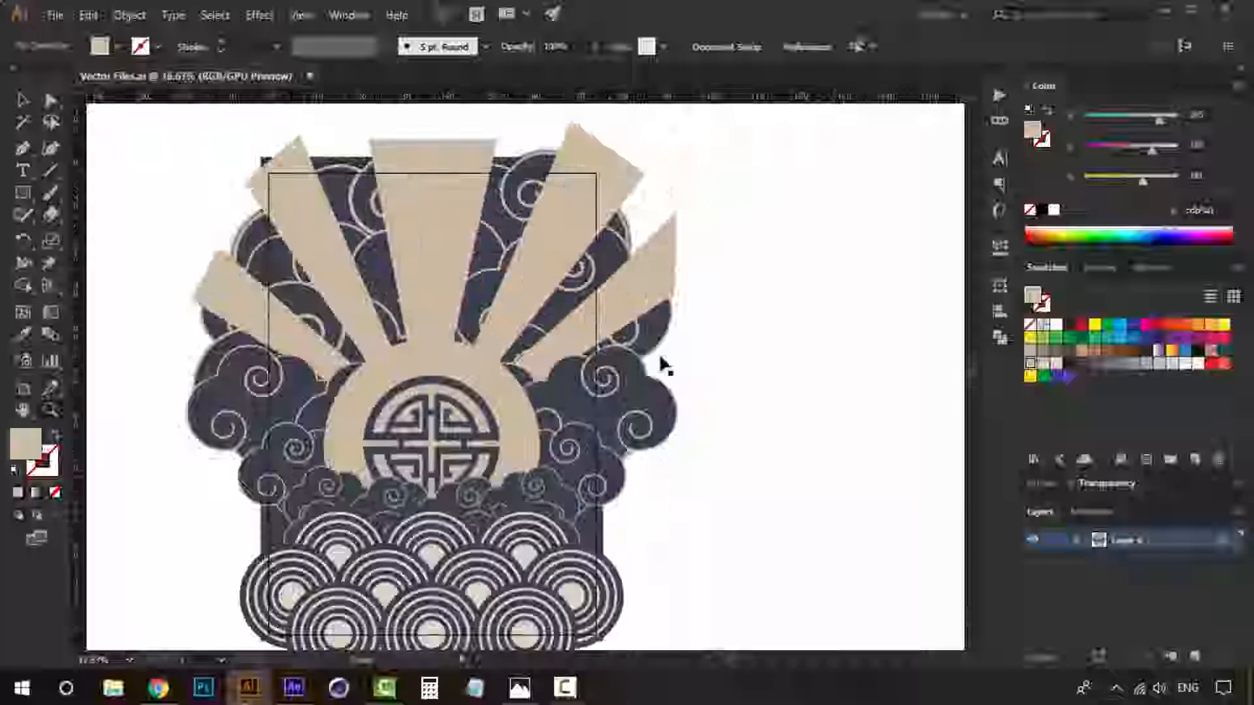
pyautogui.moveTo(787, 376); pyautogui.dragTo(868, 297)
pyautogui.click(635, 442)
pyautogui.click(750, 488)
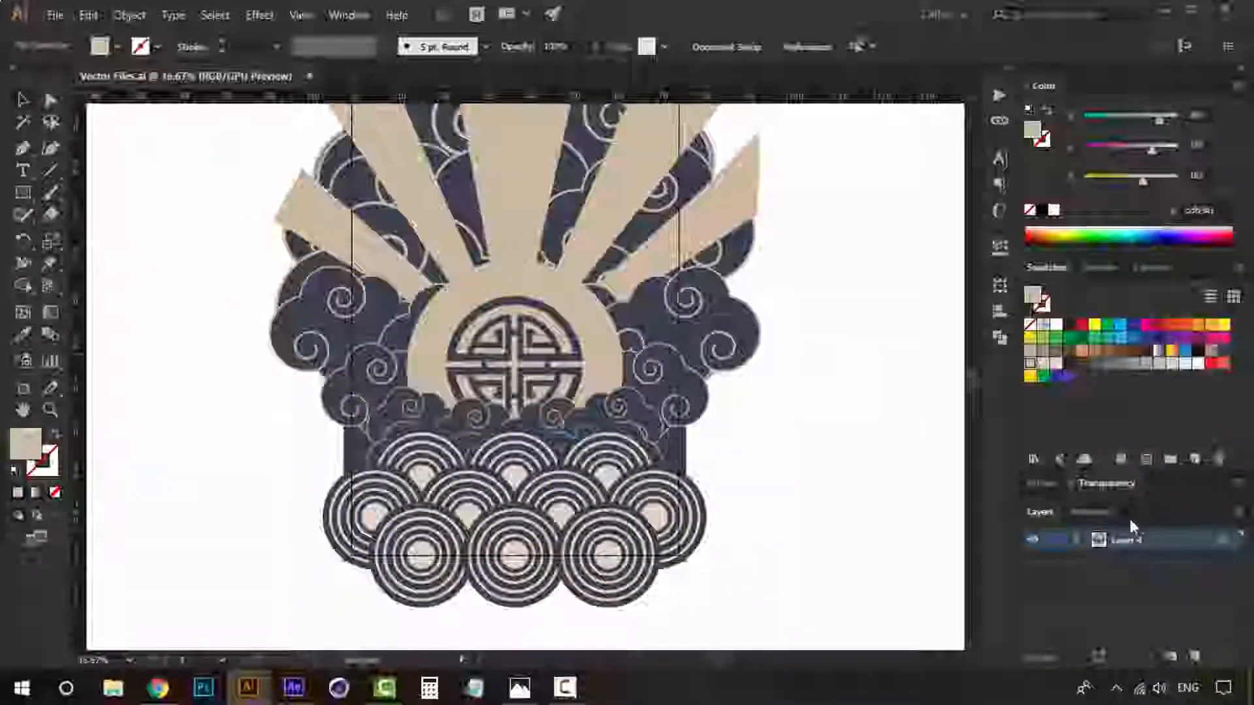
pyautogui.moveTo(420, 362); pyautogui.dragTo(412, 437)
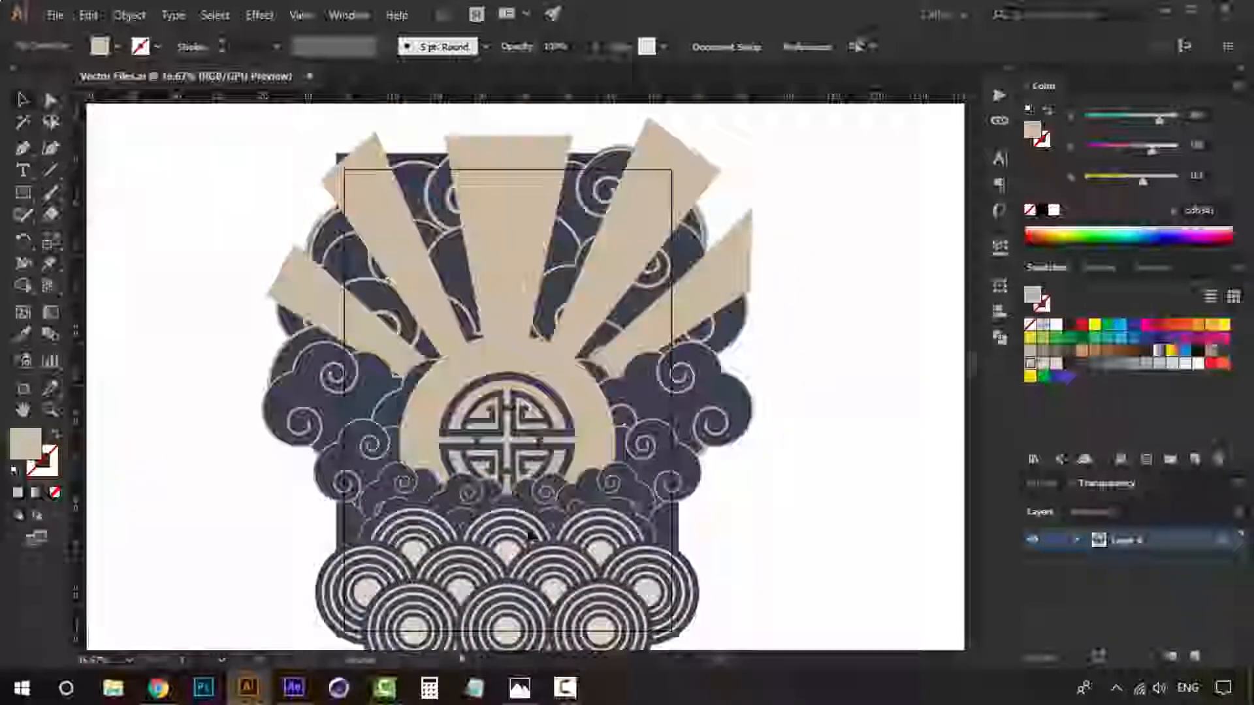
pyautogui.moveTo(627, 483); pyautogui.dragTo(684, 337)
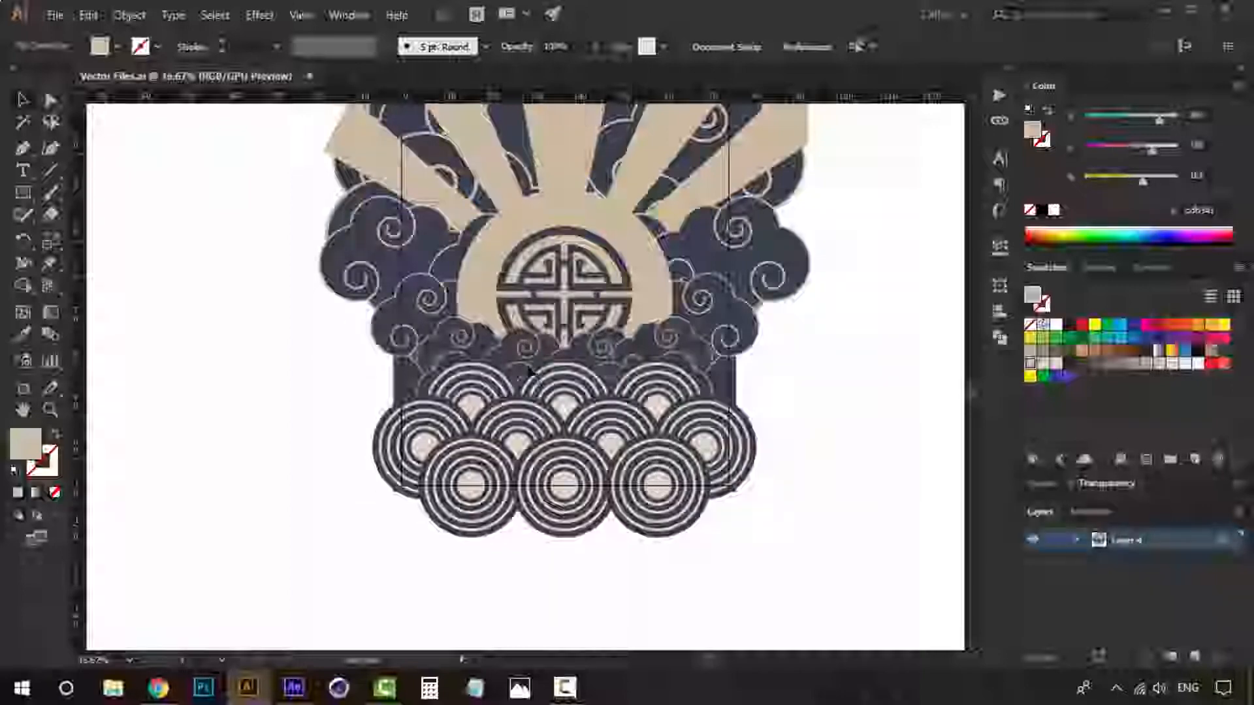
pyautogui.moveTo(817, 477); pyautogui.dragTo(778, 523)
pyautogui.moveTo(526, 393); pyautogui.dragTo(510, 441)
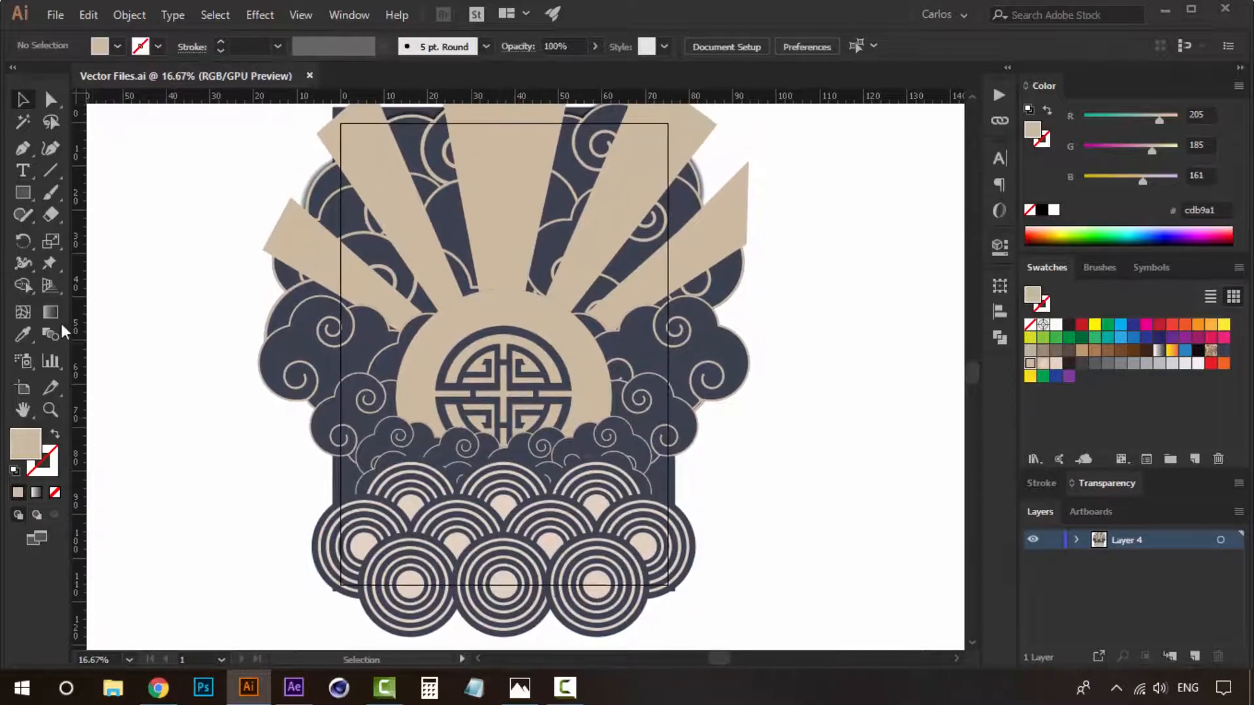
# Select and deselect the whole illustration to examine how its artwork is grouped.
pyautogui.moveTo(506, 297); pyautogui.dragTo(550, 331)
pyautogui.click(529, 320)
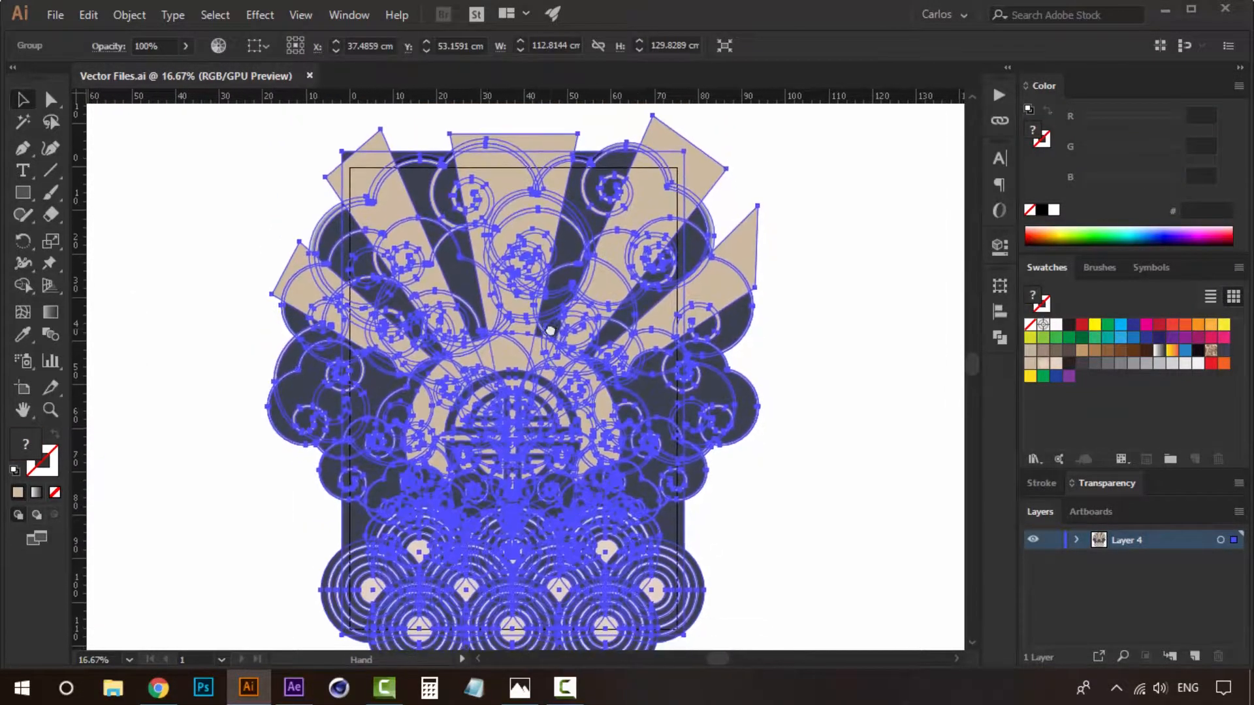
pyautogui.click(822, 386)
pyautogui.moveTo(797, 413); pyautogui.dragTo(783, 340)
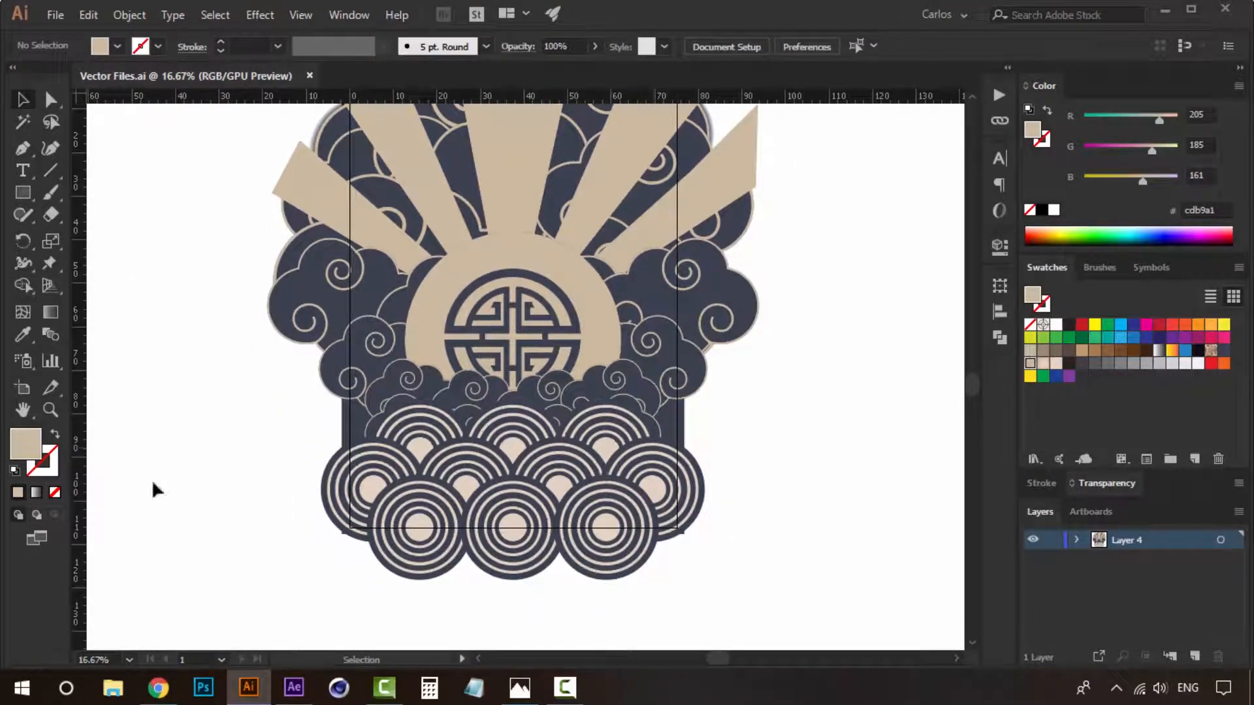
pyautogui.click(425, 504)
pyautogui.click(847, 364)
pyautogui.moveTo(615, 429); pyautogui.dragTo(608, 384)
pyautogui.moveTo(612, 334); pyautogui.dragTo(611, 378)
pyautogui.hotkey('ctrl', 'z')
pyautogui.hotkey('ctrl', 'z')
pyautogui.hotkey('ctrl', 'shift', 'z')
pyautogui.hotkey('ctrl', 'shift', 'z')
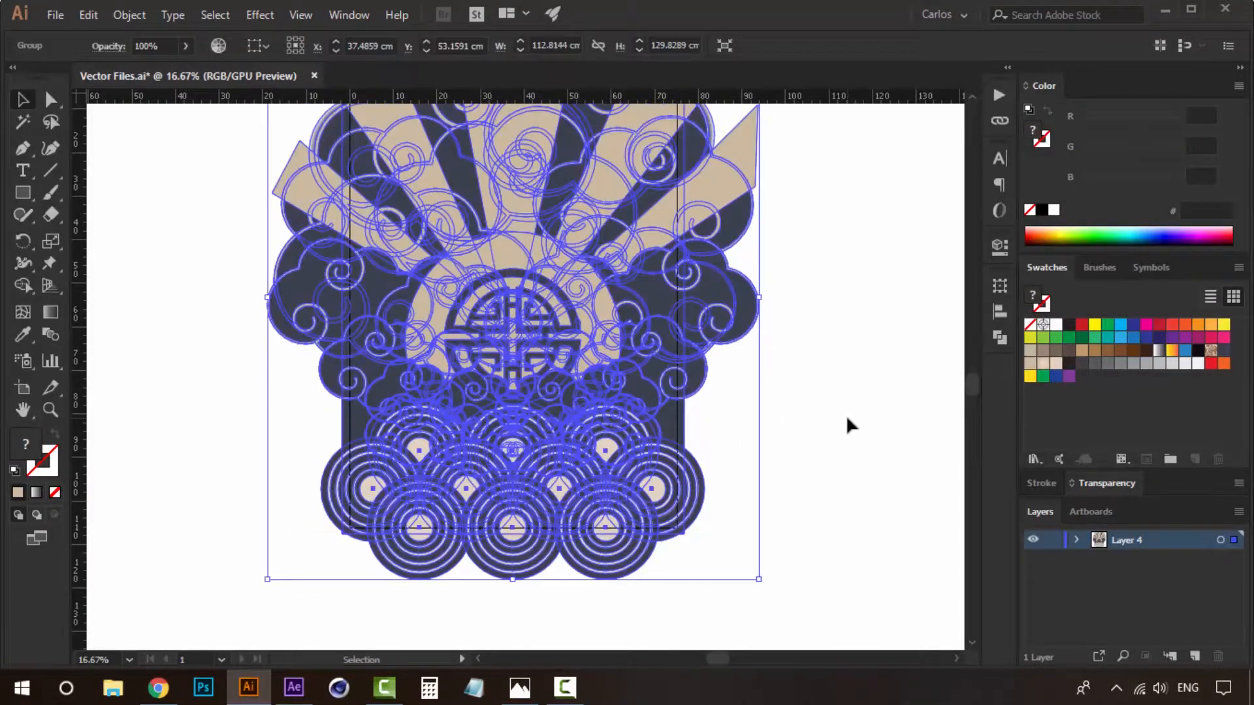
pyautogui.click(847, 419)
pyautogui.scroll(1, 559, 533)
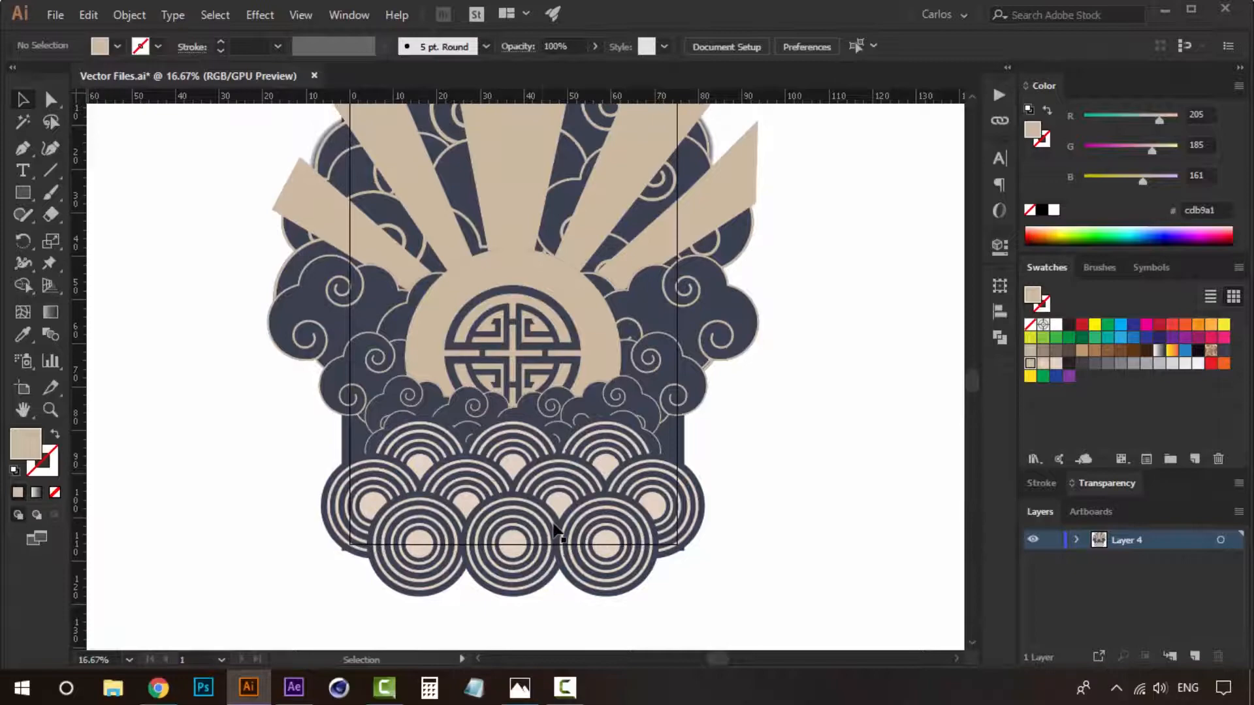
# Ungroup the whole illustration and check that the front row of circles can be selected separately.
pyautogui.click(513, 394)
pyautogui.press('space')
pyautogui.moveTo(724, 420); pyautogui.dragTo(688, 463)
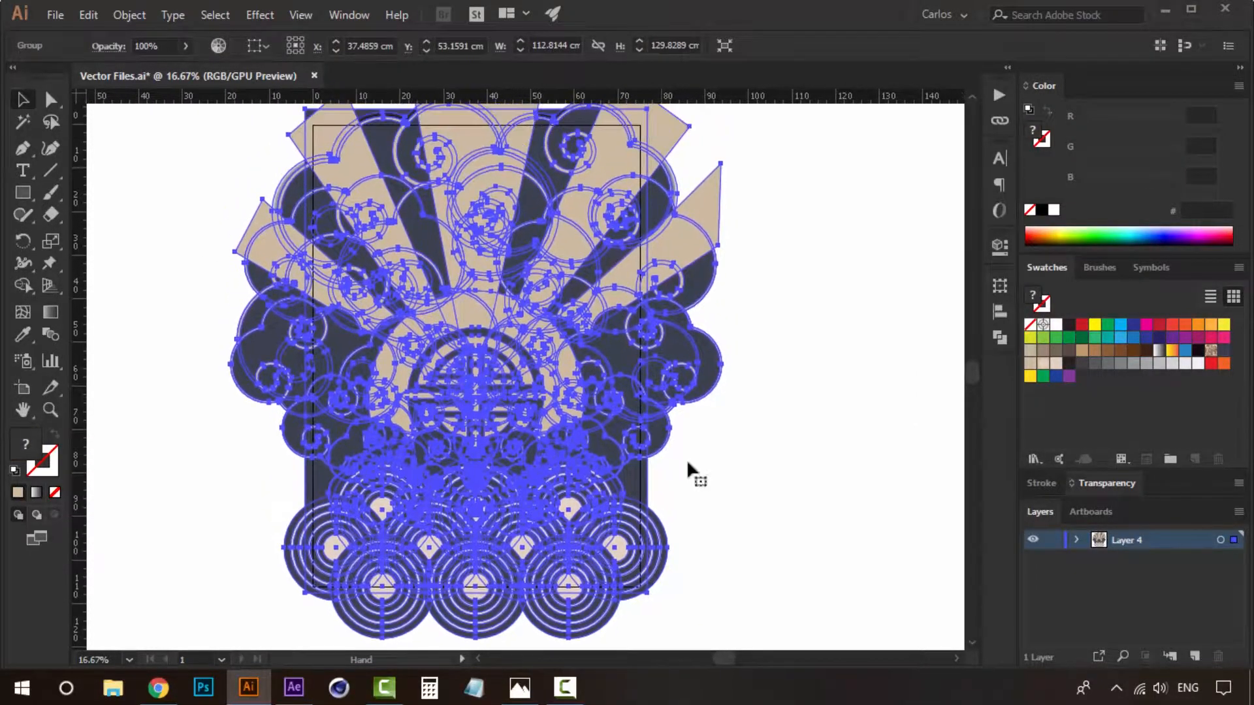
pyautogui.click(687, 462)
pyautogui.click(645, 555)
pyautogui.click(810, 474)
pyautogui.click(588, 583)
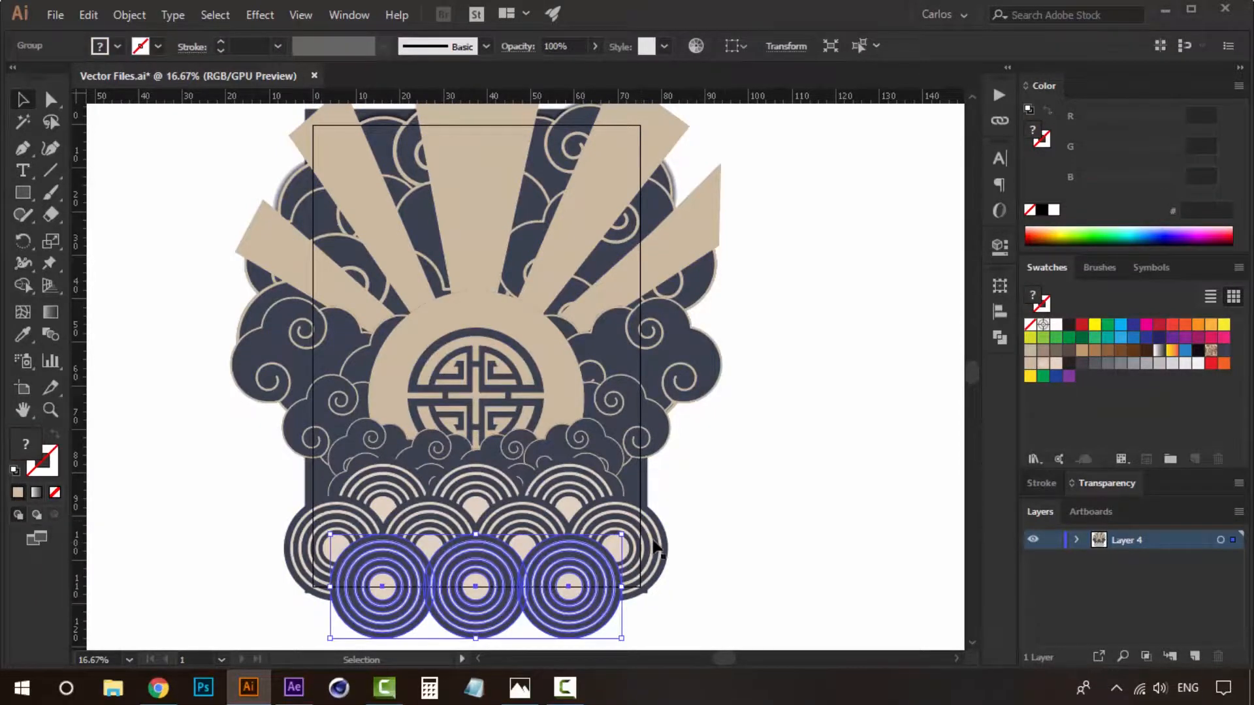
pyautogui.click(772, 488)
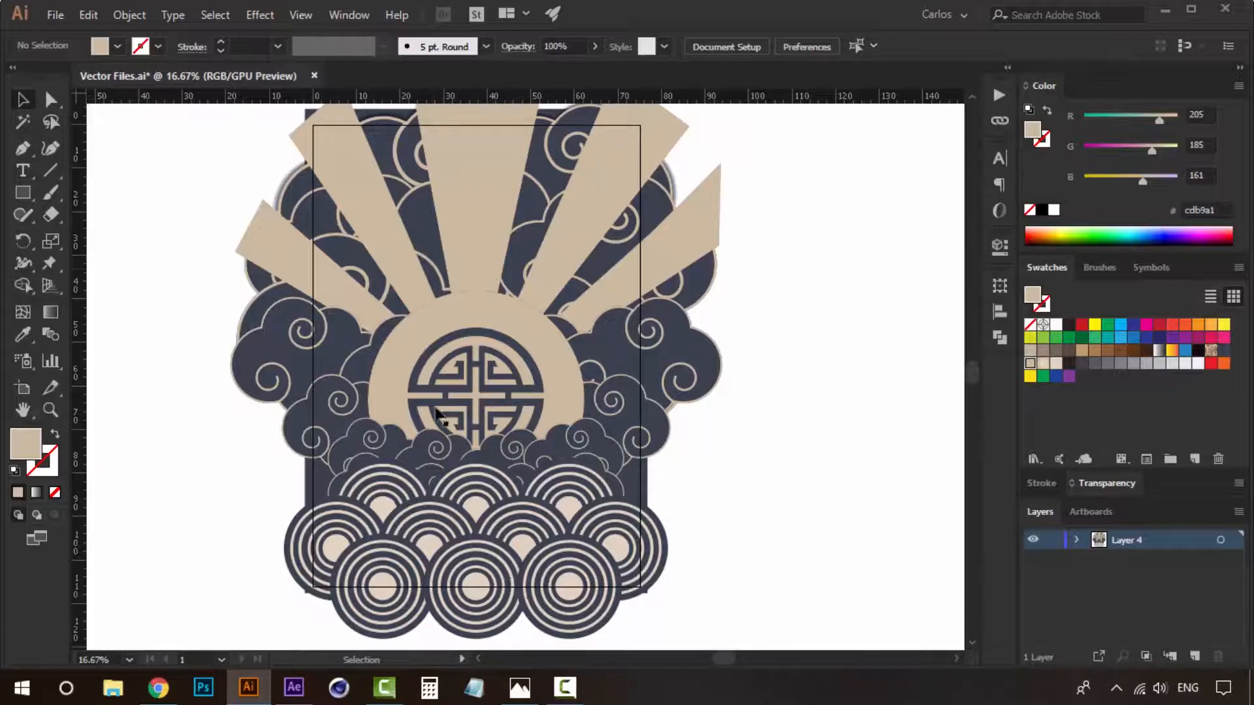
# Switch to Fotos to view the finished animation Prueba.gif, and return to the Illustrator artwork.
pyautogui.click(520, 687)
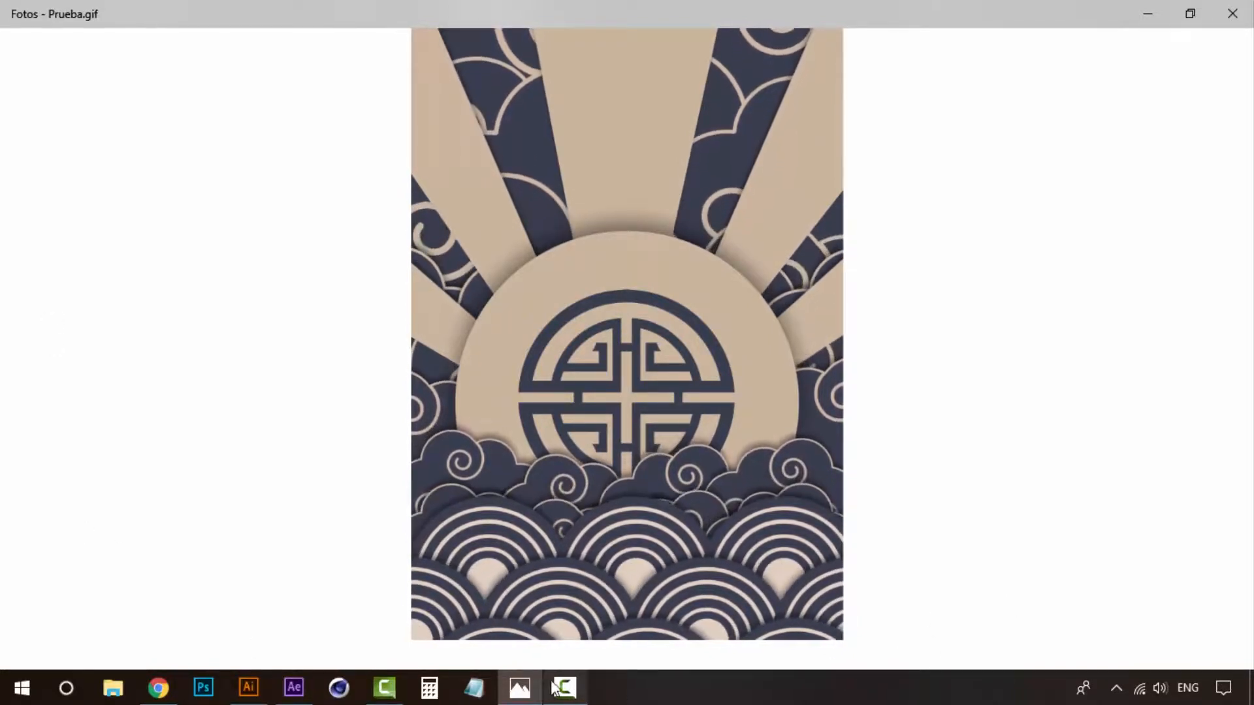
pyautogui.click(521, 693)
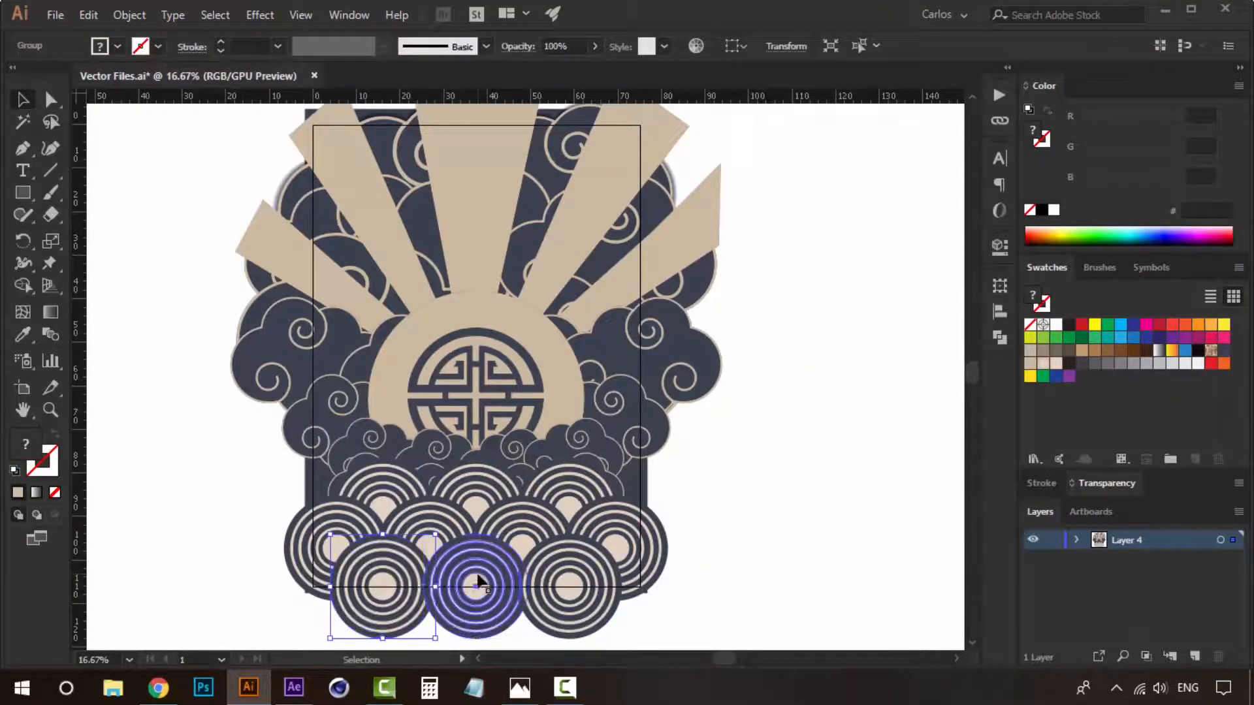
# Select the three circles of the front row and group them together.
pyautogui.click(476, 582)
pyautogui.click(586, 581)
pyautogui.click(826, 574)
pyautogui.click(578, 579)
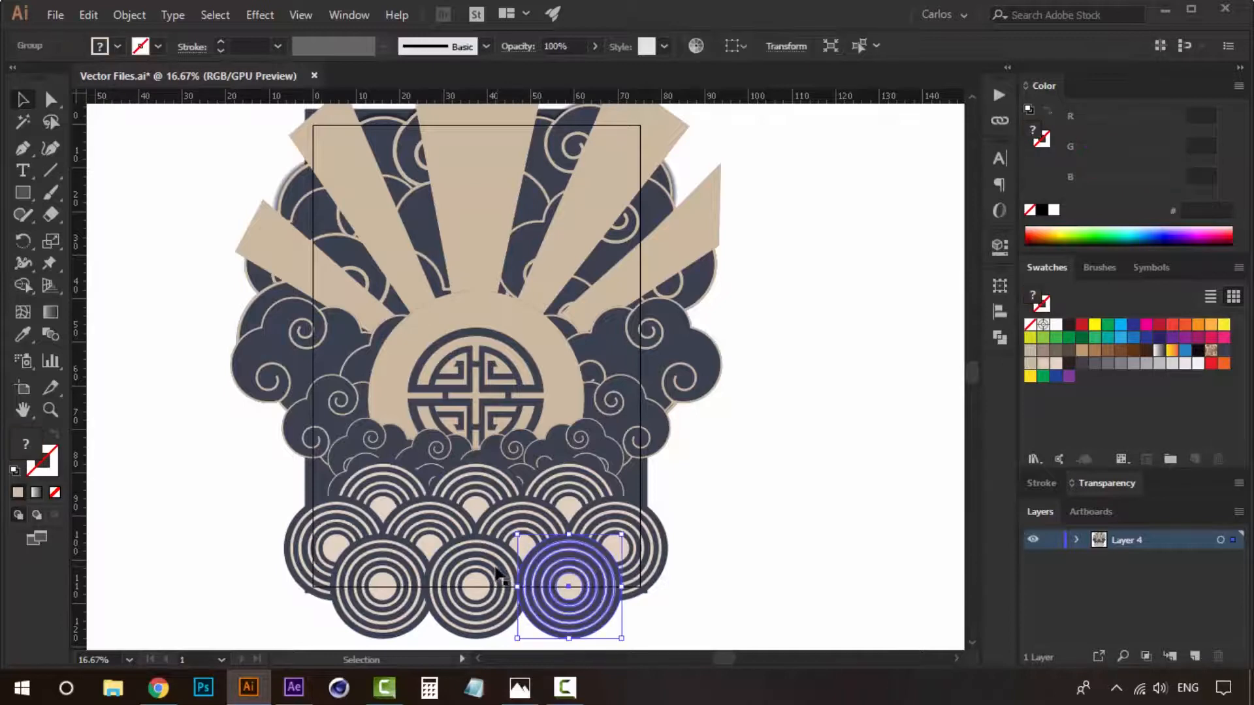
pyautogui.keyDown('shift'); pyautogui.click(477, 582); pyautogui.keyUp('shift')
pyautogui.keyDown('shift'); pyautogui.click(382, 567); pyautogui.keyUp('shift')
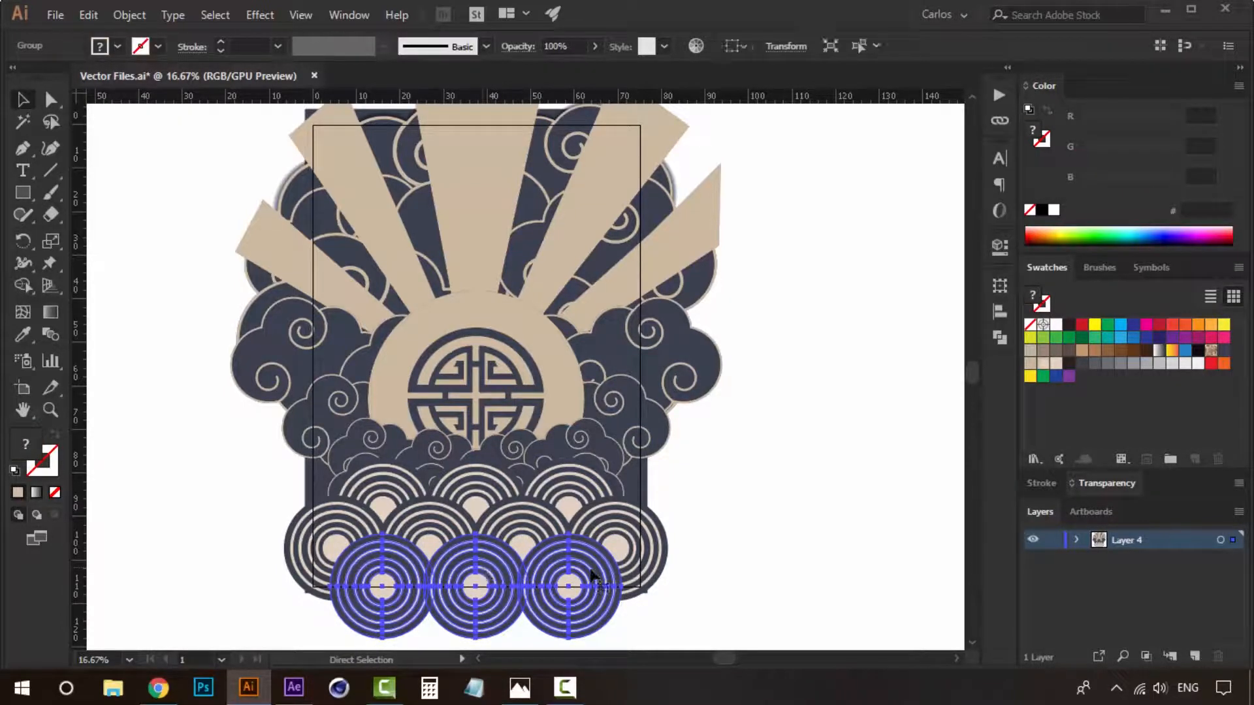
pyautogui.press('v')
# Select the four circles of the middle row and group them together.
pyautogui.click(666, 532)
pyautogui.click(527, 535)
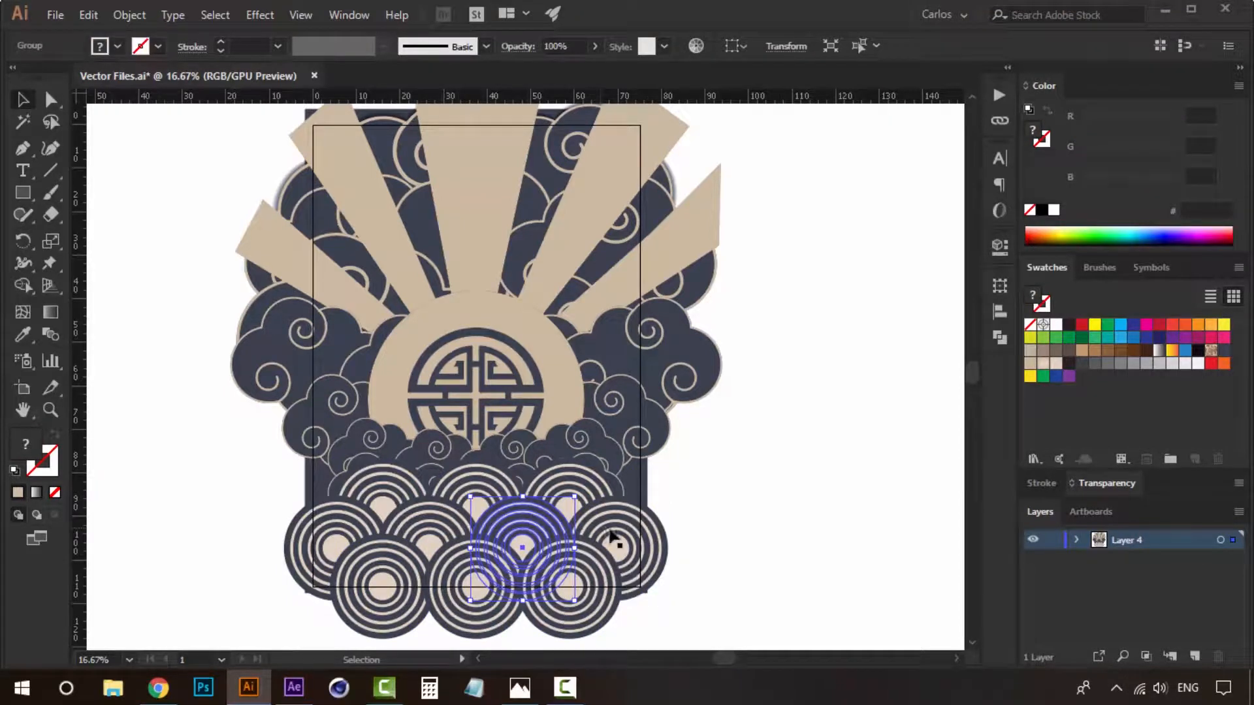
pyautogui.click(613, 537)
pyautogui.keyDown('shift'); pyautogui.click(516, 531); pyautogui.keyUp('shift')
pyautogui.keyDown('shift'); pyautogui.click(425, 530); pyautogui.keyUp('shift')
pyautogui.keyDown('shift'); pyautogui.click(351, 521); pyautogui.keyUp('shift')
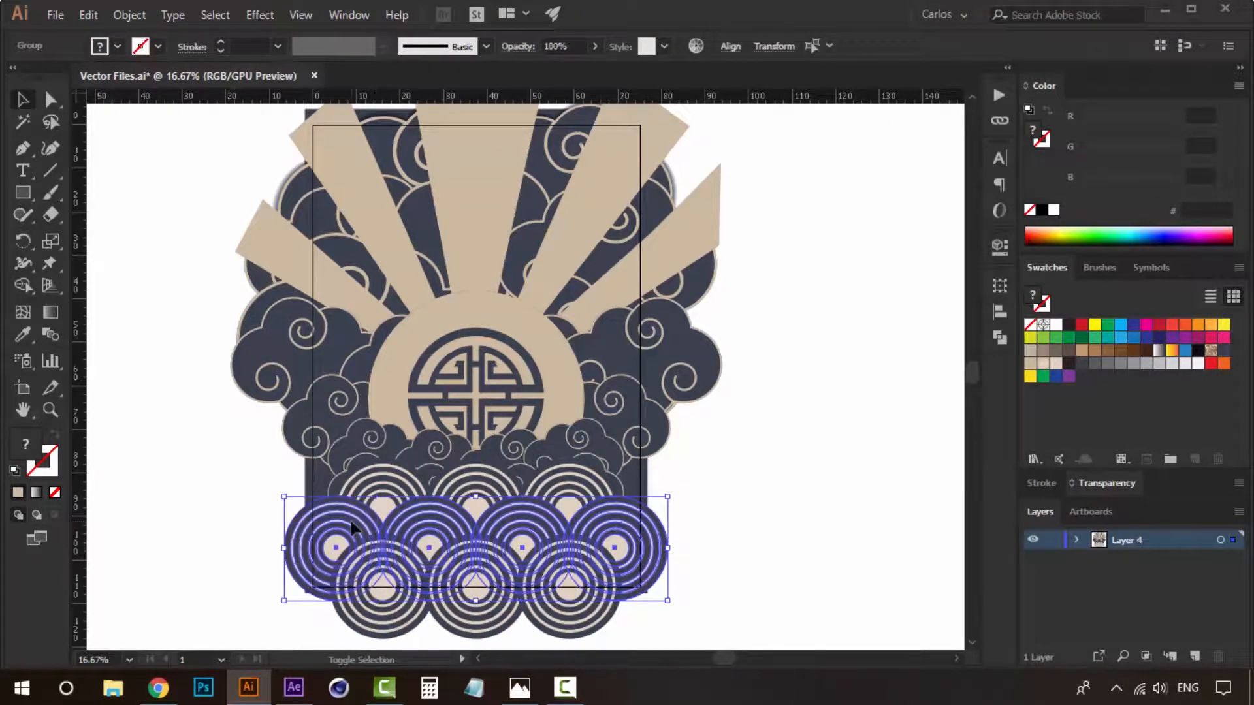
pyautogui.click(719, 485)
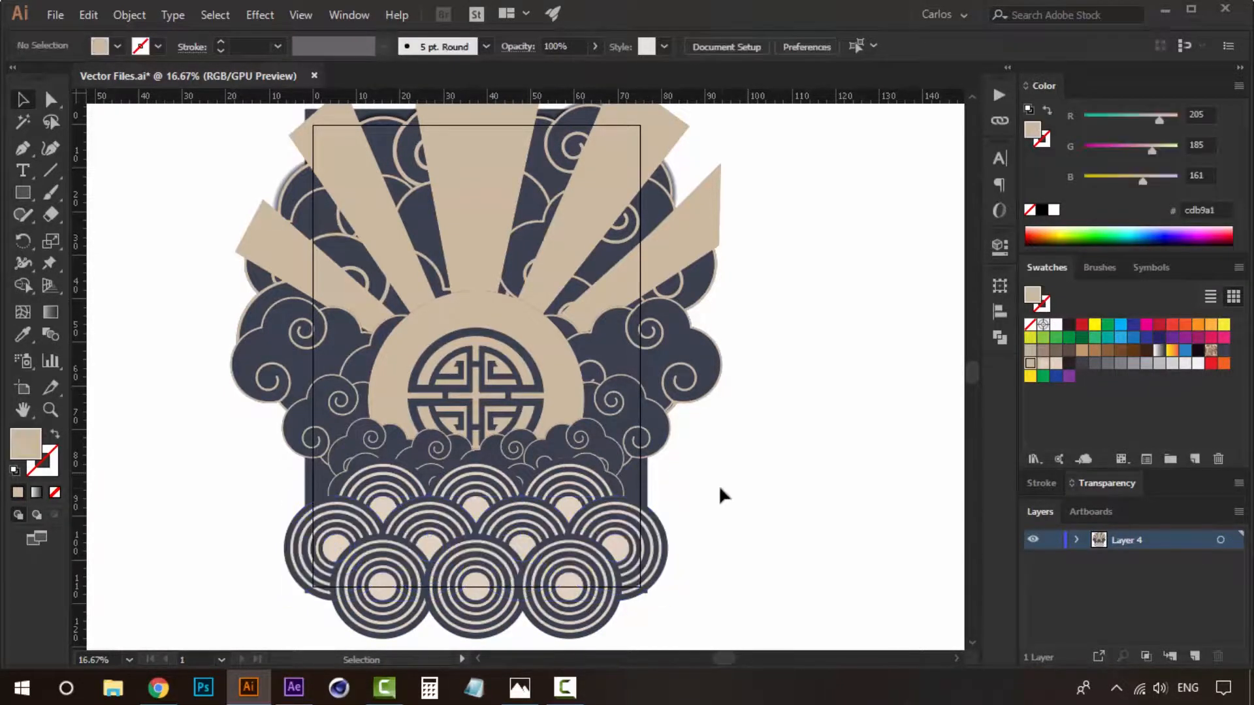
# Select the three circles of the back row and group them together.
pyautogui.click(591, 505)
pyautogui.keyDown('shift'); pyautogui.click(490, 504); pyautogui.keyUp('shift')
pyautogui.keyDown('shift'); pyautogui.click(377, 501); pyautogui.keyUp('shift')
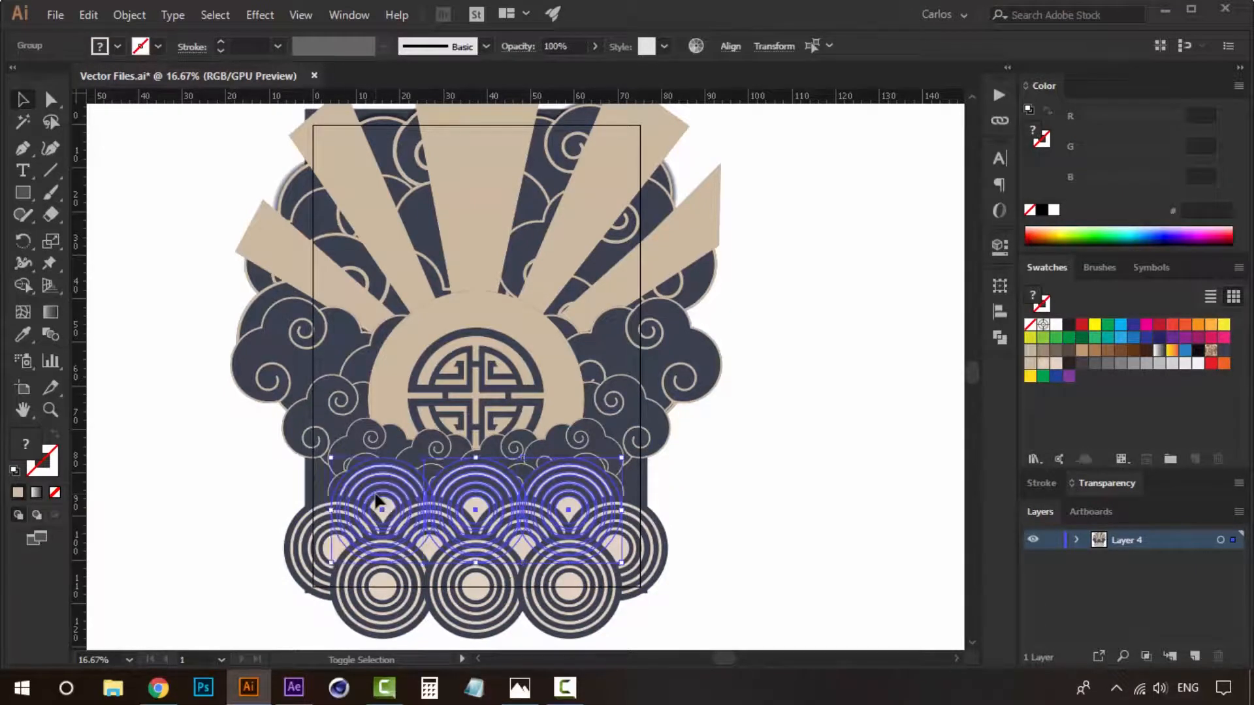
pyautogui.click(788, 471)
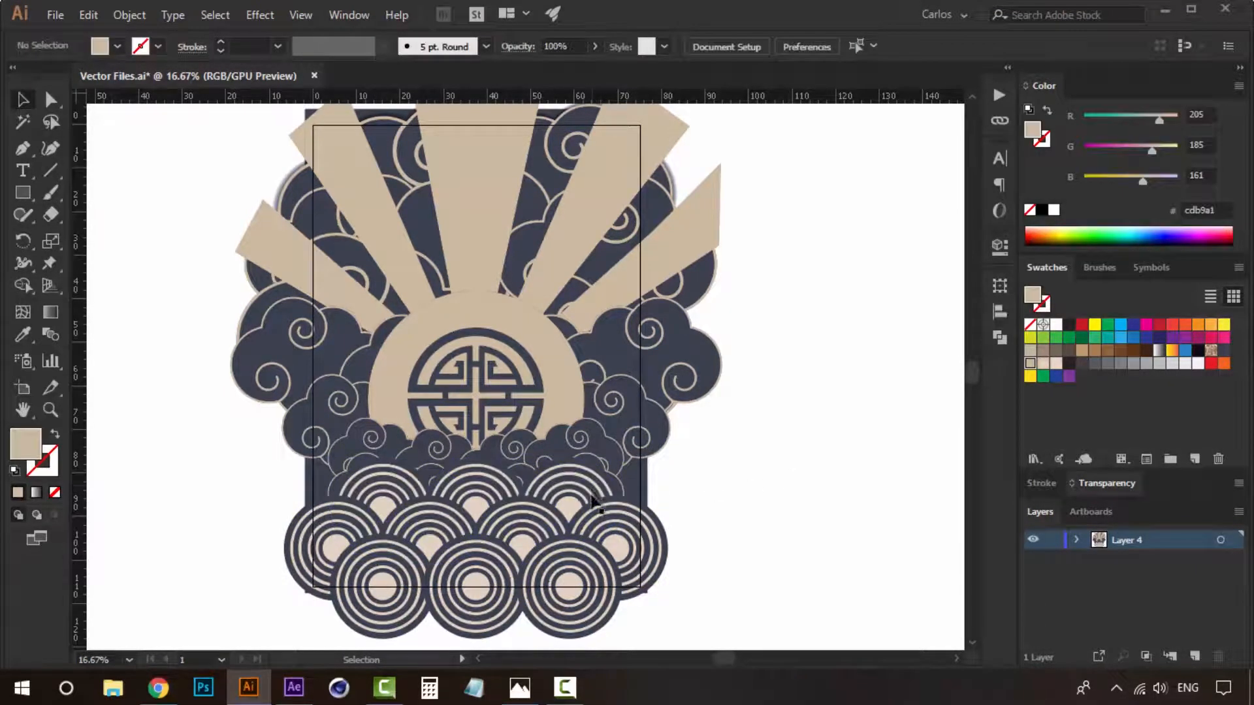
# Select the circle rows one after another to check that each row is a single group.
pyautogui.click(597, 587)
pyautogui.click(647, 526)
pyautogui.click(573, 477)
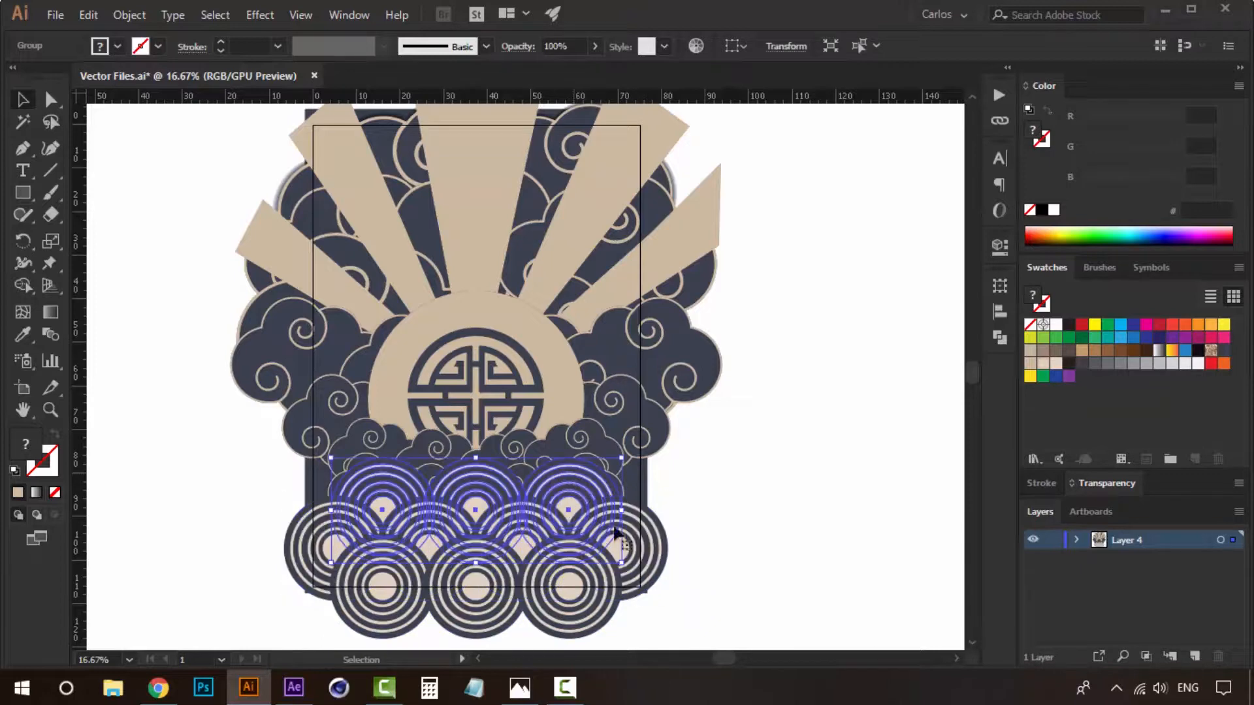
pyautogui.click(618, 534)
pyautogui.click(594, 604)
pyautogui.click(694, 570)
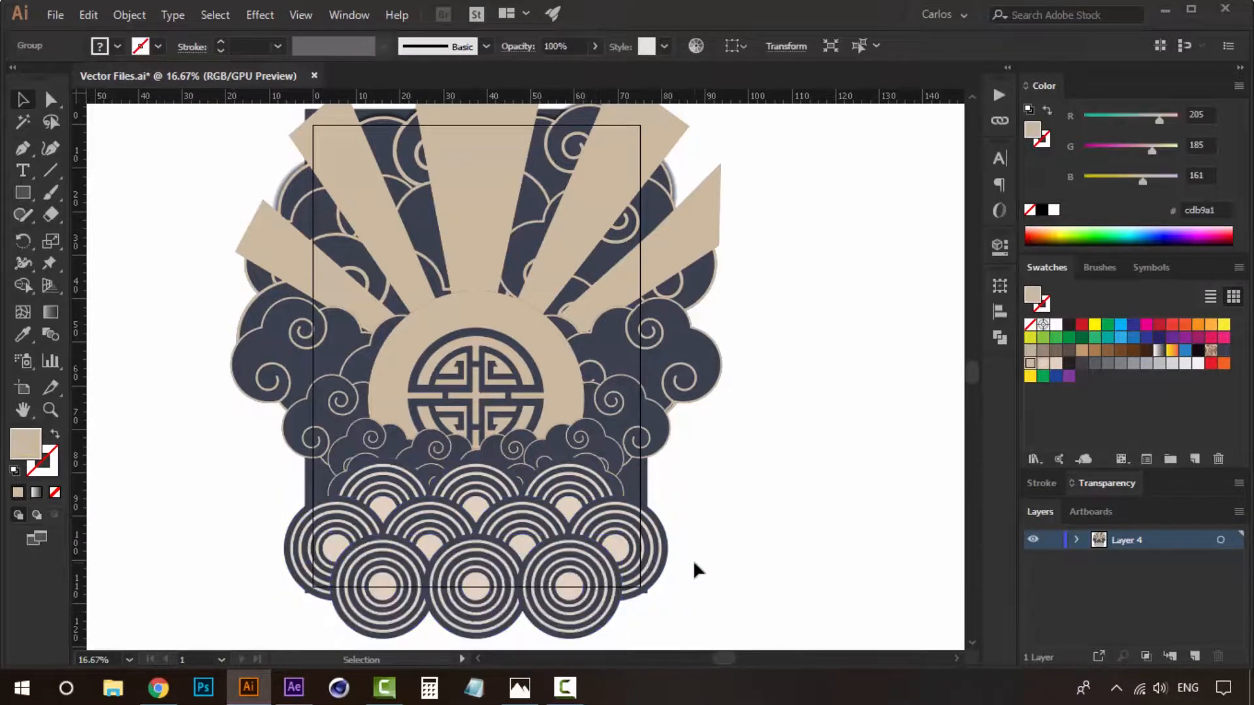
# Create a new layer and send the front-row circle group to it.
pyautogui.click(524, 429)
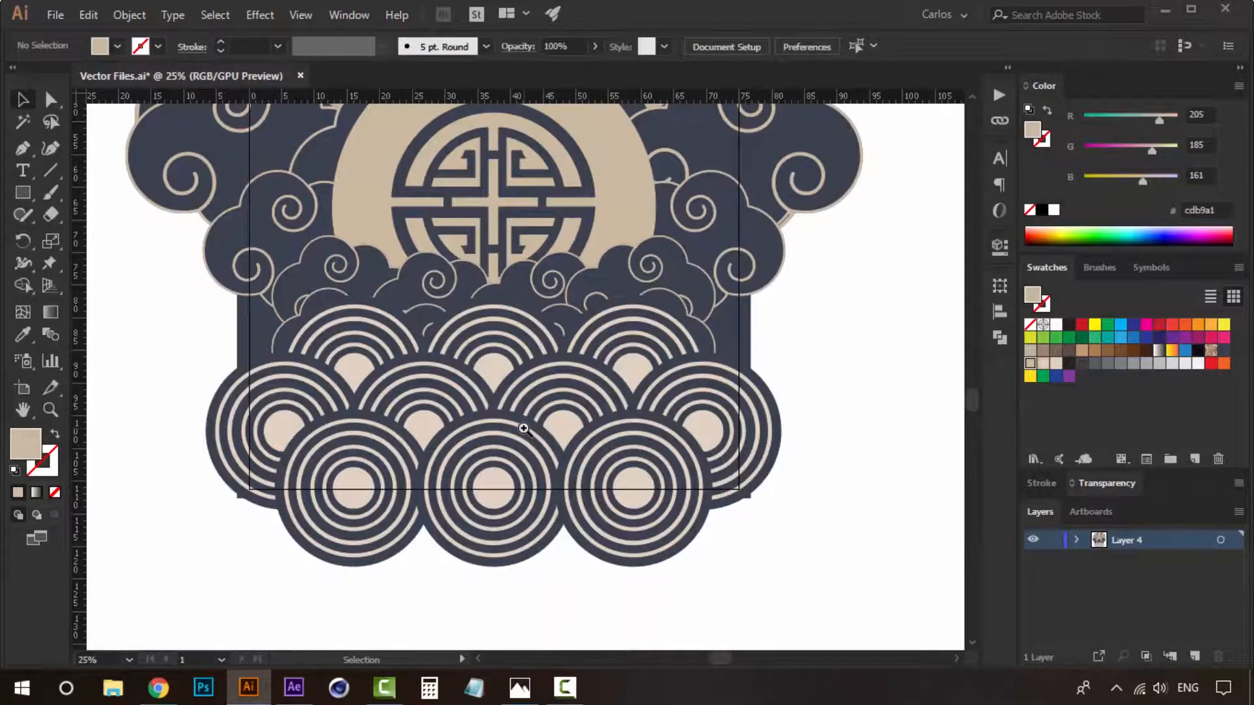
pyautogui.moveTo(523, 399); pyautogui.dragTo(509, 449)
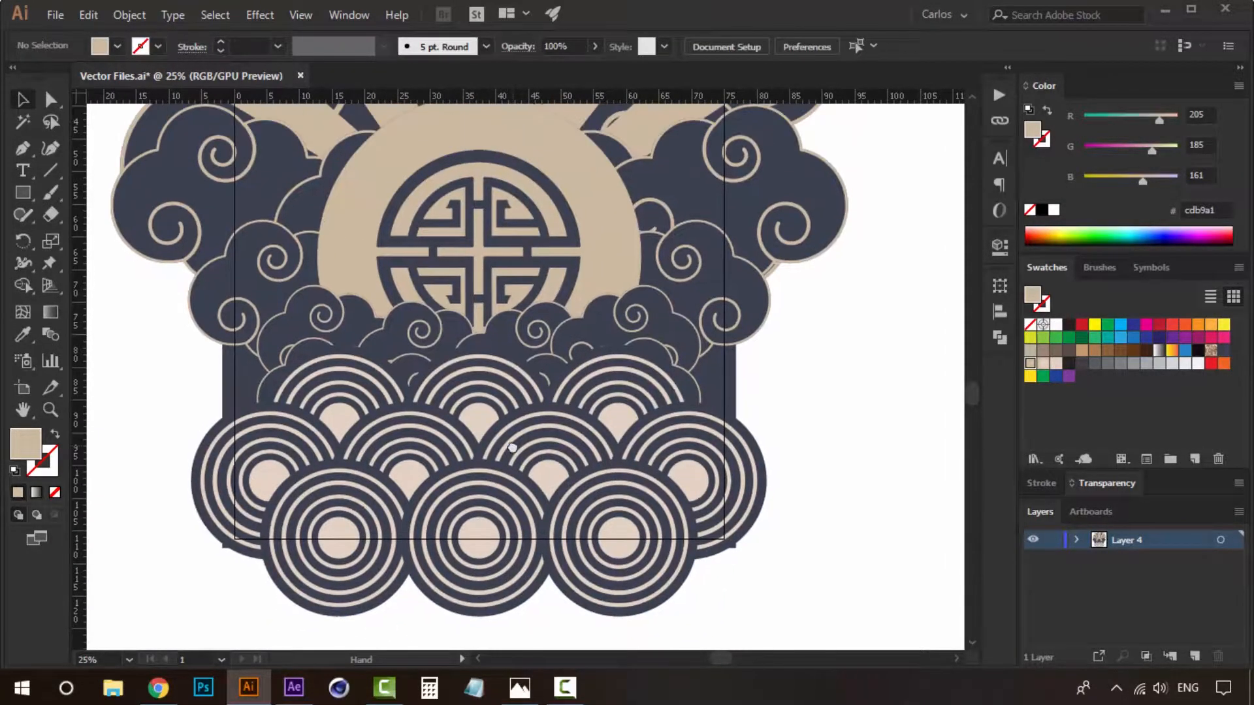
pyautogui.click(630, 509)
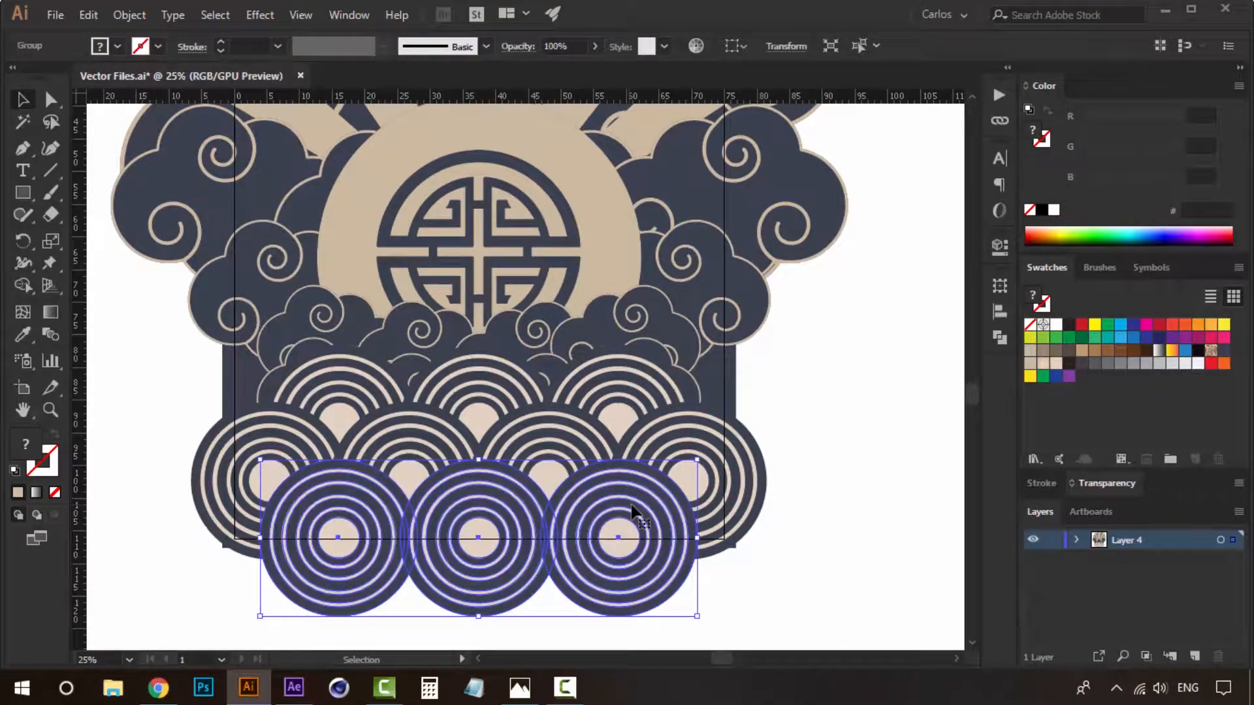
pyautogui.click(1194, 654)
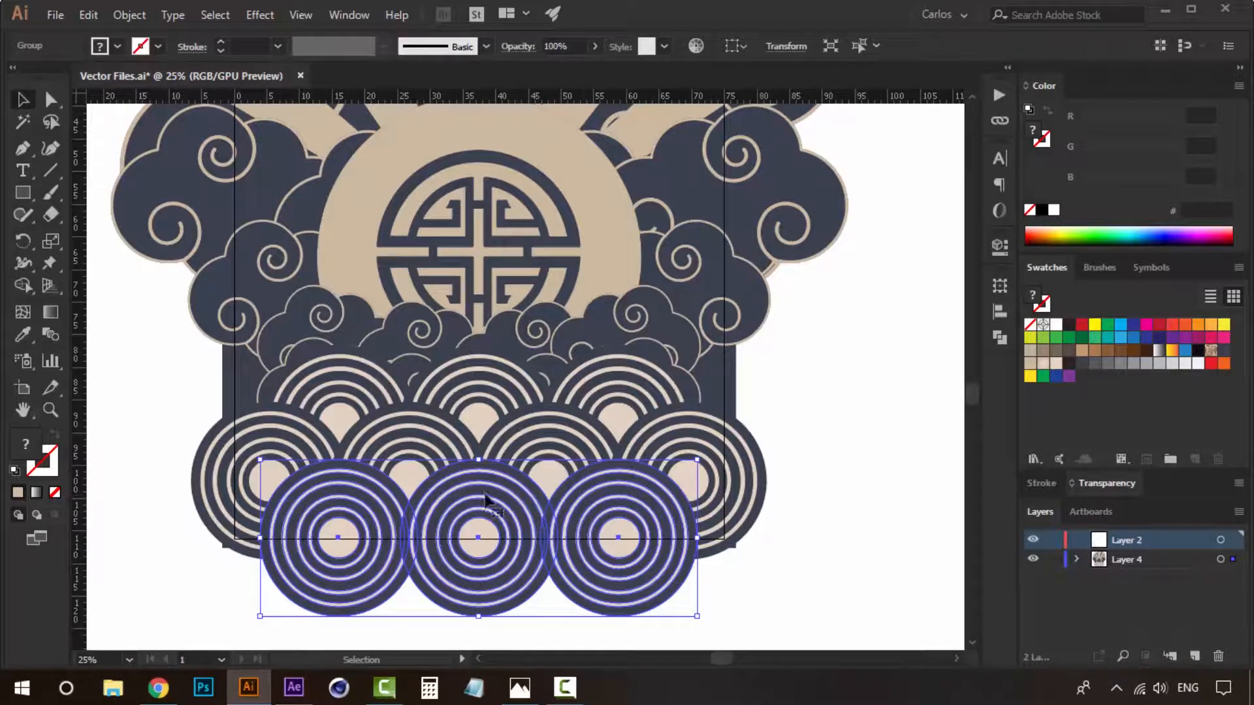
pyautogui.rightClick(674, 510)
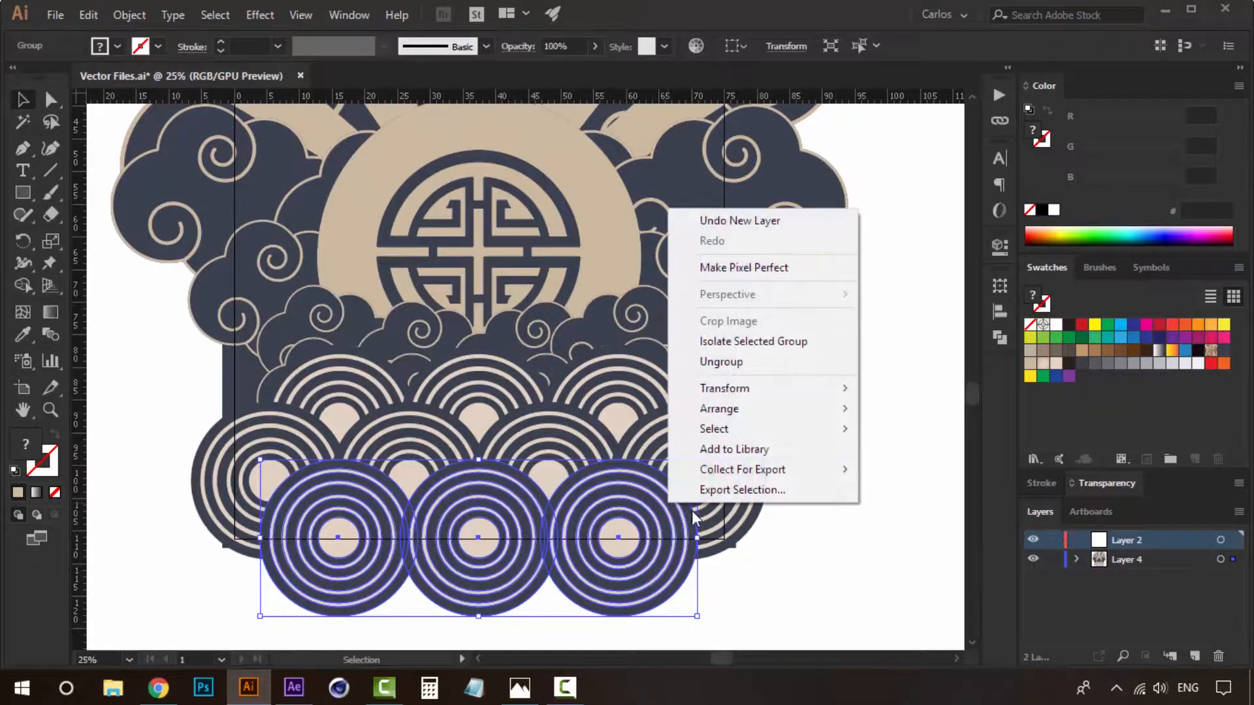
pyautogui.moveTo(810, 411)
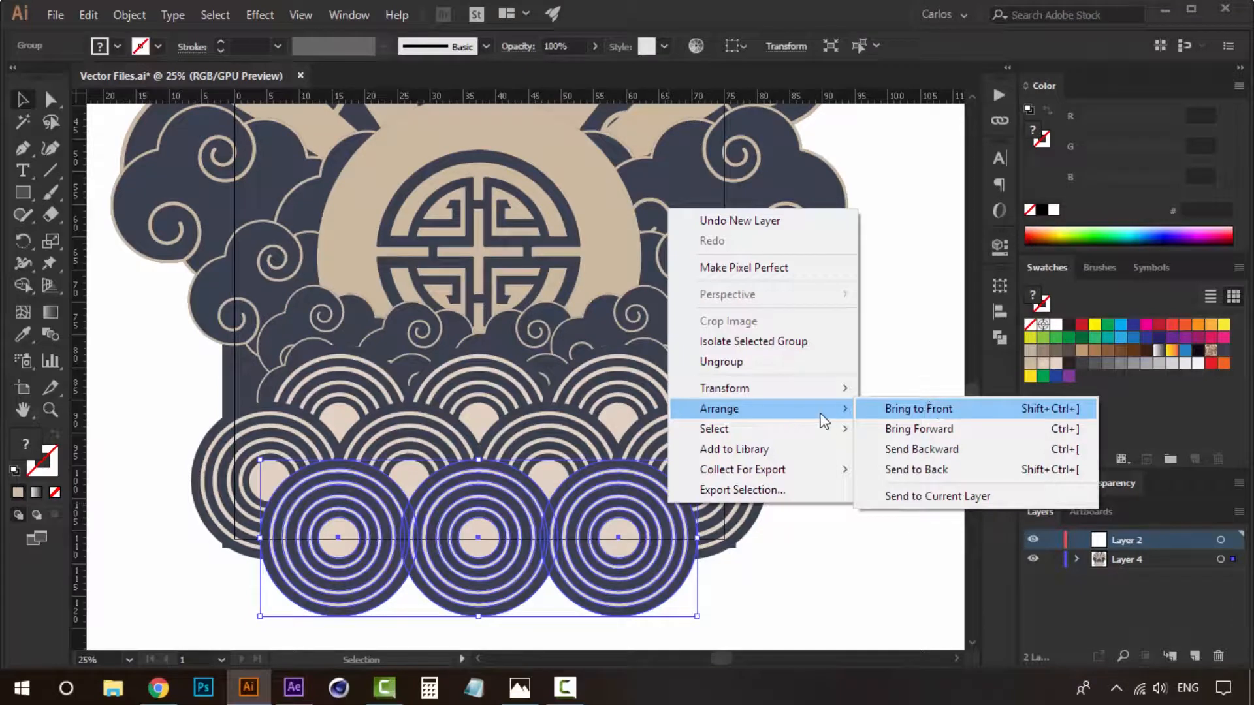
pyautogui.click(938, 497)
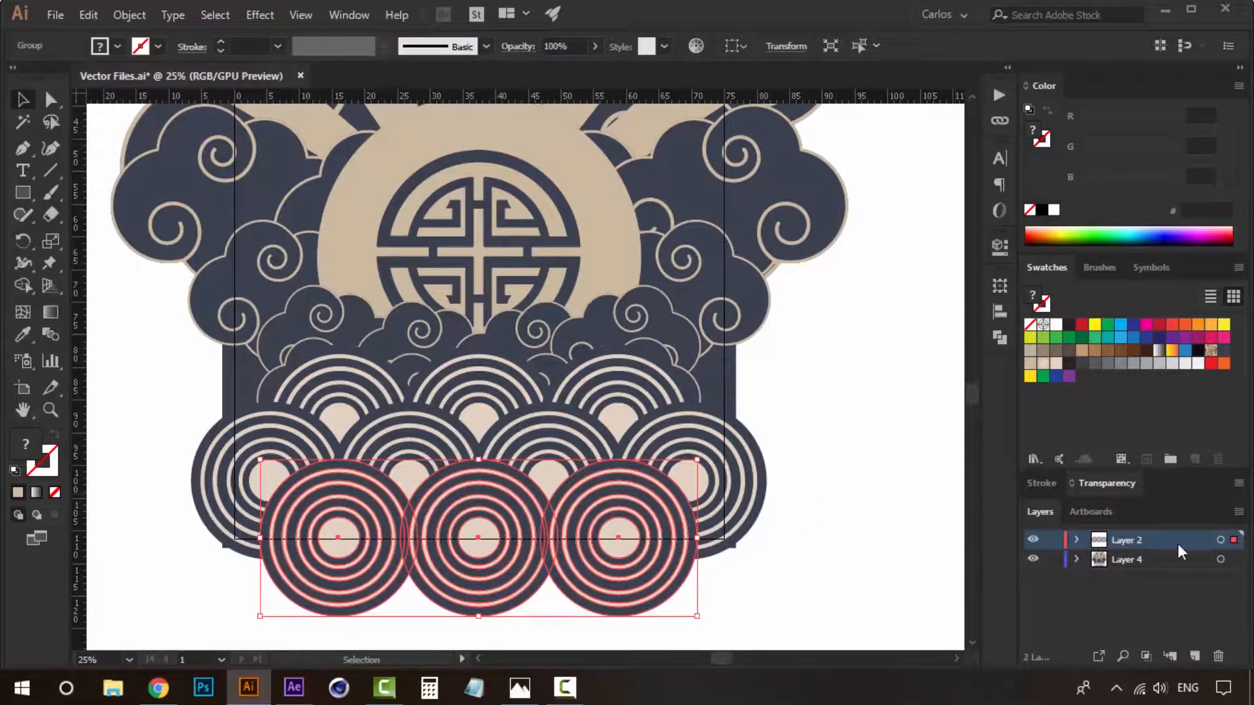
# Rename the layer holding the front-row circles as Front Circles.
pyautogui.doubleClick(1127, 539)
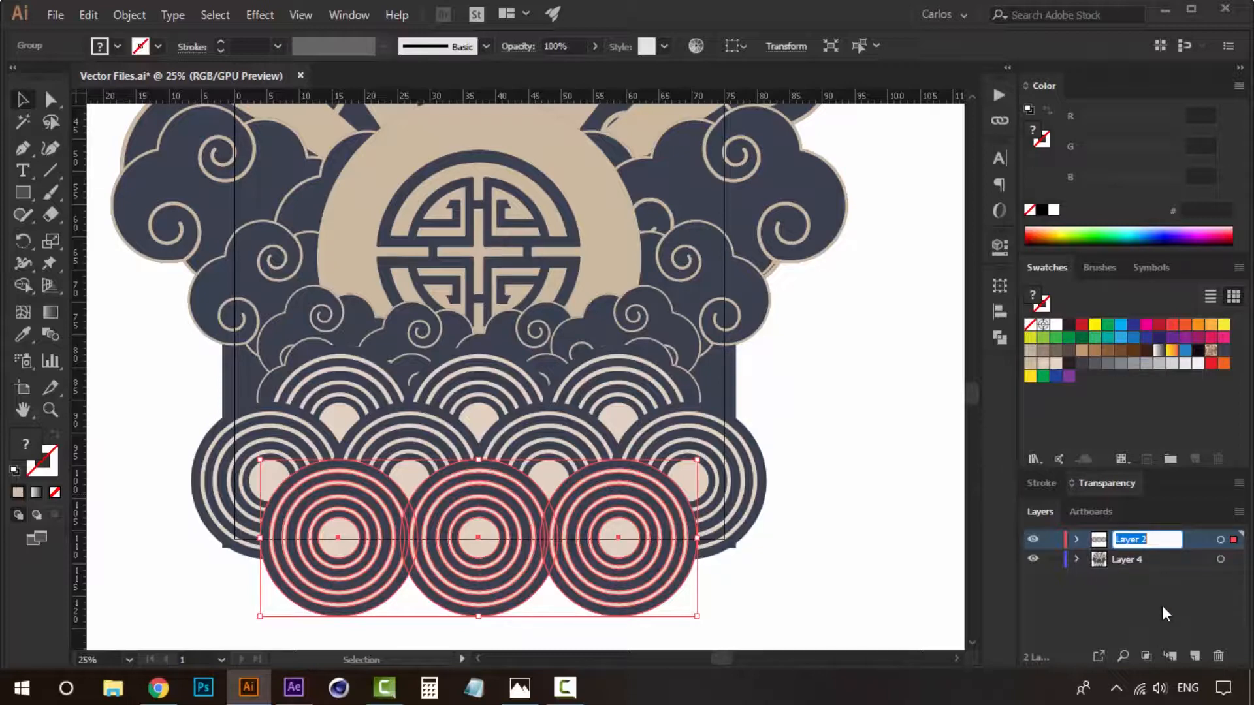
pyautogui.write('Front Circles')
pyautogui.press('Return')
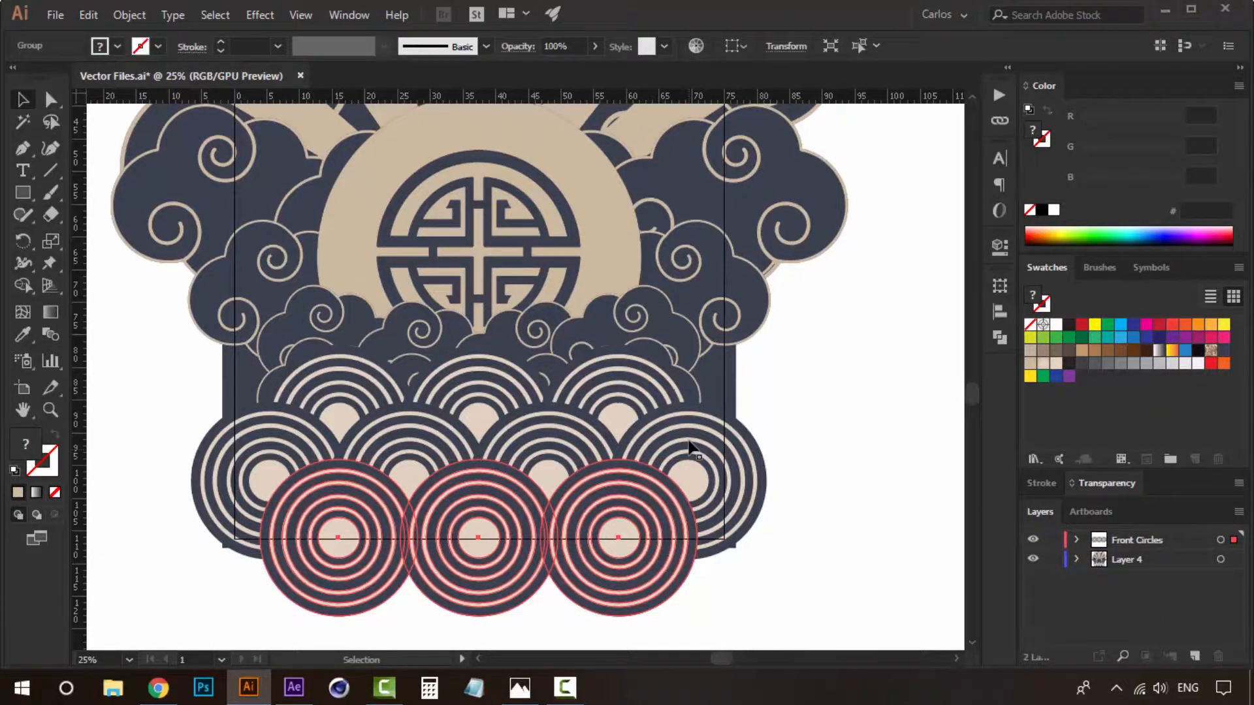
# Create a new layer directly beneath Front Circles and send the middle-row circle group to it.
pyautogui.click(692, 447)
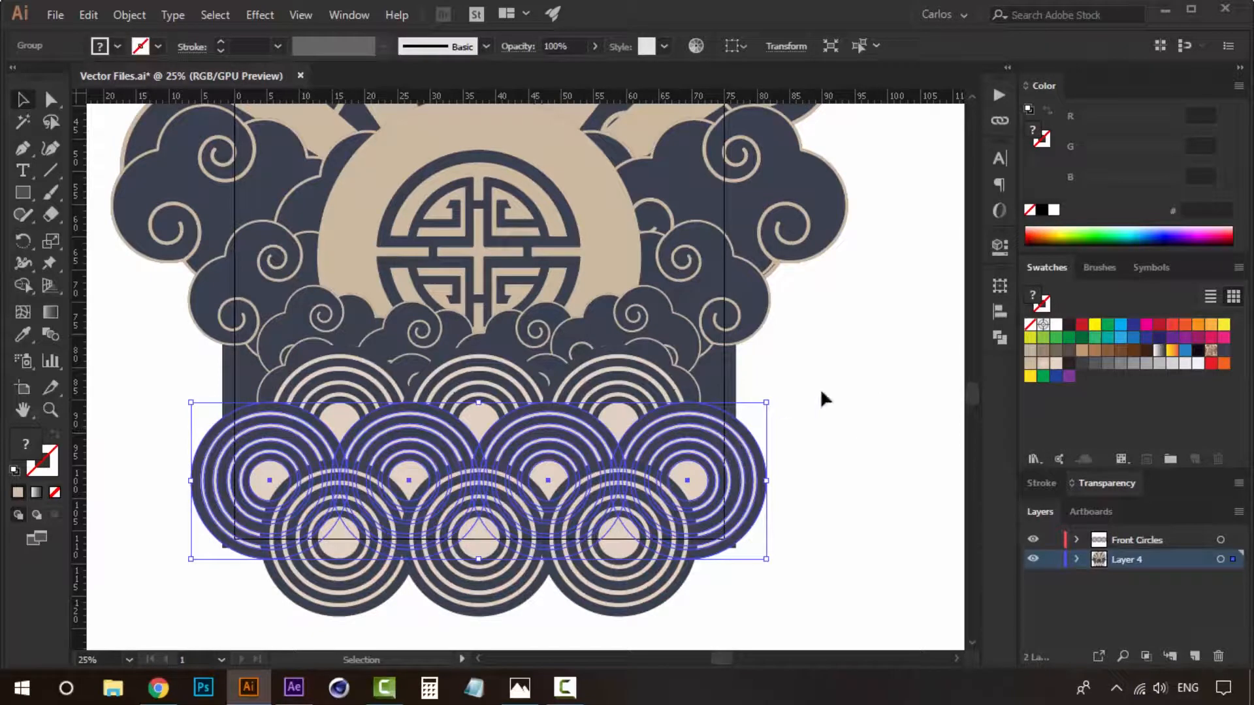
pyautogui.click(1199, 656)
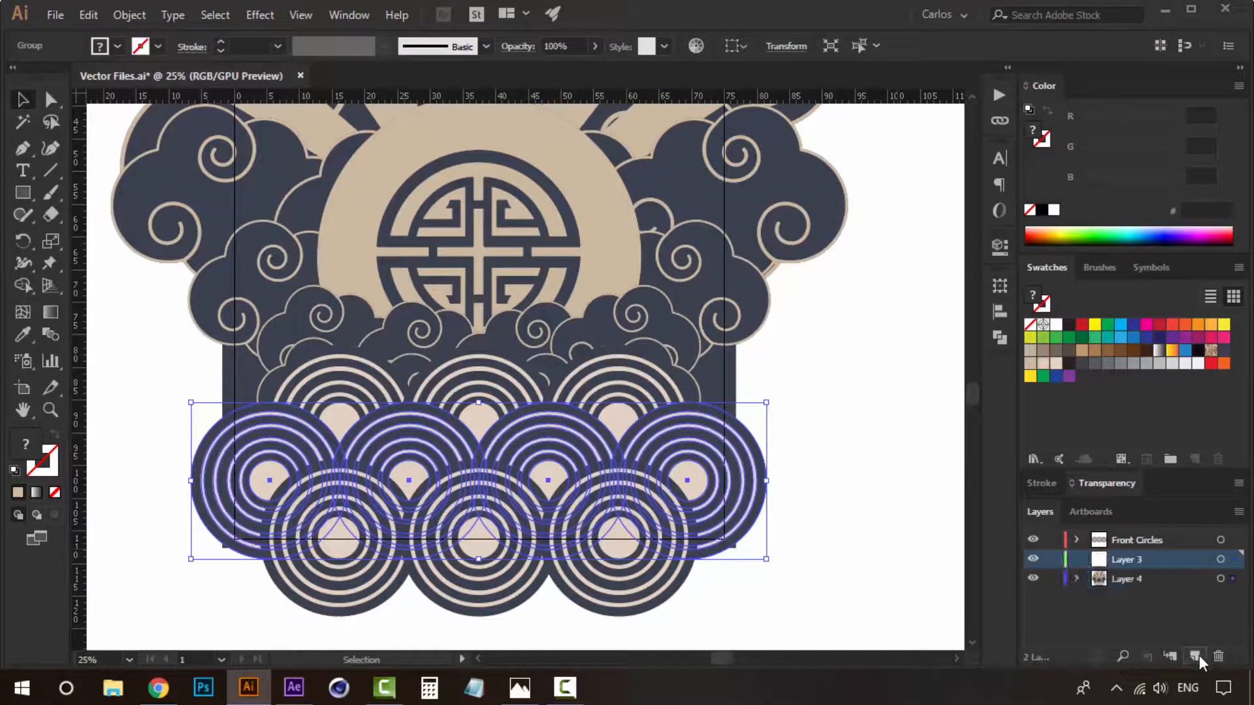
pyautogui.rightClick(734, 446)
pyautogui.moveTo(846, 351)
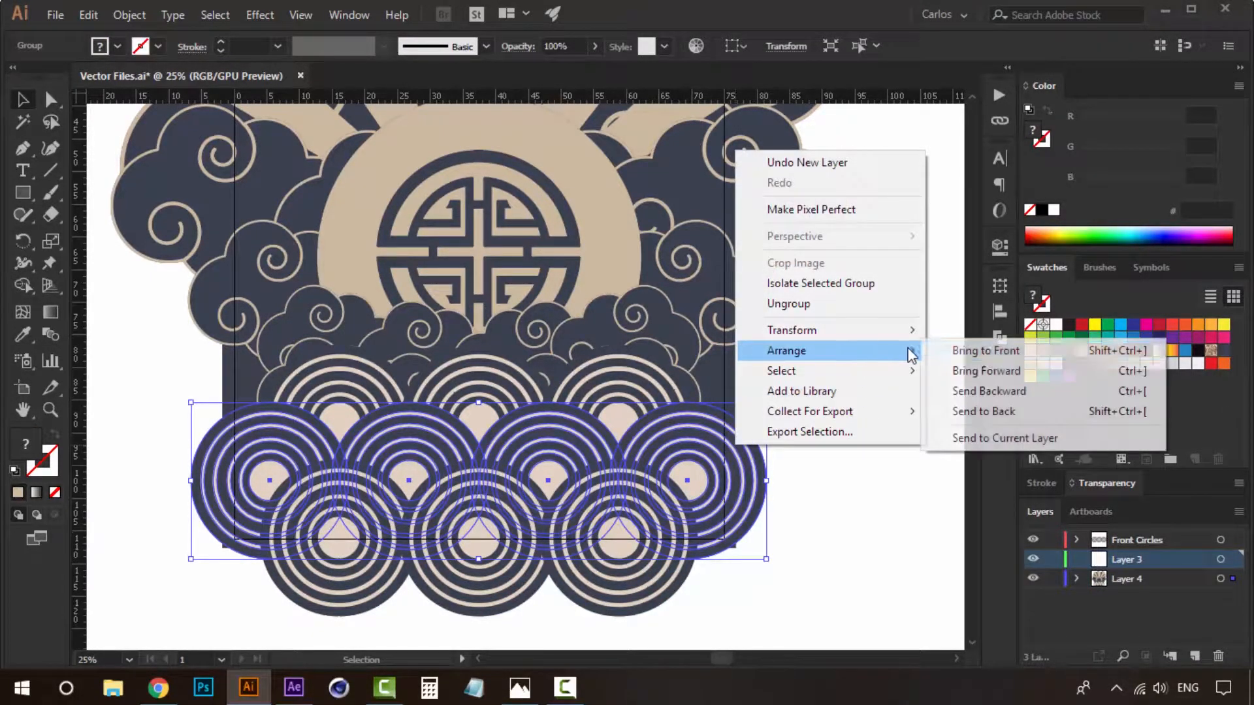
pyautogui.click(1005, 439)
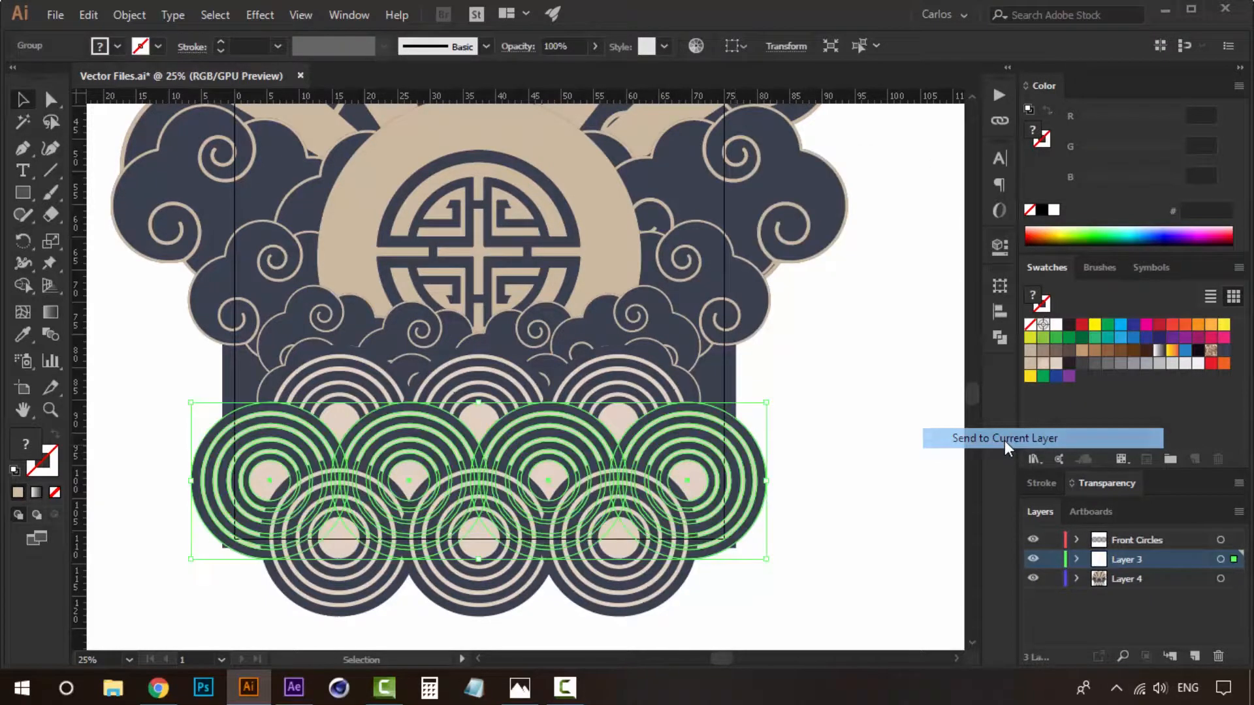
# Rename the layer holding the middle-row circles as Middle Circles and deselect the artwork.
pyautogui.doubleClick(1130, 562)
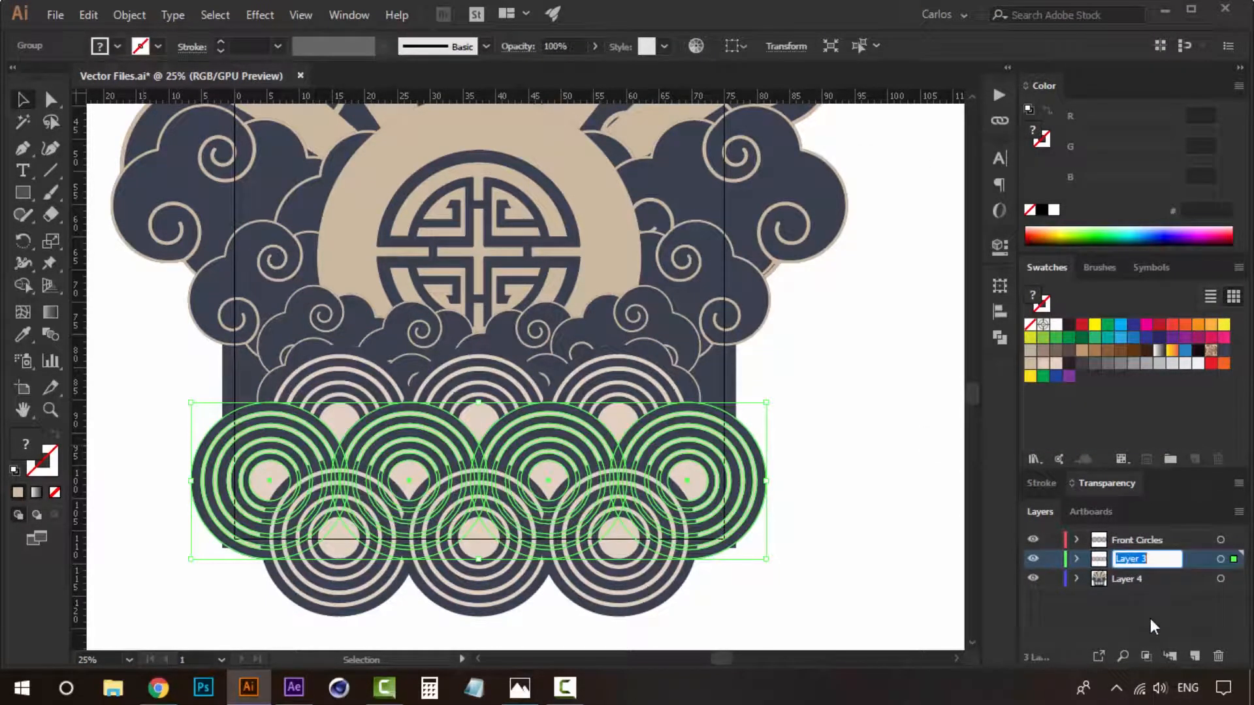
pyautogui.write('Middle Circles')
pyautogui.click(834, 542)
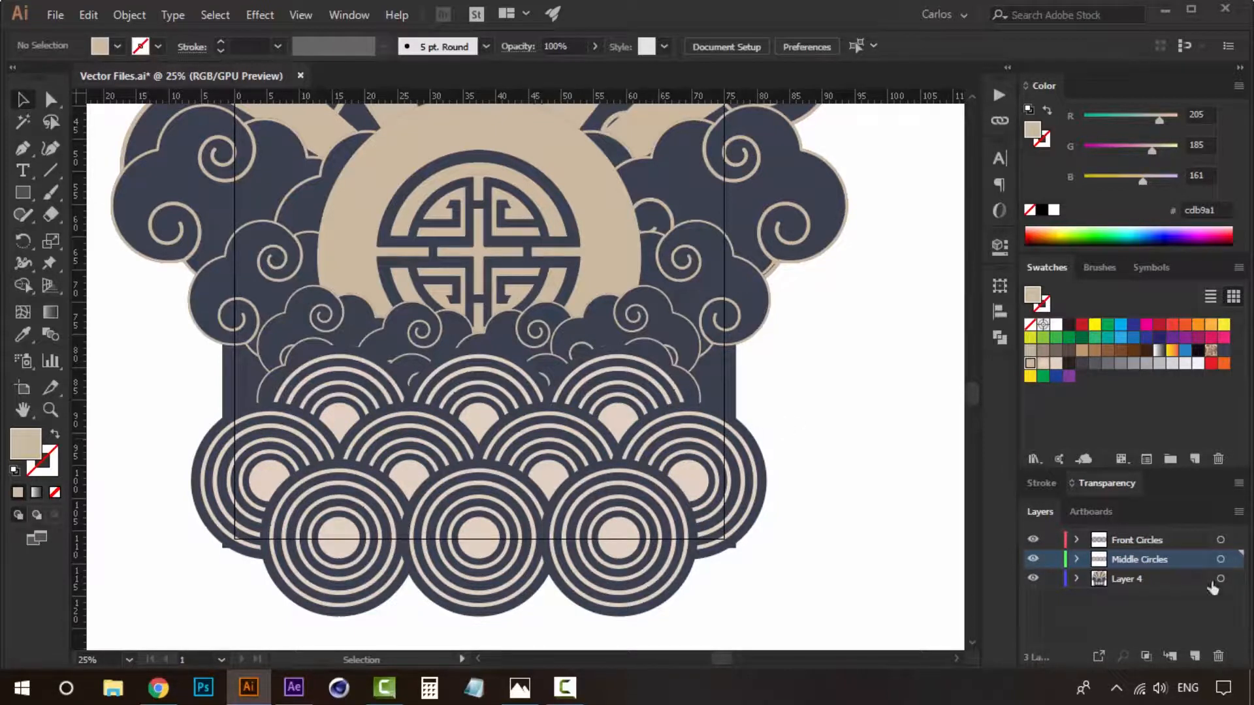
# Try stacking the Middle Circles layer above Front Circles, and return Front Circles to the front.
pyautogui.moveTo(1130, 558); pyautogui.dragTo(1132, 534)
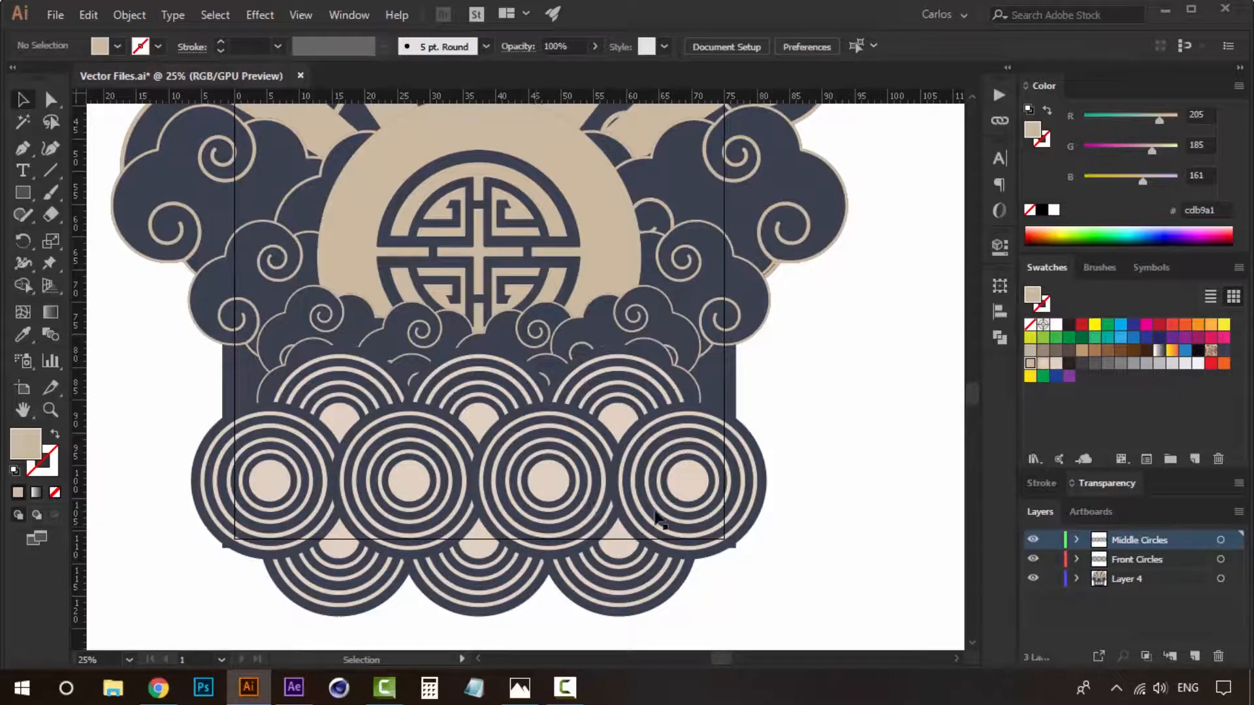
pyautogui.click(615, 588)
pyautogui.click(778, 530)
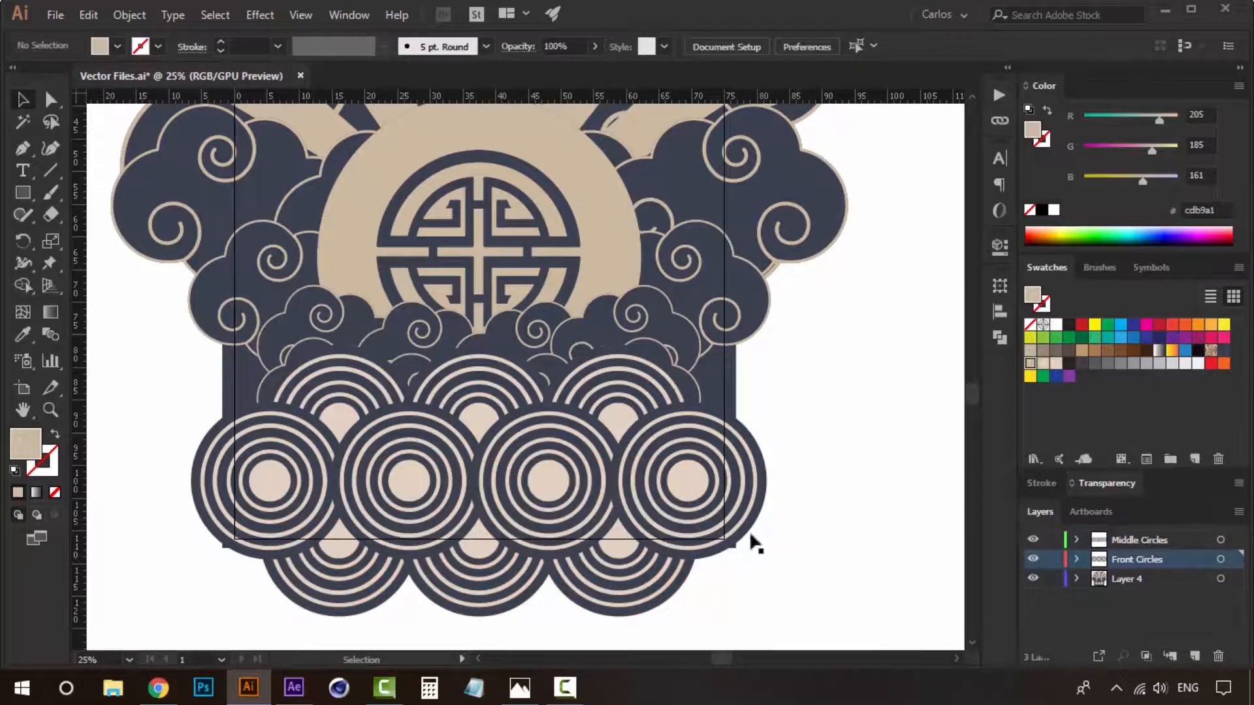
pyautogui.moveTo(1135, 560); pyautogui.dragTo(1135, 537)
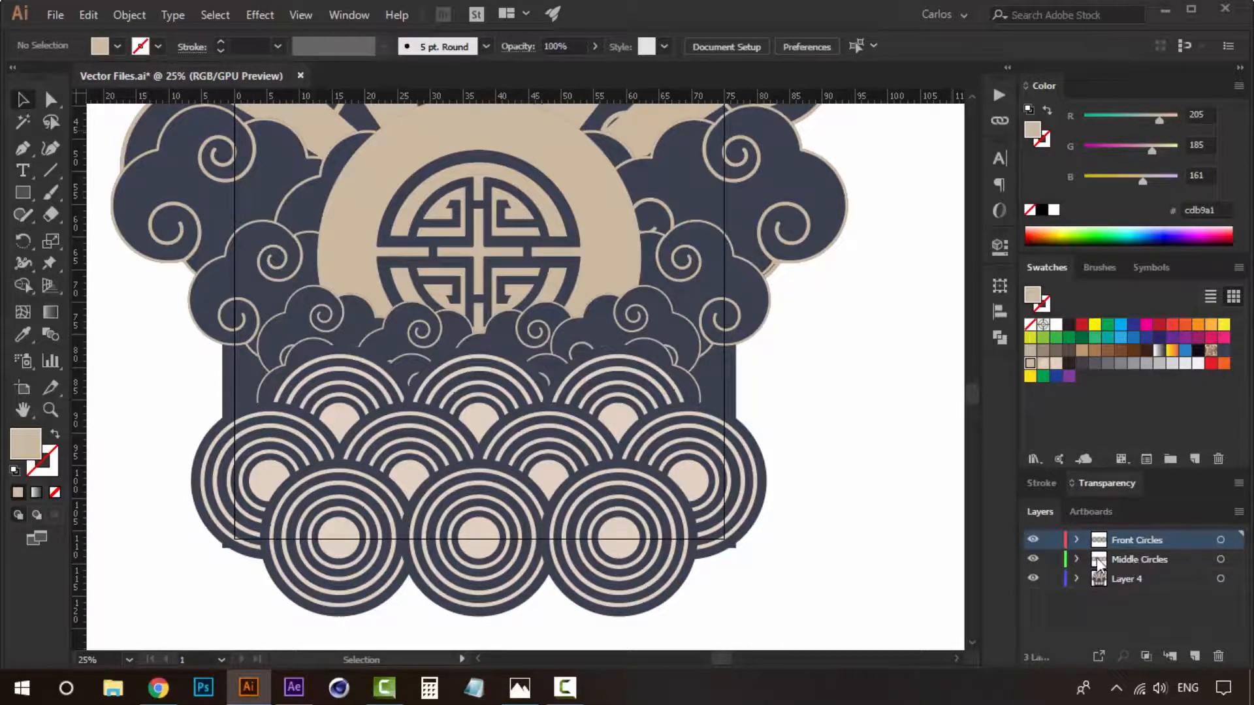
# Create a new layer directly beneath Middle Circles and send the back-row circle group to it.
pyautogui.click(631, 396)
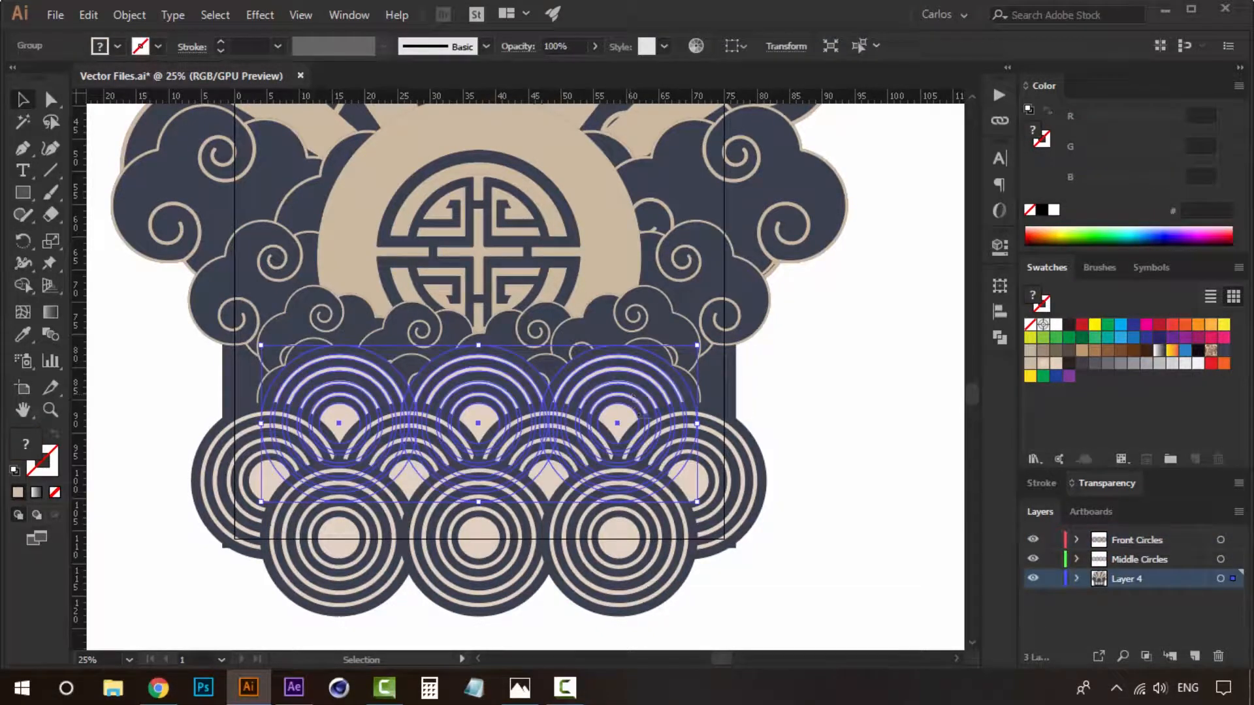
pyautogui.click(1194, 656)
pyautogui.rightClick(617, 415)
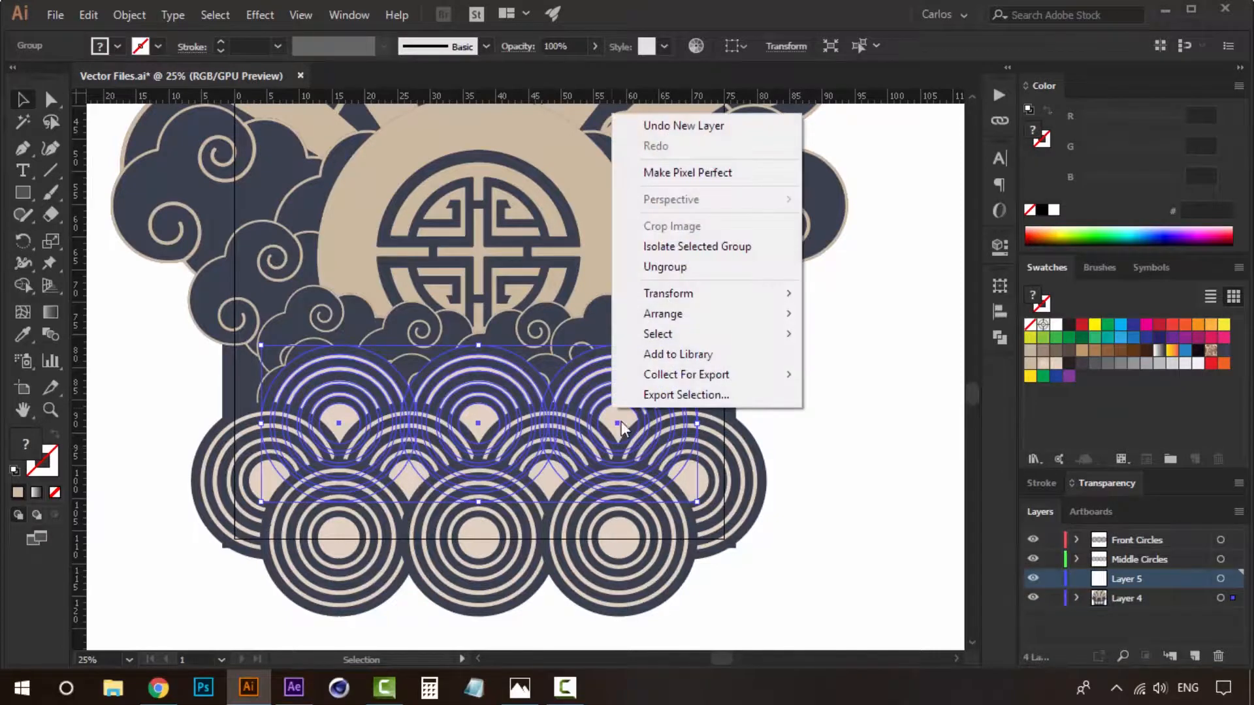
pyautogui.moveTo(734, 326)
pyautogui.click(857, 402)
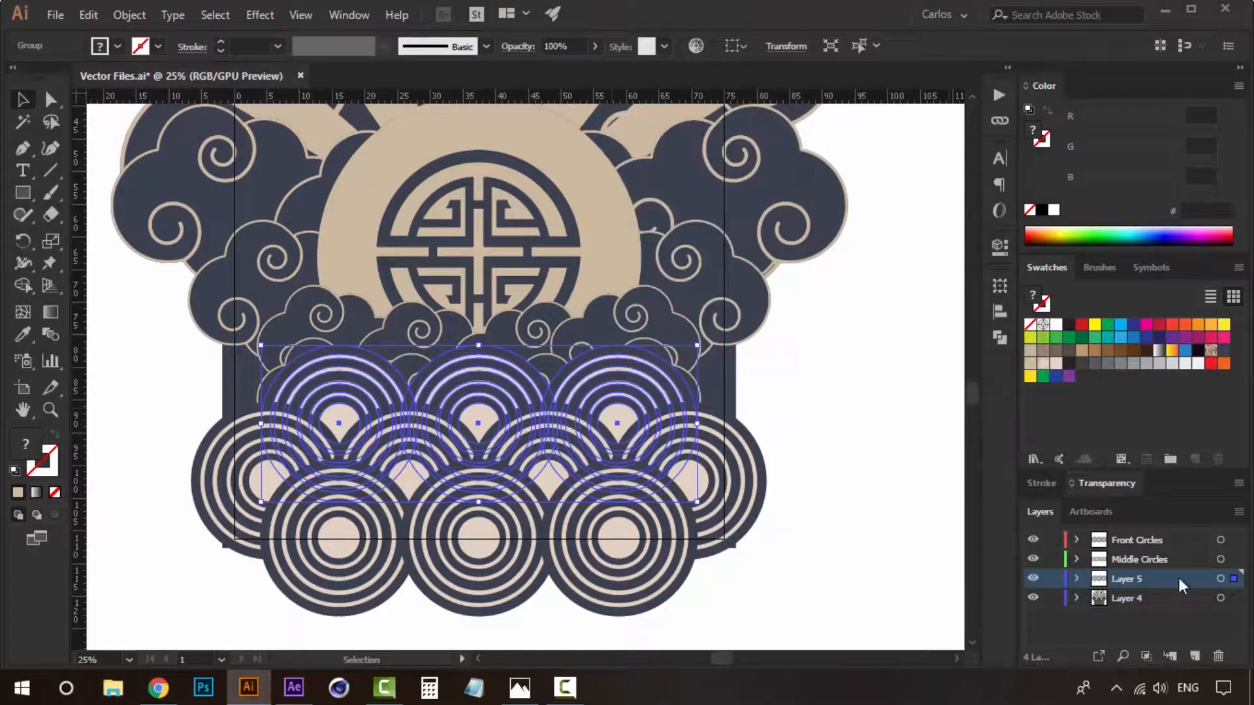
# Rename the layer holding the back-row circles as Back Circles and deselect the artwork.
pyautogui.doubleClick(1133, 586)
pyautogui.write('Back Circles')
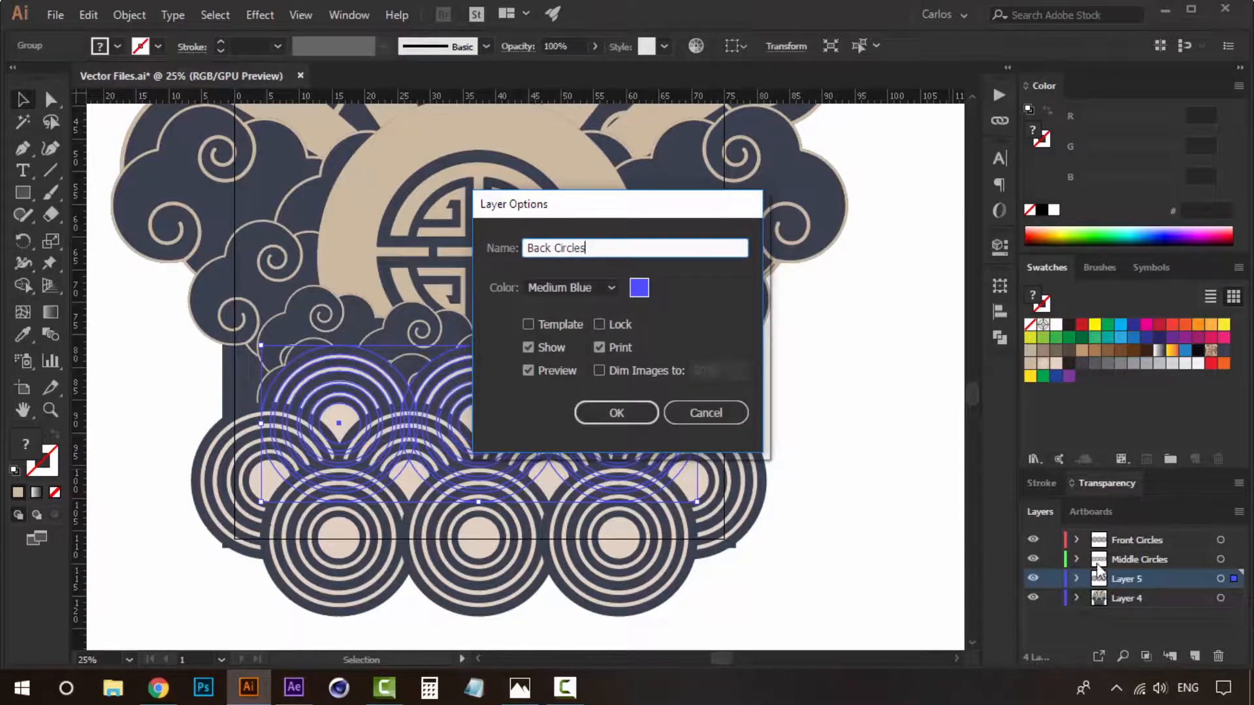
pyautogui.click(617, 413)
pyautogui.click(857, 388)
# Select the small clouds behind the circles one after another to check that each is its own group.
pyautogui.moveTo(588, 355); pyautogui.dragTo(844, 475)
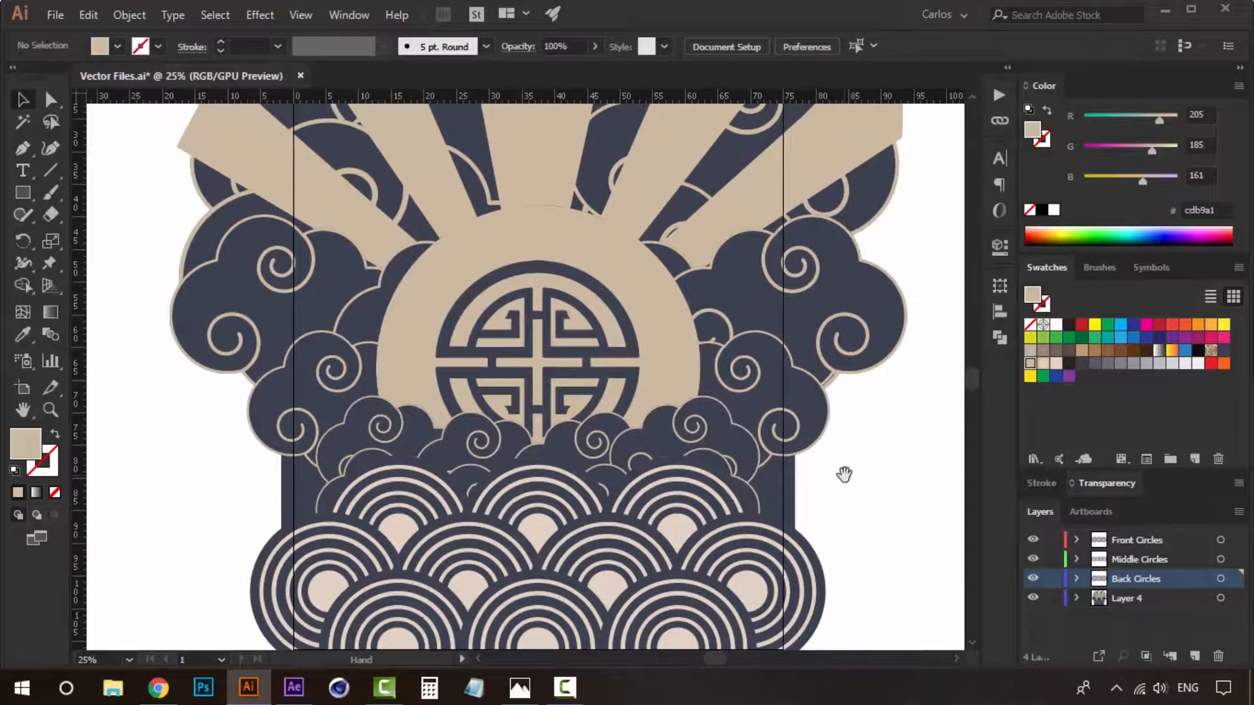
pyautogui.click(703, 462)
pyautogui.click(918, 477)
pyautogui.click(422, 491)
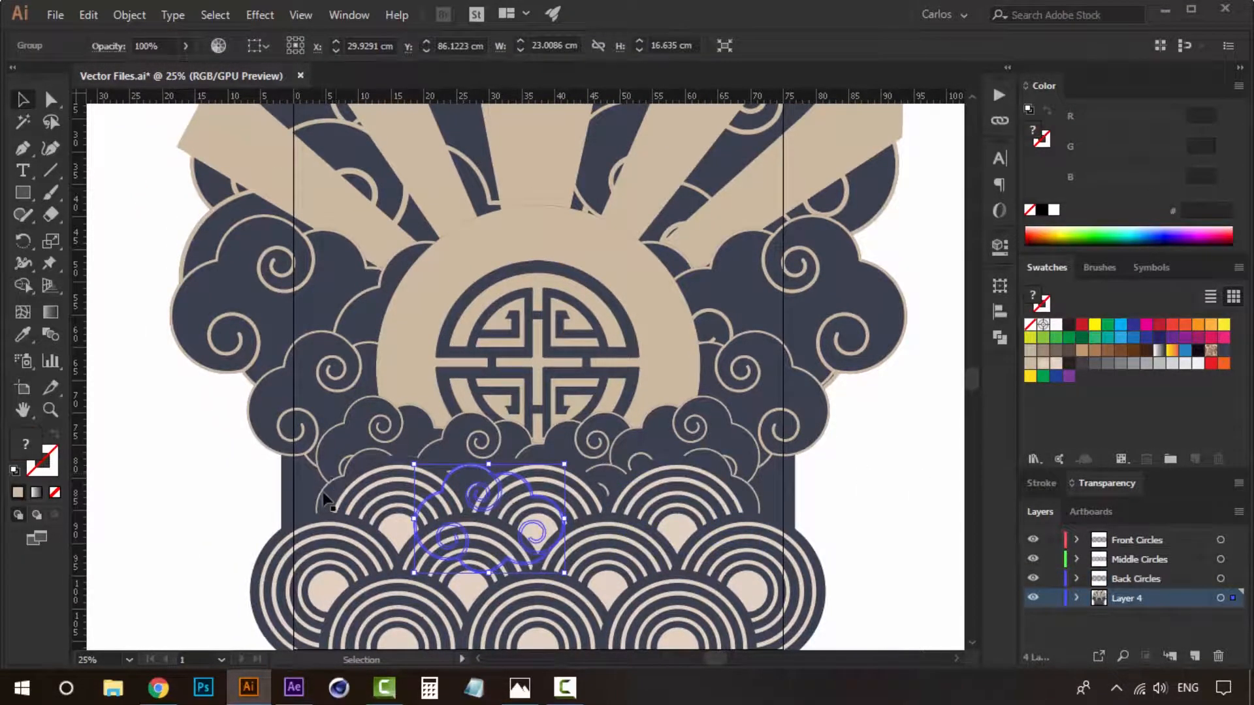
pyautogui.moveTo(421, 491); pyautogui.dragTo(323, 476)
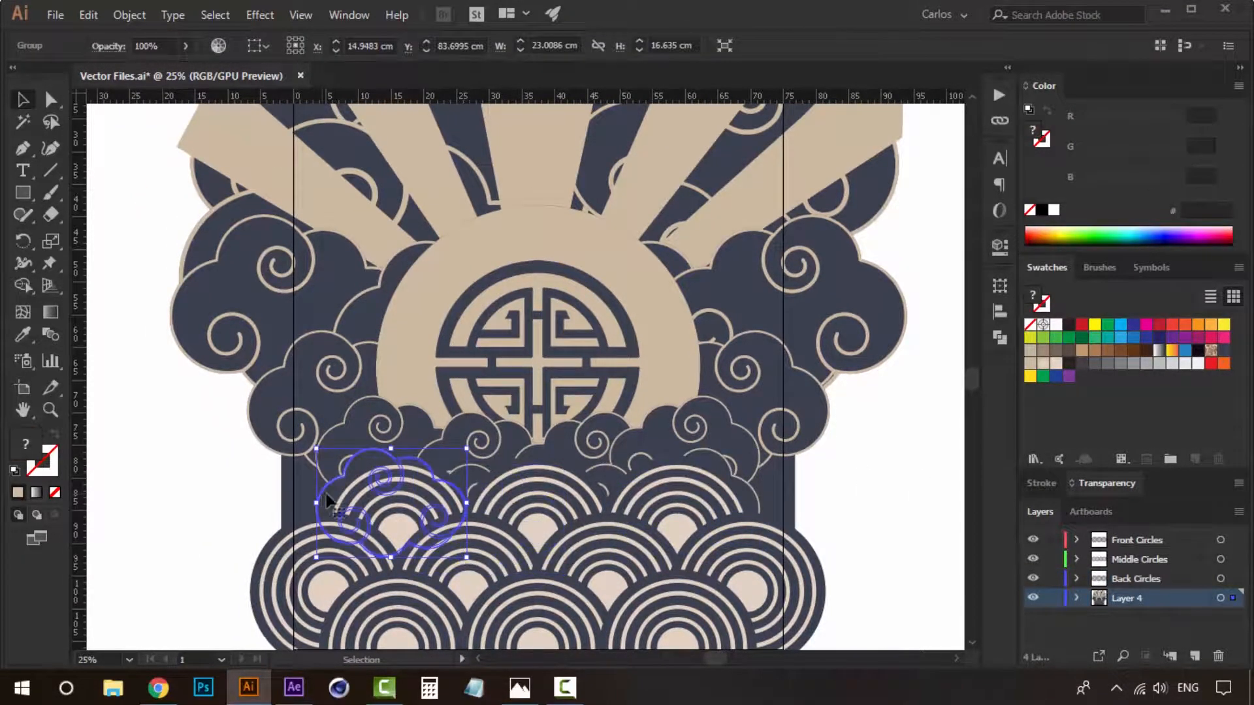
pyautogui.click(484, 482)
pyautogui.hotkey('ctrl', 'z')
pyautogui.moveTo(627, 480); pyautogui.dragTo(715, 458)
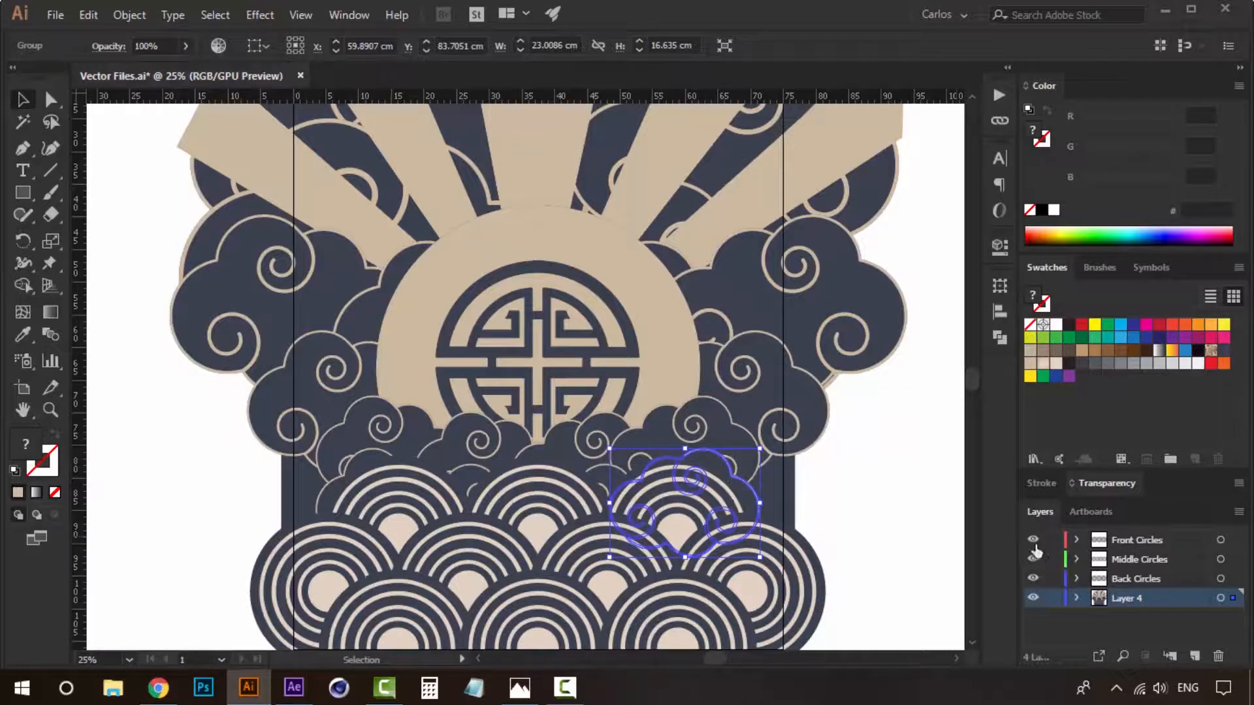
# Hide the three circle layers and check the selection of the outer clouds in the front cloud row.
pyautogui.click(926, 535)
pyautogui.click(684, 516)
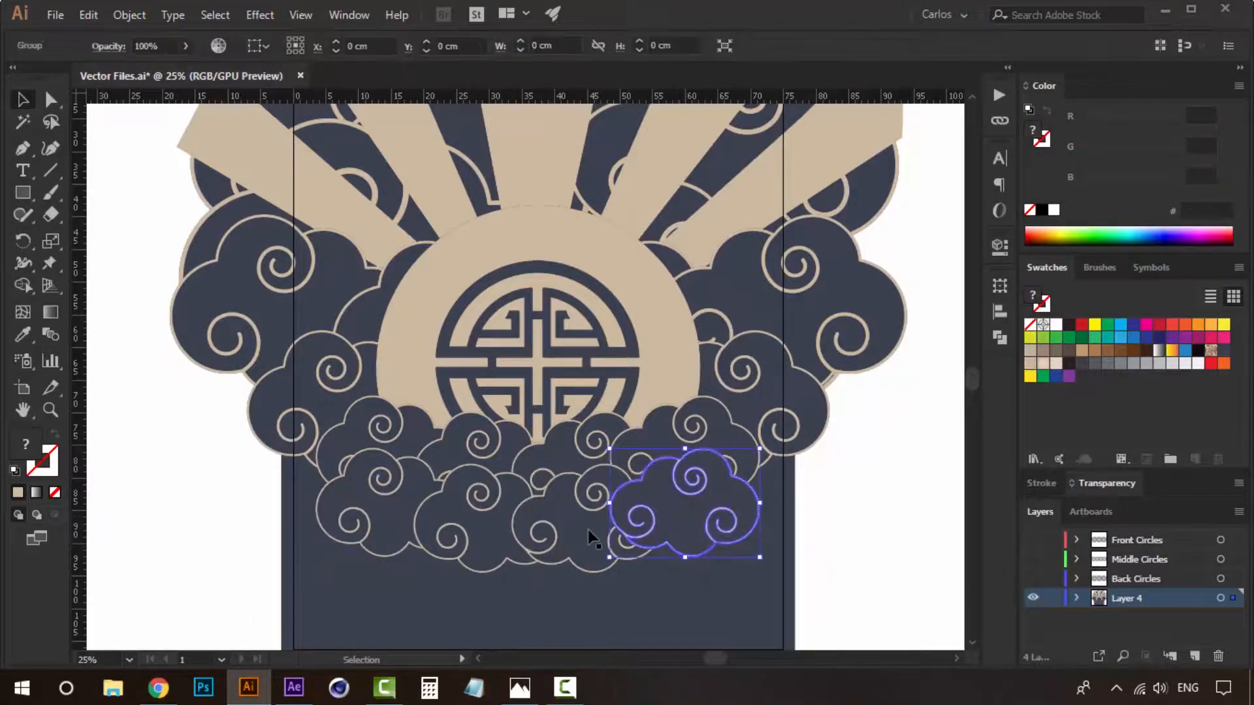
pyautogui.click(408, 518)
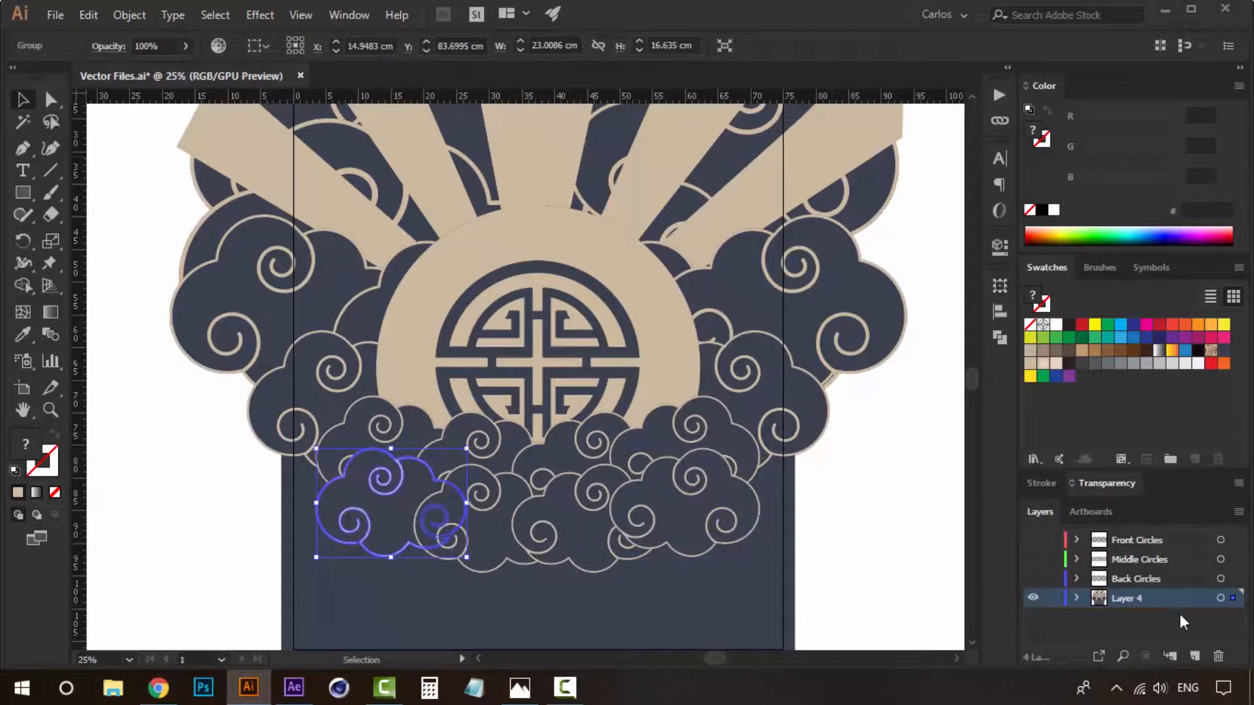
# Create four new layers above Layer 4 for the front cloud row.
pyautogui.click(1190, 652)
pyautogui.click(1190, 652)
pyautogui.click(1189, 652)
pyautogui.click(1190, 652)
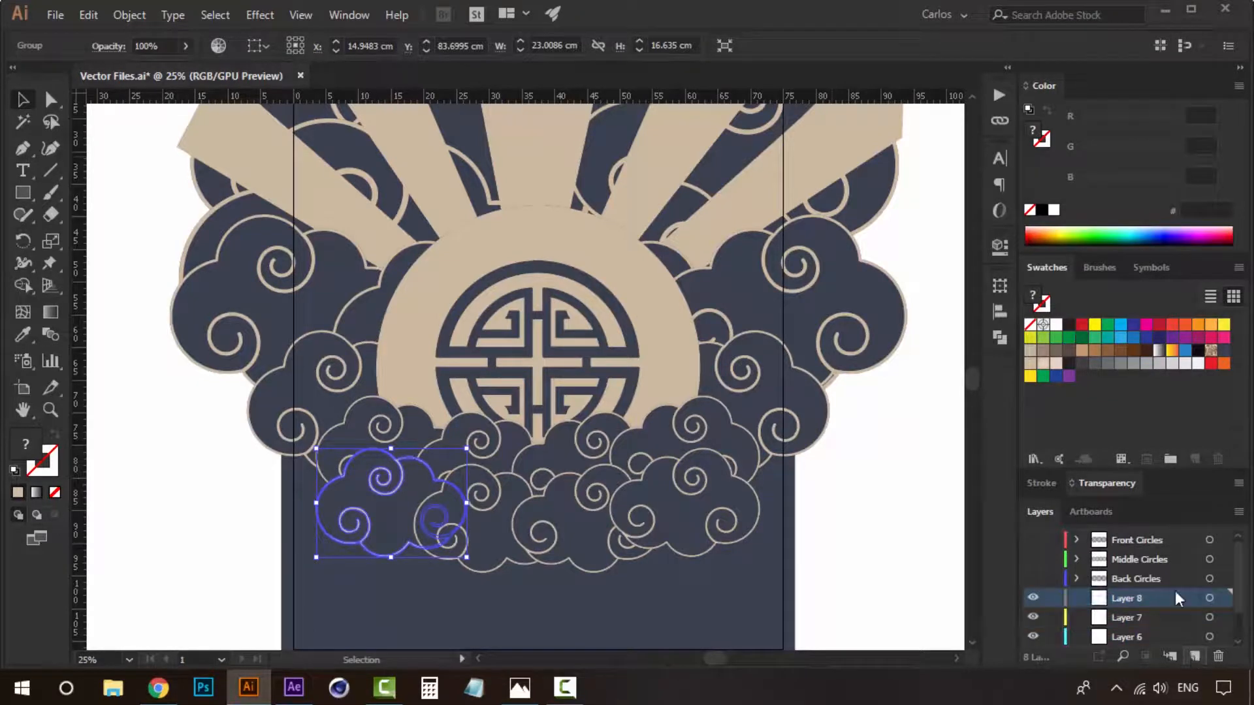
pyautogui.scroll(-1, 1169, 575)
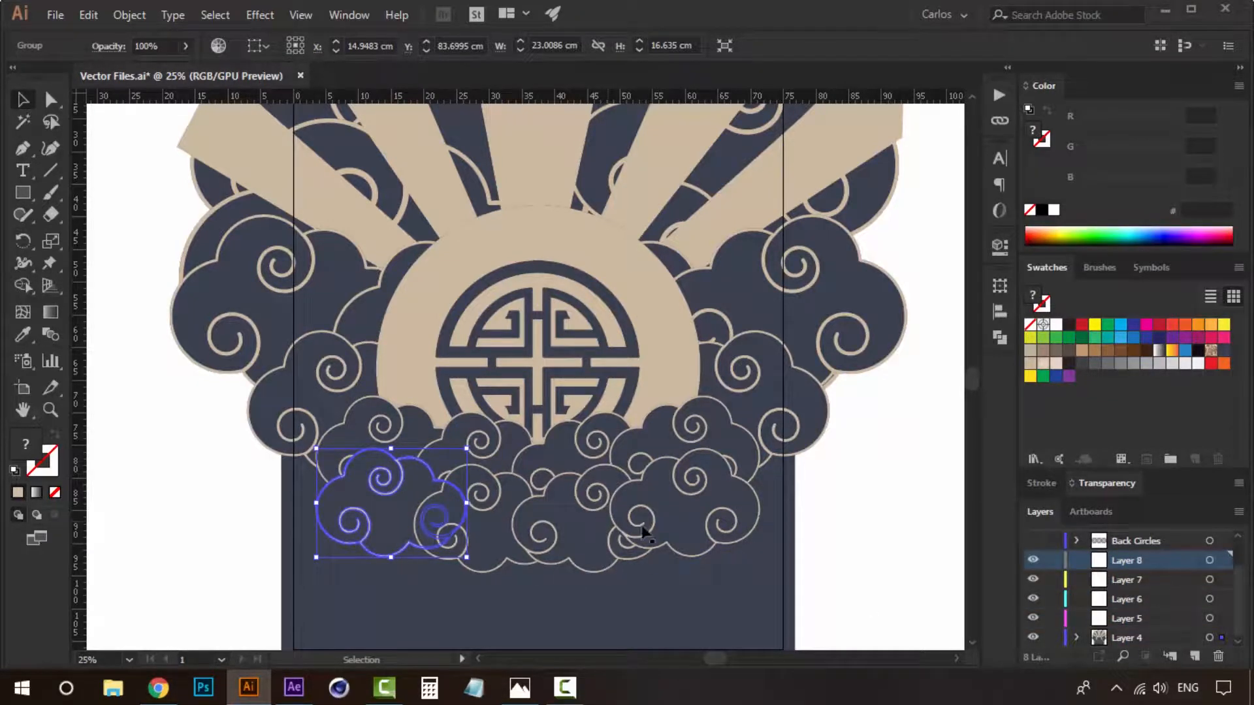
# Select the front-row clouds from right to left to check which ones need their own layer.
pyautogui.click(892, 557)
pyautogui.click(702, 520)
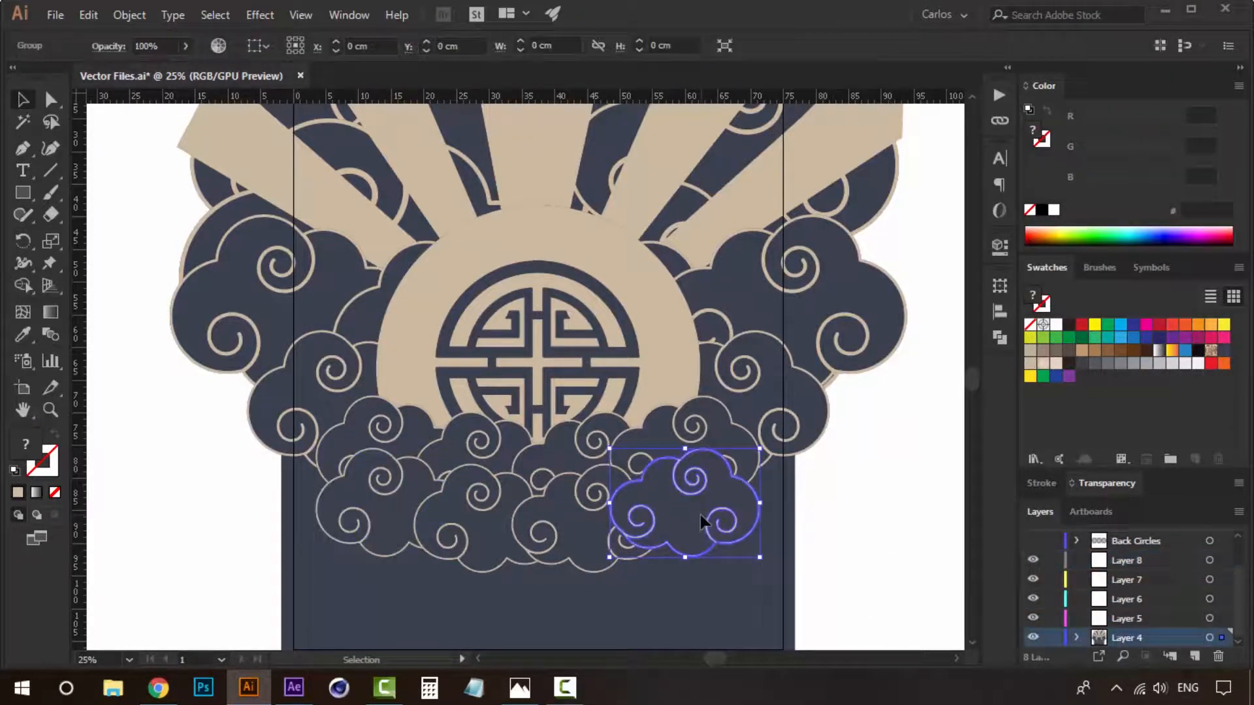
pyautogui.click(868, 532)
pyautogui.moveTo(612, 517); pyautogui.dragTo(356, 530)
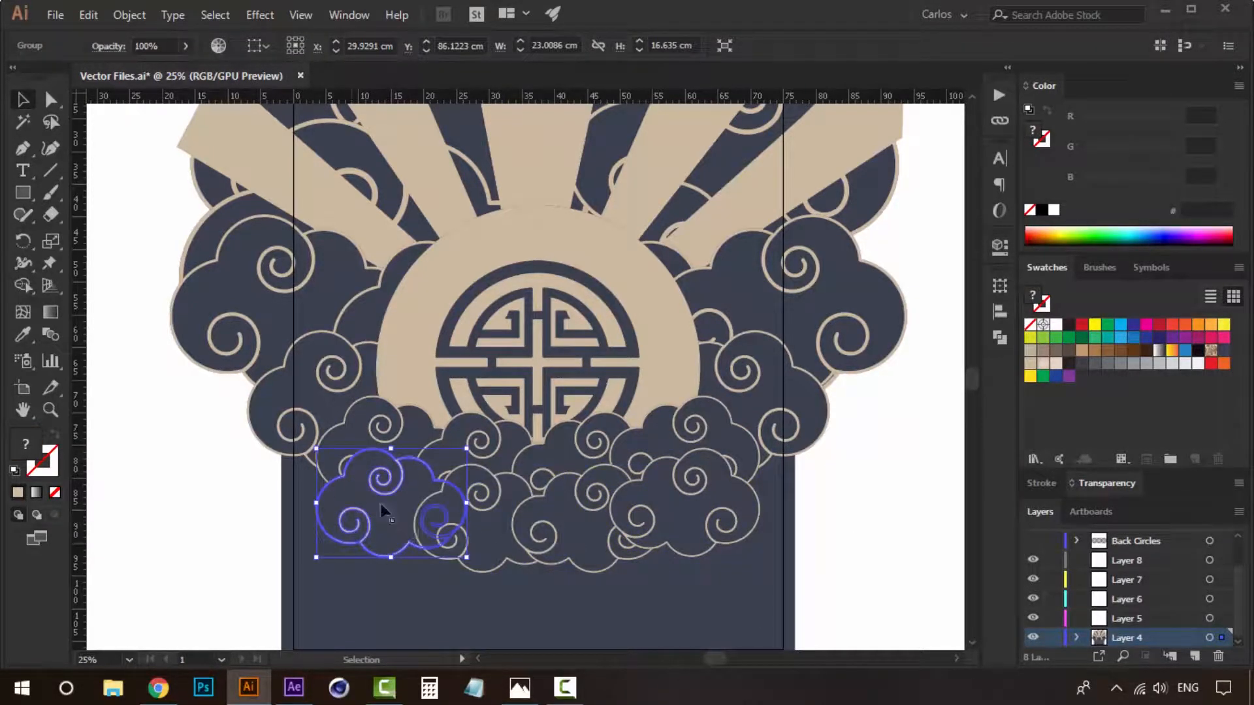
pyautogui.hotkey('ctrl', 'z')
# Send the rightmost cloud of the front cloud row to Layer 8.
pyautogui.click(1124, 561)
pyautogui.rightClick(712, 484)
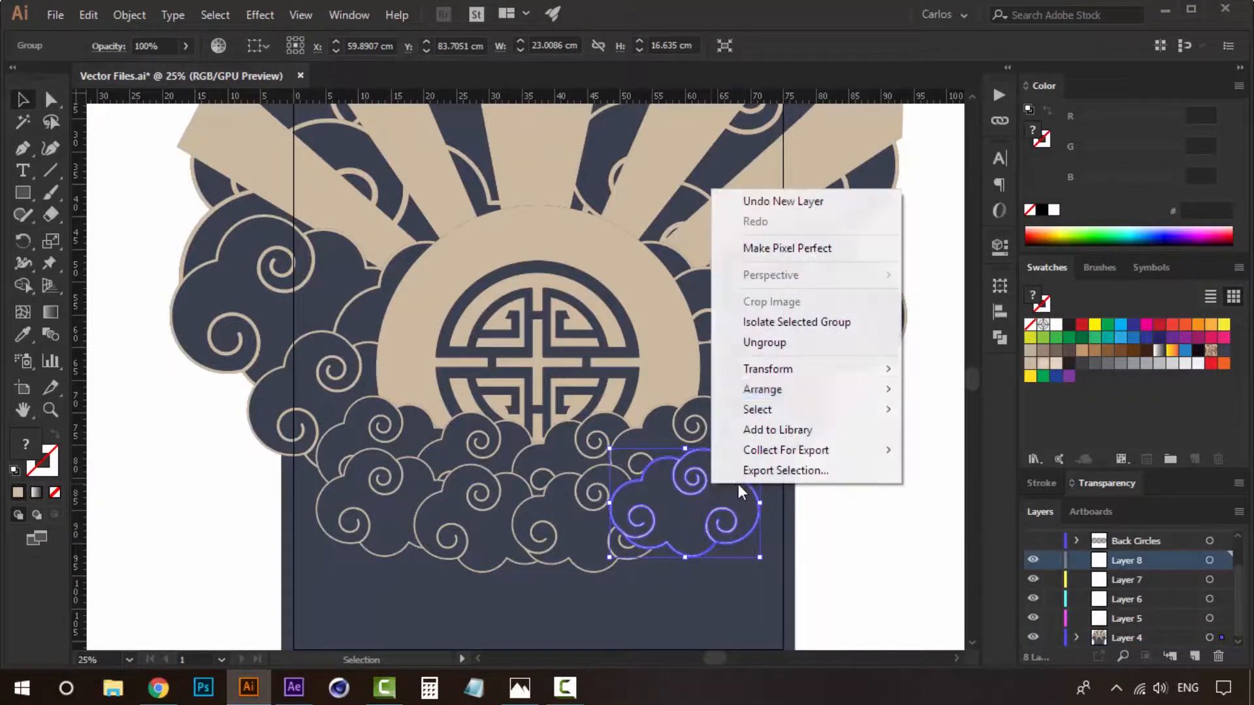
pyautogui.moveTo(834, 390)
pyautogui.click(987, 460)
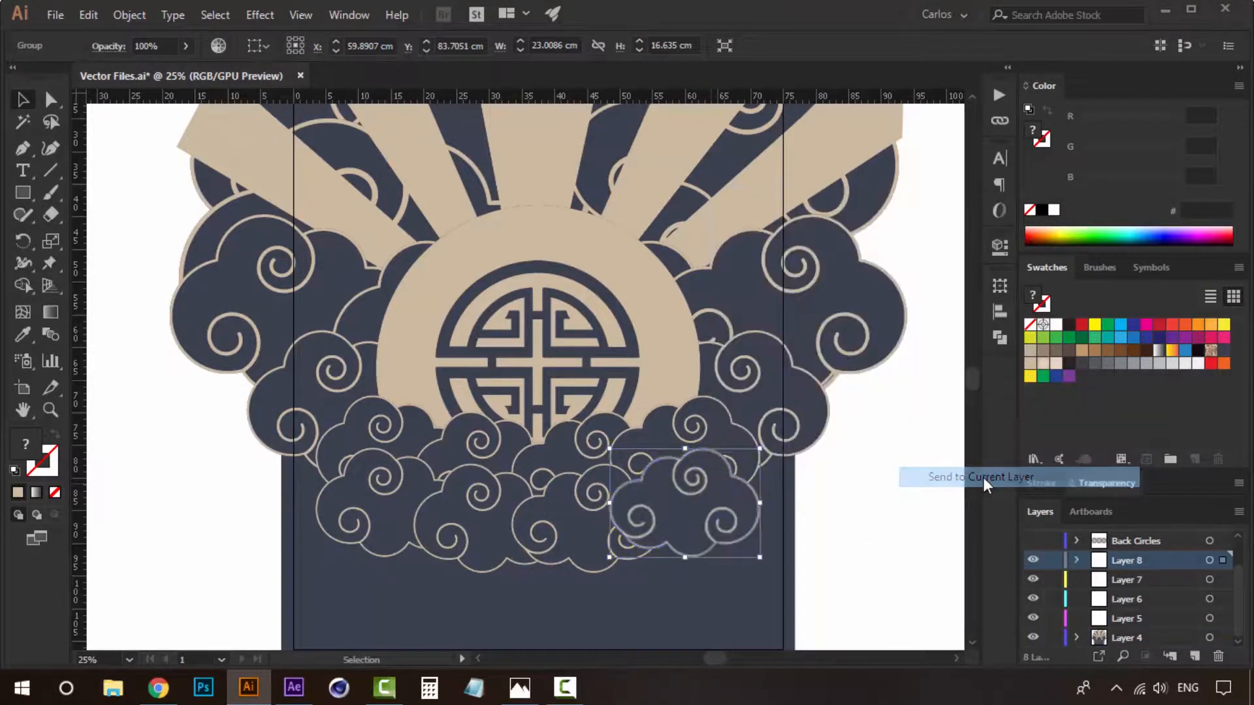
# Send the second cloud from the right in the front cloud row to Layer 7.
pyautogui.moveTo(656, 512); pyautogui.dragTo(558, 528)
pyautogui.click(1124, 583)
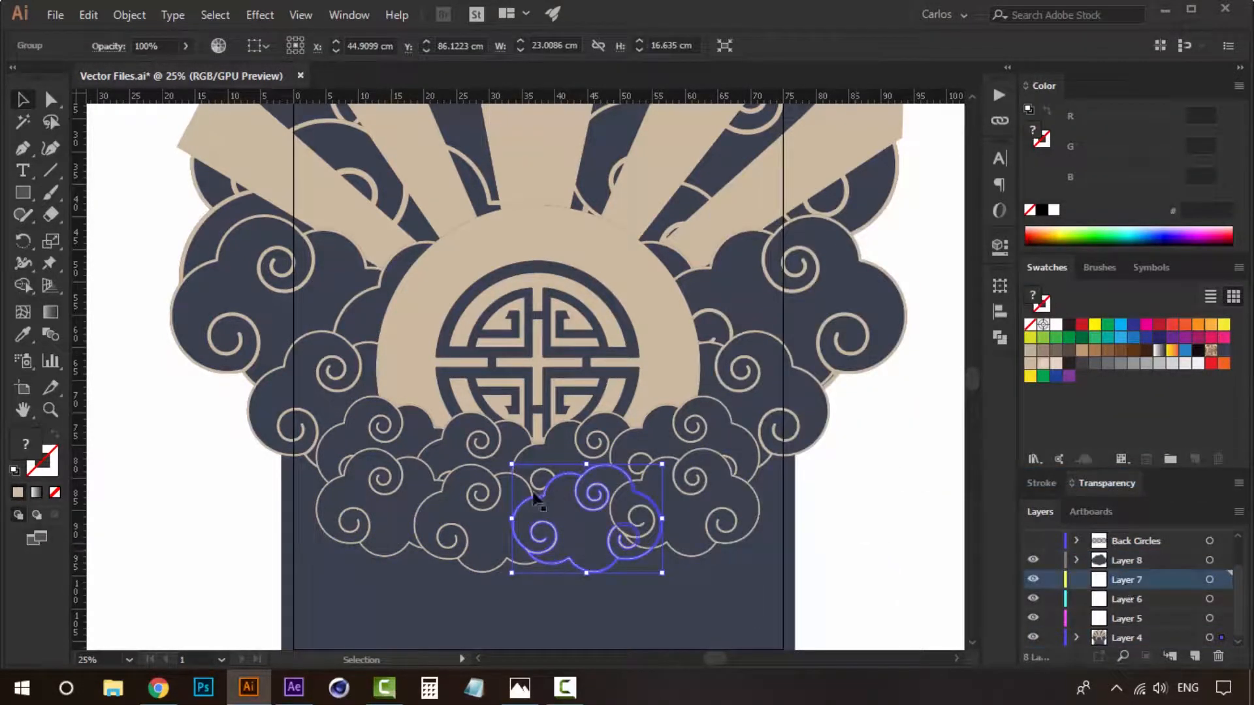
pyautogui.rightClick(554, 499)
pyautogui.moveTo(687, 416)
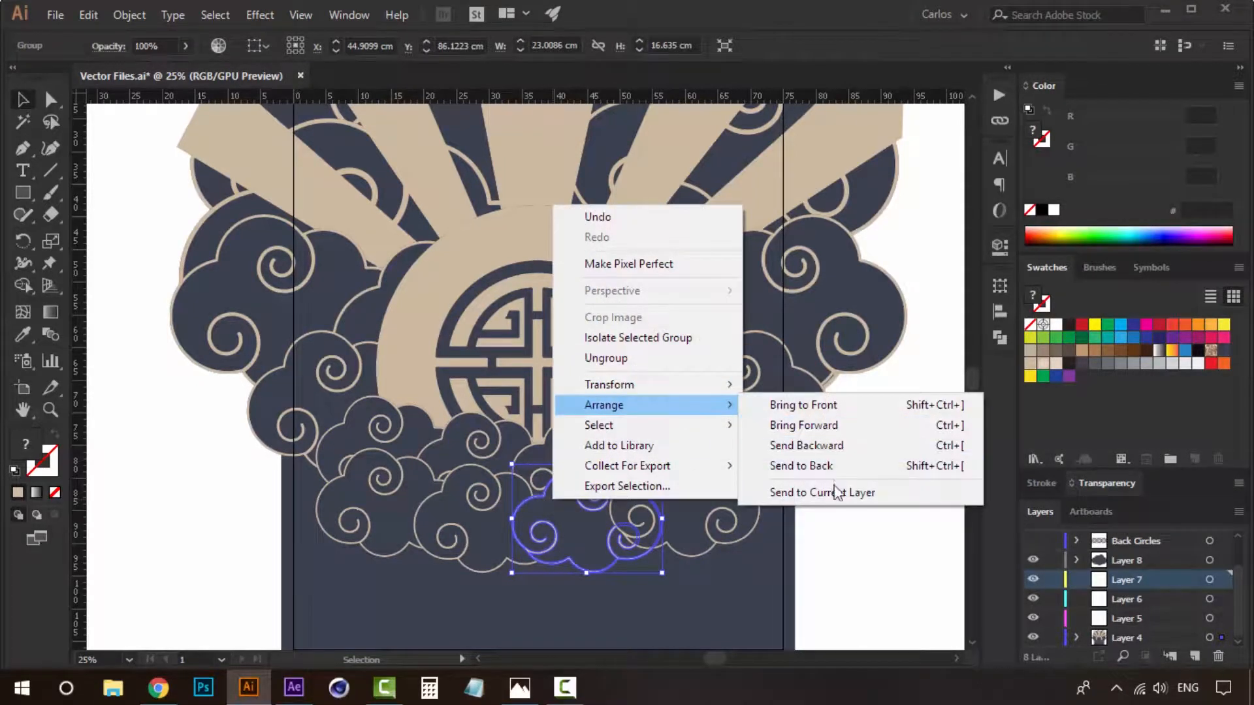
pyautogui.click(810, 493)
# Send the third cloud from the right in the front cloud row to Layer 6.
pyautogui.click(448, 532)
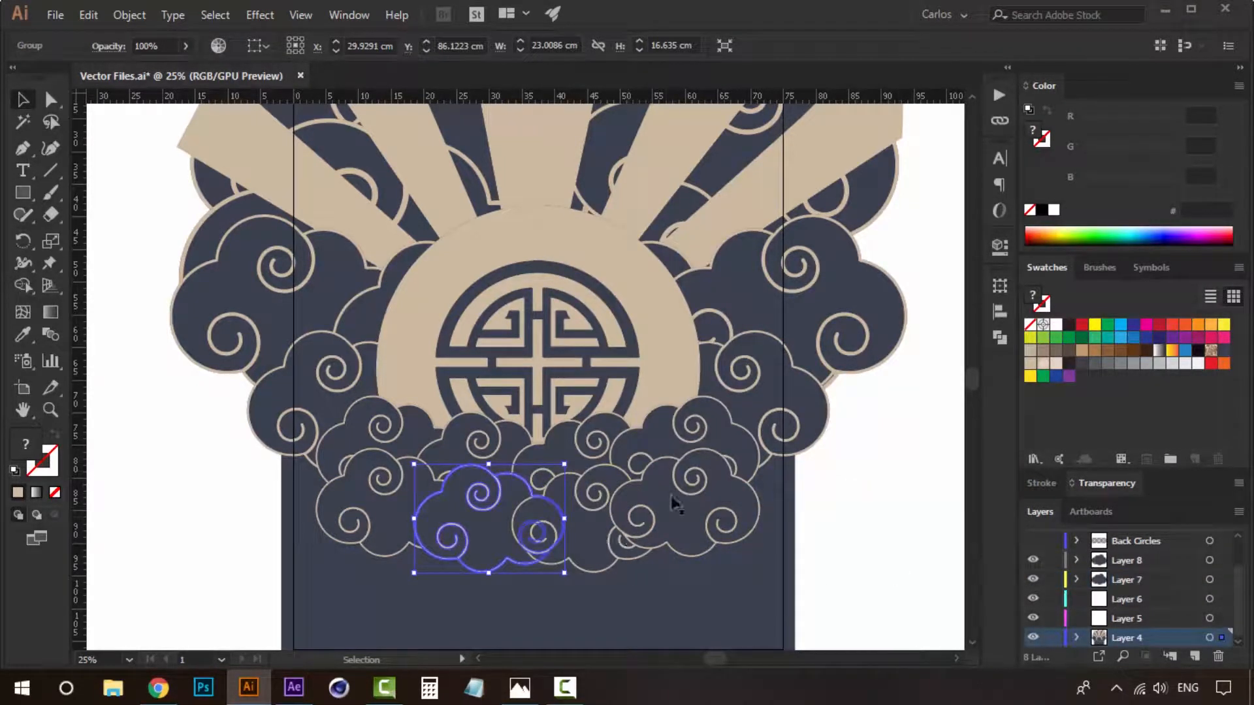
pyautogui.click(1162, 601)
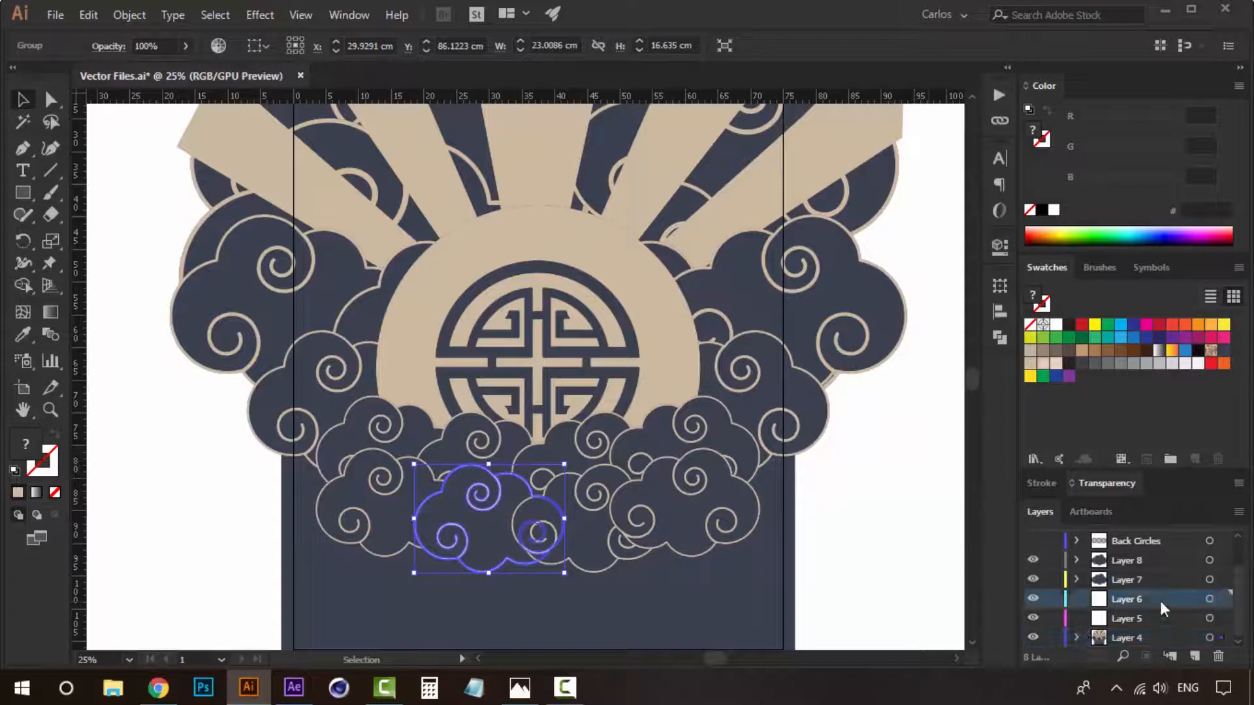
pyautogui.rightClick(431, 507)
pyautogui.moveTo(574, 409)
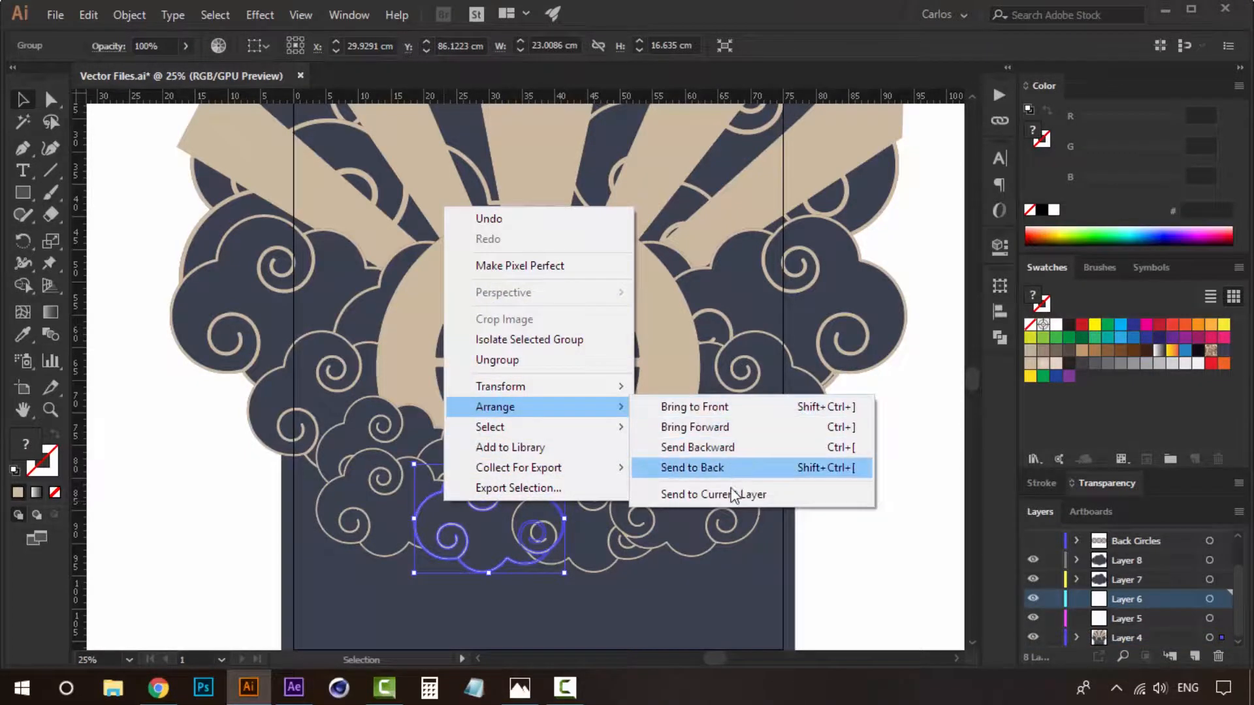
pyautogui.click(706, 495)
# Send the leftmost cloud of the front cloud row to Layer 5 and deselect it.
pyautogui.click(372, 518)
pyautogui.click(1138, 620)
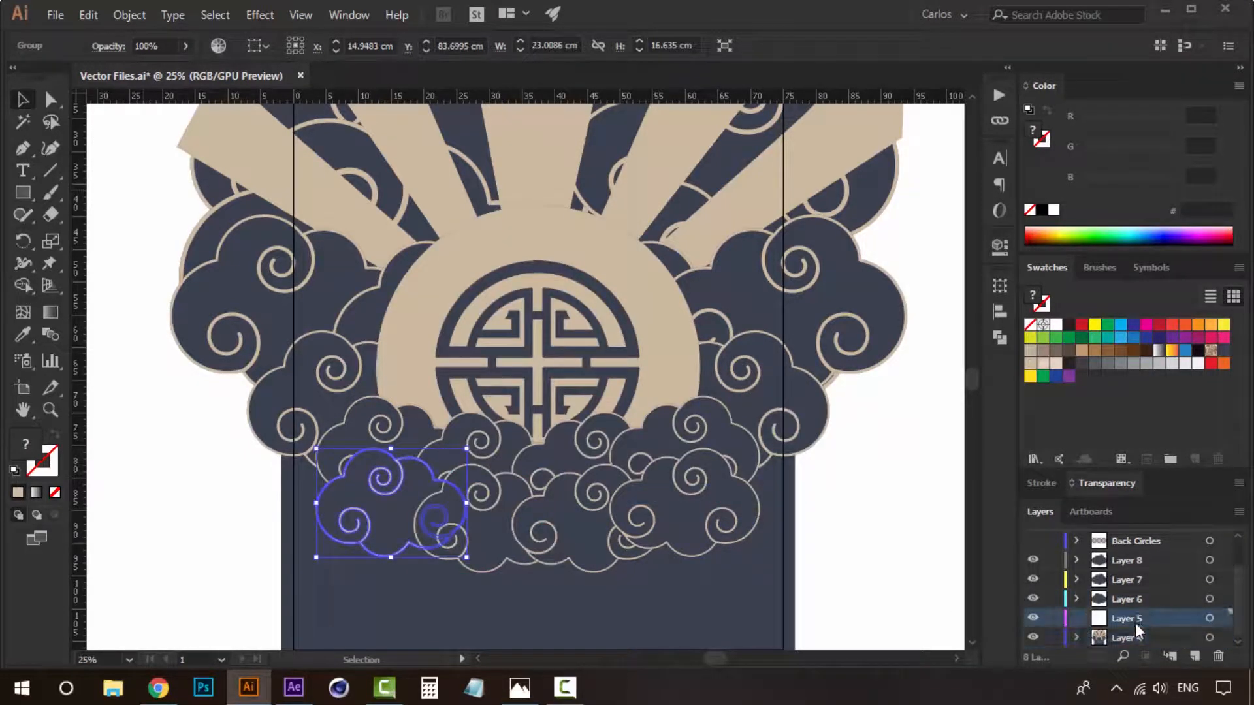
pyautogui.rightClick(335, 484)
pyautogui.moveTo(470, 387)
pyautogui.click(632, 474)
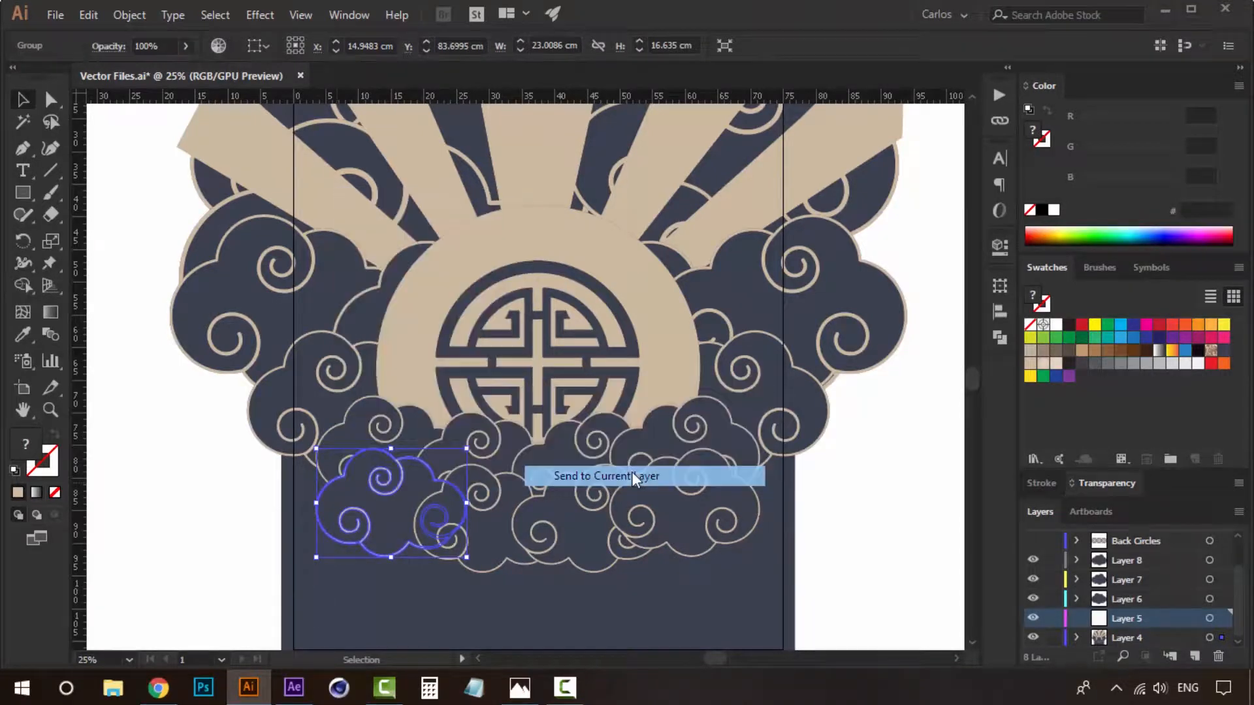
pyautogui.click(857, 521)
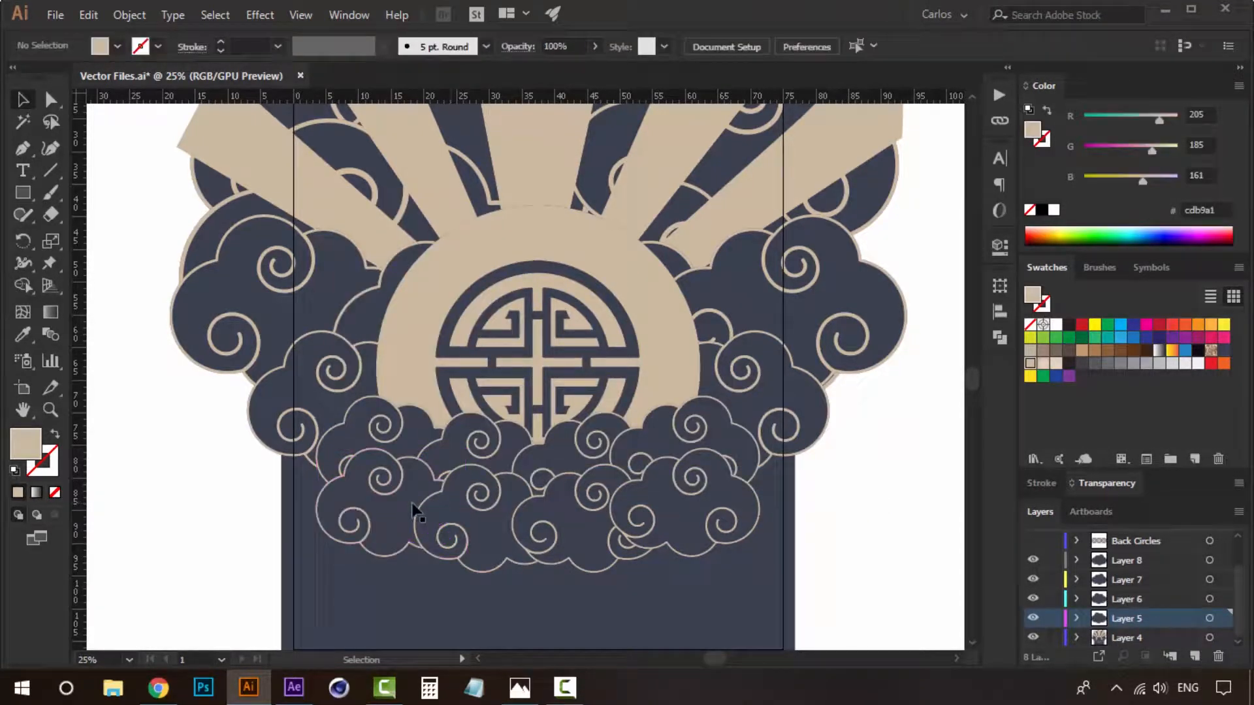
# Rename Layer 8, which holds the rightmost front cloud, as cloud 1 and Layer 7 as cloud 2.
pyautogui.click(1142, 562)
pyautogui.click(1136, 618)
pyautogui.click(703, 492)
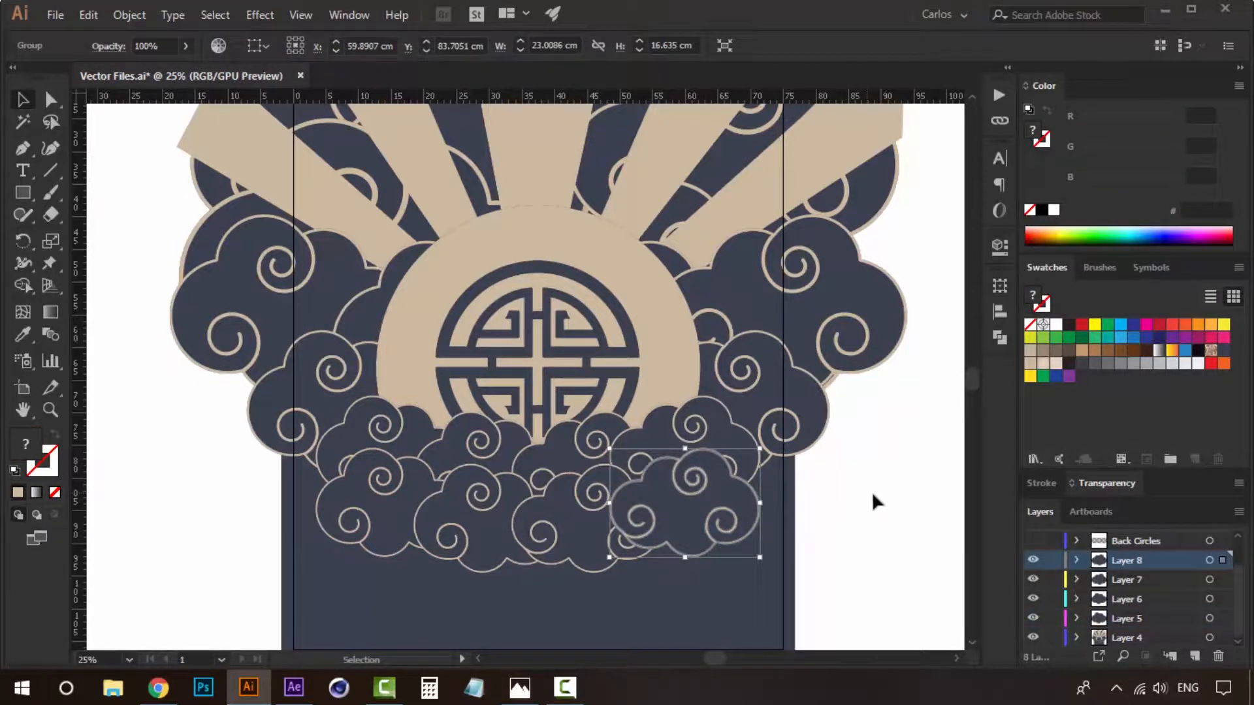
pyautogui.click(867, 496)
pyautogui.doubleClick(1120, 561)
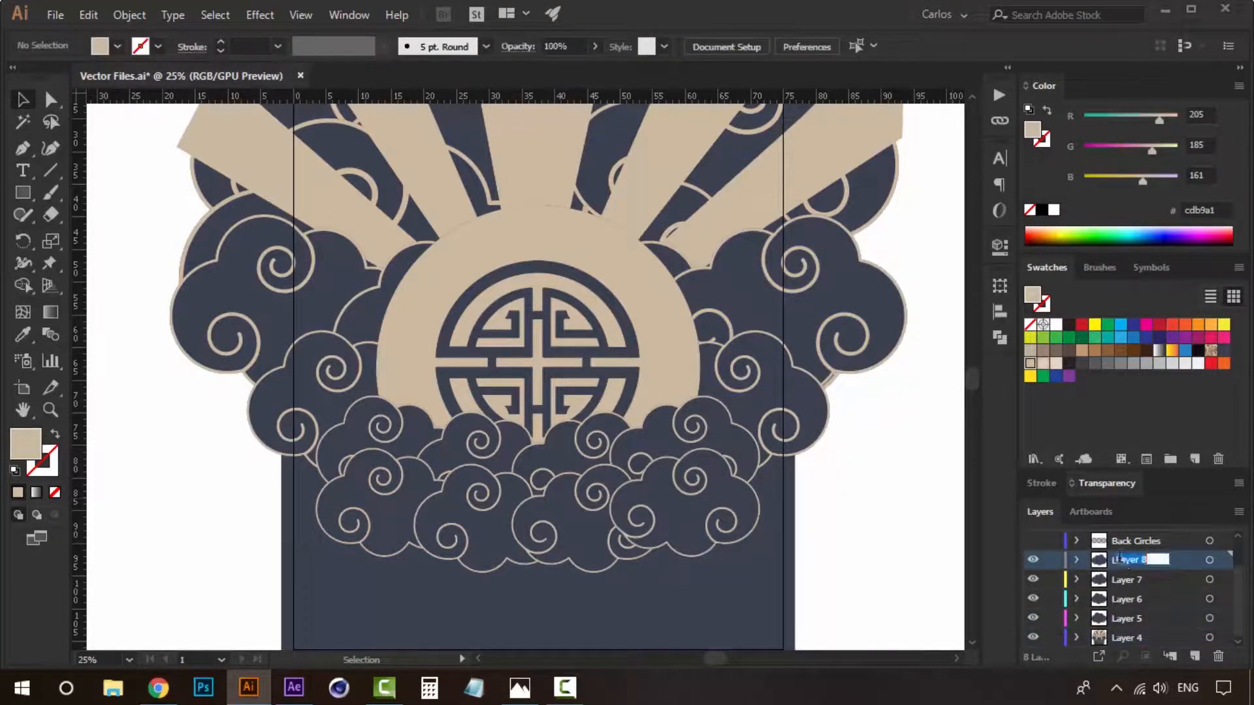
pyautogui.write('cloud 1')
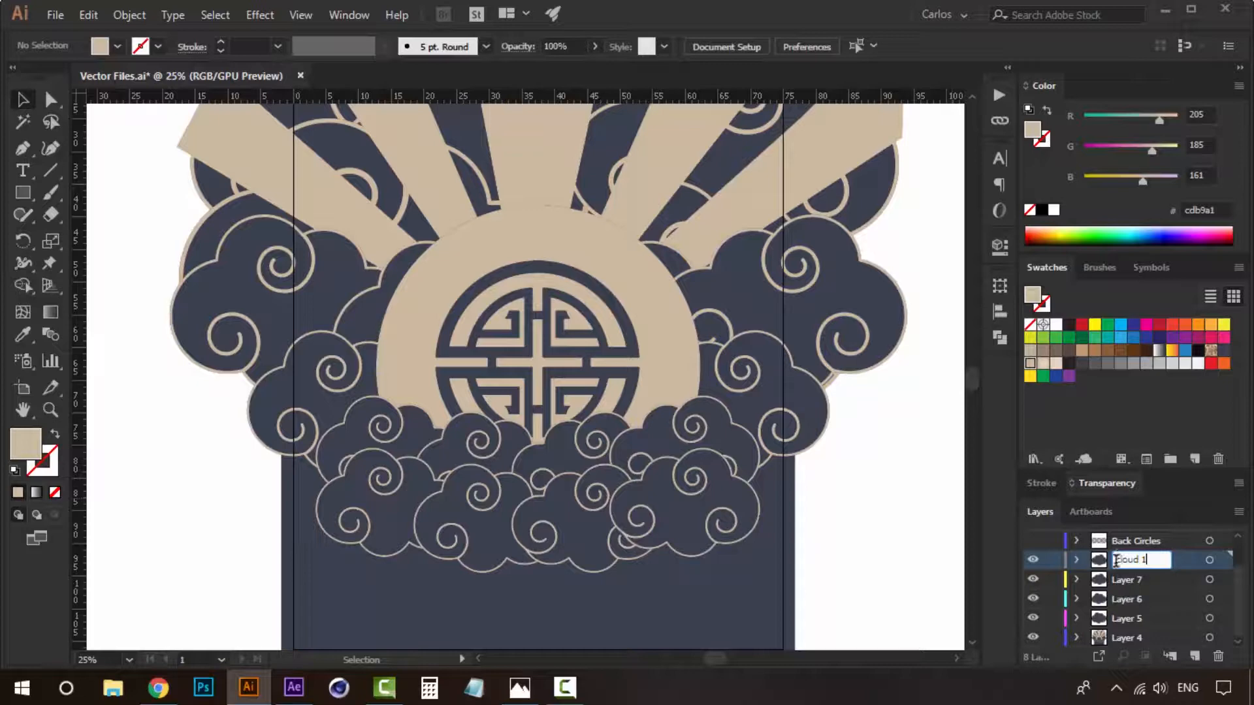
pyautogui.doubleClick(1139, 582)
pyautogui.write('cloud')
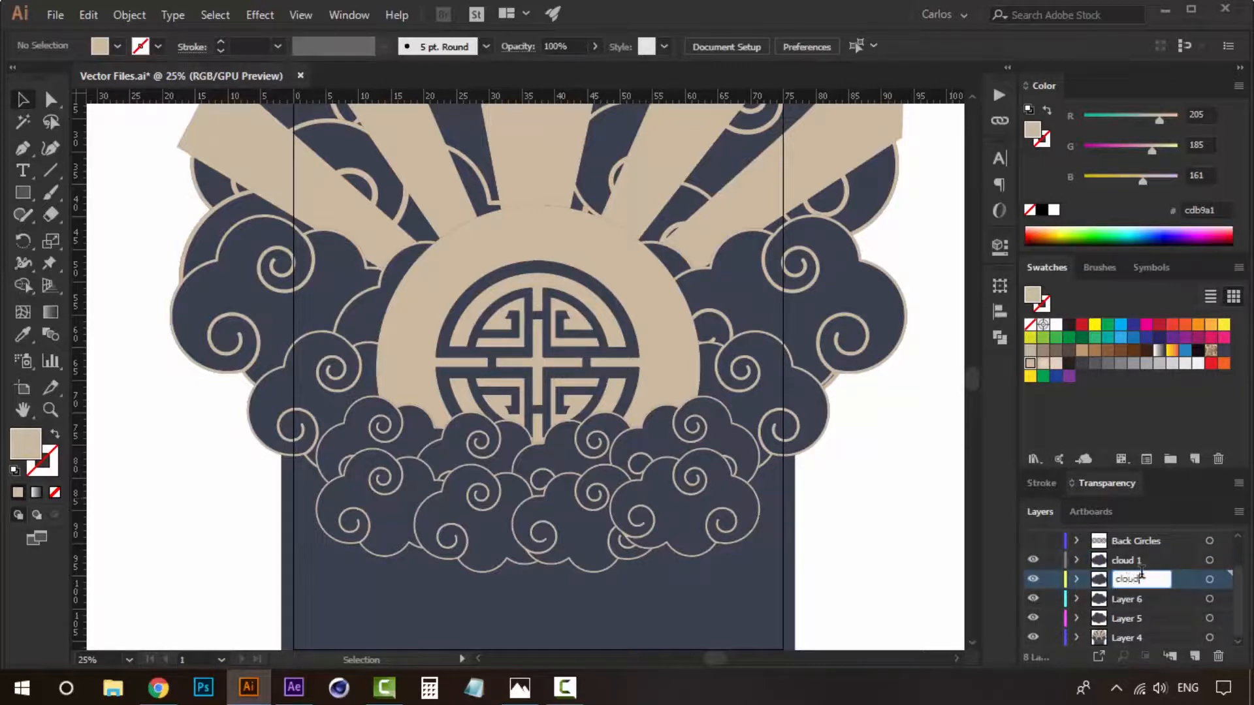
pyautogui.write(' 2')
# Rename Layer 6 as cloud 3 and Layer 5 as cloud 4, leaving nothing selected.
pyautogui.doubleClick(1128, 598)
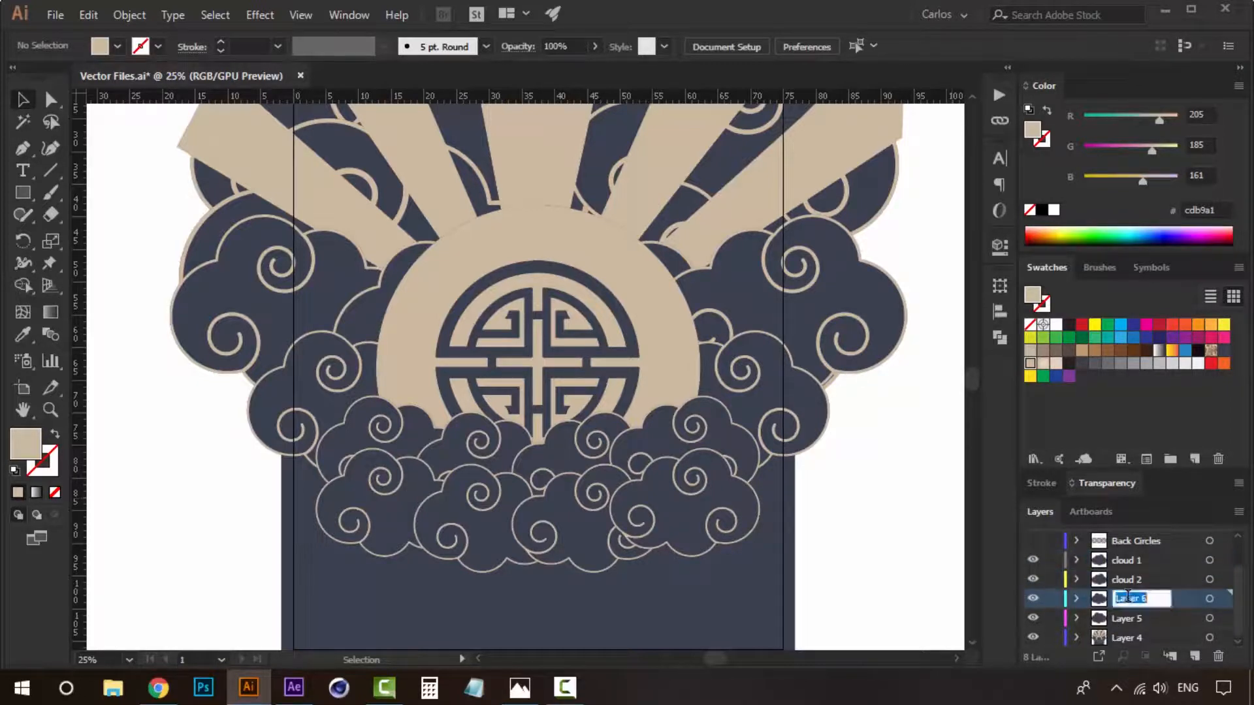
pyautogui.write('cloud 3')
pyautogui.doubleClick(1135, 619)
pyautogui.write('clou')
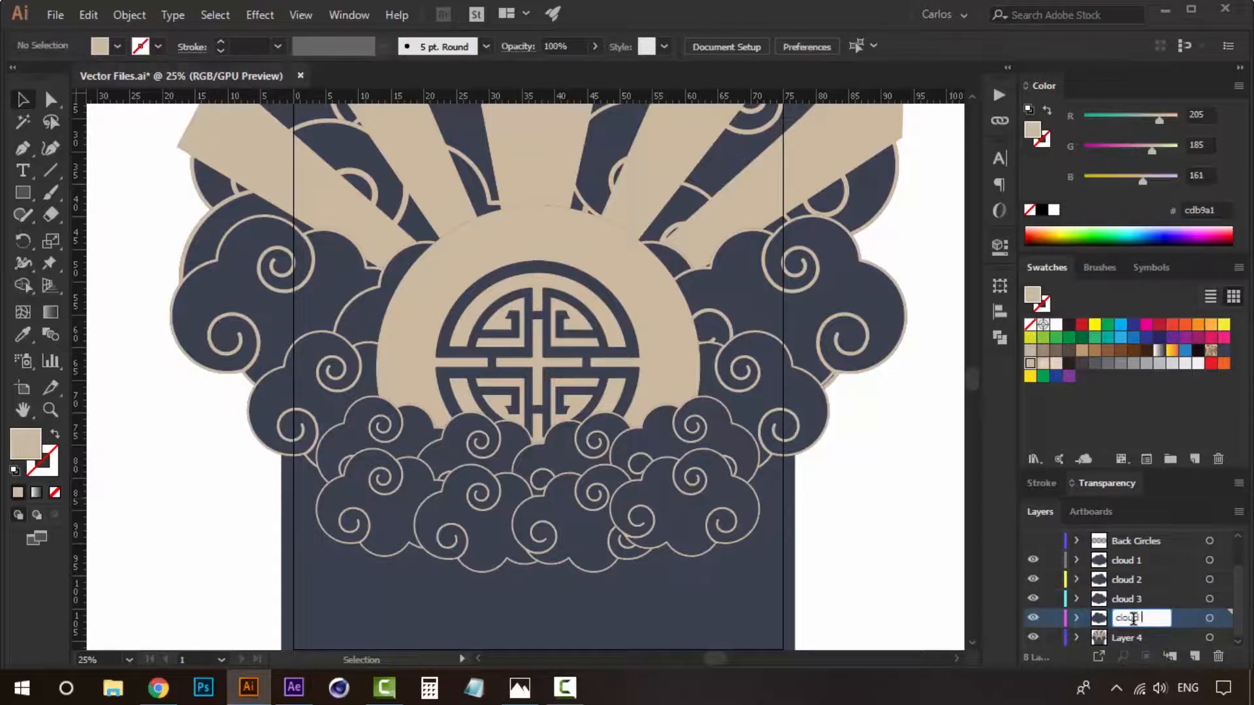
pyautogui.click(783, 506)
pyautogui.hotkey('ctrl', 'shift', 'a')
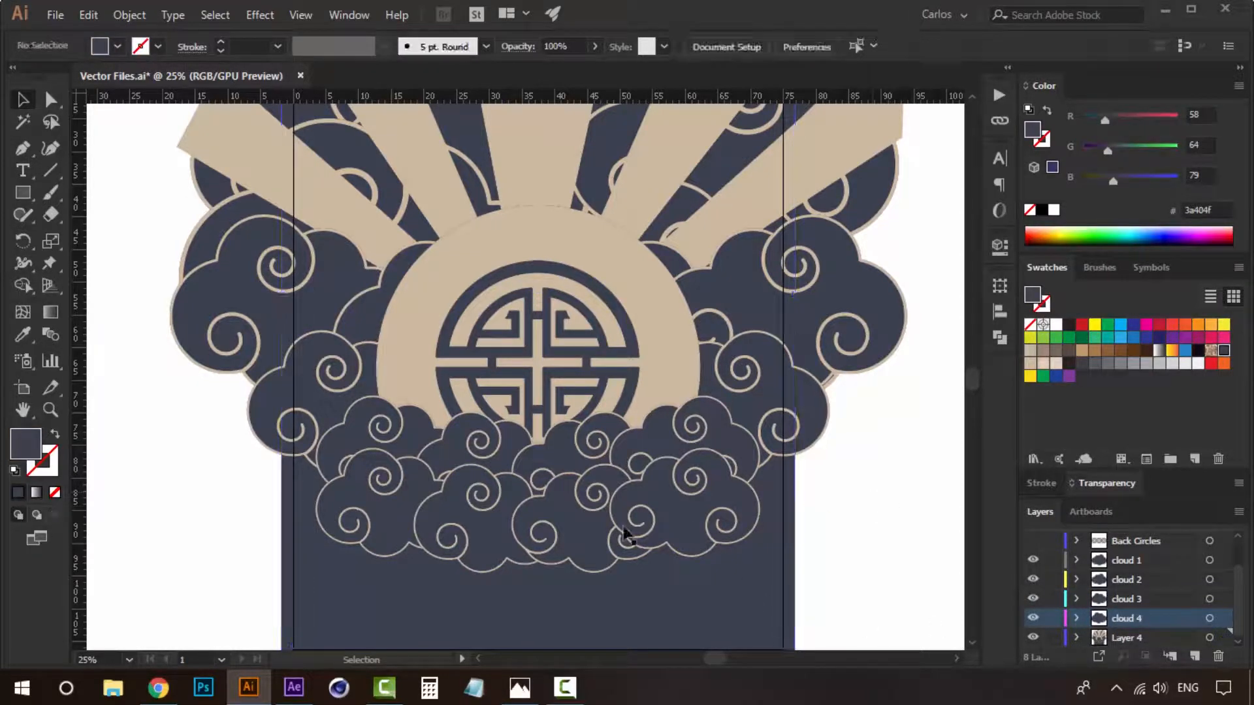
# Pick out the clouds of the second row and add four new layers directly above Layer 4 for them.
pyautogui.press('space')
pyautogui.moveTo(686, 473); pyautogui.dragTo(730, 460)
pyautogui.click(729, 459)
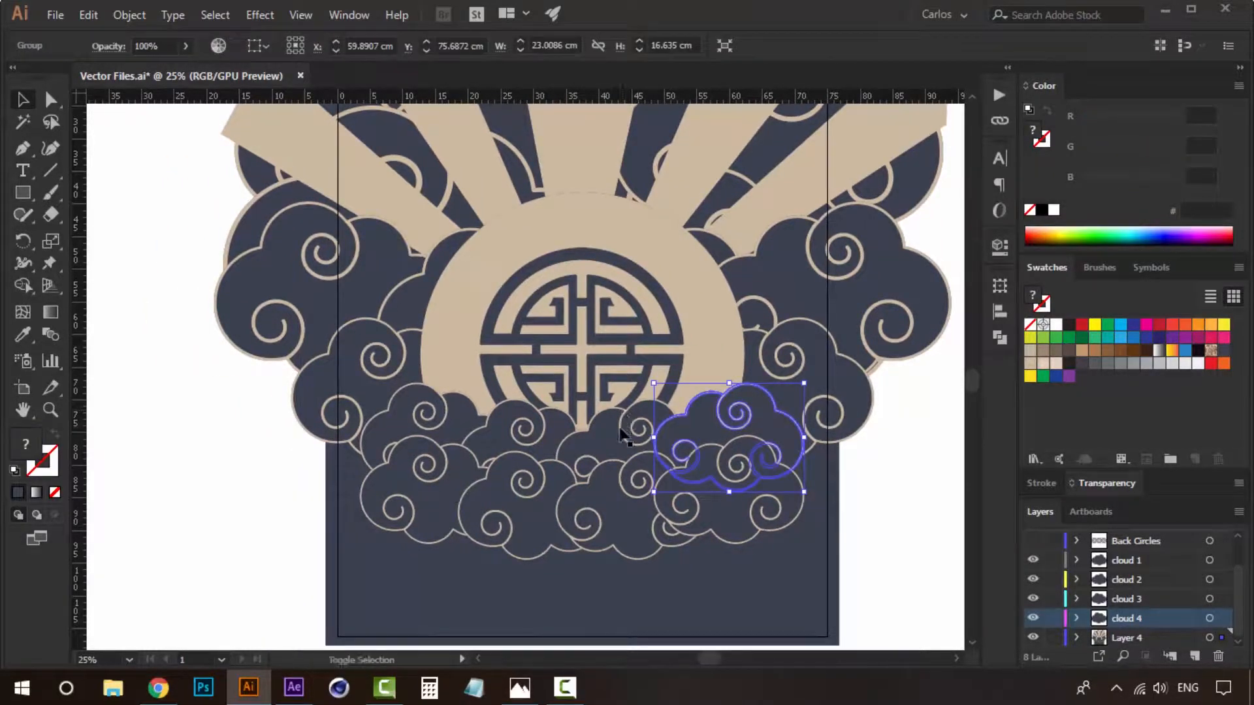
pyautogui.keyDown('shift'); pyautogui.click(524, 434); pyautogui.keyUp('shift')
pyautogui.keyDown('shift'); pyautogui.click(424, 418); pyautogui.keyUp('shift')
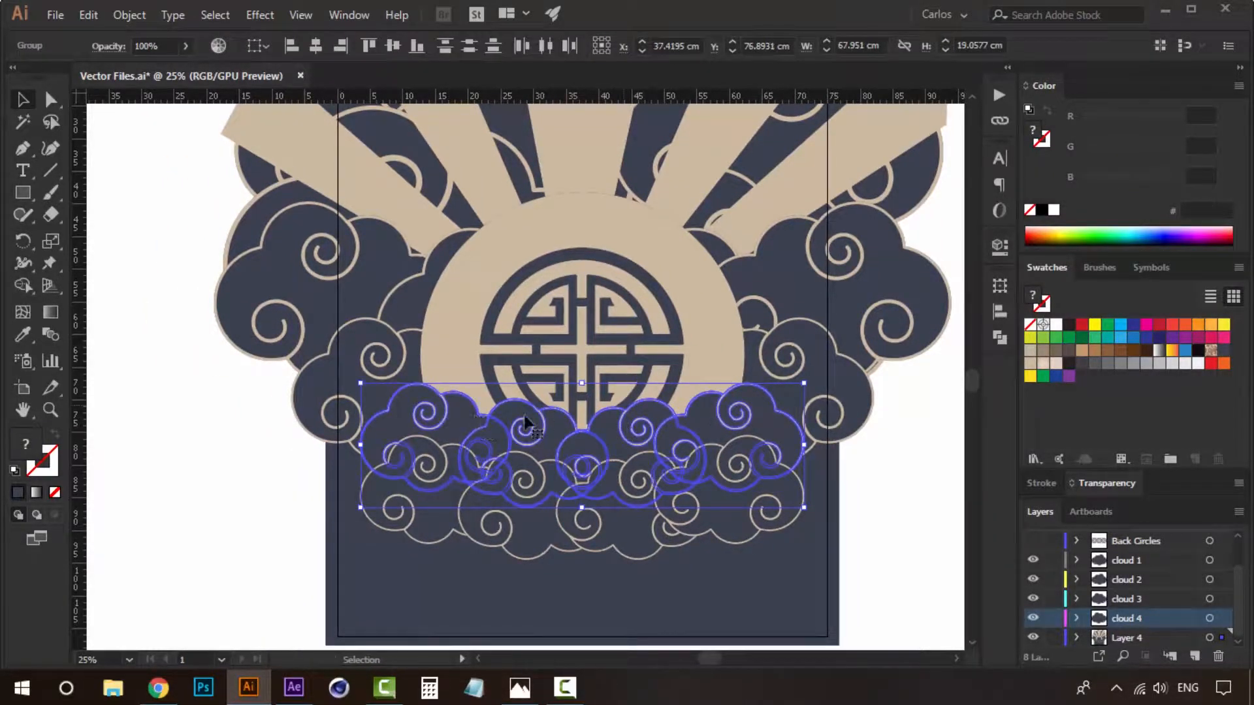
pyautogui.click(1159, 636)
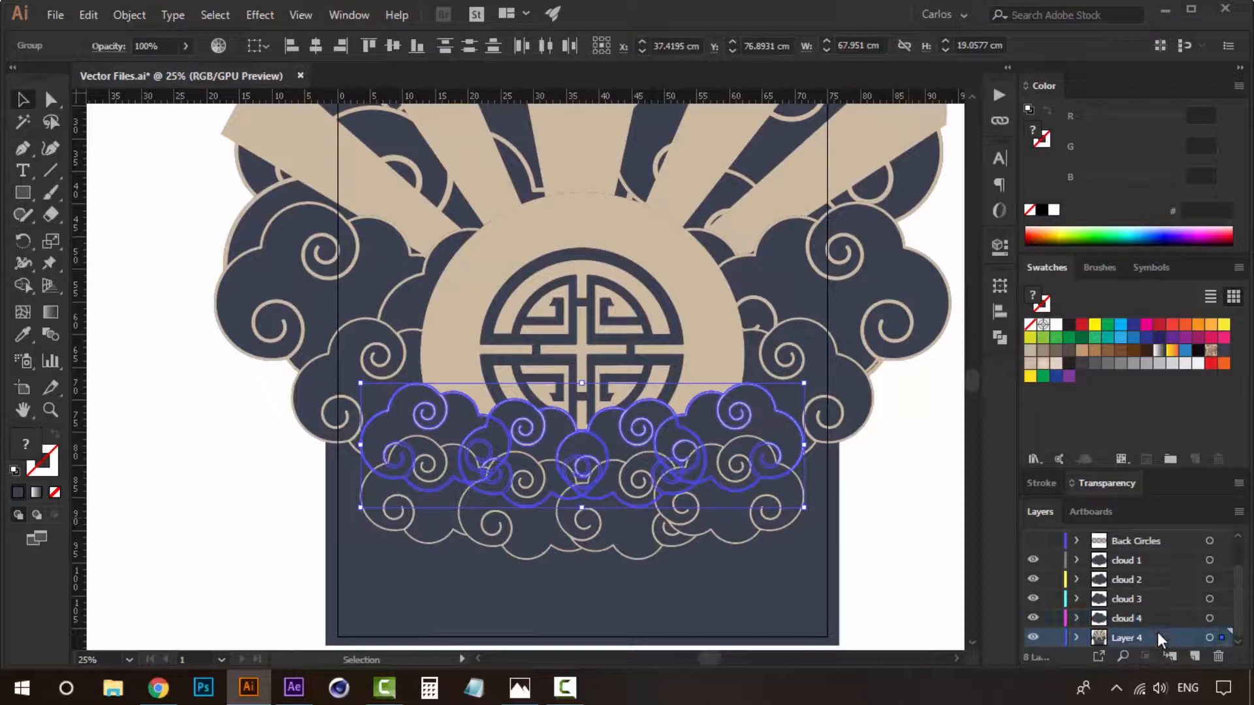
pyautogui.click(1202, 657)
pyautogui.click(1202, 657)
pyautogui.click(1202, 657)
pyautogui.click(1202, 657)
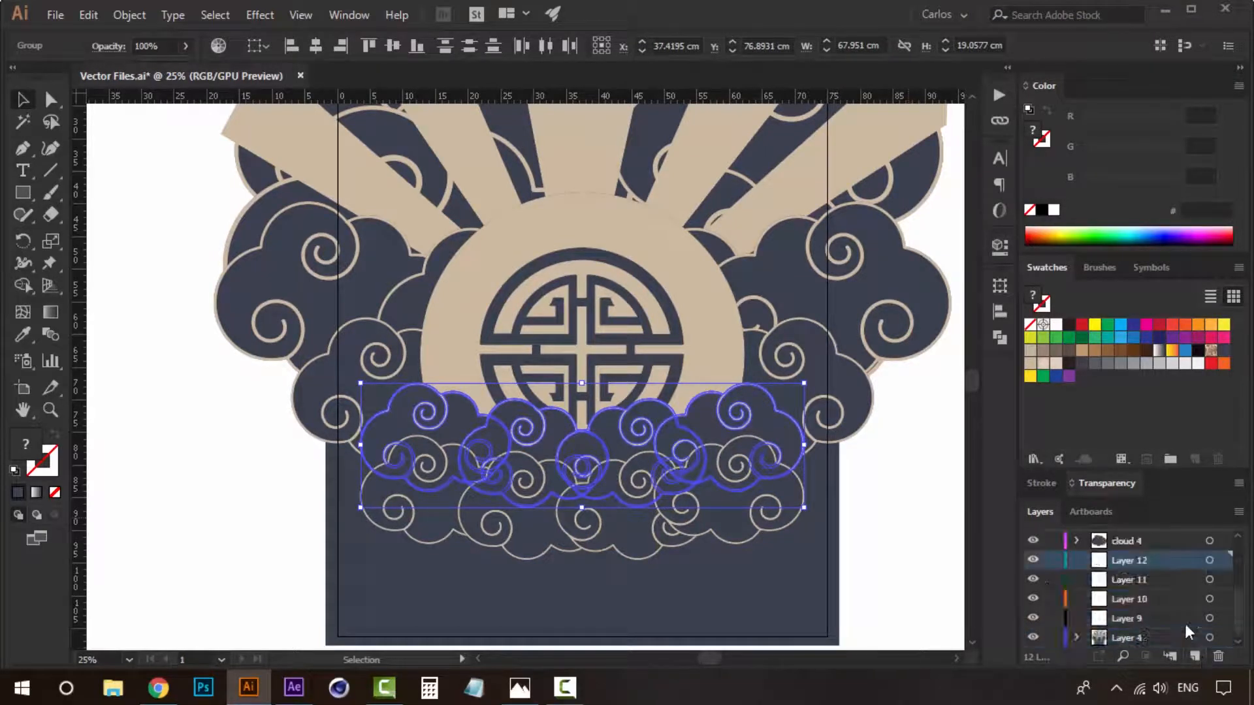
pyautogui.click(842, 501)
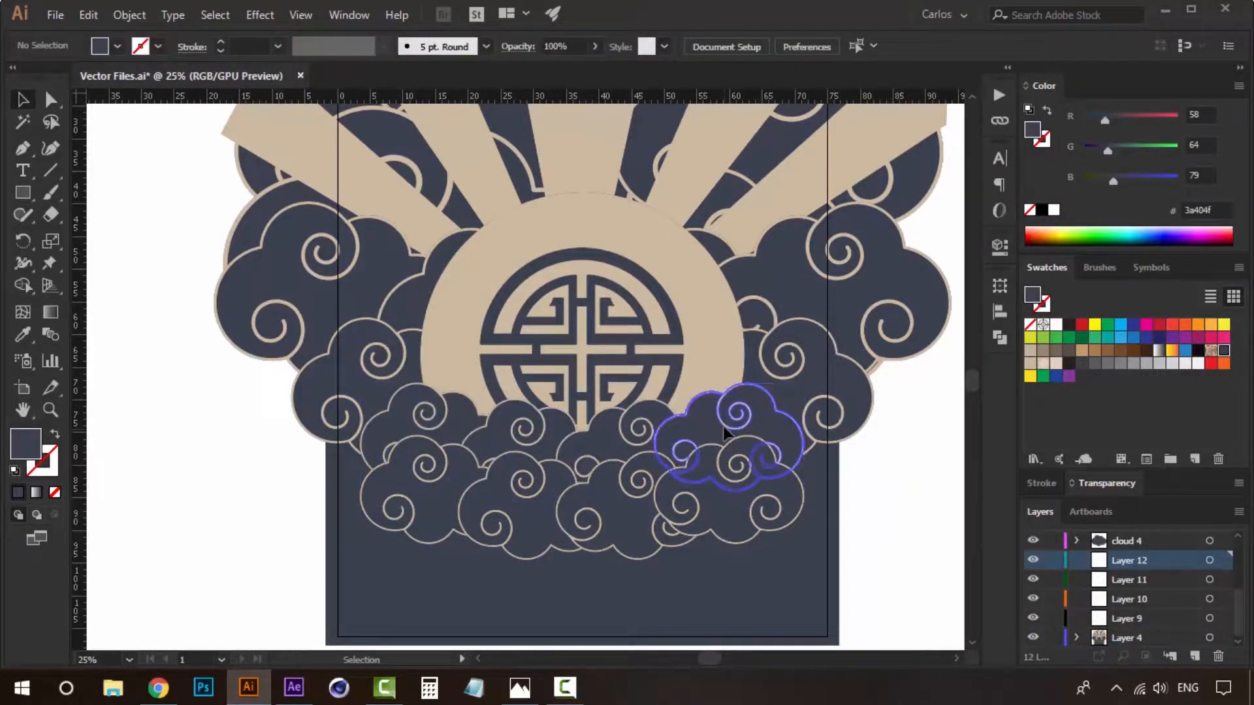
# Send the rightmost cloud of the second row to Layer 12.
pyautogui.click(799, 460)
pyautogui.rightClick(840, 476)
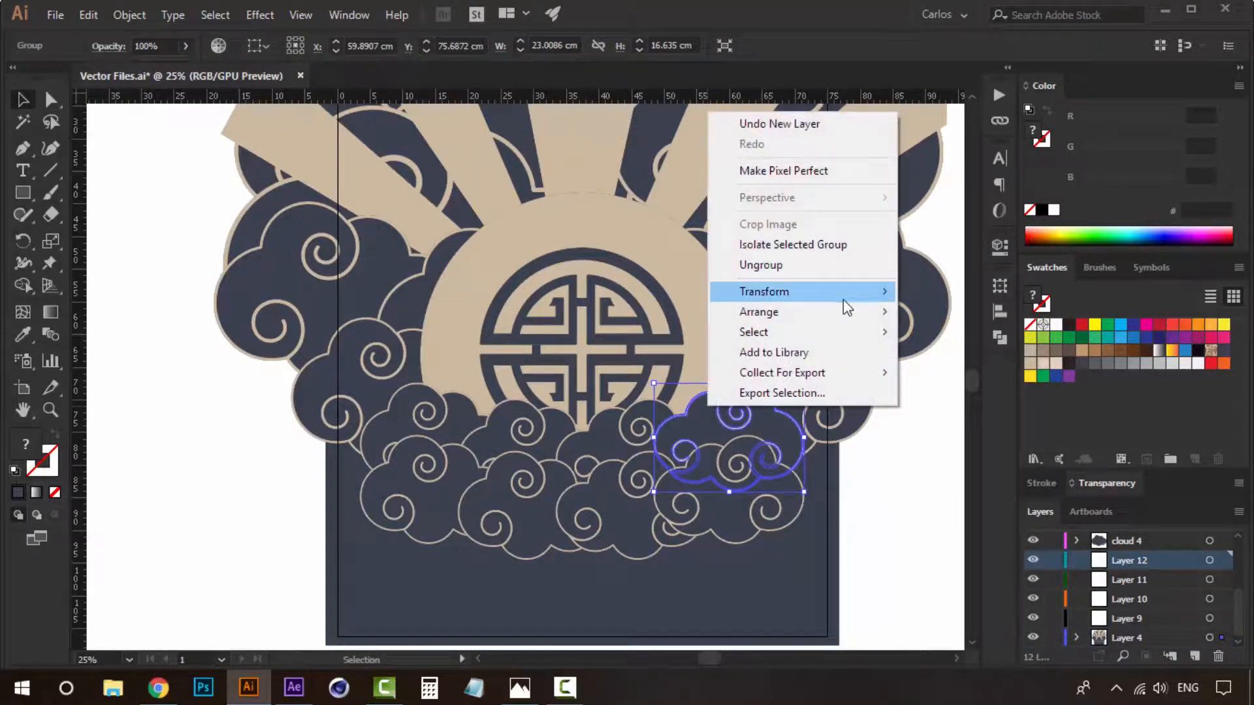
pyautogui.moveTo(848, 310)
pyautogui.click(988, 400)
# Send the second cloud from the right in the second row to Layer 11.
pyautogui.click(694, 457)
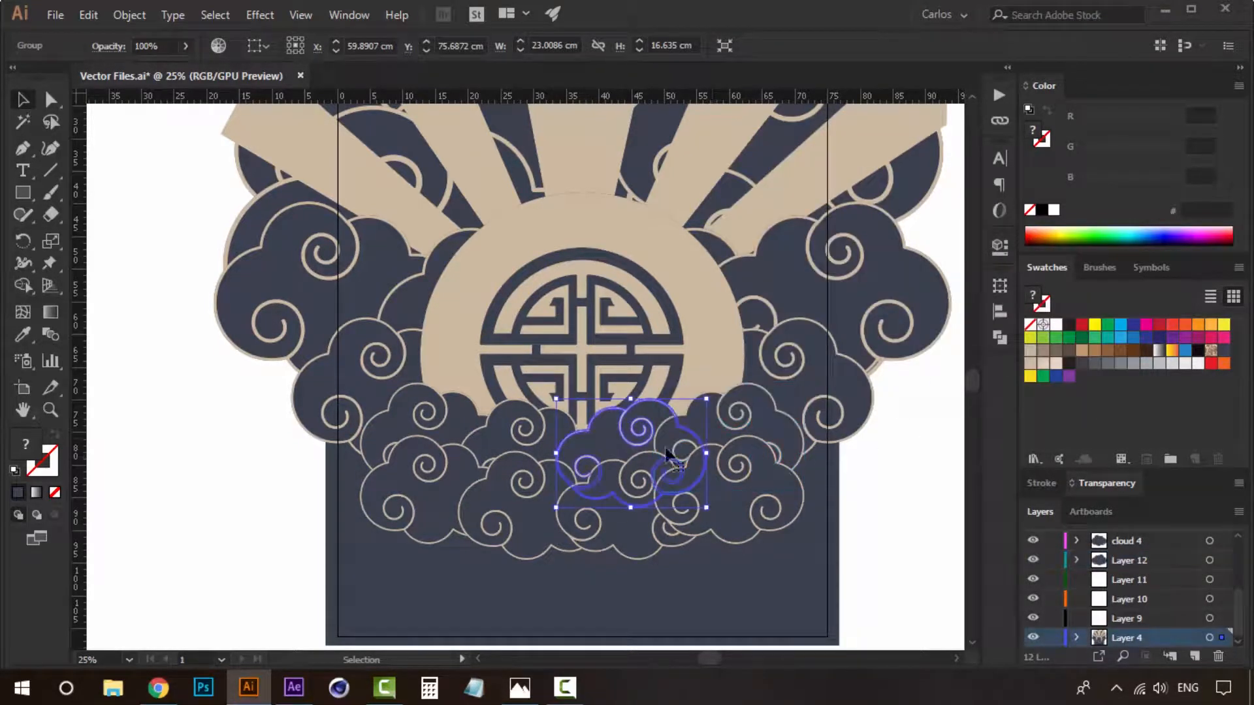
pyautogui.rightClick(618, 416)
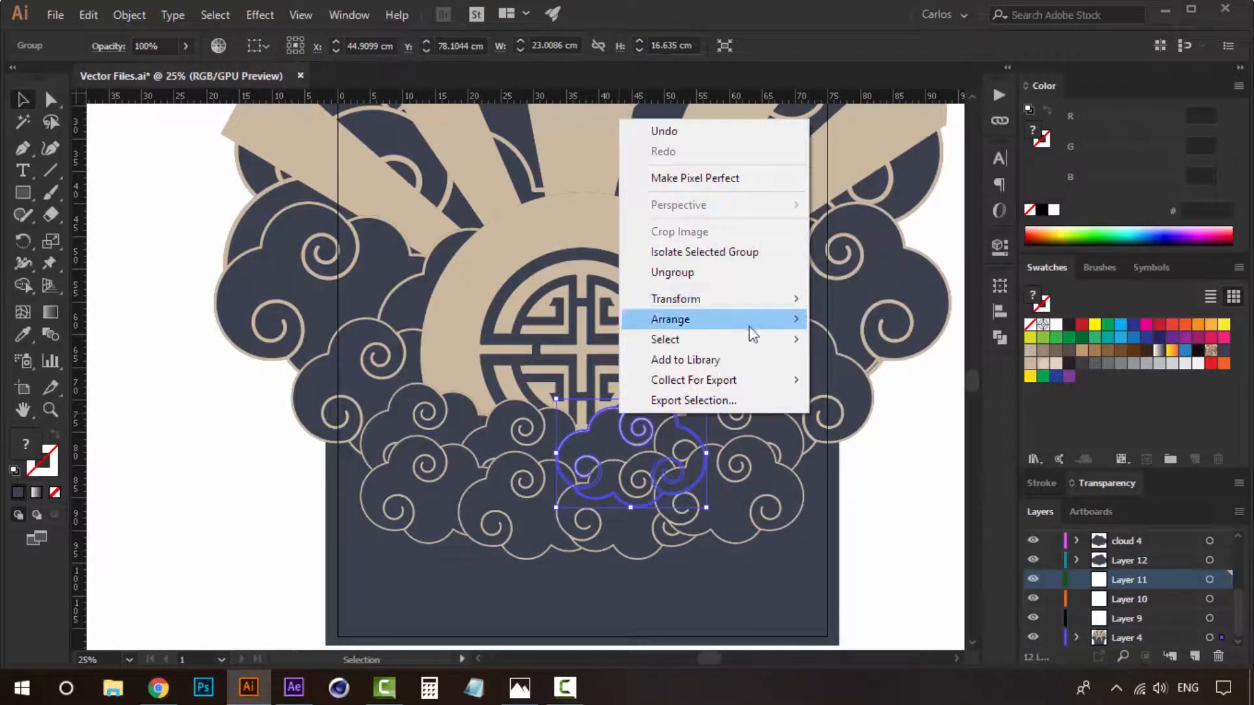
pyautogui.moveTo(751, 325)
pyautogui.click(931, 407)
# Send the third cloud from the right in the second row to Layer 10.
pyautogui.click(571, 448)
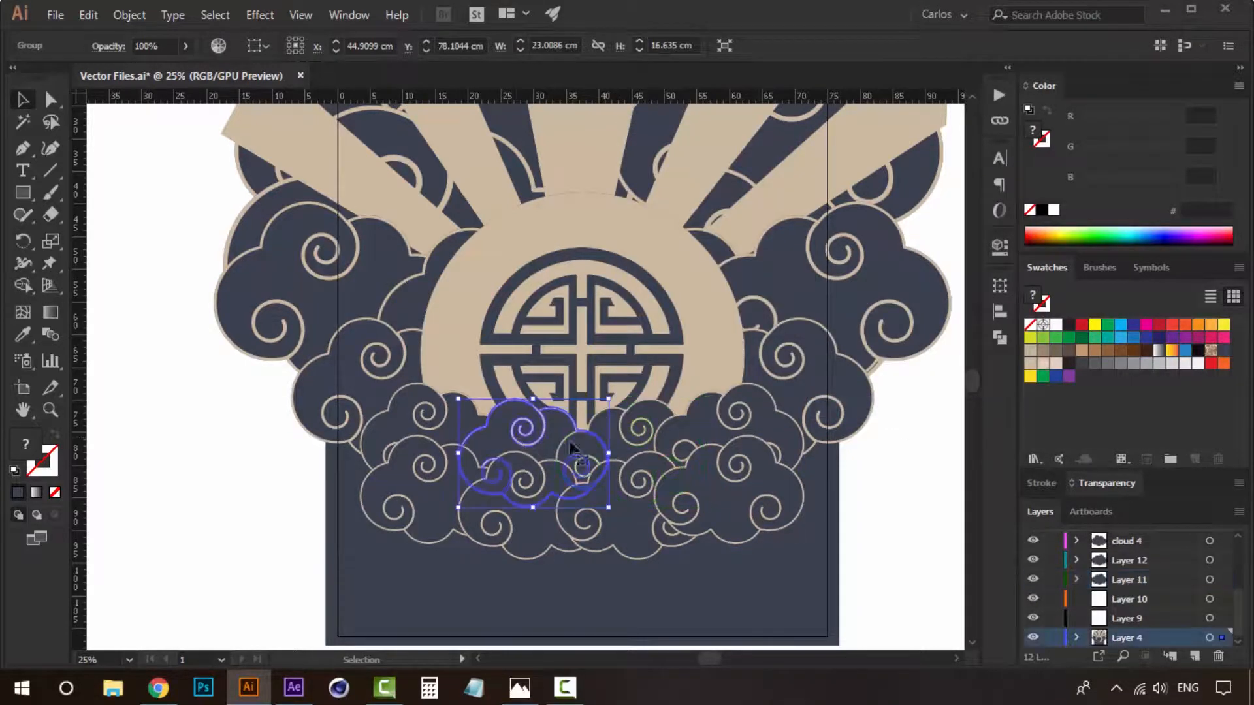
pyautogui.click(1125, 602)
pyautogui.rightClick(522, 436)
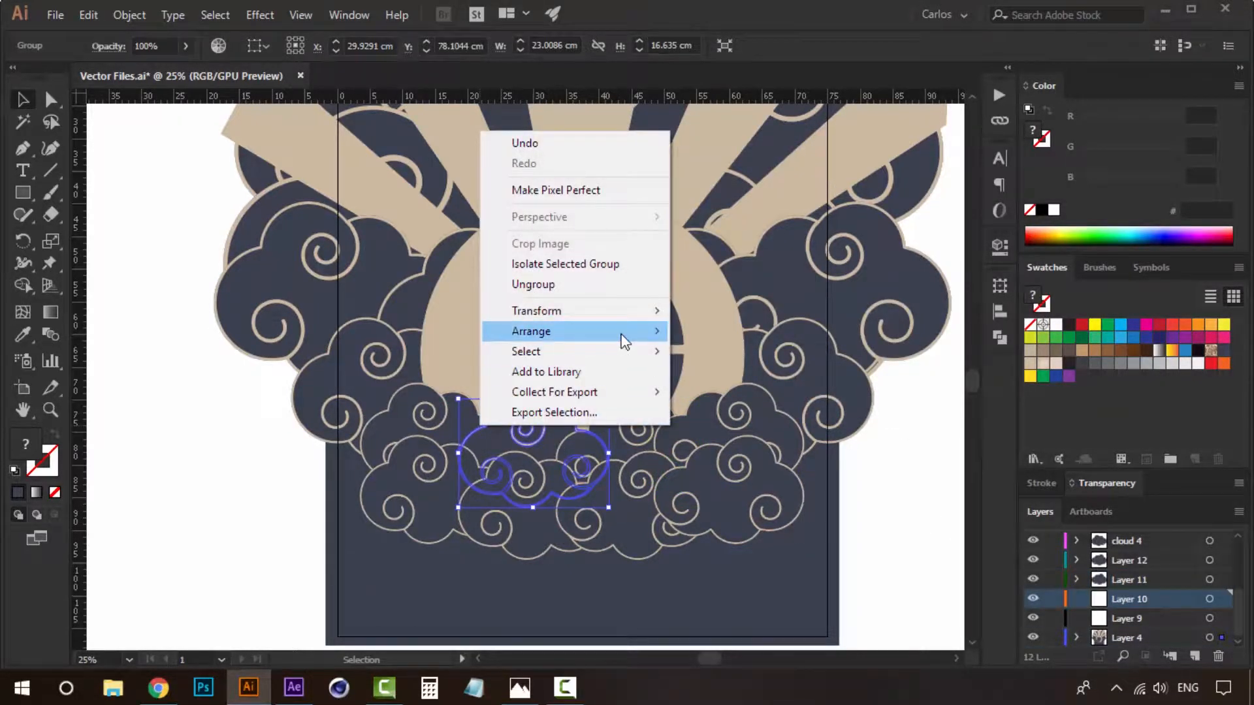
pyautogui.moveTo(621, 334)
pyautogui.click(756, 412)
# Send the leftmost cloud of the second row to Layer 9 and deselect it.
pyautogui.click(435, 418)
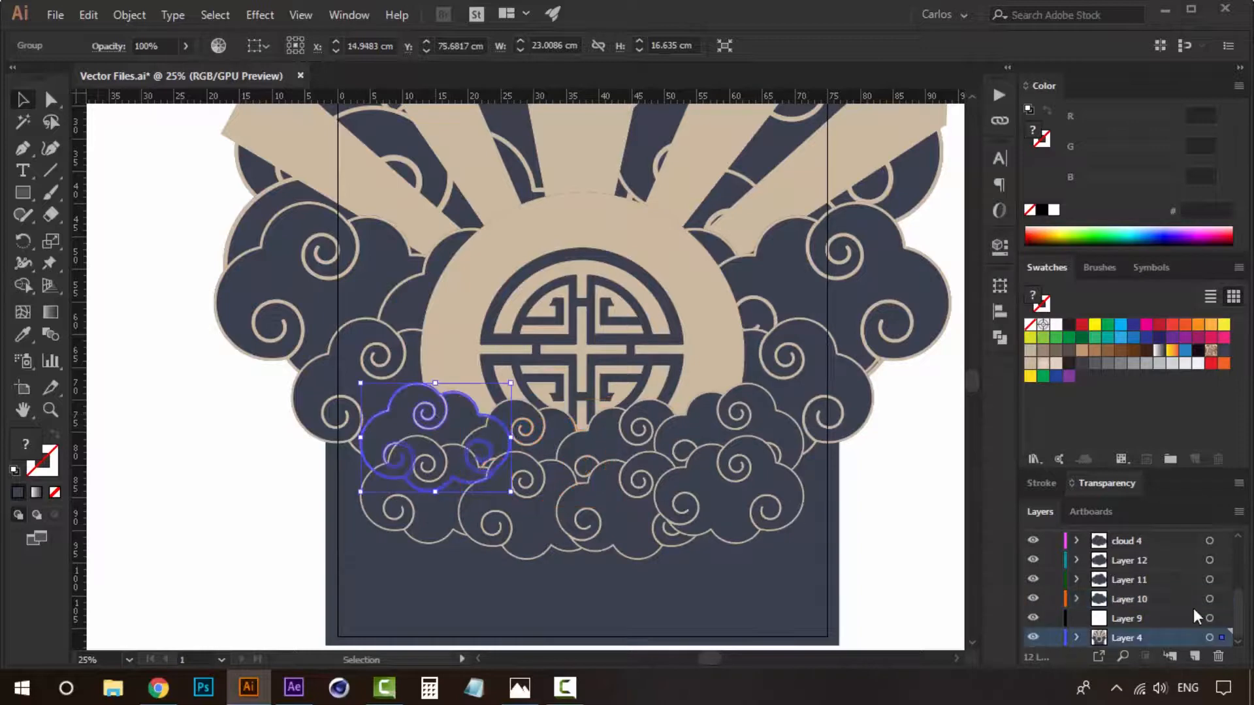
pyautogui.click(1143, 619)
pyautogui.rightClick(453, 427)
pyautogui.moveTo(593, 332)
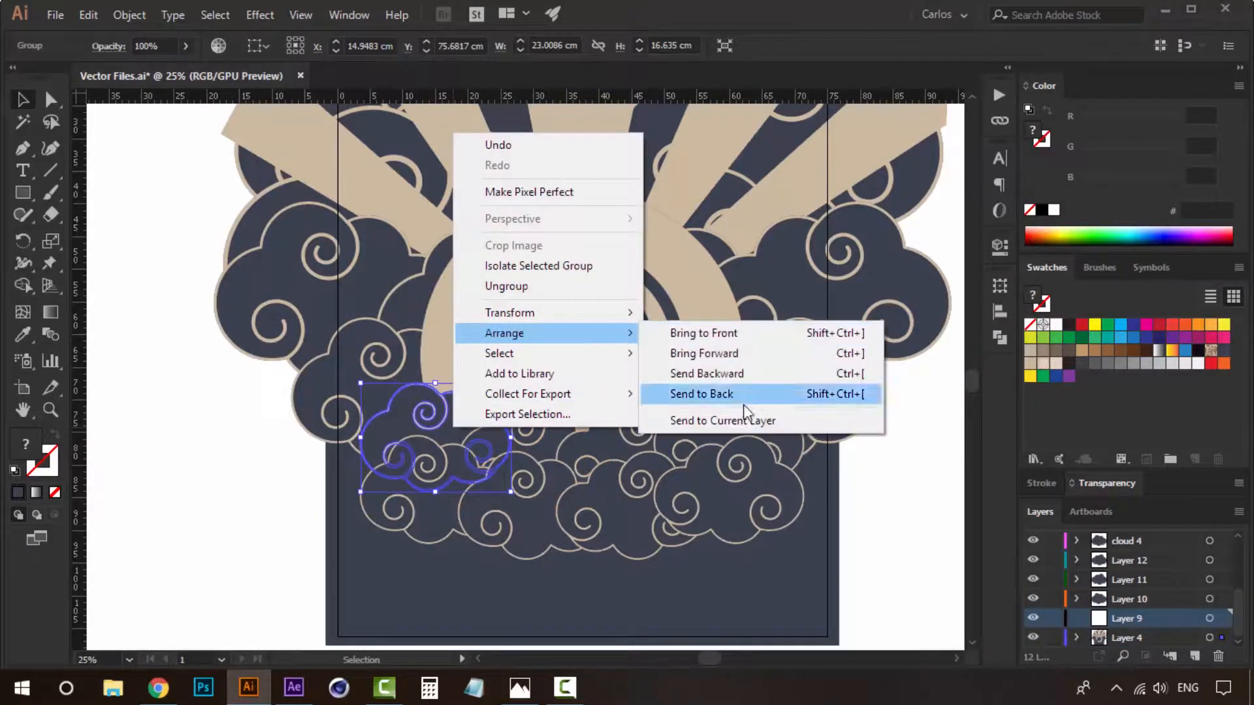
pyautogui.click(740, 422)
pyautogui.click(899, 484)
# Pick out the two medium clouds flanking the second row and add two new layers above Layer 4 for them.
pyautogui.moveTo(629, 424); pyautogui.dragTo(575, 460)
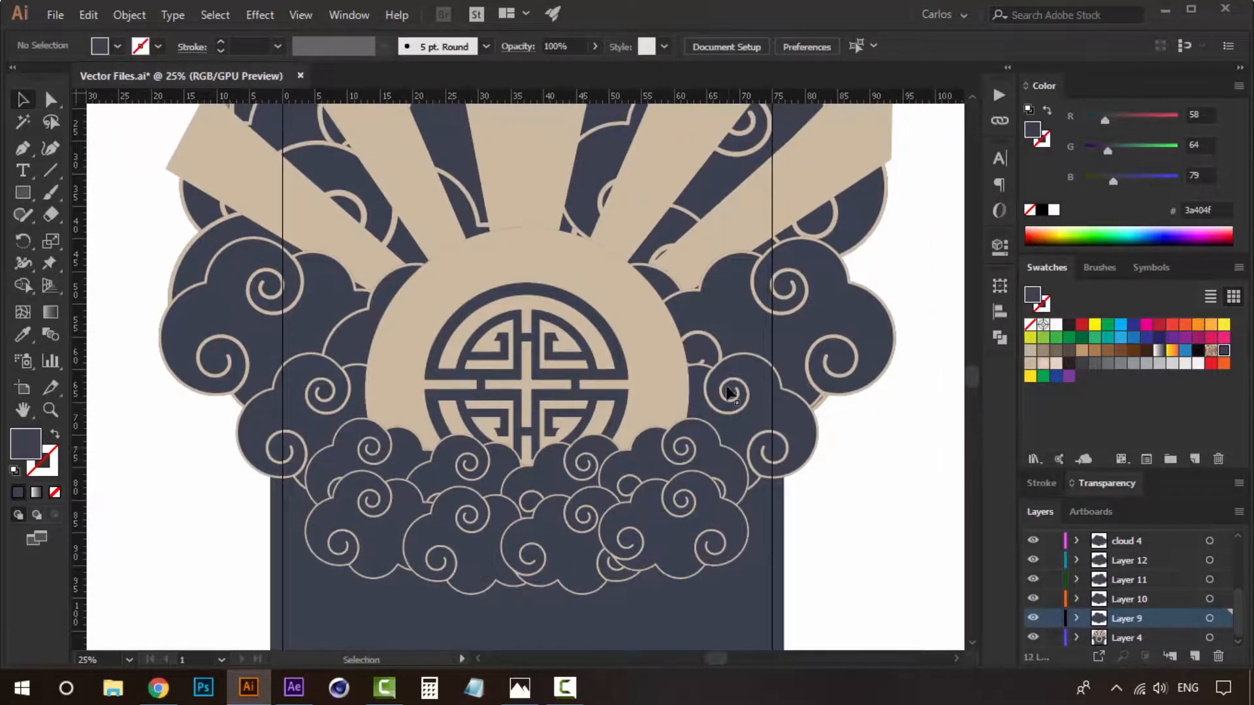
pyautogui.click(699, 391)
pyautogui.keyDown('shift'); pyautogui.click(321, 389); pyautogui.keyUp('shift')
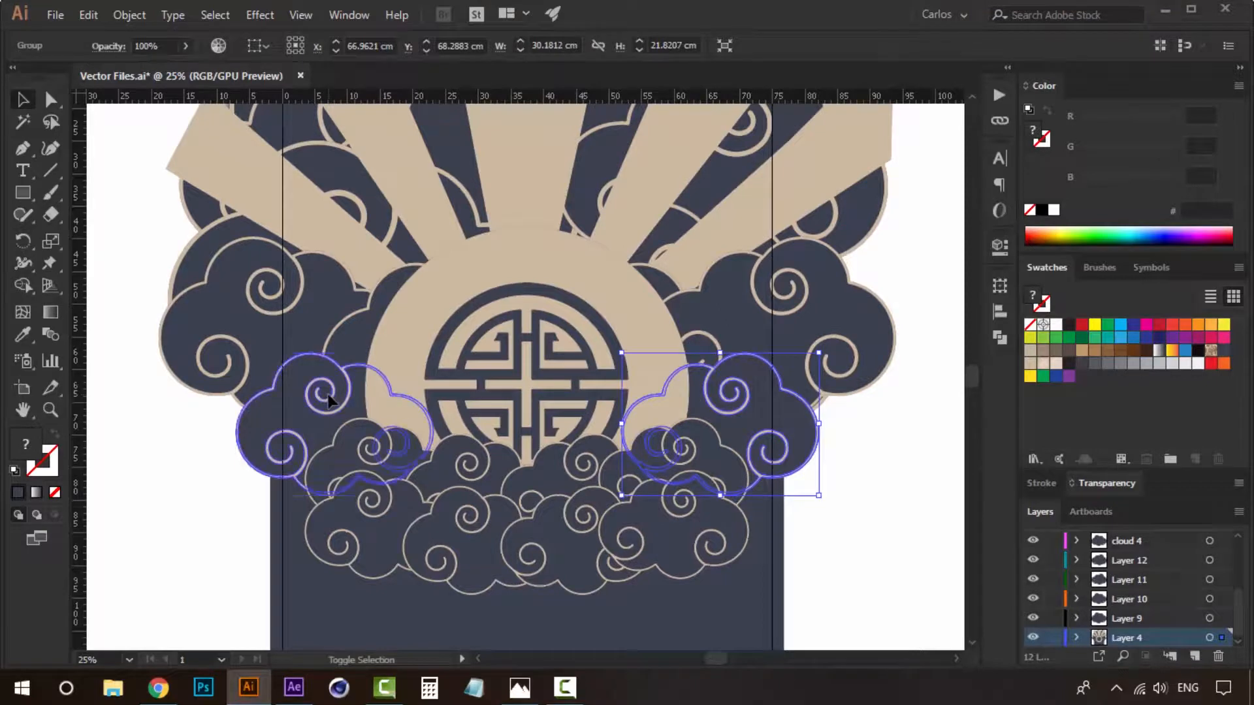
pyautogui.click(1194, 656)
pyautogui.click(1195, 657)
pyautogui.click(904, 516)
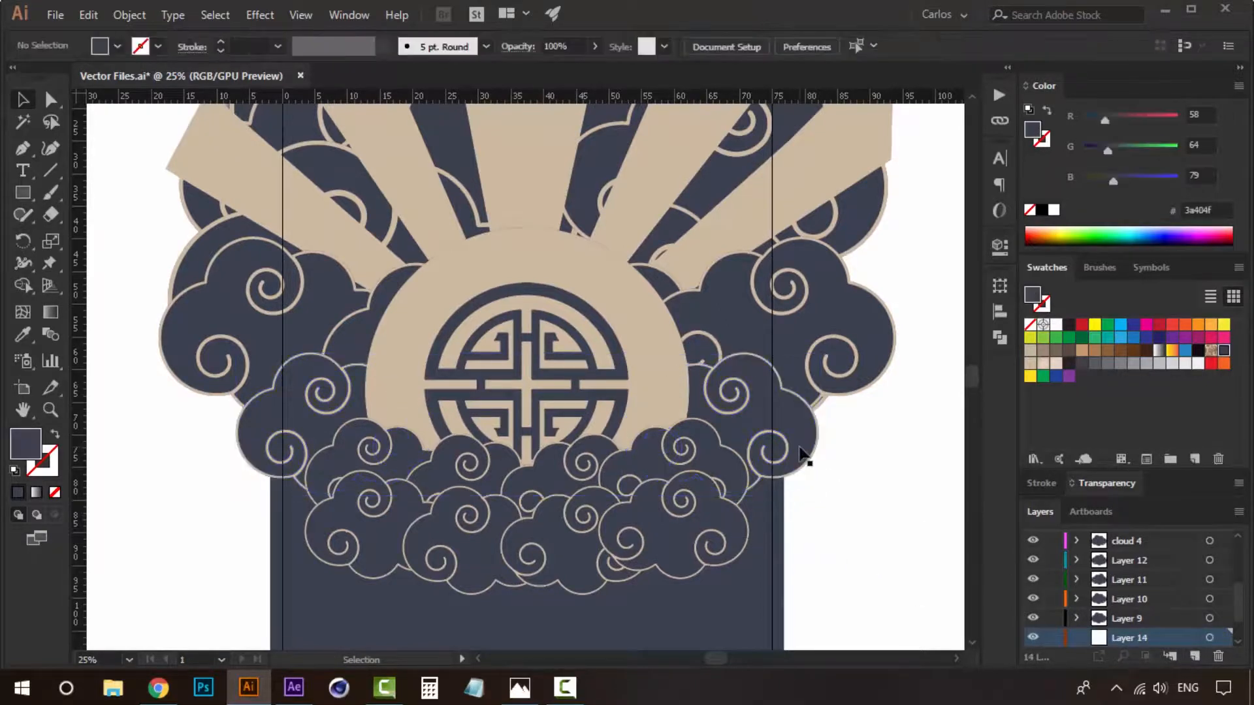
# Send the medium cloud on the right side of the sun to Layer 14 and deselect it.
pyautogui.click(806, 457)
pyautogui.click(1111, 598)
pyautogui.rightClick(774, 413)
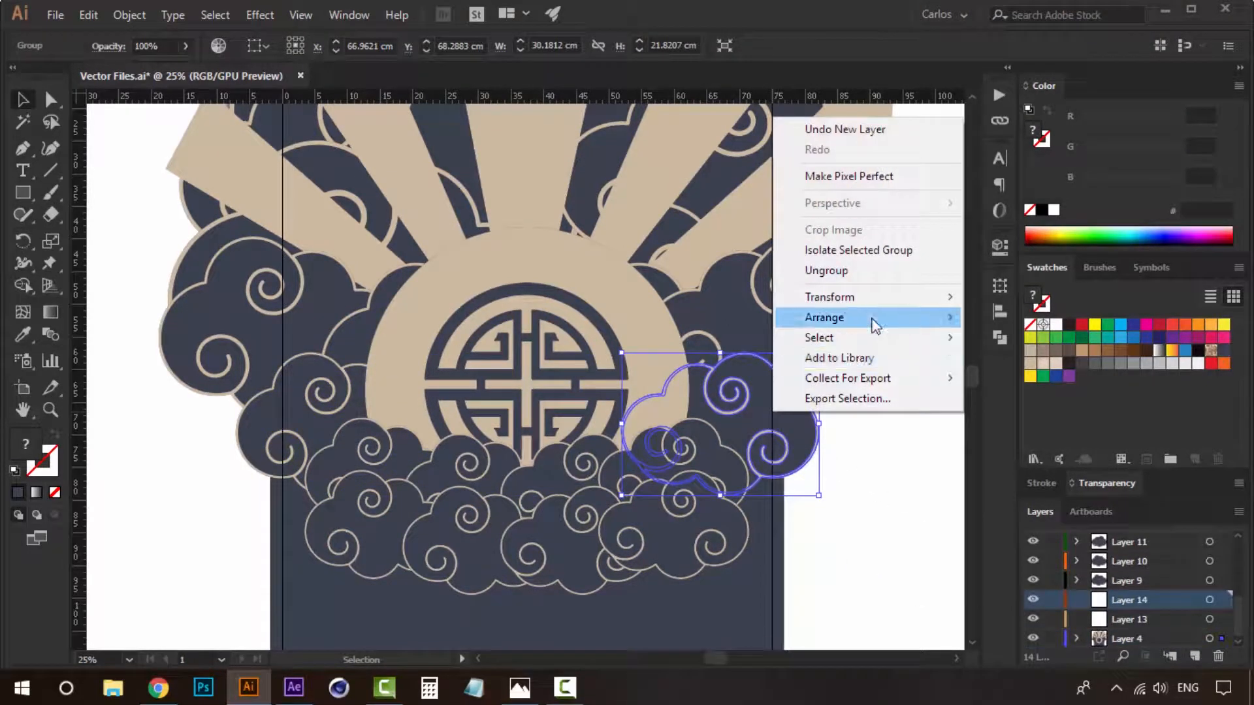
pyautogui.moveTo(825, 317)
pyautogui.click(1056, 404)
pyautogui.click(894, 482)
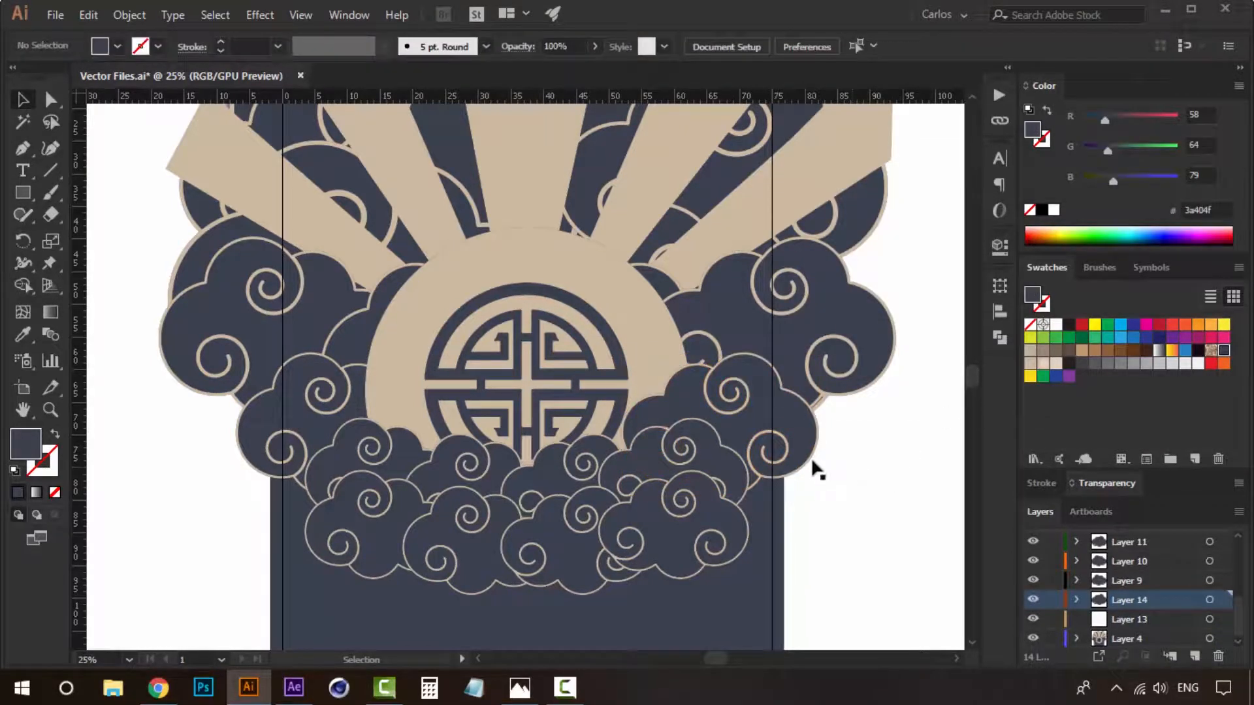
pyautogui.click(794, 441)
pyautogui.click(882, 480)
# Send the medium cloud on the left side of the sun to Layer 13 and deselect it.
pyautogui.click(288, 396)
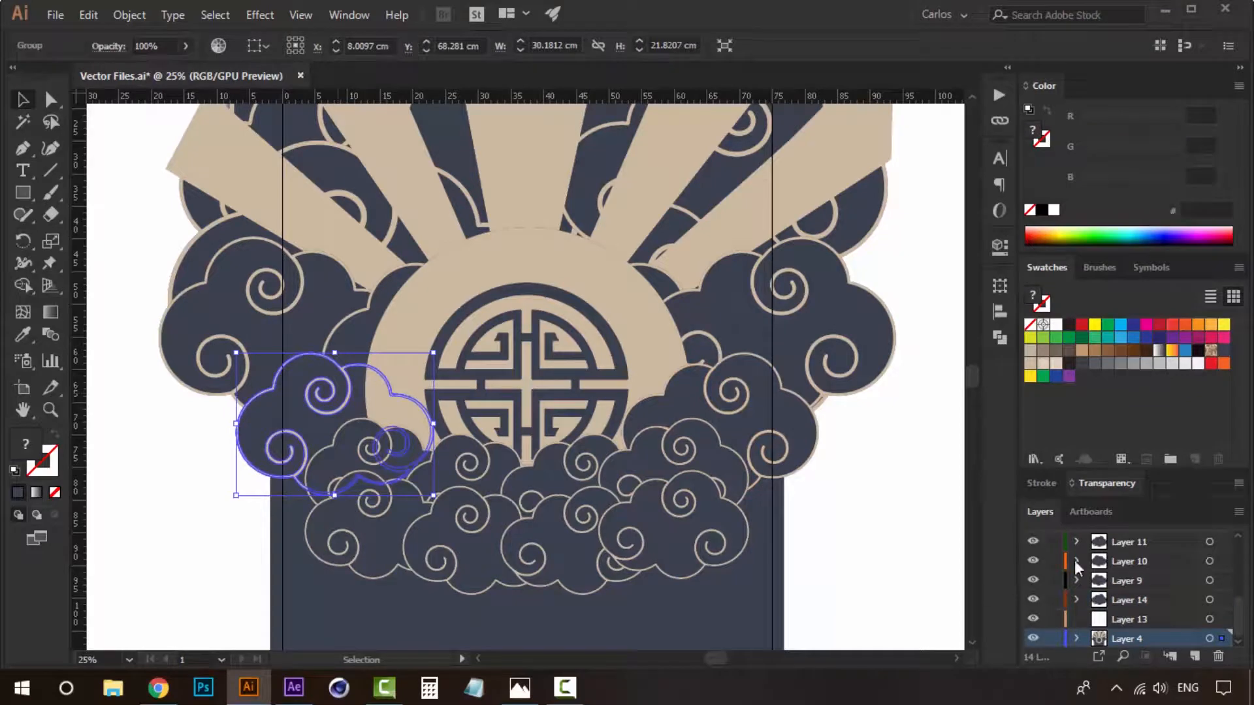
pyautogui.click(1126, 620)
pyautogui.rightClick(276, 103)
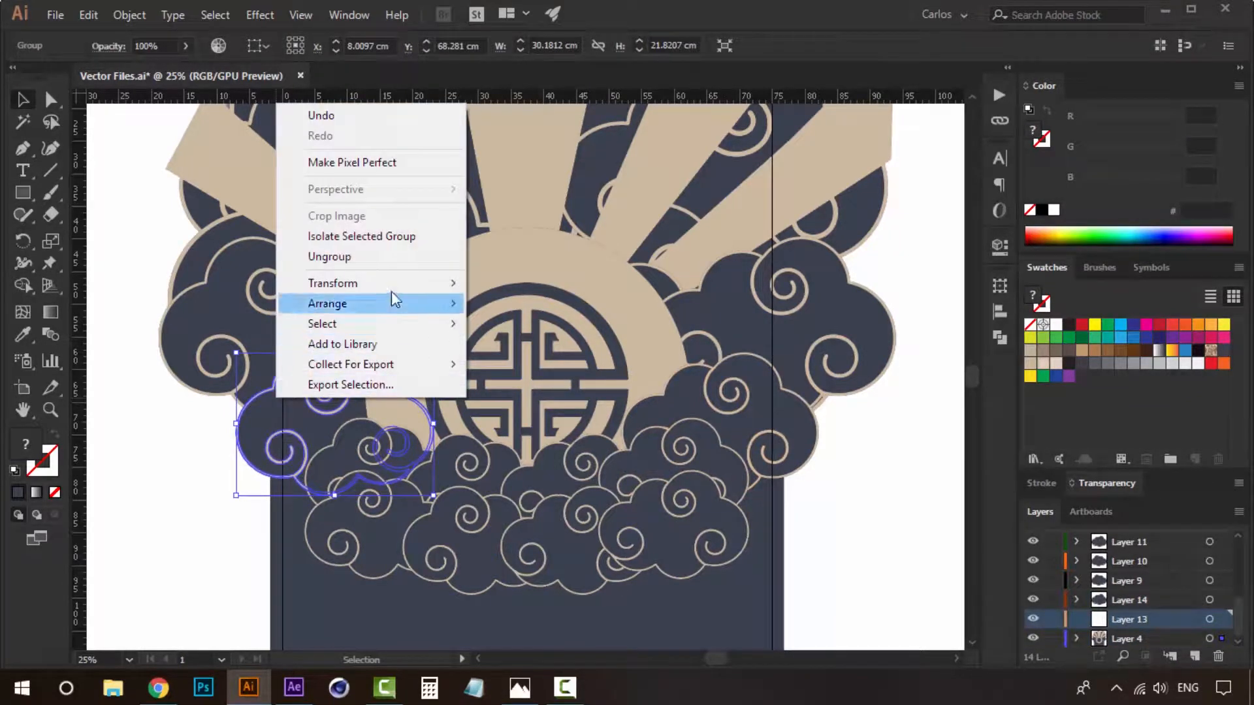
pyautogui.moveTo(397, 305)
pyautogui.click(554, 394)
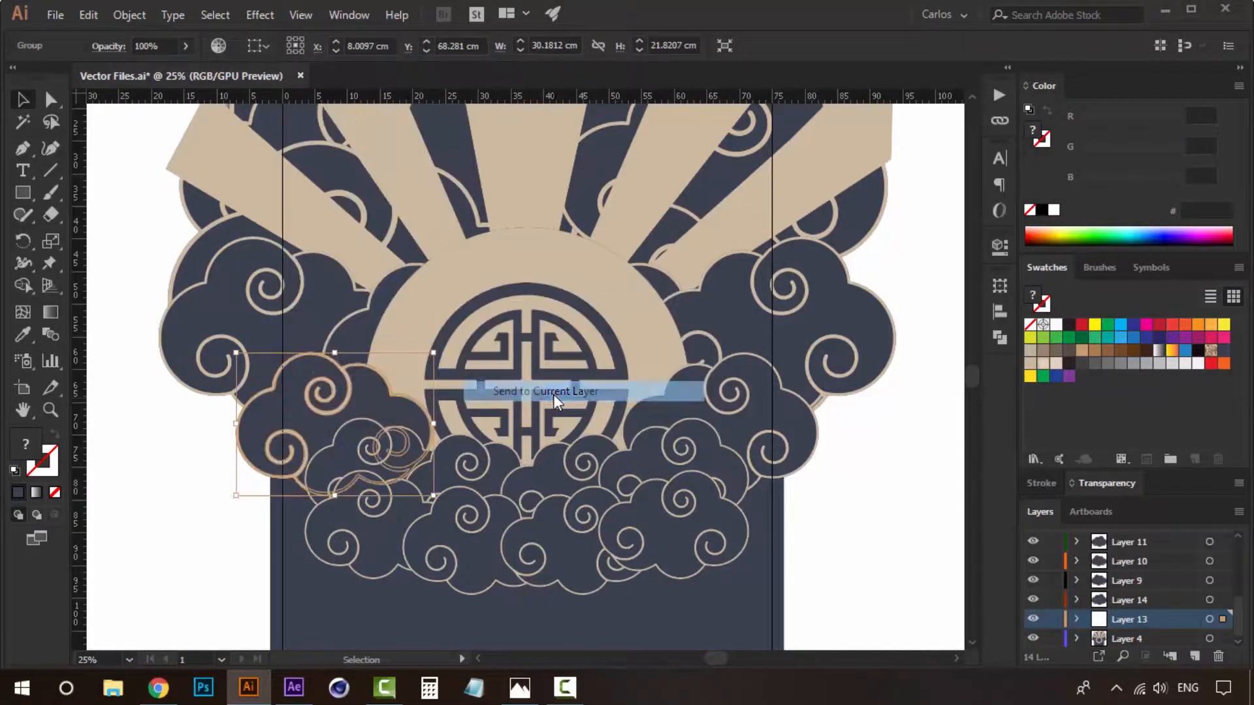
pyautogui.click(880, 536)
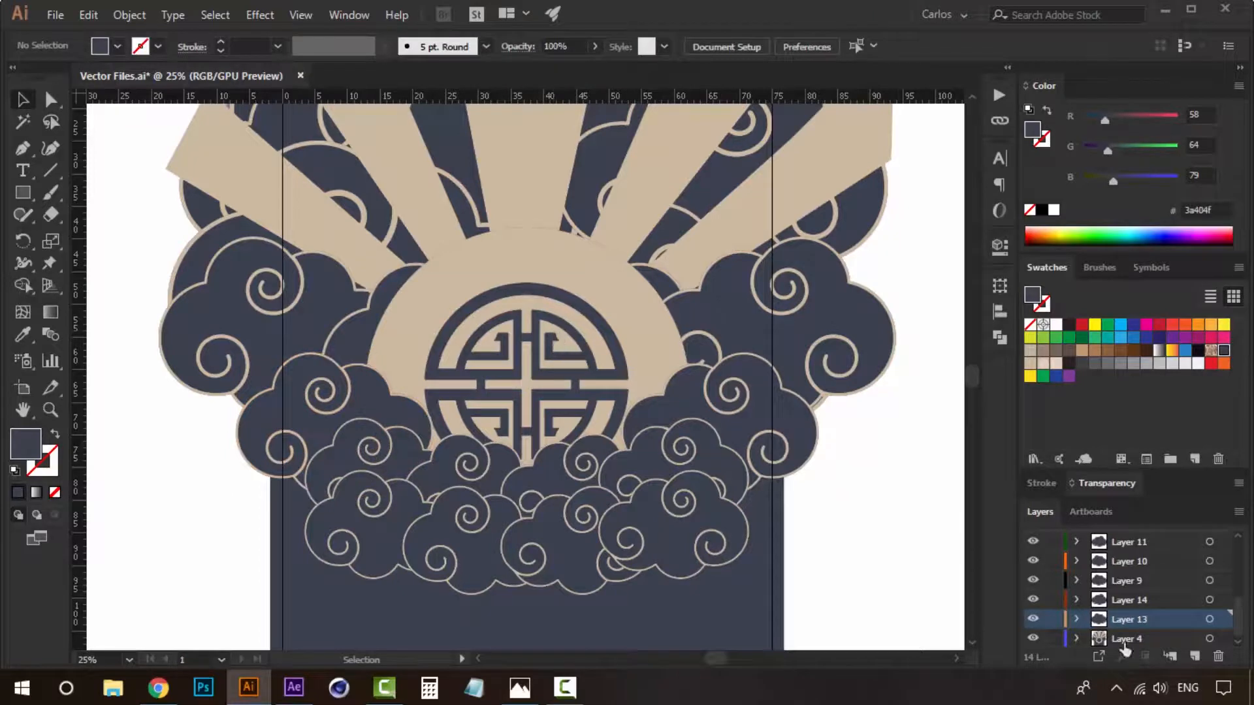
# Add a new layer directly above Layer 4 and name it Symbol.
pyautogui.click(1164, 640)
pyautogui.click(1194, 657)
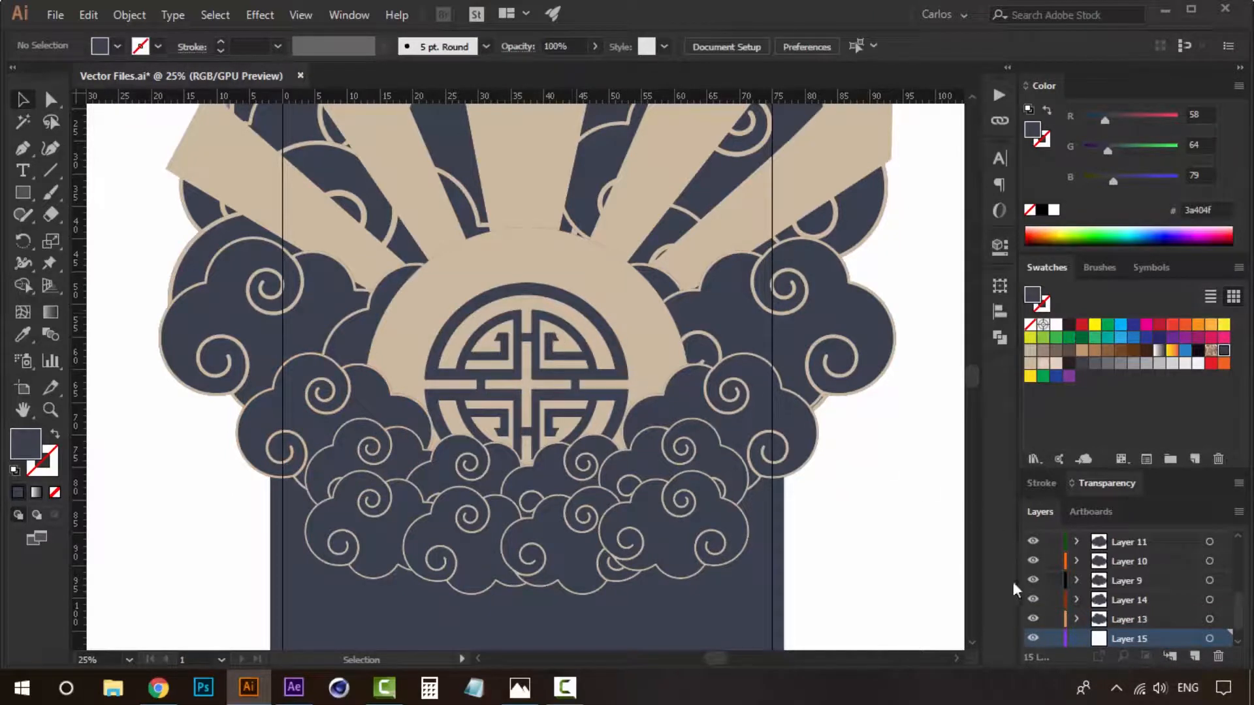
pyautogui.scroll(-1, 1135, 625)
pyautogui.doubleClick(1130, 619)
pyautogui.write('s')
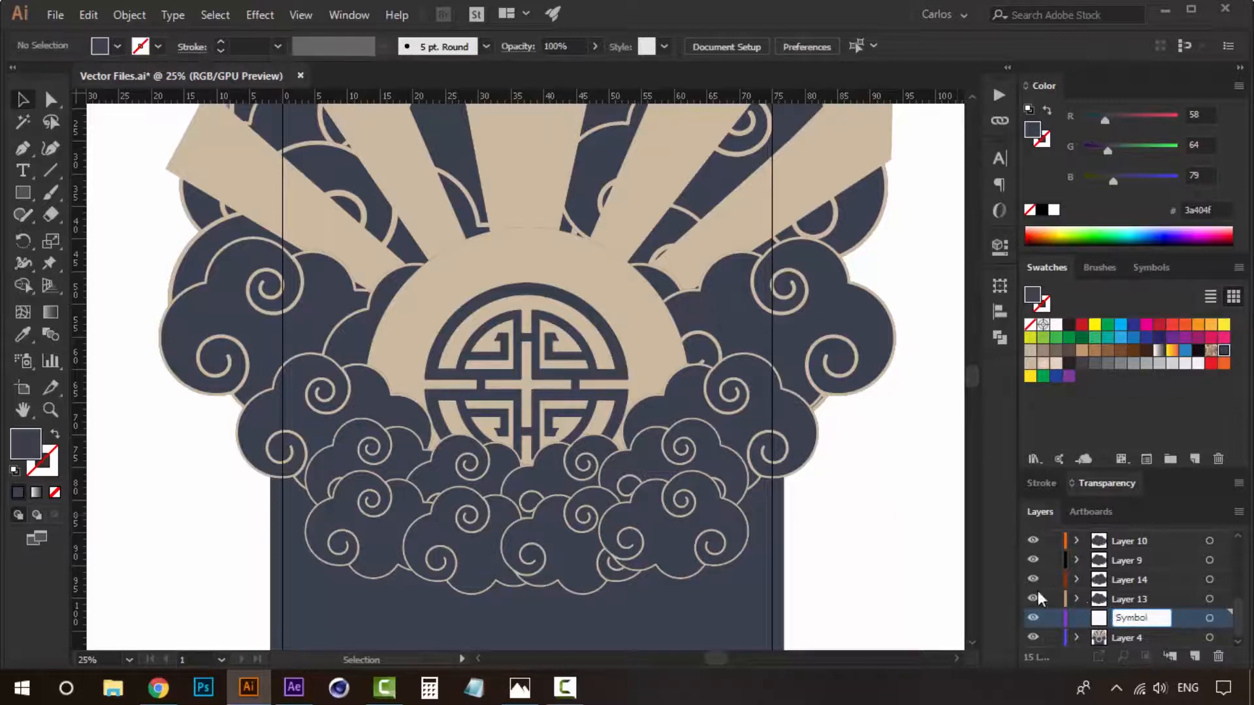
pyautogui.click(879, 533)
# Send the sun disc with its emblem to the Symbol layer and move that layer between Layer 9 and Layer 14.
pyautogui.click(462, 317)
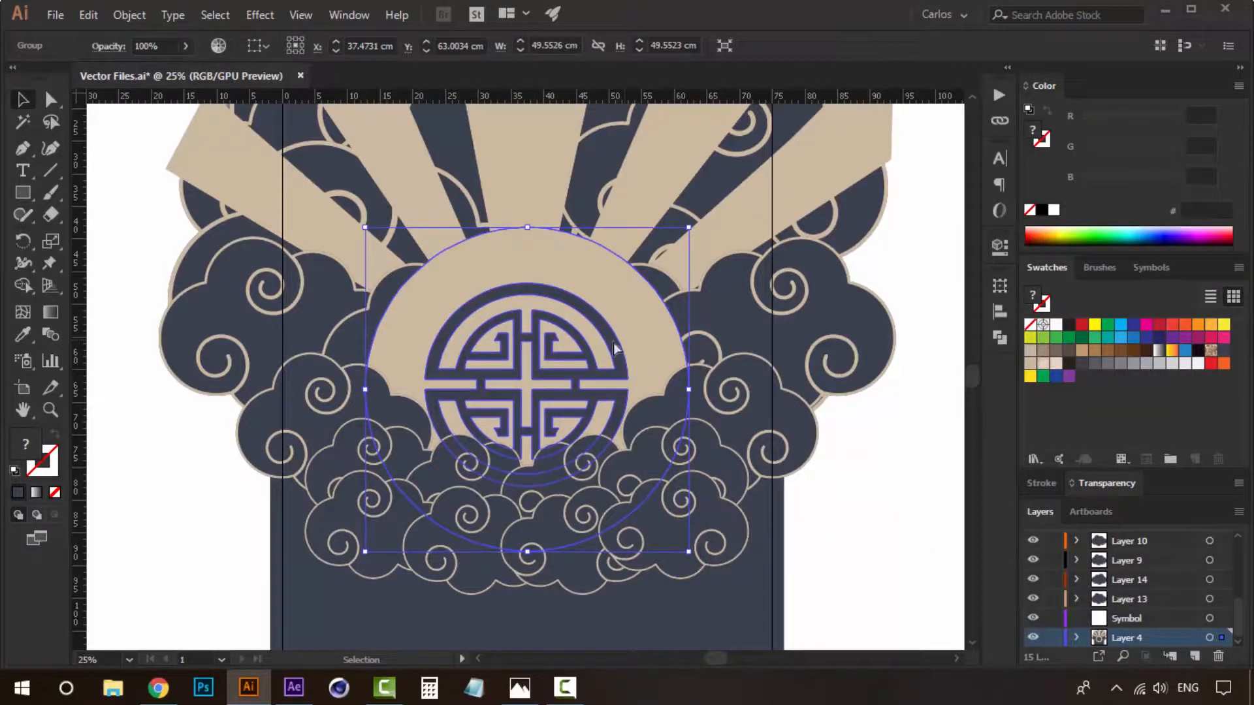
pyautogui.moveTo(616, 340); pyautogui.dragTo(312, 268)
pyautogui.hotkey('ctrl', 'z')
pyautogui.click(1143, 619)
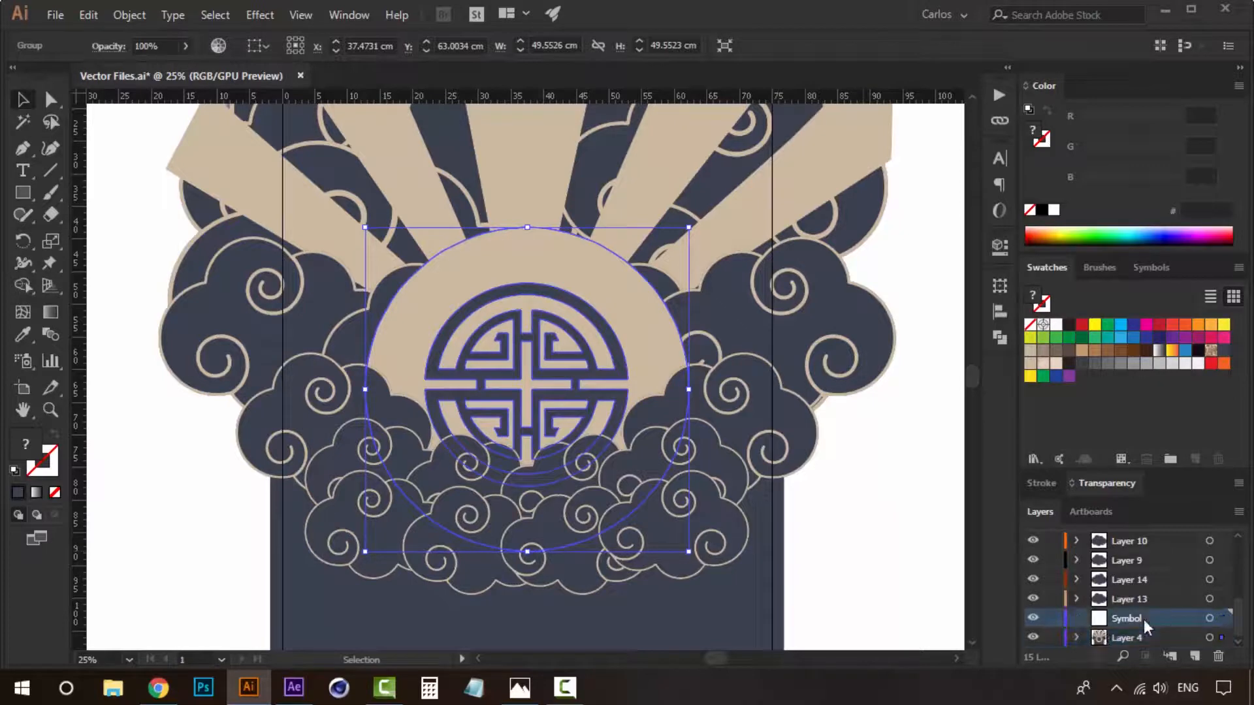
pyautogui.rightClick(606, 340)
pyautogui.moveTo(744, 538)
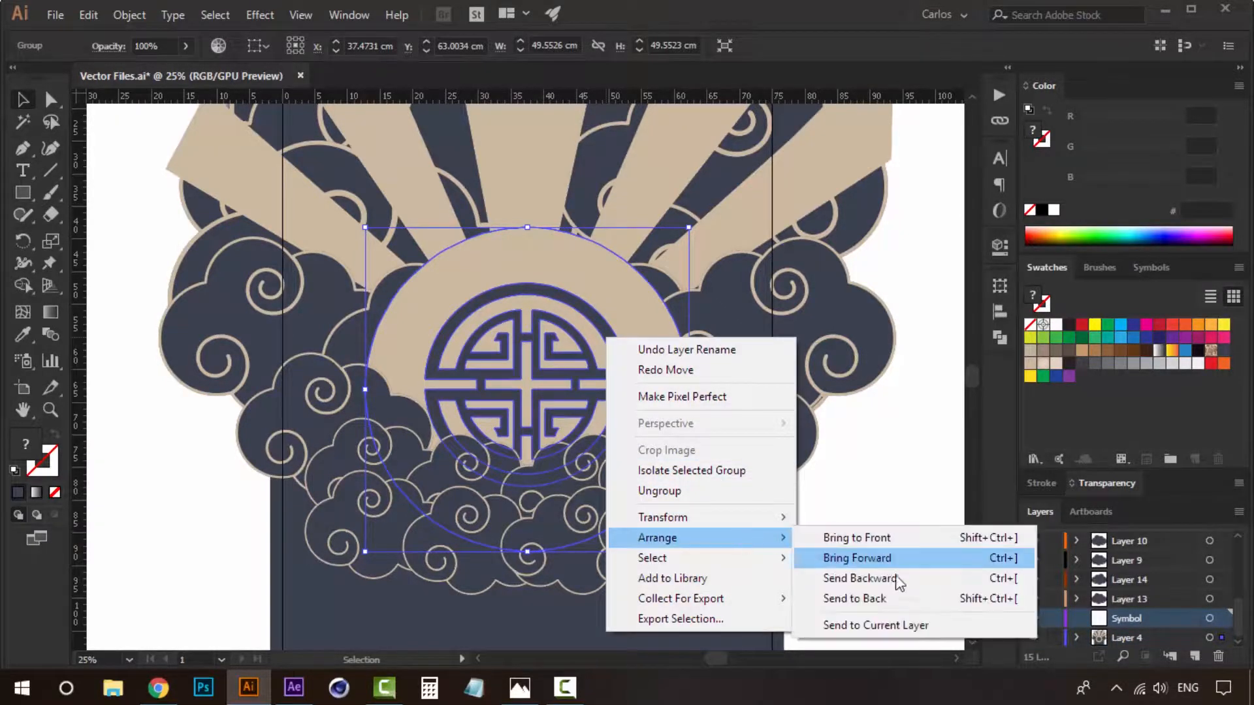
pyautogui.click(899, 627)
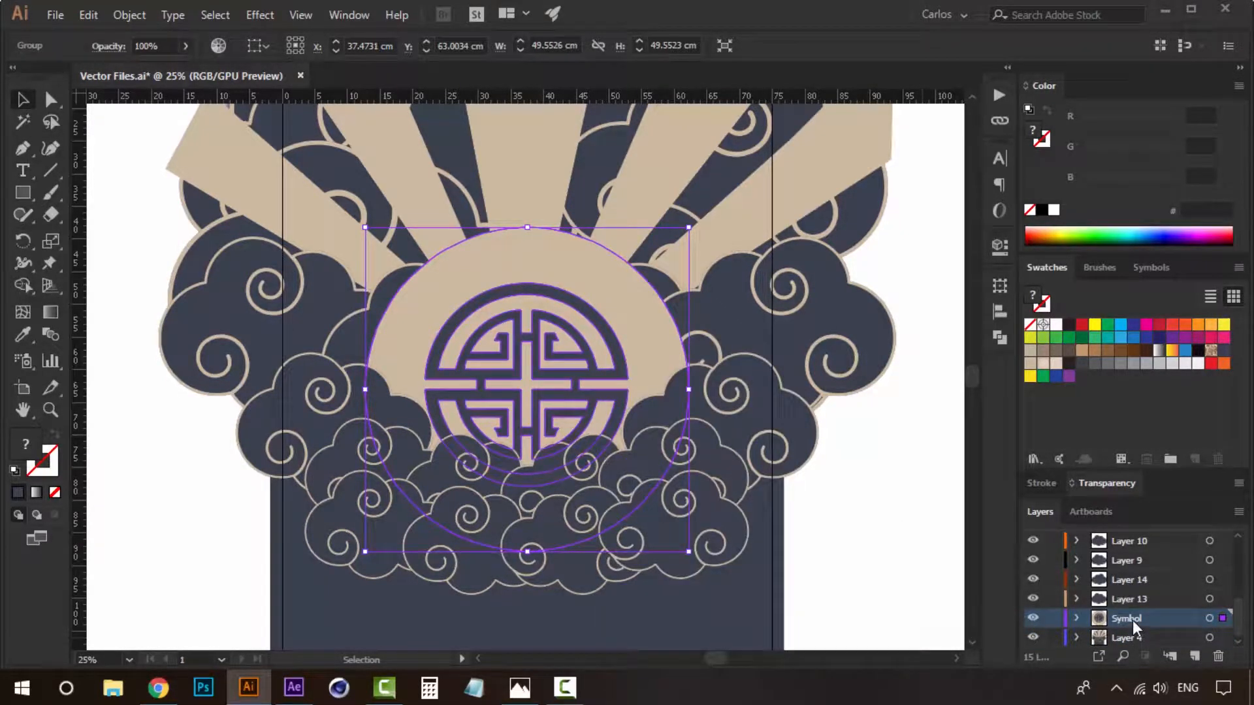
pyautogui.moveTo(1134, 621); pyautogui.dragTo(1123, 568)
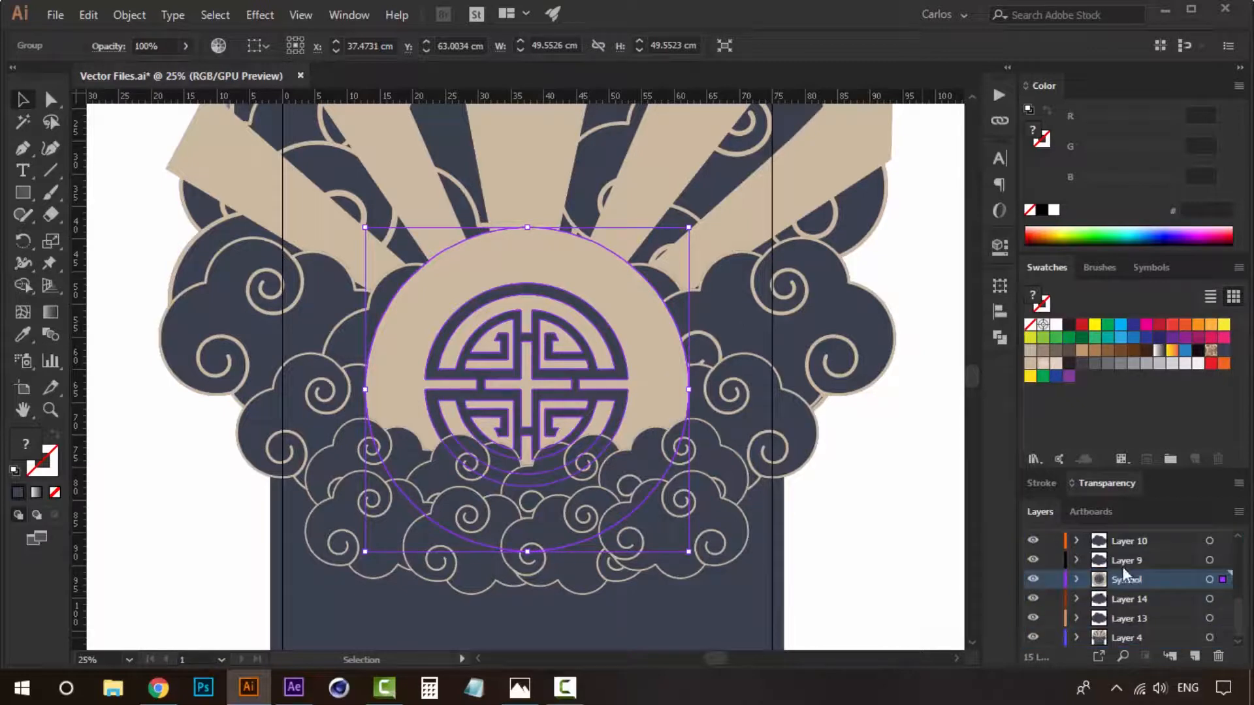
pyautogui.click(888, 494)
# Add four new layers directly above Layer 4 for the remaining clouds beside and behind the sun.
pyautogui.scroll(5, 591, 368)
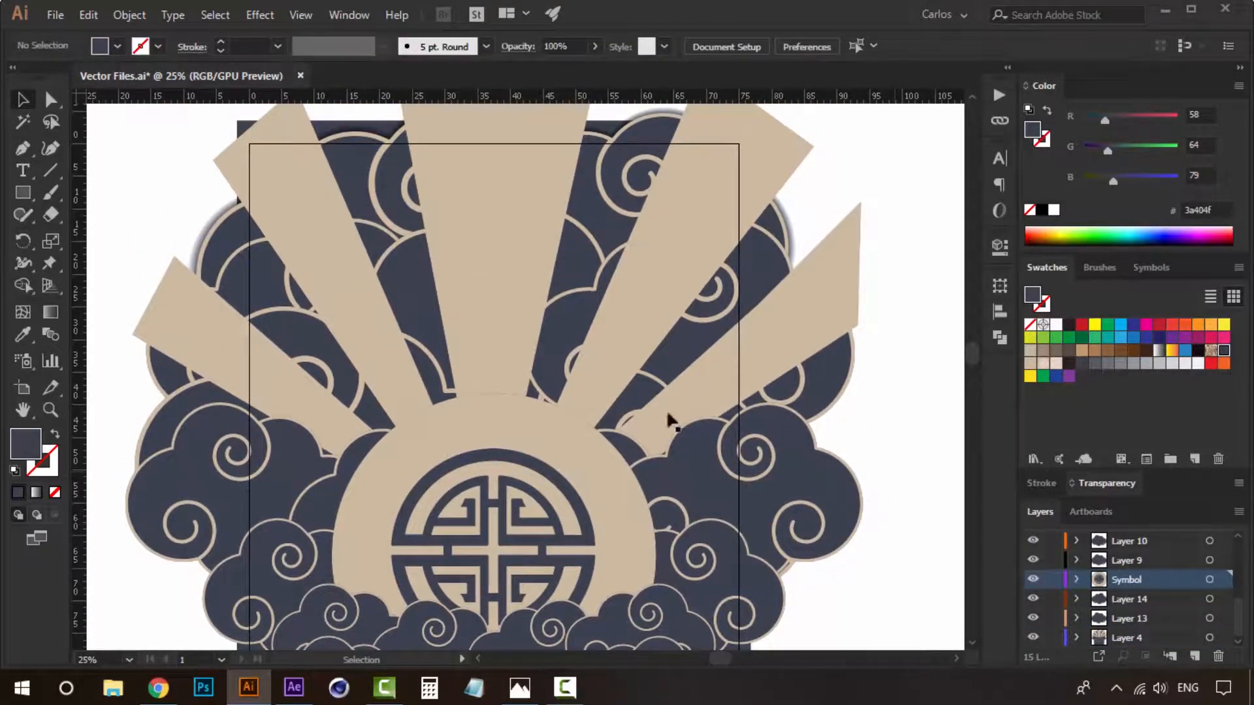
pyautogui.click(657, 406)
pyautogui.click(895, 418)
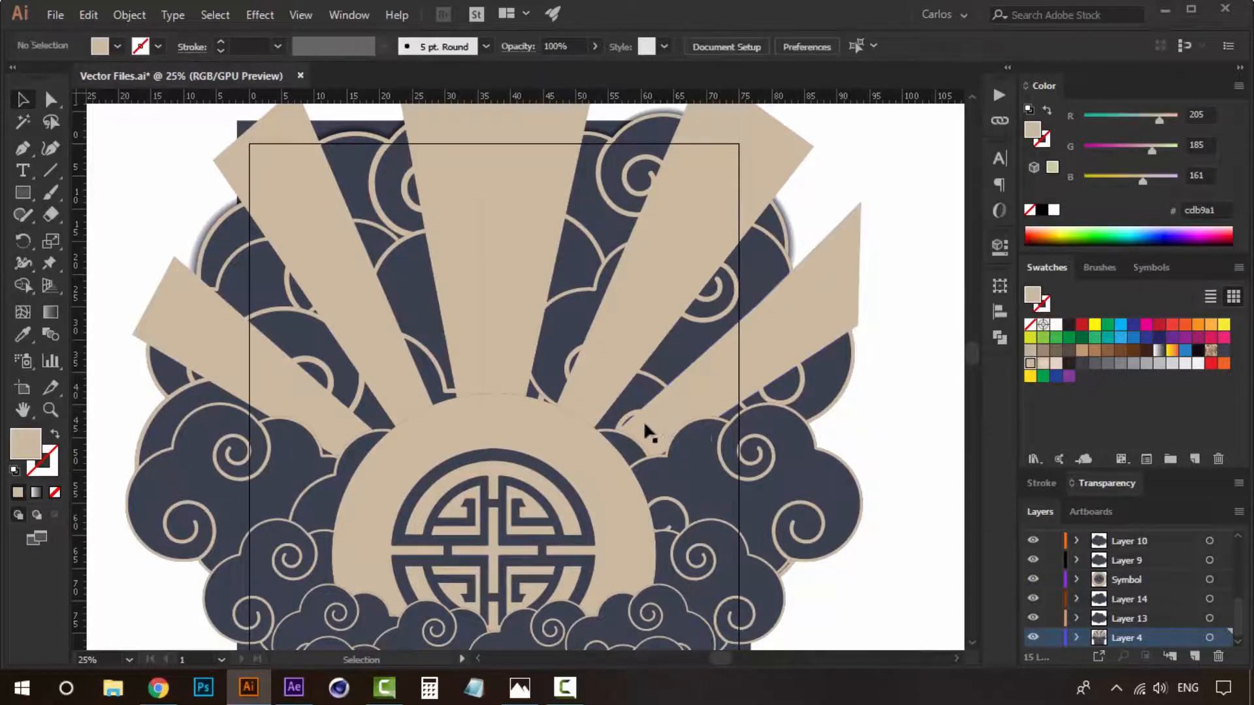
pyautogui.click(639, 462)
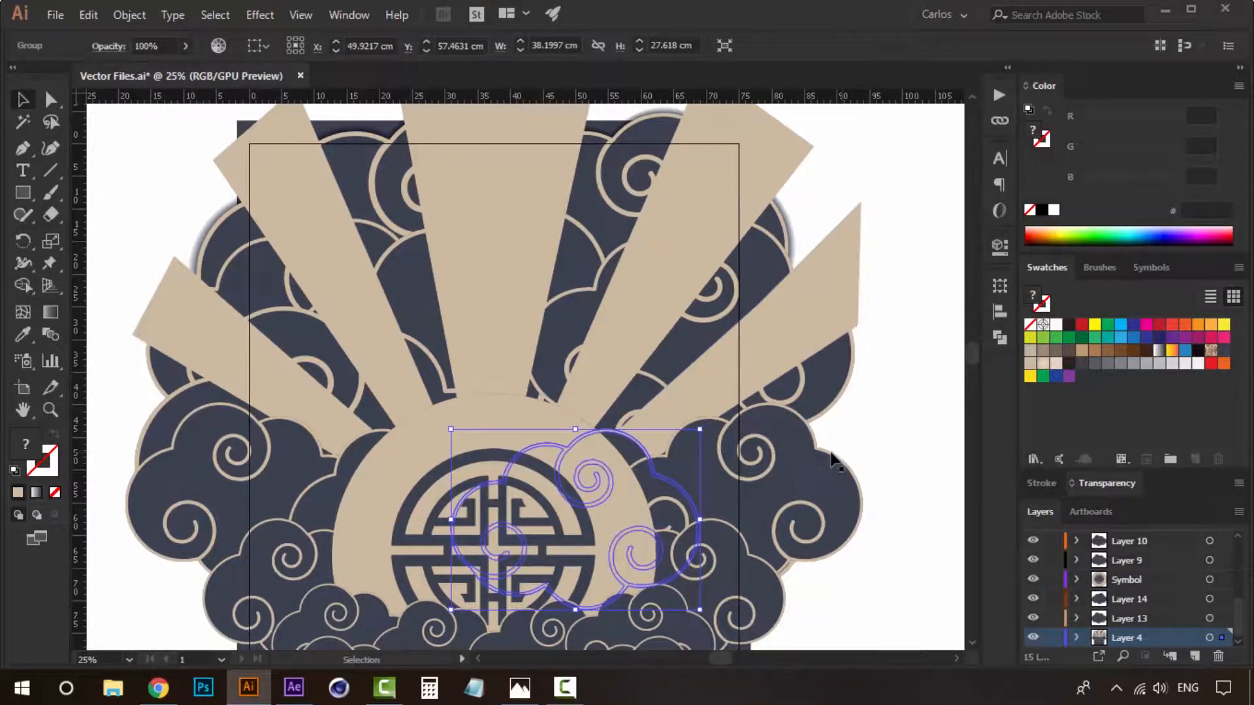
pyautogui.click(304, 551)
pyautogui.click(808, 508)
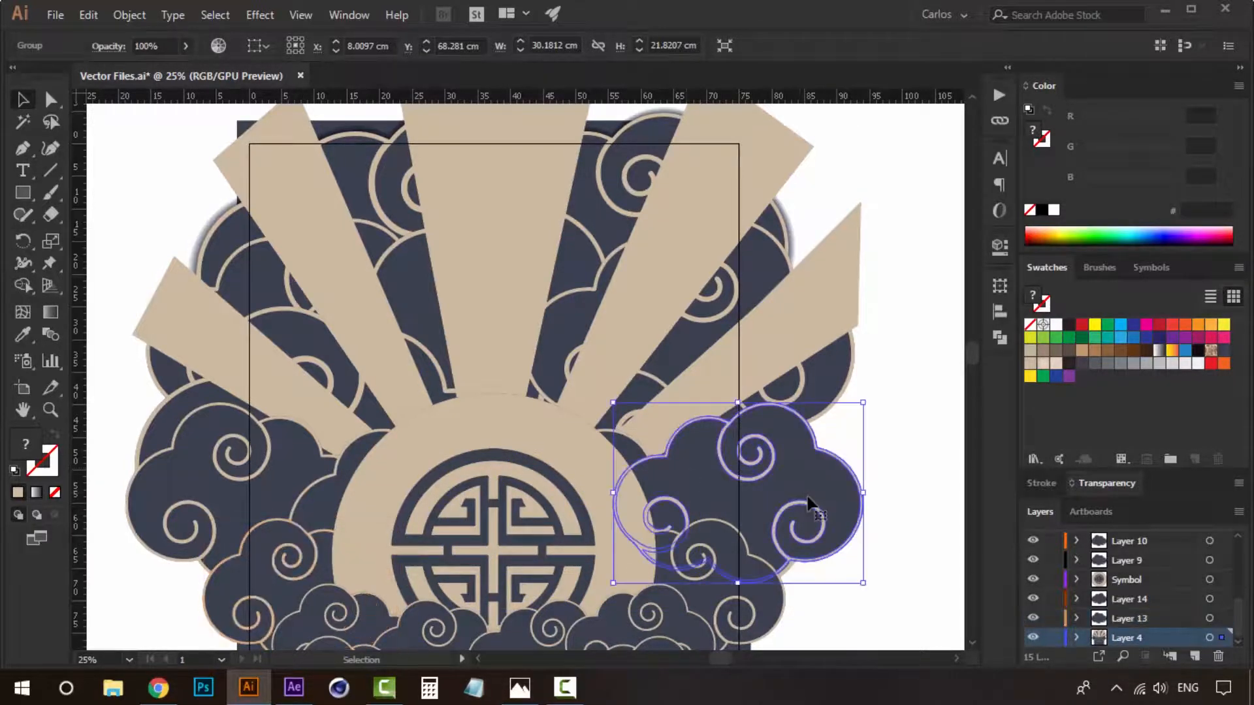
pyautogui.click(1195, 657)
pyautogui.click(1196, 657)
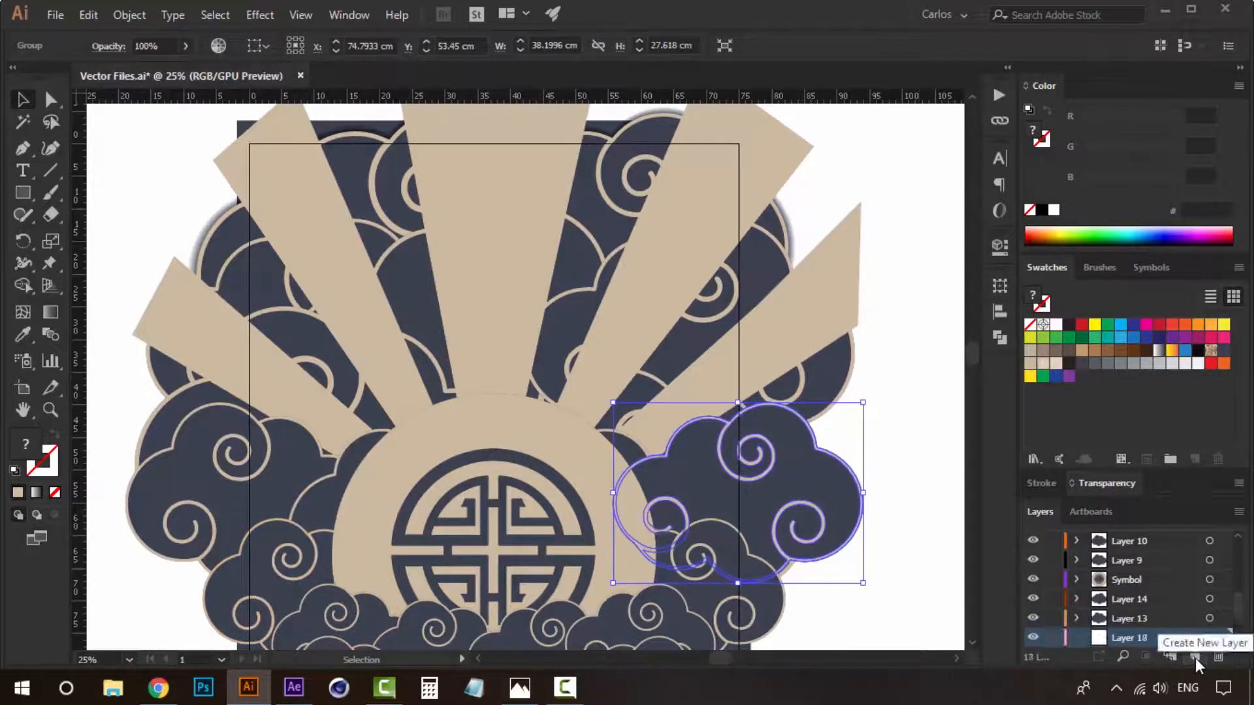
pyautogui.click(1195, 657)
pyautogui.click(1196, 657)
pyautogui.scroll(-3, 1167, 561)
pyautogui.click(843, 578)
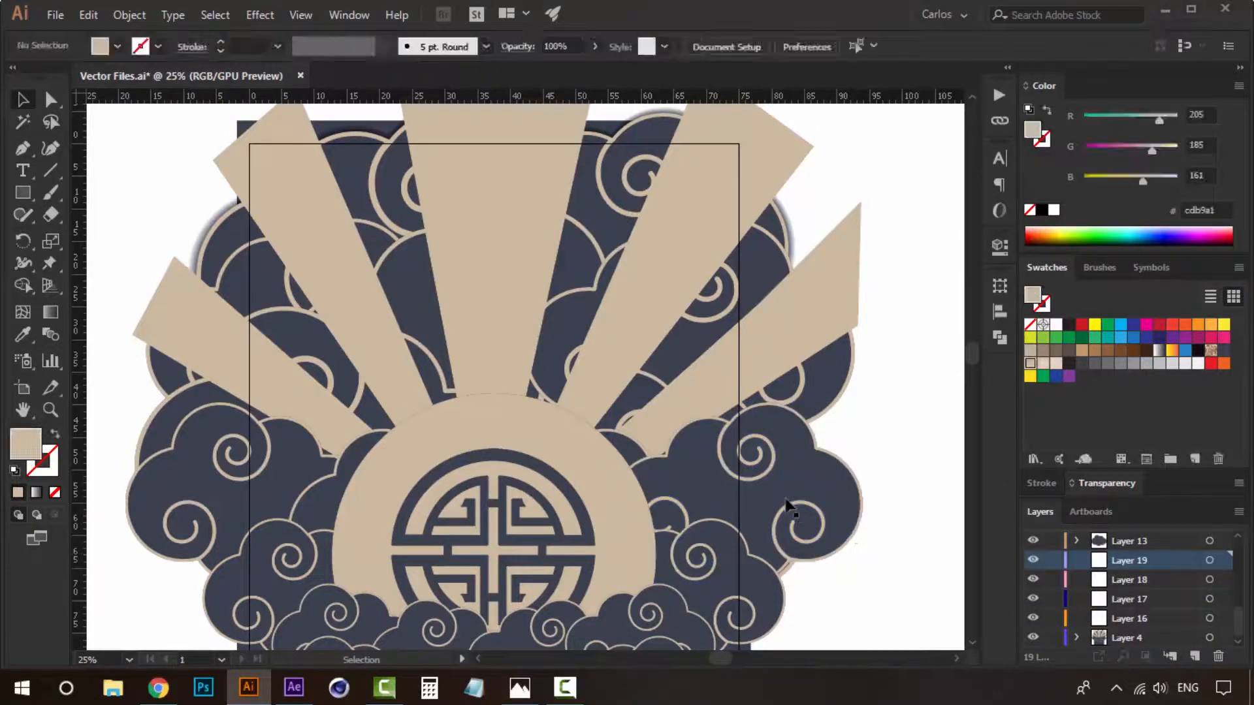
# Send the large cloud on the right side of the sun to Layer 19 and deselect it.
pyautogui.click(793, 507)
pyautogui.click(1139, 561)
pyautogui.rightClick(649, 137)
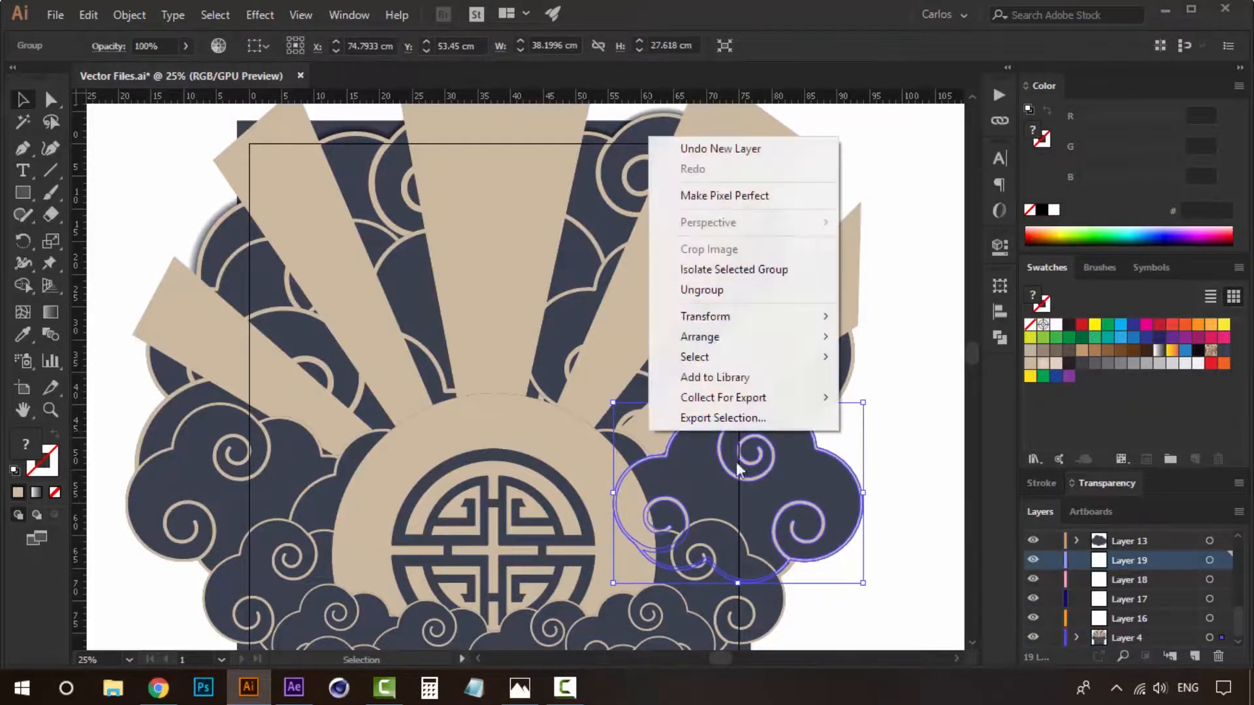
pyautogui.moveTo(809, 338)
pyautogui.click(933, 398)
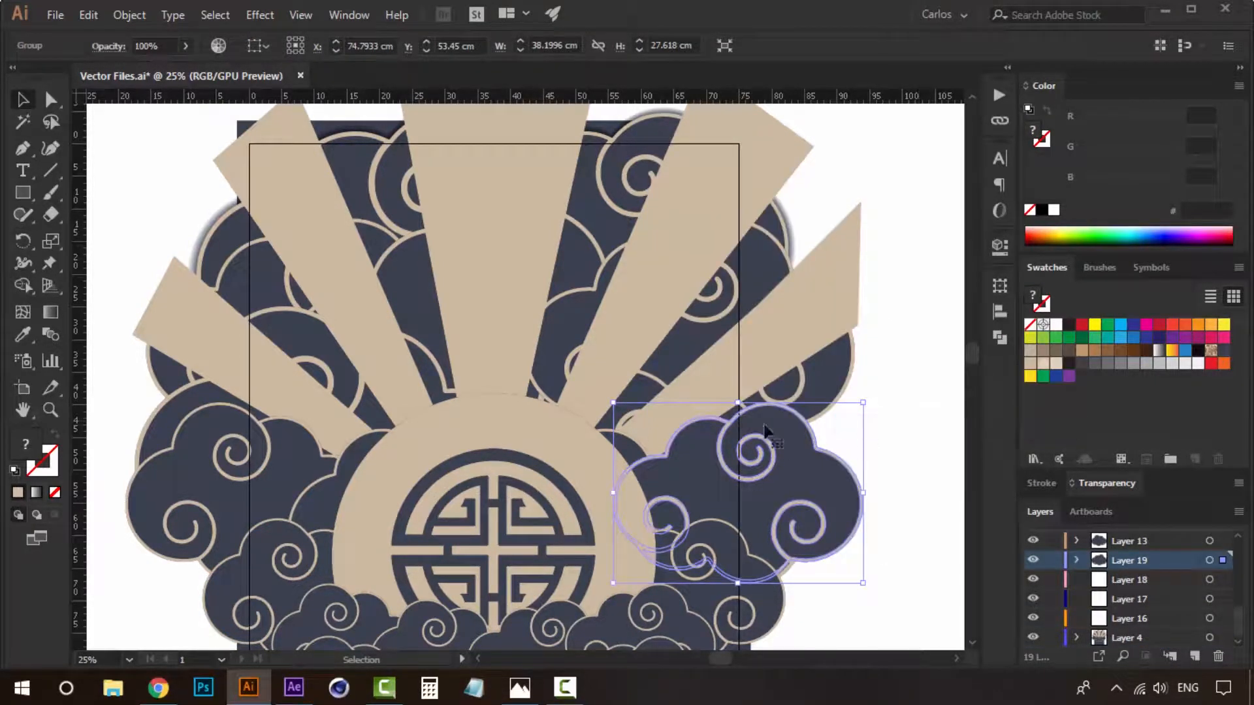
pyautogui.click(919, 431)
# Send the cloud partly hidden behind the right half of the sun disc to Layer 18 and deselect it.
pyautogui.click(624, 443)
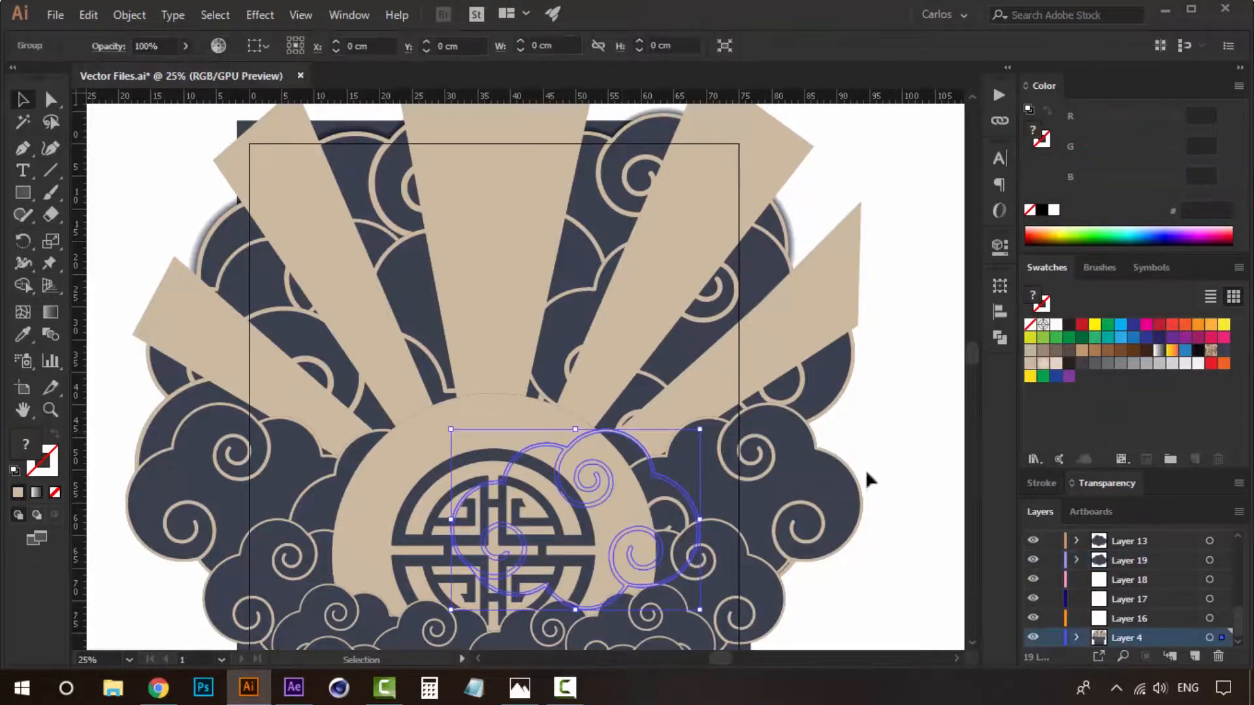
pyautogui.click(1143, 581)
pyautogui.rightClick(627, 437)
pyautogui.moveTo(783, 336)
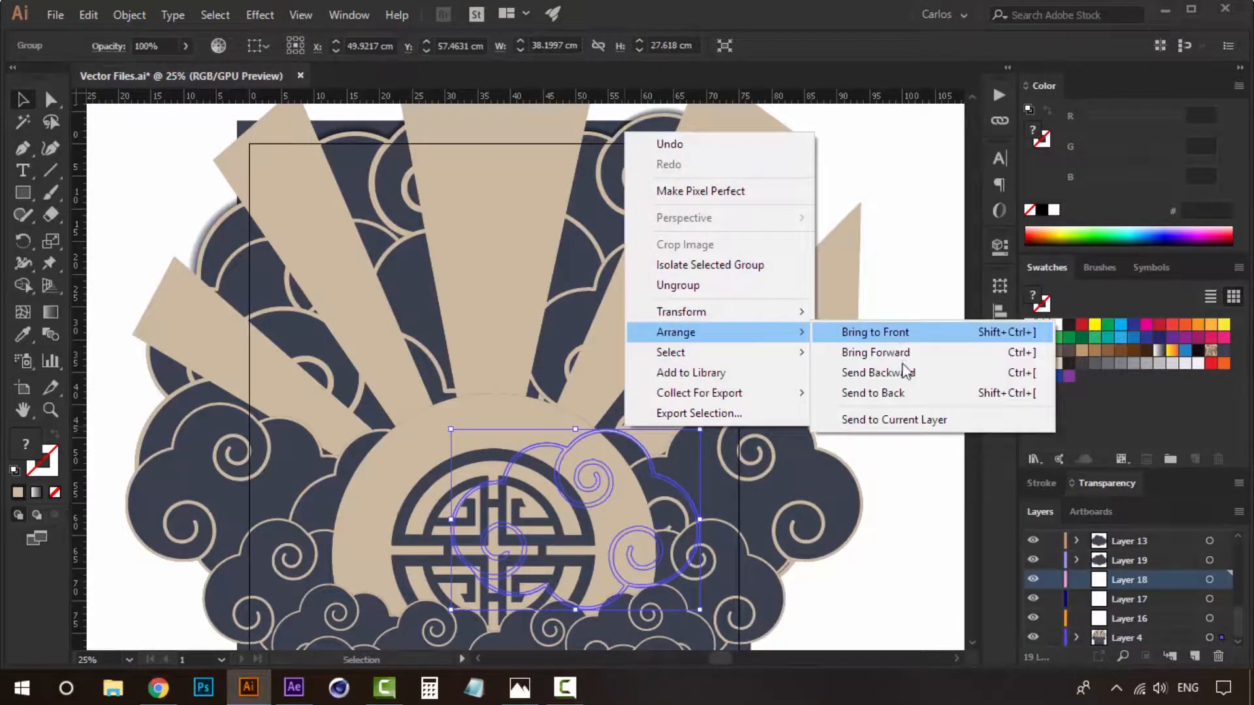
pyautogui.click(888, 417)
pyautogui.click(889, 433)
# Send the cloud partly hidden behind the left half of the sun disc to Layer 17.
pyautogui.click(409, 432)
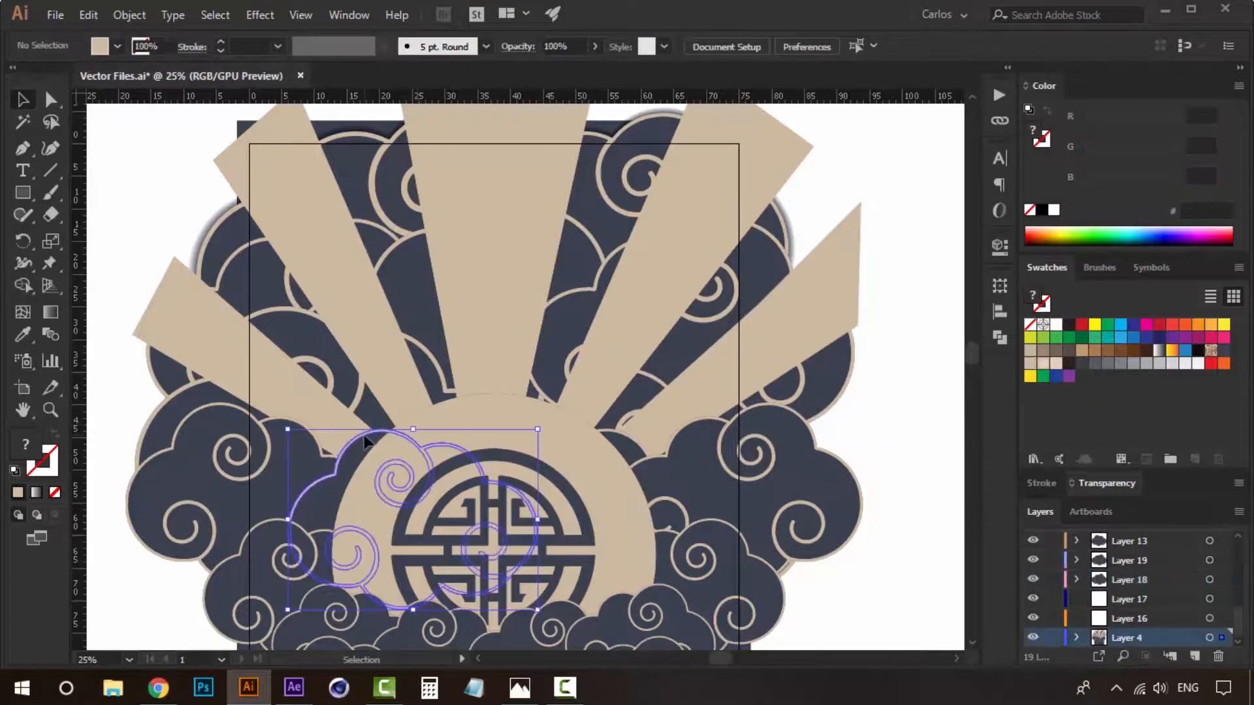
pyautogui.rightClick(337, 436)
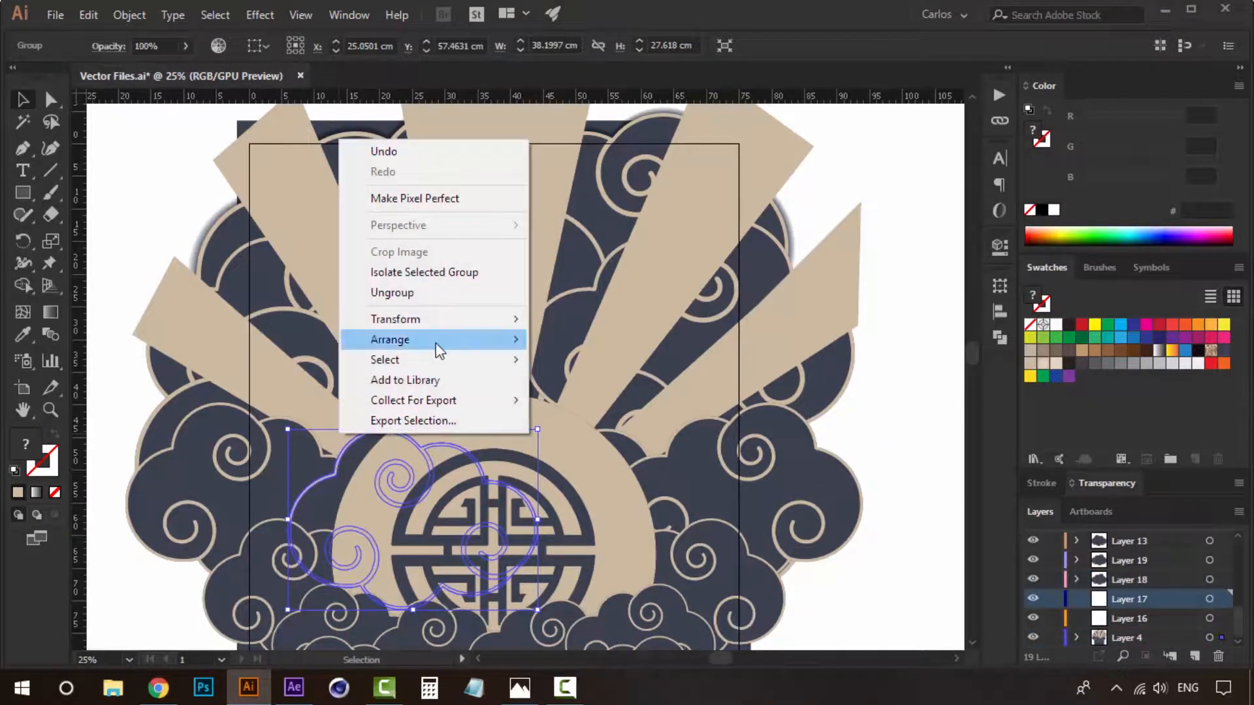
pyautogui.moveTo(436, 340)
pyautogui.click(608, 428)
# Send the large cloud on the left side of the sun to Layer 16 and deselect it.
pyautogui.moveTo(372, 470); pyautogui.dragTo(210, 444)
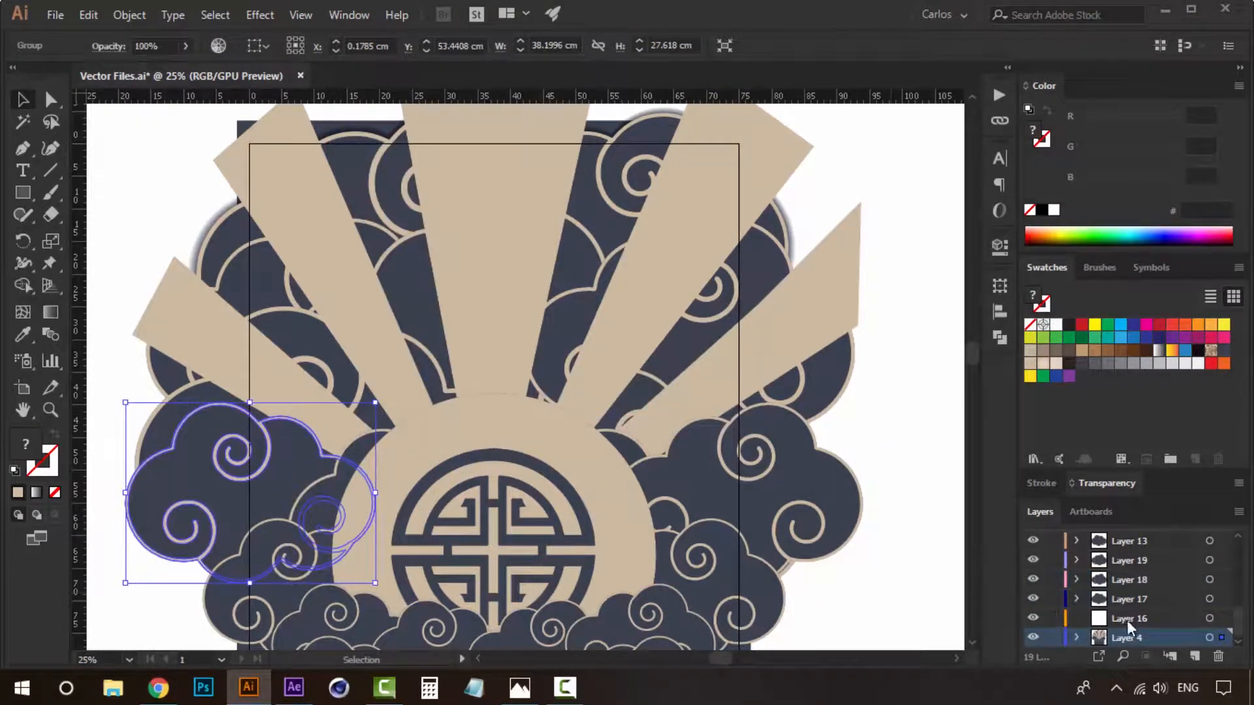
pyautogui.rightClick(241, 404)
pyautogui.moveTo(392, 306)
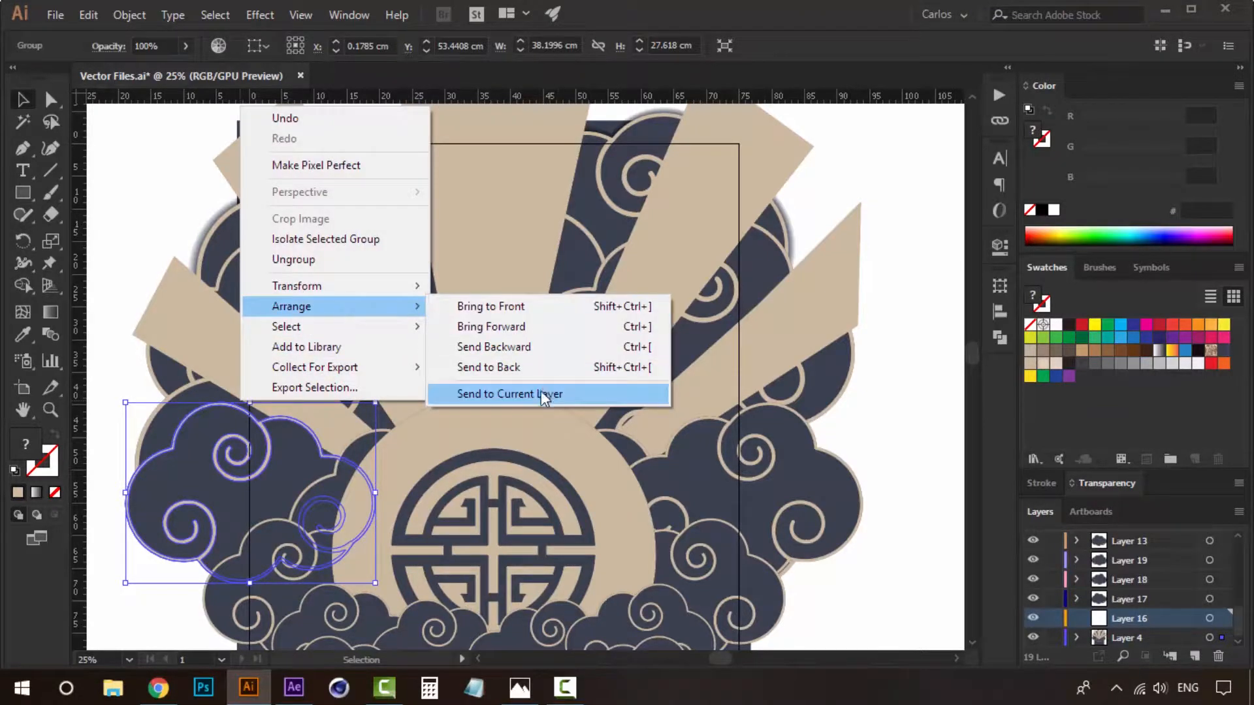
pyautogui.click(541, 390)
pyautogui.click(915, 433)
# Add another new layer directly above Layer 4 for the sun's light rays.
pyautogui.moveTo(582, 432); pyautogui.dragTo(559, 478)
pyautogui.click(648, 465)
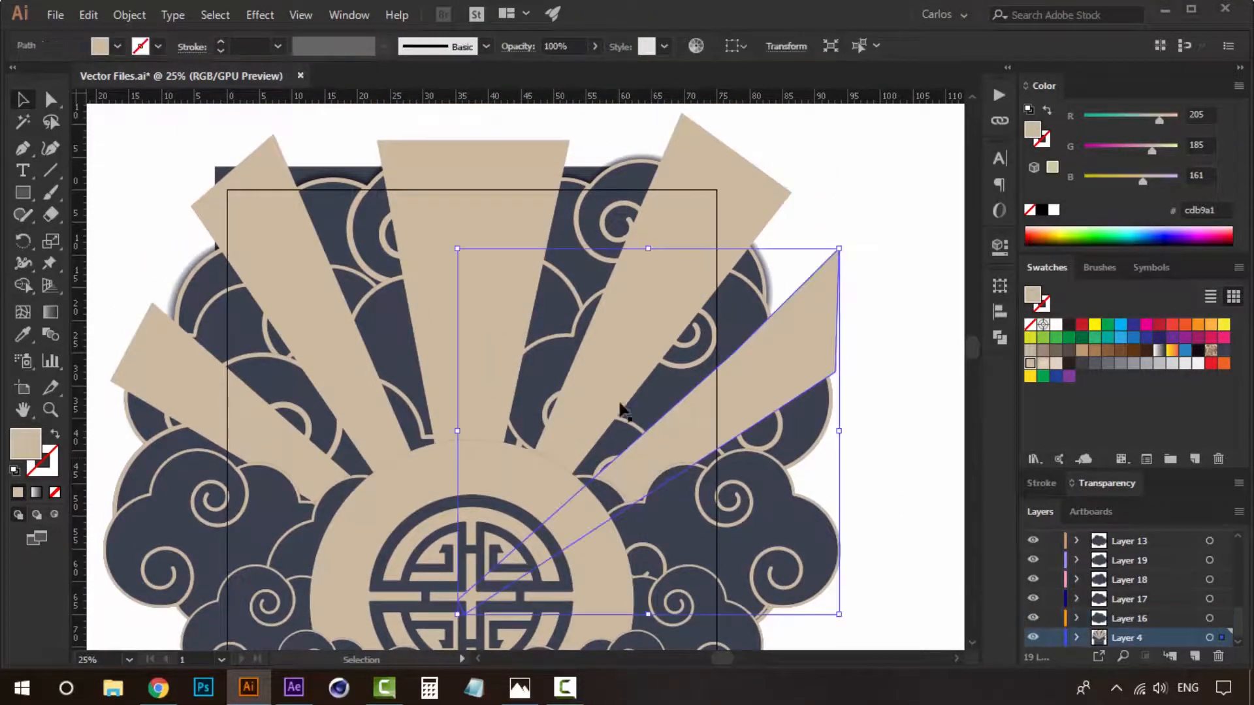
pyautogui.click(1196, 656)
pyautogui.scroll(-2, 888, 553)
# Select all five light rays above the sun, send them together to Layer 20 and deselect them.
pyautogui.click(773, 359)
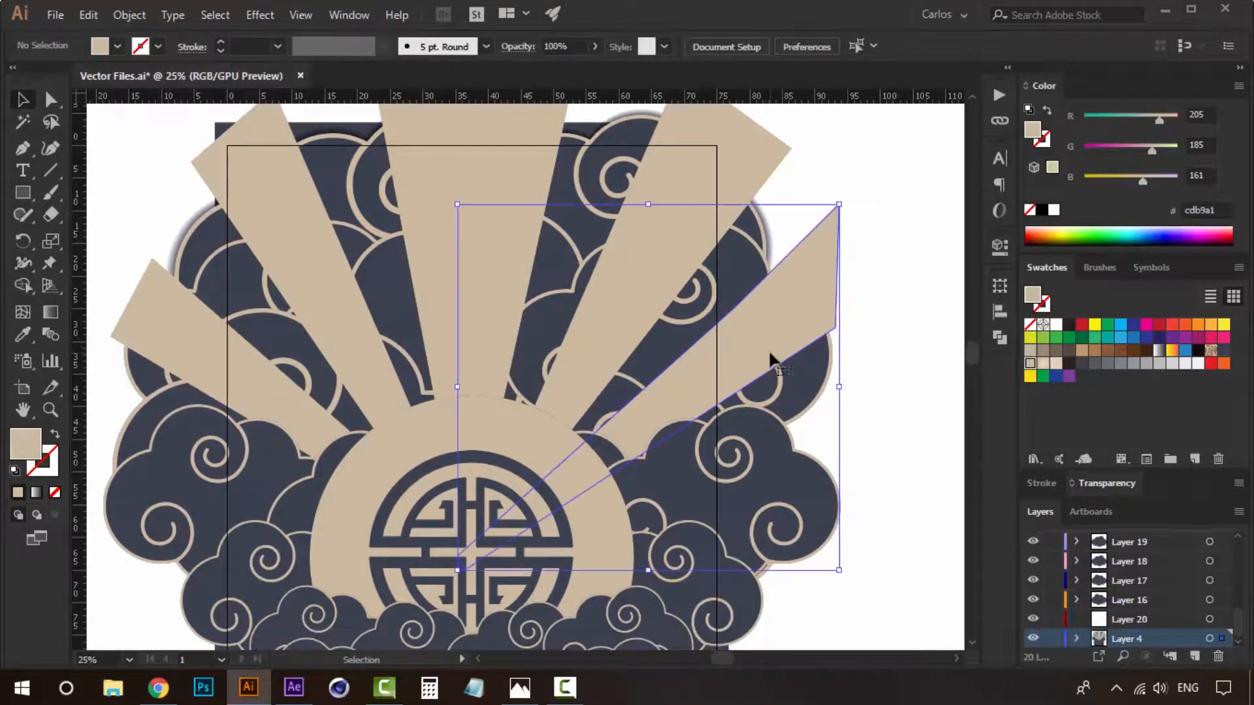
pyautogui.keyDown('shift'); pyautogui.click(633, 303); pyautogui.keyUp('shift')
pyautogui.keyDown('shift'); pyautogui.click(492, 302); pyautogui.keyUp('shift')
pyautogui.keyDown('shift'); pyautogui.click(352, 294); pyautogui.keyUp('shift')
pyautogui.keyDown('shift'); pyautogui.click(246, 374); pyautogui.keyUp('shift')
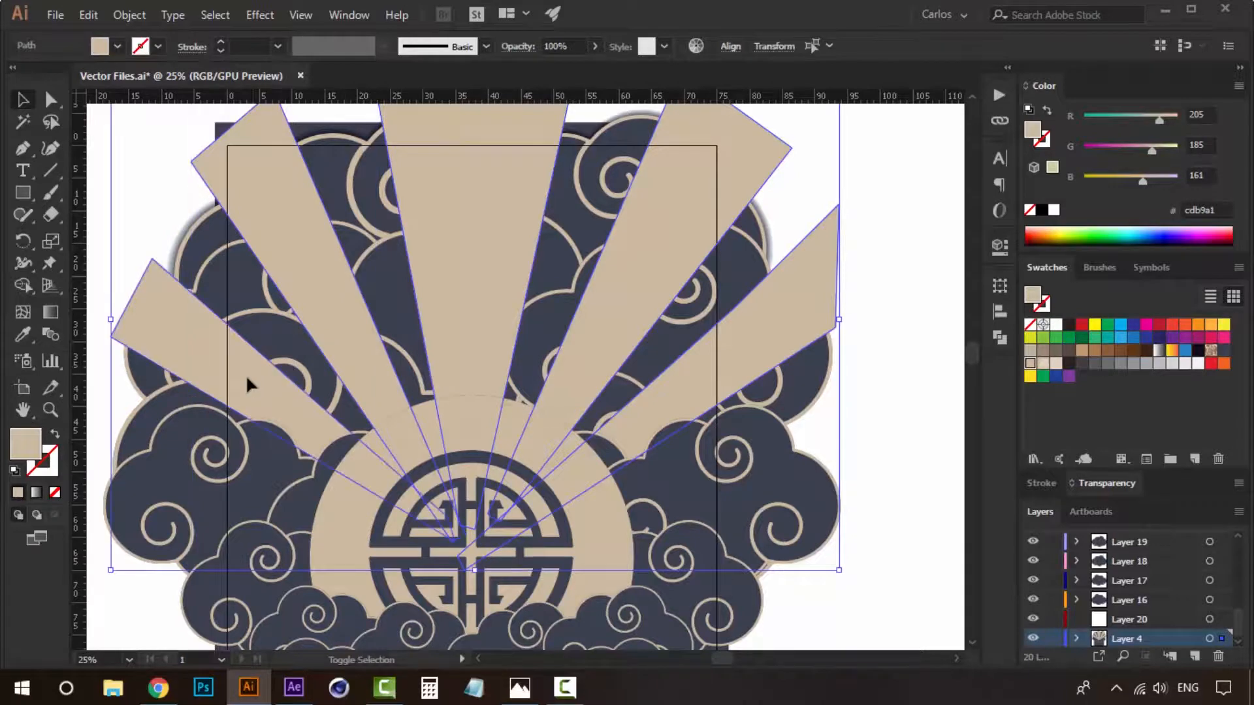
pyautogui.click(1152, 626)
pyautogui.rightClick(425, 368)
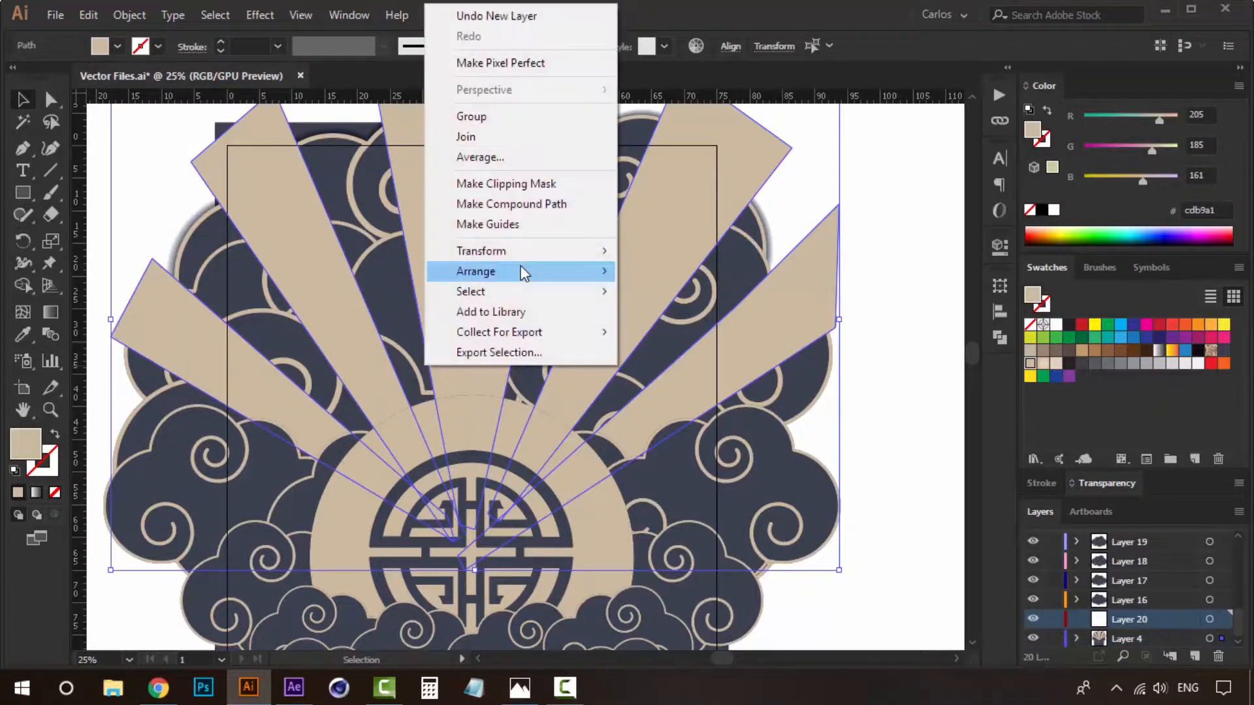
pyautogui.moveTo(523, 271)
pyautogui.click(697, 359)
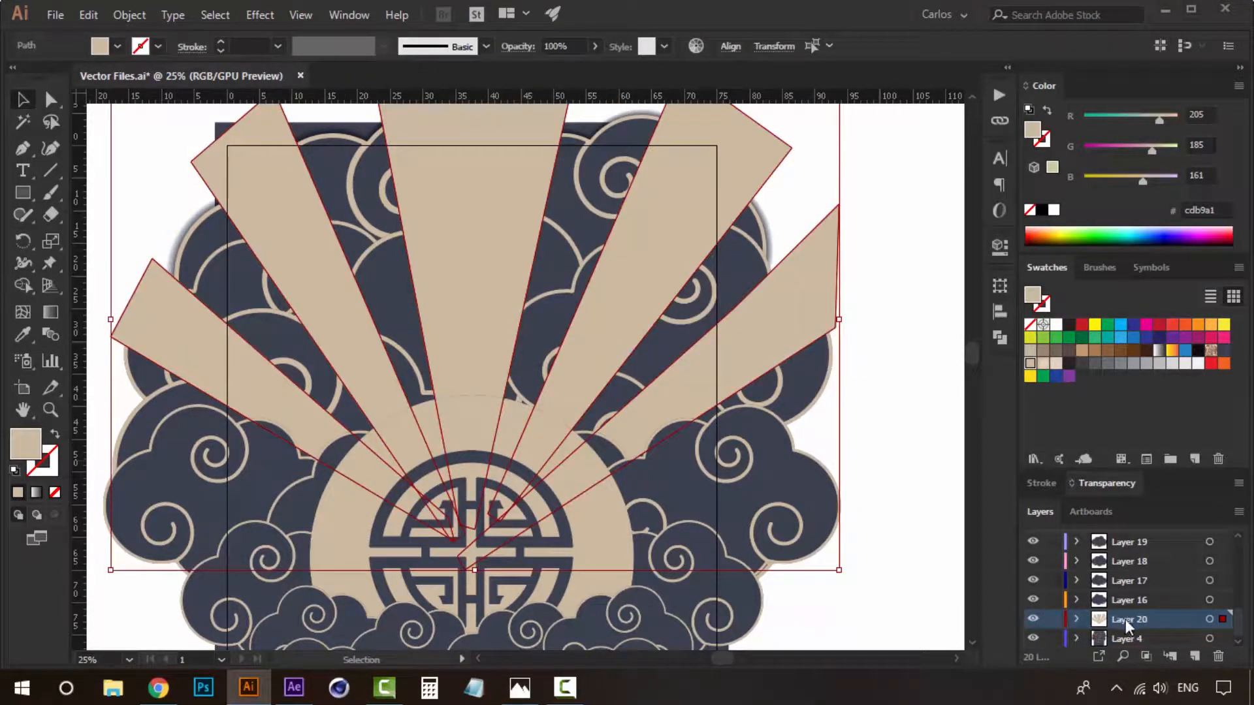
pyautogui.click(920, 441)
# Add a new layer above Layer 4 and send the group of big clouds behind the light rays to it.
pyautogui.click(686, 330)
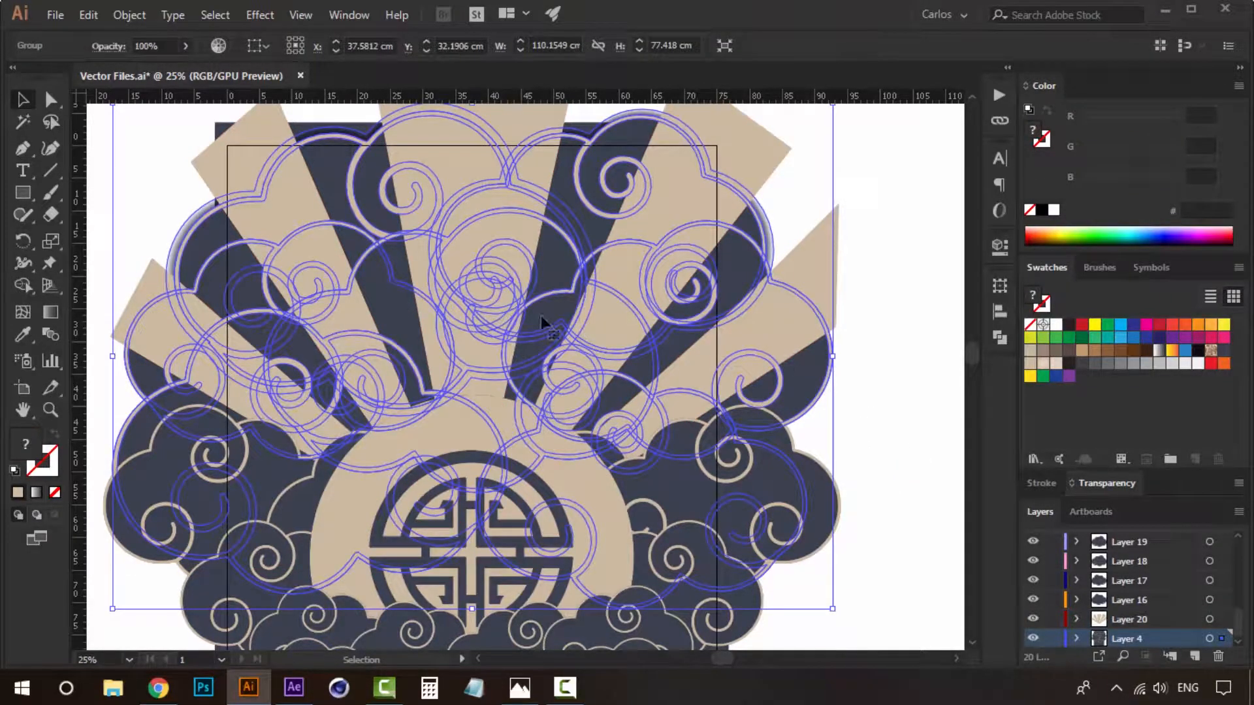
pyautogui.moveTo(652, 222); pyautogui.dragTo(646, 250)
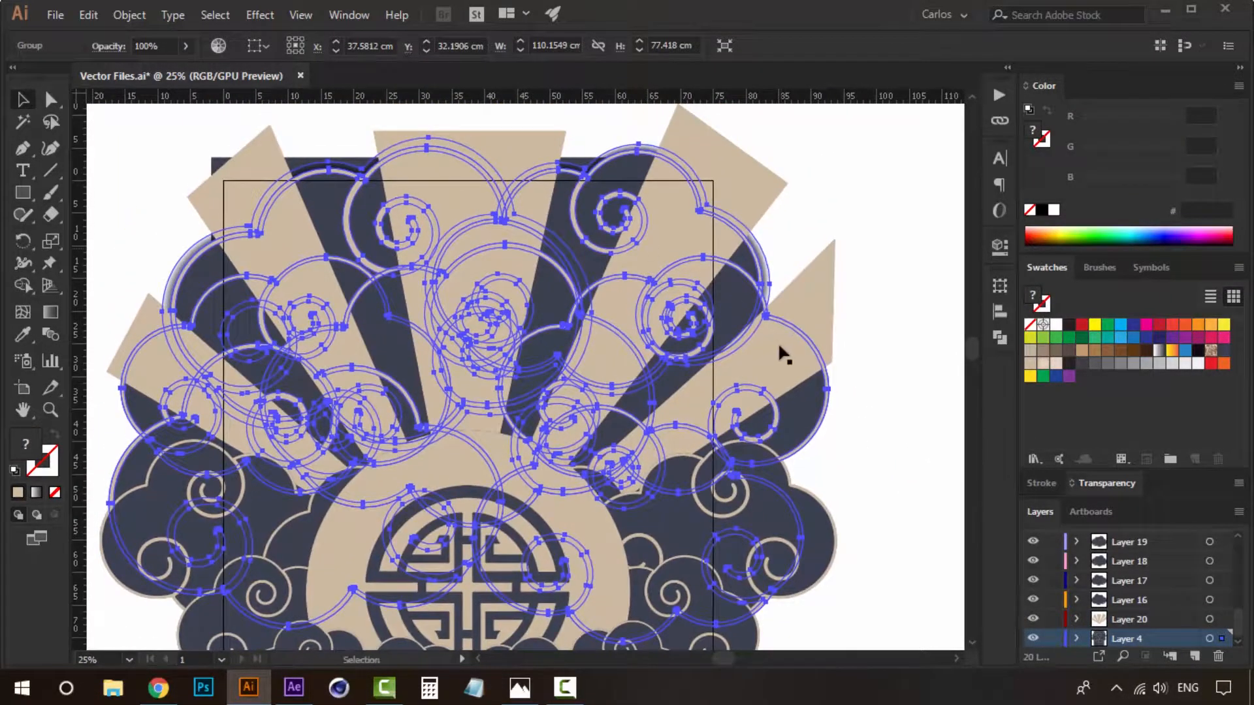
pyautogui.moveTo(767, 390); pyautogui.dragTo(688, 169)
pyautogui.moveTo(703, 311); pyautogui.dragTo(847, 533)
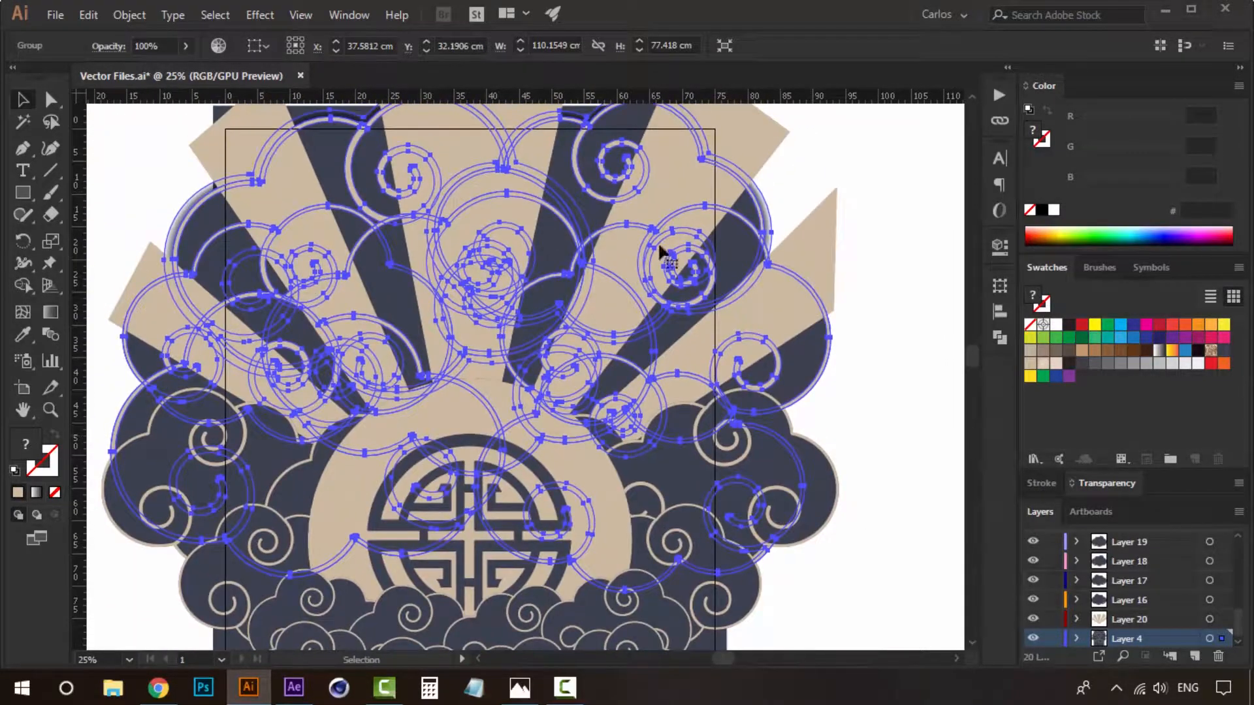
pyautogui.click(1189, 656)
pyautogui.rightClick(573, 175)
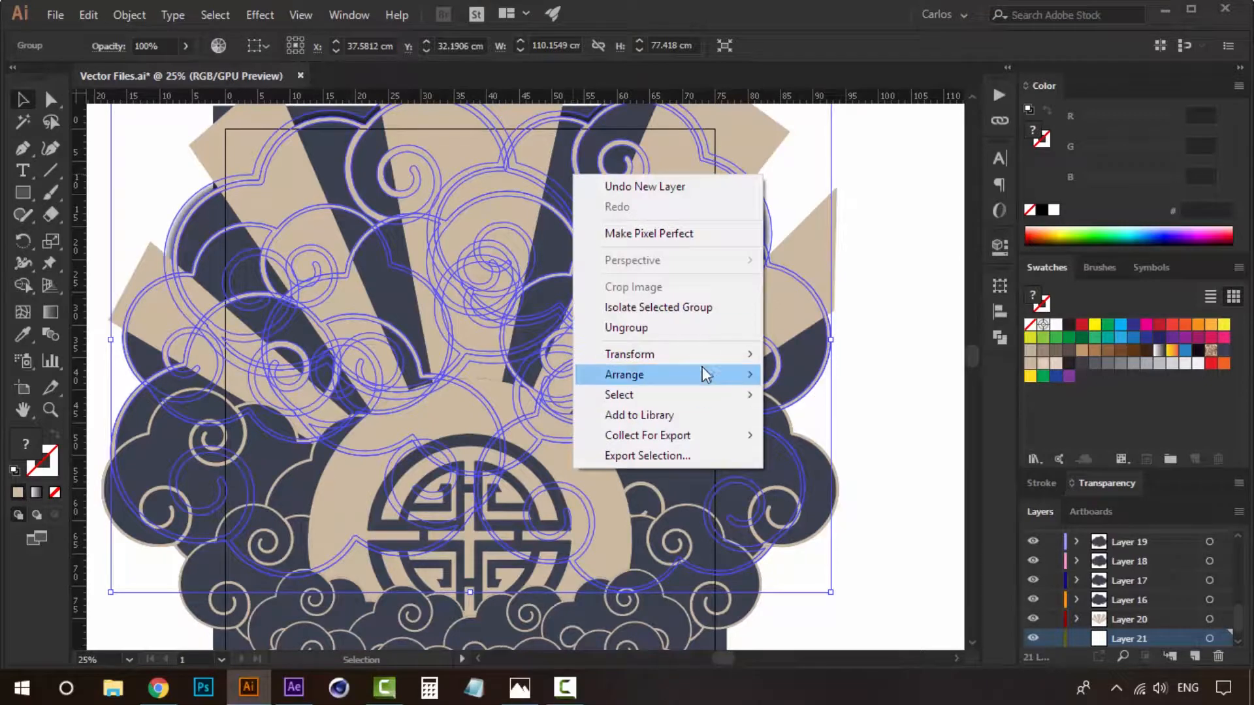
pyautogui.click(851, 460)
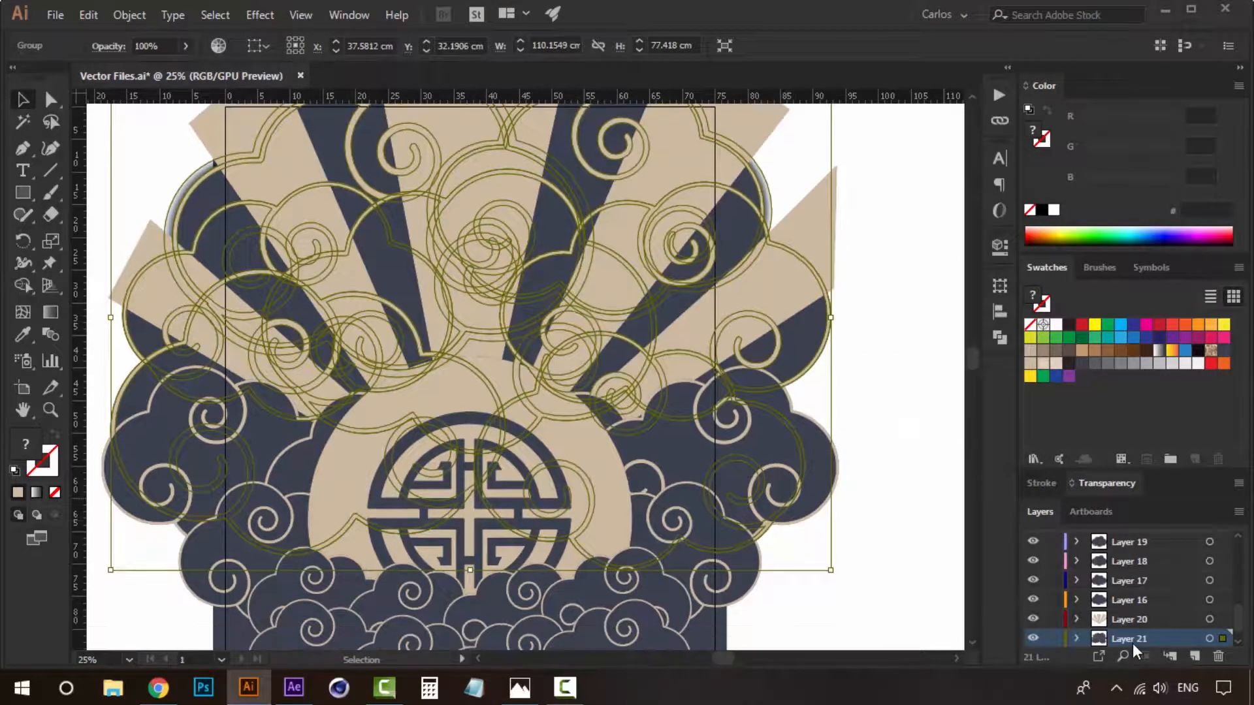
# Rename the layer holding the large background clouds as big clouds and Layer 20 as light rays.
pyautogui.write('big clouds')
pyautogui.click(936, 503)
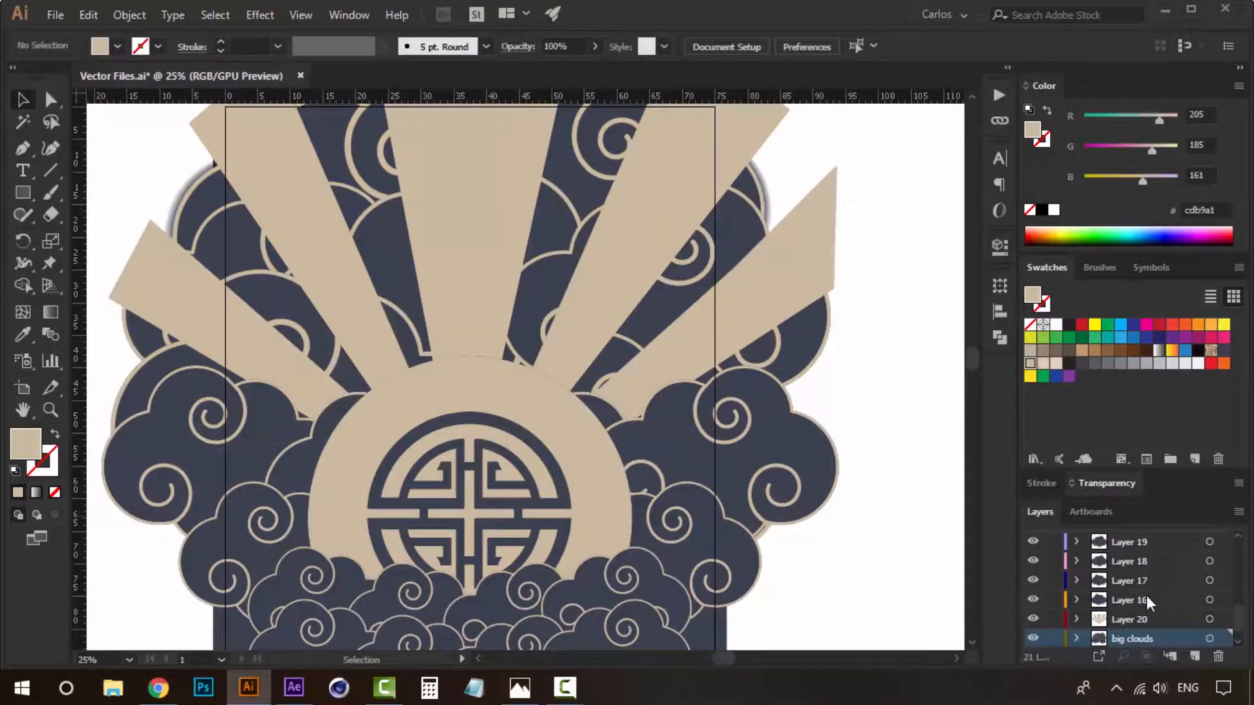
pyautogui.click(1145, 617)
pyautogui.doubleClick(1145, 618)
pyautogui.write('light rays')
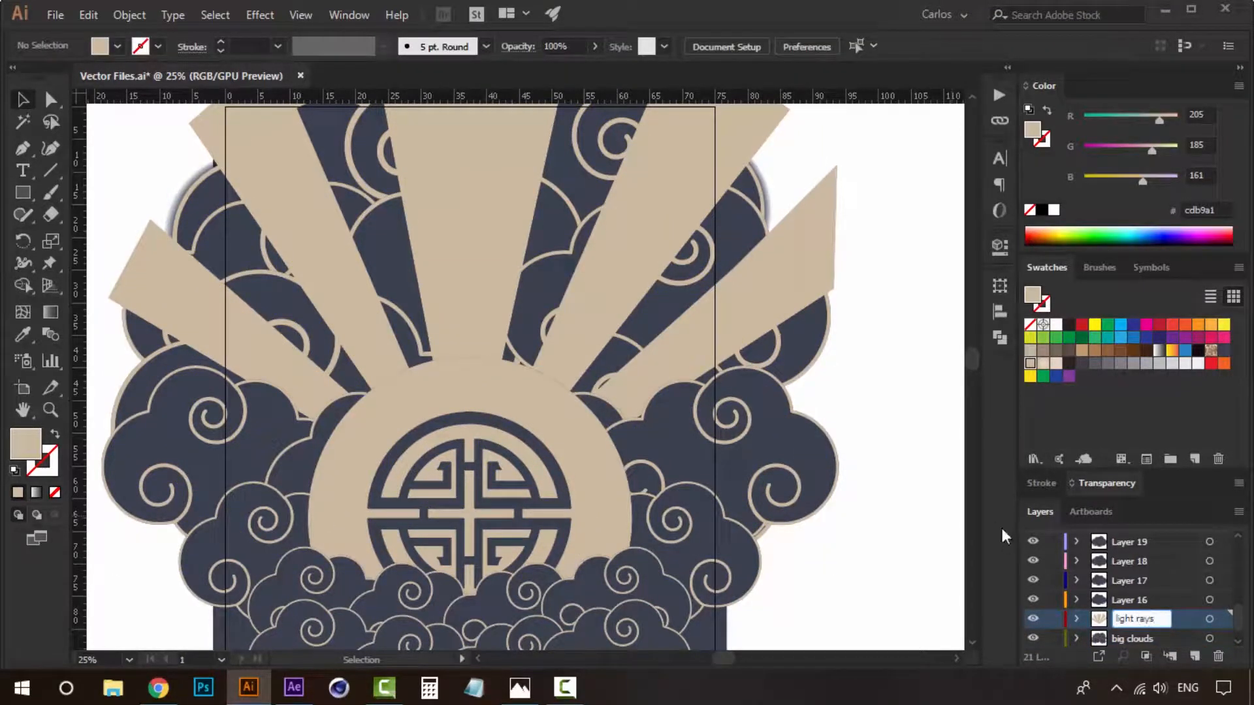
pyautogui.press('Return')
pyautogui.scroll(-1, 1078, 581)
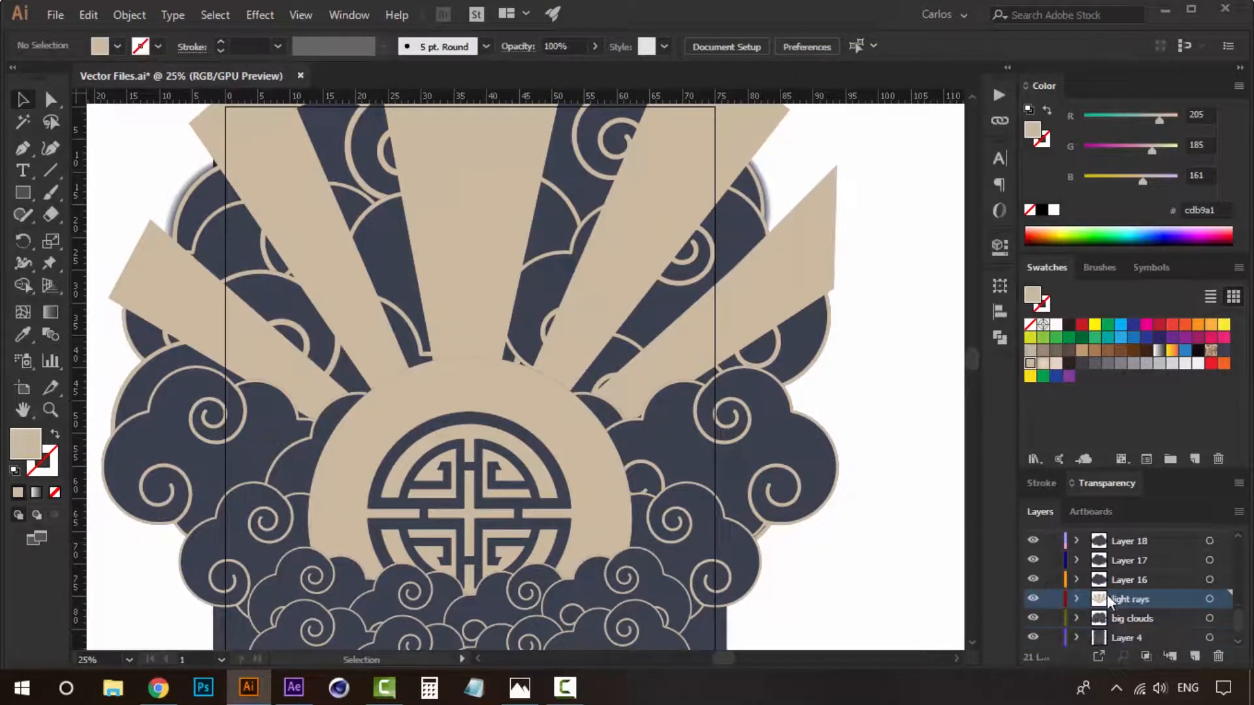
# Check what Layer 4 contains by briefly hiding it, and rename that layer as Background.
pyautogui.keyDown('ctrl'); pyautogui.keyDown('alt'); pyautogui.click(597, 503); pyautogui.keyUp('alt'); pyautogui.keyUp('ctrl')
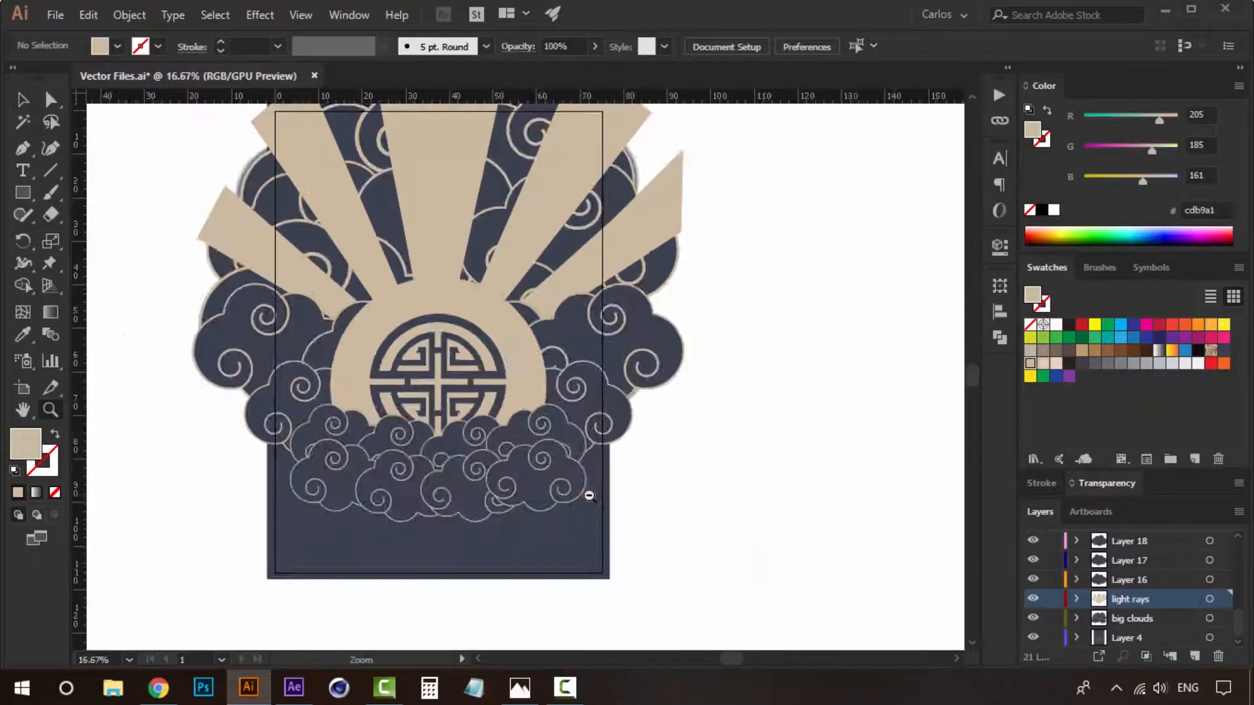
pyautogui.keyDown('ctrl'); pyautogui.keyDown('alt'); pyautogui.click(587, 493); pyautogui.keyUp('alt'); pyautogui.keyUp('ctrl')
pyautogui.keyDown('ctrl'); pyautogui.click(480, 353); pyautogui.keyUp('ctrl')
pyautogui.click(1030, 631)
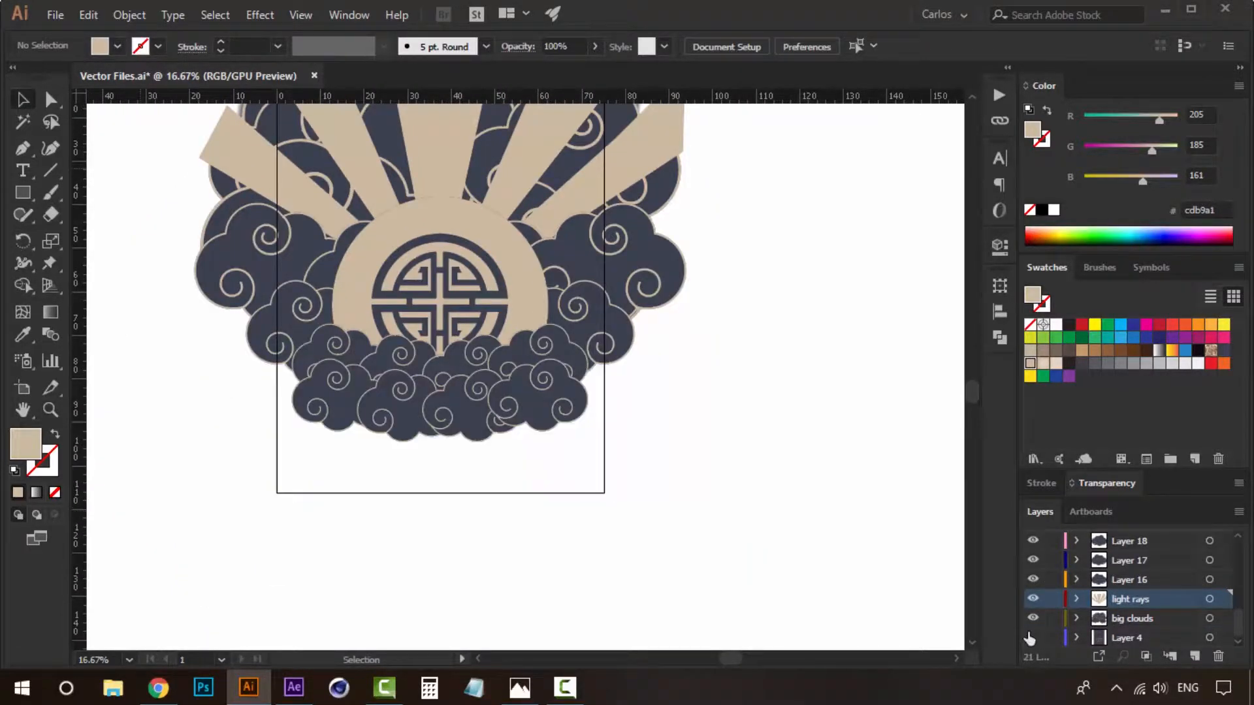
pyautogui.click(1031, 631)
pyautogui.click(1114, 636)
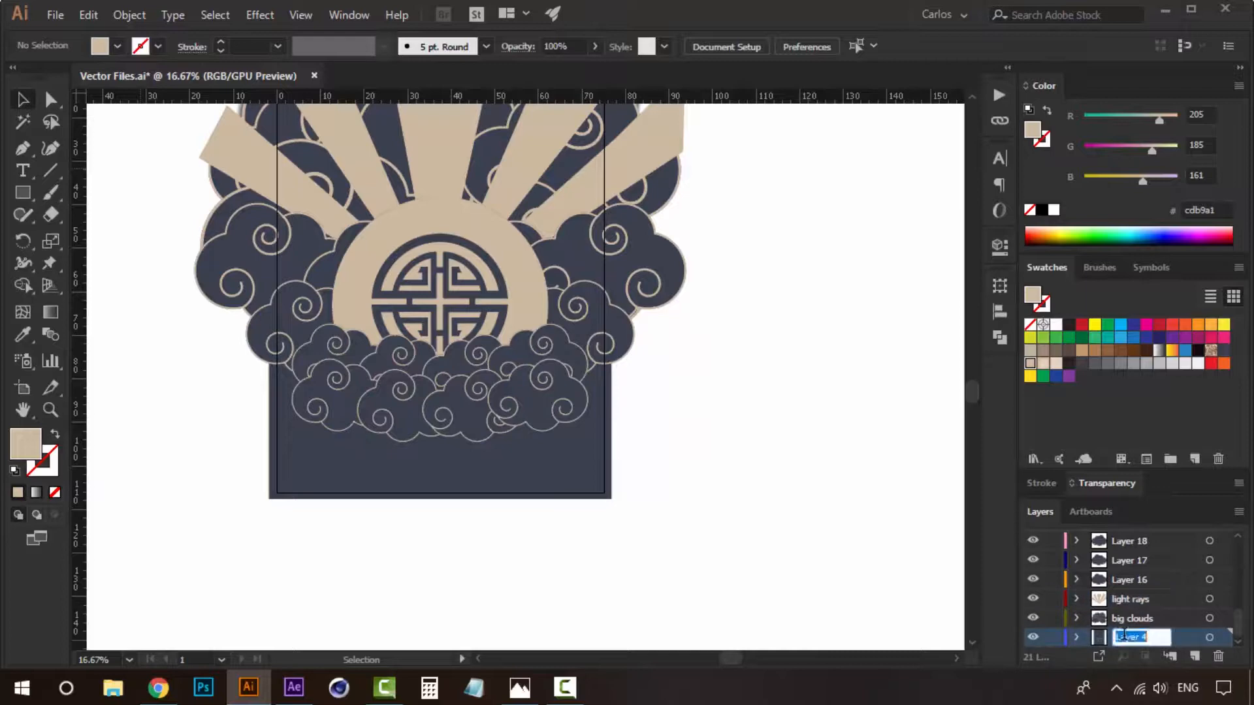
pyautogui.write('Background')
pyautogui.click(731, 369)
# Make the Front Circles, Middle Circles and Back Circles layers visible again and review the whole illustration with its layer stack.
pyautogui.press('space')
pyautogui.moveTo(493, 282); pyautogui.dragTo(562, 447)
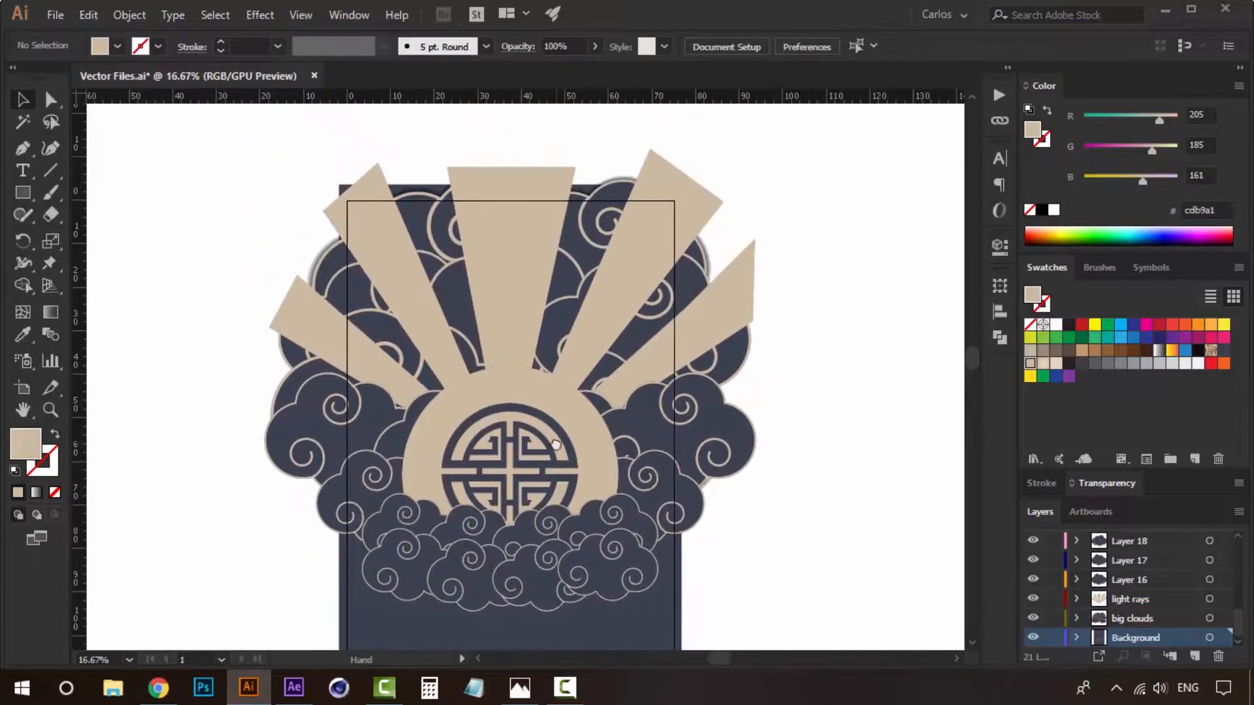
pyautogui.moveTo(608, 411); pyautogui.dragTo(614, 359)
pyautogui.scroll(5, 1061, 593)
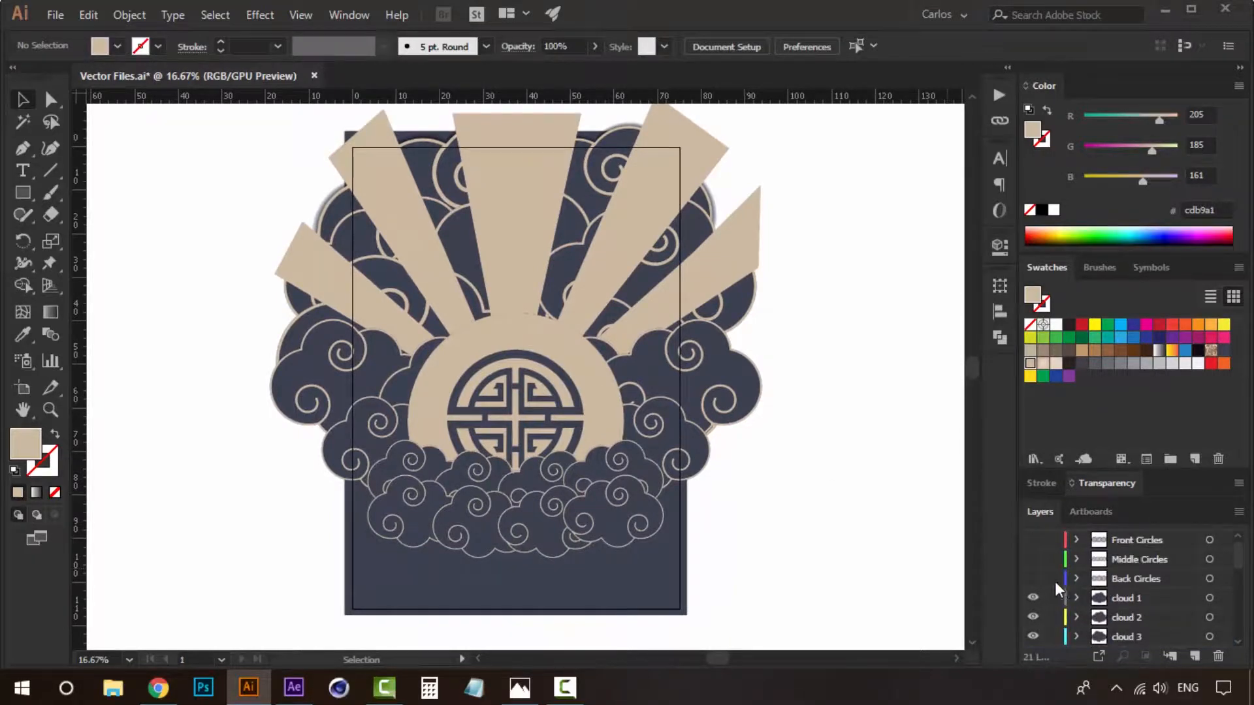
pyautogui.click(1034, 540)
pyautogui.scroll(-1, 657, 415)
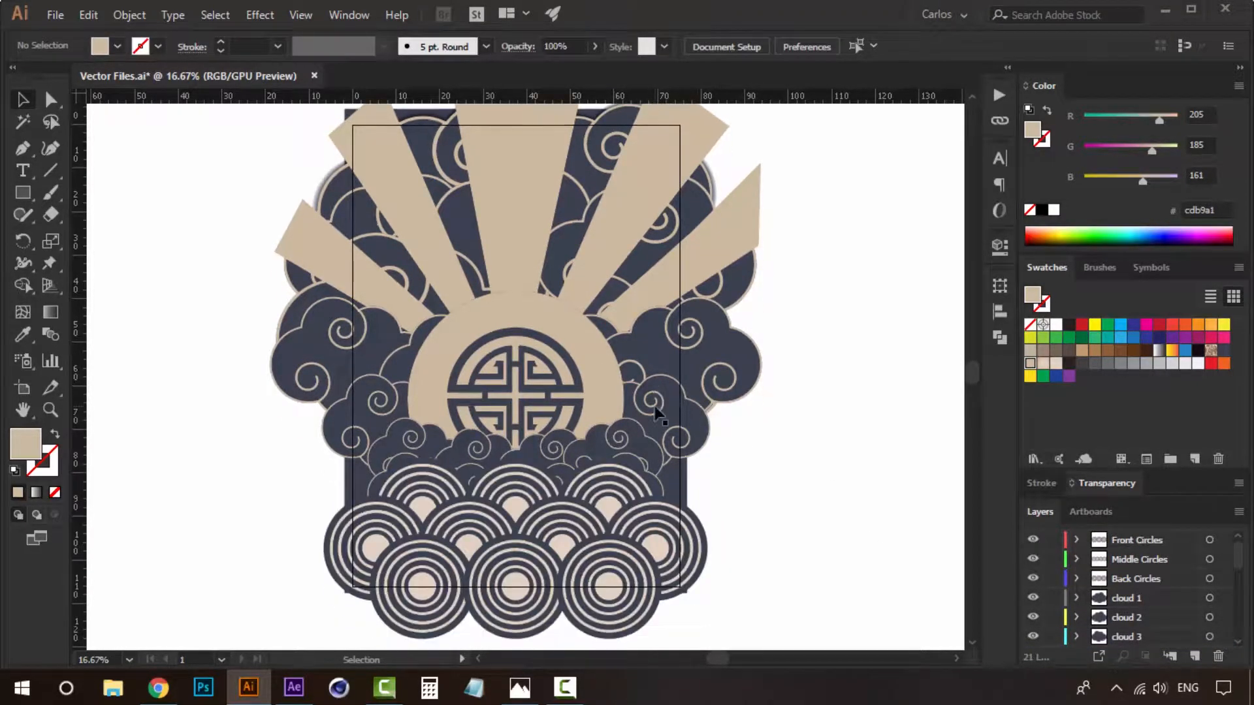
pyautogui.scroll(-5, 1156, 575)
pyautogui.scroll(4, 485, 398)
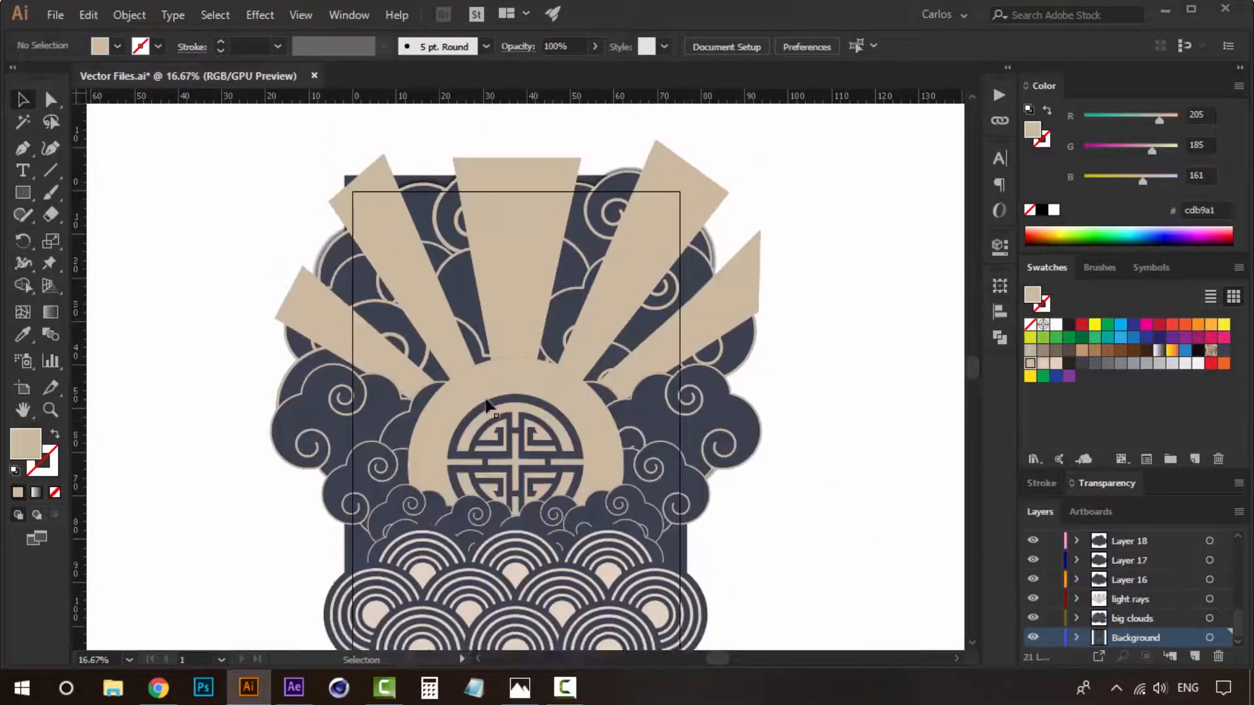
pyautogui.scroll(-5, 485, 398)
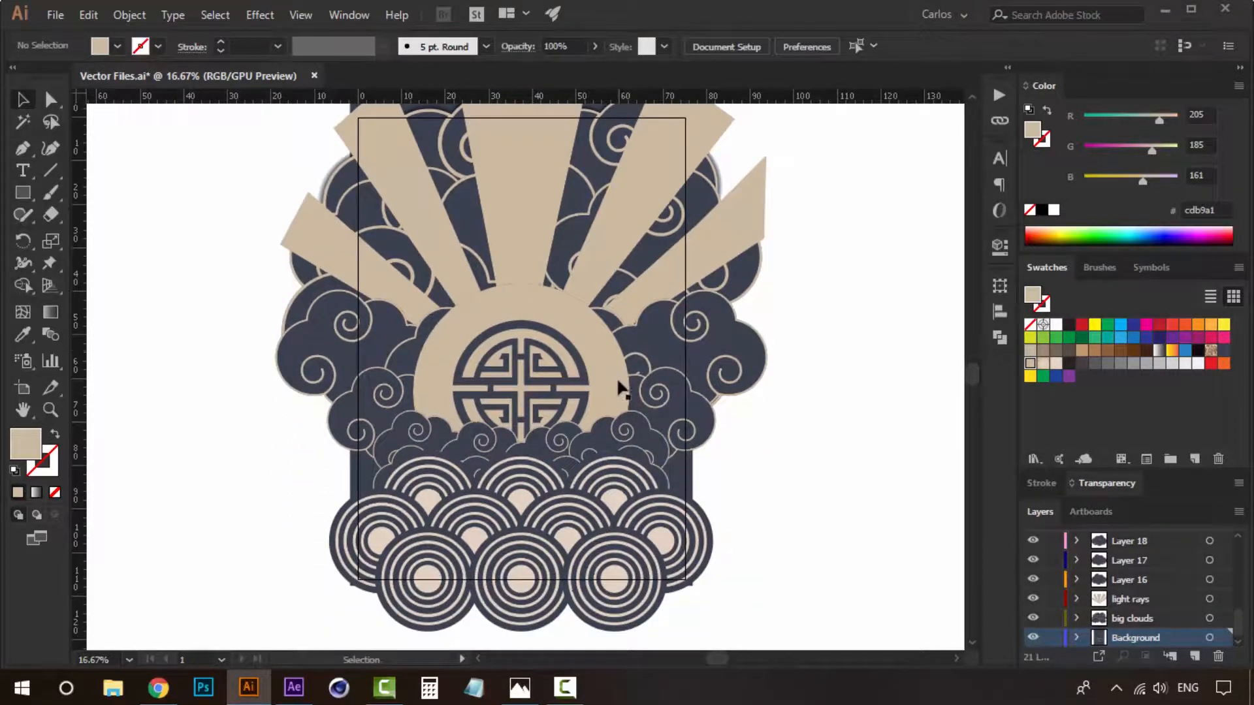
# Save the illustration file and review its layer stack from Background up to Front Circles.
pyautogui.press('a')
pyautogui.hotkey('ctrl', 's')
pyautogui.moveTo(496, 374); pyautogui.dragTo(515, 345)
pyautogui.scroll(3, 1139, 577)
pyautogui.scroll(-3, 1139, 577)
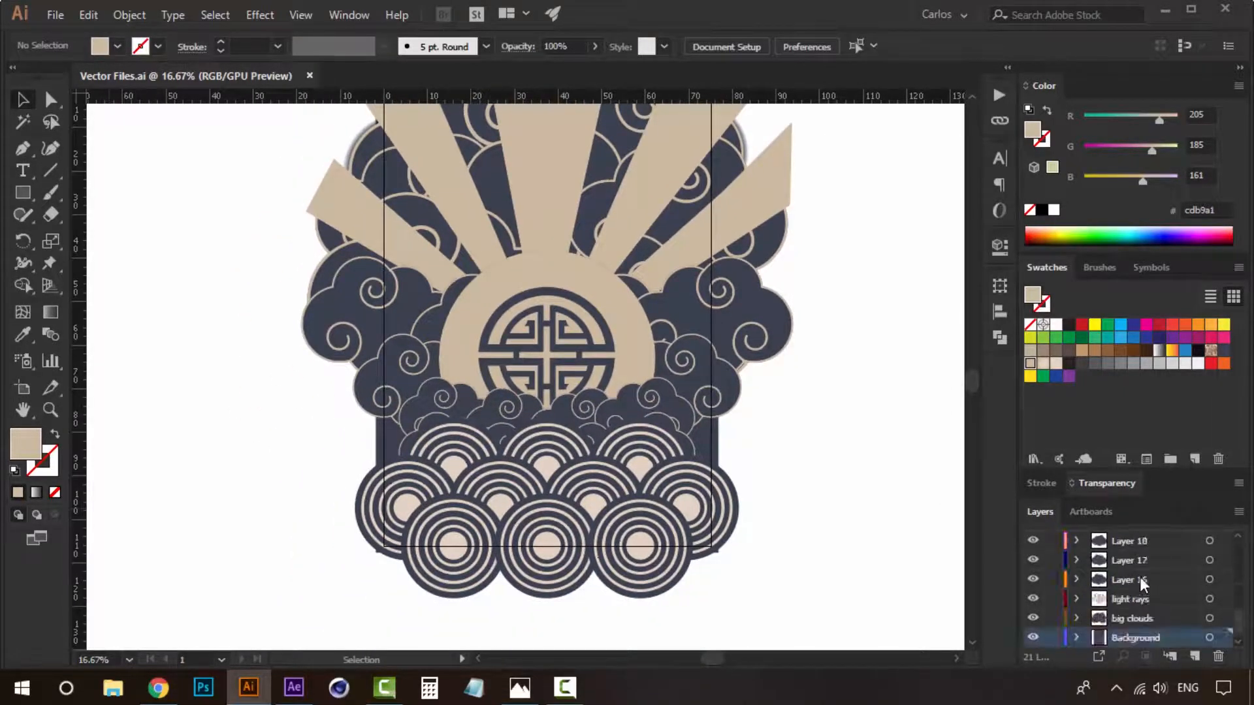
pyautogui.scroll(4, 1139, 578)
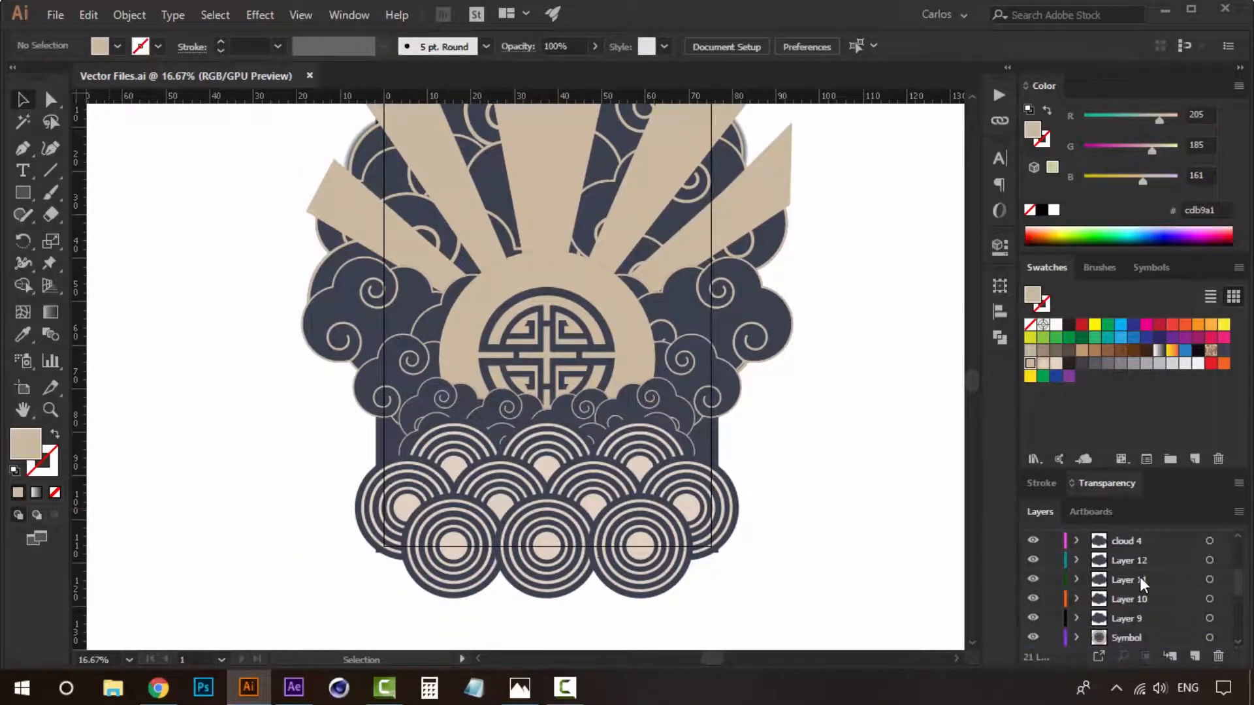
pyautogui.scroll(3, 1139, 577)
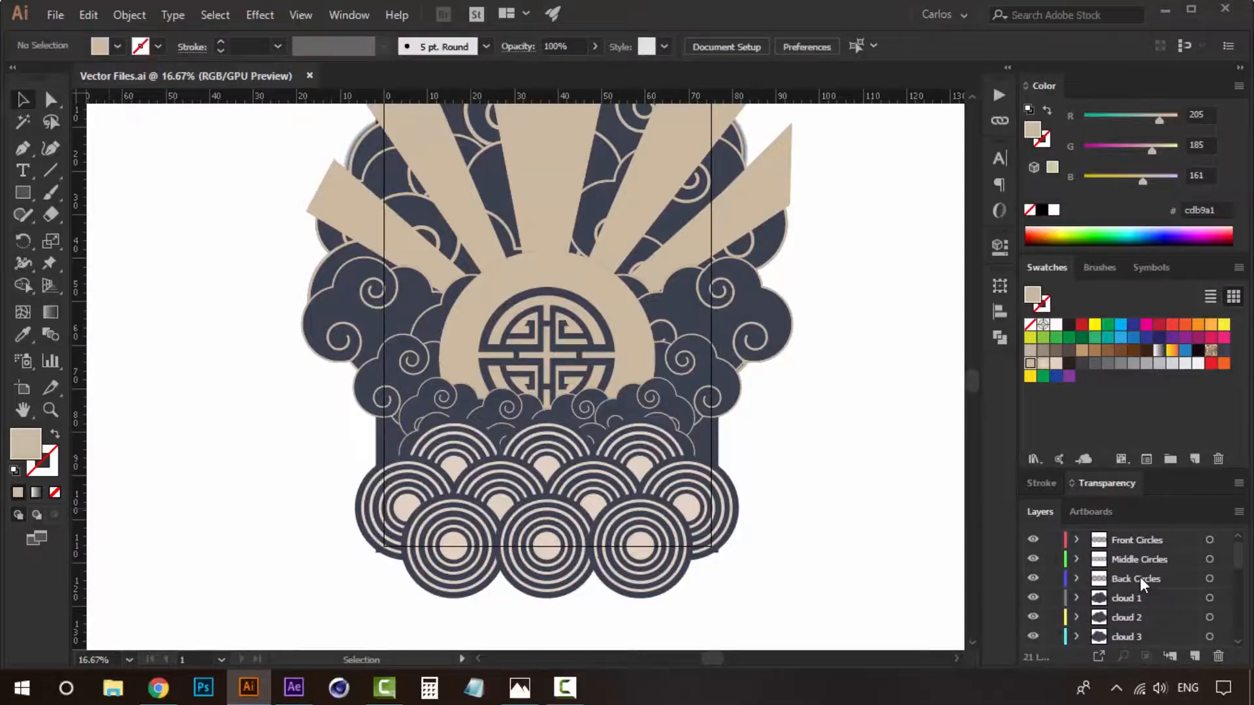
# Switch to After Effects and choose the Vector Files Illustrator document as the file to import into the project.
pyautogui.hotkey('alt', 'Tab')
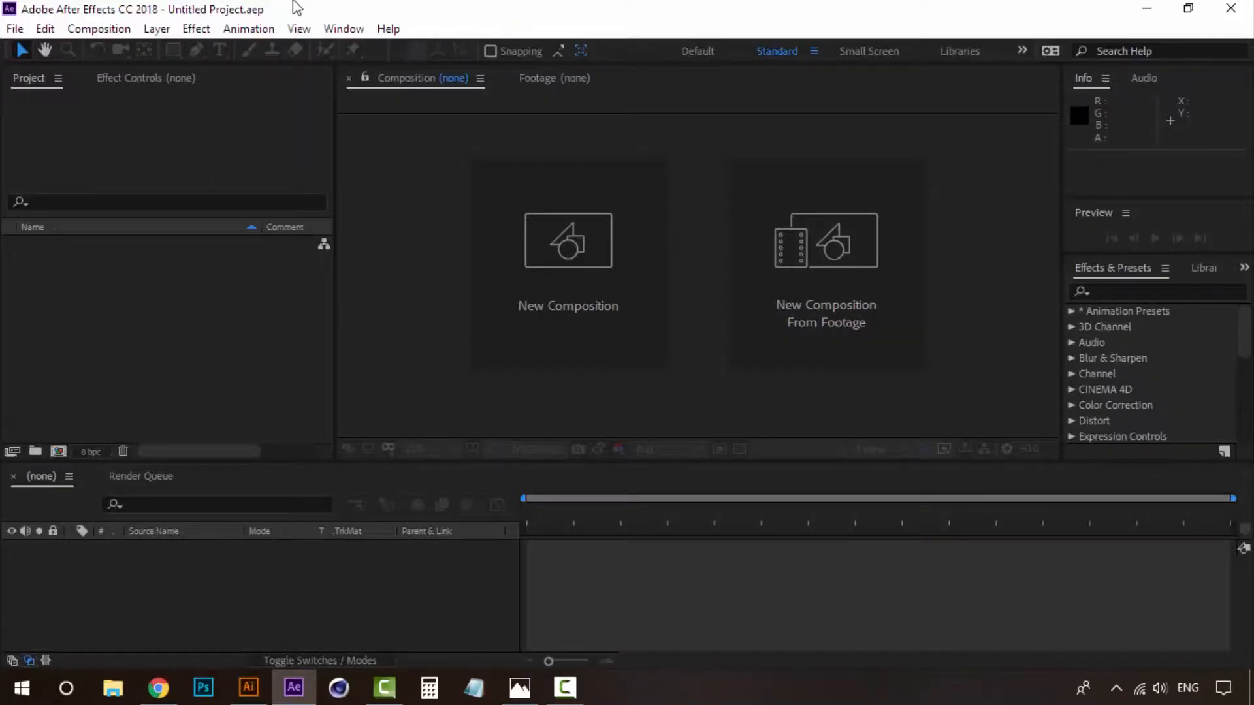
pyautogui.click(117, 305)
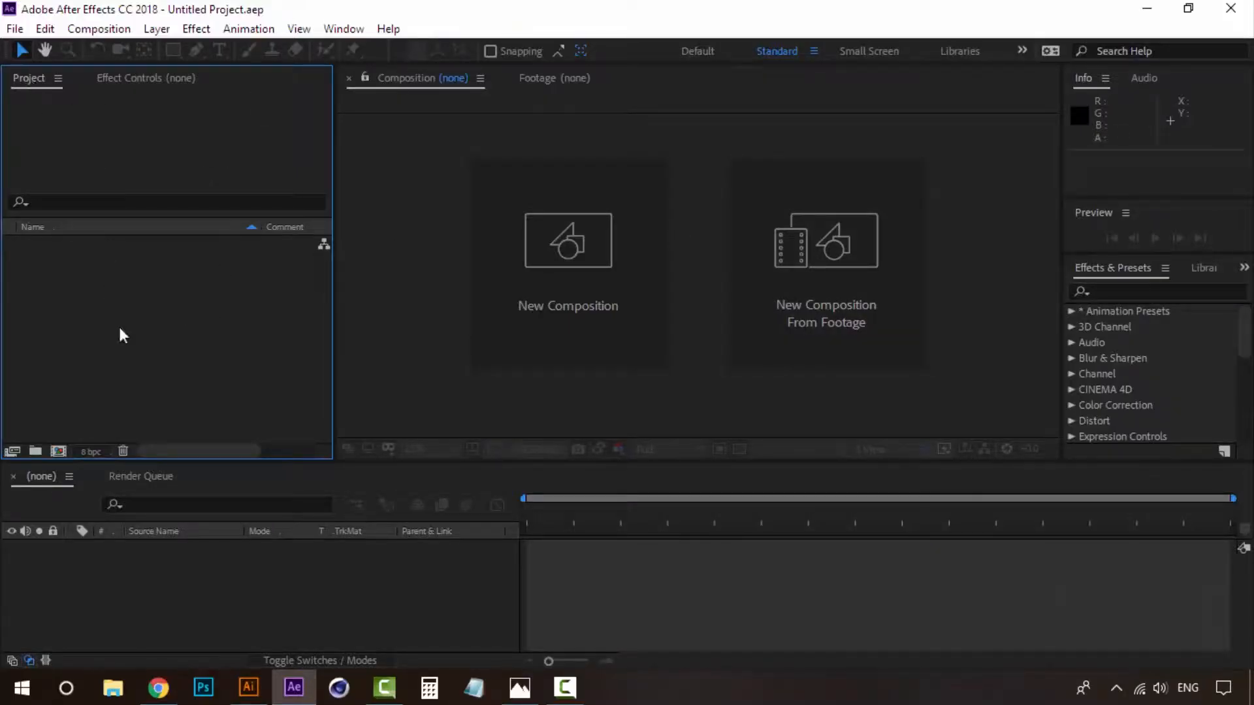
pyautogui.rightClick(99, 292)
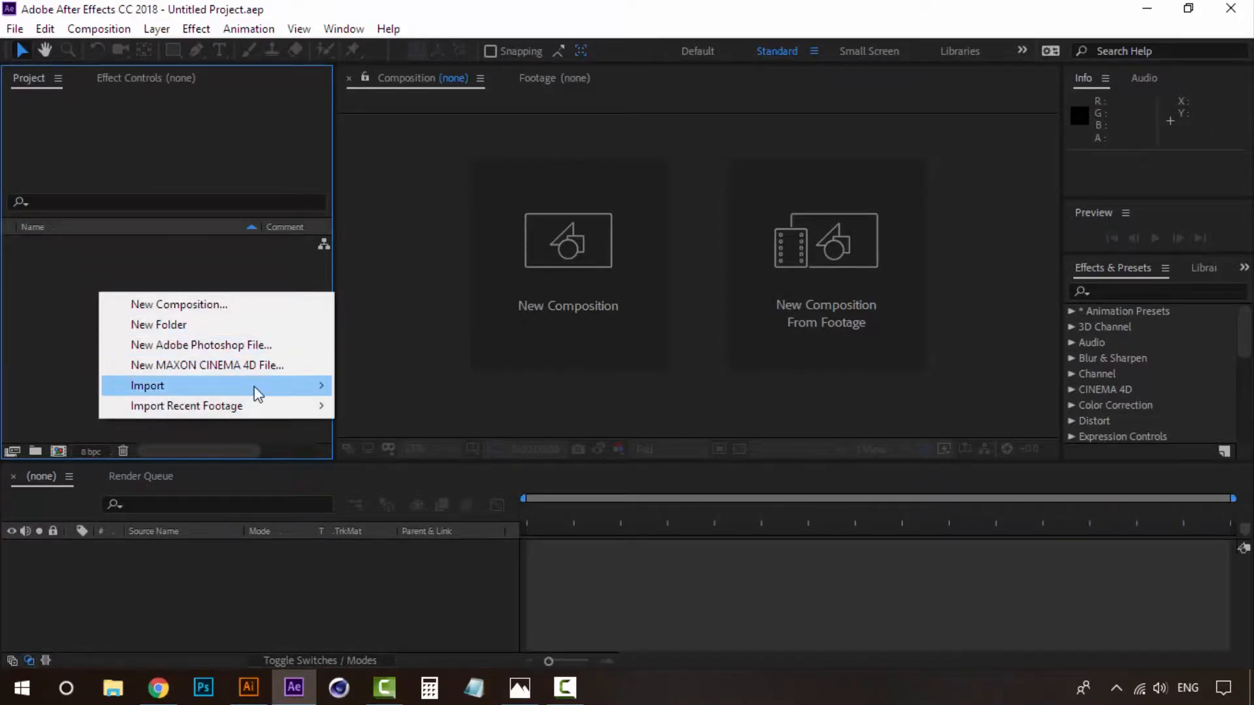
pyautogui.moveTo(254, 388)
pyautogui.click(385, 388)
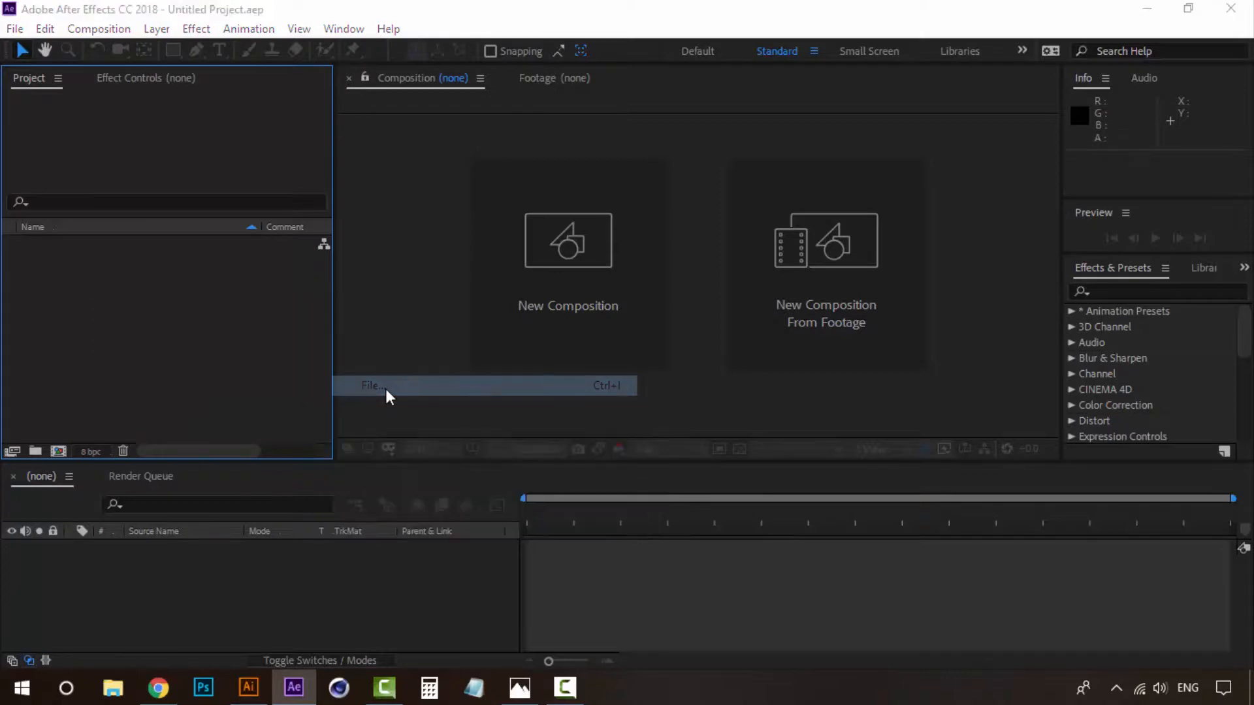
pyautogui.click(230, 175)
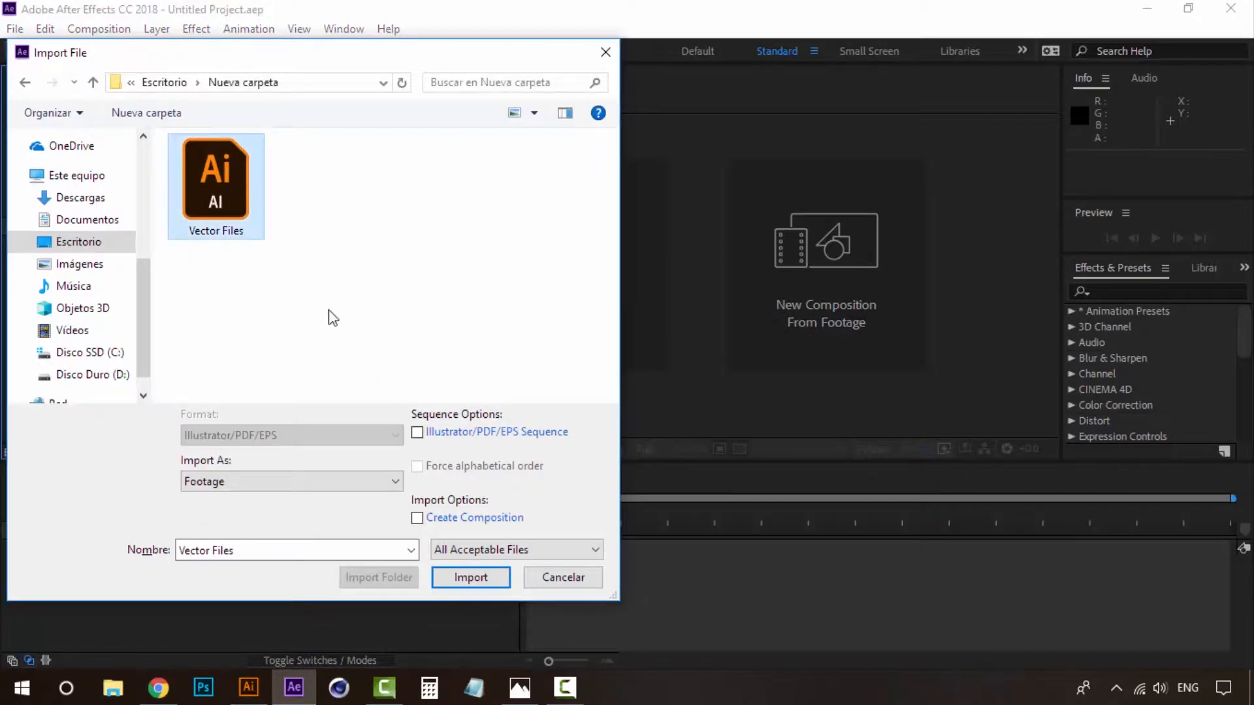
# Import the Vector Files document as Composition - Retain Layer Sizes.
pyautogui.click(263, 482)
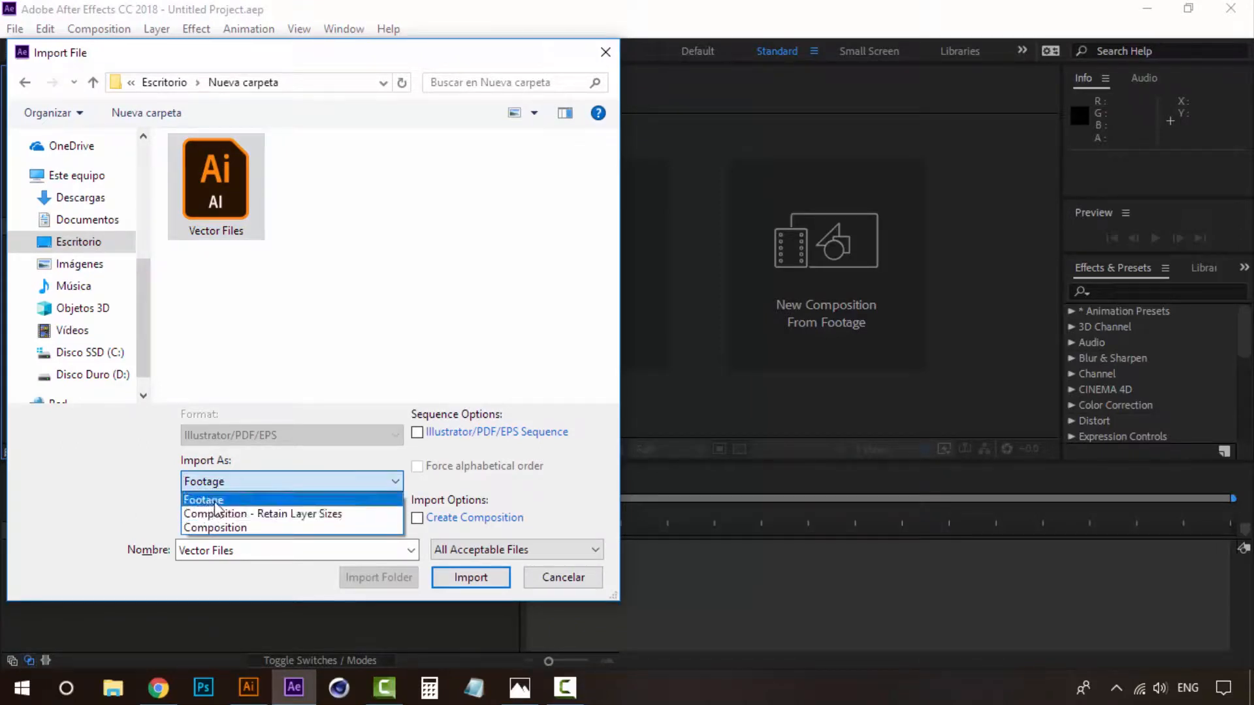
pyautogui.click(147, 456)
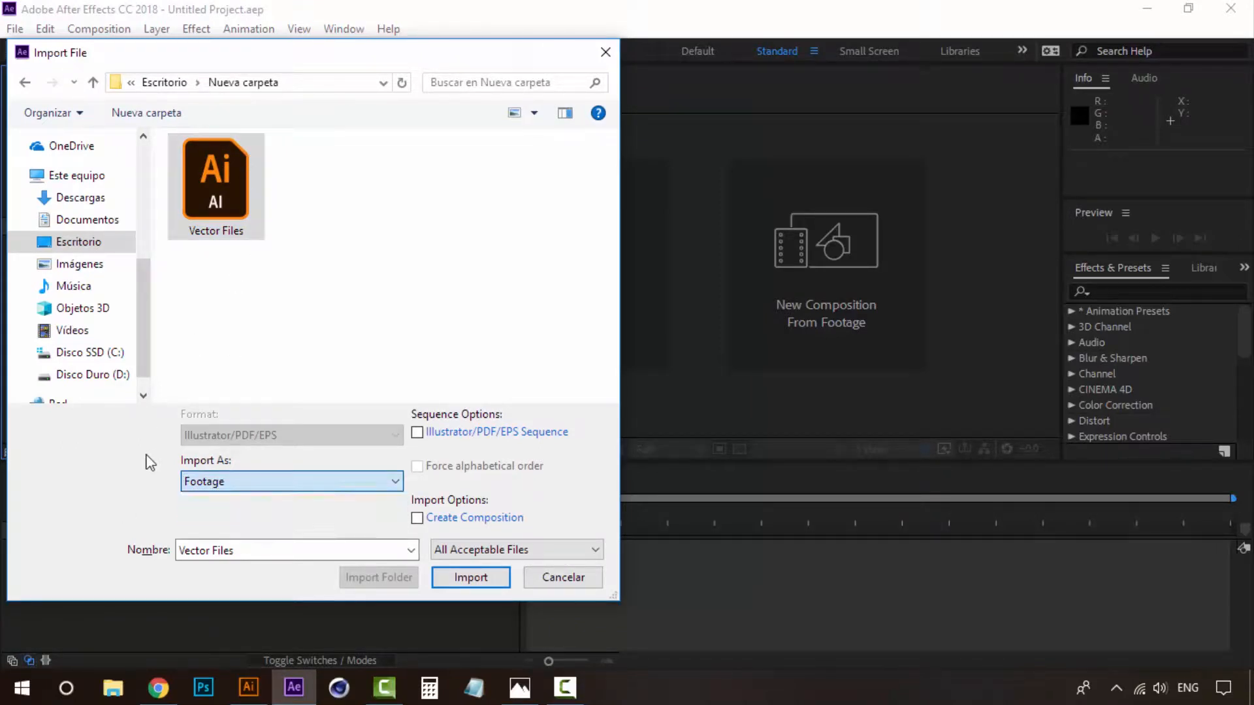
pyautogui.click(325, 481)
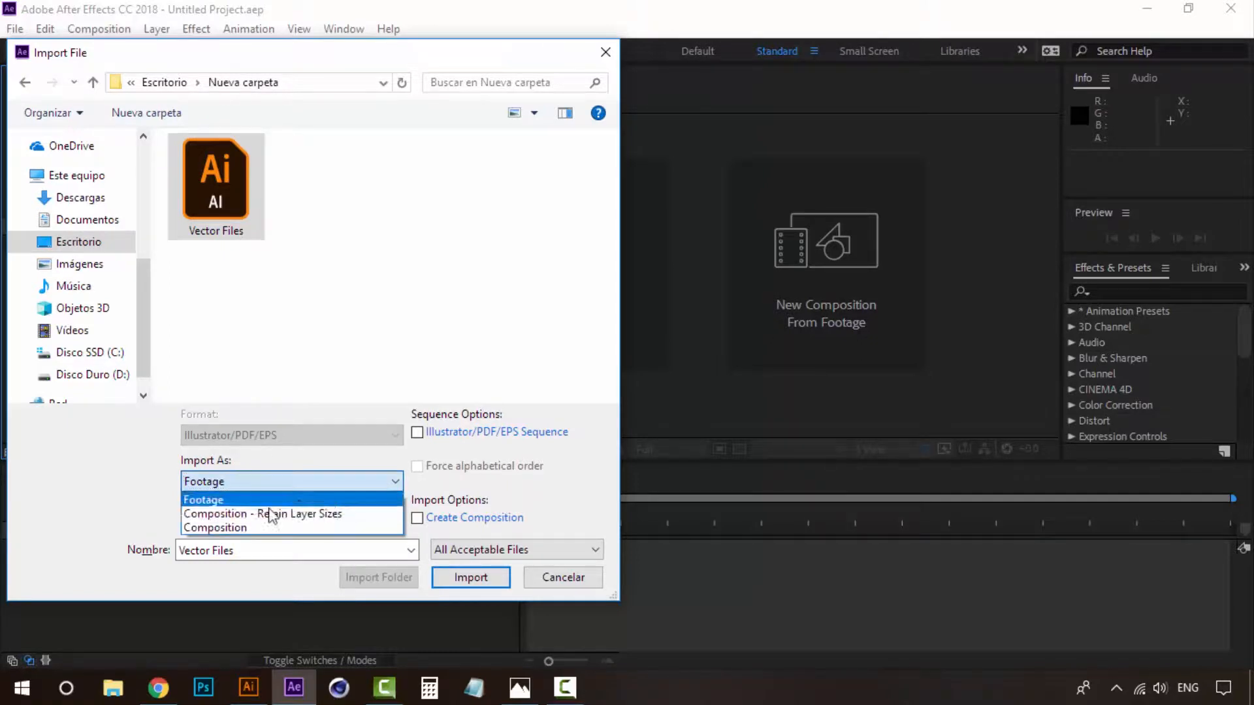
pyautogui.click(281, 514)
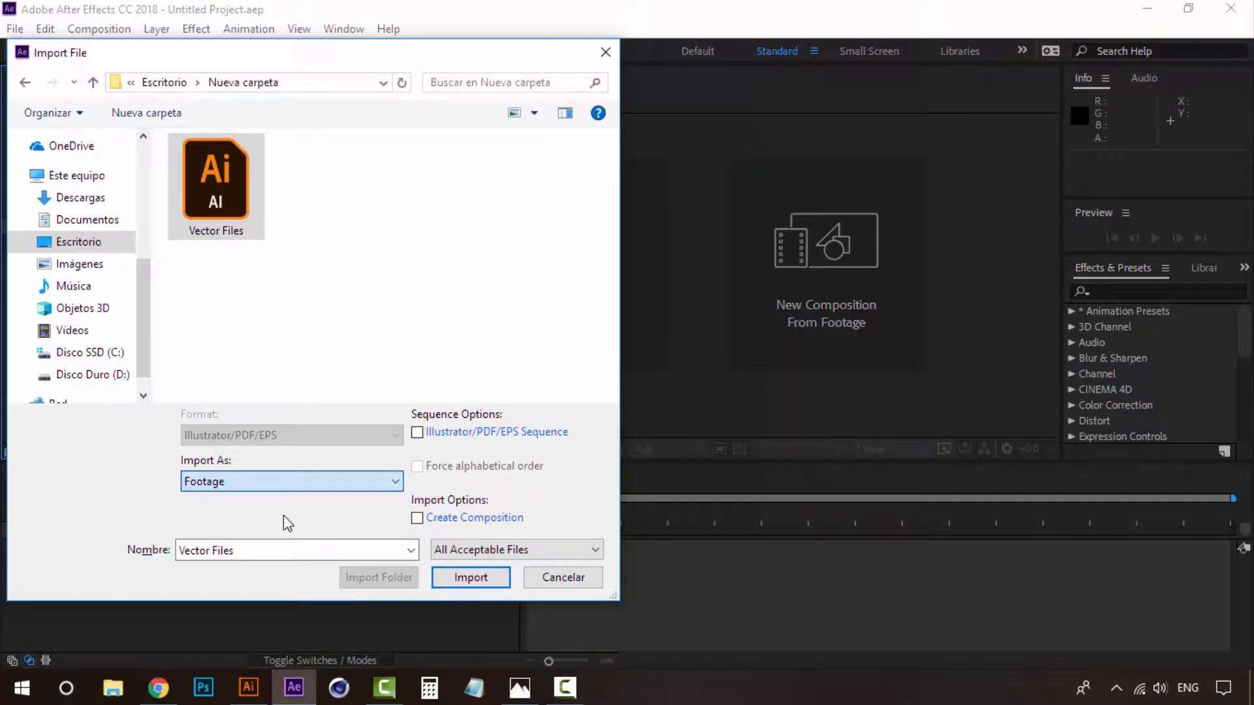
pyautogui.click(469, 578)
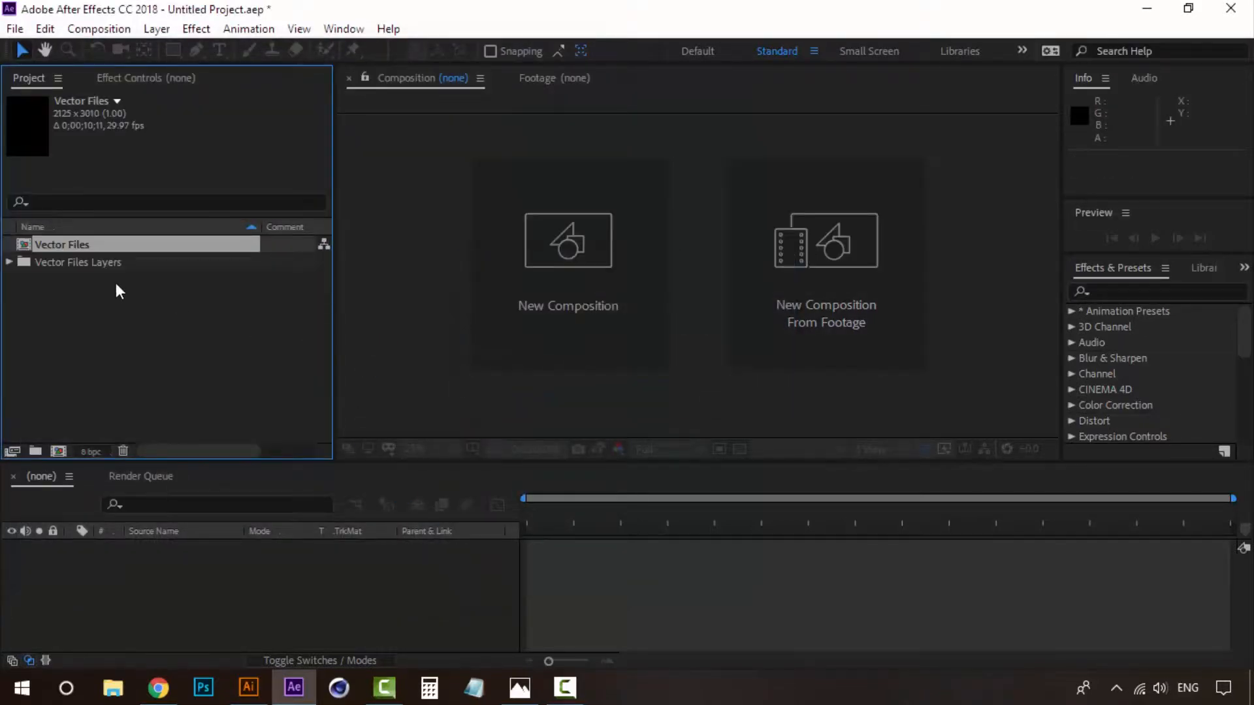
# Open the Vector Files composition and check how sharp the sun symbol's edges look up close.
pyautogui.click(115, 284)
pyautogui.click(78, 245)
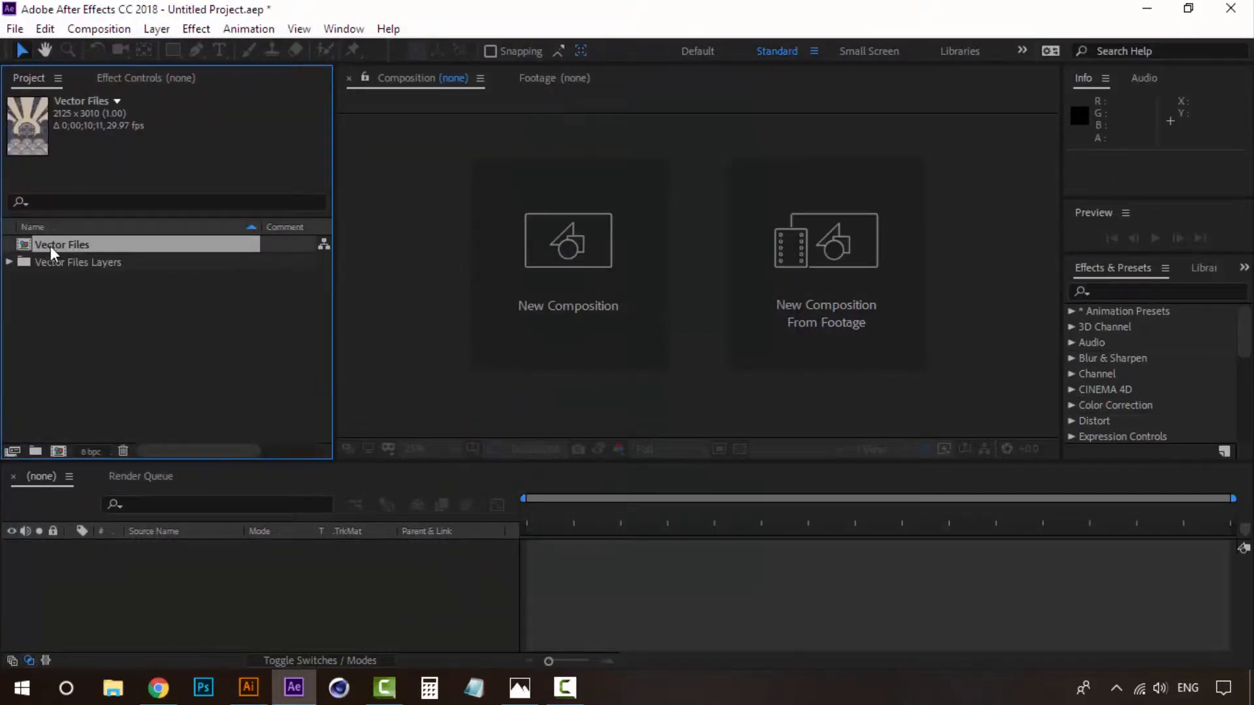
pyautogui.doubleClick(60, 246)
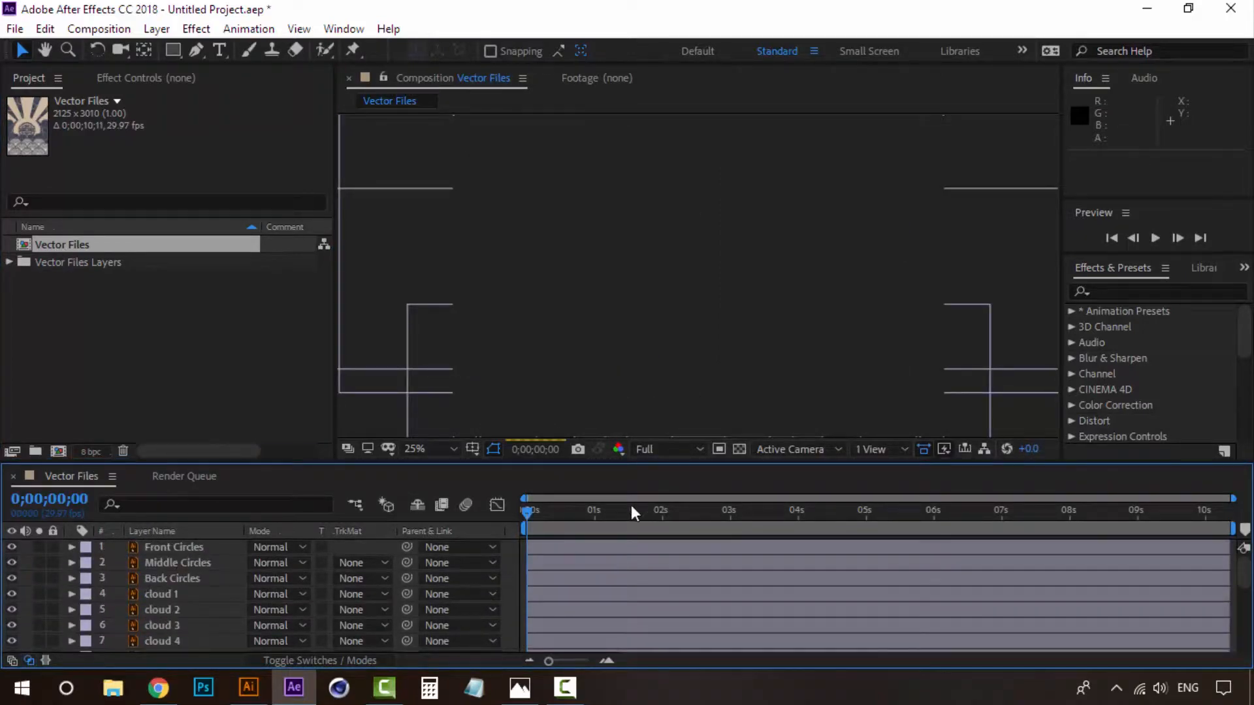
pyautogui.click(595, 510)
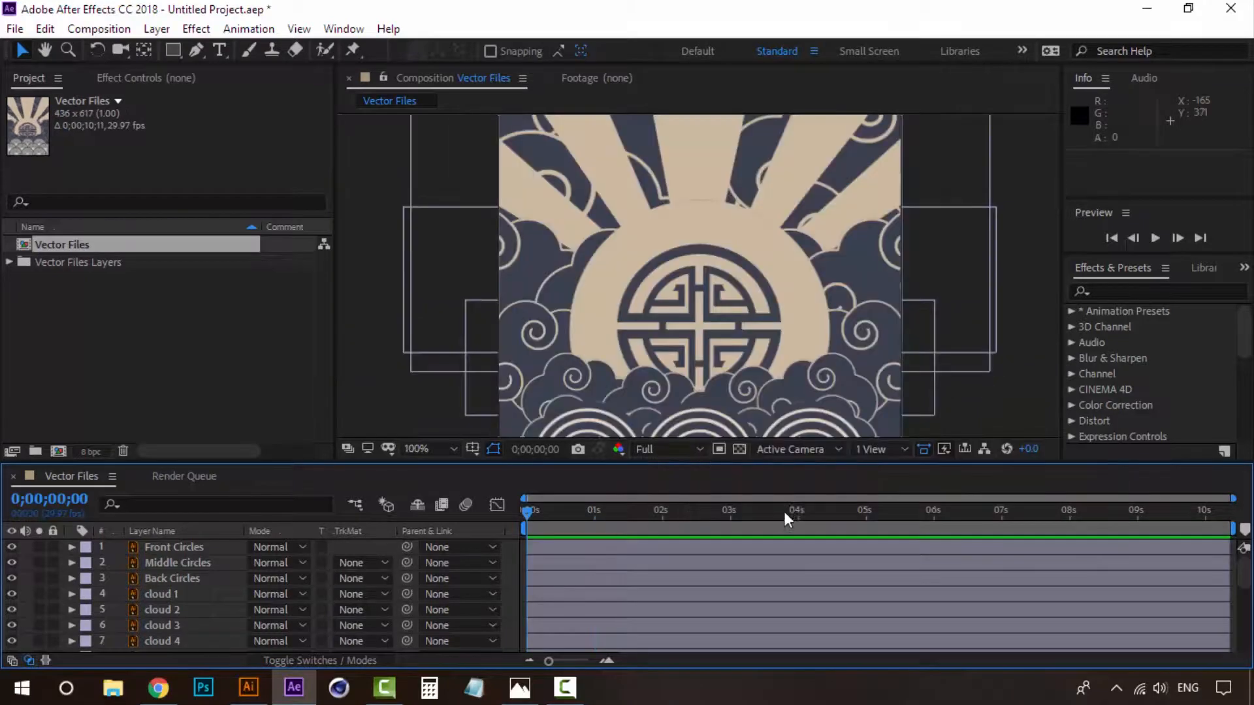
pyautogui.scroll(2, 755, 285)
pyautogui.scroll(-3, 715, 297)
pyautogui.scroll(5, 746, 335)
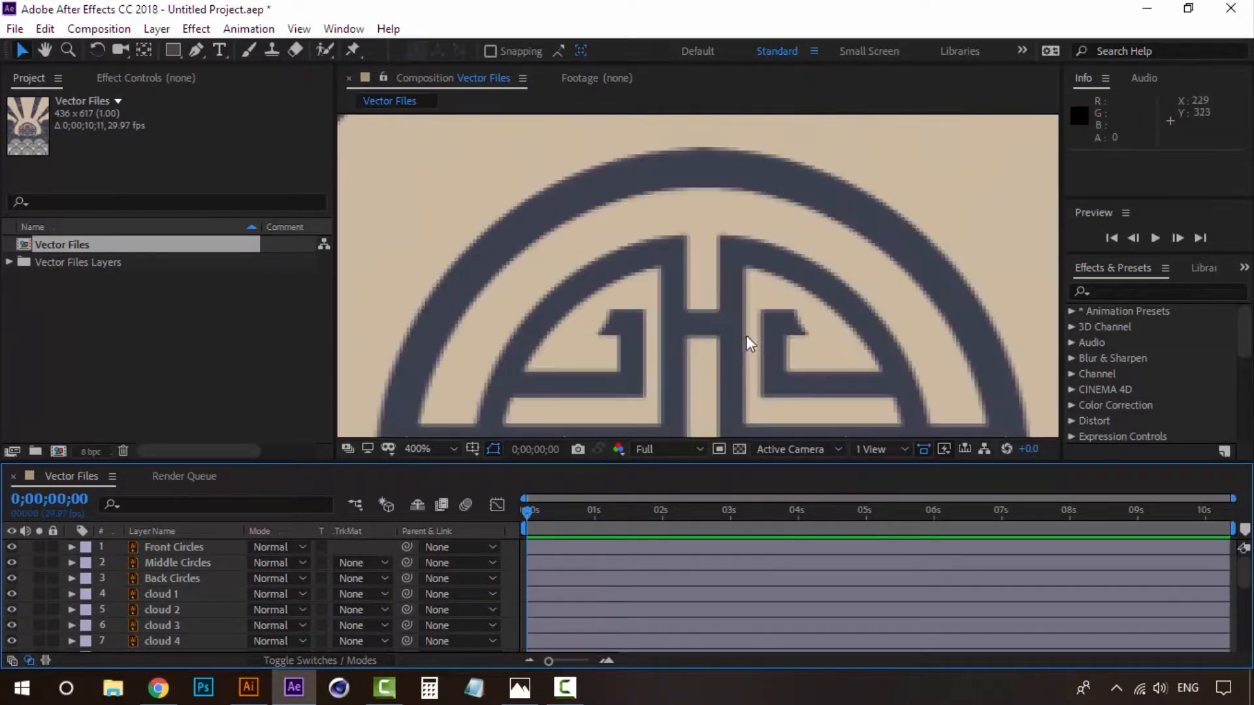
pyautogui.scroll(-4, 748, 287)
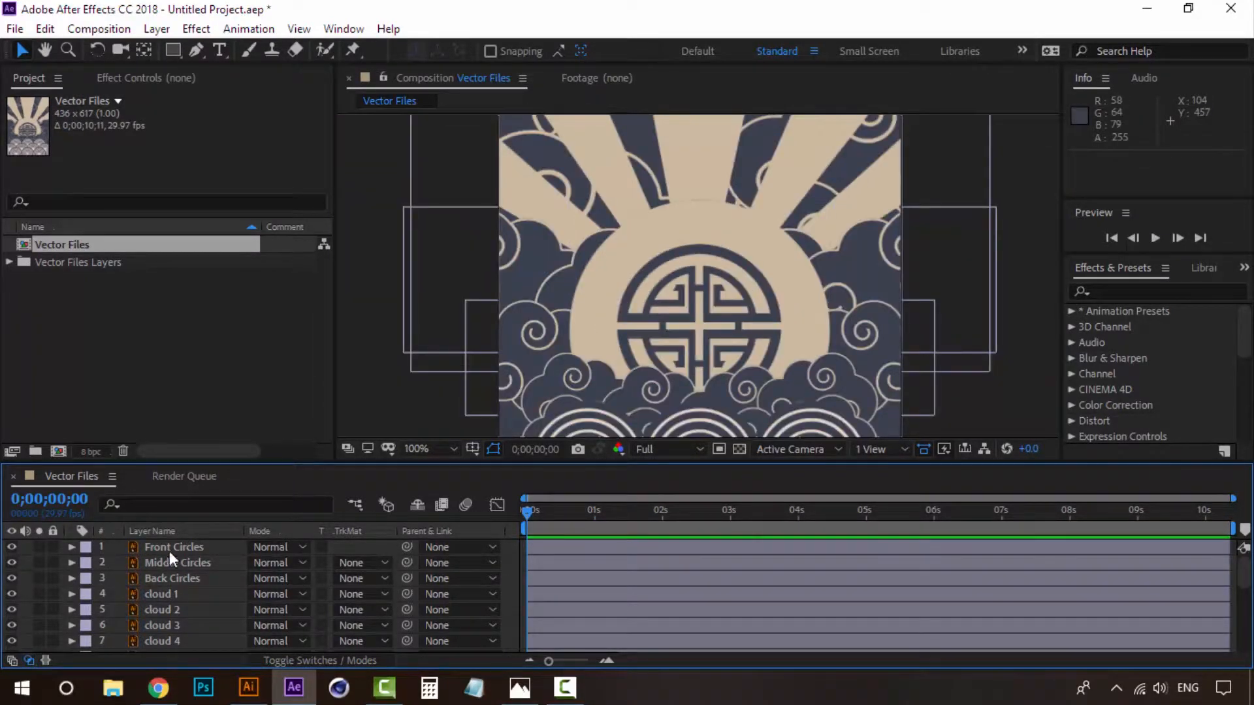
# Show the layer switches and enable continuous rasterization on every layer from Front Circles to Background.
pyautogui.click(193, 550)
pyautogui.scroll(-5, 193, 575)
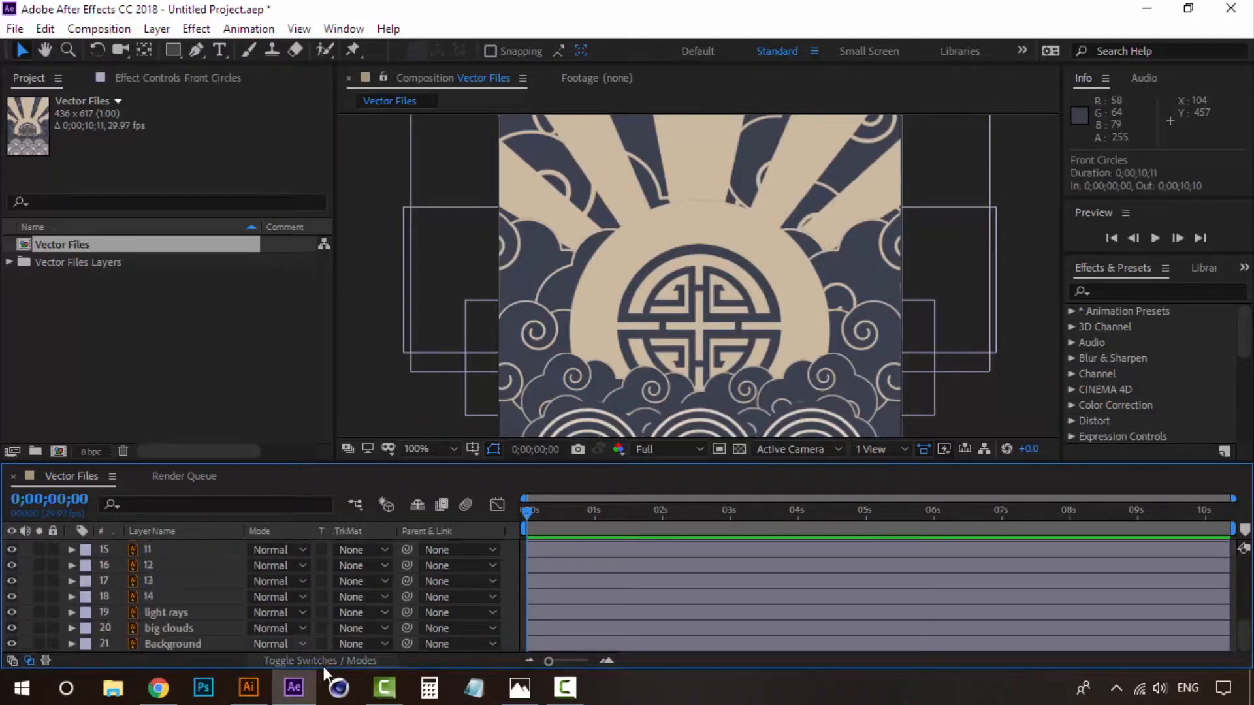
pyautogui.click(319, 660)
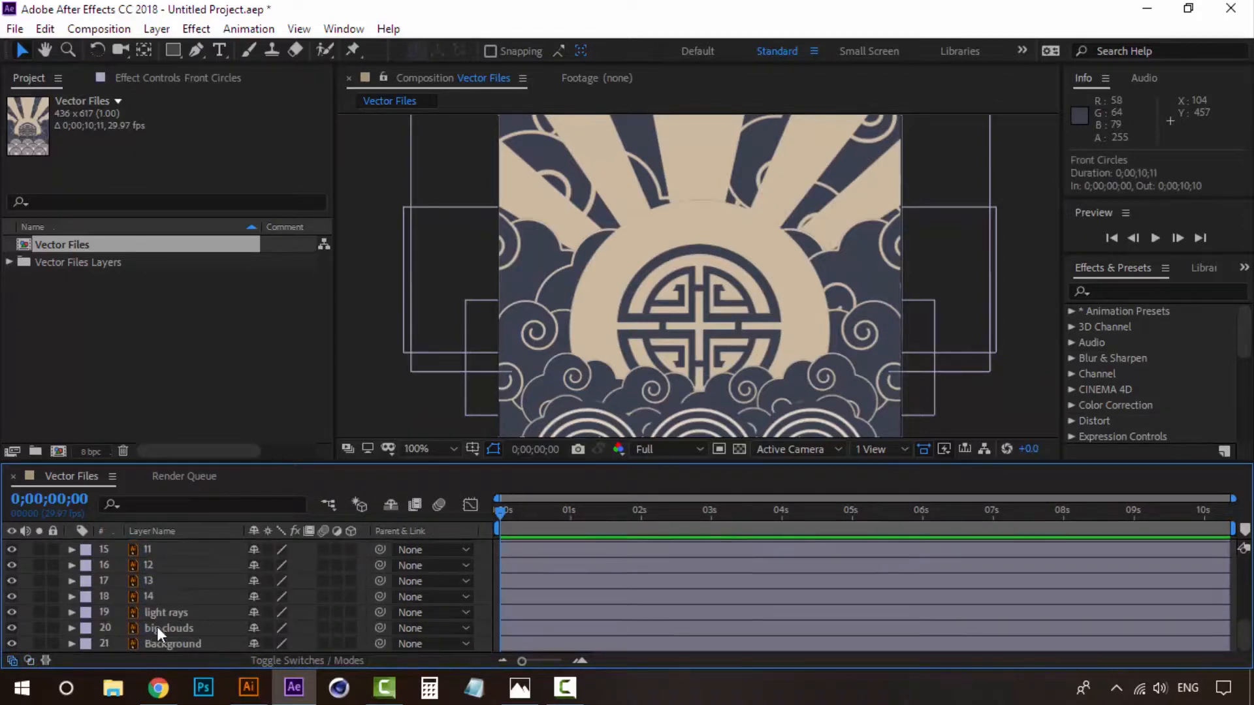
pyautogui.click(174, 647)
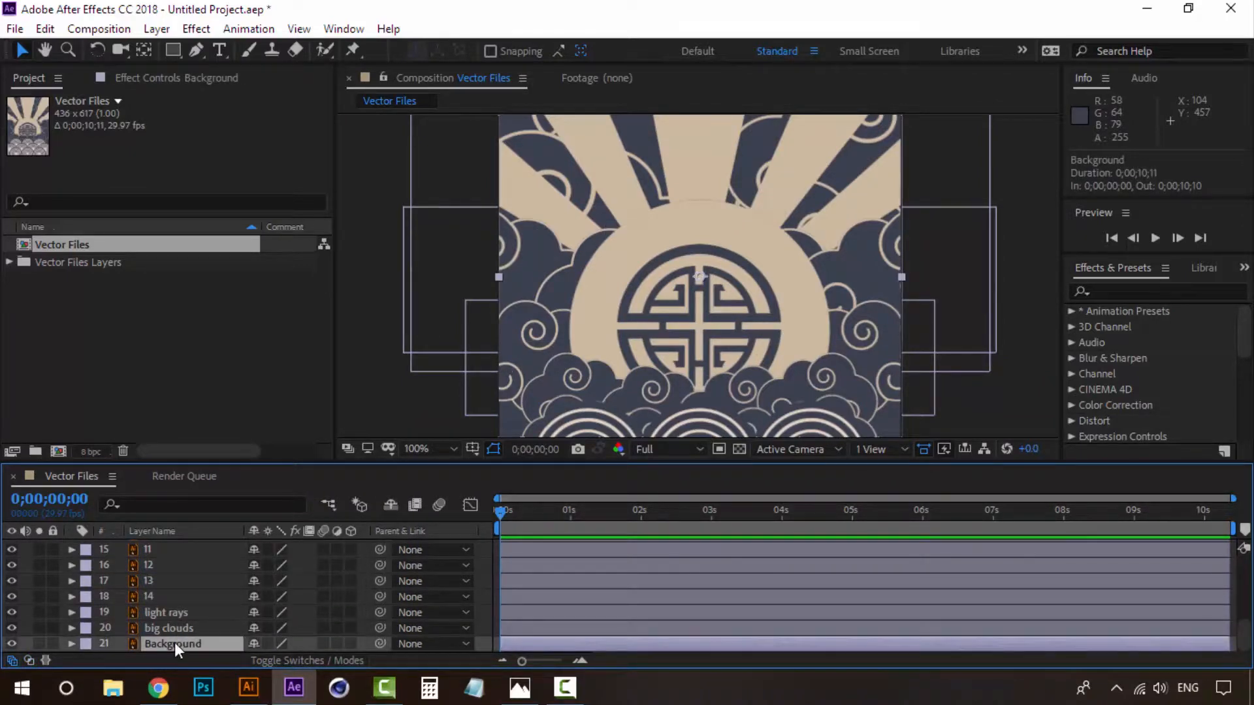
pyautogui.scroll(5, 174, 642)
pyautogui.keyDown('shift'); pyautogui.click(163, 552); pyautogui.keyUp('shift')
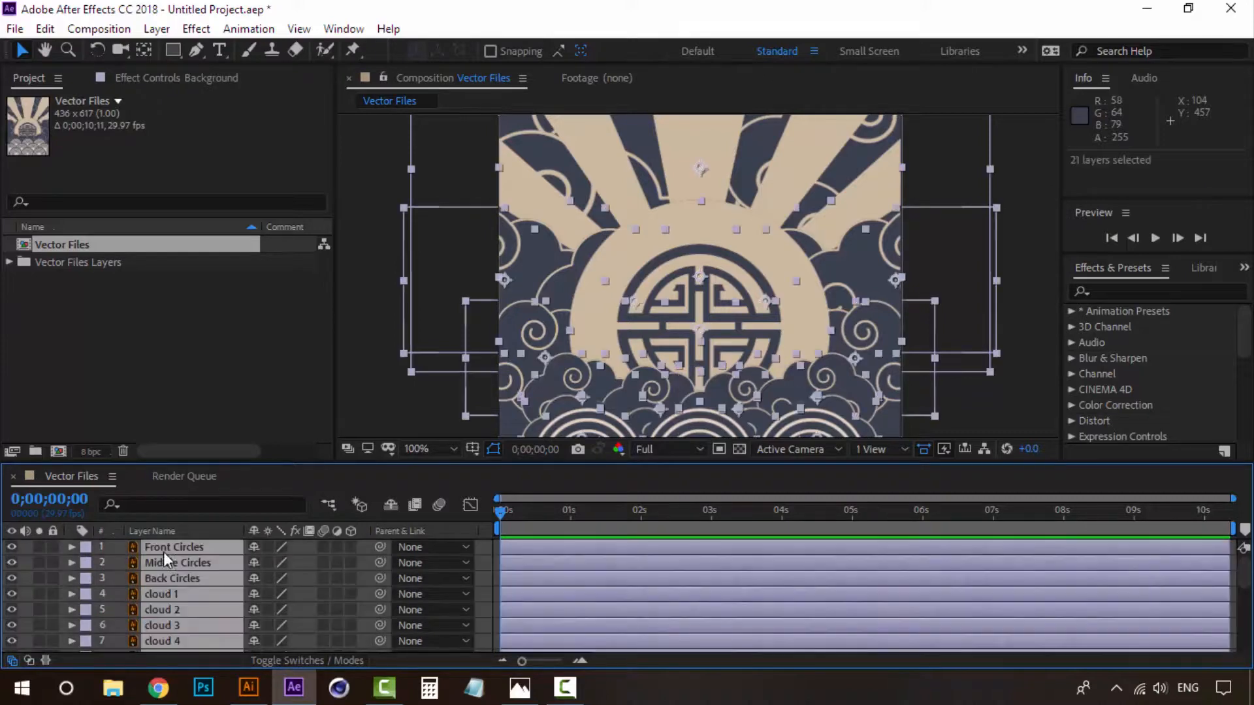
pyautogui.click(269, 546)
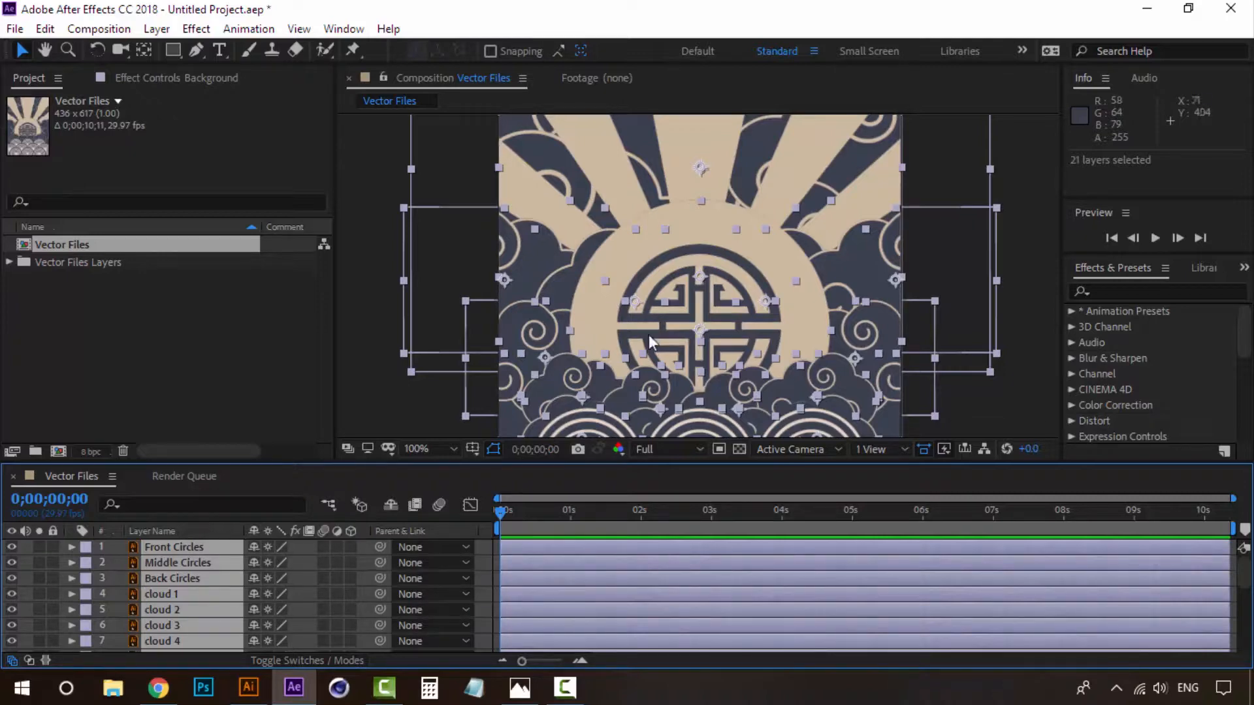
# Deselect the layers and examine the sun symbol's edges up close again.
pyautogui.click(992, 396)
pyautogui.press('z')
pyautogui.click(698, 257)
pyautogui.click(698, 282)
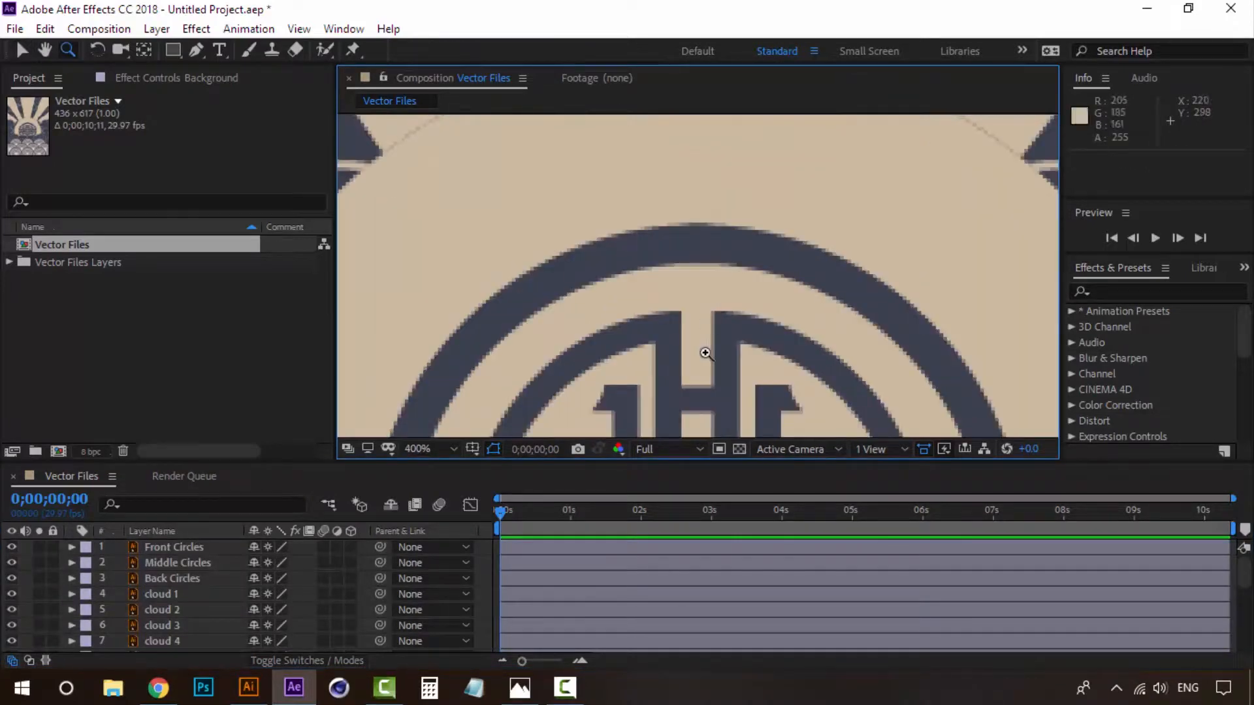
pyautogui.scroll(-5, 672, 316)
pyautogui.scroll(1, 672, 305)
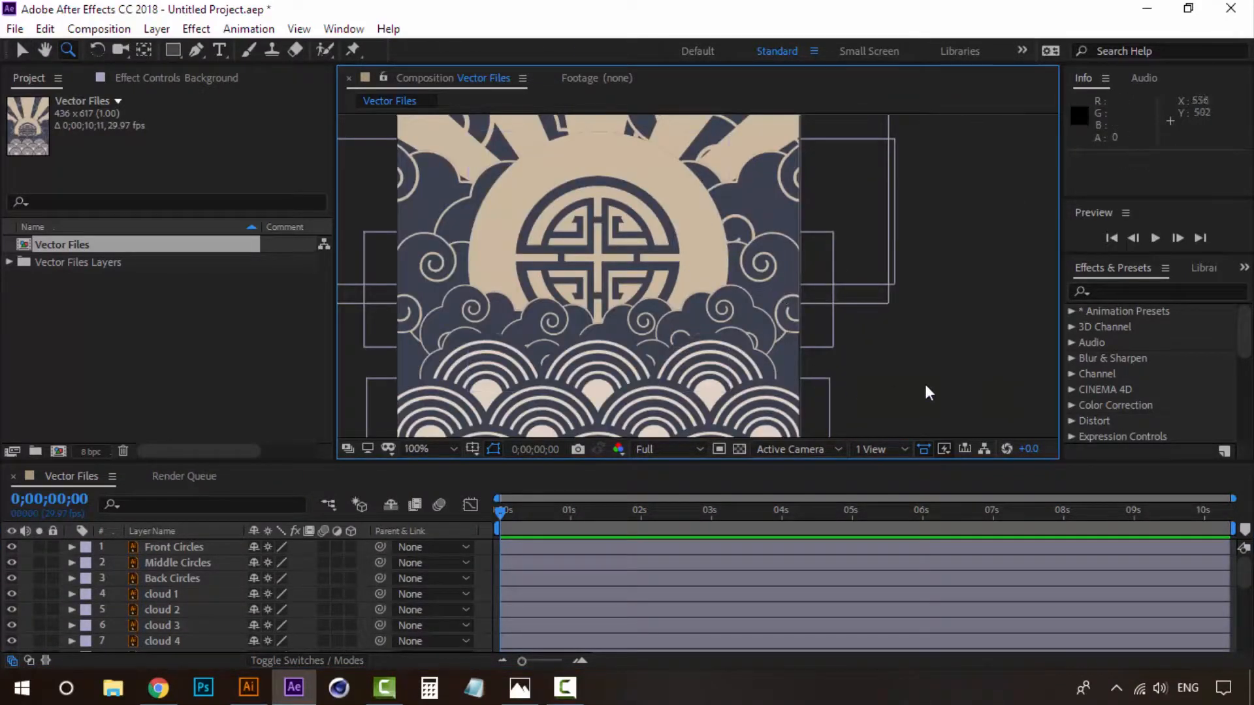
# Try moving the Middle Circles and Front Circles artwork in the composition, undoing each move.
pyautogui.press('v')
pyautogui.moveTo(679, 392); pyautogui.dragTo(671, 294)
pyautogui.click(672, 294)
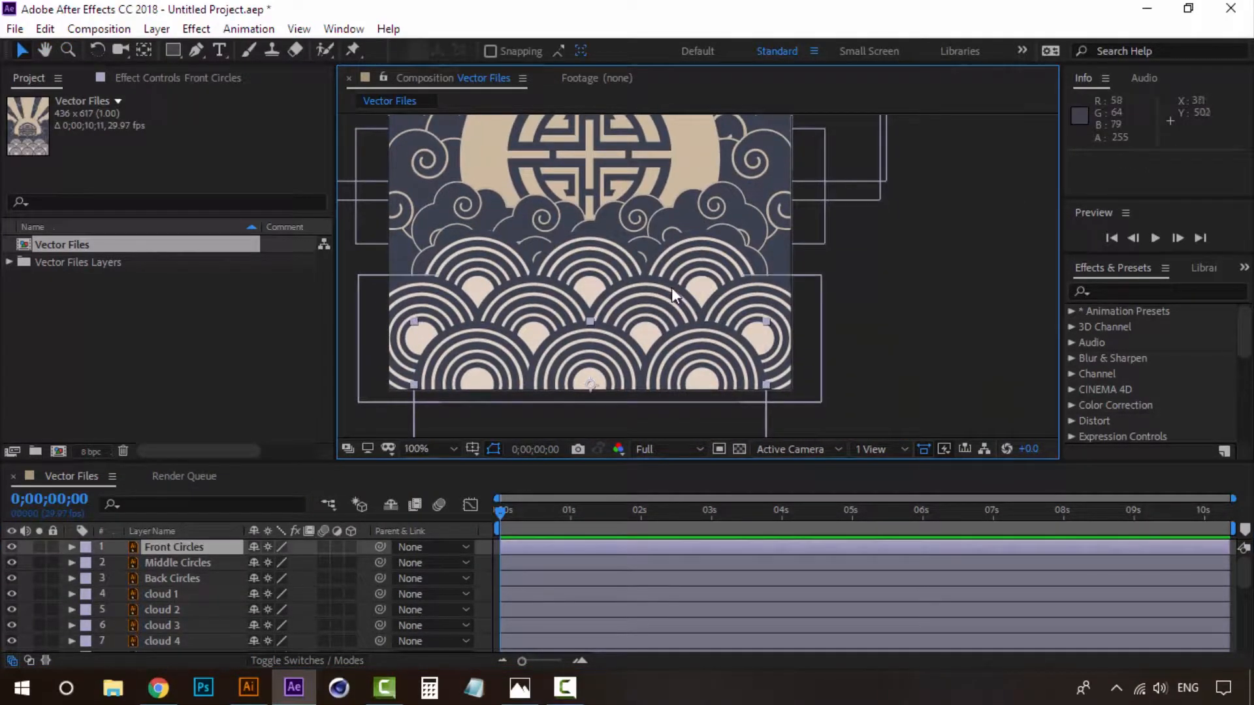
pyautogui.click(649, 300)
pyautogui.moveTo(776, 320); pyautogui.dragTo(704, 304)
pyautogui.hotkey('ctrl', 'z')
pyautogui.click(936, 357)
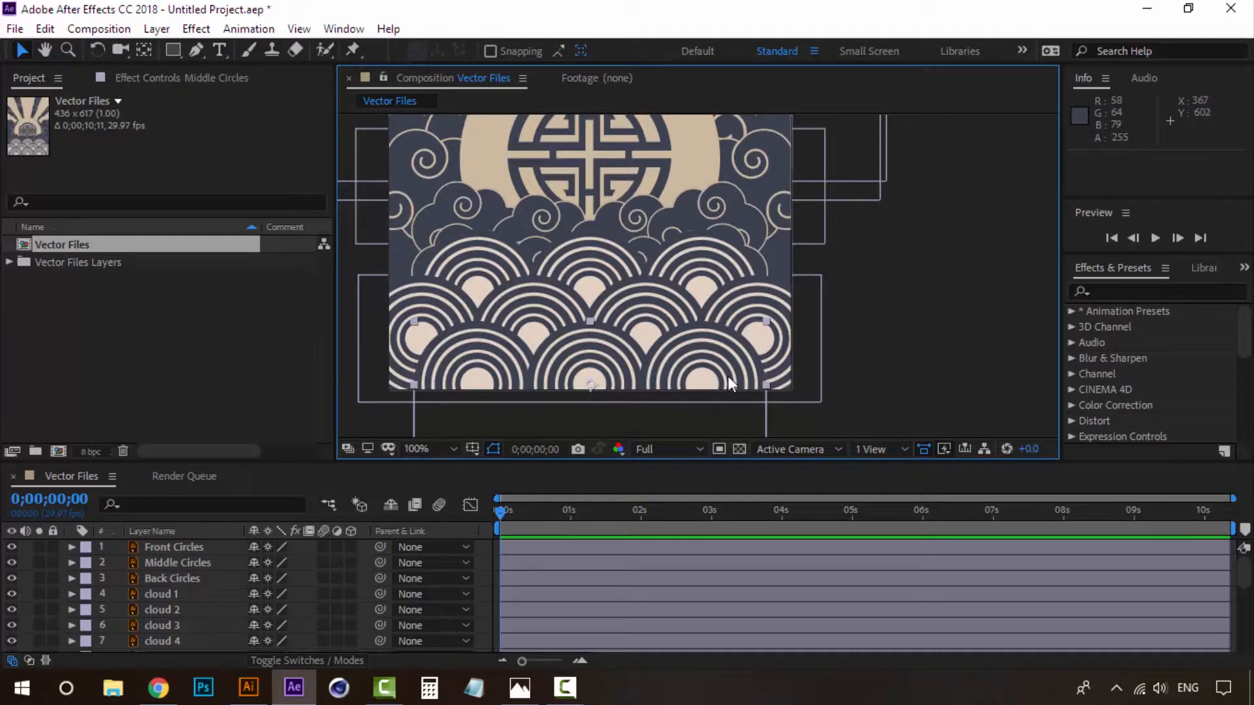
pyautogui.moveTo(727, 377); pyautogui.dragTo(736, 353)
pyautogui.hotkey('ctrl', 'z')
pyautogui.click(853, 320)
# Try moving the Back Circles artwork, undo it, and check the Middle Circles and Front Circles layers by selecting each.
pyautogui.click(709, 252)
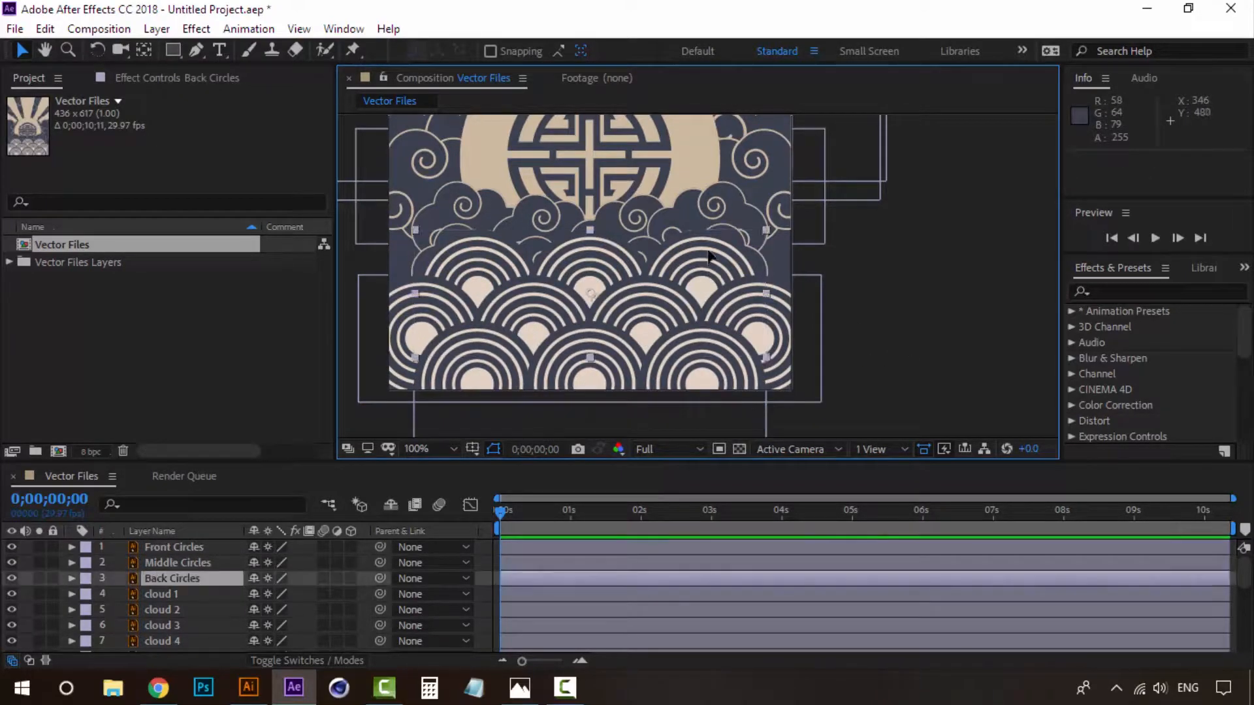
pyautogui.moveTo(709, 252); pyautogui.dragTo(712, 261)
pyautogui.hotkey('ctrl', 'z')
pyautogui.click(806, 296)
pyautogui.click(768, 314)
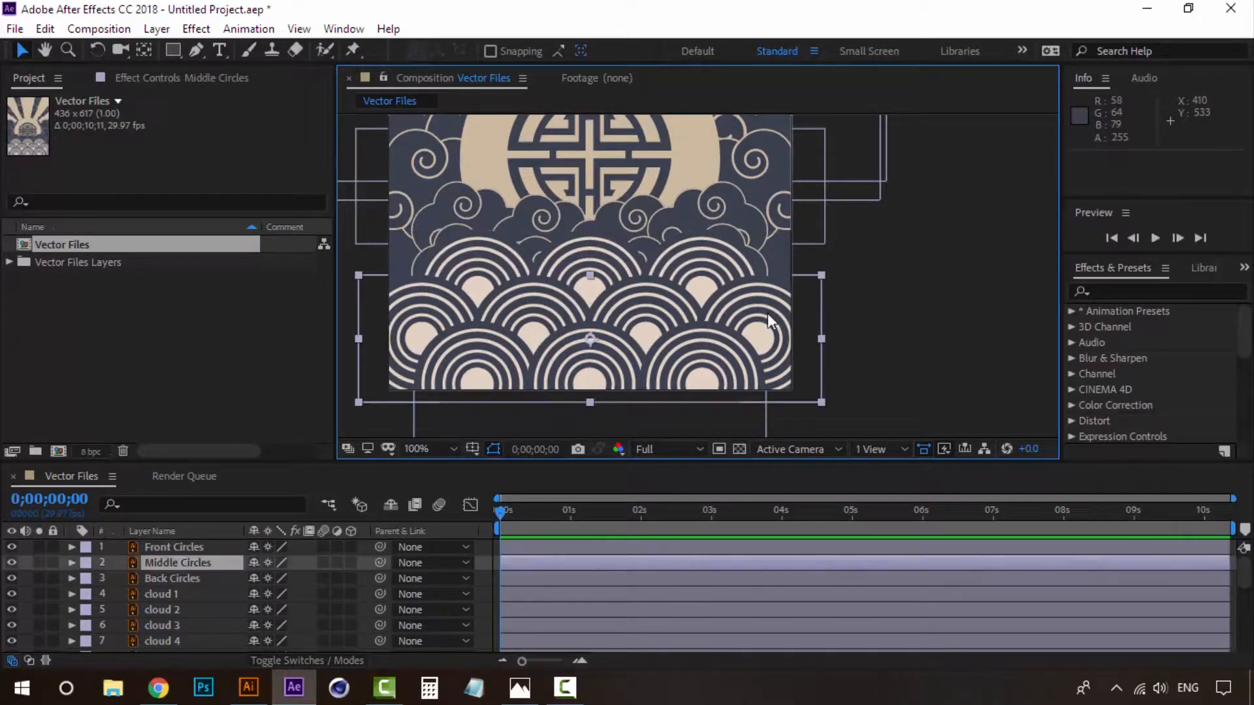
pyautogui.click(908, 310)
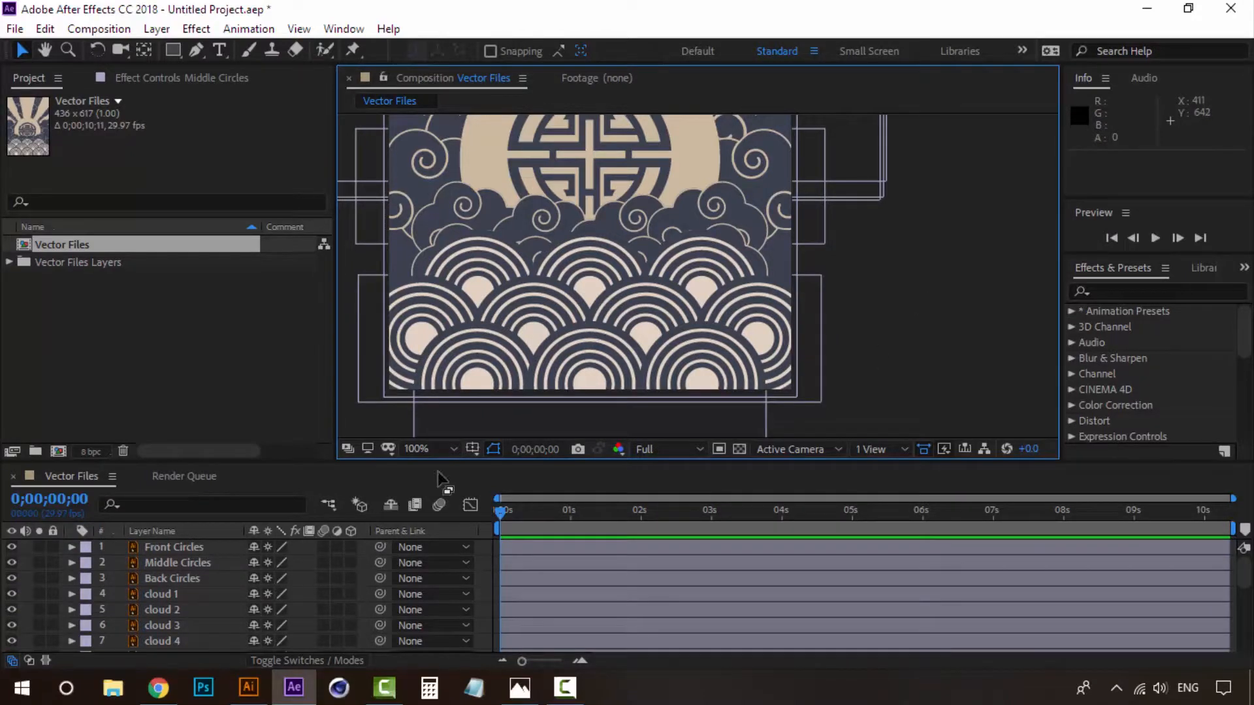
pyautogui.click(179, 553)
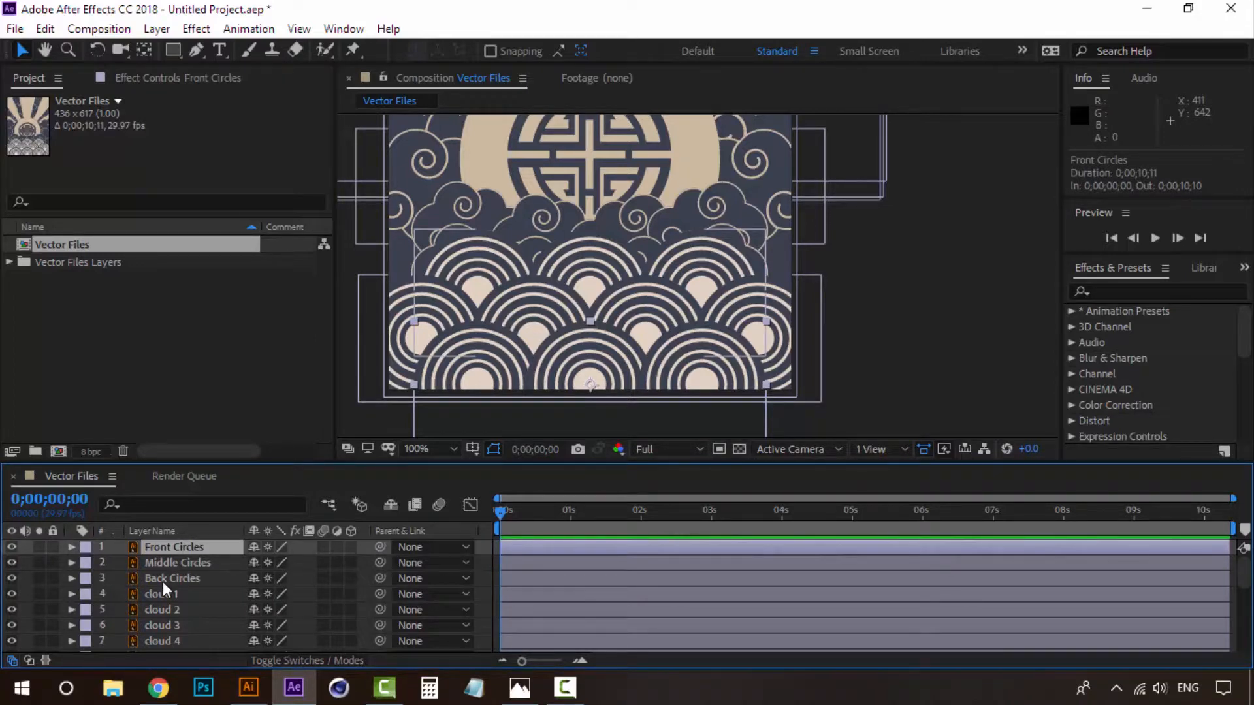
pyautogui.click(959, 332)
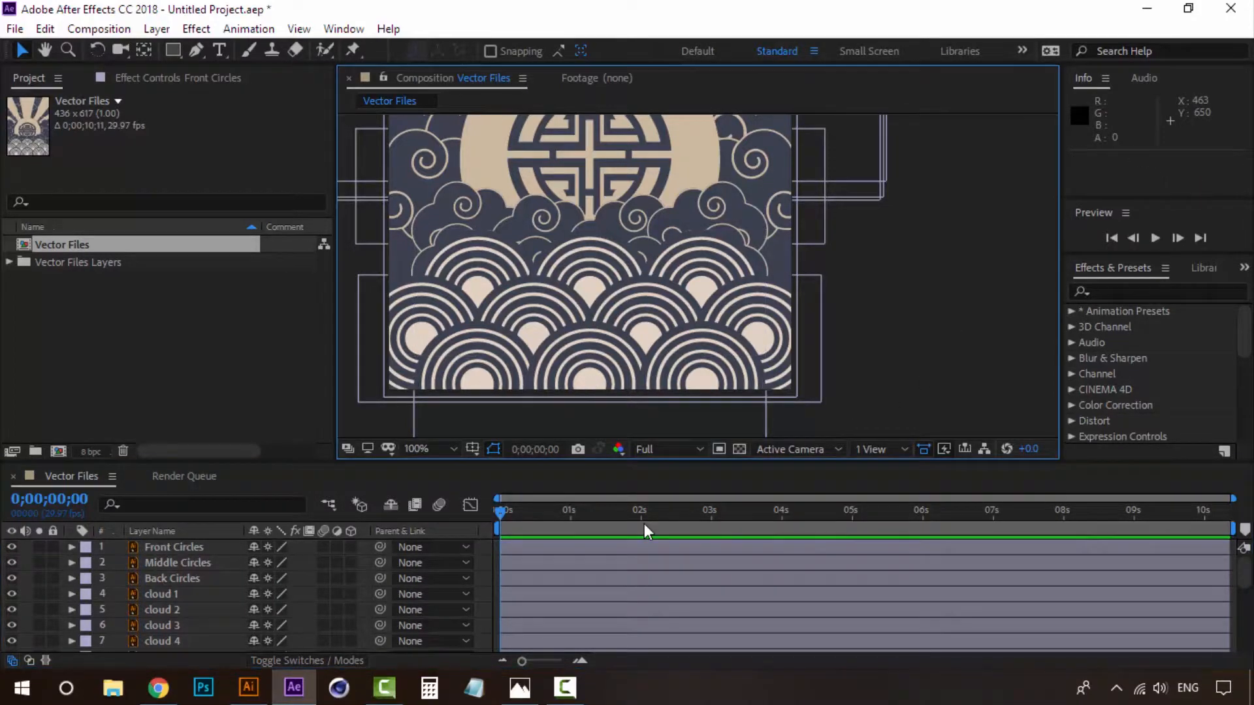
# End the work area at 4 seconds and trim the composition to the work area.
pyautogui.moveTo(580, 515); pyautogui.dragTo(782, 511)
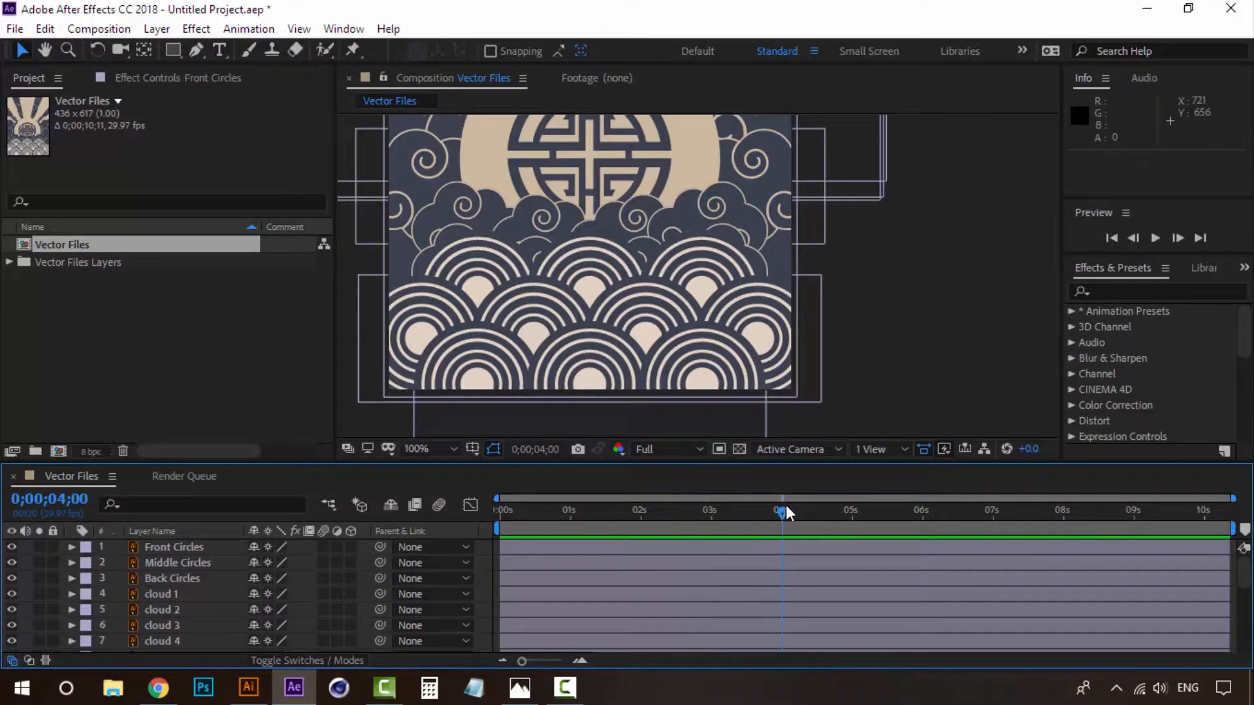
pyautogui.press('n')
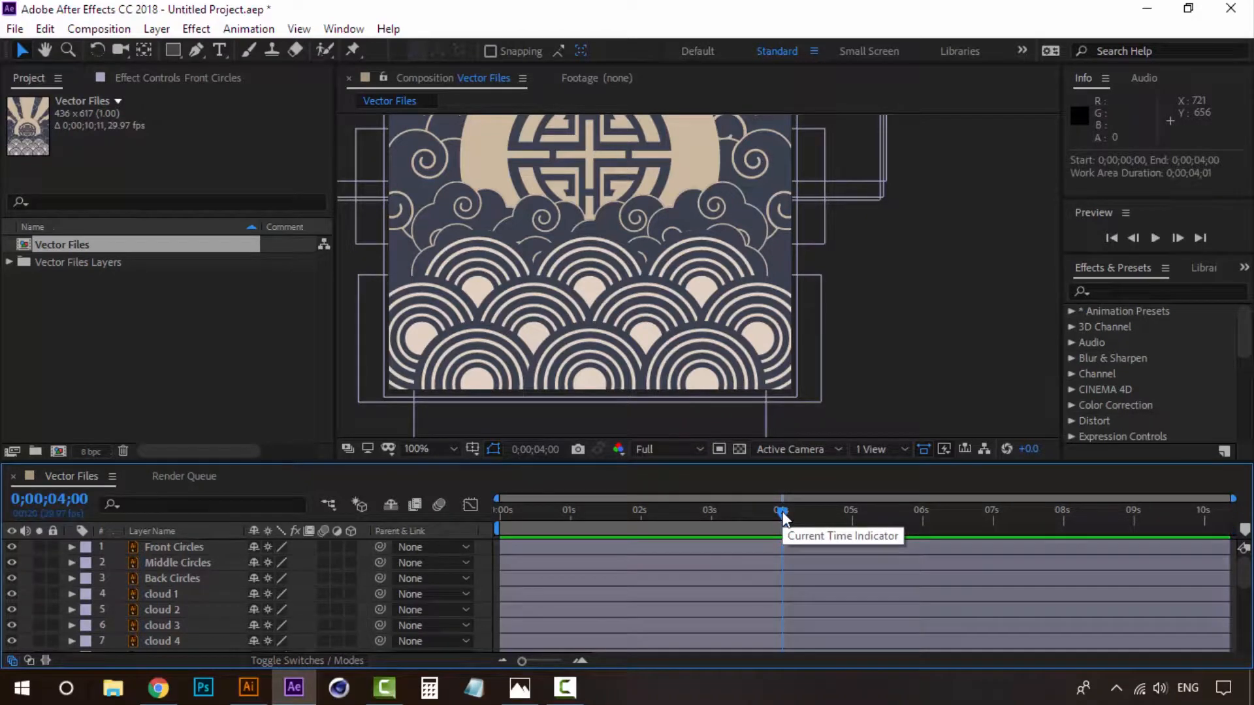
pyautogui.rightClick(776, 528)
pyautogui.click(844, 584)
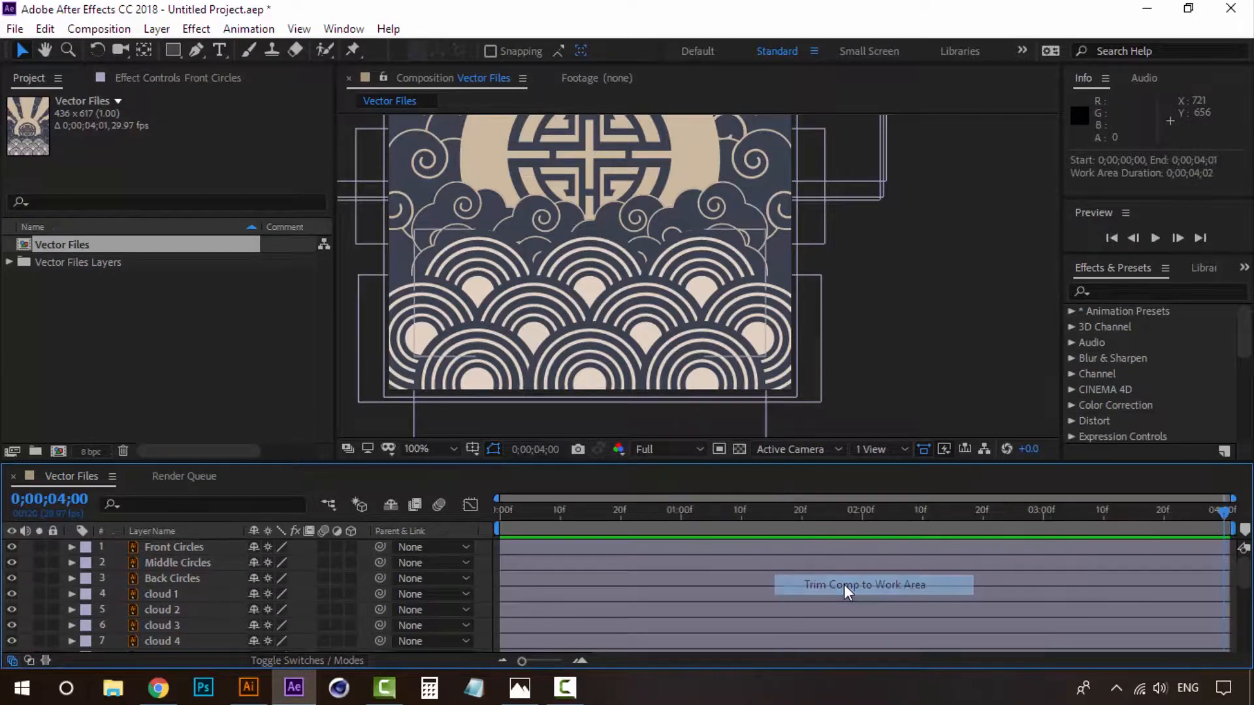
# At 0 seconds, reveal the Front Circles layer's Position and nudge the layer right to 235.5, 611.4.
pyautogui.moveTo(908, 512); pyautogui.dragTo(425, 502)
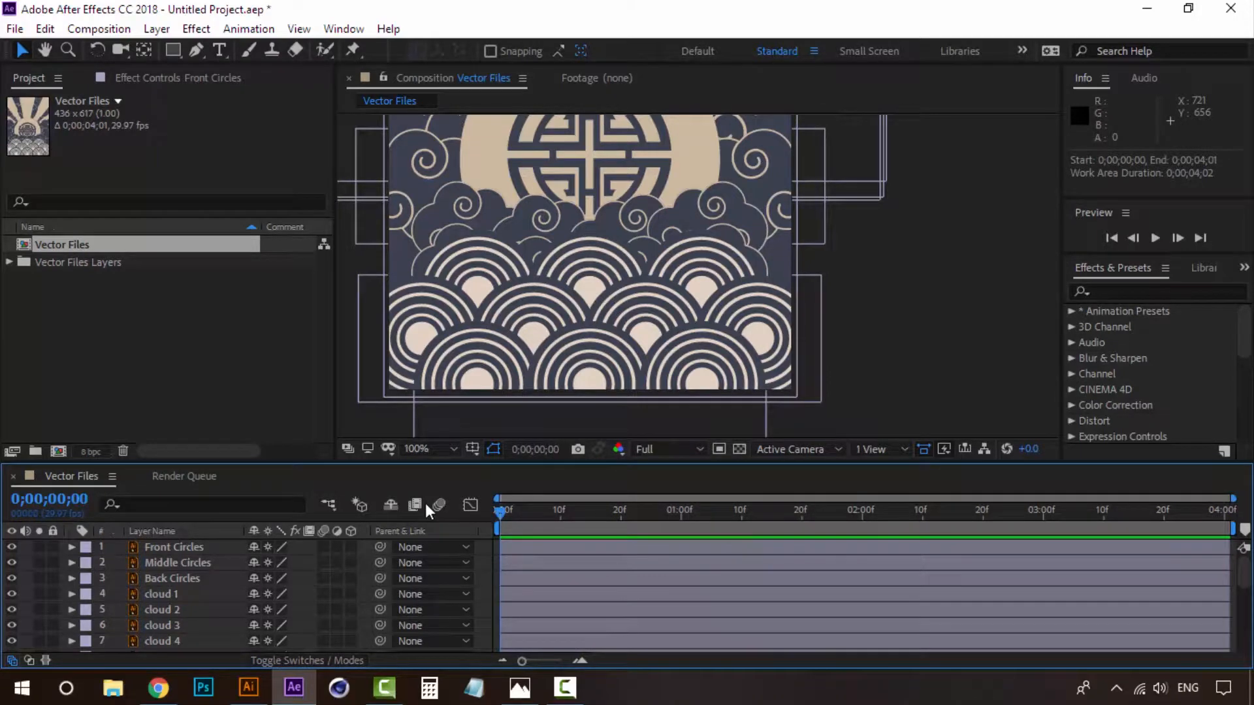
pyautogui.moveTo(868, 512); pyautogui.dragTo(381, 492)
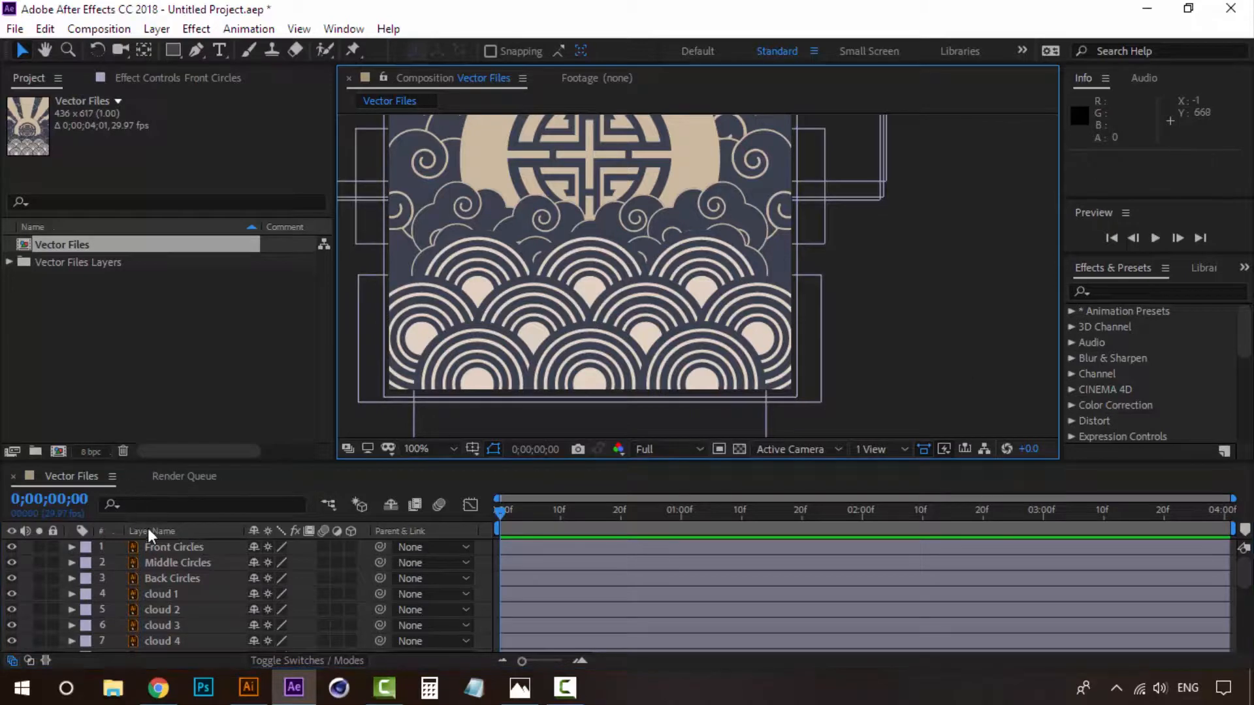
pyautogui.click(162, 546)
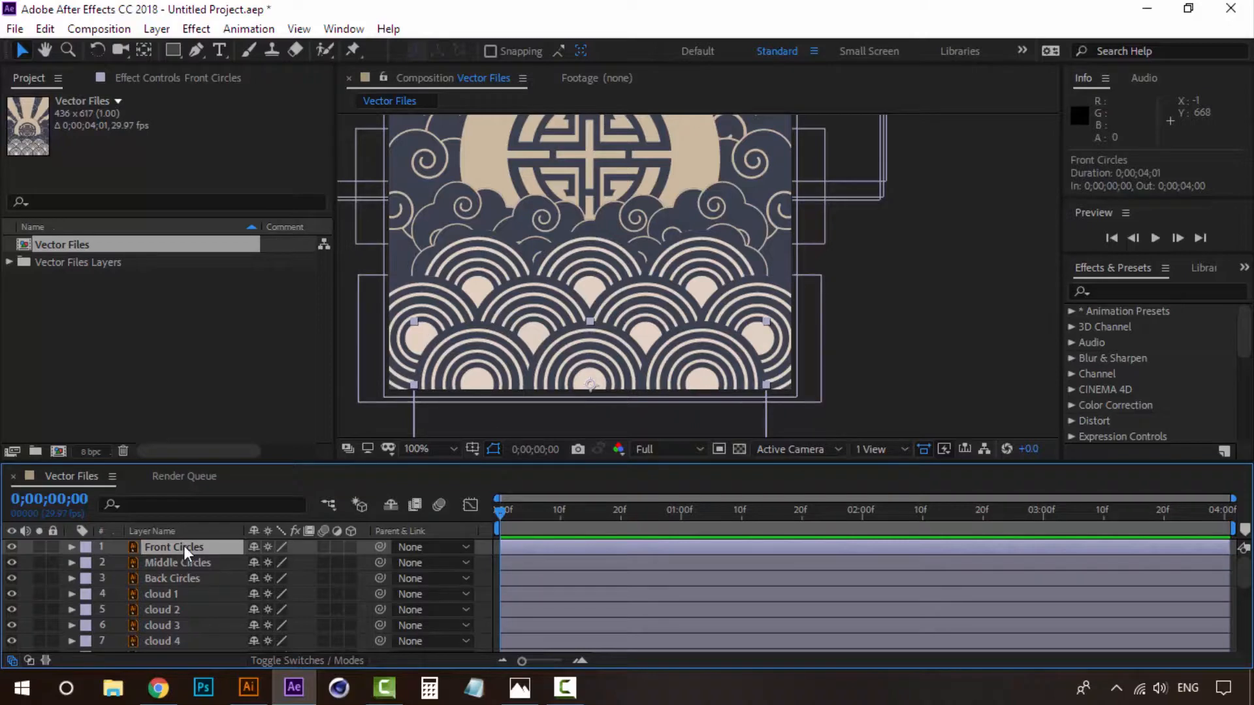
pyautogui.press('p')
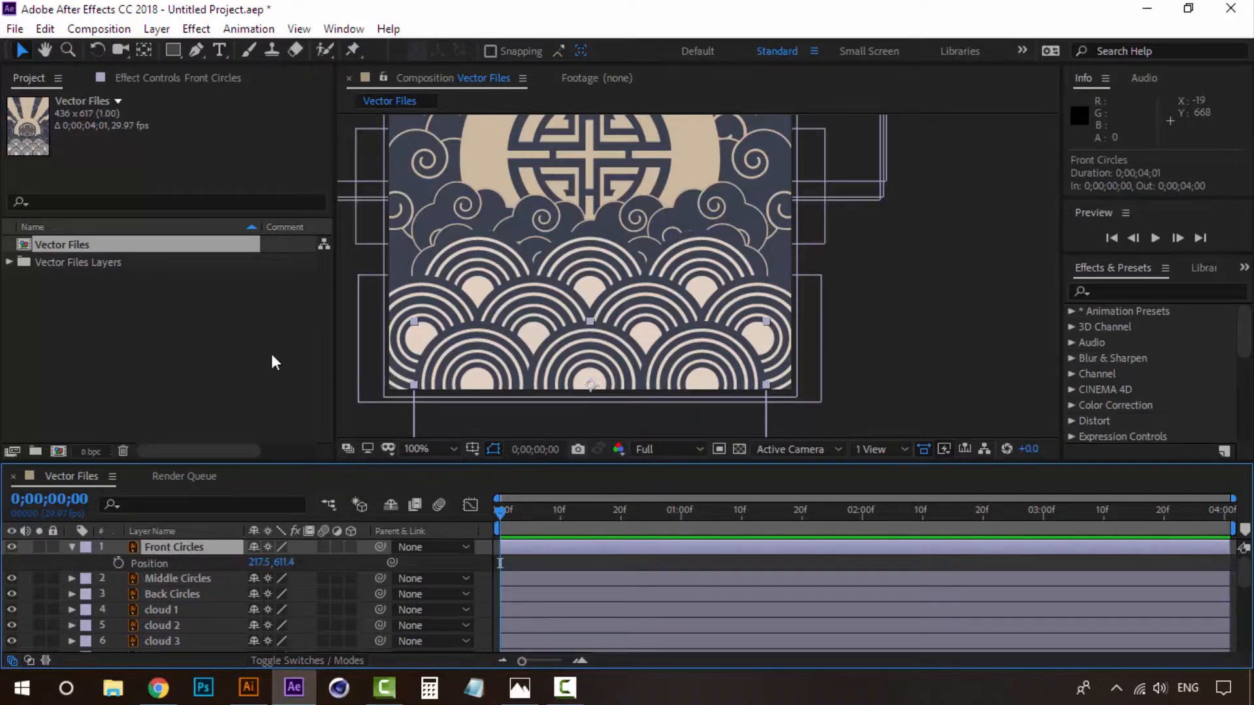
pyautogui.press('Right')
pyautogui.press('Right')
pyautogui.press('Right')
pyautogui.press('Right')
pyautogui.press('Right')
pyautogui.press('Right')
pyautogui.press('Right')
pyautogui.press('Right')
pyautogui.press('Right')
pyautogui.press('Right')
pyautogui.press('Right')
pyautogui.press('Right')
pyautogui.press('Right')
pyautogui.press('Right')
pyautogui.press('Right')
pyautogui.press('Right')
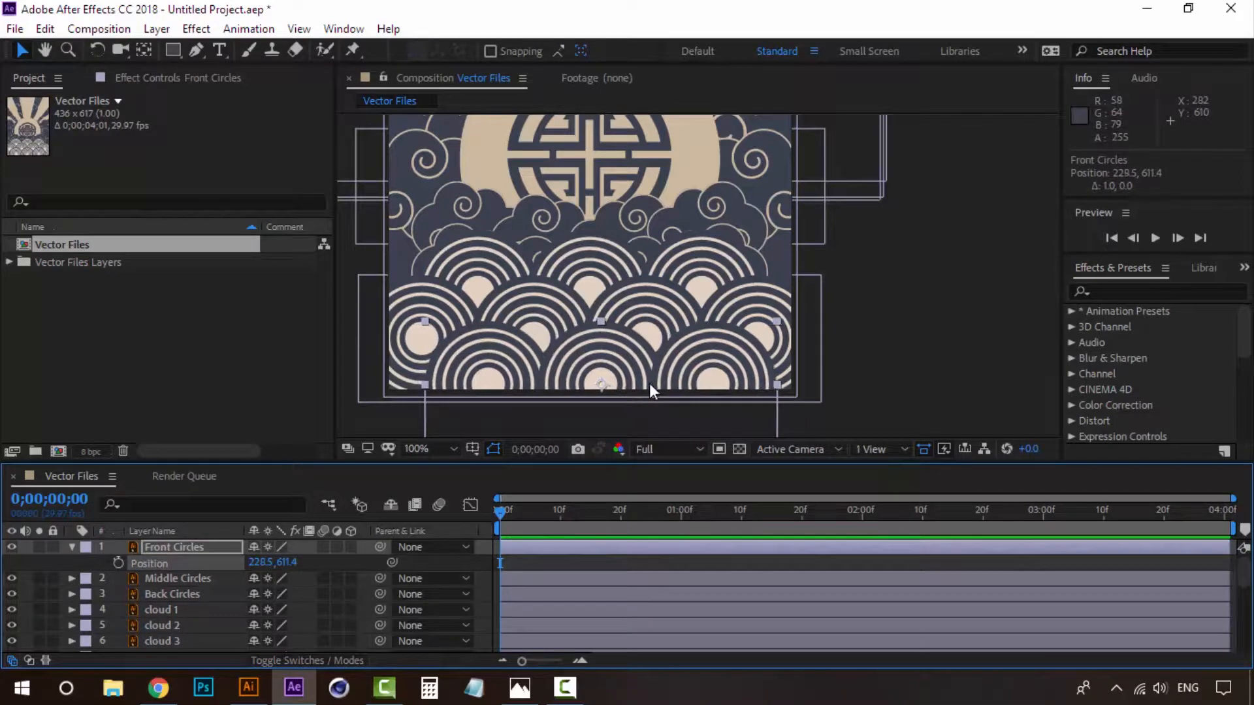
pyautogui.press('Right')
pyautogui.press('Right')
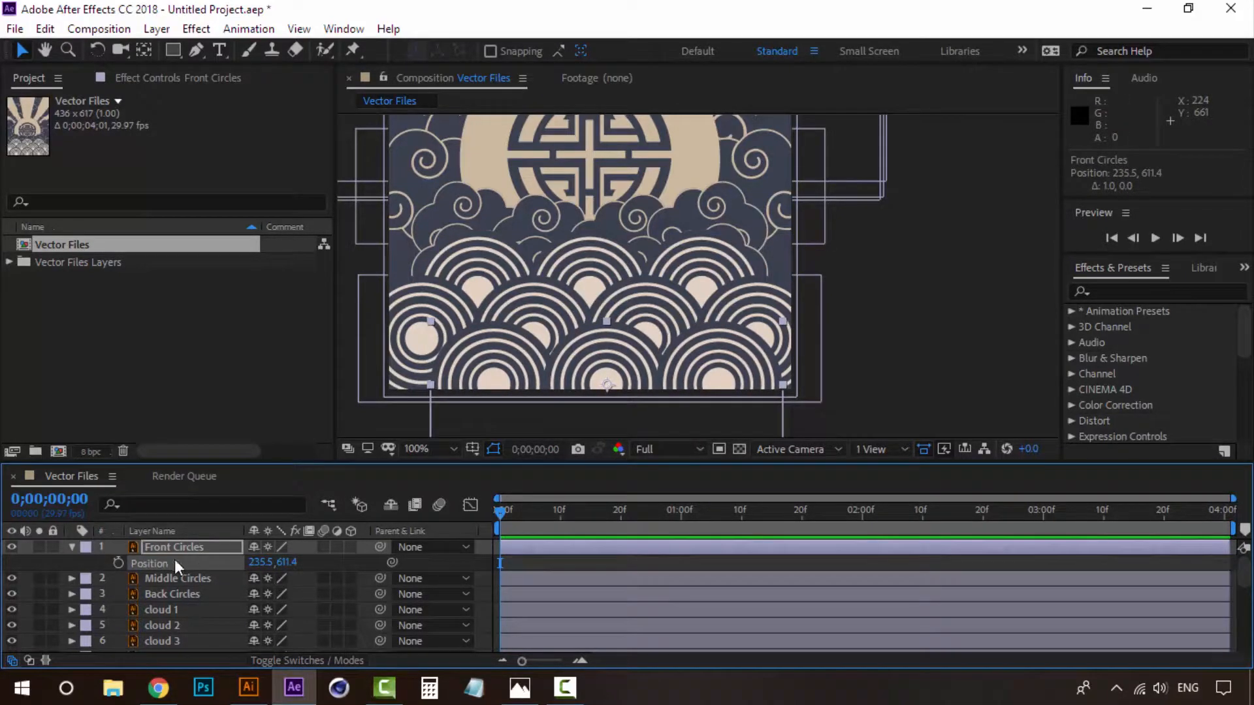
# Keyframe the Front Circles position with Easy Ease at 0 seconds, and shift the layer left to 201.5, 611.4 at 2 seconds.
pyautogui.click(119, 565)
pyautogui.rightClick(500, 563)
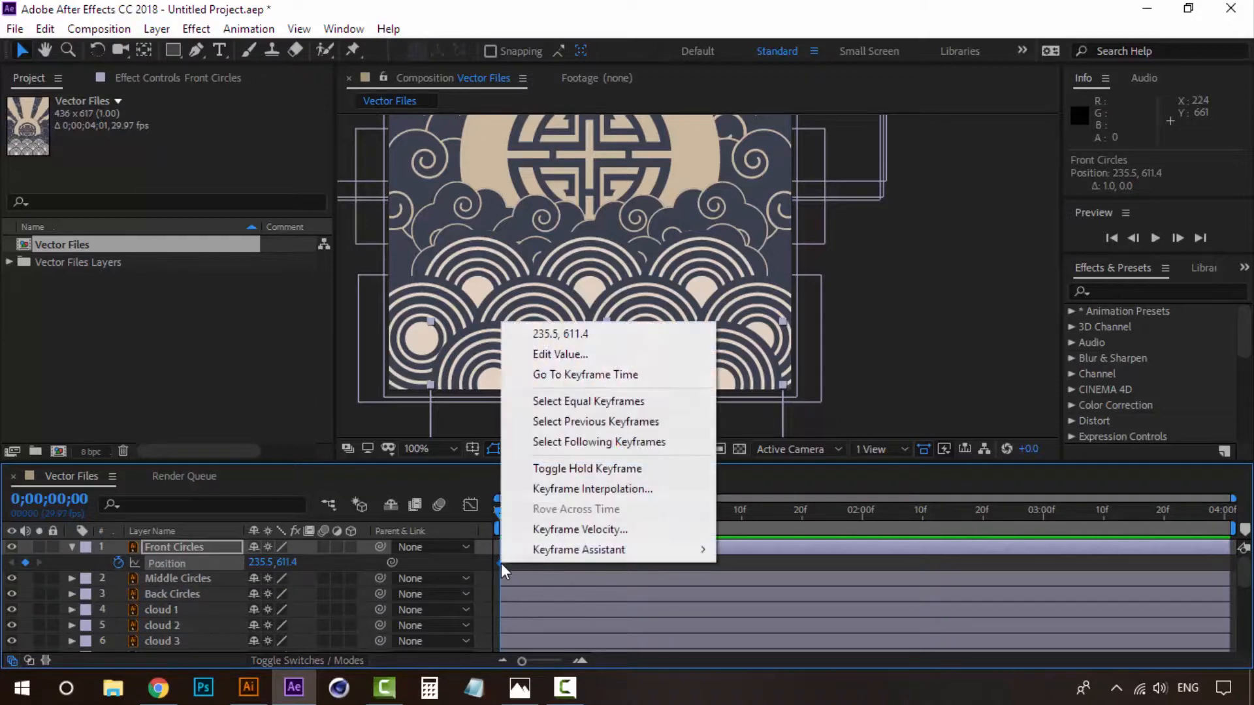
pyautogui.moveTo(667, 550)
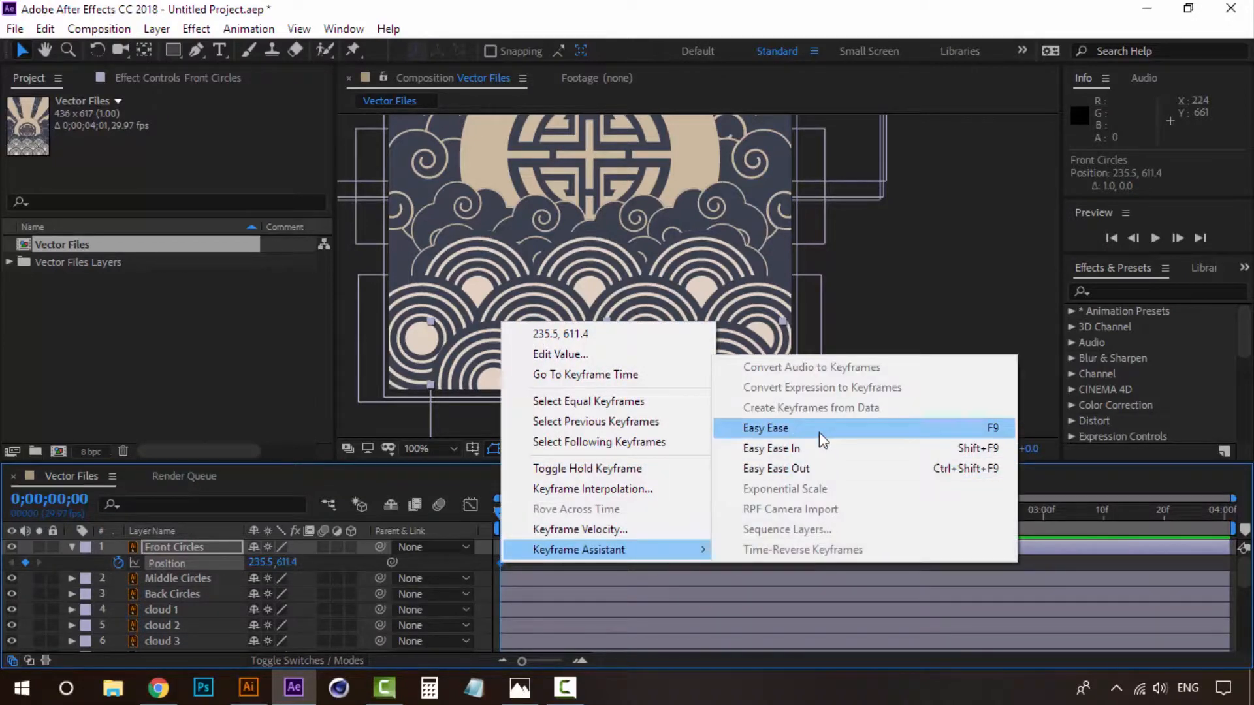
pyautogui.click(803, 429)
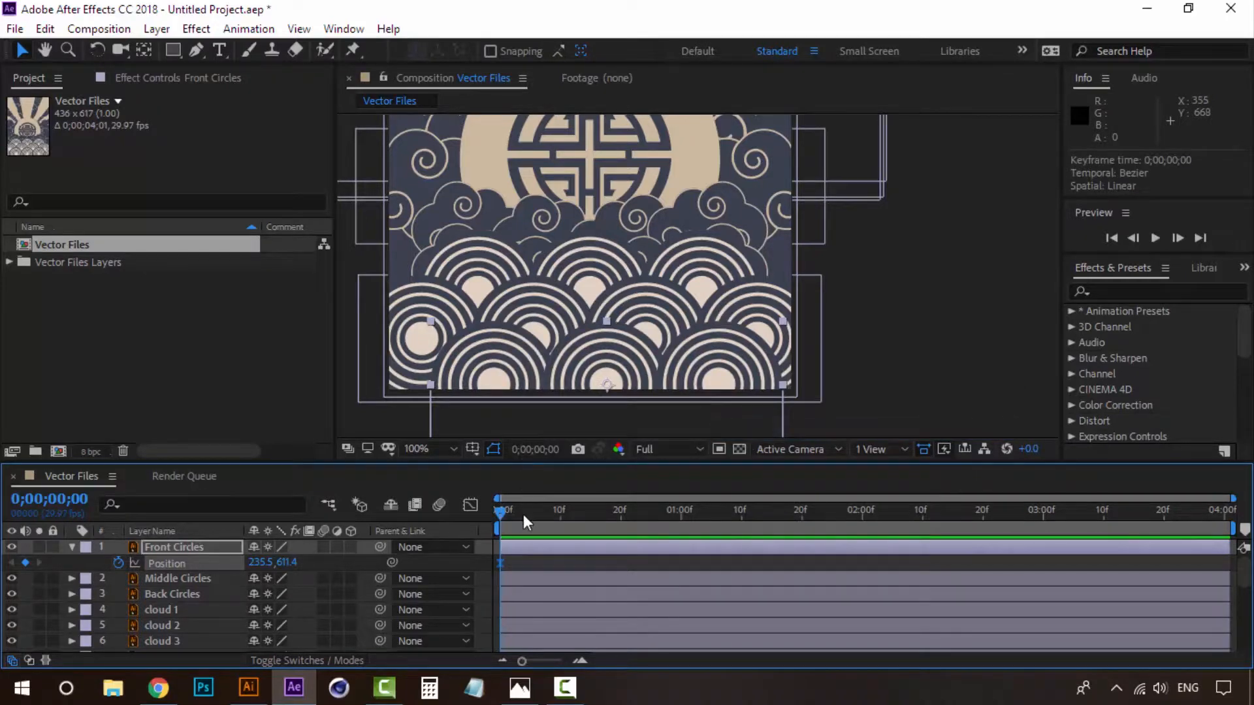
pyautogui.moveTo(523, 514); pyautogui.dragTo(862, 507)
pyautogui.moveTo(746, 360); pyautogui.dragTo(713, 362)
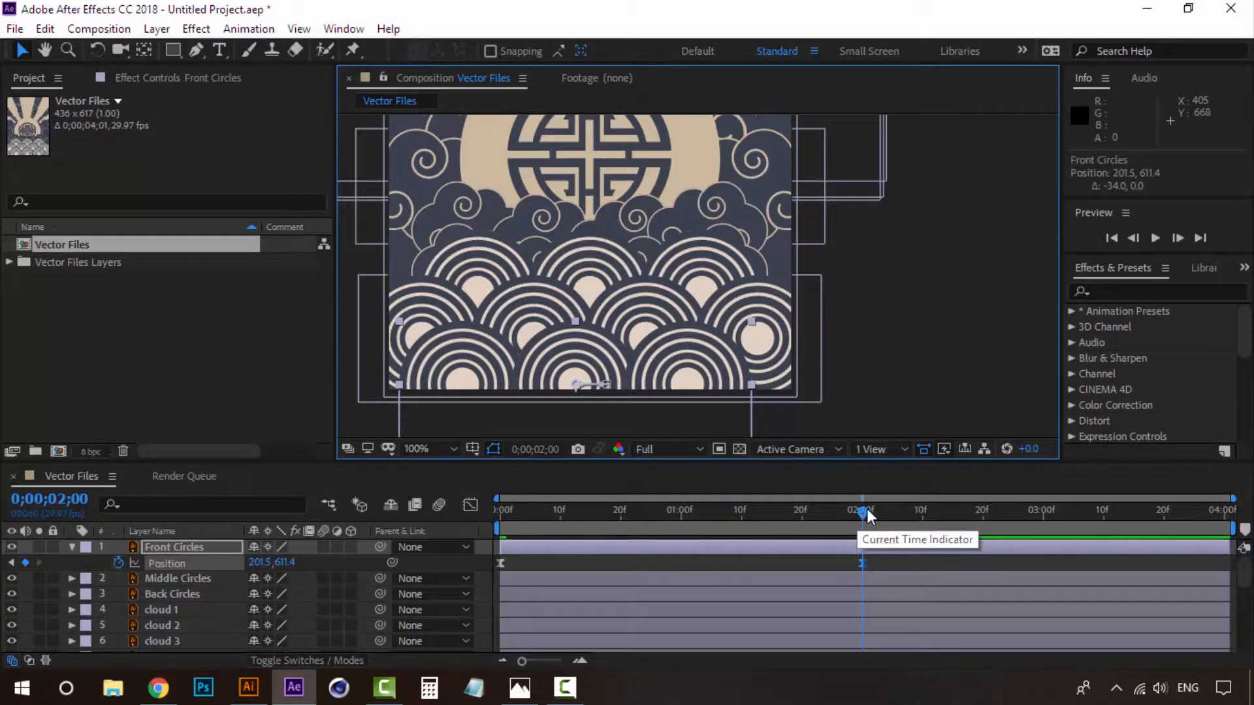
# Copy the Front Circles' first position keyframe to 4 seconds and preview the looping movement.
pyautogui.moveTo(869, 518); pyautogui.dragTo(1251, 513)
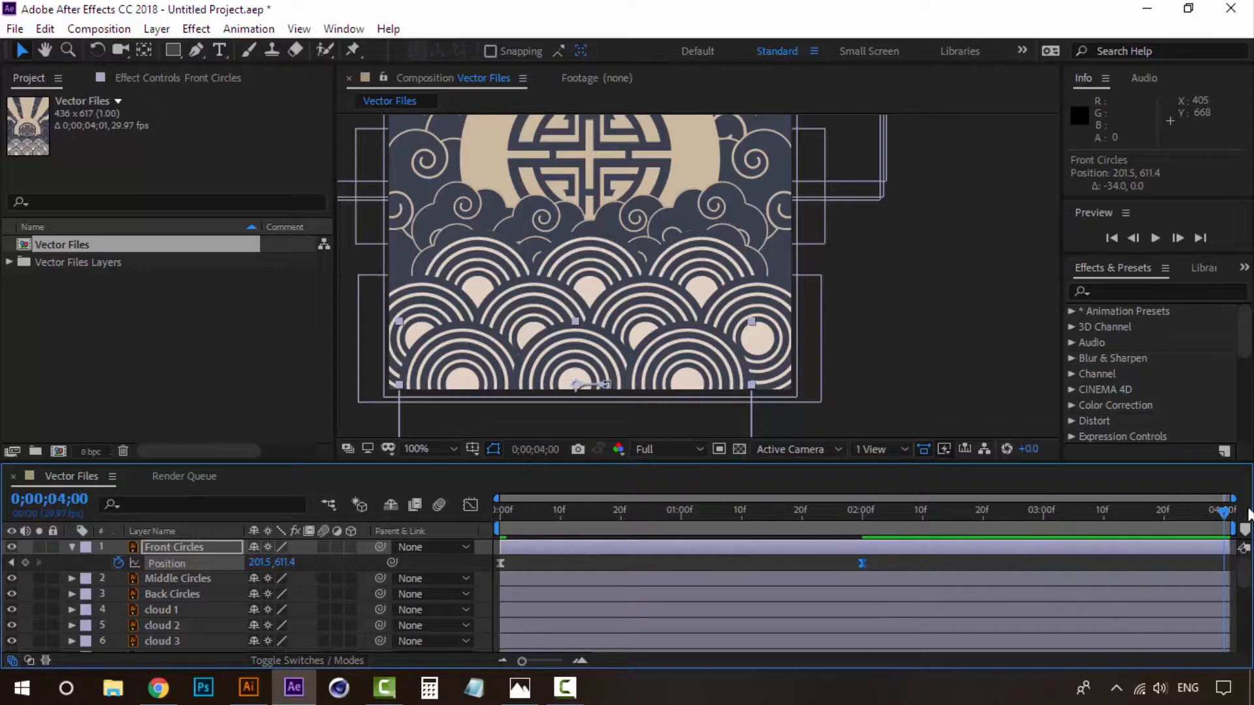
pyautogui.click(530, 562)
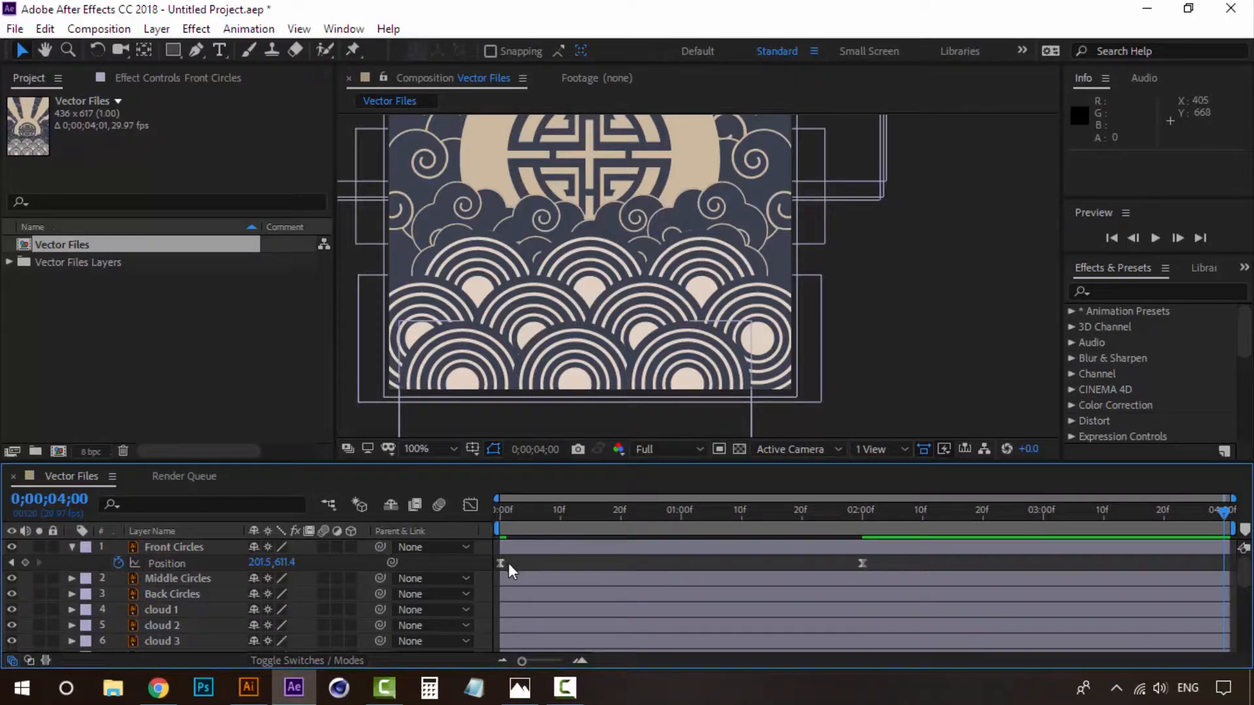
pyautogui.click(500, 563)
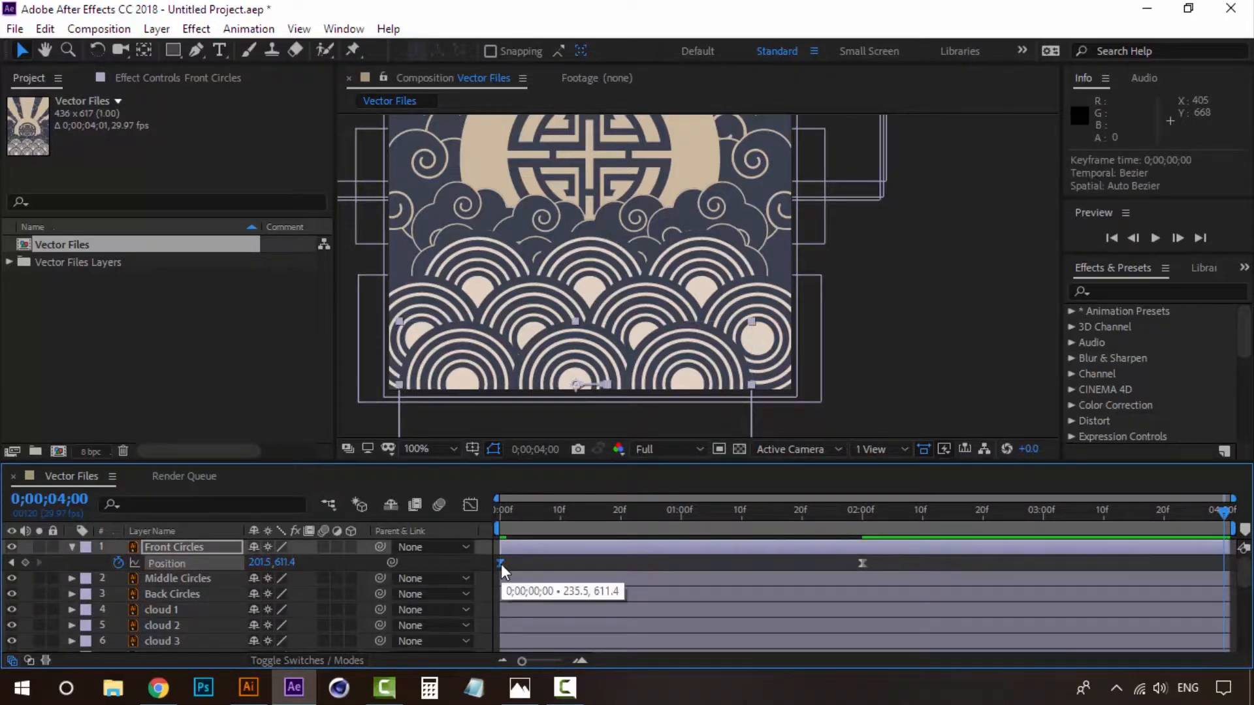
pyautogui.hotkey('ctrl', 'c')
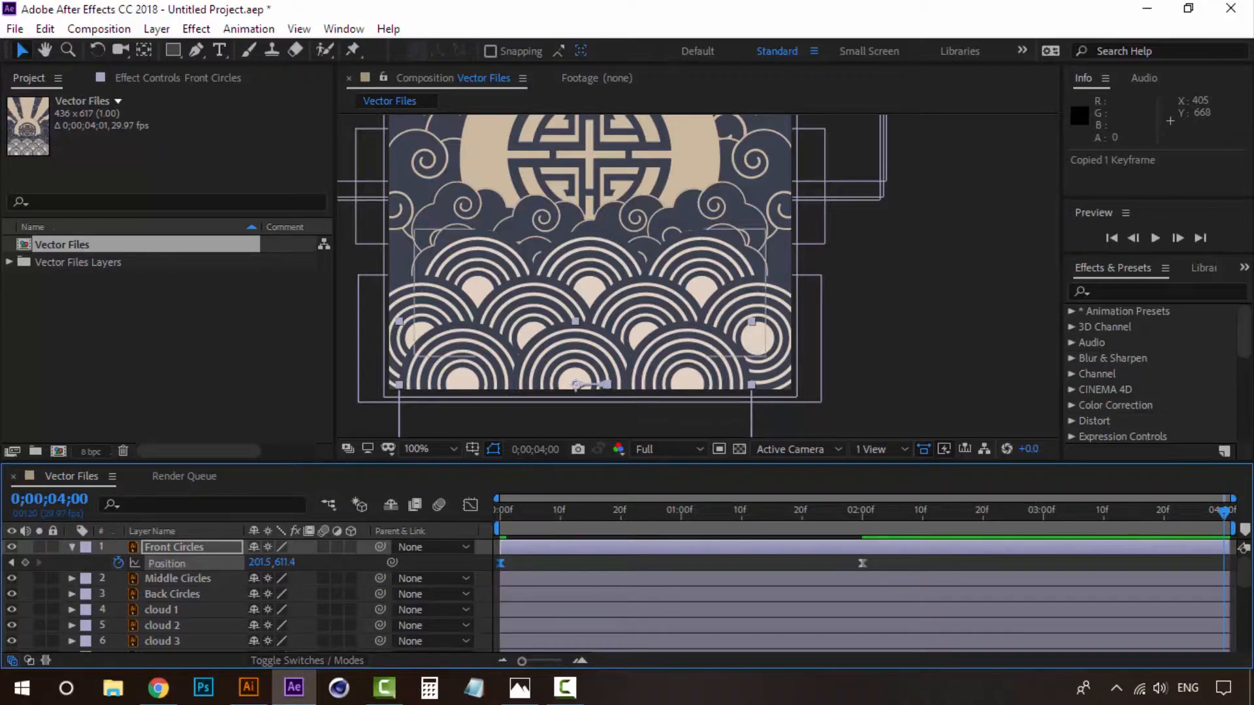
pyautogui.hotkey('ctrl', 'v')
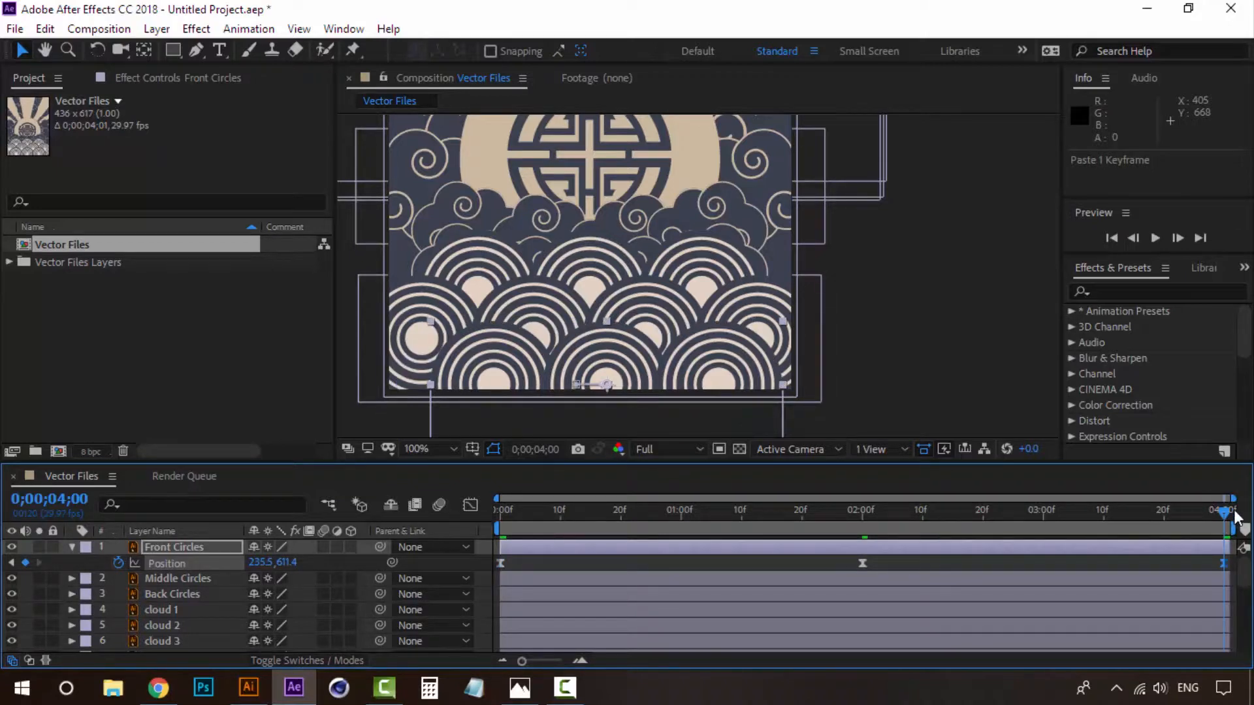
pyautogui.press('space')
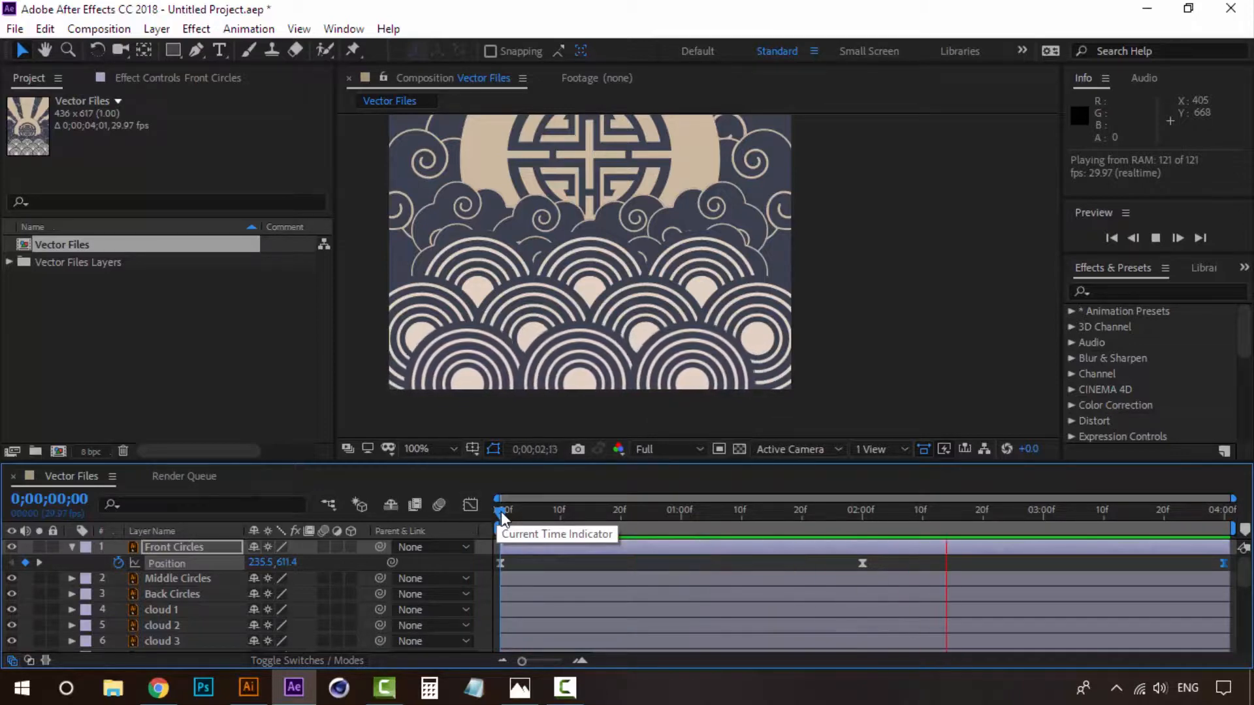
pyautogui.click(503, 517)
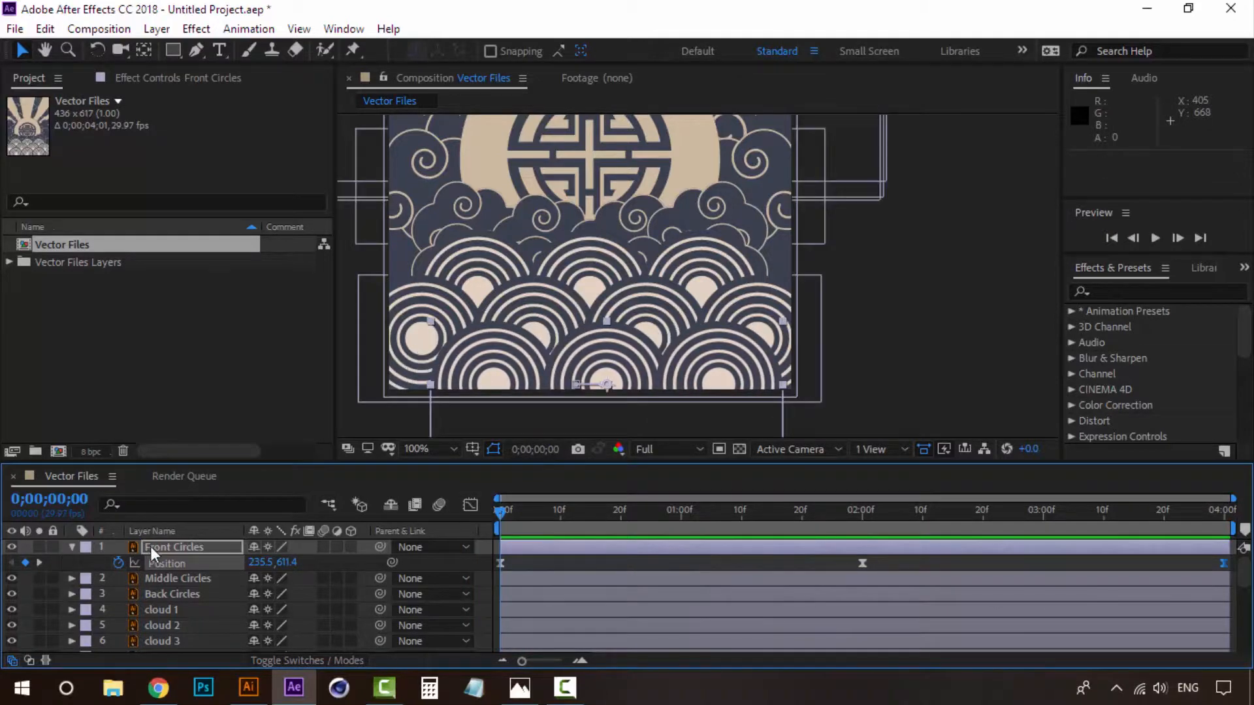
# Reveal the Middle Circles layer's Position and shift the layer left to 196.5, 561.7 at 0 seconds.
pyautogui.click(202, 580)
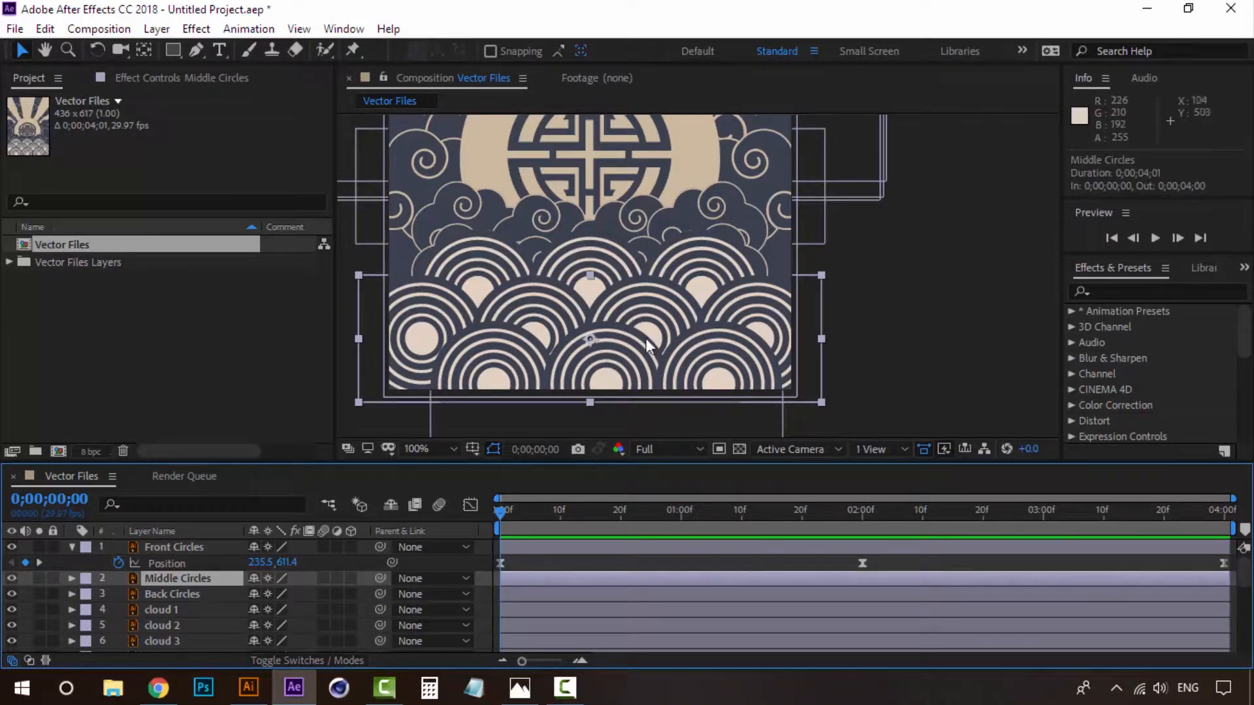
pyautogui.press('p')
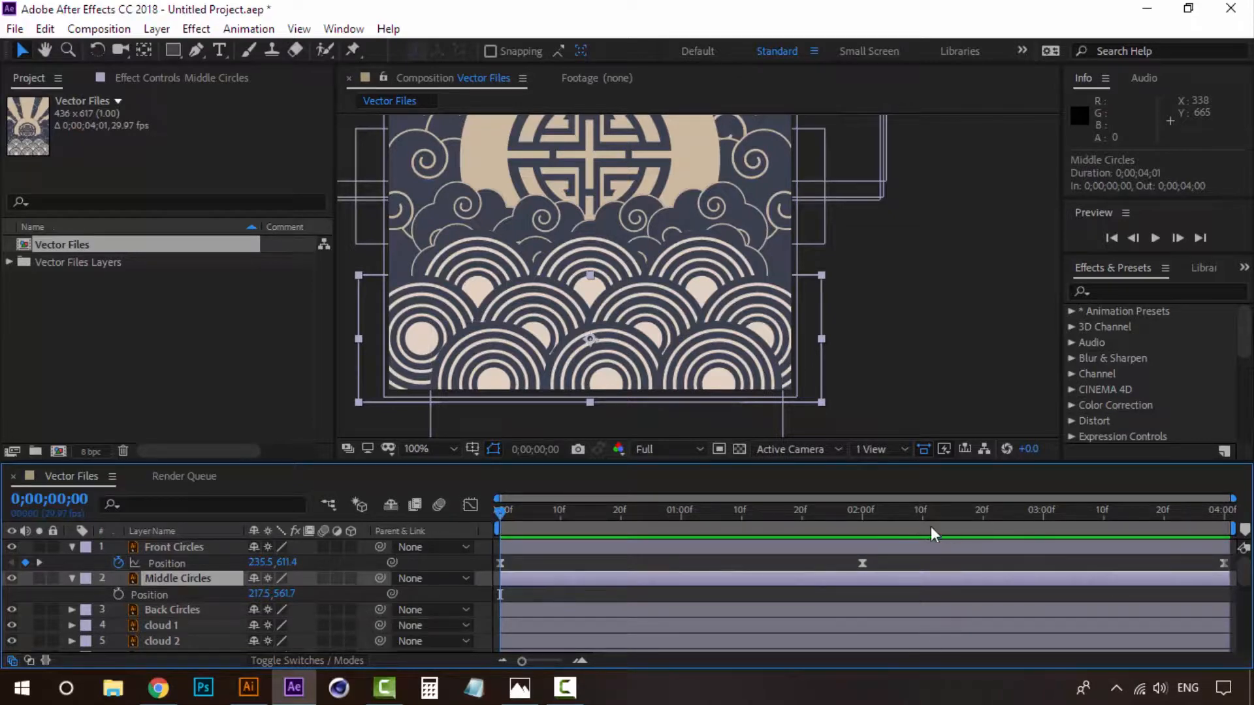
pyautogui.click(862, 512)
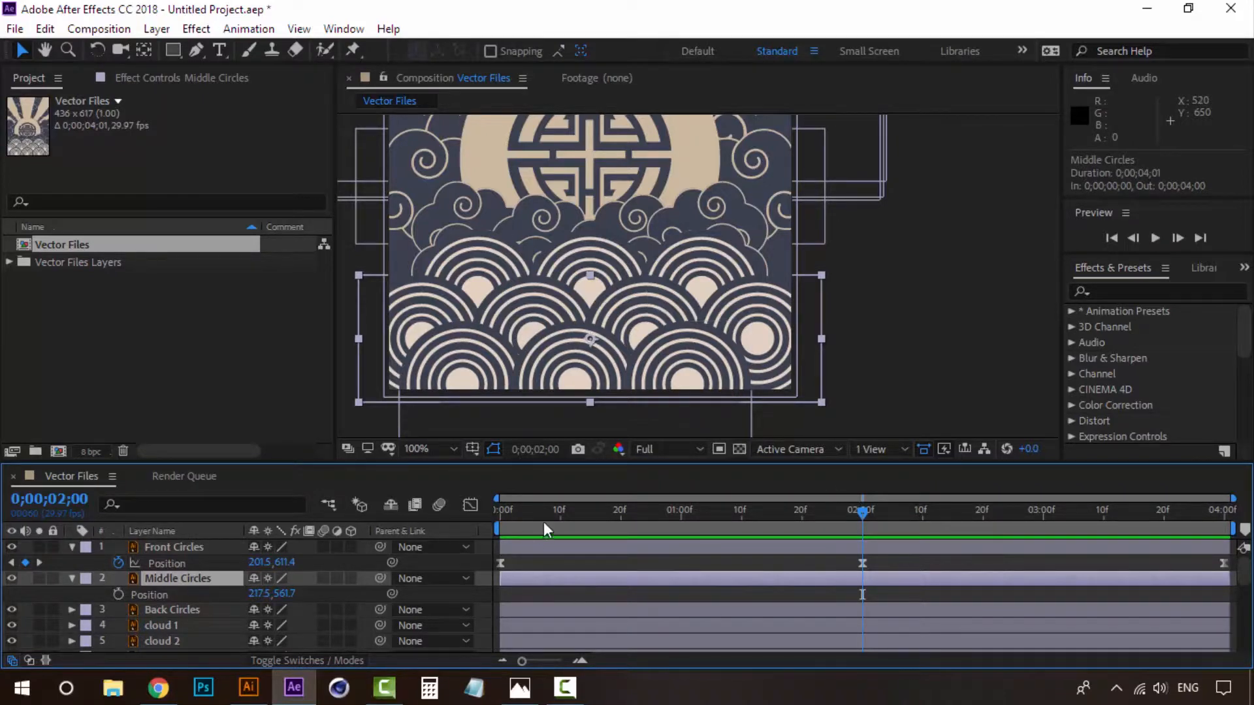
pyautogui.moveTo(543, 522); pyautogui.dragTo(467, 508)
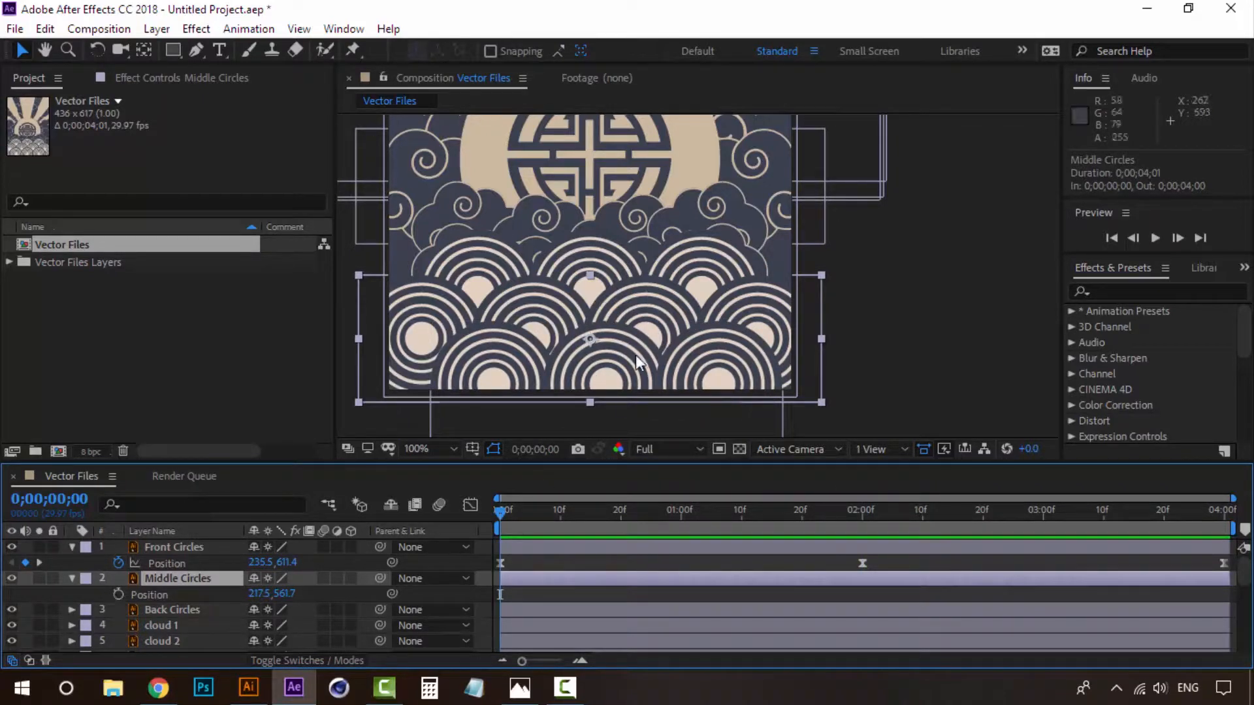
pyautogui.moveTo(757, 296); pyautogui.dragTo(737, 297)
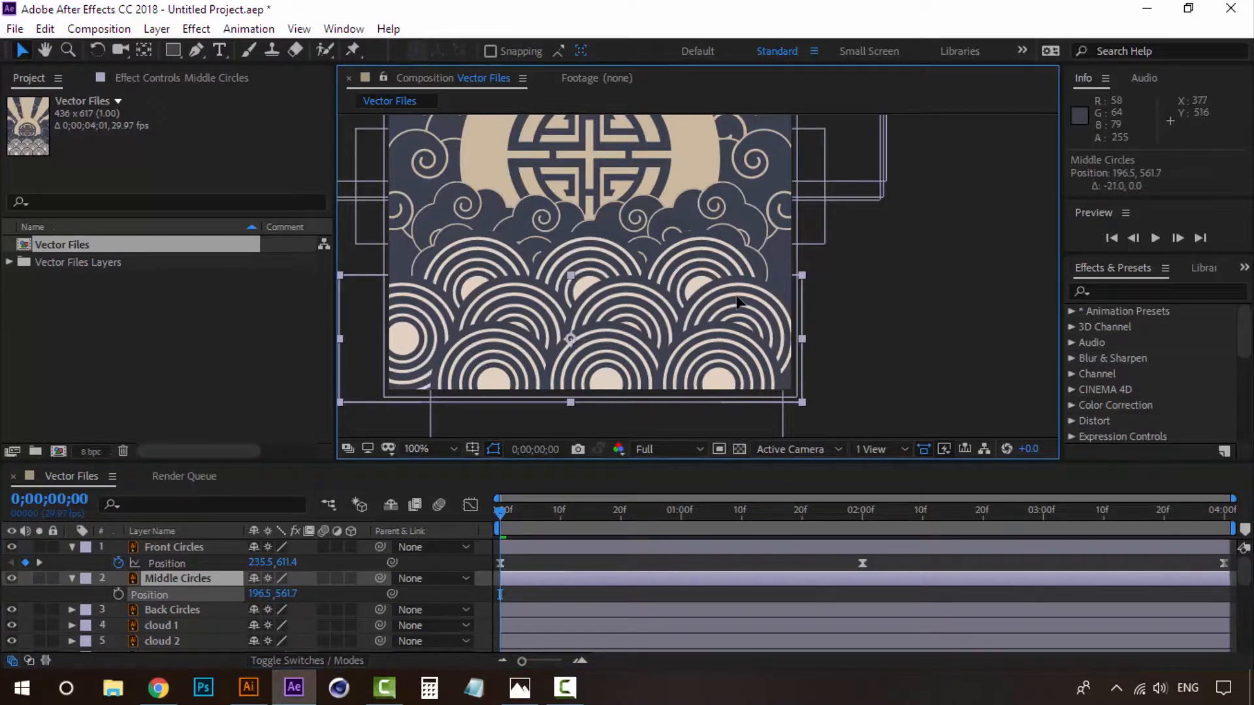
# Keyframe the Middle Circles position with Easy Ease at 0 seconds, and shift the layer right to 230.5, 561.7 at 2 seconds.
pyautogui.click(118, 595)
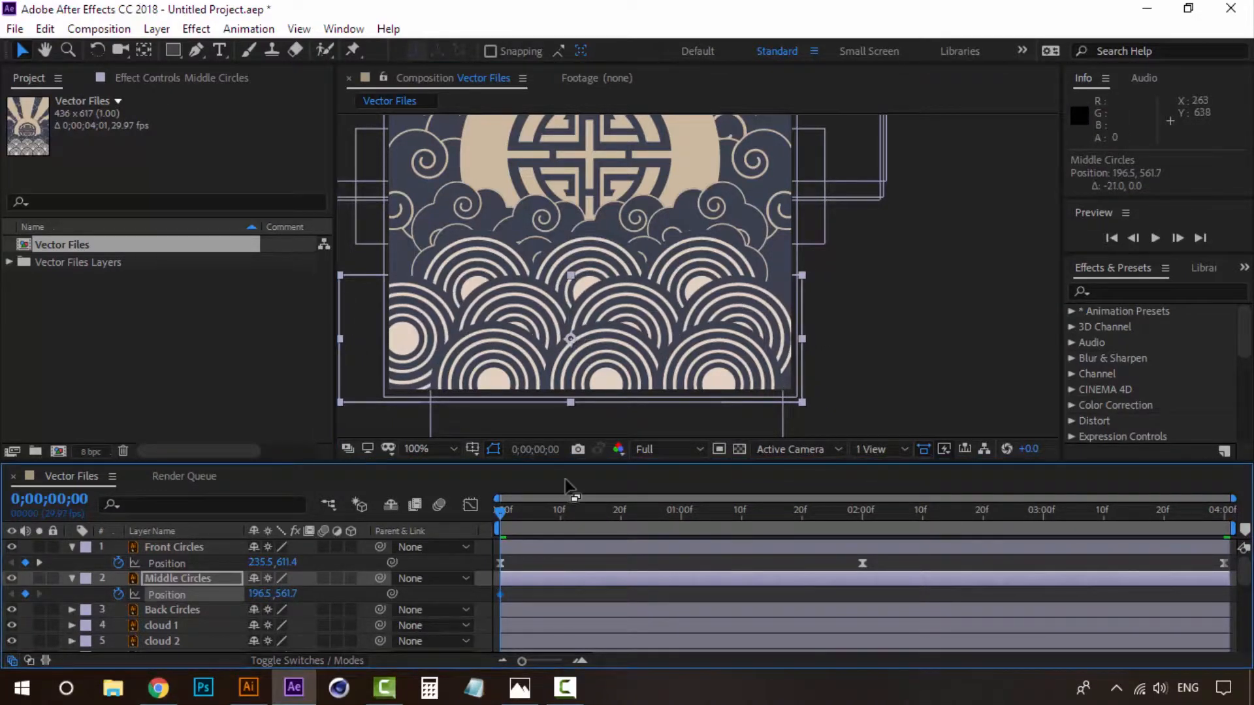
pyautogui.rightClick(501, 595)
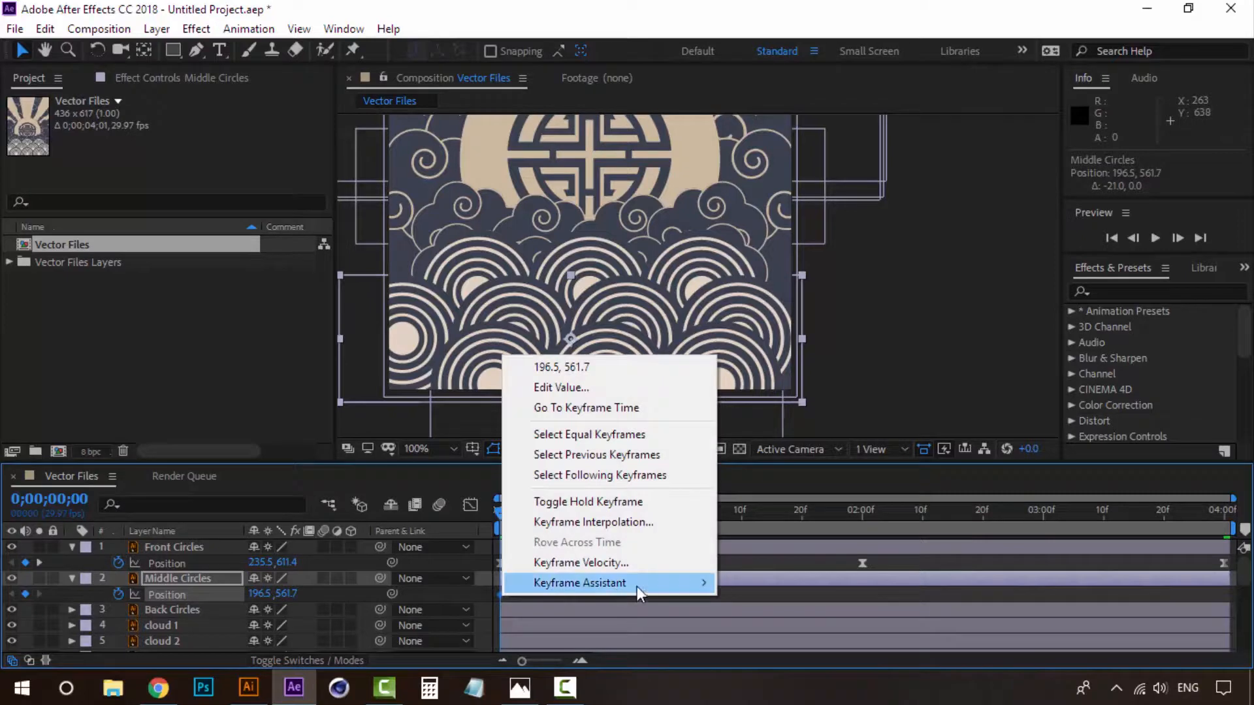
pyautogui.moveTo(637, 586)
pyautogui.click(798, 465)
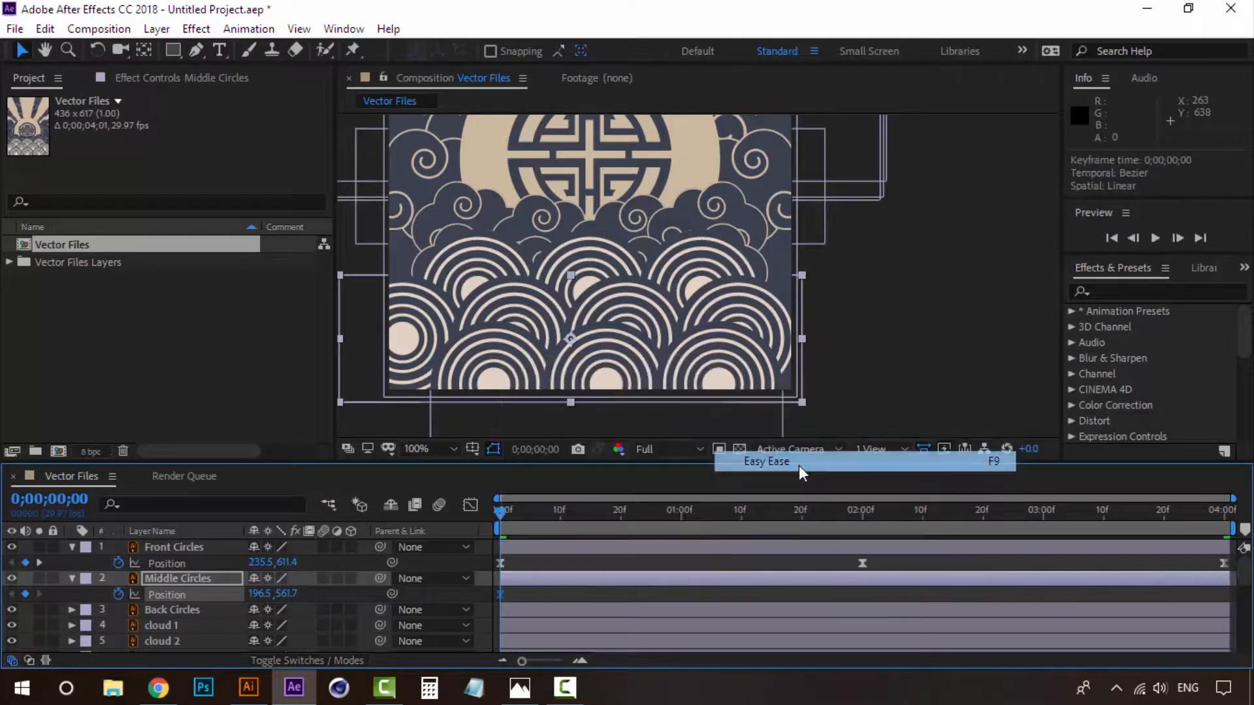
pyautogui.click(862, 512)
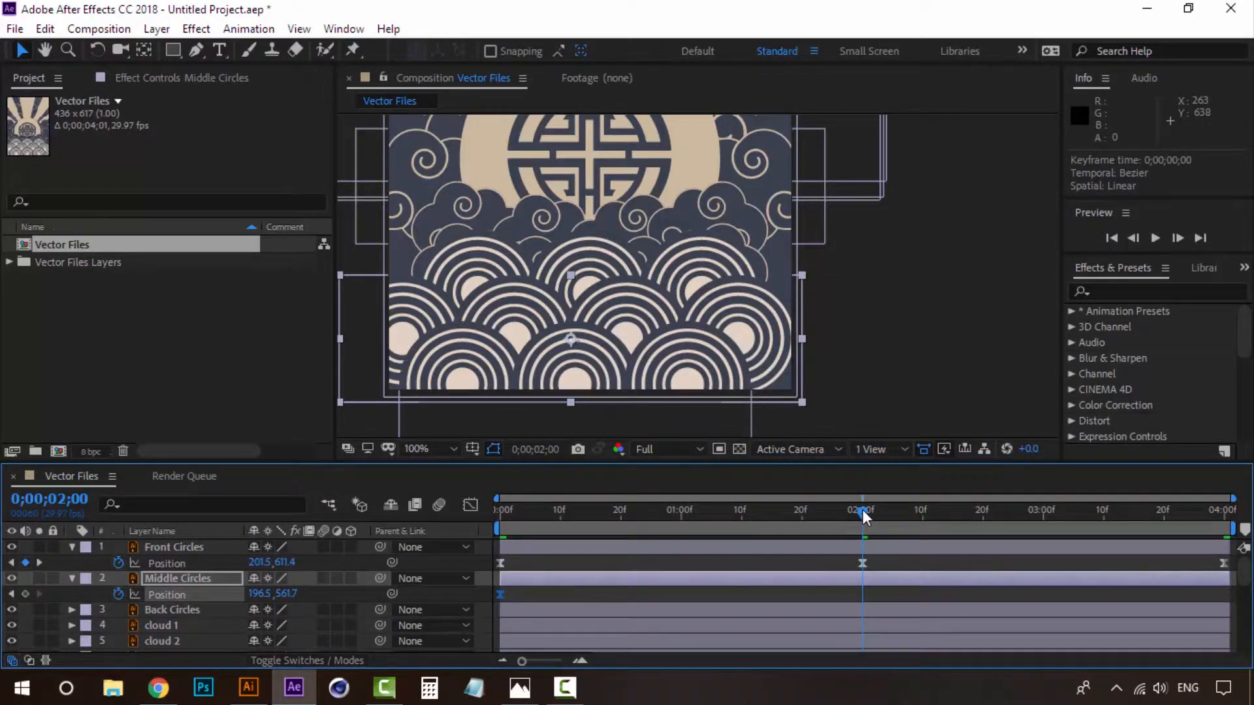
pyautogui.moveTo(503, 303); pyautogui.dragTo(532, 308)
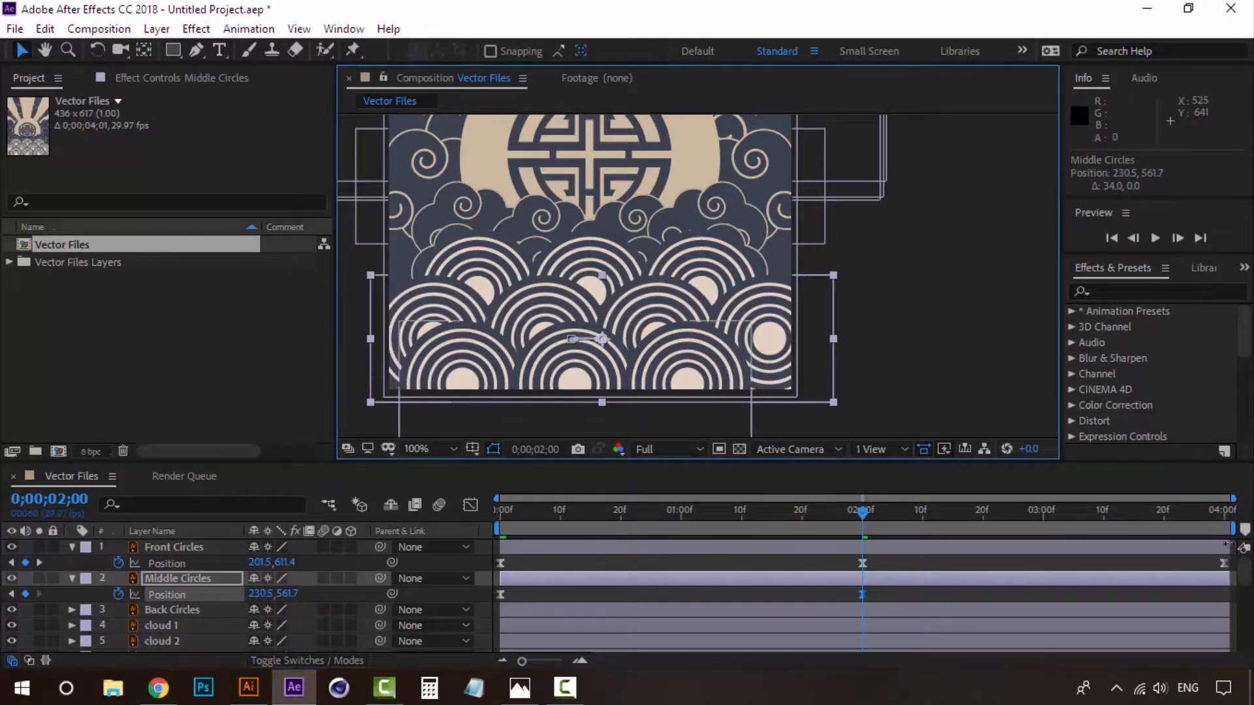
# Copy the Middle Circles' first position keyframe to 4 seconds and preview both moving circle layers.
pyautogui.click(1227, 514)
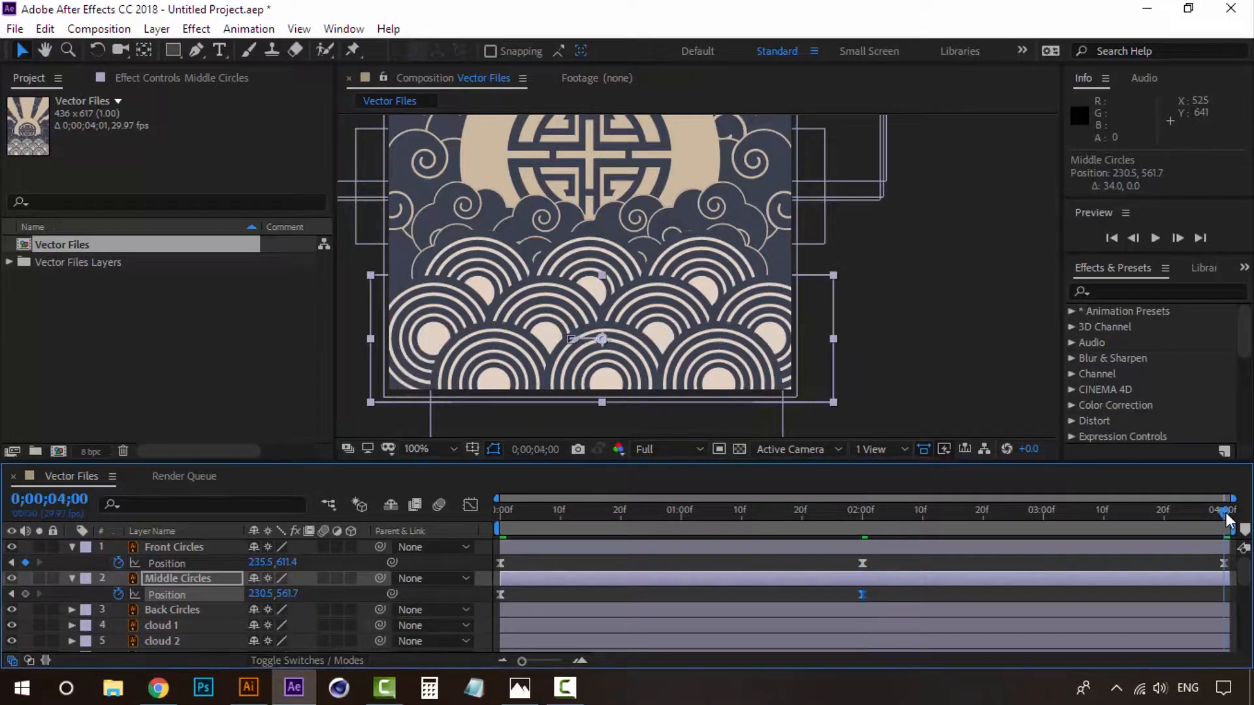
pyautogui.click(499, 595)
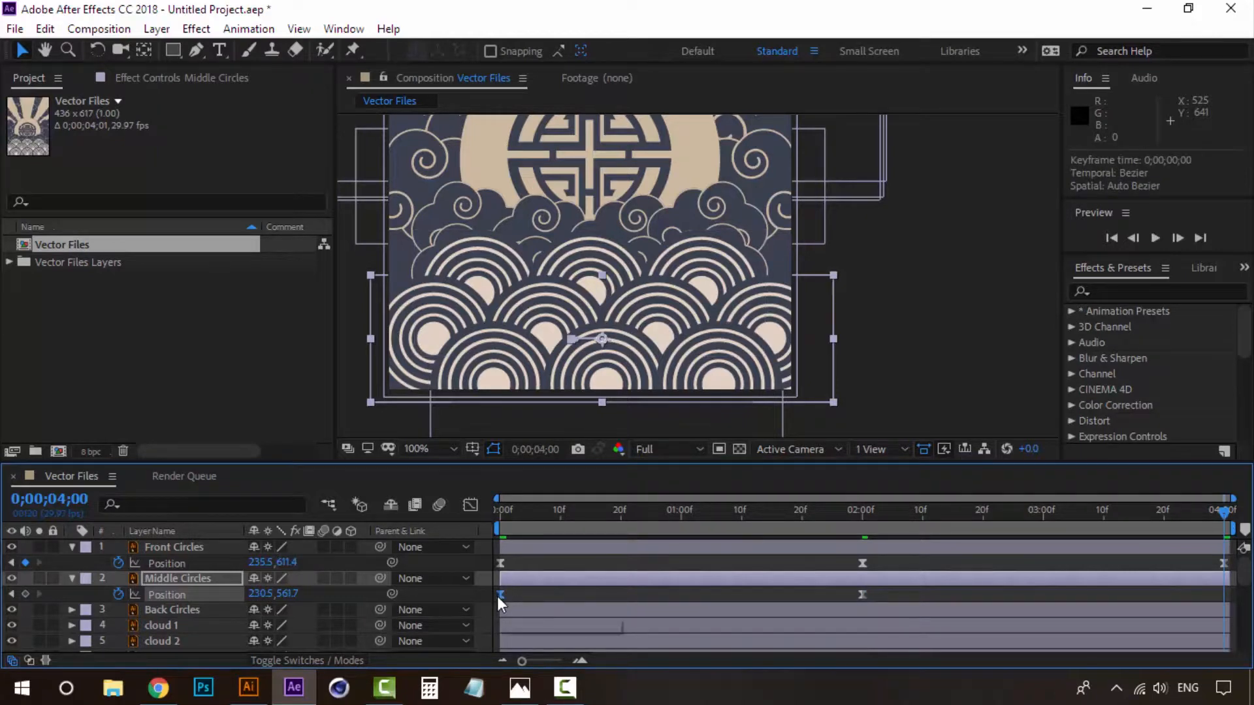
pyautogui.hotkey('ctrl', 'c')
pyautogui.hotkey('ctrl', 'v')
pyautogui.click(494, 513)
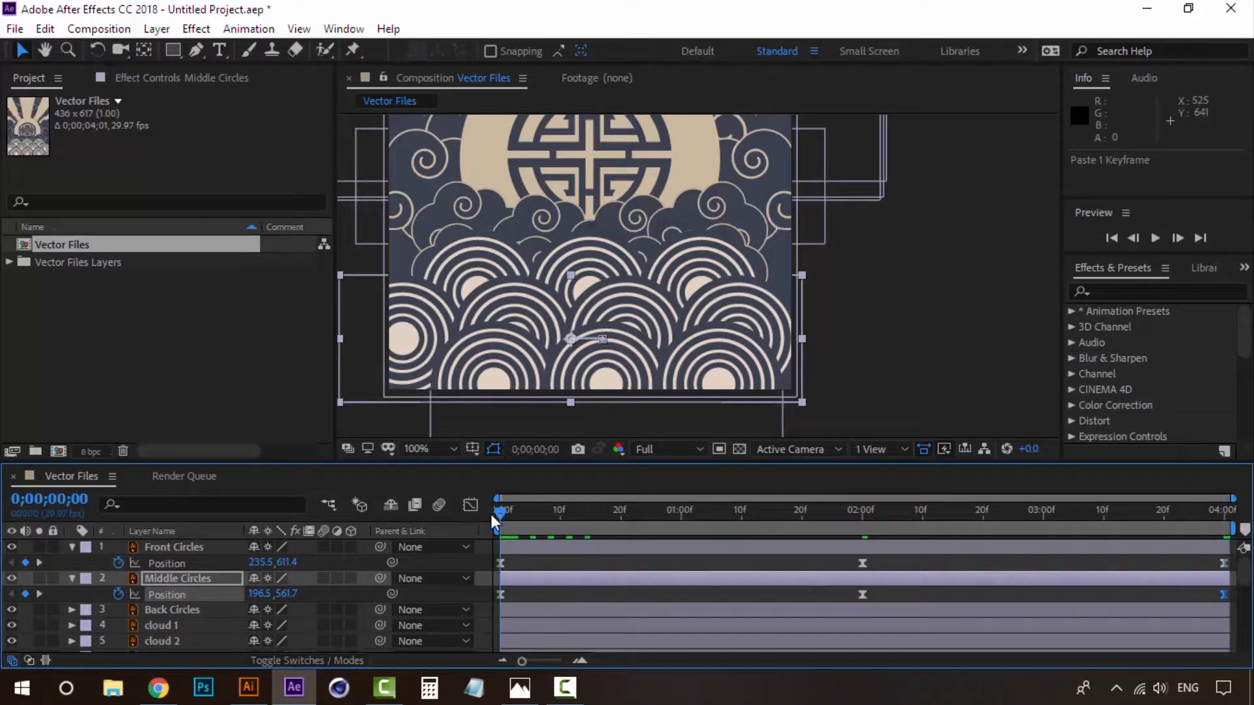
pyautogui.press('space')
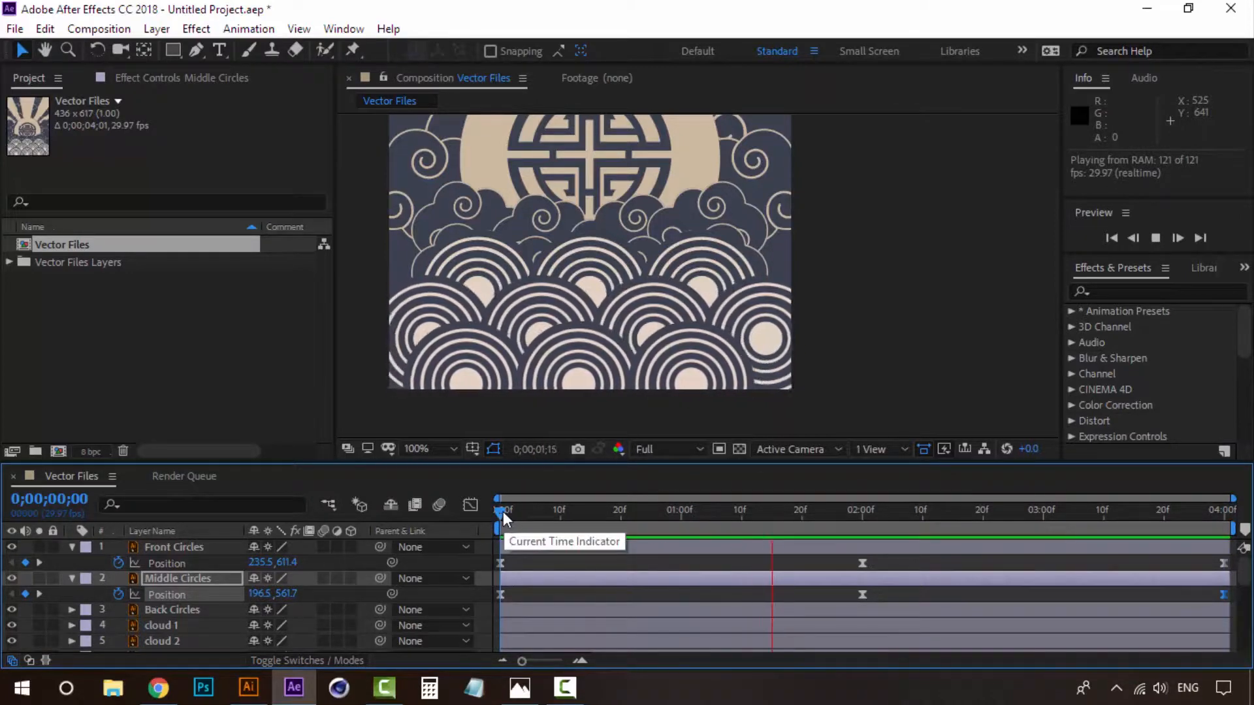
pyautogui.press('space')
# Start a Position keyframe on the Back Circles layer at 0 seconds and nudge the layer right by about 15 pixels.
pyautogui.click(170, 611)
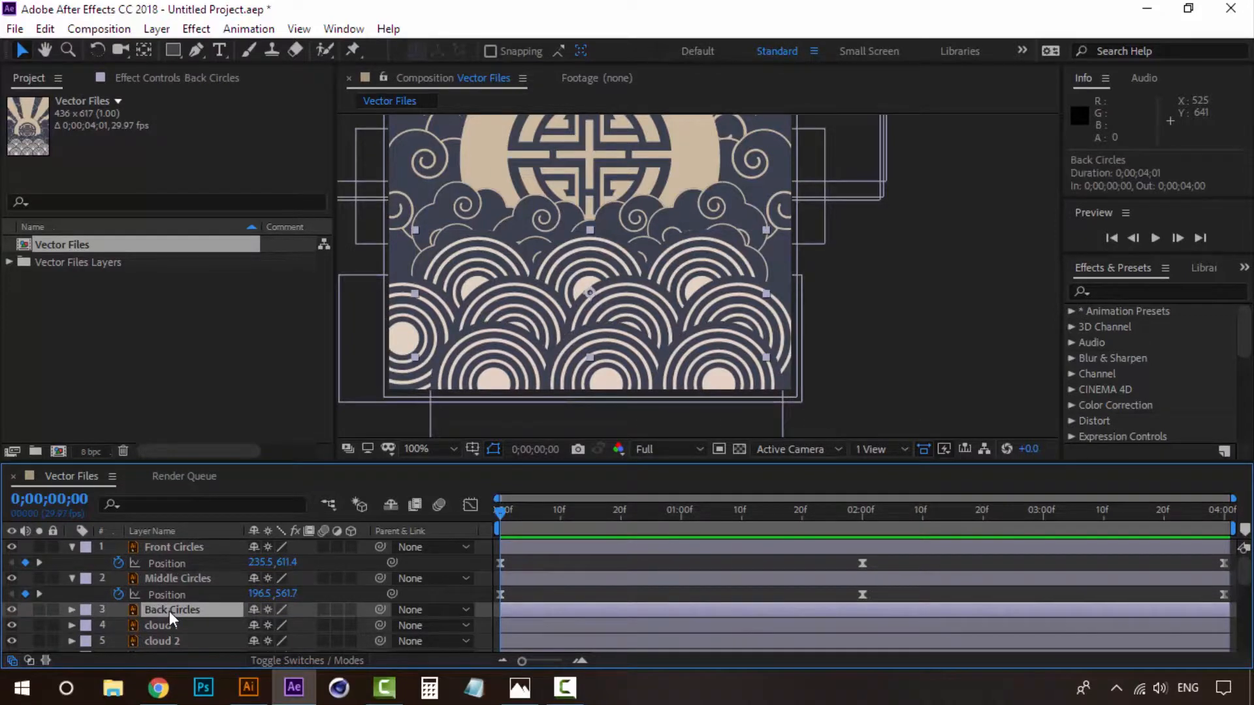
pyautogui.press('p')
pyautogui.scroll(-1, 167, 611)
pyautogui.click(121, 580)
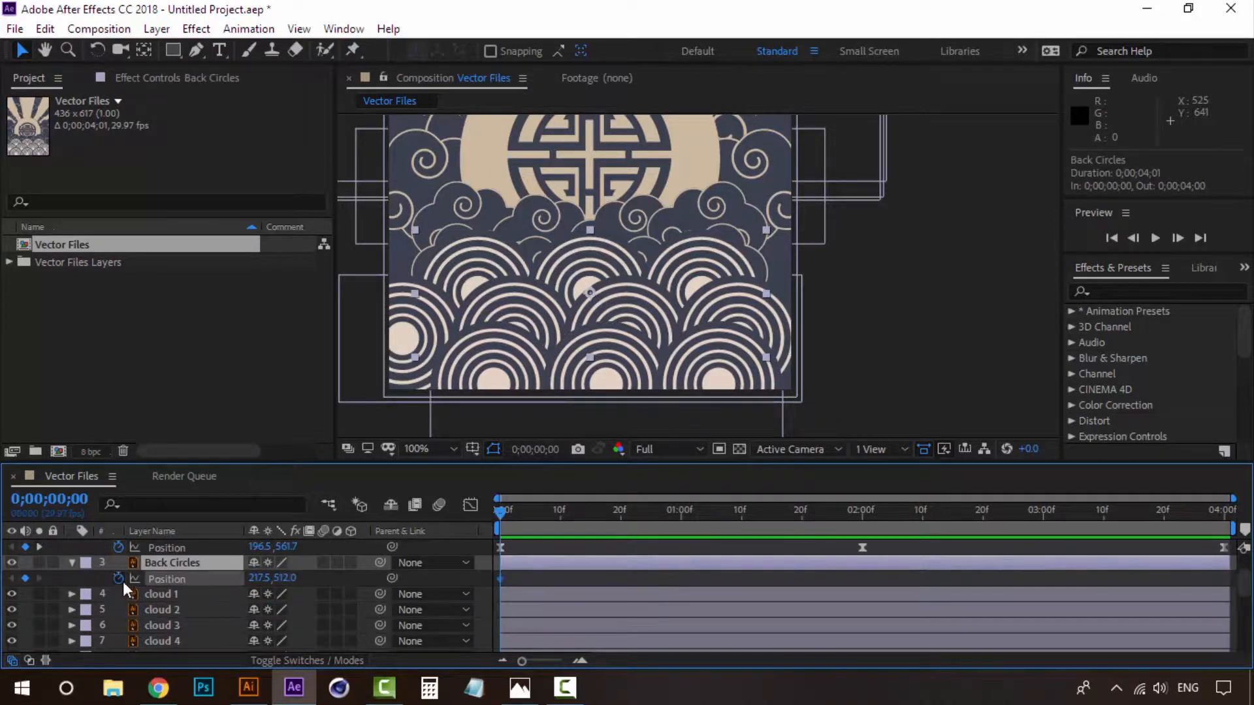
pyautogui.press('Right')
pyautogui.press('Right')
pyautogui.press('Right')
pyautogui.press('Right')
pyautogui.press('Right')
pyautogui.press('Right')
pyautogui.press('Right')
pyautogui.press('Right')
pyautogui.press('Right')
pyautogui.press('Right')
pyautogui.press('Right')
pyautogui.press('Right')
pyautogui.press('Right')
pyautogui.press('Right')
pyautogui.press('Right')
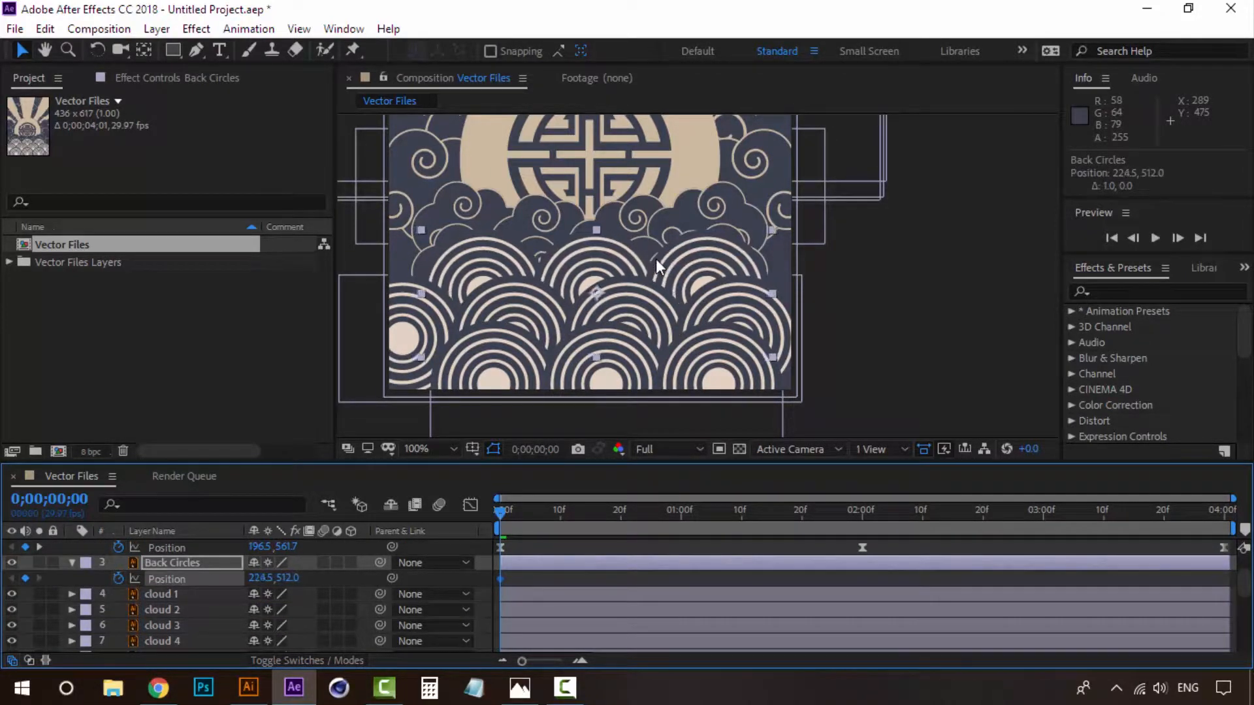
# Shift the Back Circles layer left to 208.5, 512.0 at 2 seconds.
pyautogui.click(864, 514)
pyautogui.press('Left')
pyautogui.press('Left')
pyautogui.press('Left')
pyautogui.press('Left')
pyautogui.press('Left')
pyautogui.press('Left')
pyautogui.press('Left')
pyautogui.press('Left')
pyautogui.press('Left')
pyautogui.press('Left')
pyautogui.press('Left')
pyautogui.press('Left')
pyautogui.press('Left')
pyautogui.press('Left')
pyautogui.press('Left')
pyautogui.press('Left')
pyautogui.press('Left')
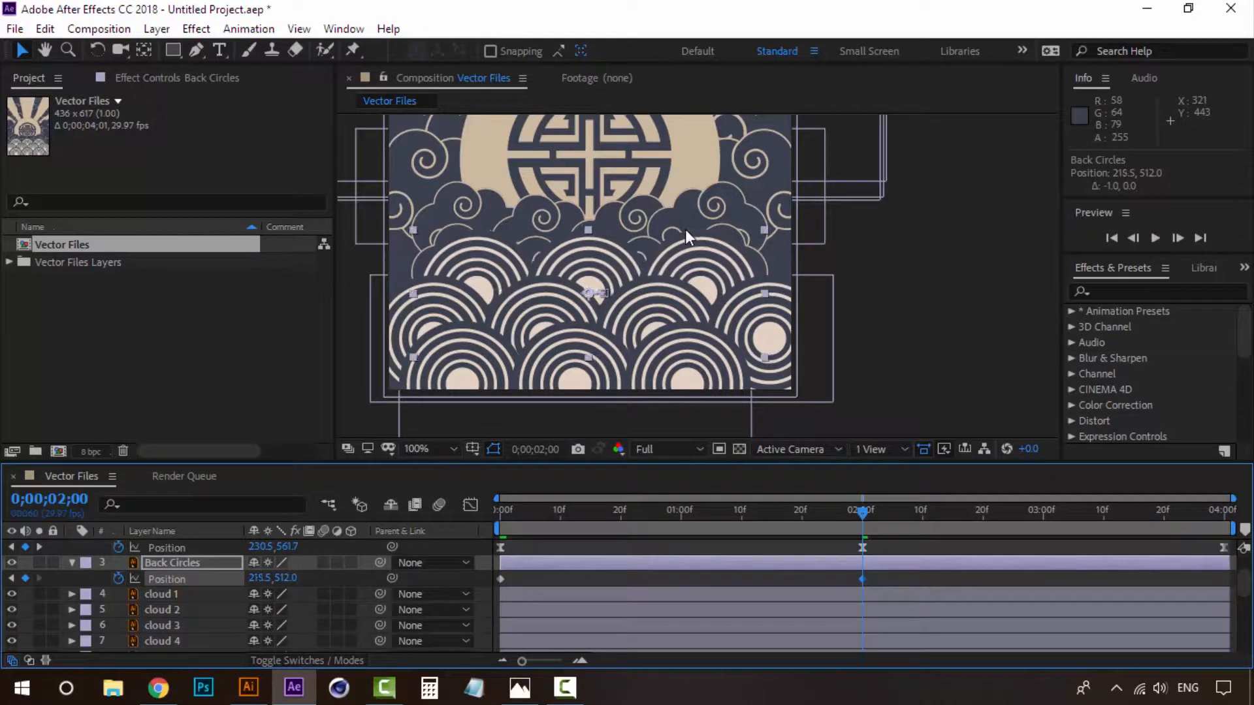
pyautogui.press('Left')
pyautogui.press('Left')
pyautogui.press('Left')
pyautogui.press('Left')
pyautogui.press('Left')
pyautogui.press('Left')
pyautogui.press('Left')
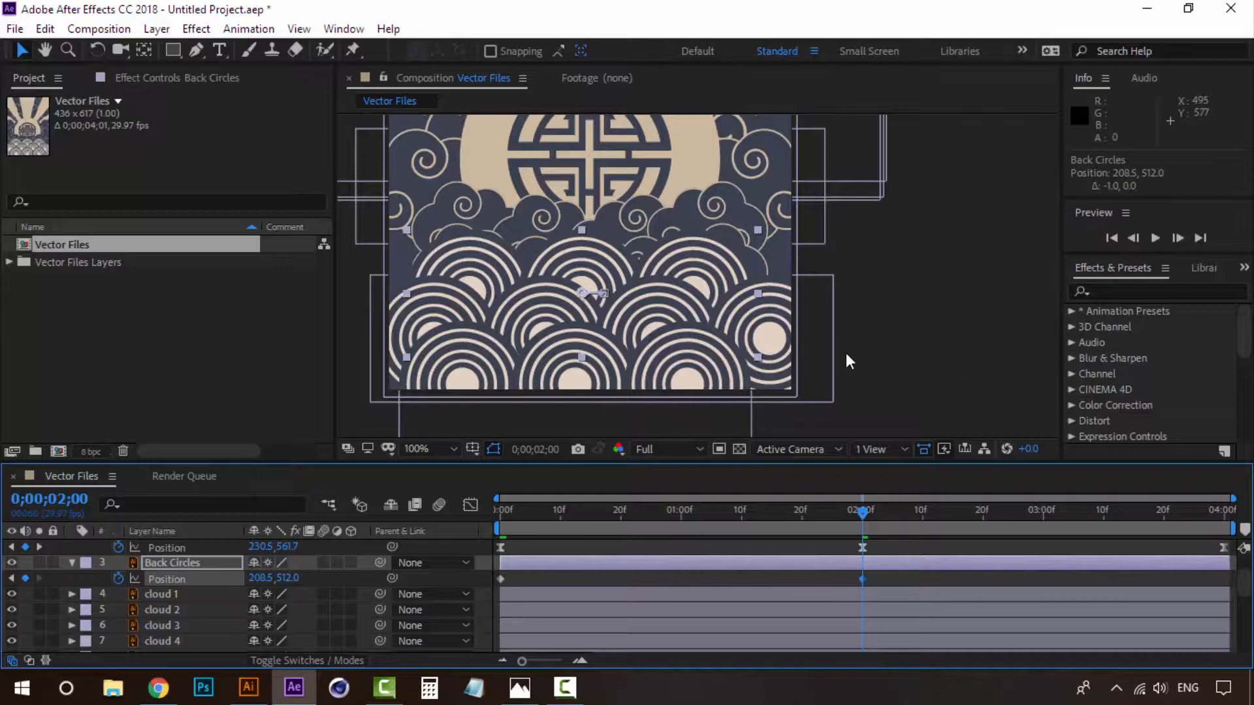
# Copy the Back Circles' first position keyframe to 4 seconds.
pyautogui.moveTo(1164, 512); pyautogui.dragTo(1224, 512)
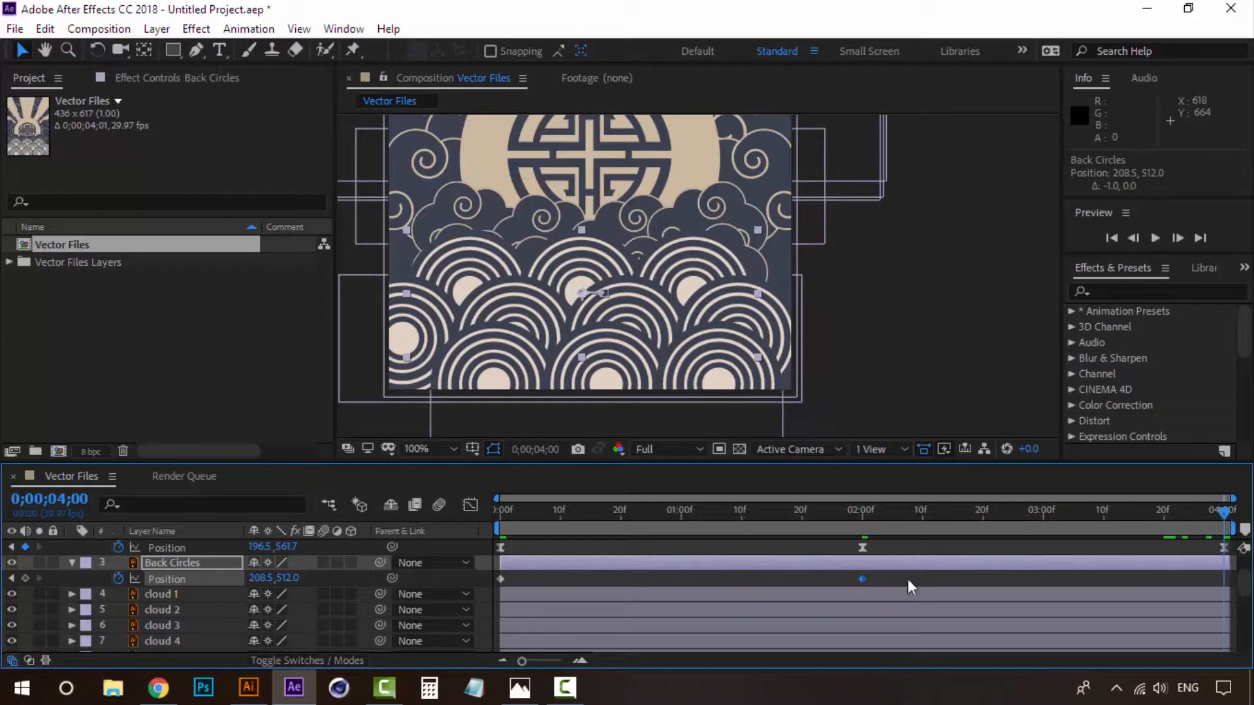
pyautogui.click(501, 579)
pyautogui.hotkey('ctrl', 'c')
pyautogui.hotkey('ctrl', 'v')
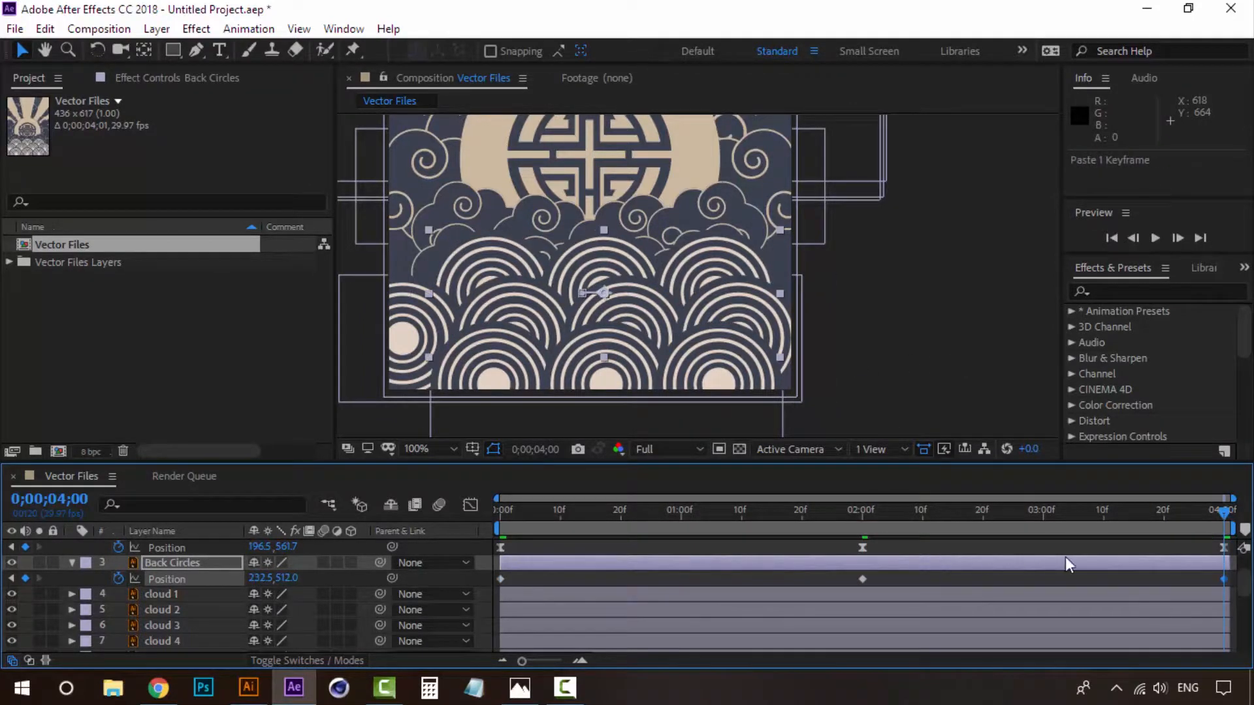
# Apply Easy Ease to all three Back Circles position keyframes and preview the movement of the circle layers.
pyautogui.moveTo(1208, 580); pyautogui.dragTo(499, 580)
pyautogui.rightClick(499, 579)
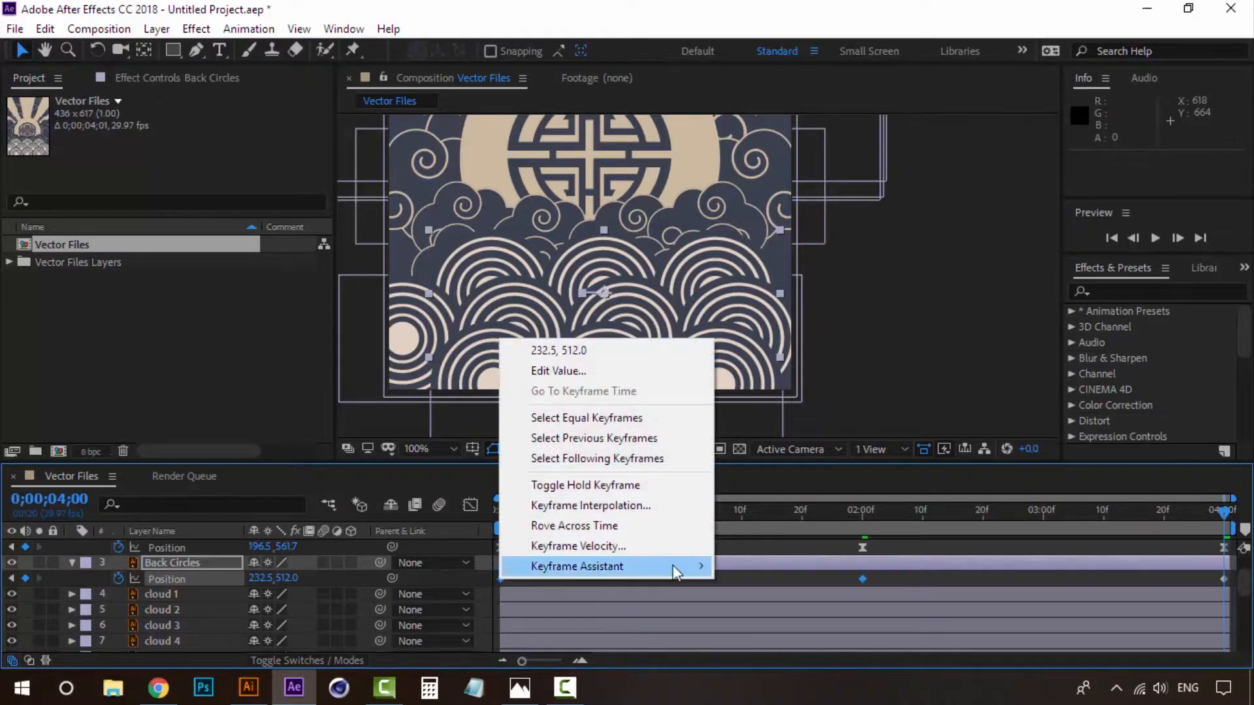
pyautogui.moveTo(672, 566)
pyautogui.click(783, 443)
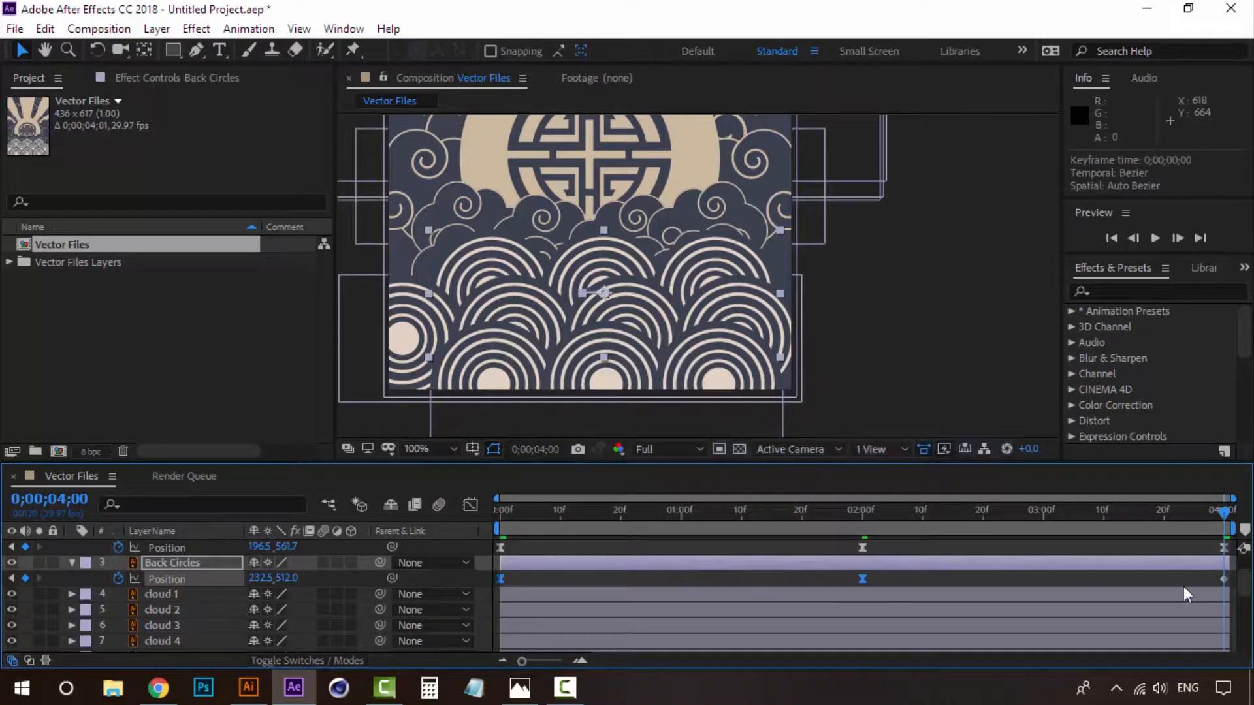
pyautogui.rightClick(1222, 577)
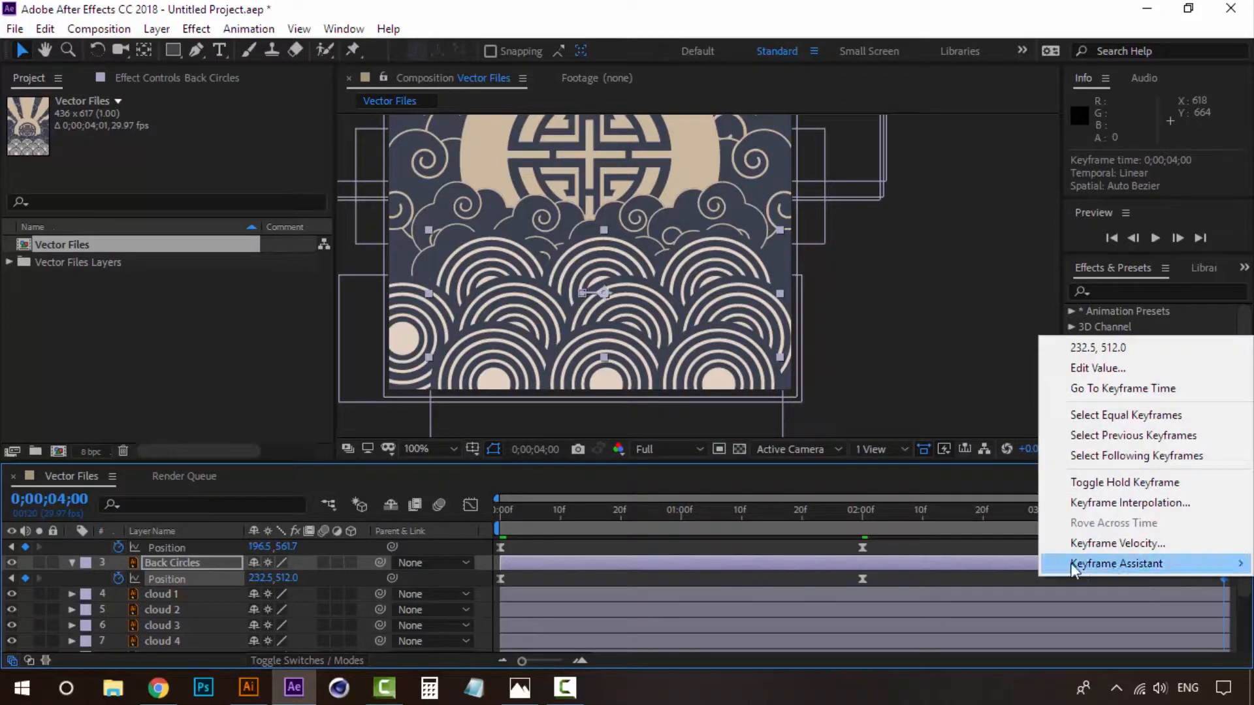
pyautogui.moveTo(1071, 564)
pyautogui.click(881, 440)
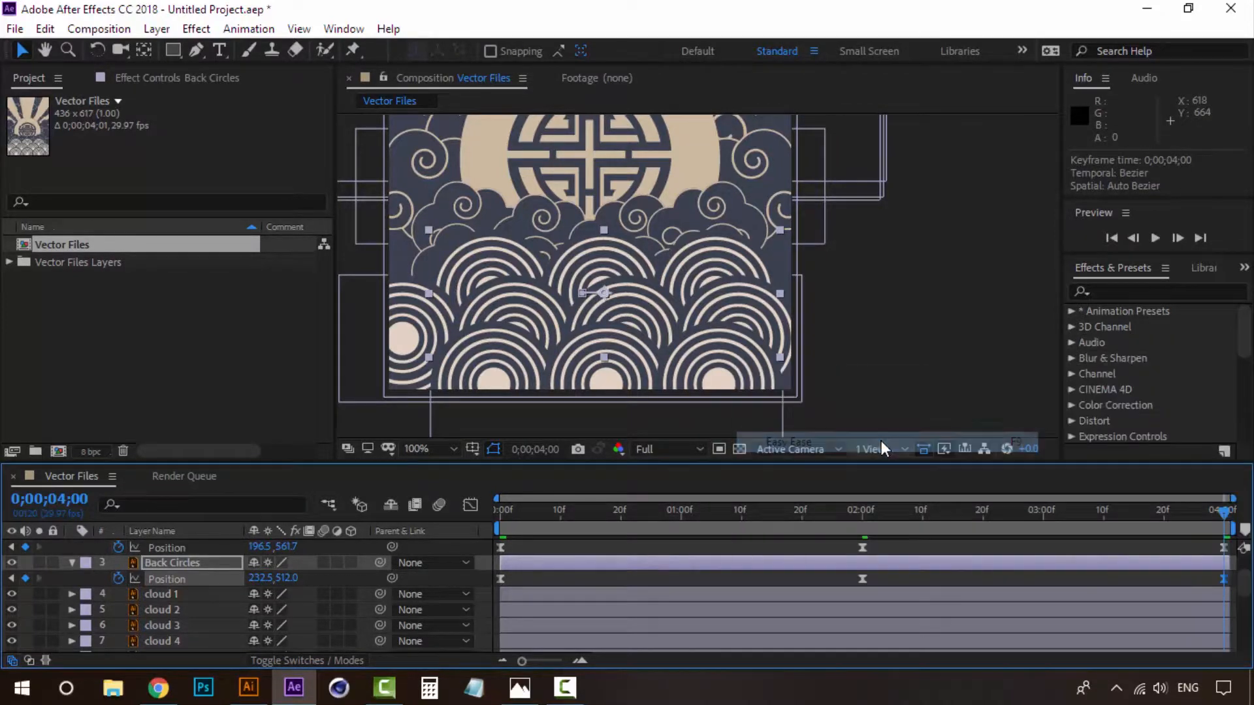
pyautogui.click(904, 578)
pyautogui.press('space')
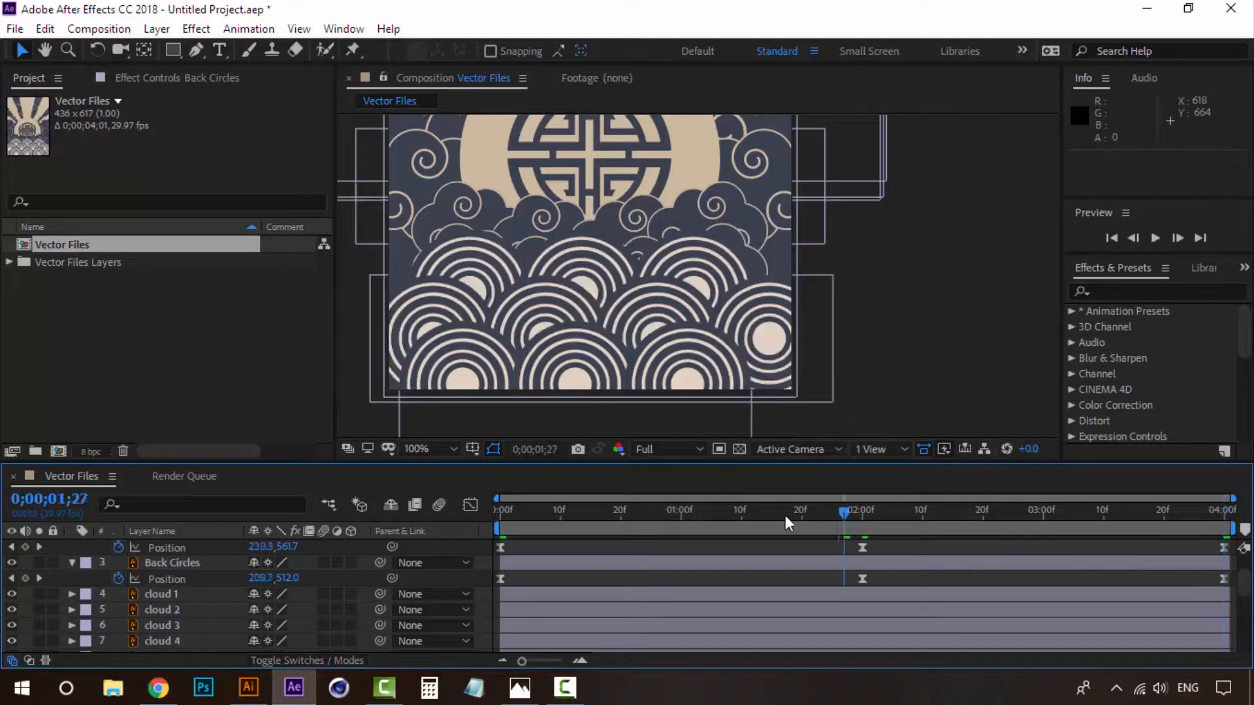
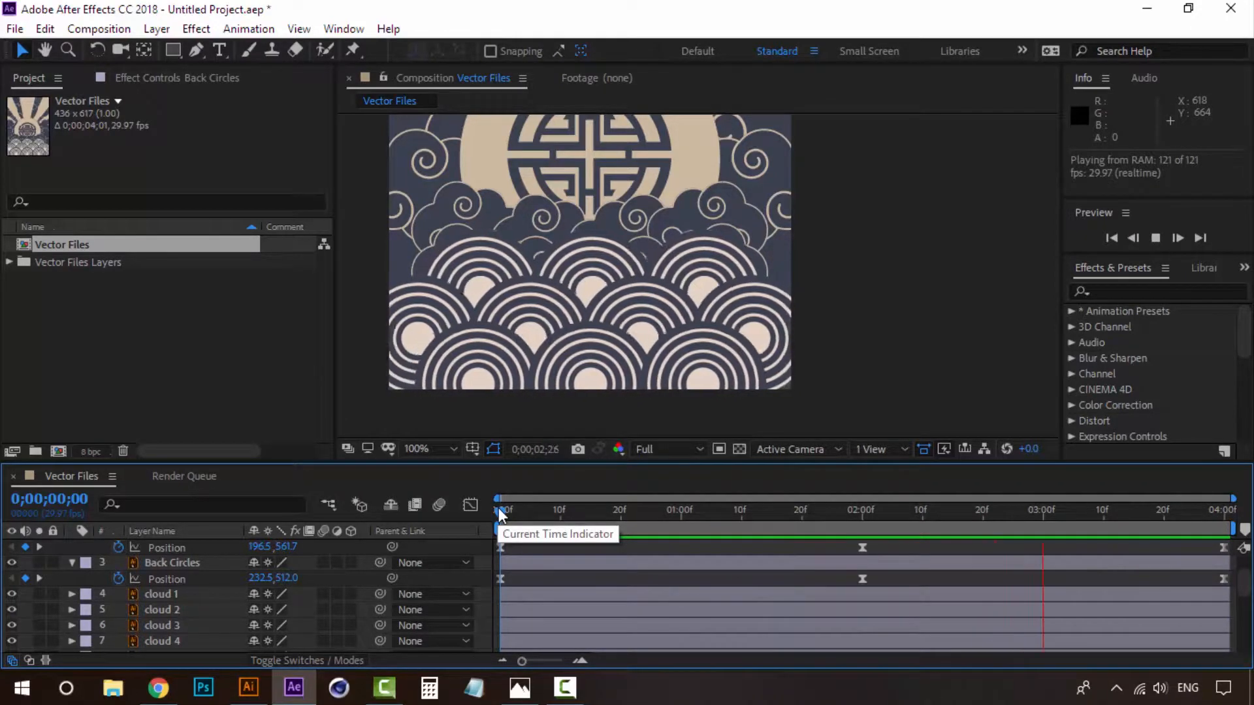
pyautogui.click(499, 511)
# Collapse the Front Circles, Middle Circles and Back Circles layers in the timeline.
pyautogui.scroll(3, 154, 566)
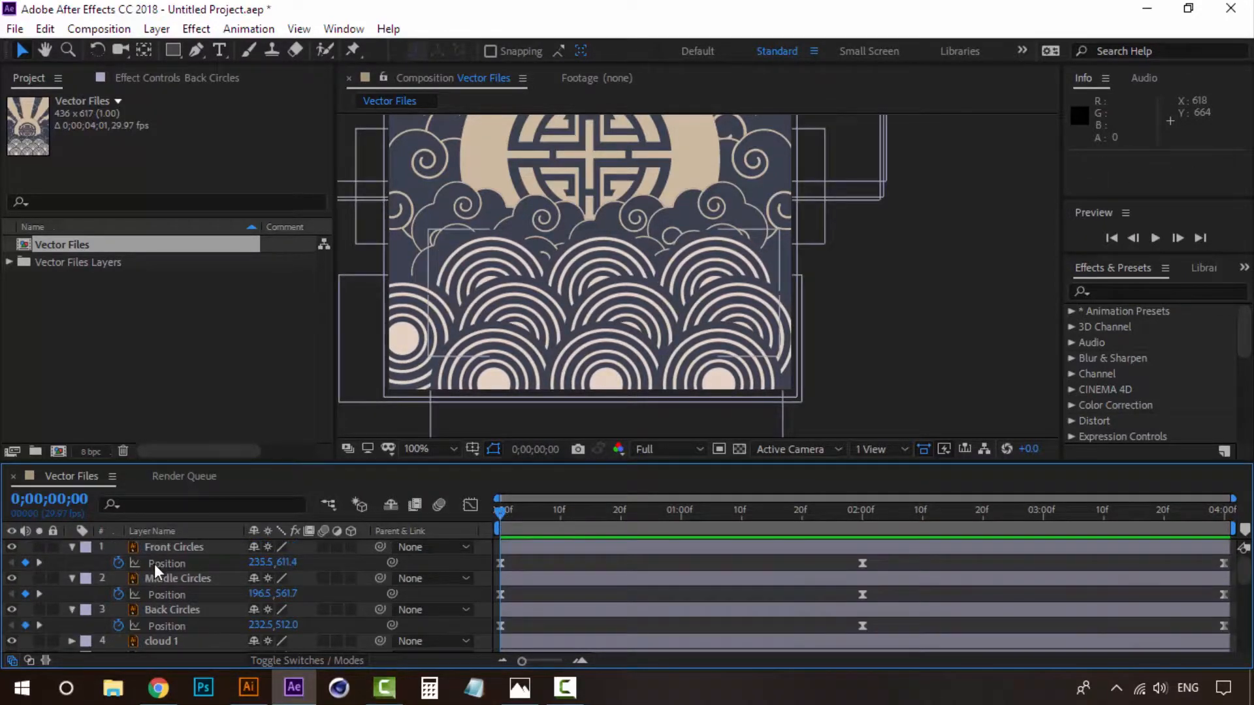
pyautogui.click(71, 547)
pyautogui.click(72, 563)
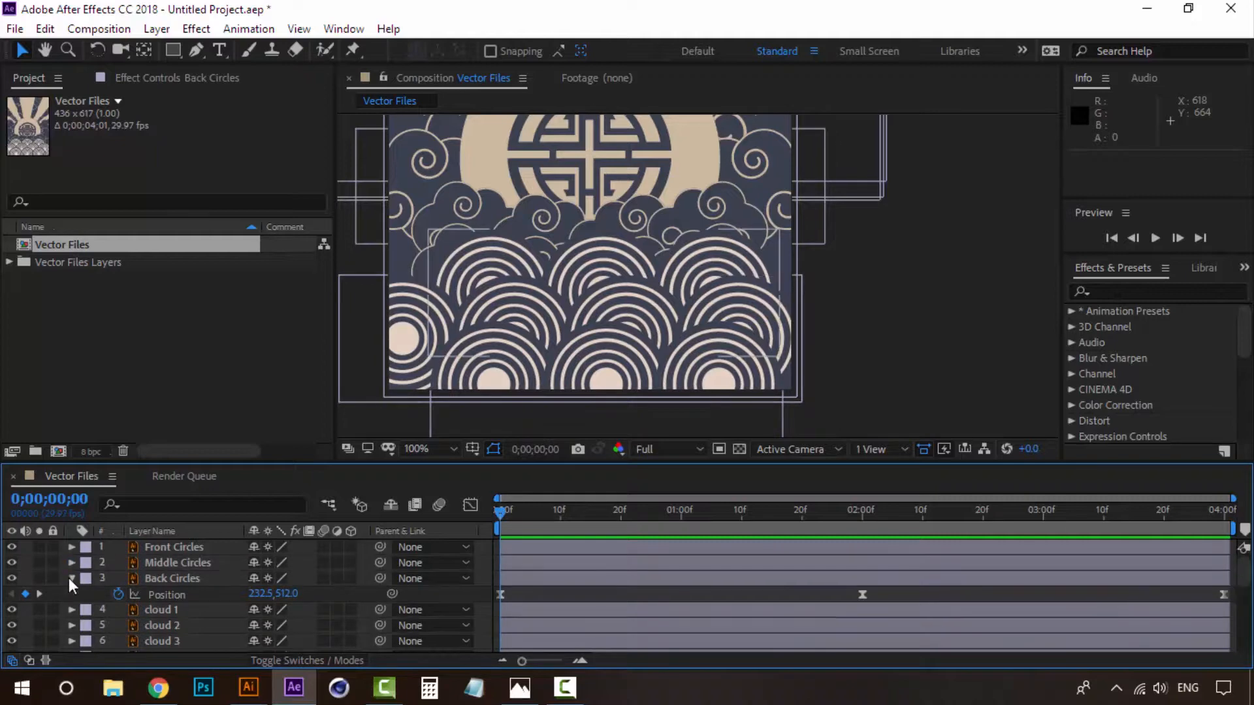
pyautogui.click(70, 578)
# Select the layers cloud 1 to cloud 4 and reveal their Position properties.
pyautogui.click(169, 580)
pyautogui.click(163, 594)
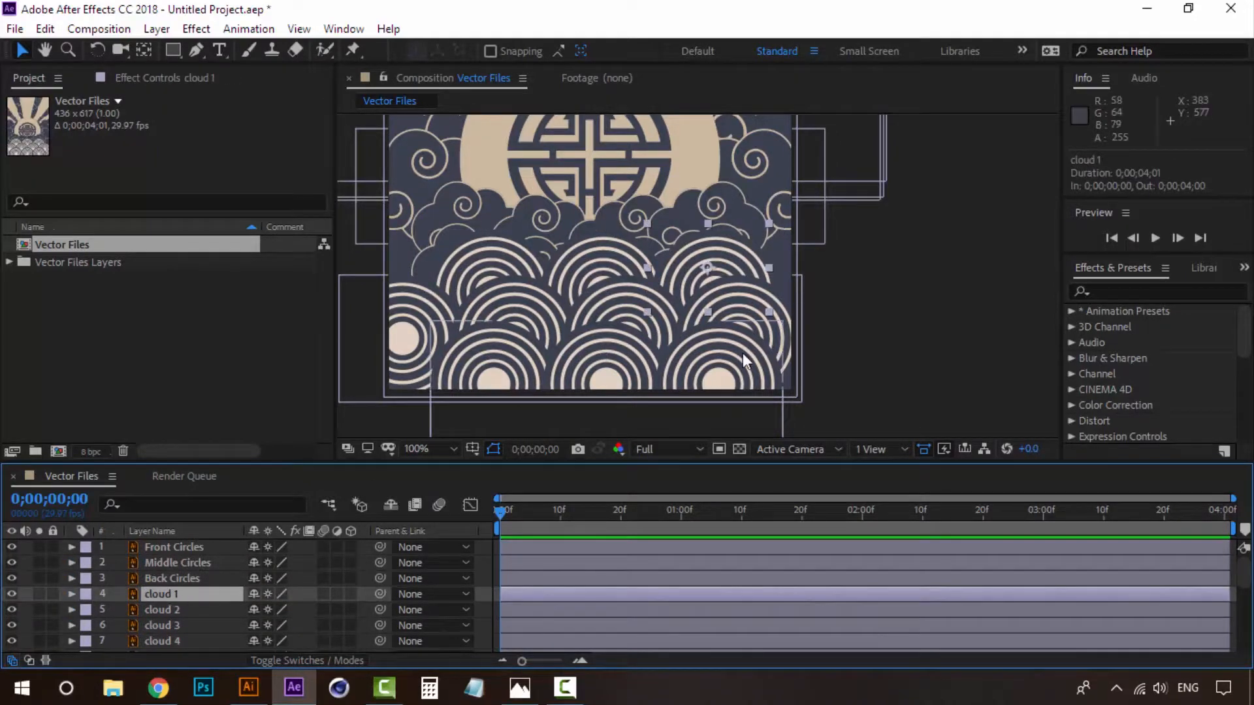
pyautogui.press('h')
pyautogui.moveTo(678, 198)
pyautogui.mouseDown()
pyautogui.moveTo(679, 444)
pyautogui.moveTo(661, 223)
pyautogui.moveTo(680, 222)
pyautogui.mouseUp()
pyautogui.press('v')
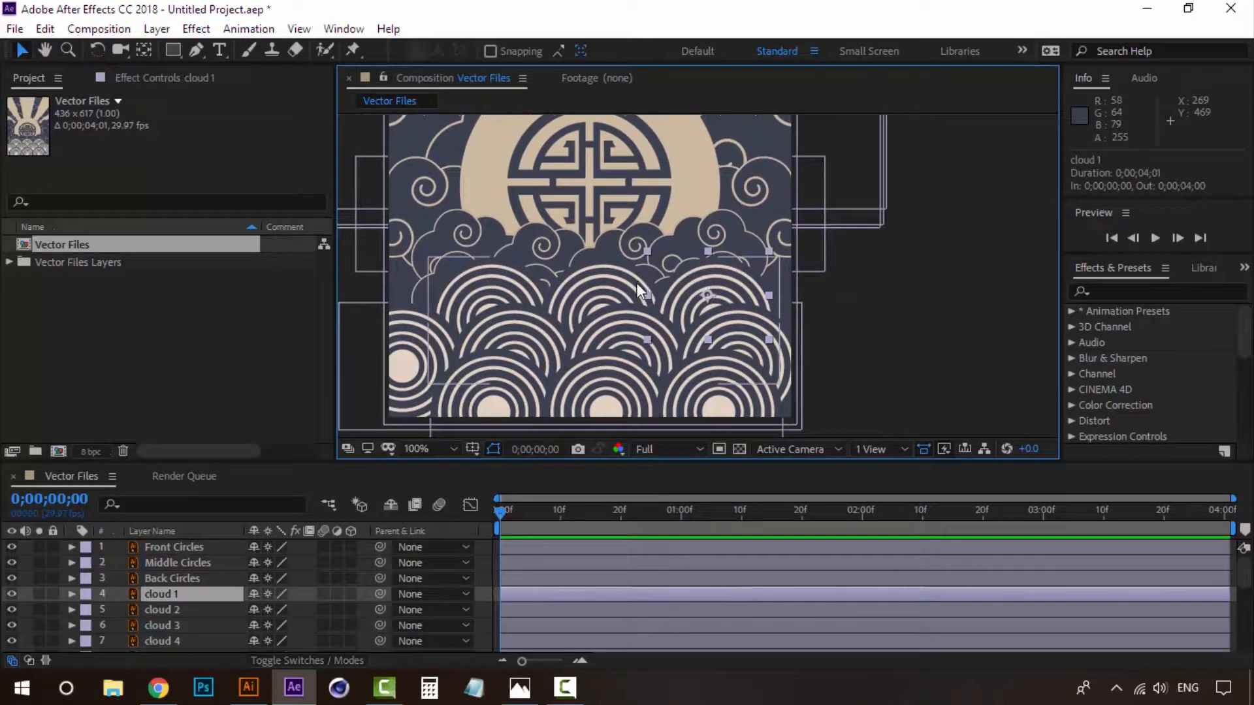
pyautogui.scroll(2, 636, 283)
pyautogui.scroll(-2, 634, 285)
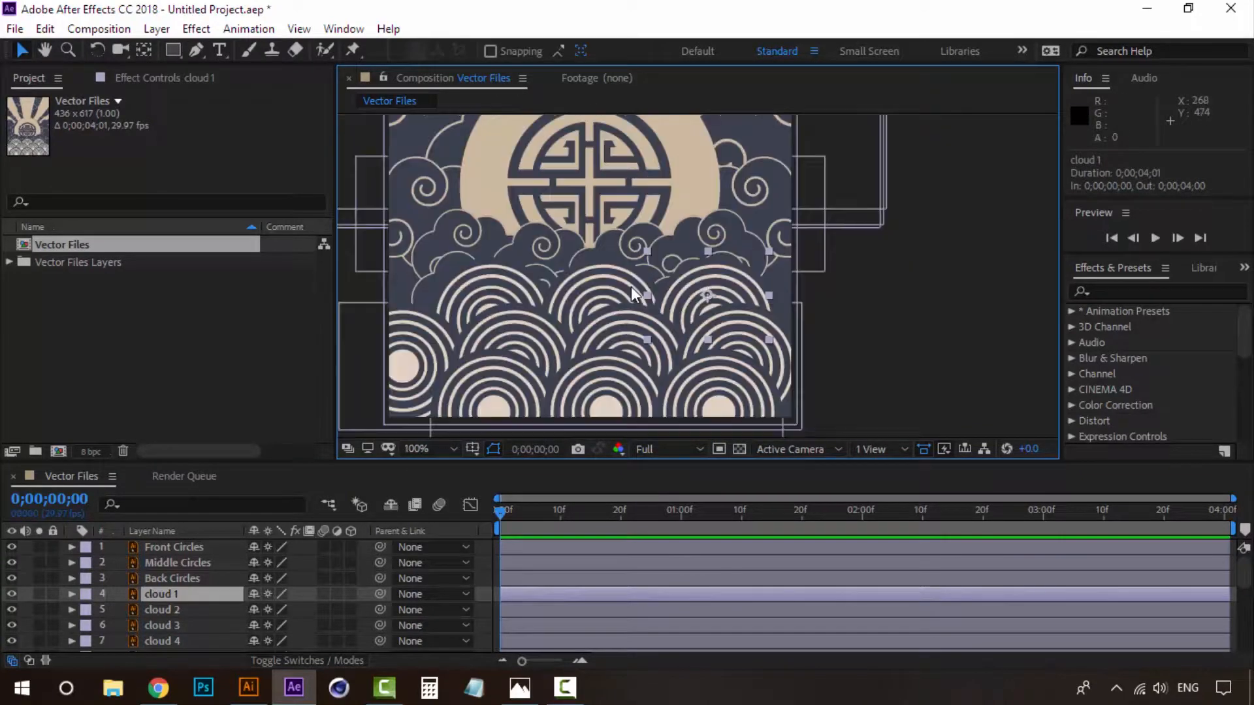
pyautogui.scroll(-1, 174, 611)
pyautogui.keyDown('shift'); pyautogui.click(169, 597); pyautogui.keyUp('shift')
pyautogui.scroll(1, 170, 597)
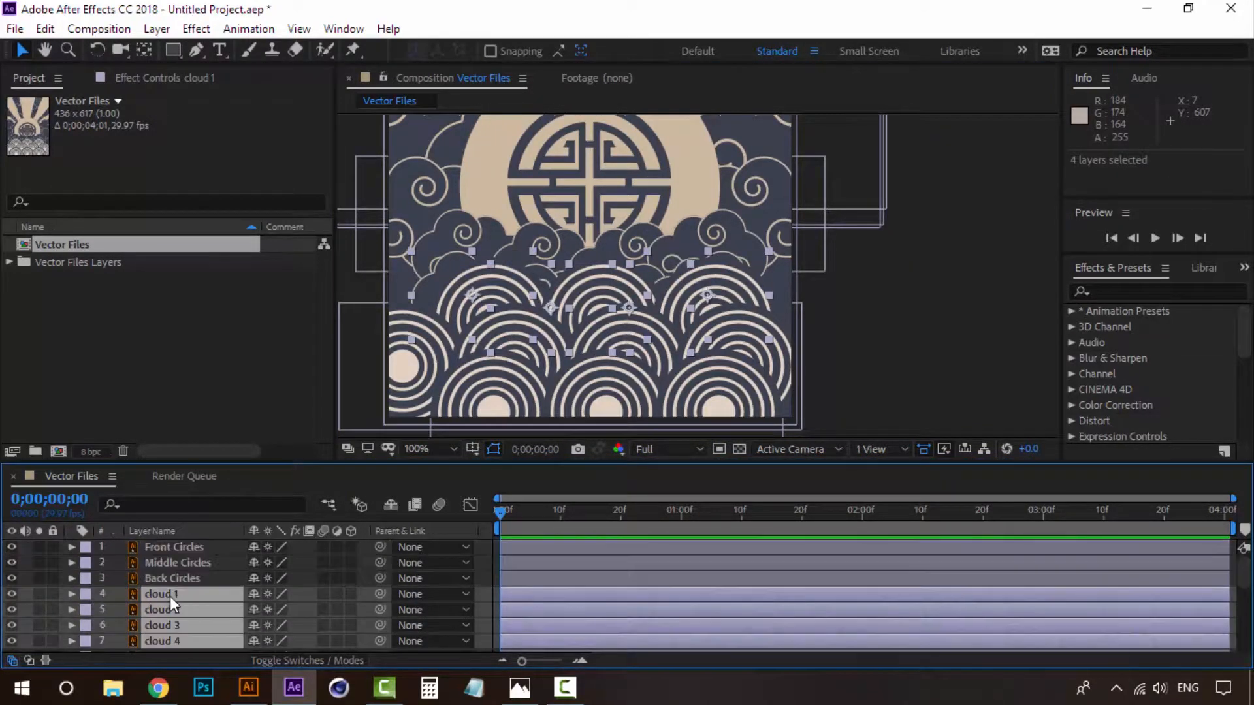
pyautogui.press('p')
pyautogui.click(176, 576)
pyautogui.scroll(-1, 176, 575)
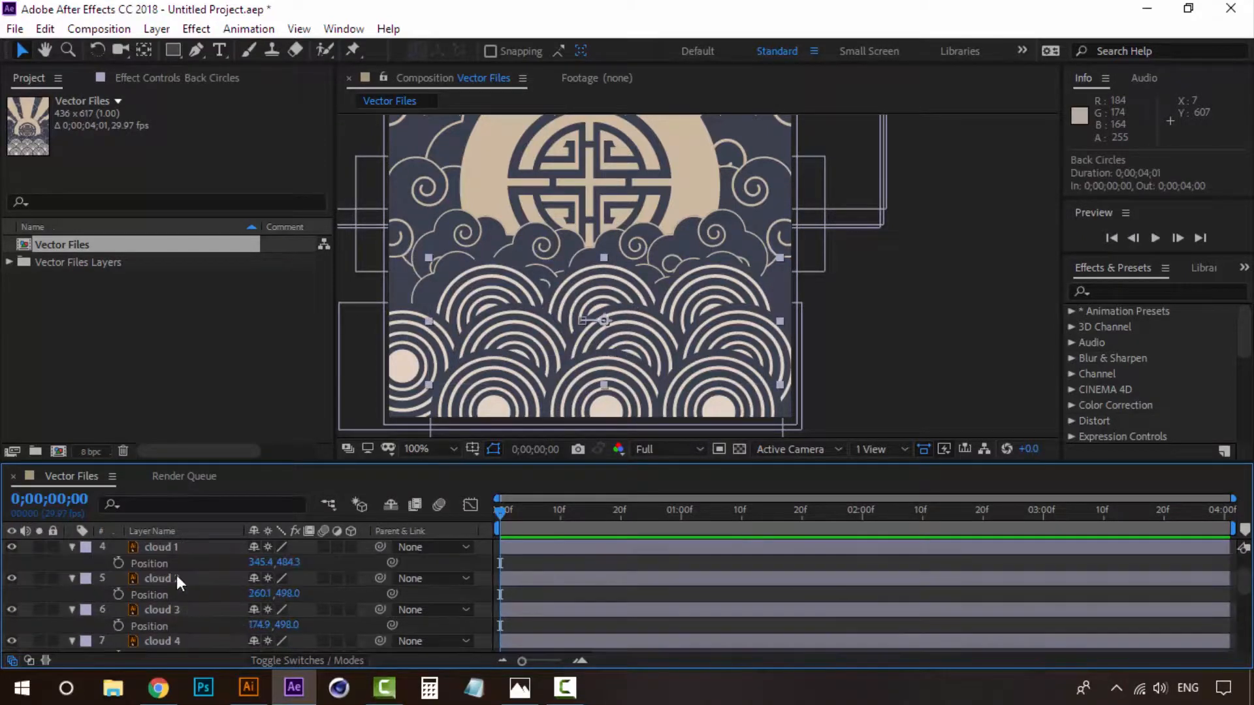
pyautogui.click(176, 556)
pyautogui.click(931, 336)
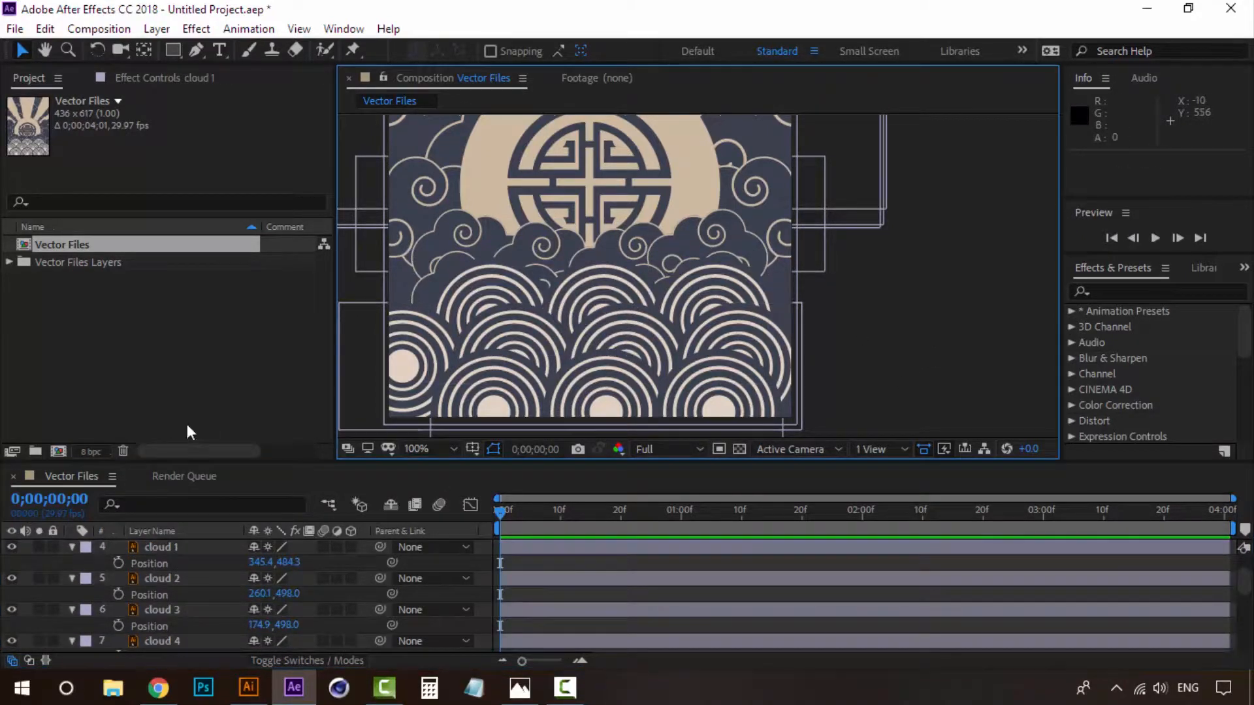
pyautogui.click(177, 547)
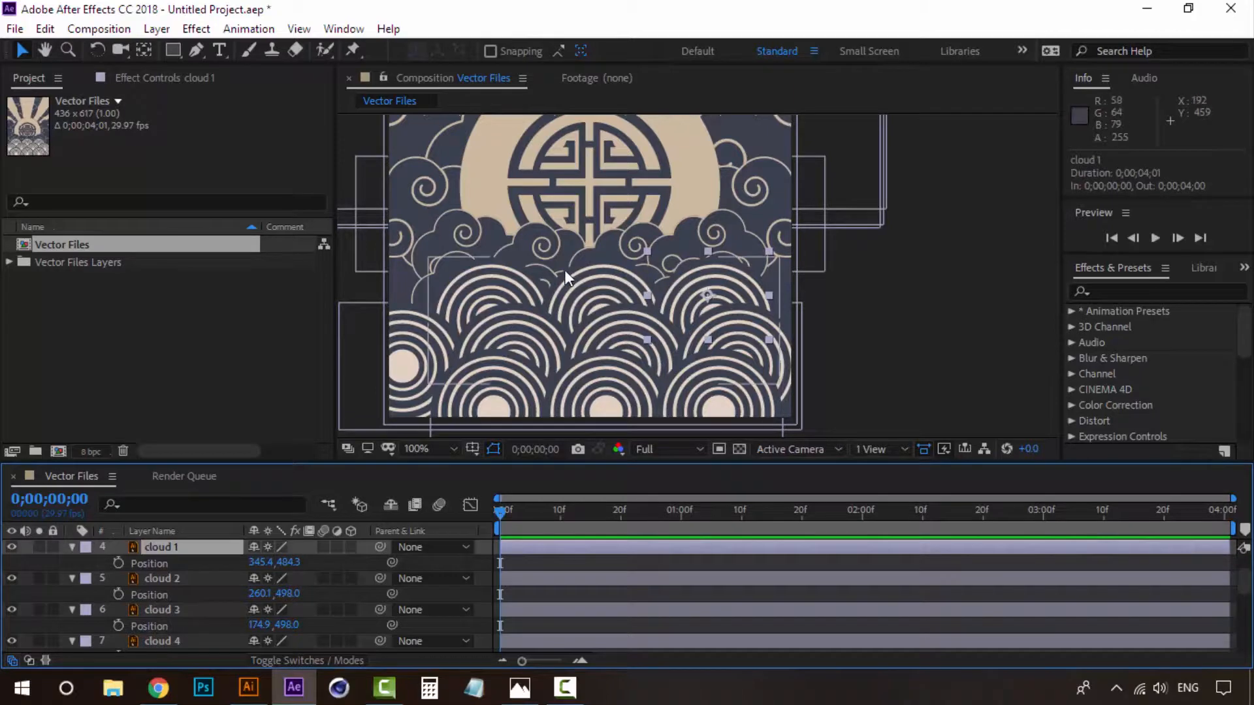
pyautogui.click(539, 273)
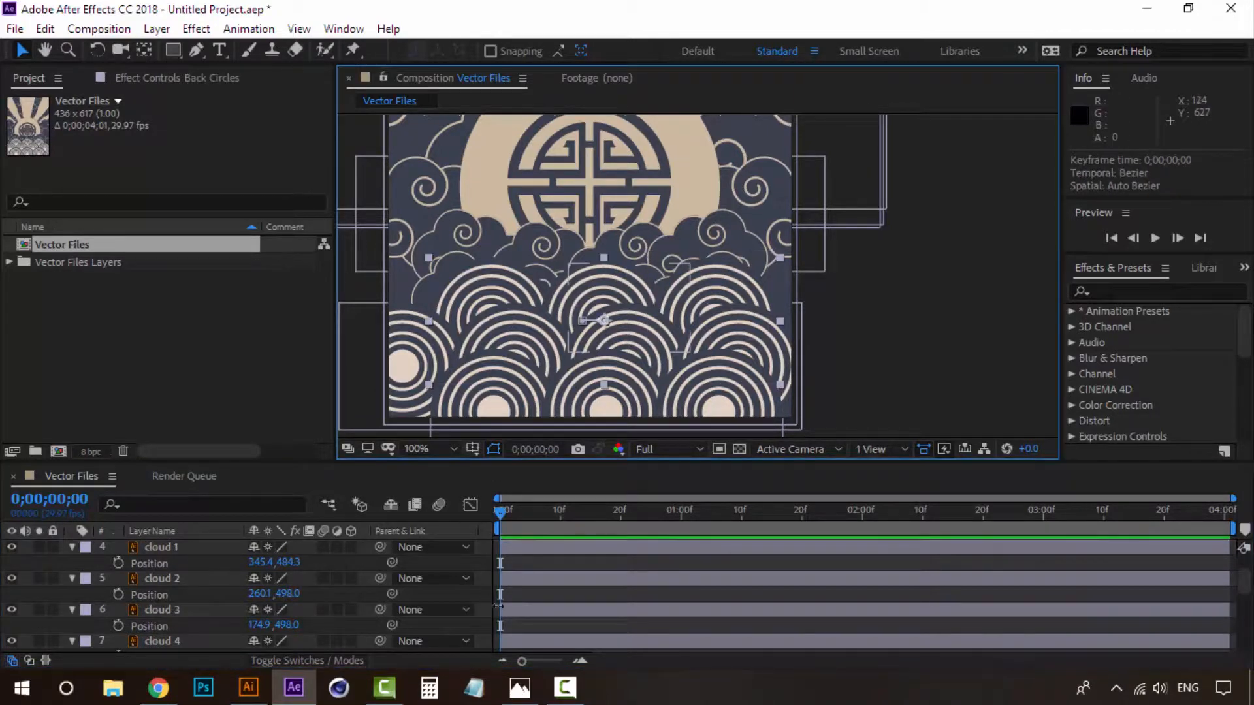
# Check the Prueba.gif reference in Photos, and start Position keyframes on cloud 1 and cloud 3 at 0 seconds in After Effects.
pyautogui.click(520, 688)
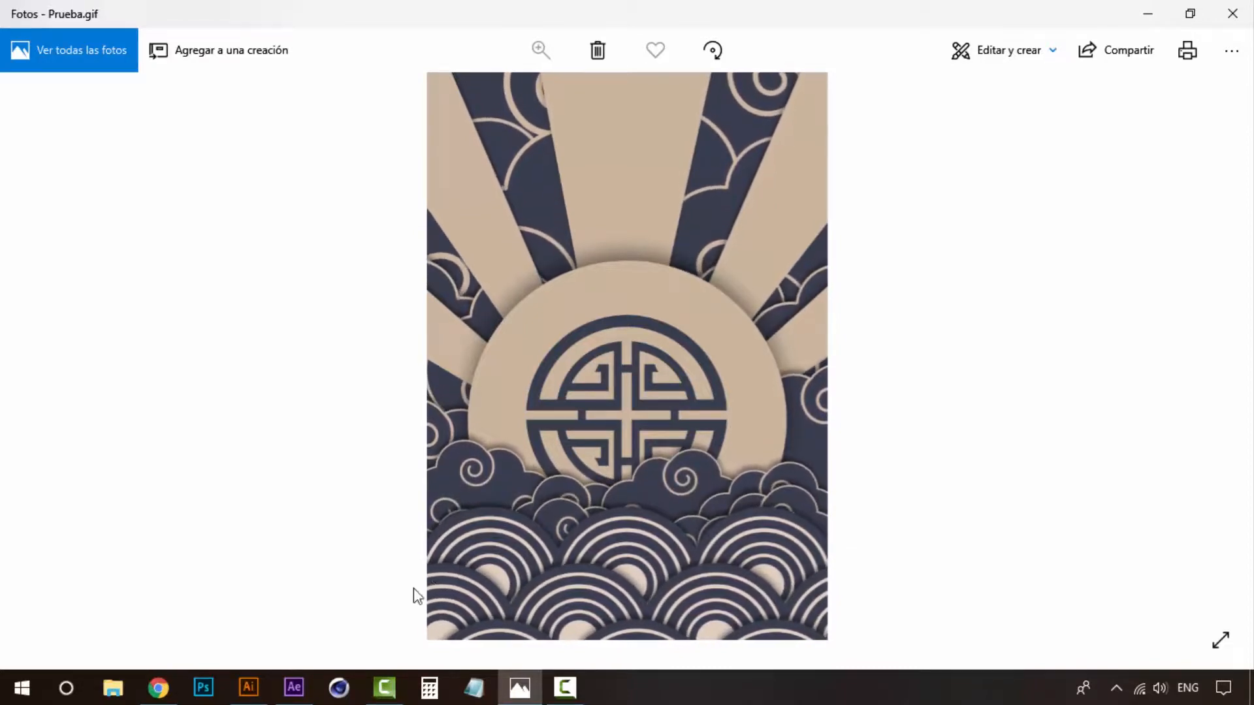
pyautogui.click(520, 691)
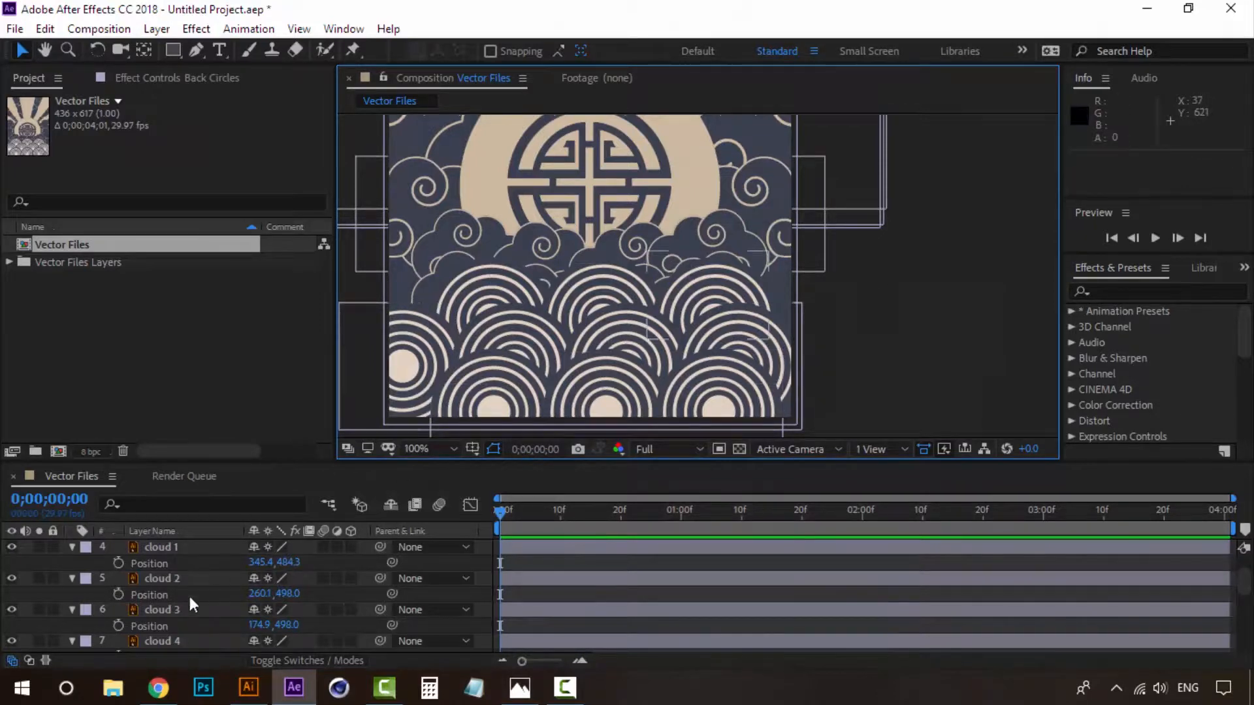
pyautogui.click(169, 549)
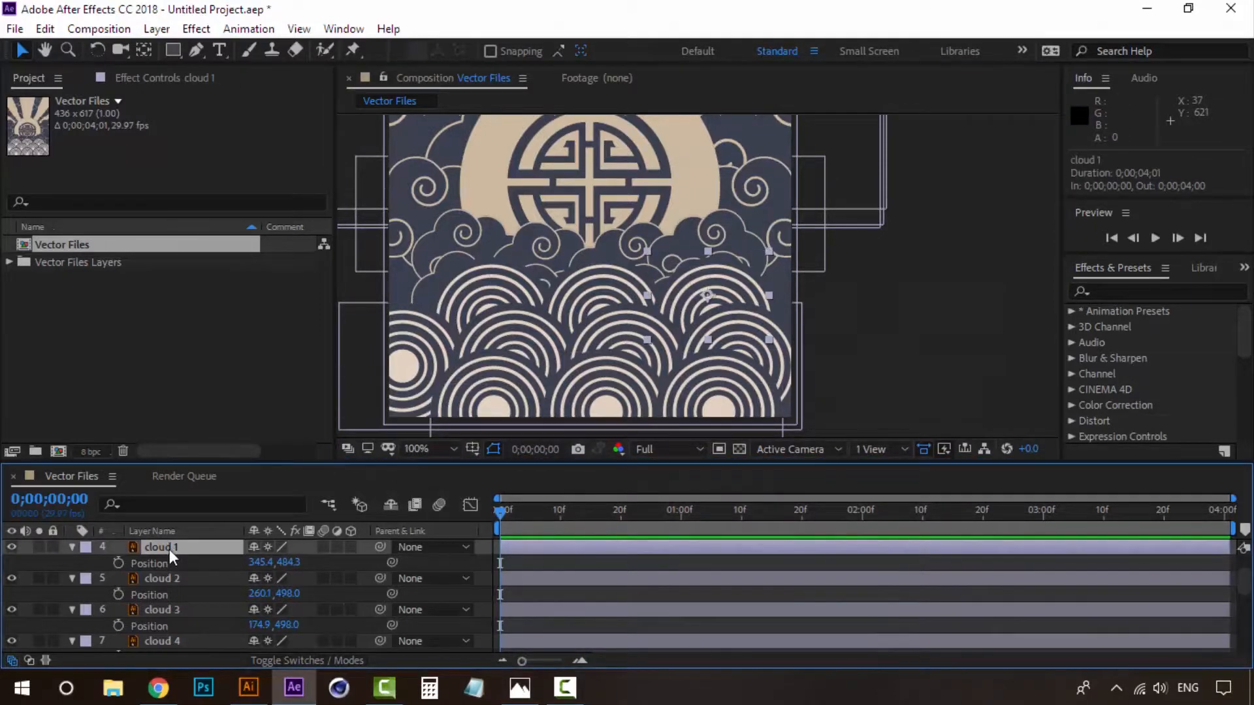
pyautogui.keyDown('ctrl'); pyautogui.click(162, 610); pyautogui.keyUp('ctrl')
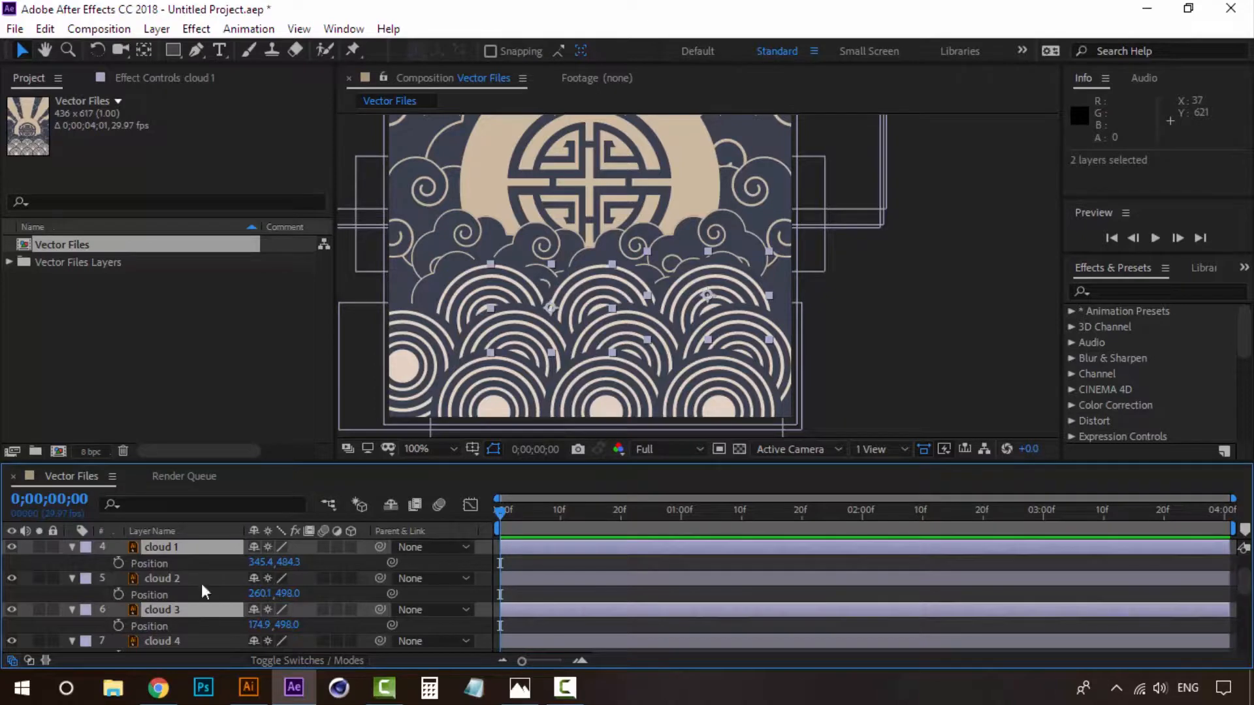
pyautogui.click(119, 563)
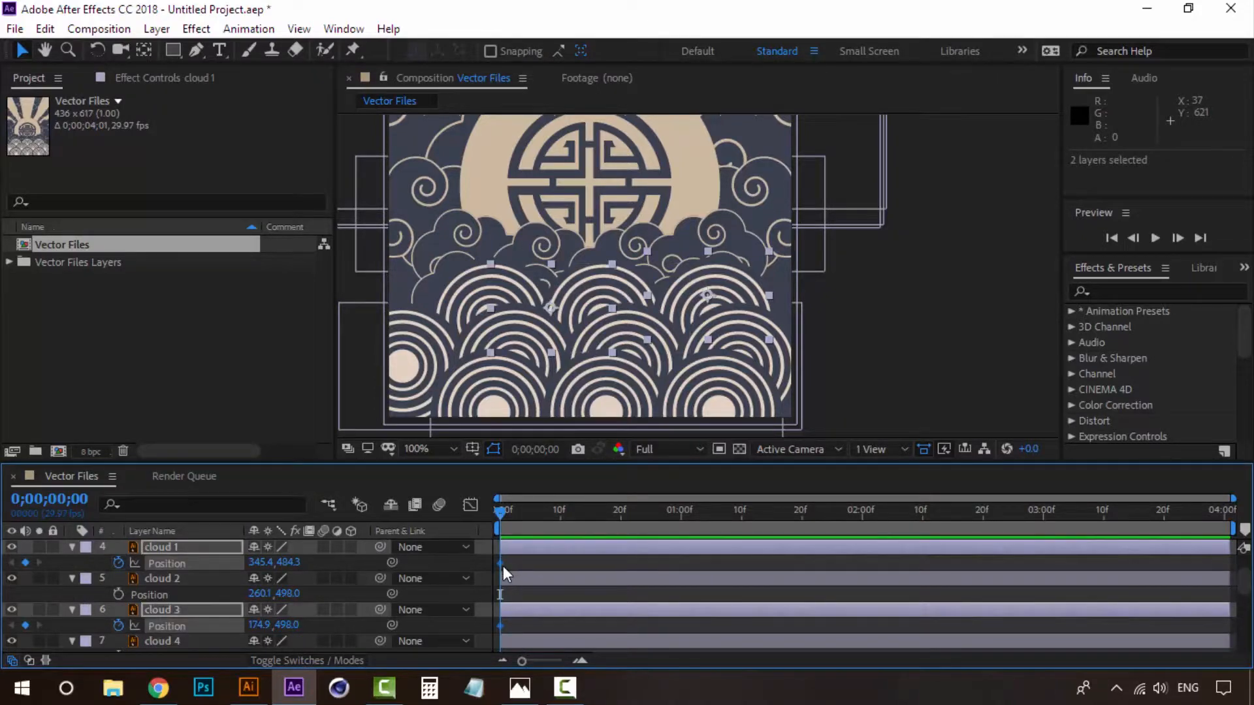
# Apply Easy Ease to the starting Position keyframes of cloud 1 and cloud 3.
pyautogui.rightClick(503, 566)
pyautogui.moveTo(646, 552)
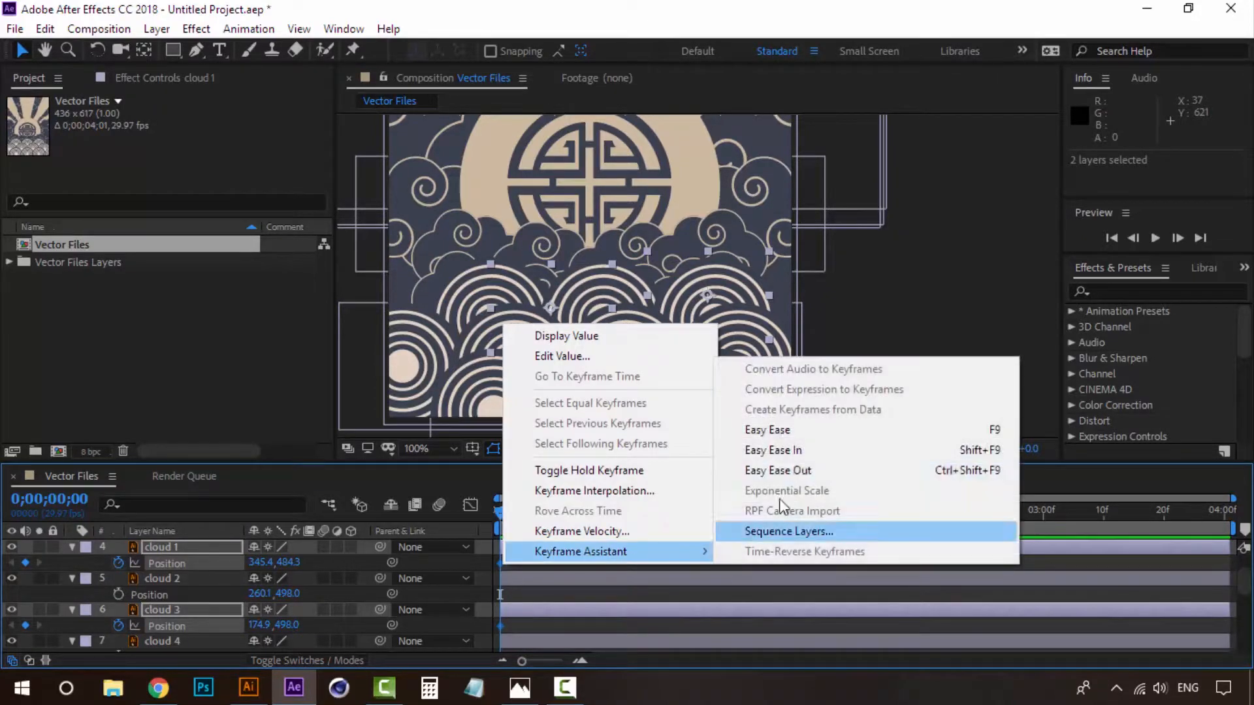
pyautogui.click(814, 445)
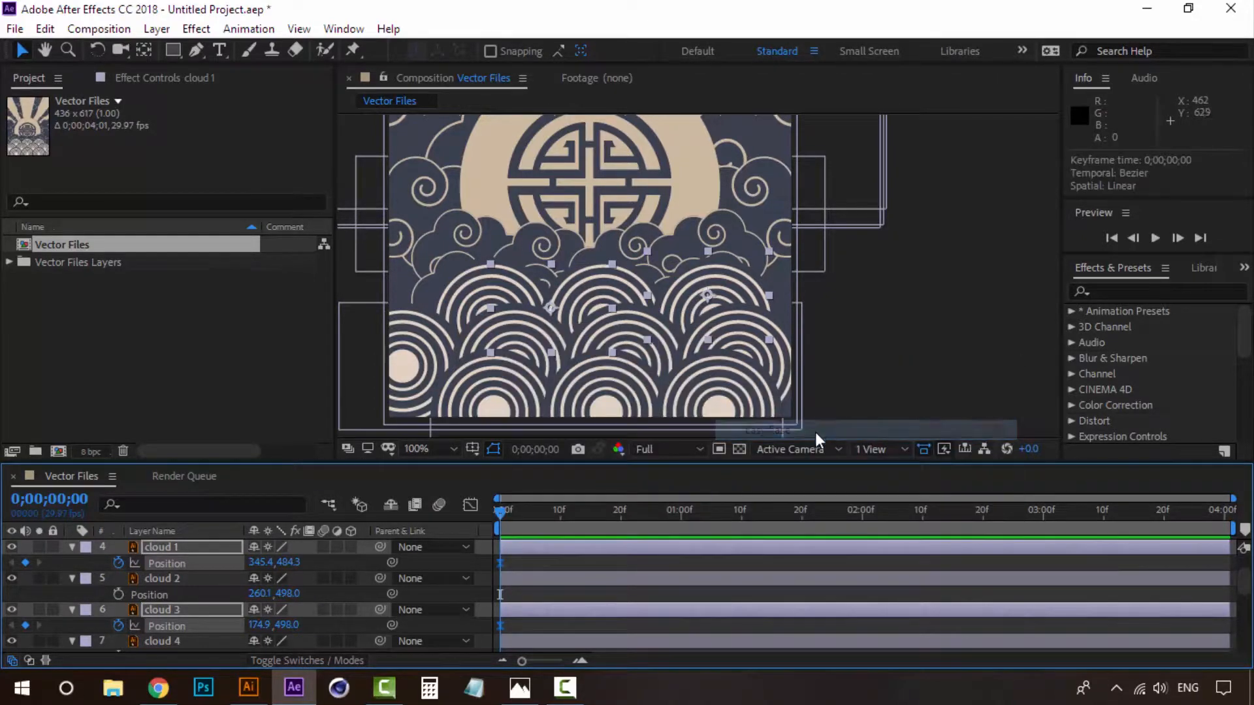
# At 0;00;02;00, raise cloud 1 and cloud 3 to Y positions 465.3 and 479.0.
pyautogui.click(862, 510)
pyautogui.press('Up')
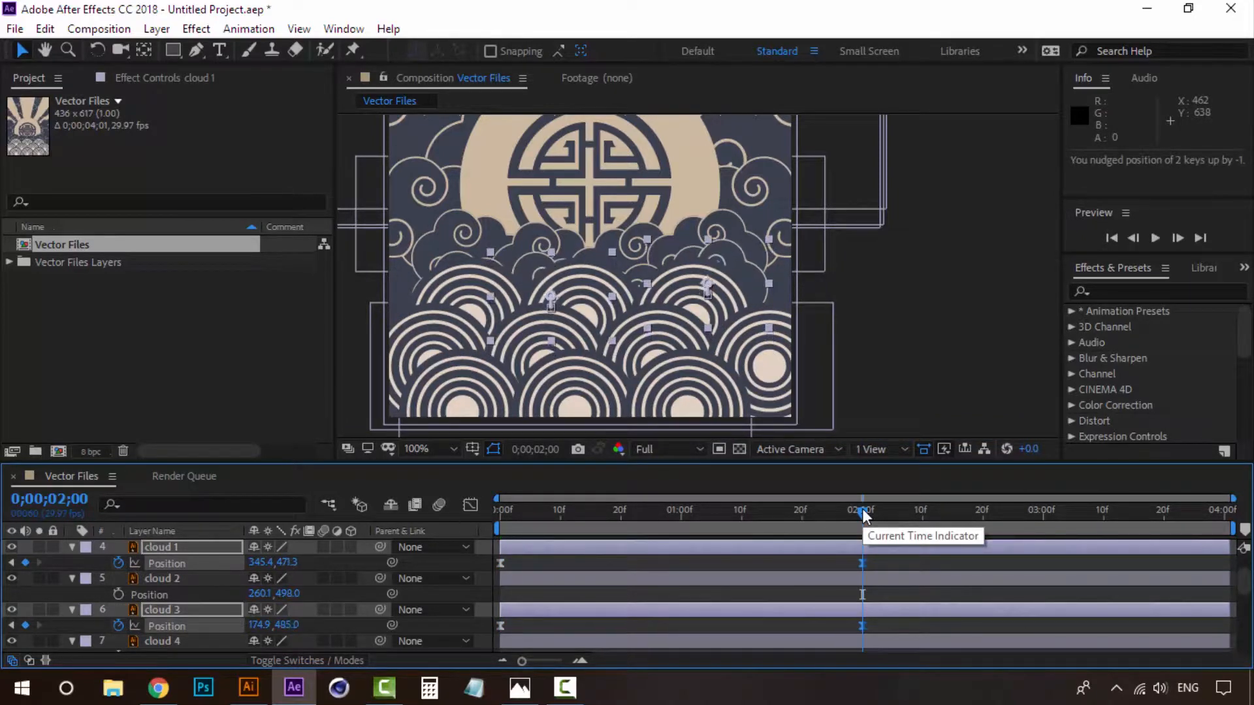
pyautogui.press('Up')
pyautogui.press('Up')
pyautogui.press('Up')
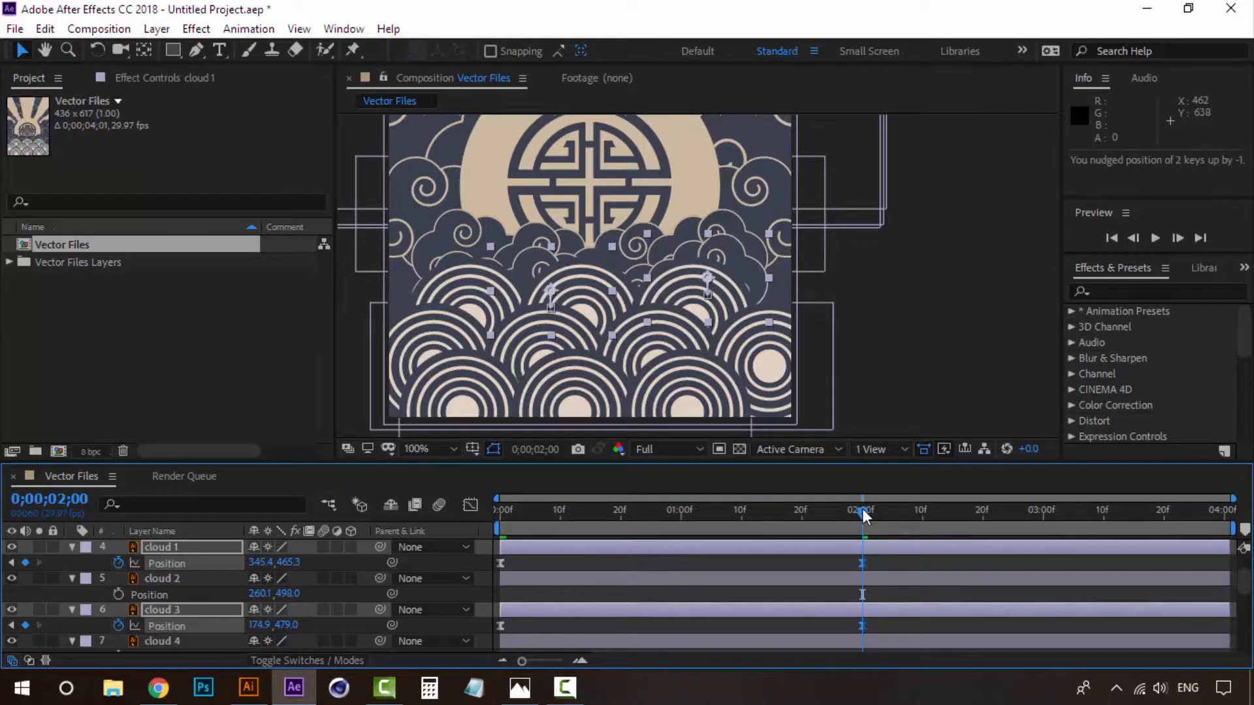
# Copy the first Position keyframes of cloud 1 and cloud 3 to 0;00;04;00 on their own layers.
pyautogui.moveTo(862, 509); pyautogui.dragTo(1224, 511)
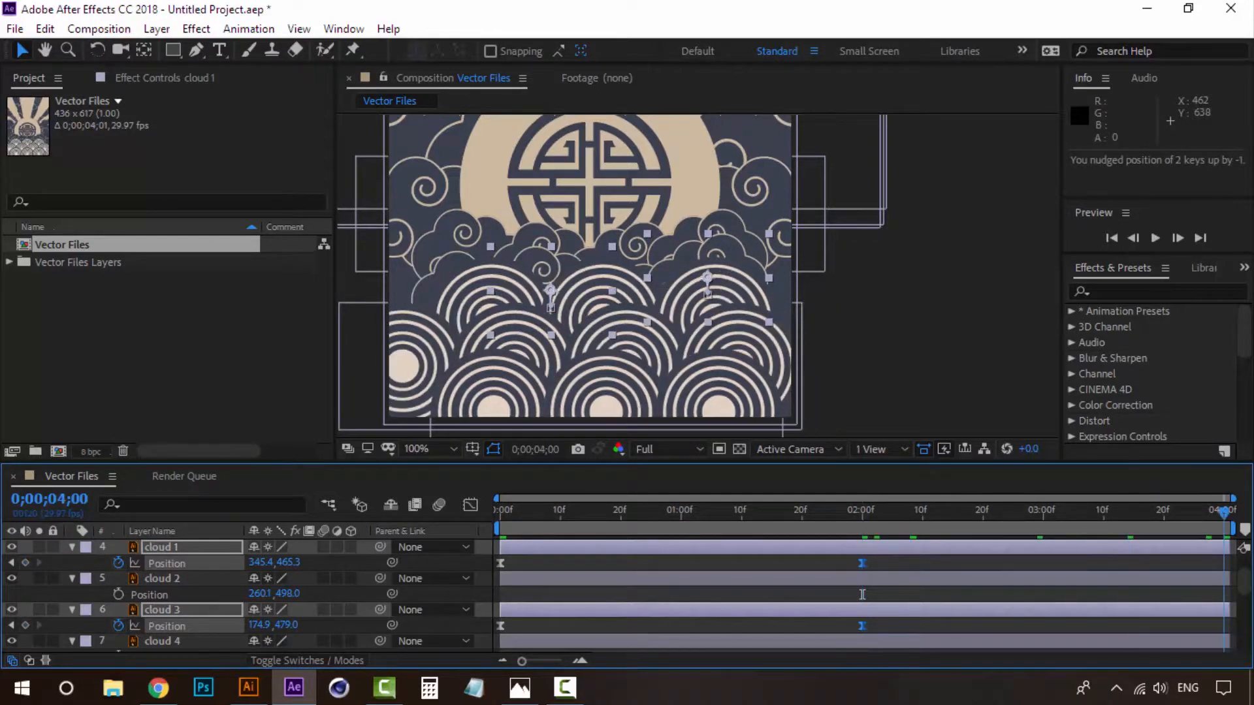
pyautogui.click(500, 563)
pyautogui.hotkey('ctrl', 'c')
pyautogui.hotkey('ctrl', 'v')
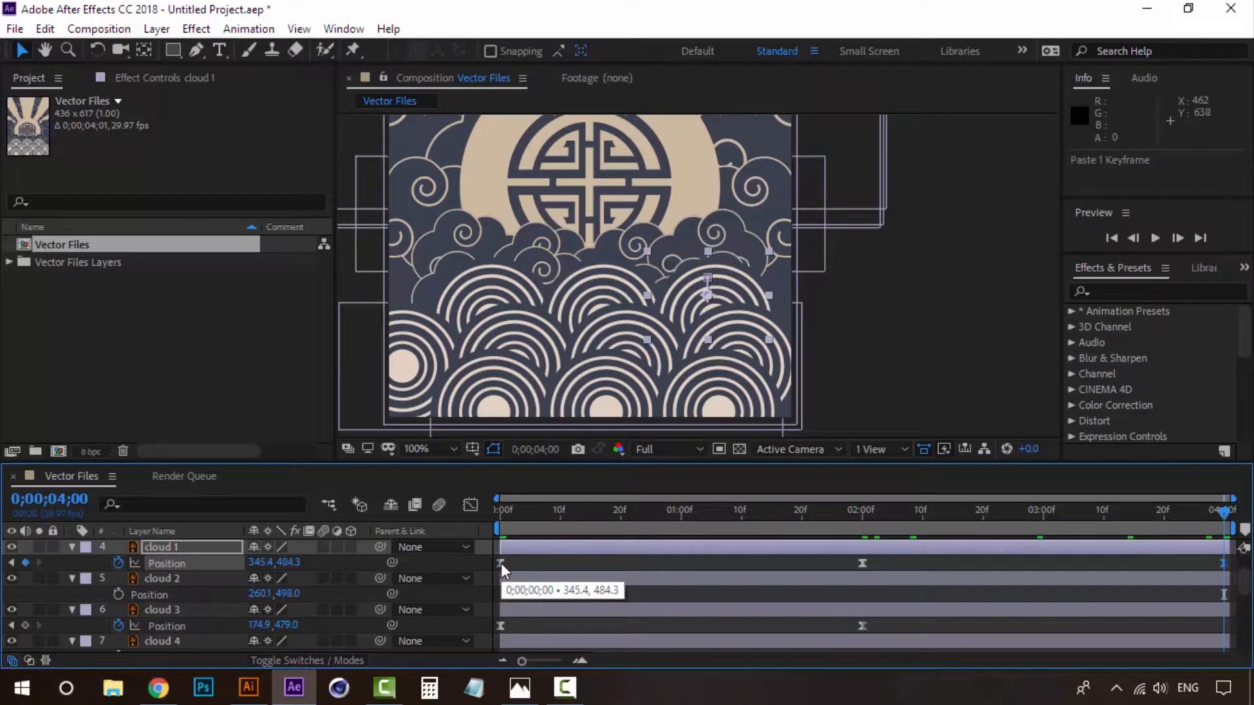
pyautogui.click(502, 626)
pyautogui.hotkey('ctrl', 'c')
pyautogui.hotkey('ctrl', 'v')
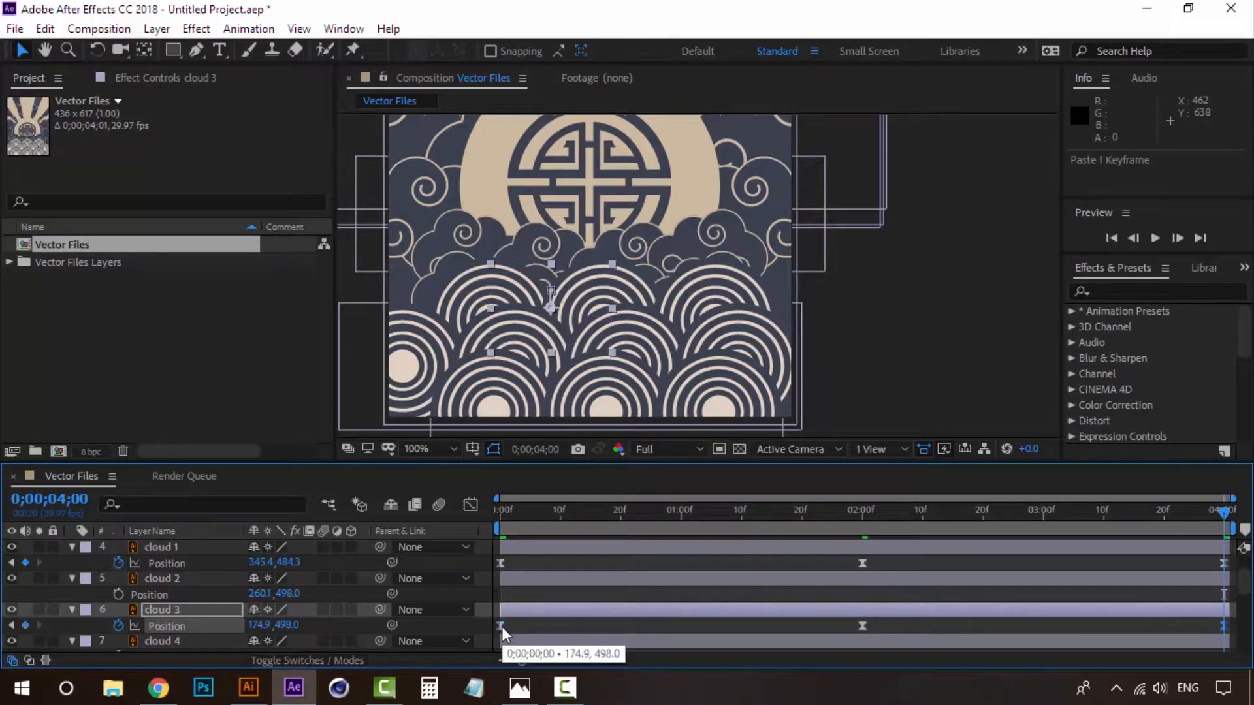
# Play the animation from the start to check the motion of cloud 1 and cloud 3.
pyautogui.press('Home')
pyautogui.press('space')
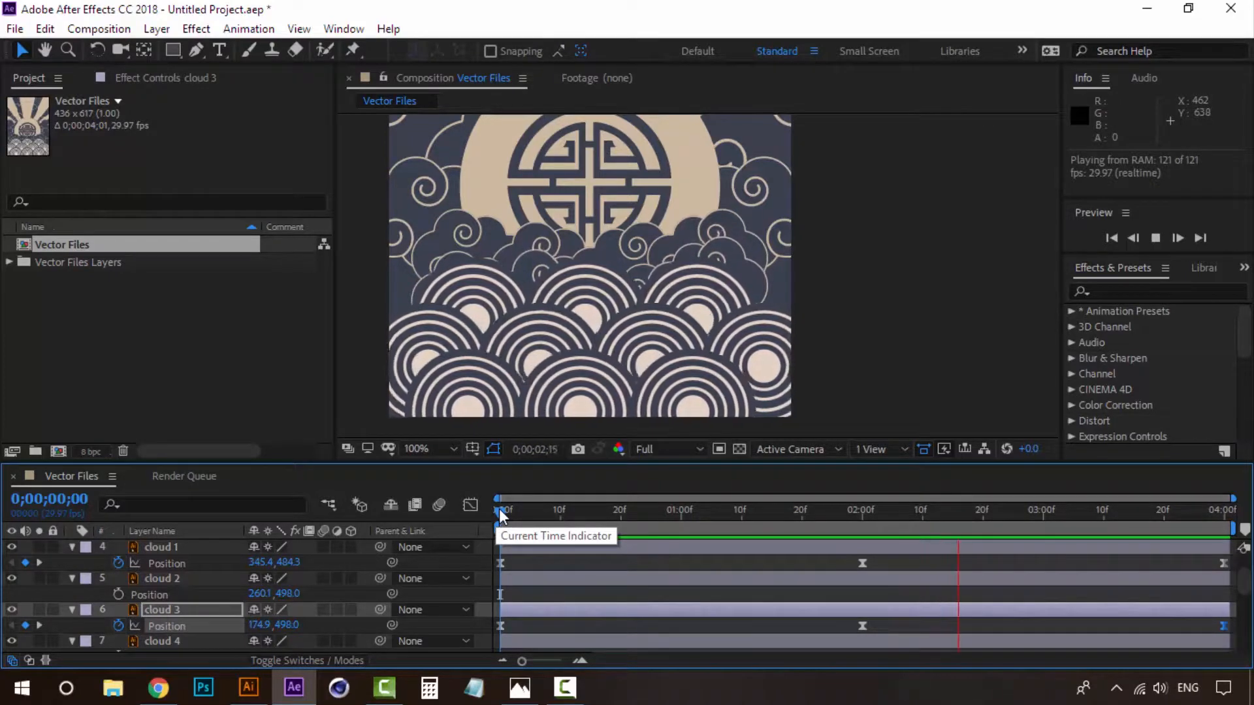
pyautogui.press('space')
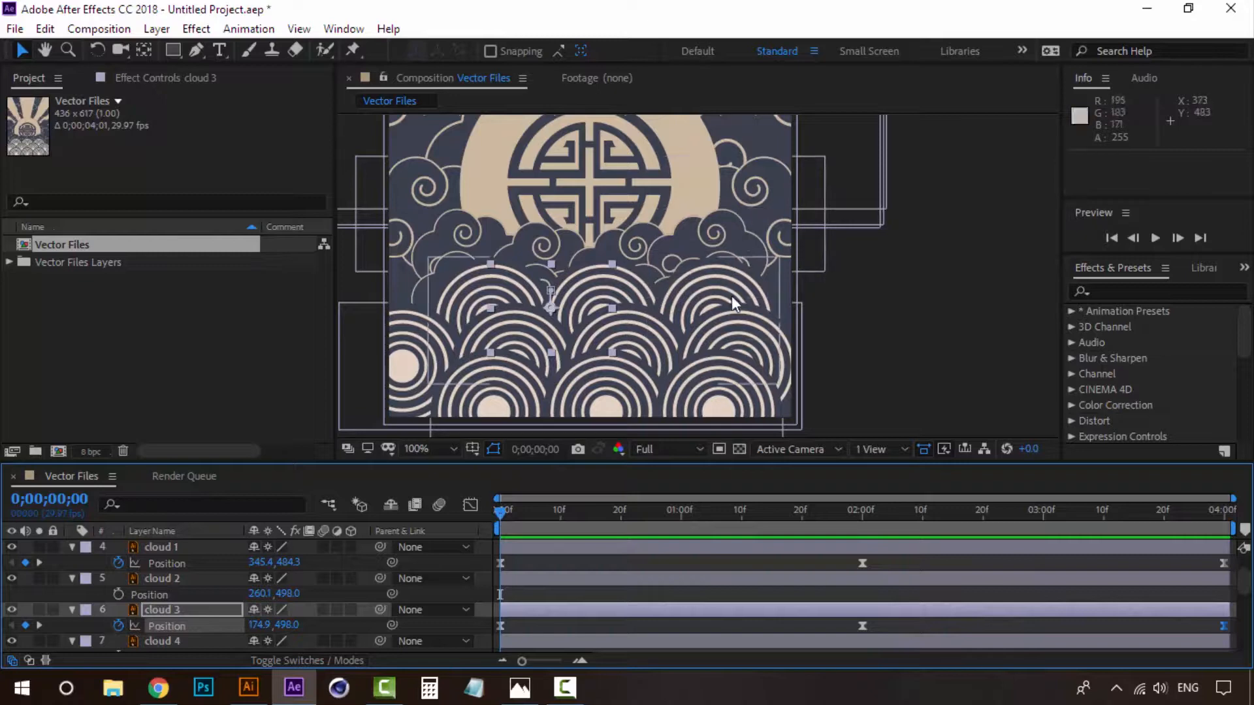
# At 0;00;00;00, raise cloud 2 and cloud 4 together to Y positions 475.0 and 461.2.
pyautogui.click(158, 577)
pyautogui.keyDown('ctrl'); pyautogui.click(177, 643); pyautogui.keyUp('ctrl')
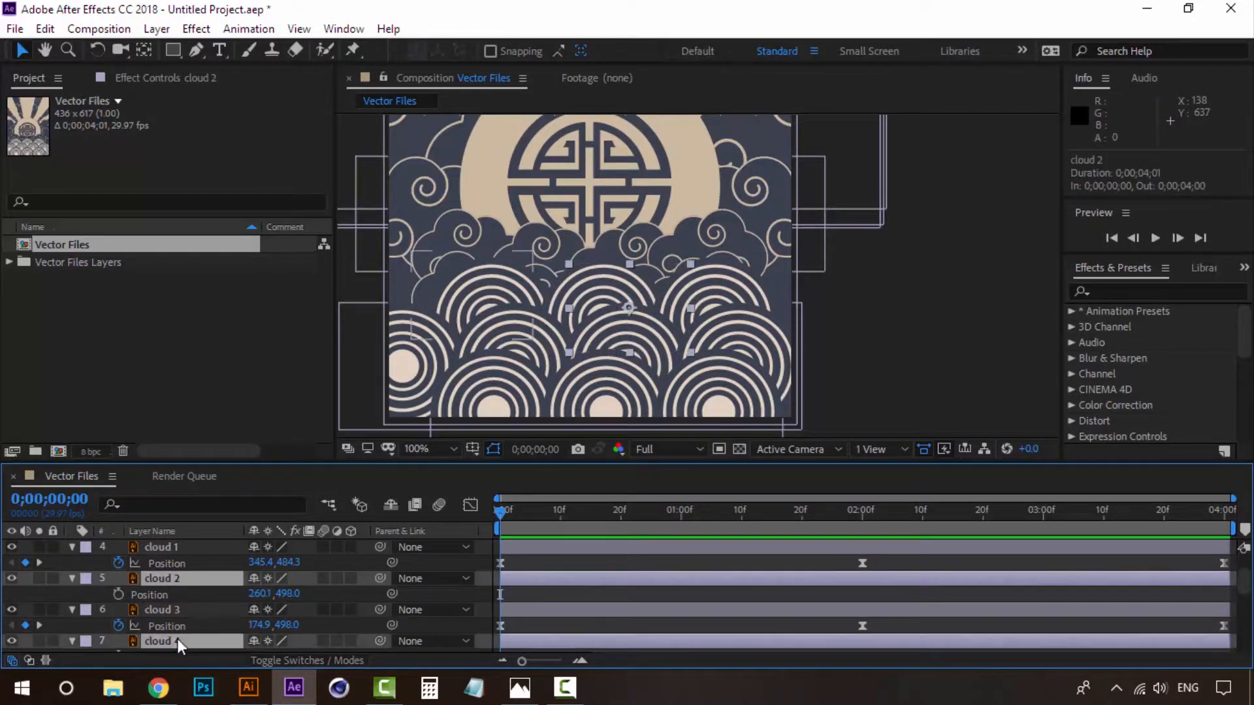
pyautogui.moveTo(501, 511); pyautogui.dragTo(449, 499)
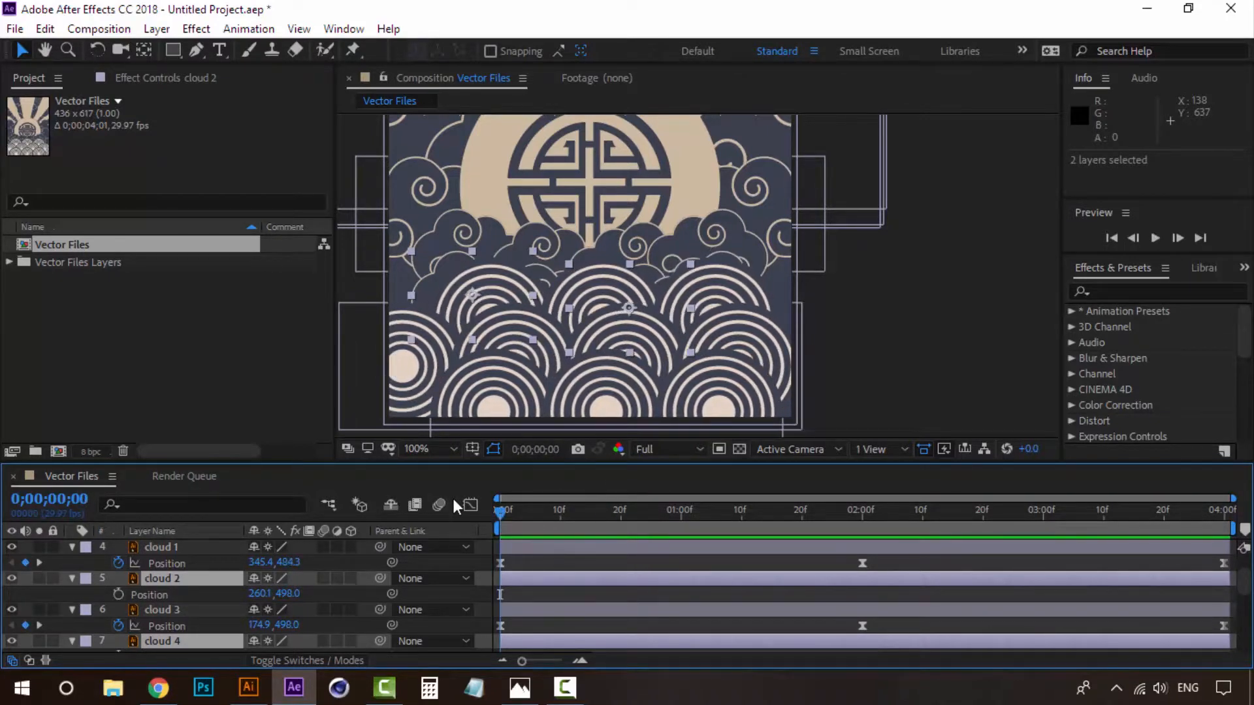
pyautogui.press('Up')
pyautogui.press('Up')
pyautogui.press('Up')
pyautogui.press('Up')
pyautogui.press('Up')
pyautogui.press('Up')
pyautogui.press('Up')
pyautogui.press('Up')
pyautogui.press('Up')
pyautogui.press('Up')
pyautogui.press('Up')
pyautogui.press('Up')
pyautogui.press('Up')
pyautogui.press('Up')
pyautogui.press('Up')
pyautogui.press('Up')
pyautogui.press('Up')
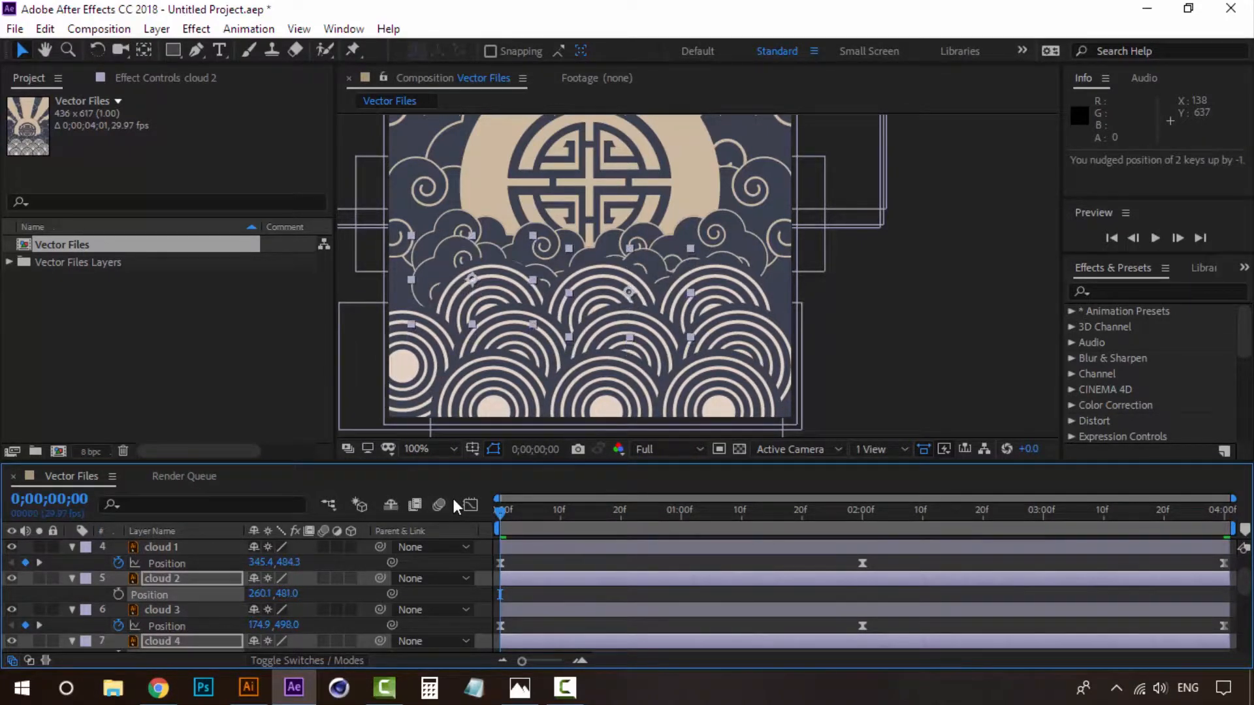
pyautogui.press('Up')
pyautogui.press('Up')
pyautogui.press('Up')
pyautogui.press('Up')
pyautogui.press('Up')
pyautogui.press('Up')
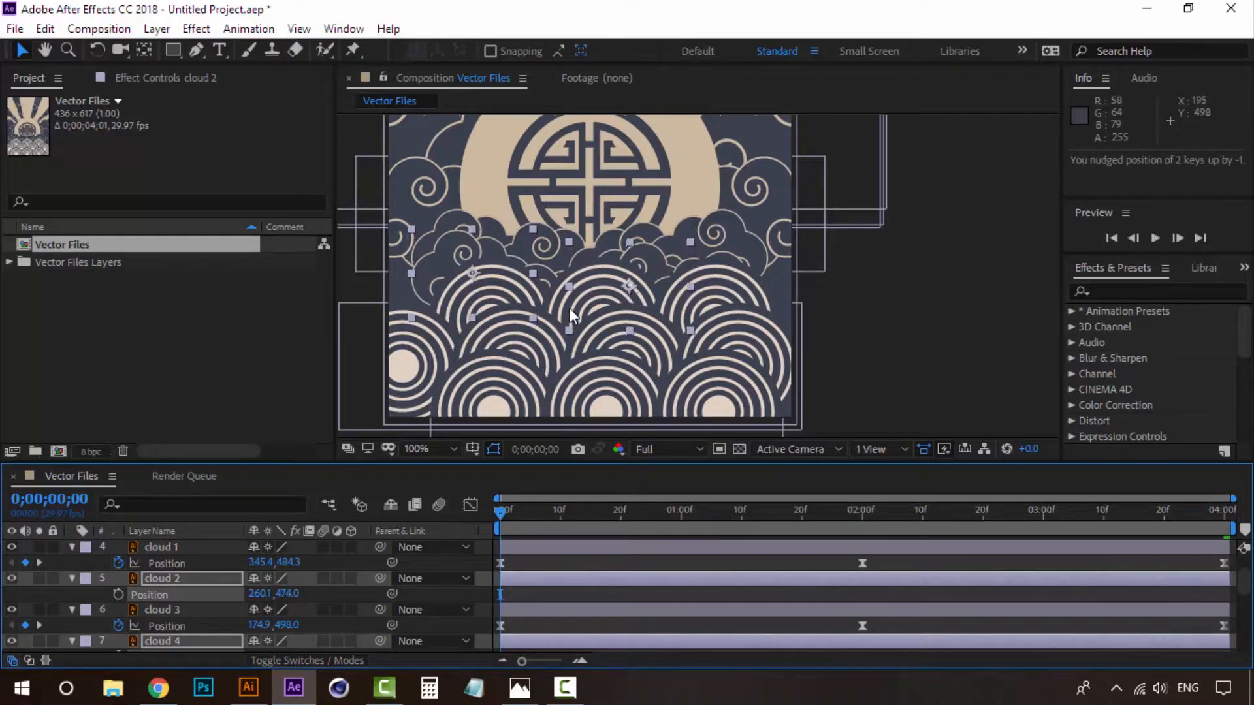
pyautogui.press('Up')
# Add Position keyframes to cloud 2 and cloud 4 at the start and apply Easy Ease to them.
pyautogui.click(117, 595)
pyautogui.scroll(-1, 559, 593)
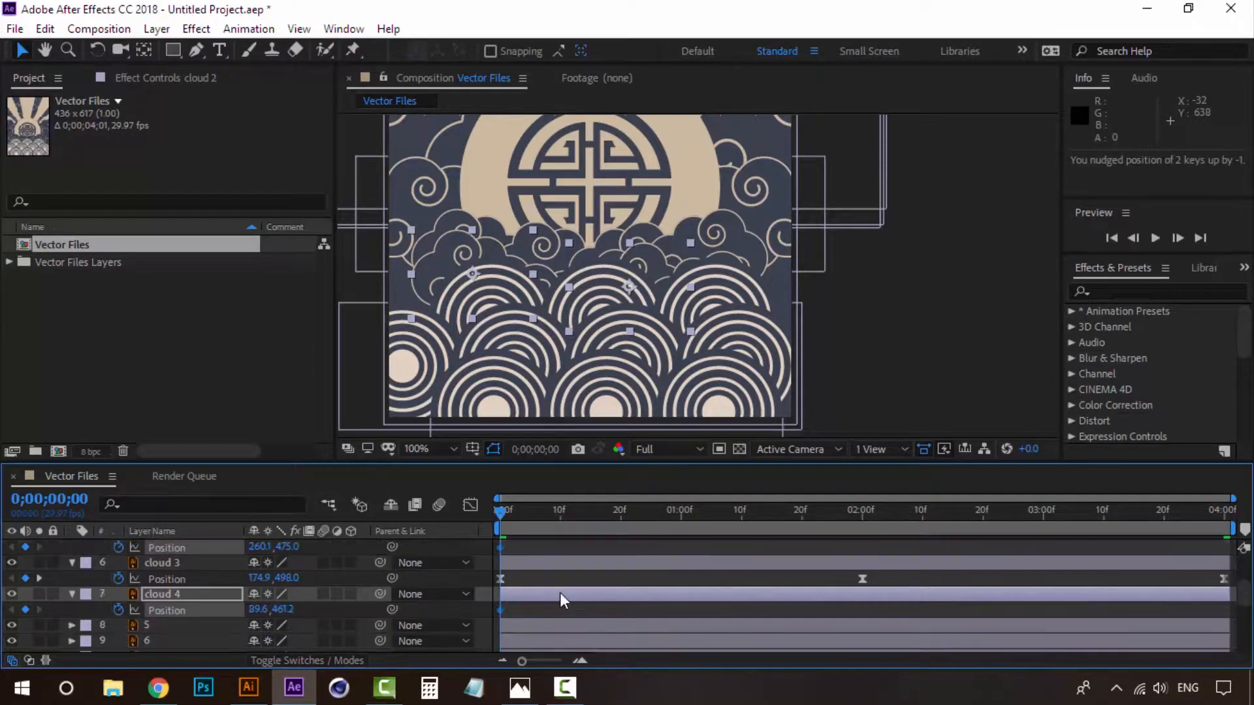
pyautogui.rightClick(501, 547)
pyautogui.moveTo(608, 533)
pyautogui.click(810, 434)
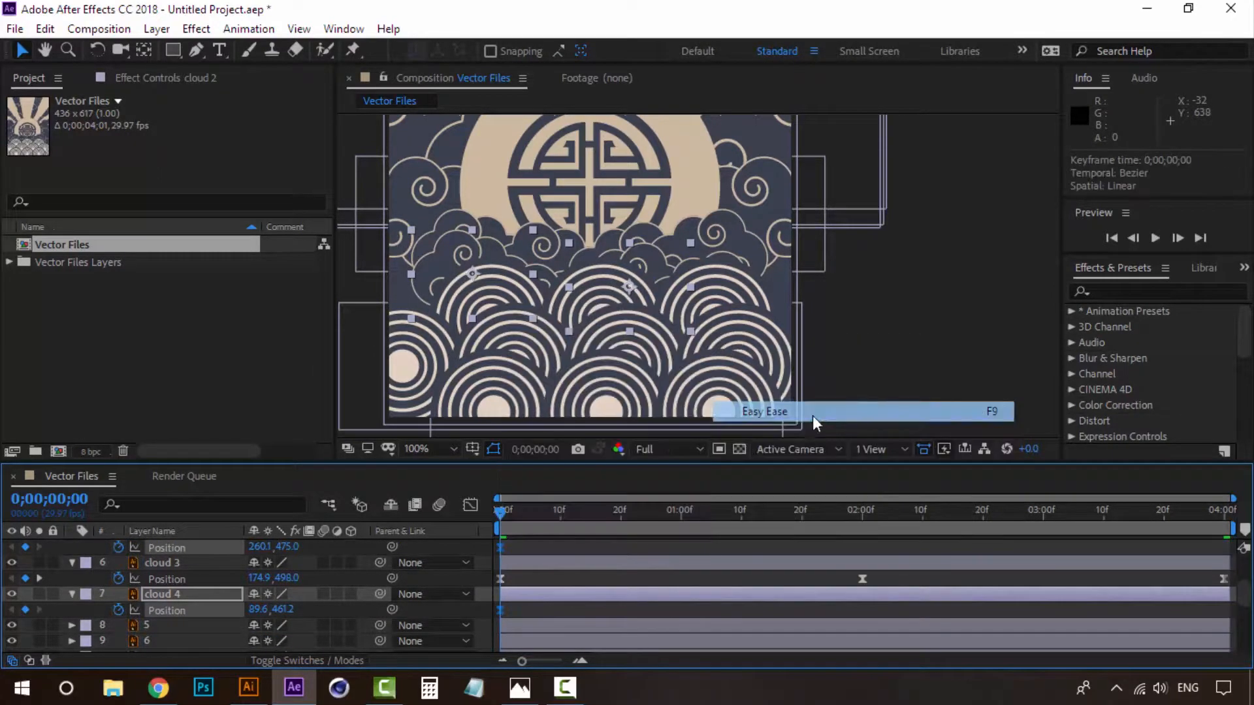
# At 0;00;02;00, lower cloud 2 and cloud 4 to Y positions 497.0 and 483.2.
pyautogui.click(862, 511)
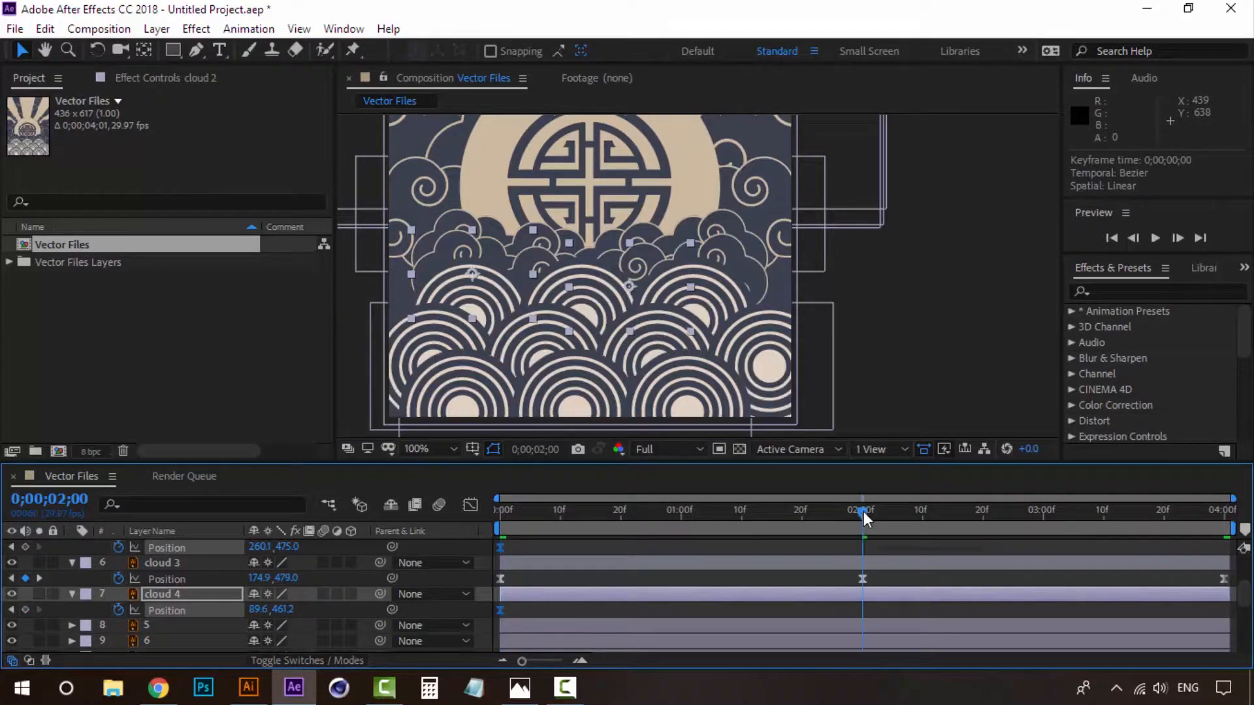
pyautogui.press('Down')
pyautogui.press('Down')
pyautogui.press('Down')
pyautogui.press('Down')
pyautogui.press('Down')
pyautogui.press('Down')
pyautogui.press('Down')
pyautogui.press('Down')
pyautogui.press('Down')
pyautogui.press('Down')
pyautogui.press('Down')
pyautogui.press('Down')
pyautogui.press('Down')
pyautogui.press('Down')
pyautogui.press('Down')
pyautogui.press('Down')
pyautogui.press('Down')
pyautogui.press('Down')
pyautogui.press('Down')
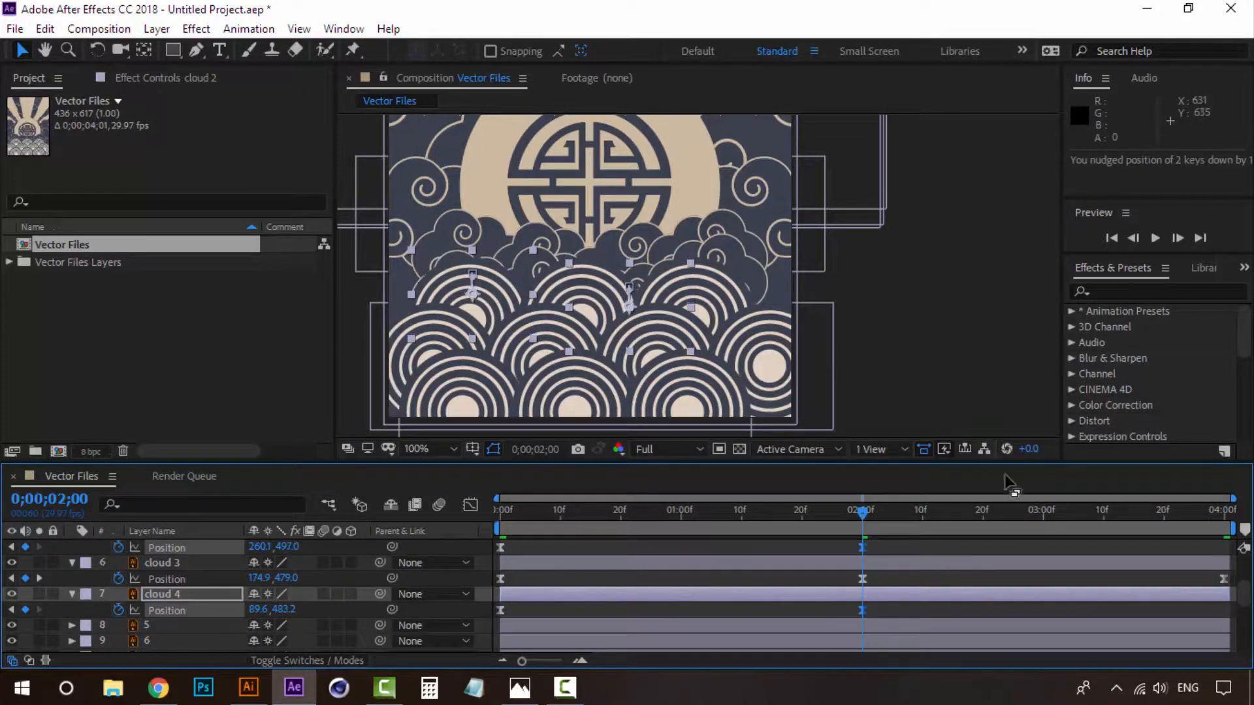
# Copy the first Position keyframes of cloud 2 and cloud 4 to 0;00;04;00 on their own layers.
pyautogui.moveTo(1014, 509); pyautogui.dragTo(1079, 510)
pyautogui.click(1232, 510)
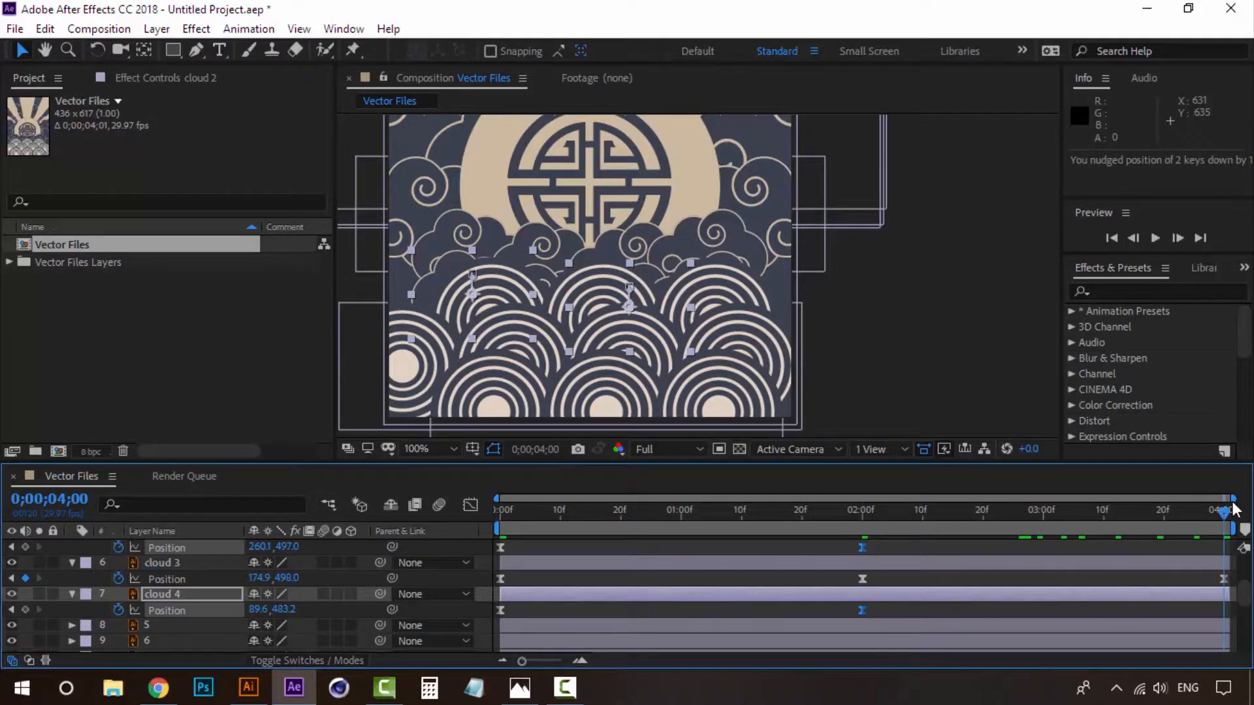
pyautogui.click(941, 554)
pyautogui.click(501, 548)
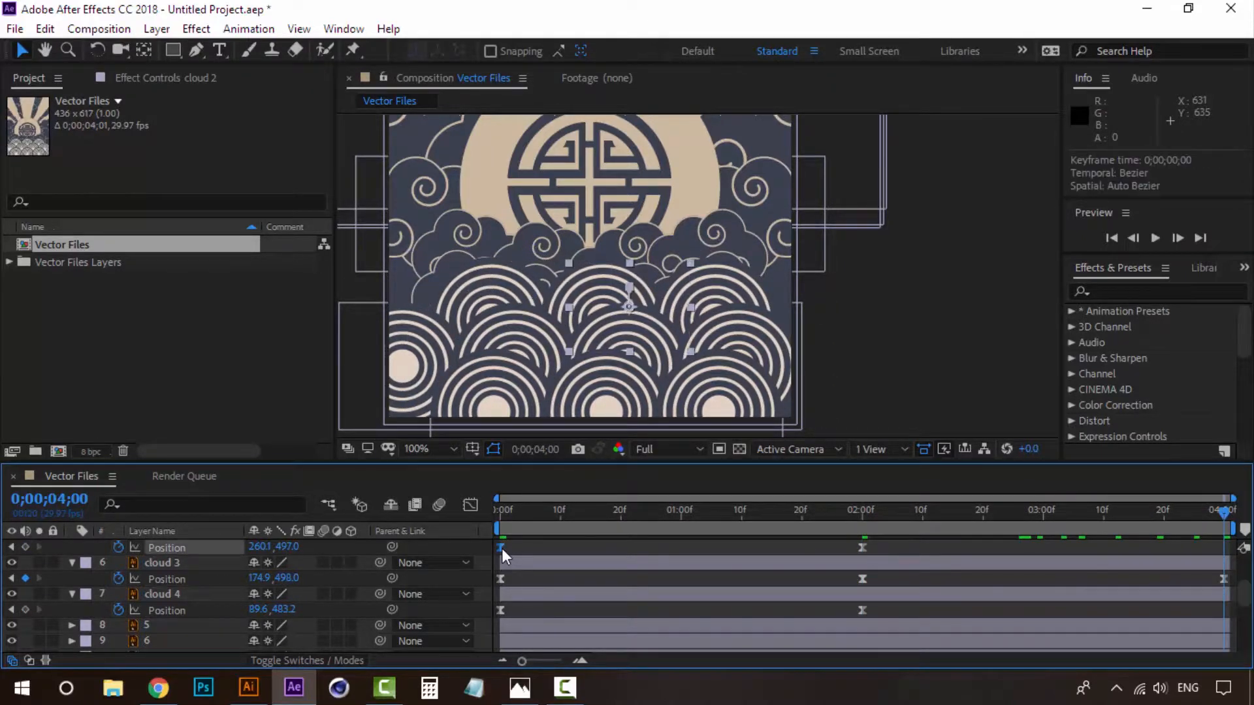
pyautogui.hotkey('ctrl', 'c')
pyautogui.hotkey('ctrl', 'v')
pyautogui.click(502, 610)
pyautogui.hotkey('ctrl', 'c')
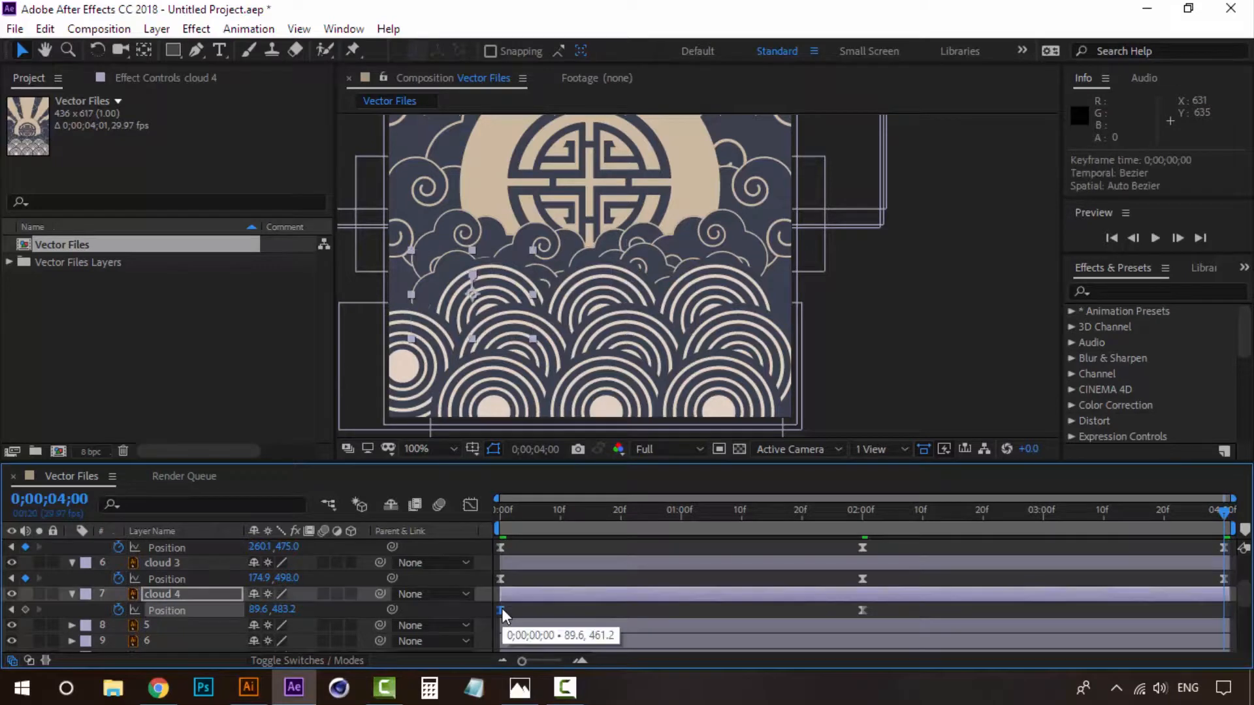
pyautogui.hotkey('ctrl', 'v')
# Play the animation to check all four front clouds moving, and return to the start of the timeline.
pyautogui.click(645, 510)
pyautogui.press('space')
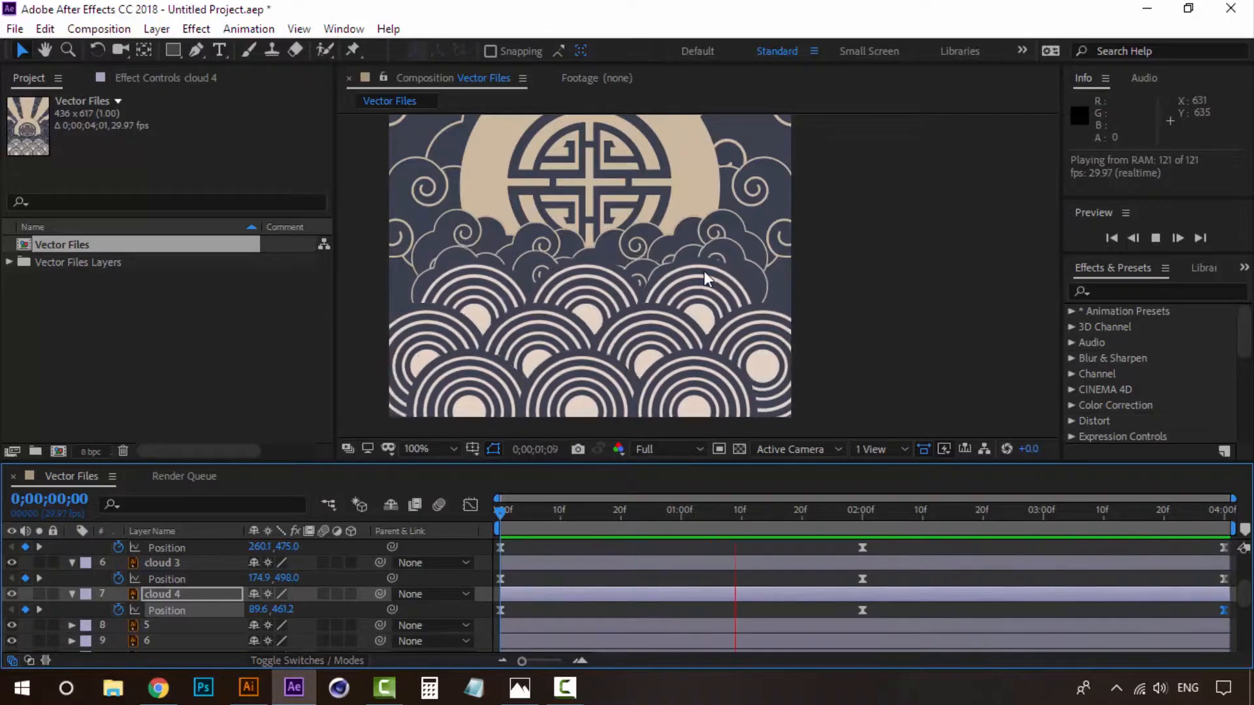
pyautogui.click(502, 507)
pyautogui.scroll(-3, 191, 610)
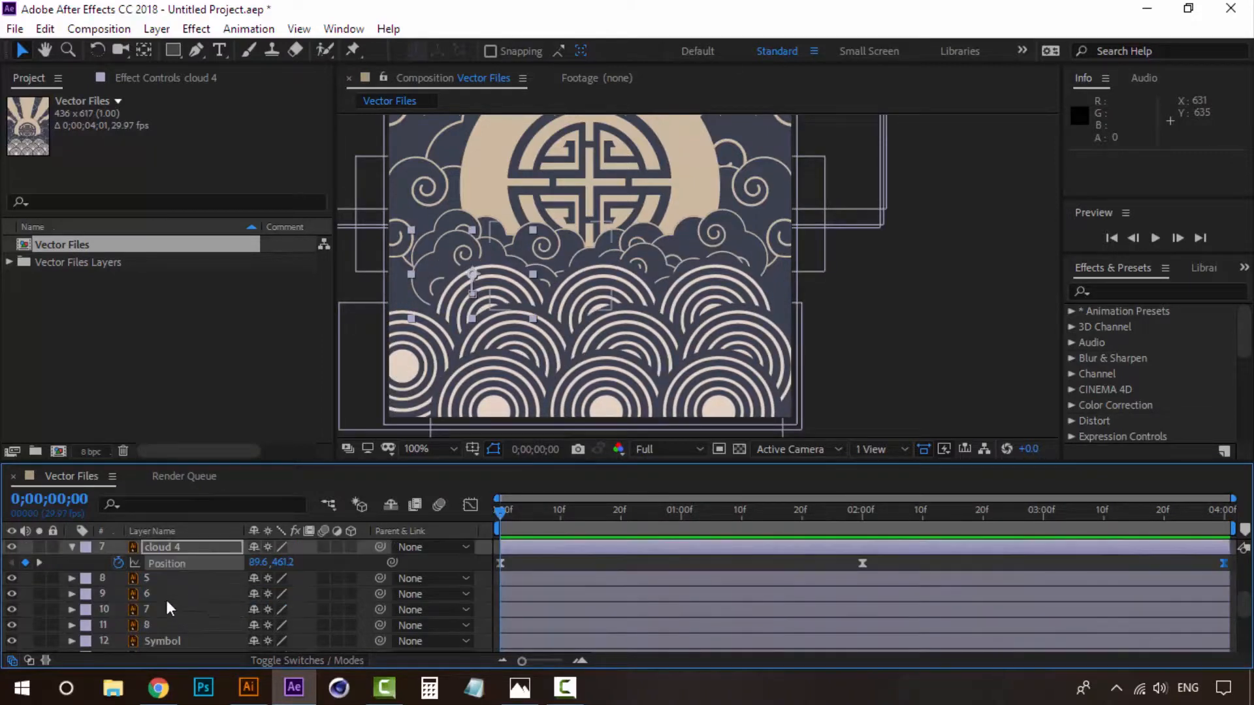
pyautogui.click(154, 584)
pyautogui.keyDown('shift'); pyautogui.click(154, 623); pyautogui.keyUp('shift')
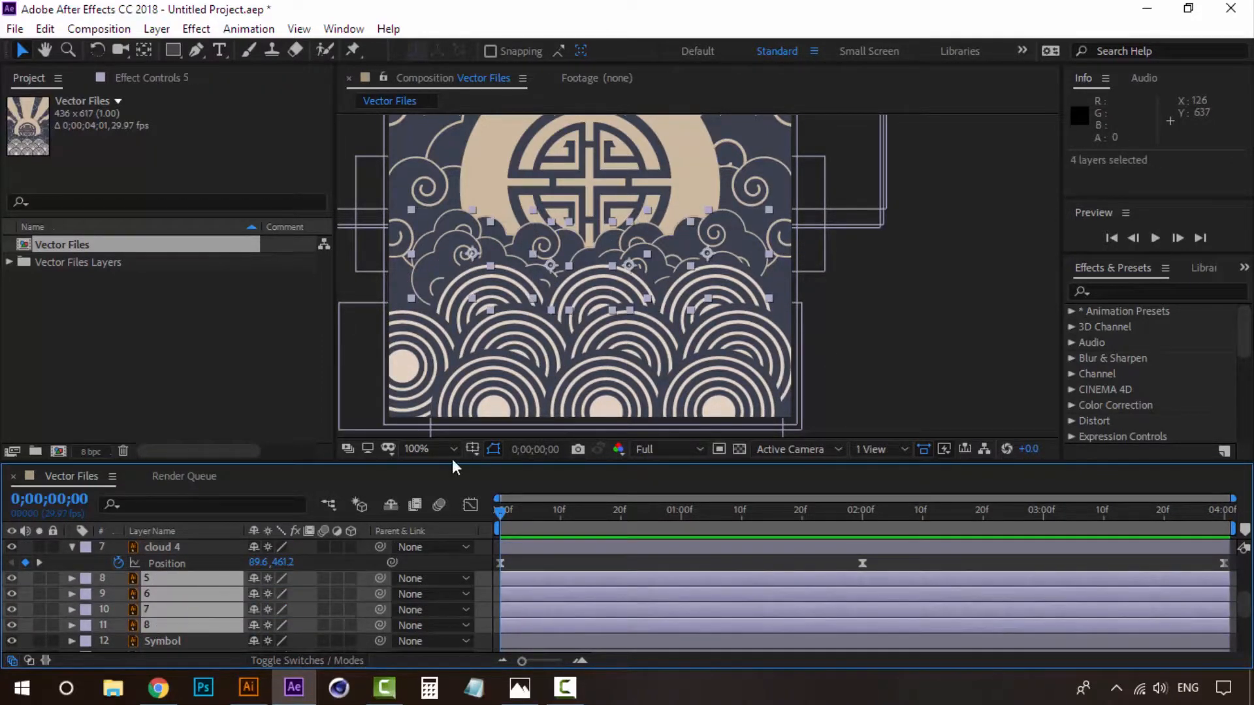
pyautogui.click(803, 425)
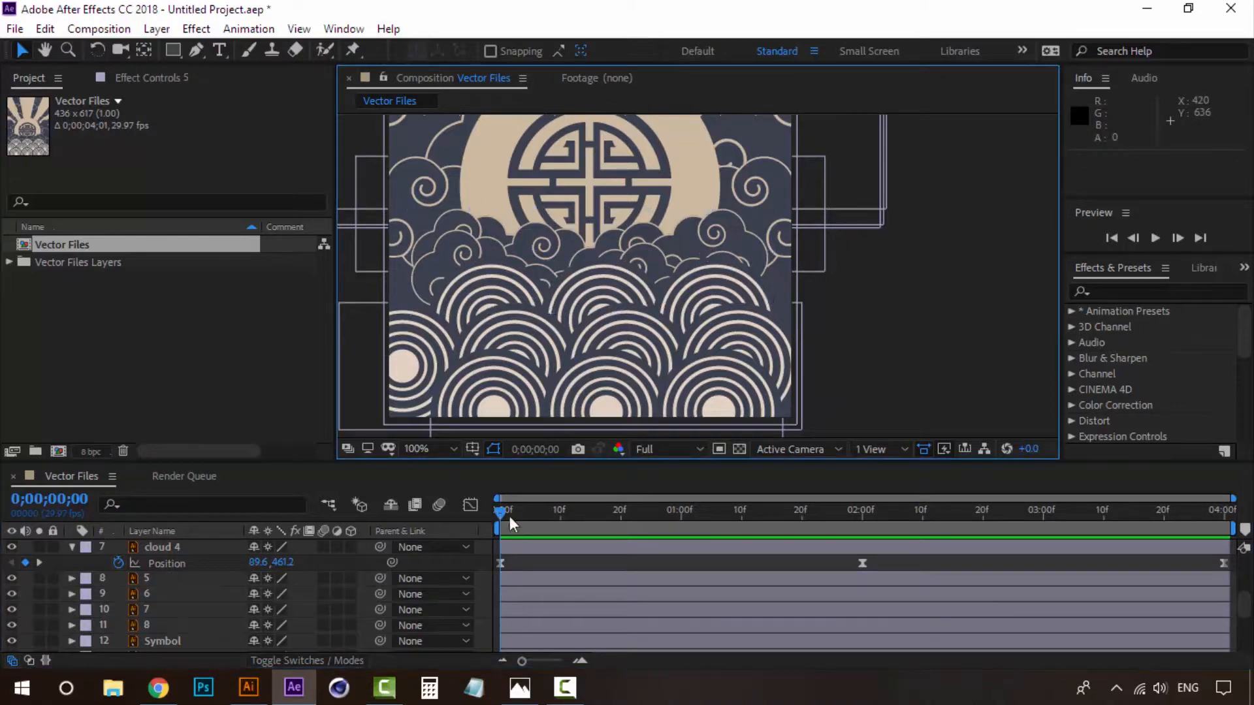
# Collapse the properties of the cloud 1, cloud 2, cloud 3 and cloud 4 layers.
pyautogui.scroll(6, 162, 577)
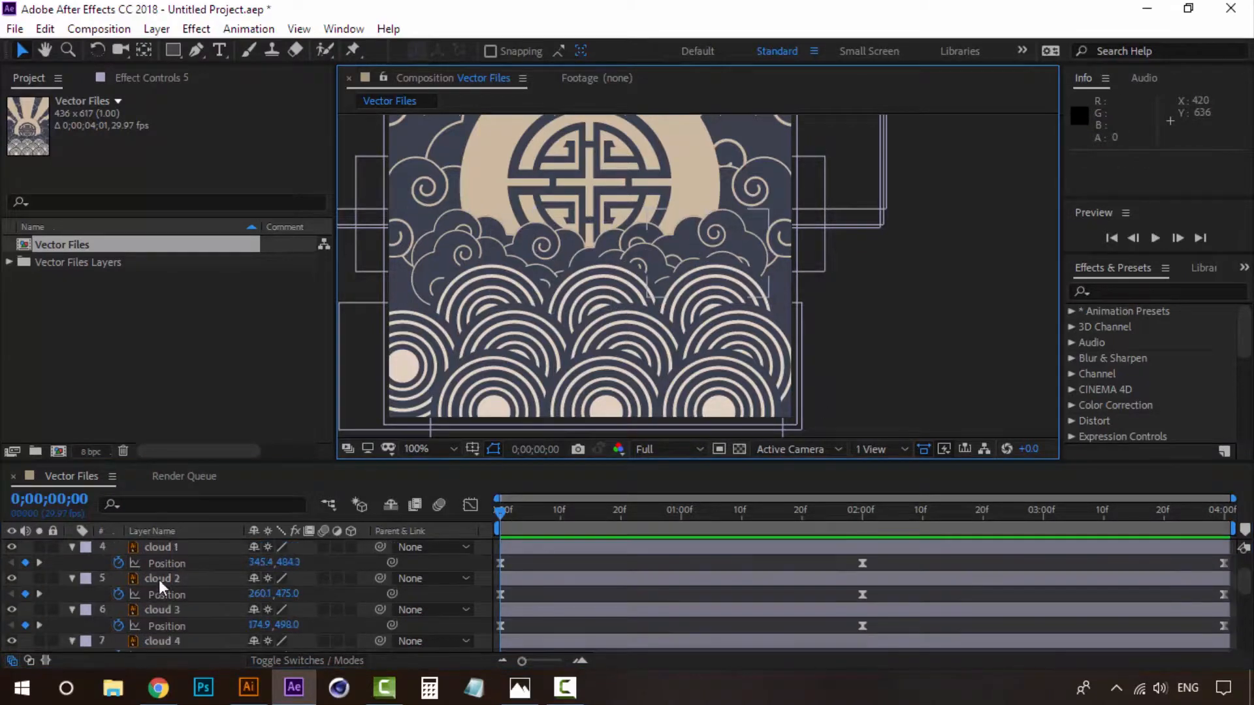
pyautogui.click(71, 547)
pyautogui.click(69, 563)
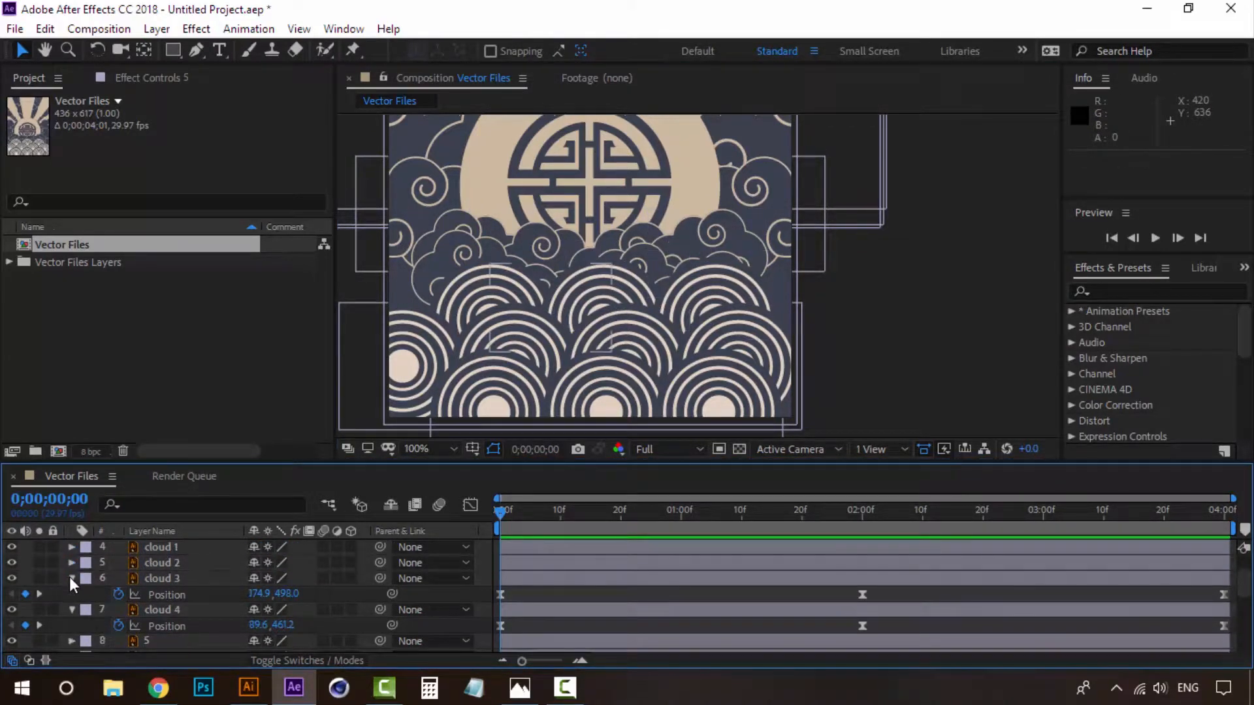
pyautogui.click(70, 578)
pyautogui.click(72, 591)
# Add Position keyframes to layers 5 and 7 at 0;00;00;00.
pyautogui.click(175, 608)
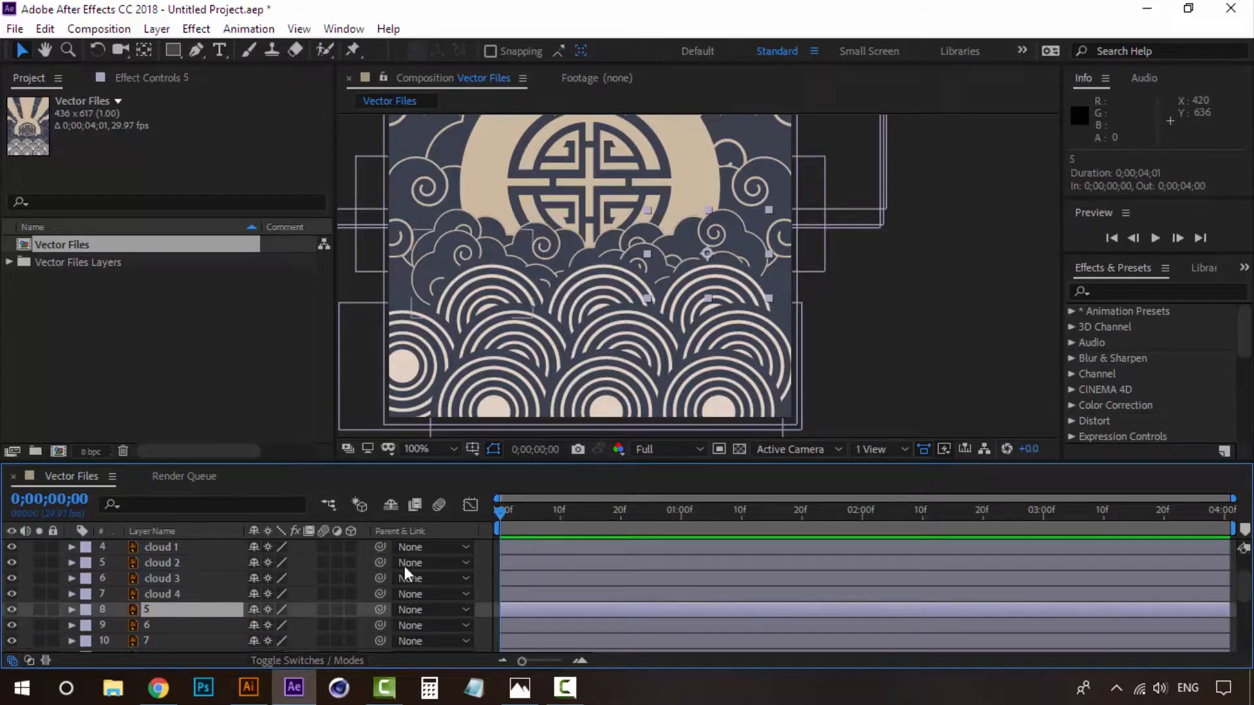
pyautogui.moveTo(501, 505); pyautogui.dragTo(747, 509)
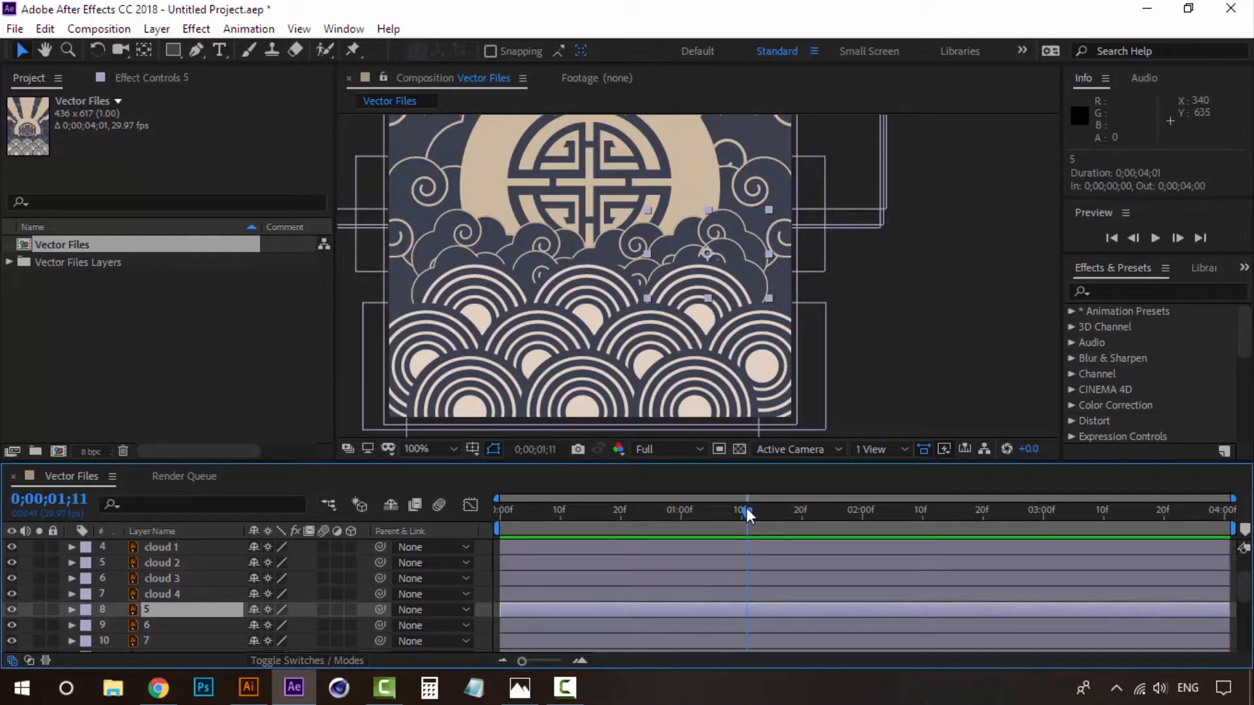
pyautogui.moveTo(746, 508); pyautogui.dragTo(488, 508)
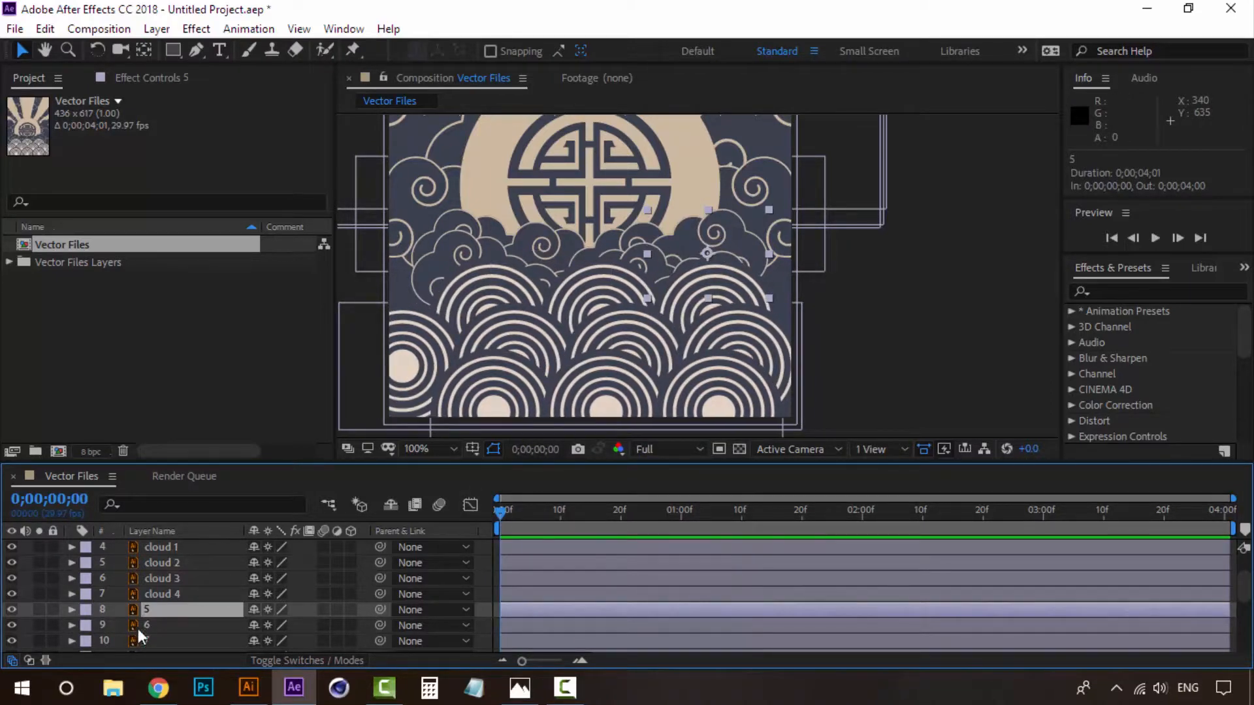
pyautogui.scroll(-3, 166, 602)
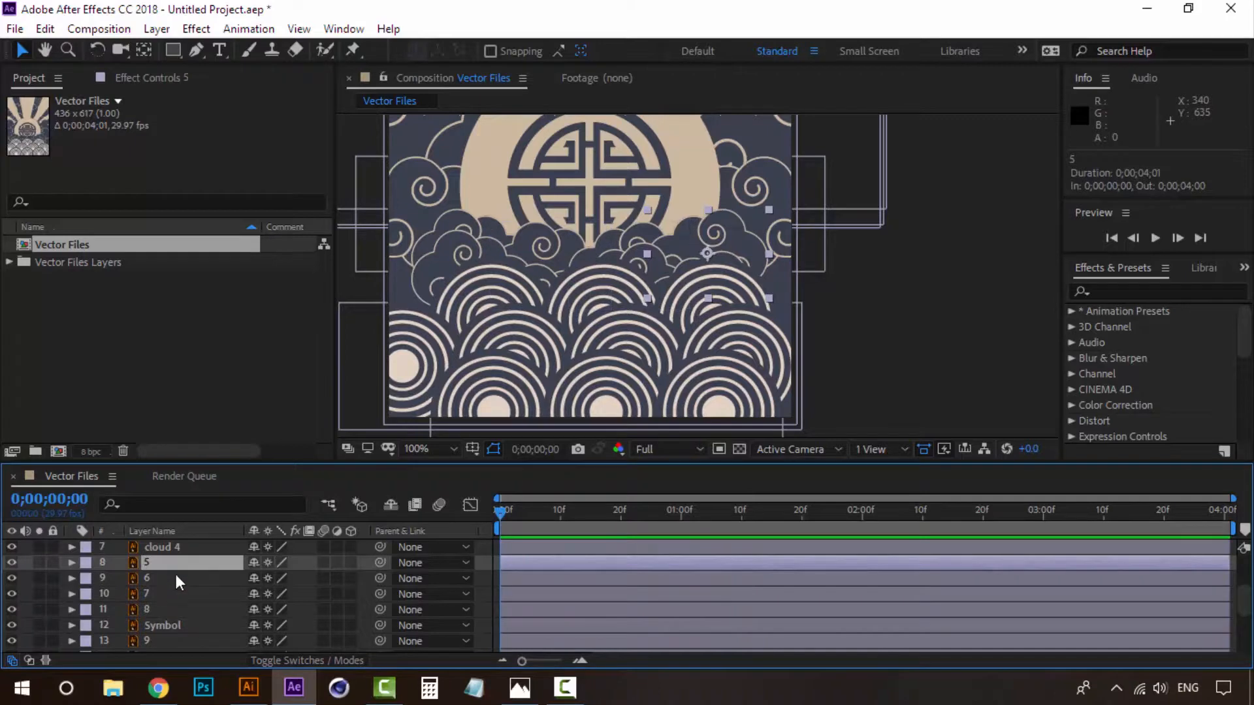
pyautogui.keyDown('ctrl'); pyautogui.click(158, 597); pyautogui.keyUp('ctrl')
pyautogui.press('p')
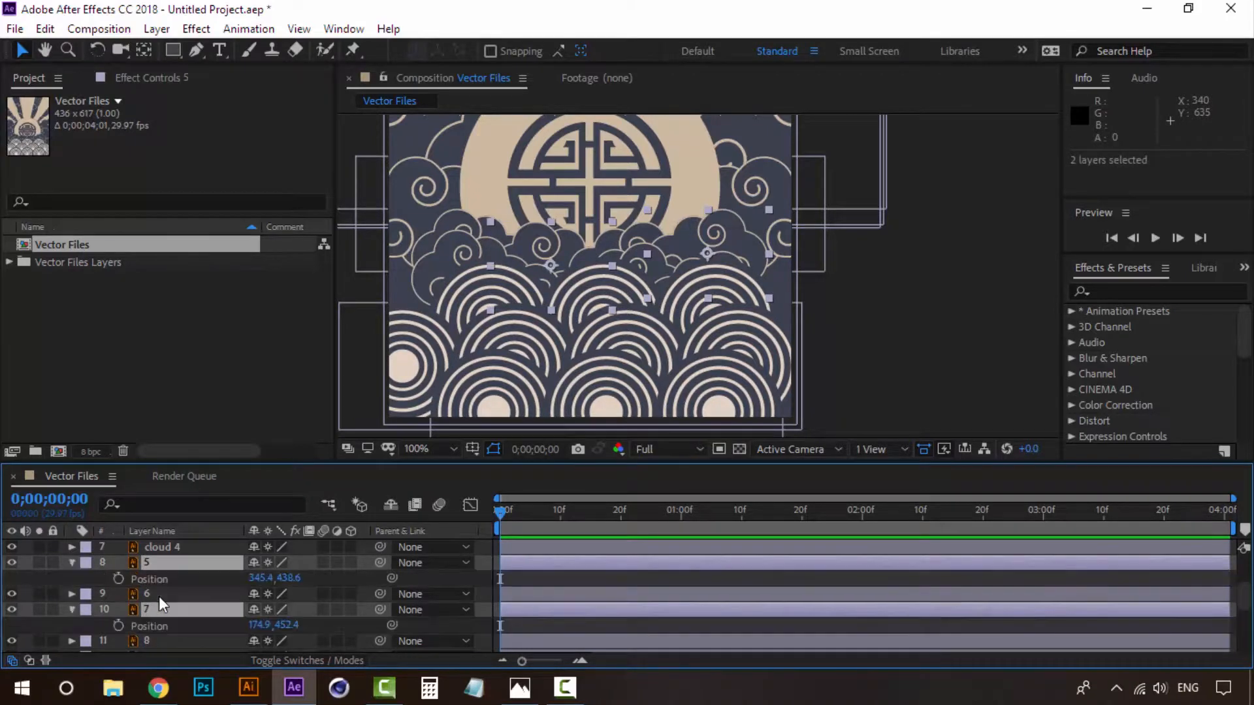
pyautogui.click(118, 576)
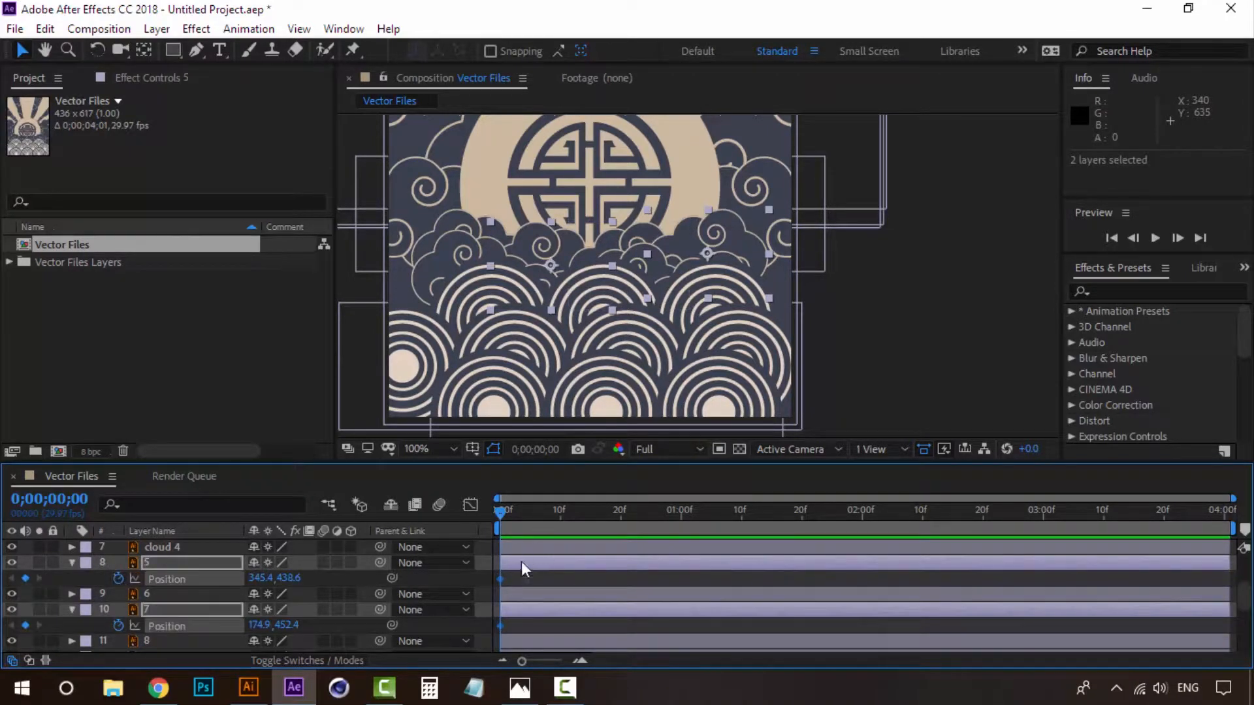
# Apply Easy Ease to the starting Position keyframes of layers 5 and 7.
pyautogui.rightClick(501, 578)
pyautogui.moveTo(602, 563)
pyautogui.click(816, 460)
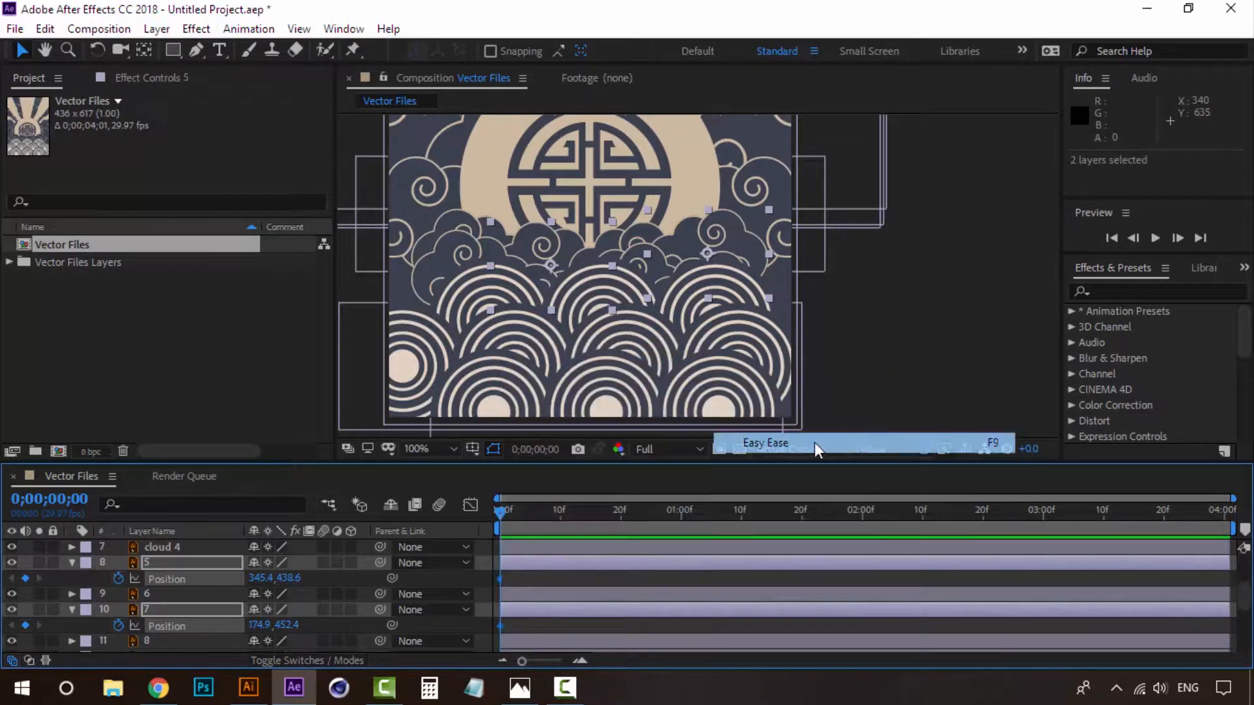
# At 0;00;02;00, lower layers 5 and 7 to Y positions 460.6 and 474.4.
pyautogui.click(862, 515)
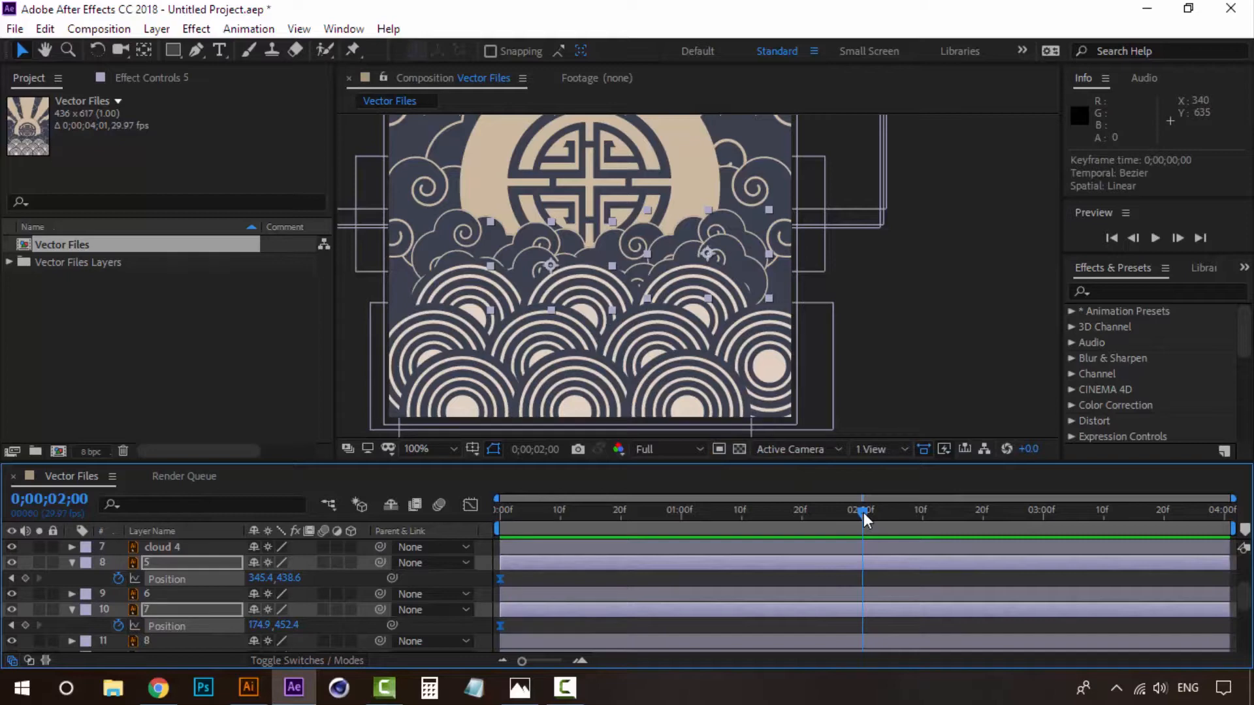
pyautogui.press('Down')
pyautogui.press('Down')
pyautogui.press('Down')
pyautogui.press('Down')
pyautogui.press('Down')
pyautogui.press('Down')
pyautogui.press('Down')
pyautogui.press('Down')
pyautogui.press('Down')
pyautogui.press('Down')
pyautogui.press('Down')
pyautogui.press('Down')
pyautogui.press('Down')
pyautogui.press('Down')
pyautogui.press('Down')
pyautogui.press('Down')
pyautogui.press('Down')
pyautogui.press('Down')
pyautogui.press('Down')
pyautogui.press('Down')
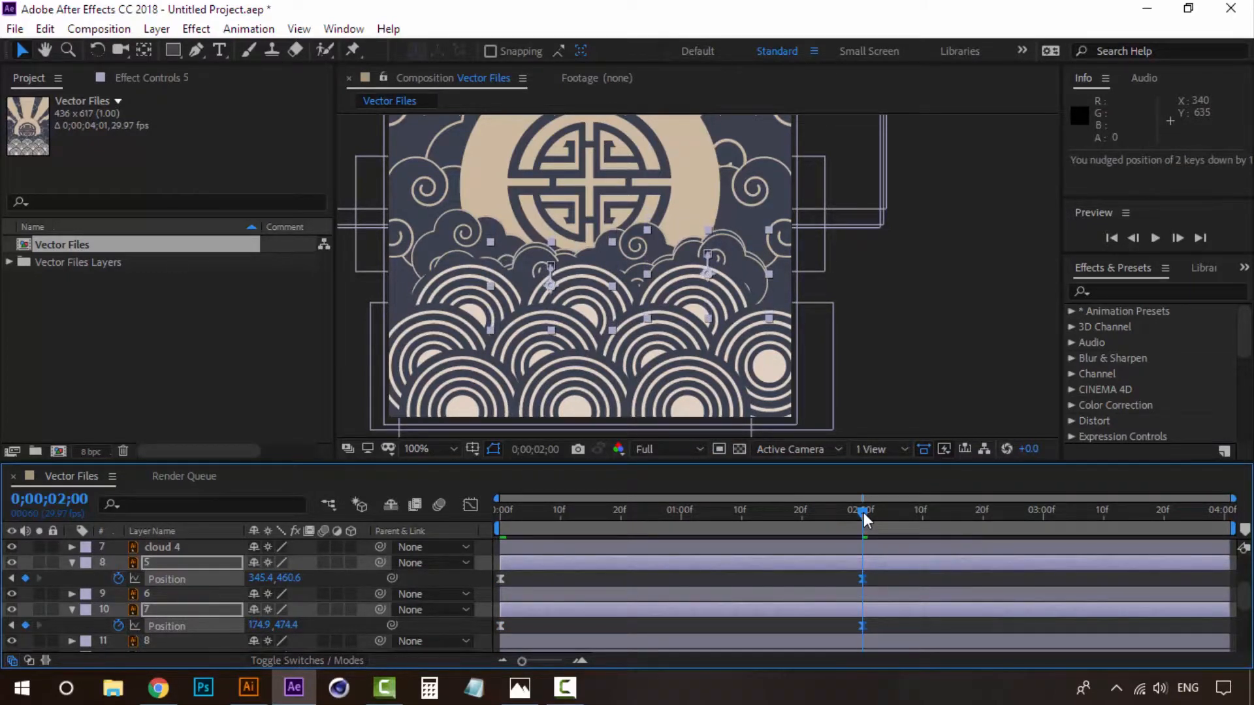
# Copy the starting Position keyframes of layers 5 and 7 to 0;00;04;00 and preview the animation.
pyautogui.moveTo(864, 519); pyautogui.dragTo(1225, 514)
pyautogui.click(514, 578)
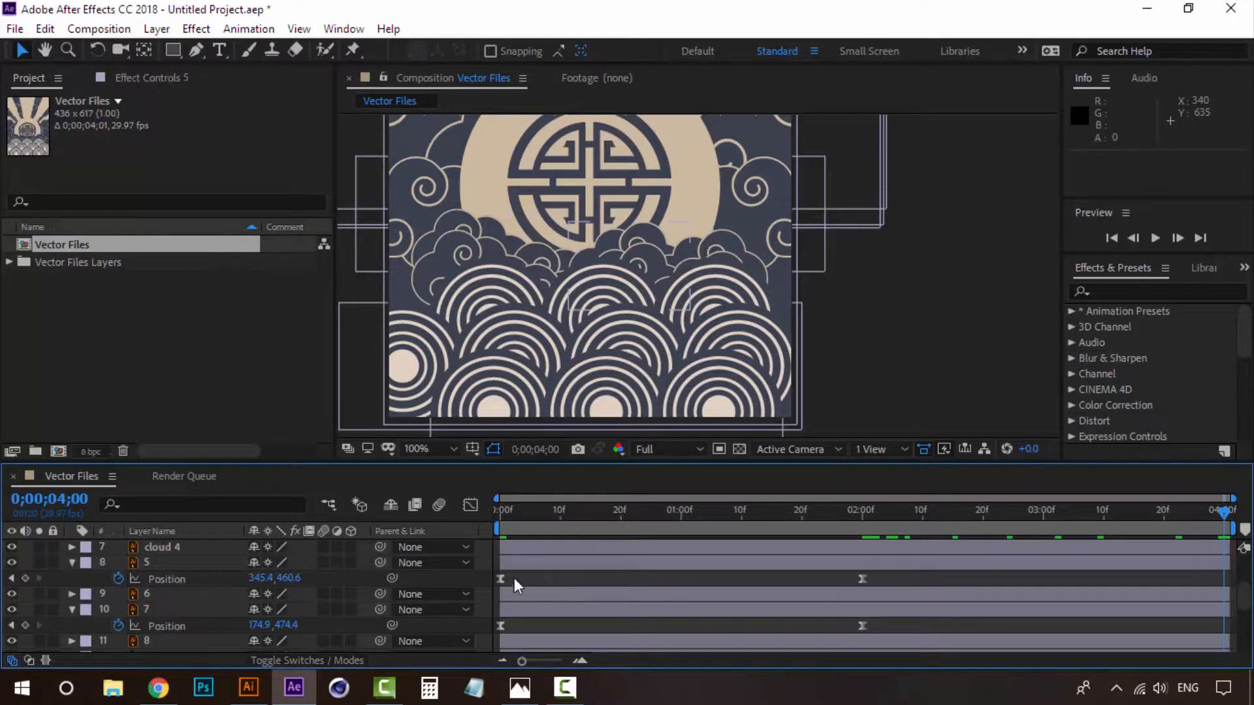
pyautogui.click(504, 579)
pyautogui.hotkey('ctrl', 'c')
pyautogui.hotkey('ctrl', 'v')
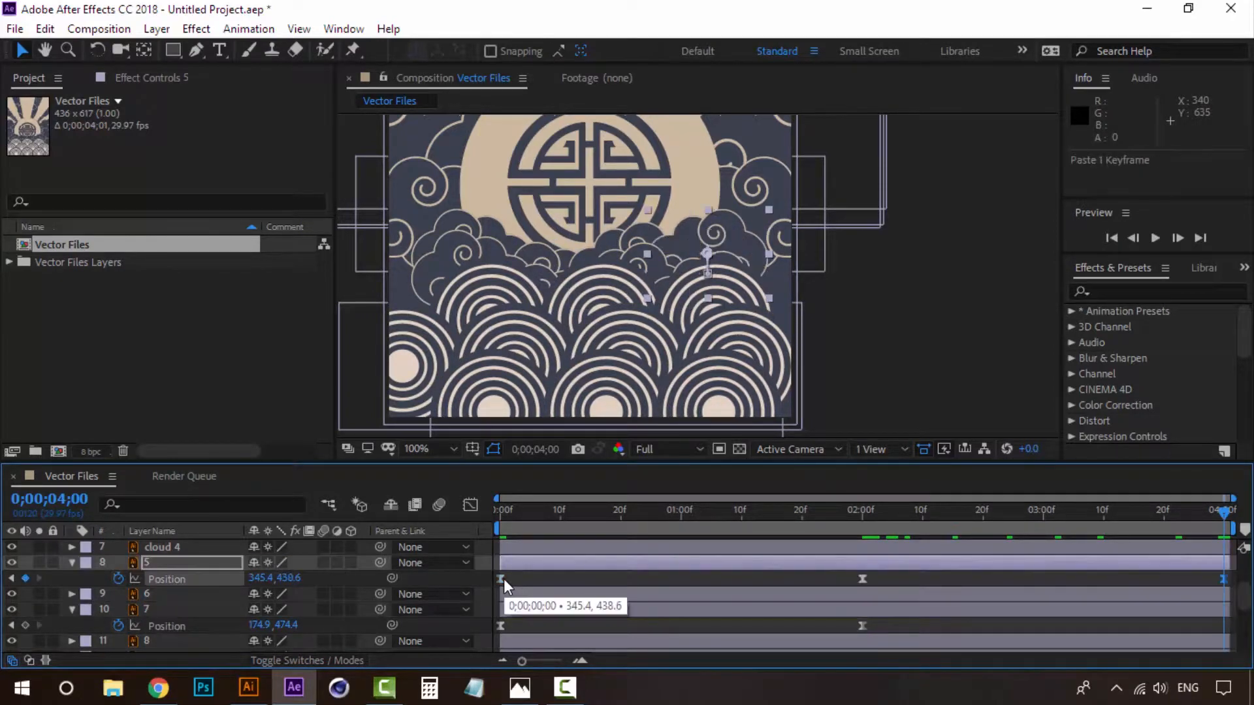
pyautogui.click(500, 626)
pyautogui.hotkey('ctrl', 'c')
pyautogui.hotkey('ctrl', 'v')
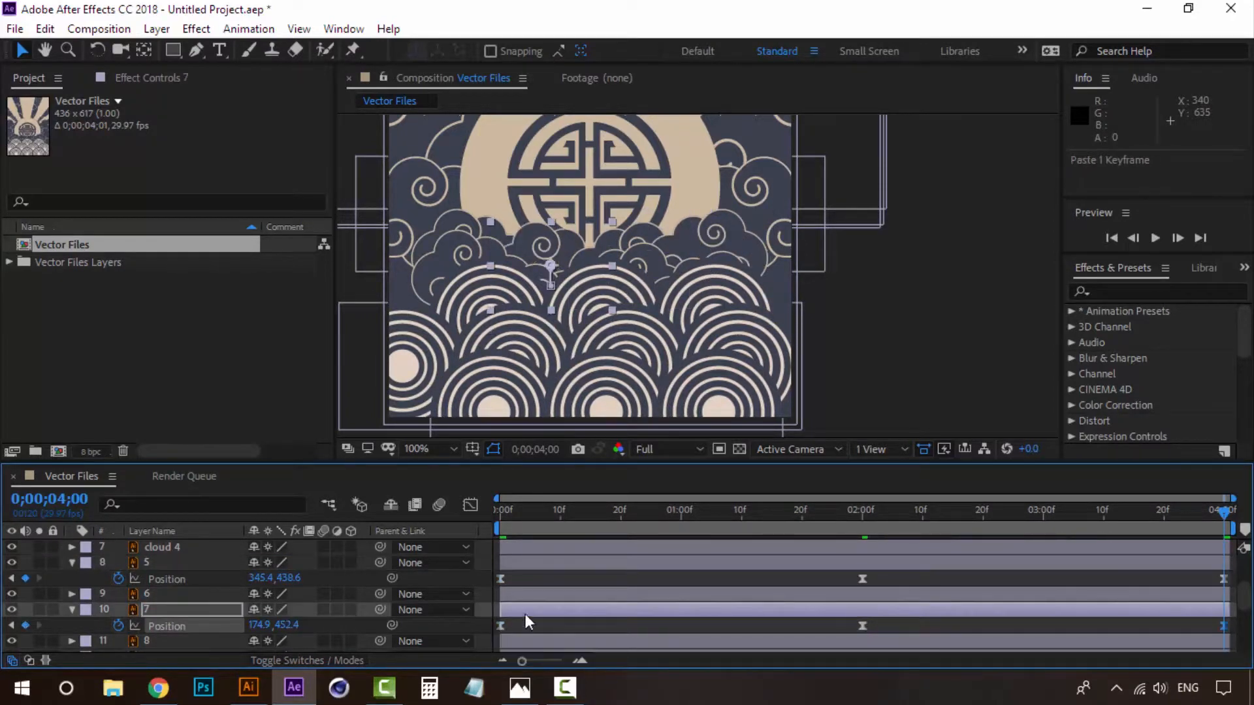
pyautogui.press('space')
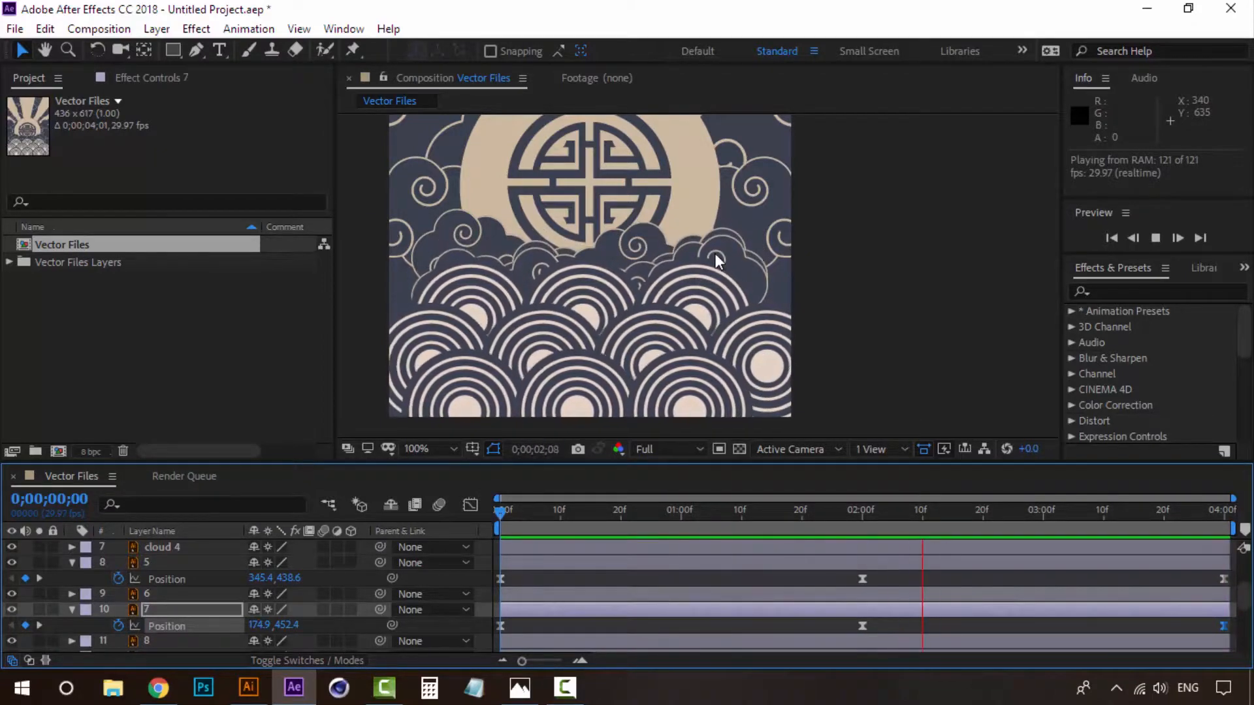
pyautogui.press('space')
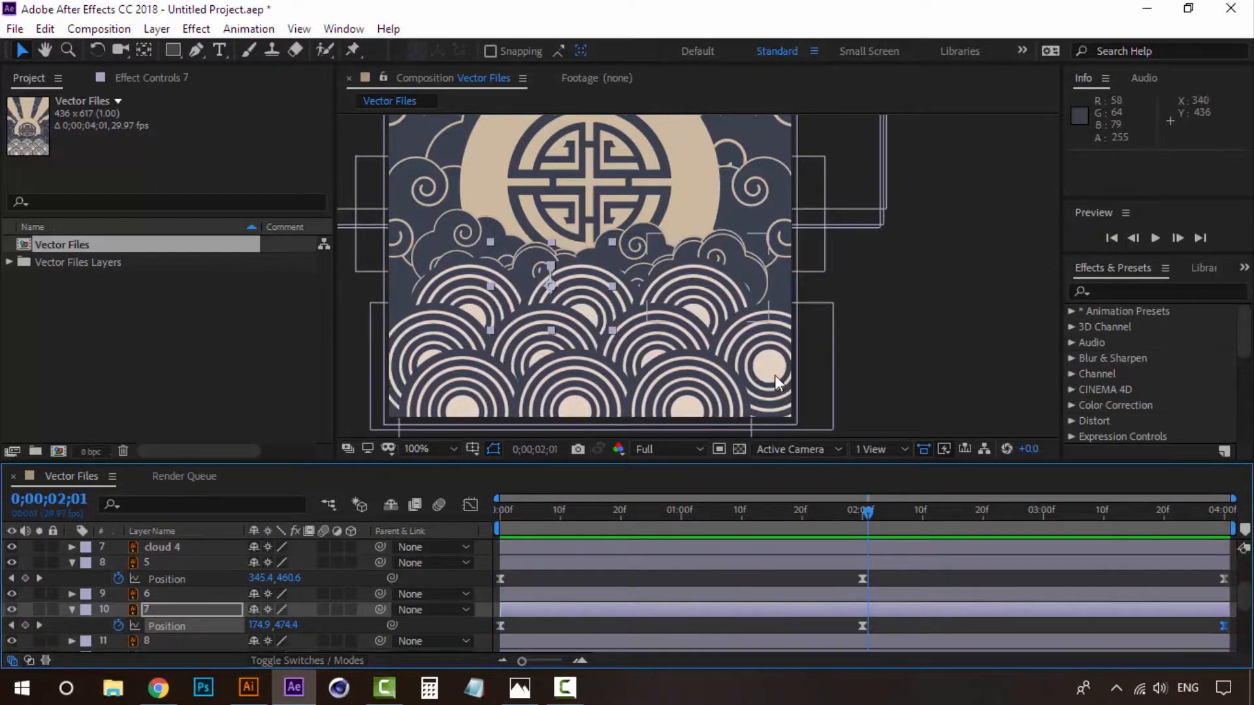
# At 0;00;02;00, raise layers 5 and 7 to Y positions 453.6 and 467.4, and preview the animation.
pyautogui.moveTo(859, 512); pyautogui.dragTo(857, 512)
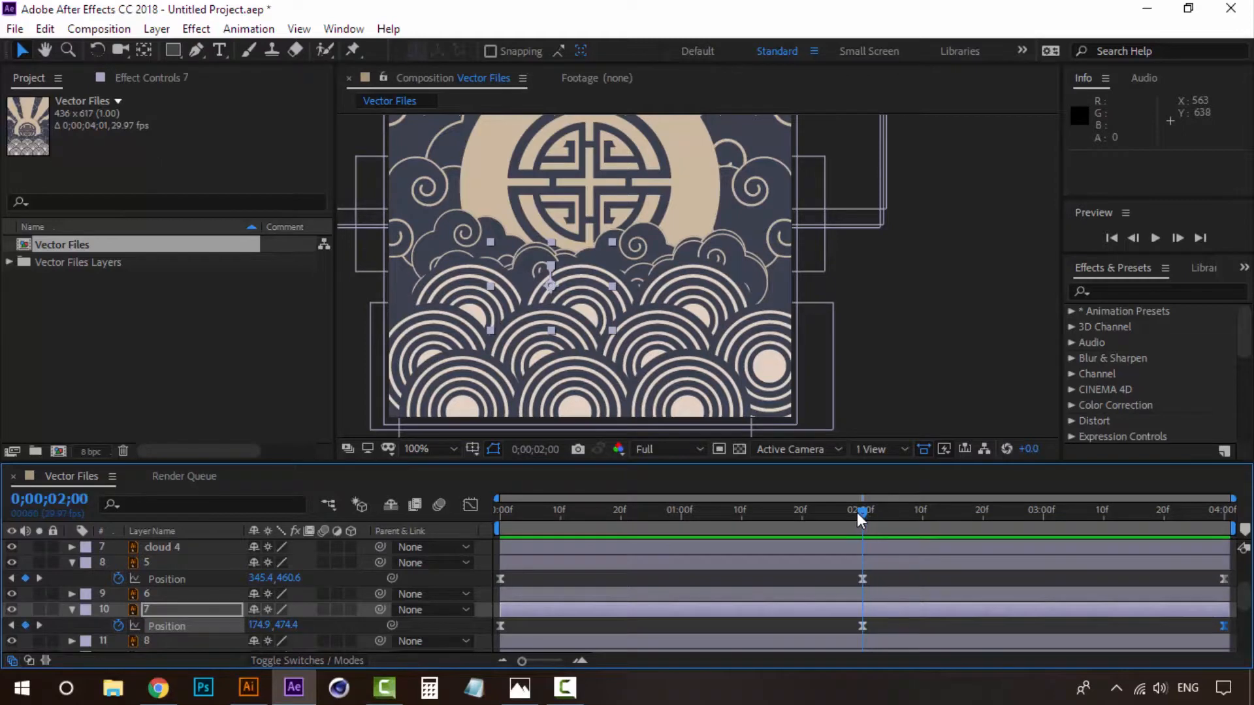
pyautogui.click(148, 577)
pyautogui.keyDown('ctrl'); pyautogui.click(167, 608); pyautogui.keyUp('ctrl')
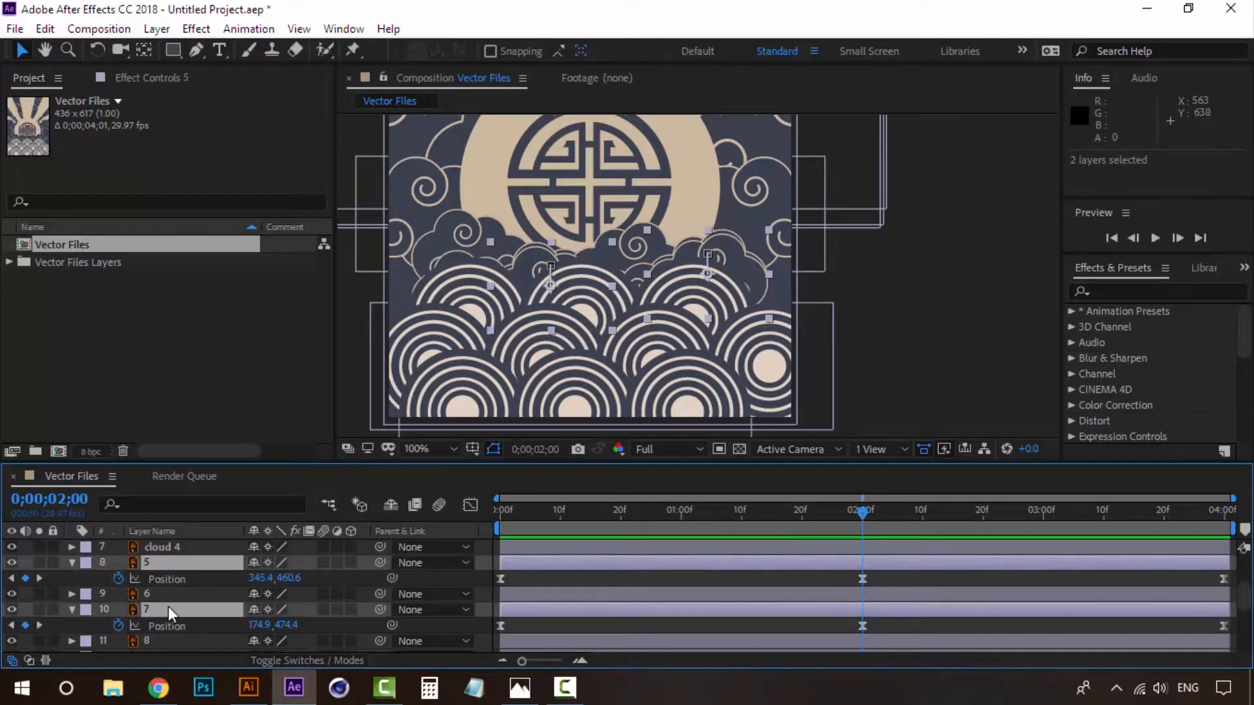
pyautogui.press('Up')
pyautogui.press('Up')
pyautogui.press('Up')
pyautogui.press('Up')
pyautogui.press('Up')
pyautogui.press('Up')
pyautogui.press('Up')
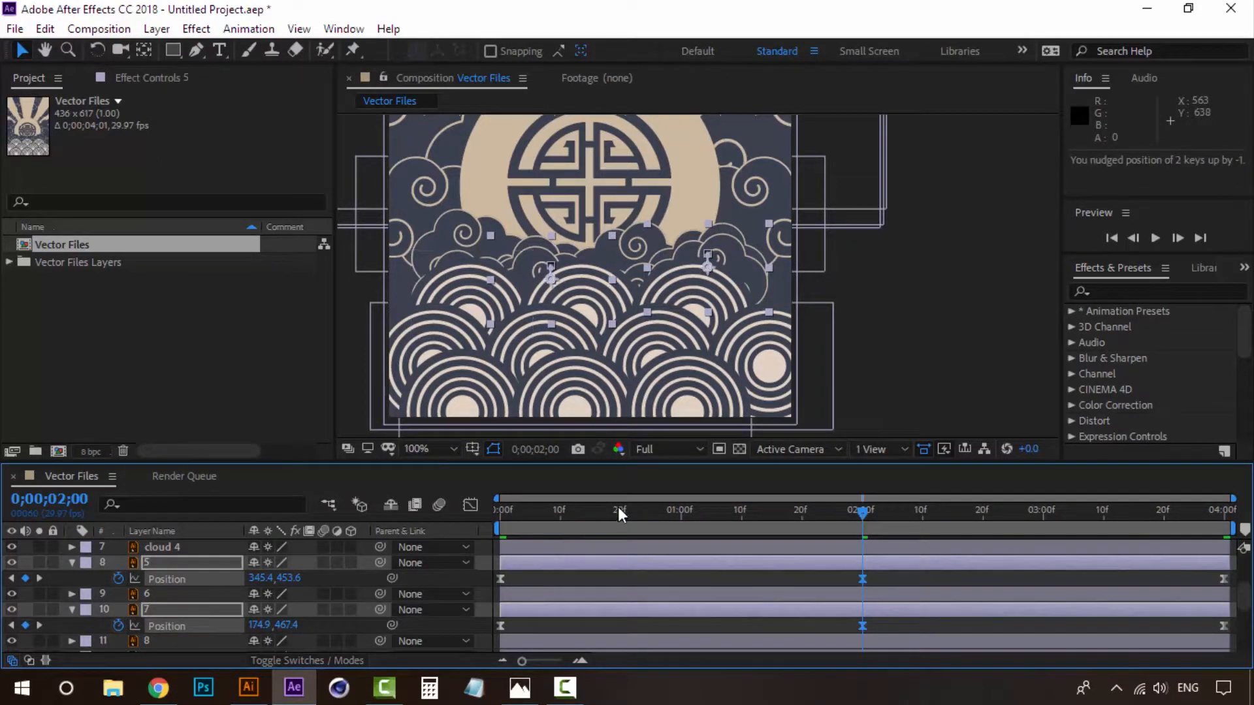
pyautogui.press('Home')
pyautogui.press('space')
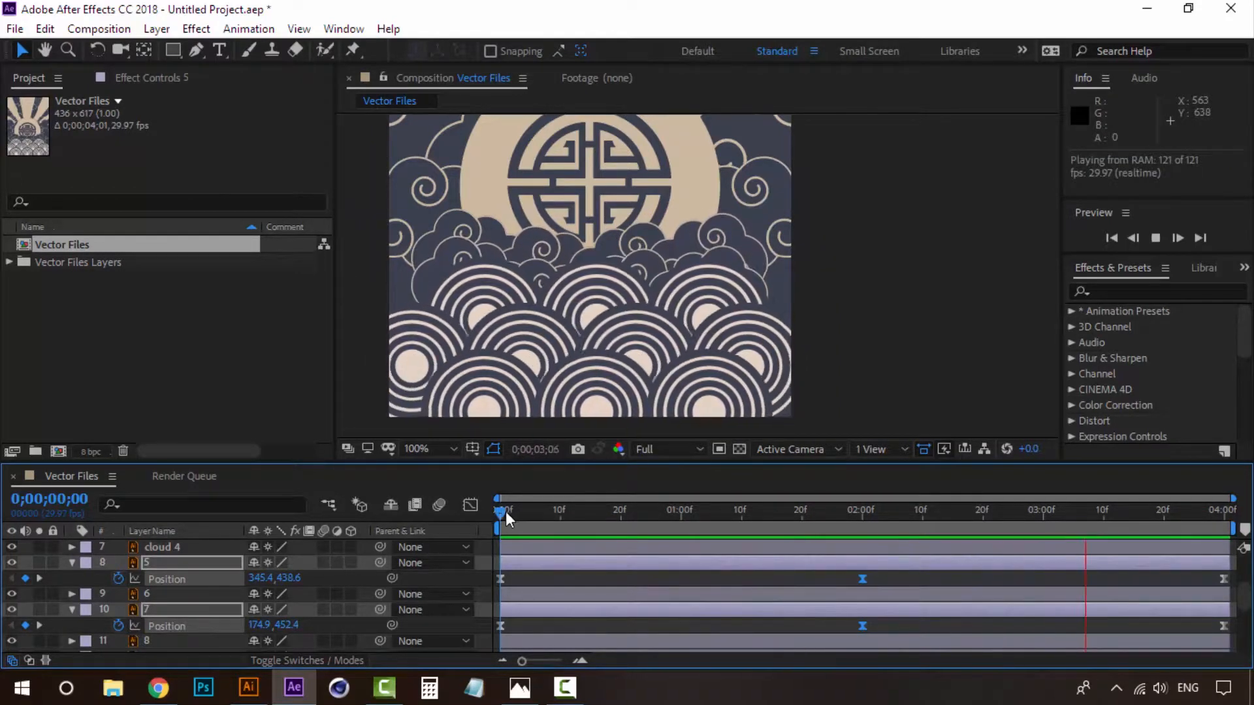
pyautogui.press('space')
# Collapse the properties of layers 5 and 7, and add Position keyframes to layers 6 and 8 at 0;00;00;00.
pyautogui.click(156, 599)
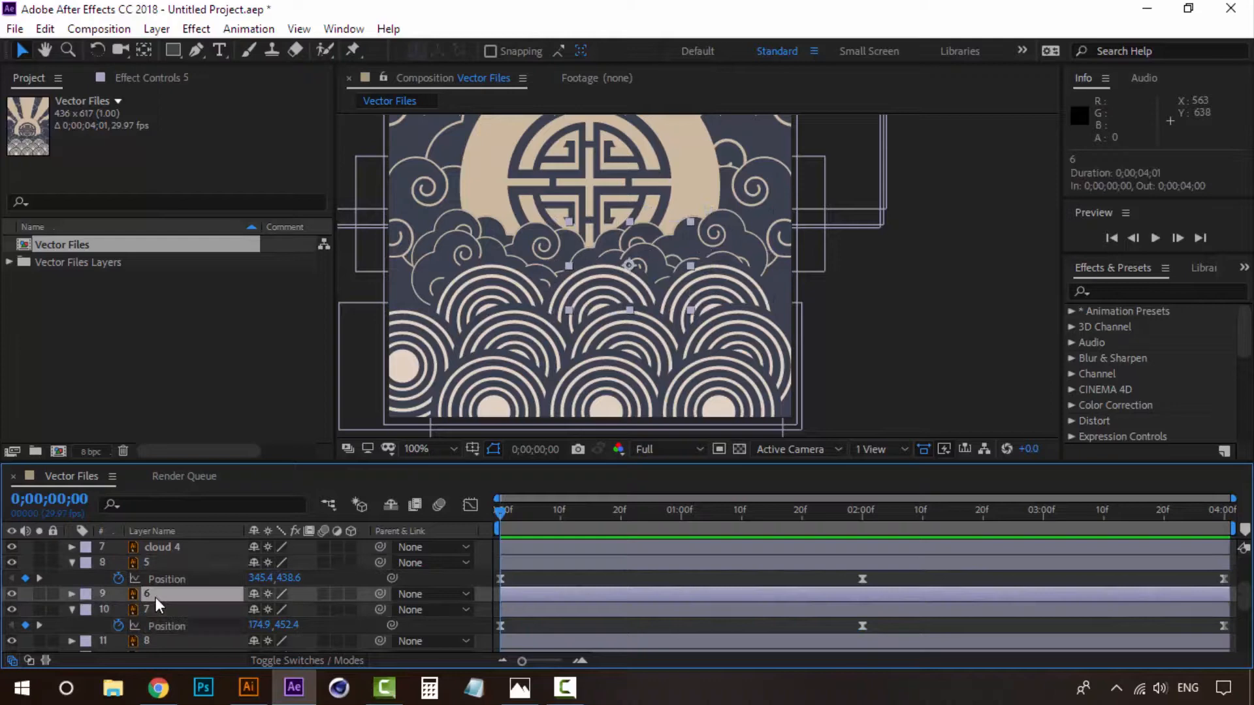
pyautogui.click(70, 564)
pyautogui.click(71, 595)
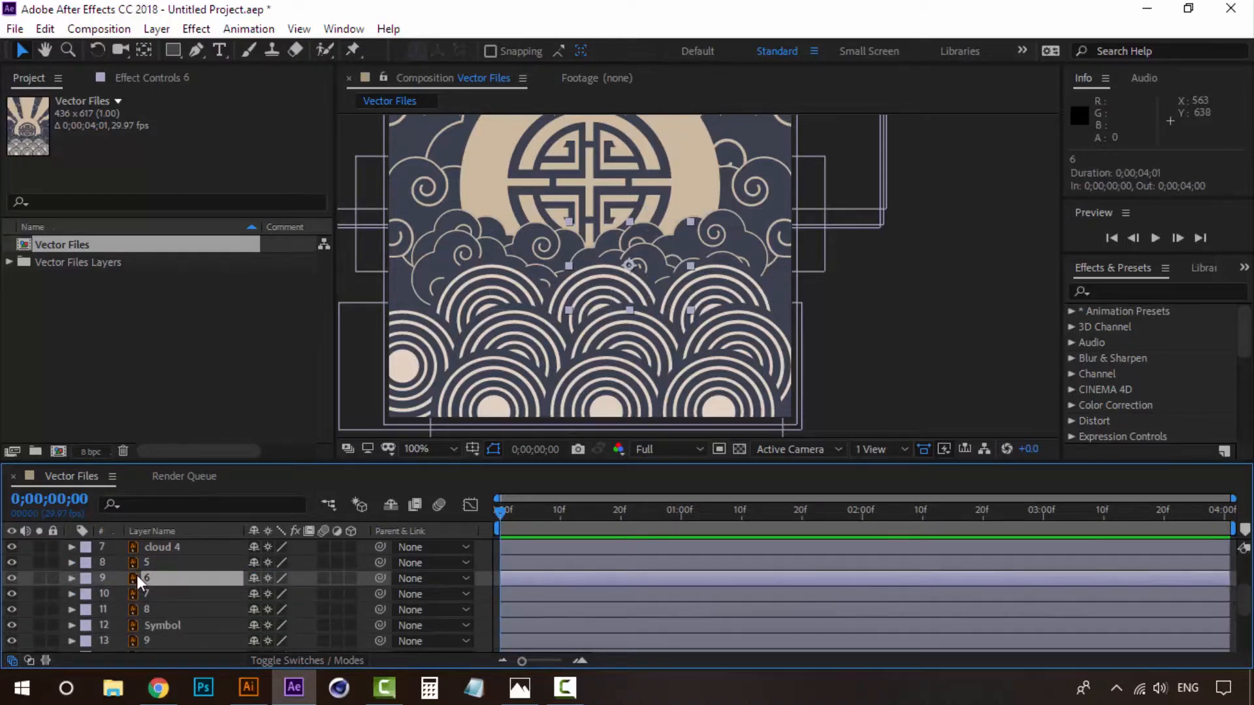
pyautogui.keyDown('ctrl'); pyautogui.click(147, 610); pyautogui.keyUp('ctrl')
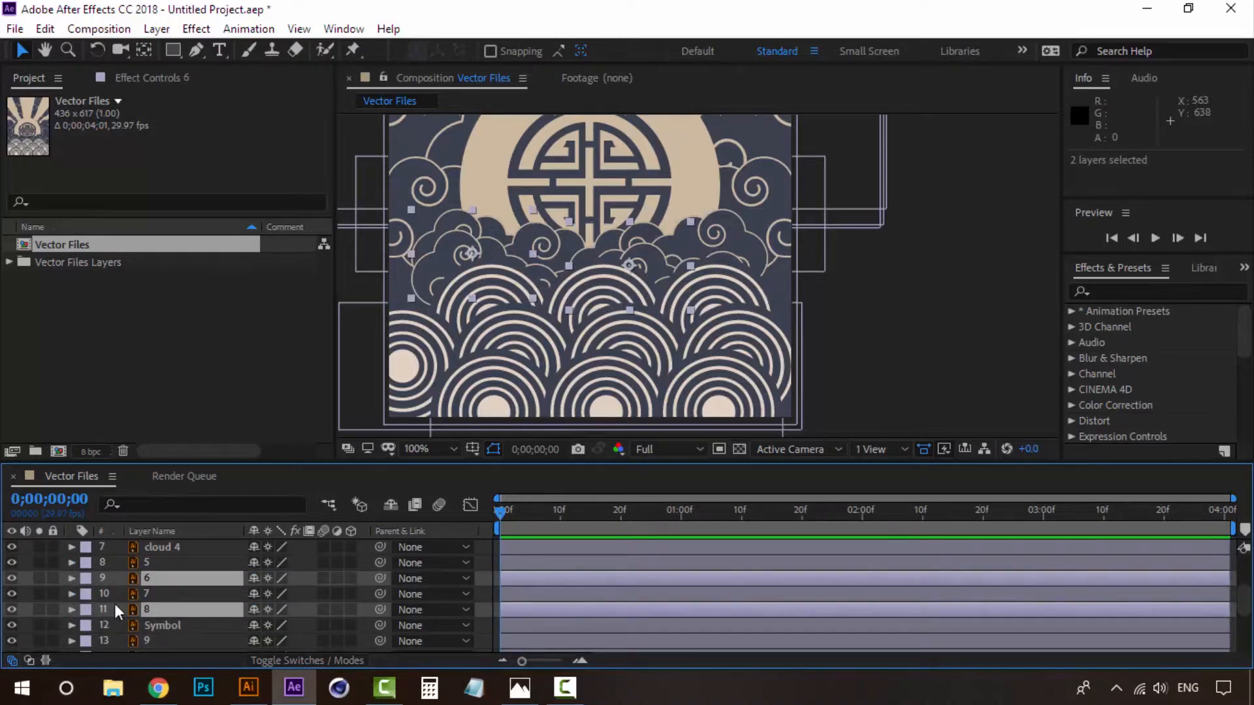
pyautogui.press('p')
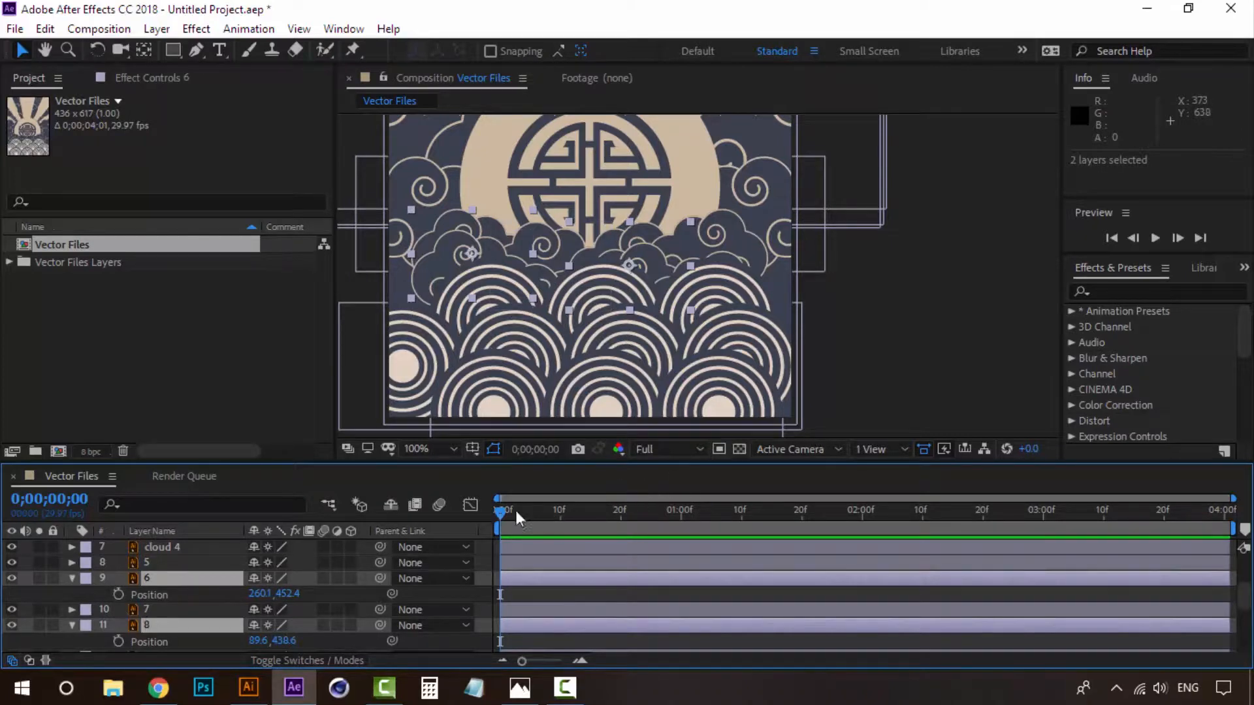
pyautogui.moveTo(501, 508); pyautogui.dragTo(438, 497)
pyautogui.click(119, 593)
# Apply Easy Ease to the starting Position keyframes of layers 6 and 8.
pyautogui.rightClick(499, 594)
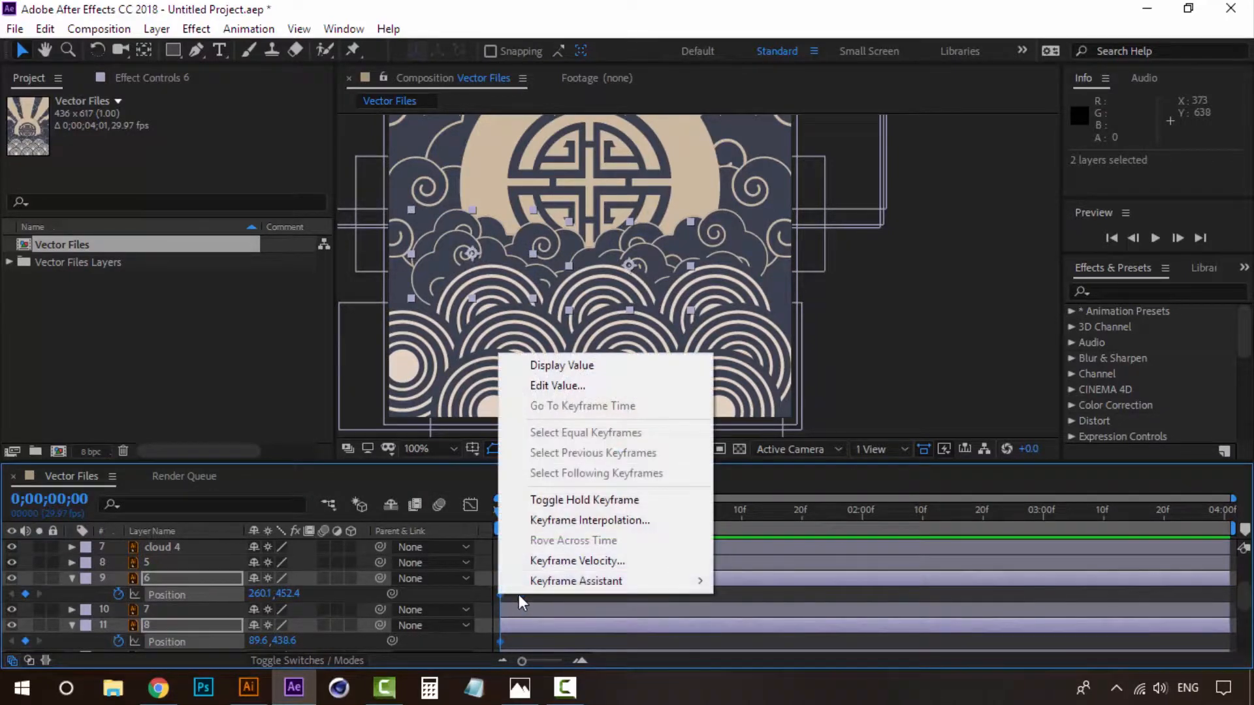
pyautogui.moveTo(658, 579)
pyautogui.click(822, 459)
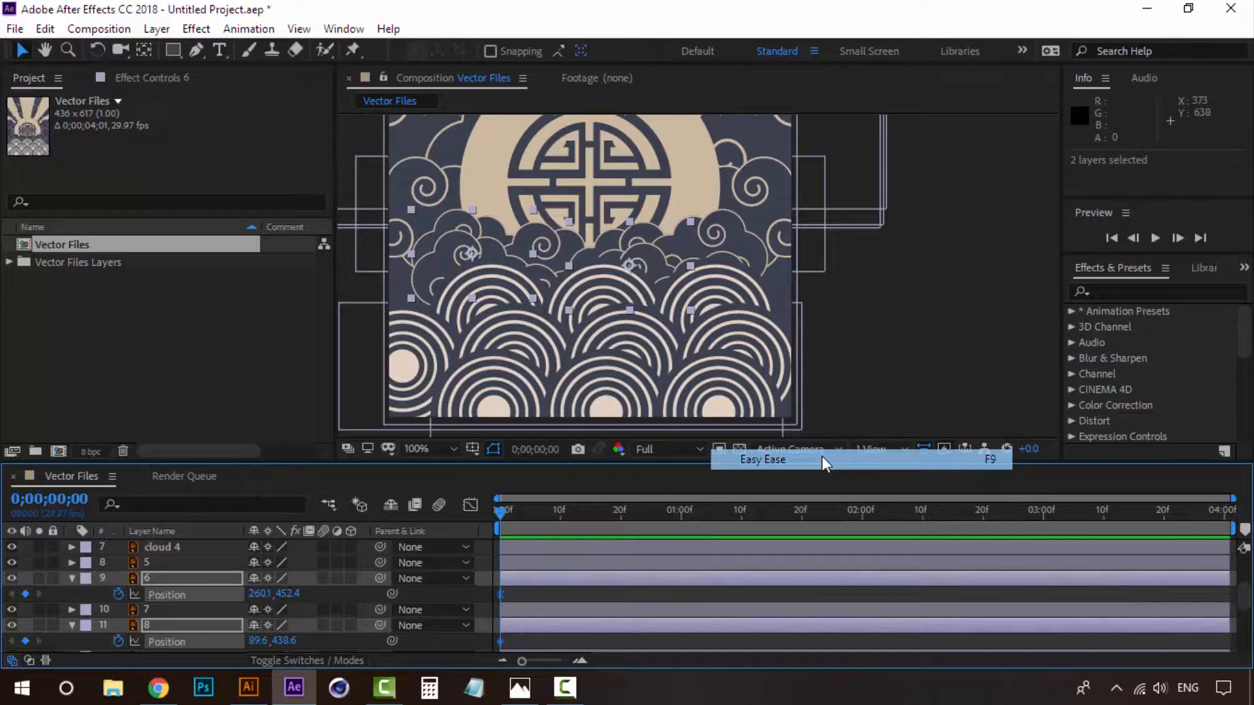
# At 0;00;02;00, raise layers 6 and 8 to Y positions 447.4 and 433.6.
pyautogui.click(862, 516)
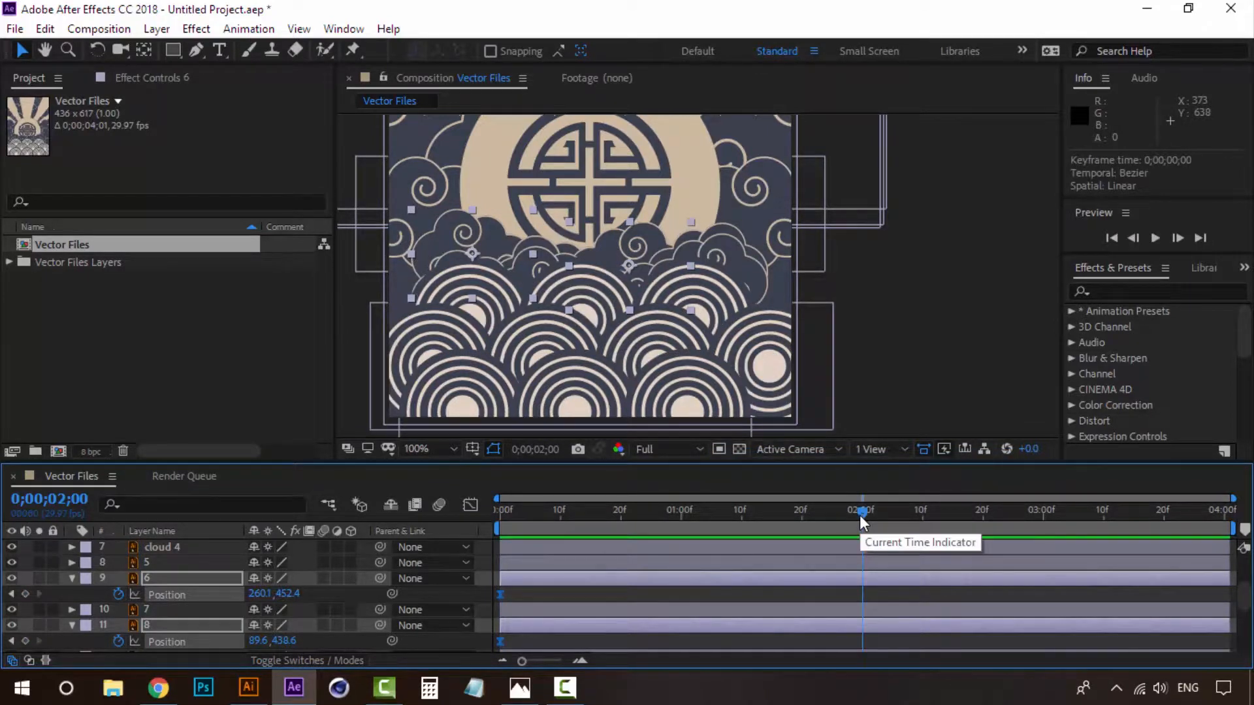
pyautogui.press('Up')
pyautogui.press('Up')
pyautogui.press('Up')
pyautogui.press('Up')
pyautogui.press('Up')
pyautogui.press('Up')
pyautogui.press('Up')
pyautogui.press('Up')
pyautogui.press('Up')
pyautogui.press('Up')
pyautogui.press('Up')
pyautogui.press('Up')
pyautogui.press('Up')
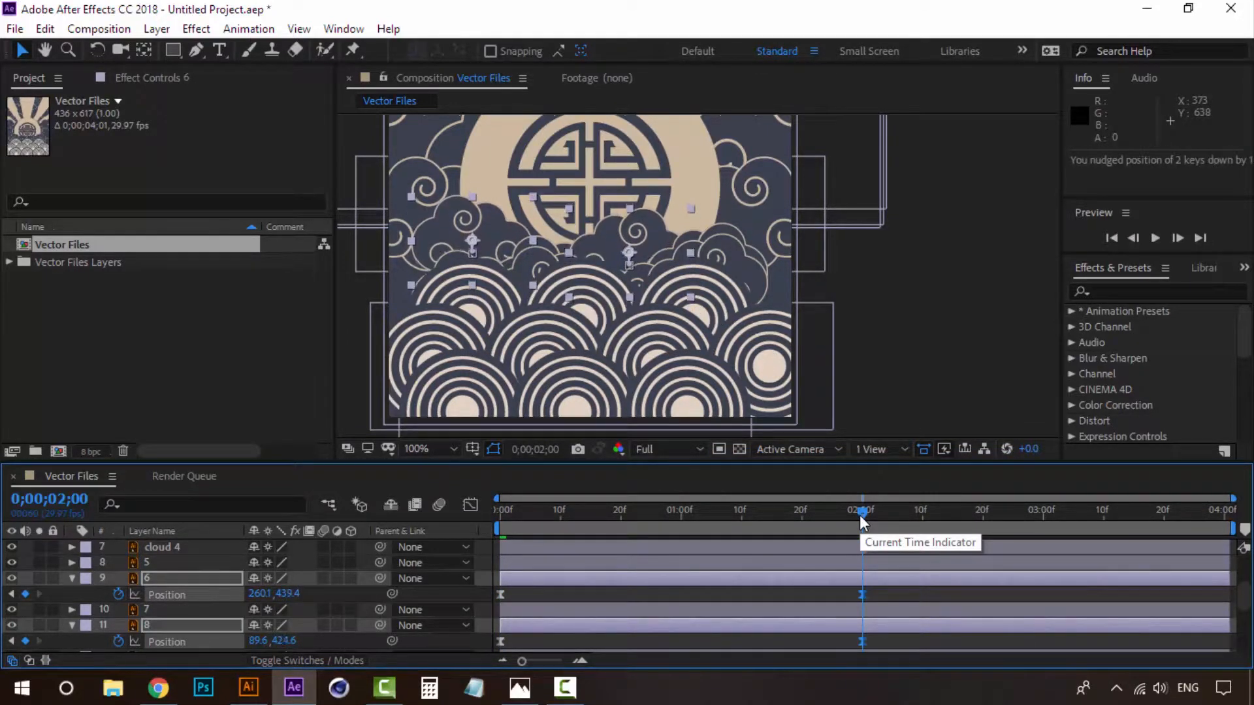
pyautogui.press('Down')
pyautogui.press('Down')
pyautogui.press('Down')
pyautogui.press('Down')
pyautogui.press('Down')
pyautogui.press('Down')
pyautogui.press('Down')
pyautogui.press('Down')
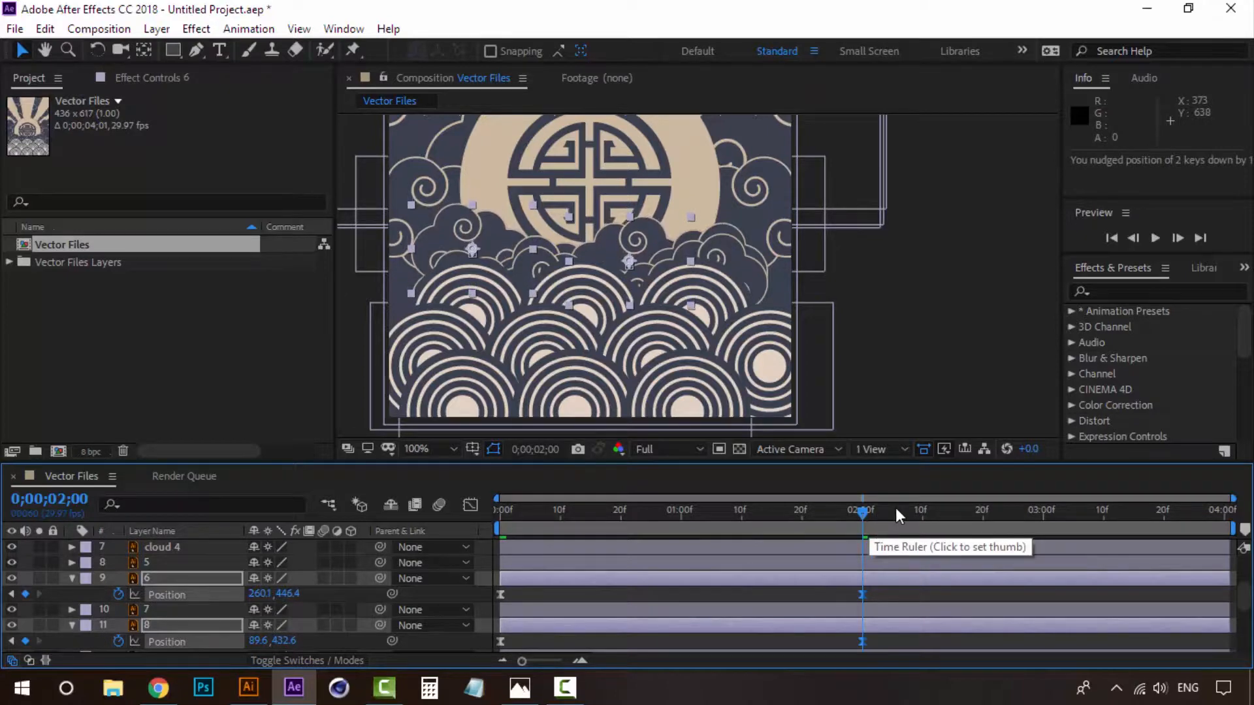
# Copy the starting Position keyframes of layers 6 and 8 to 0;00;04;00 and preview the animation.
pyautogui.moveTo(867, 520); pyautogui.dragTo(1223, 516)
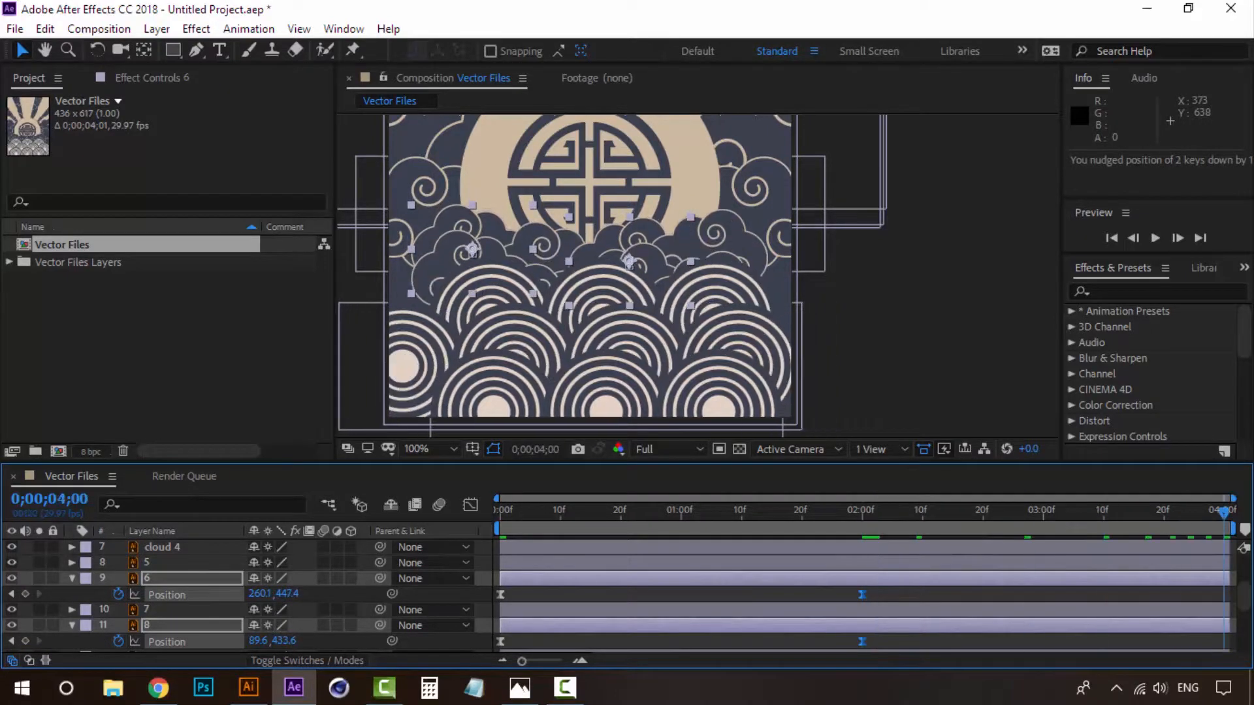
pyautogui.click(513, 595)
pyautogui.hotkey('ctrl', 'v')
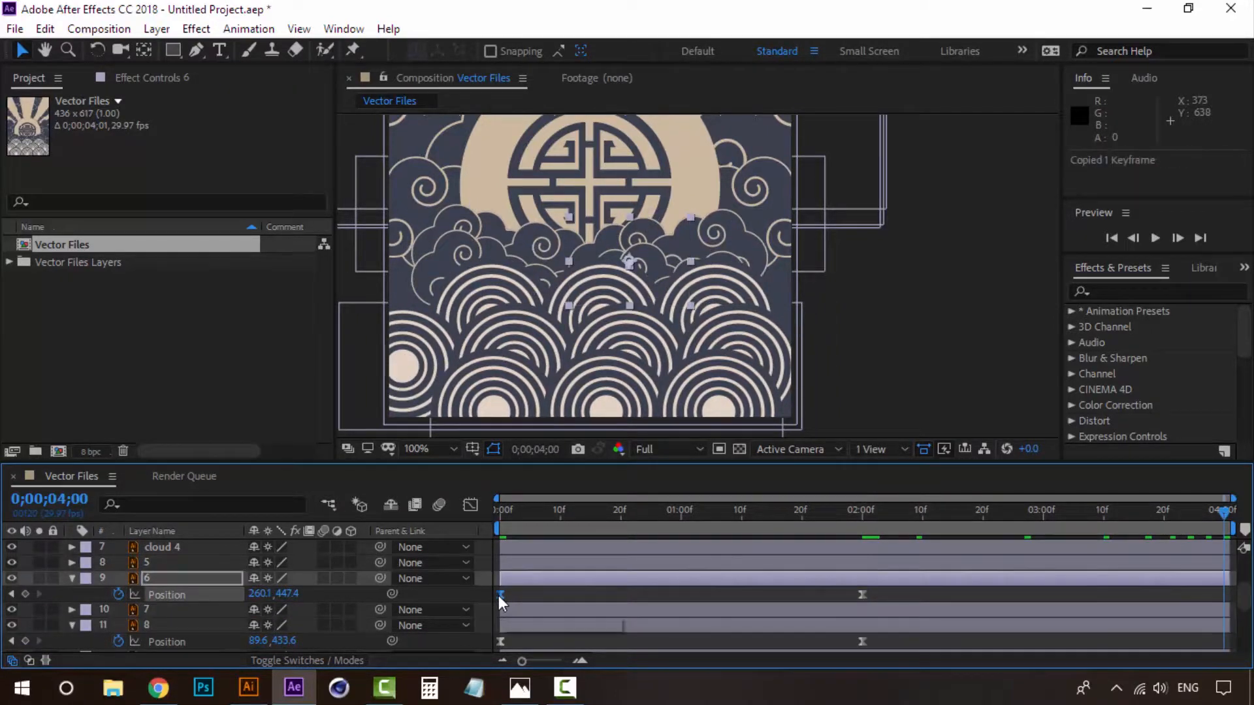
pyautogui.click(502, 647)
pyautogui.hotkey('ctrl', 'v')
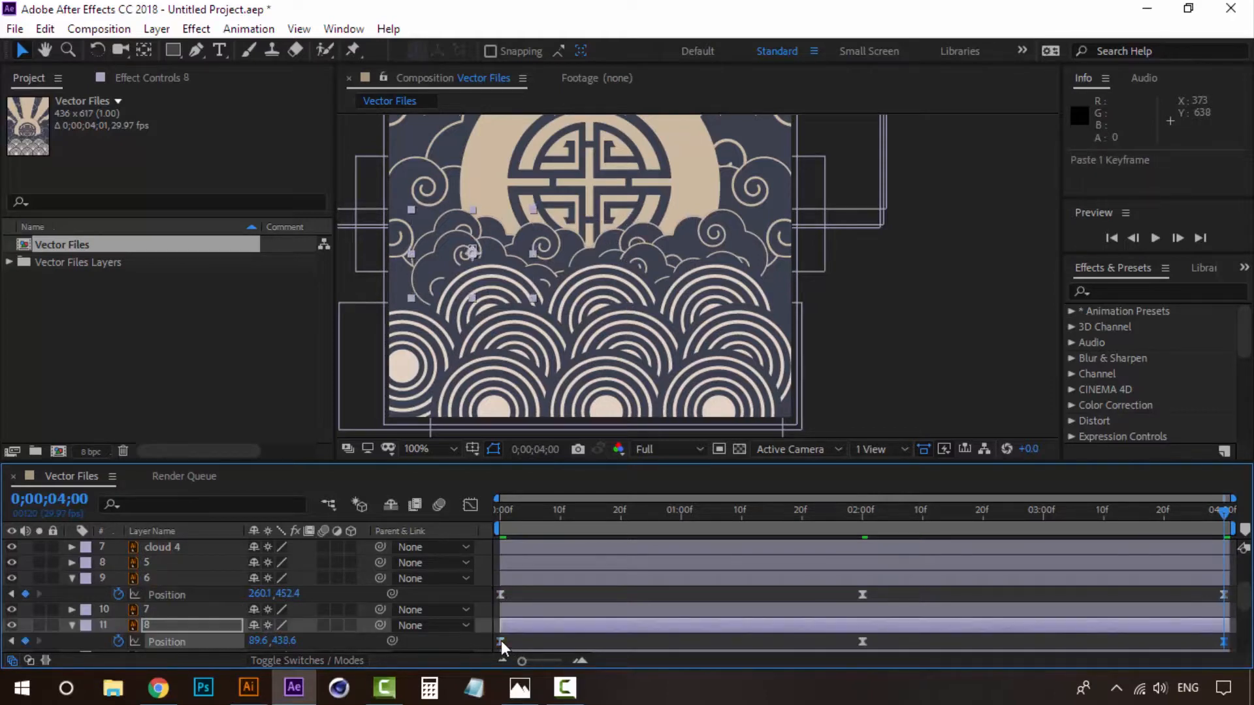
pyautogui.click(657, 516)
pyautogui.moveTo(582, 516); pyautogui.dragTo(484, 519)
pyautogui.press('space')
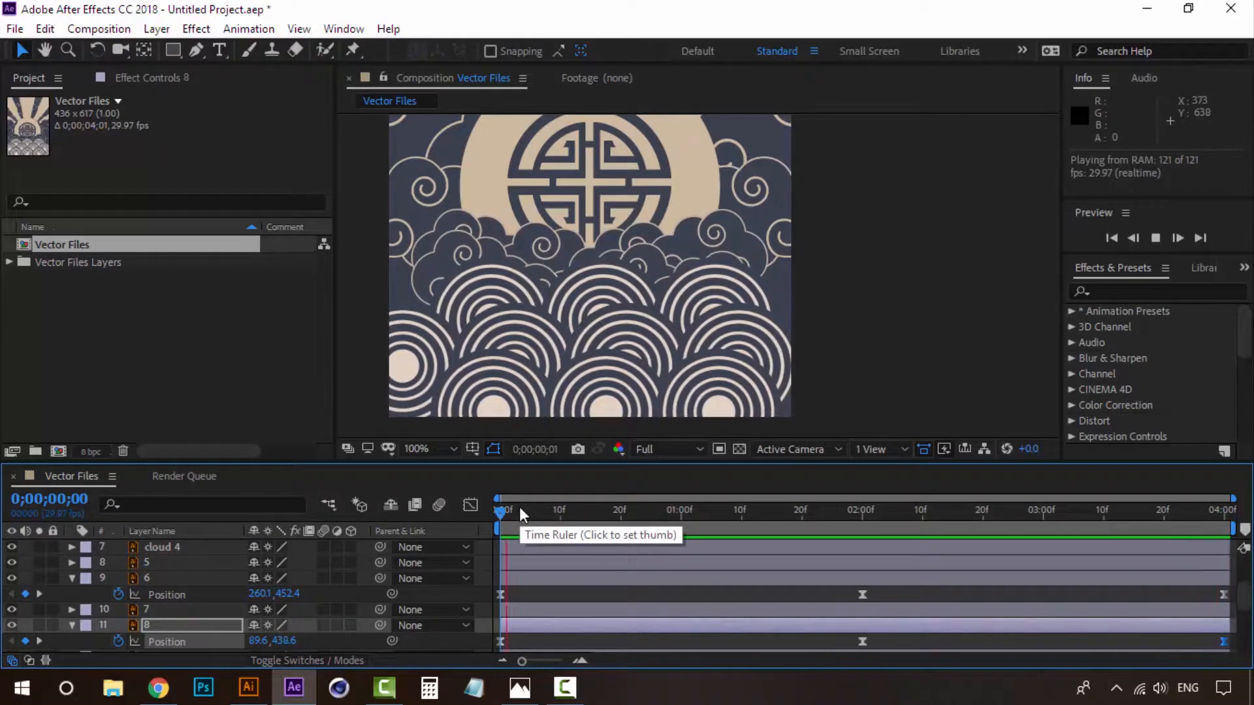
# Raise layers 6 and 8 a few more pixels at their 0;00;02;00 Position keyframes and preview the animation.
pyautogui.moveTo(504, 510); pyautogui.dragTo(862, 510)
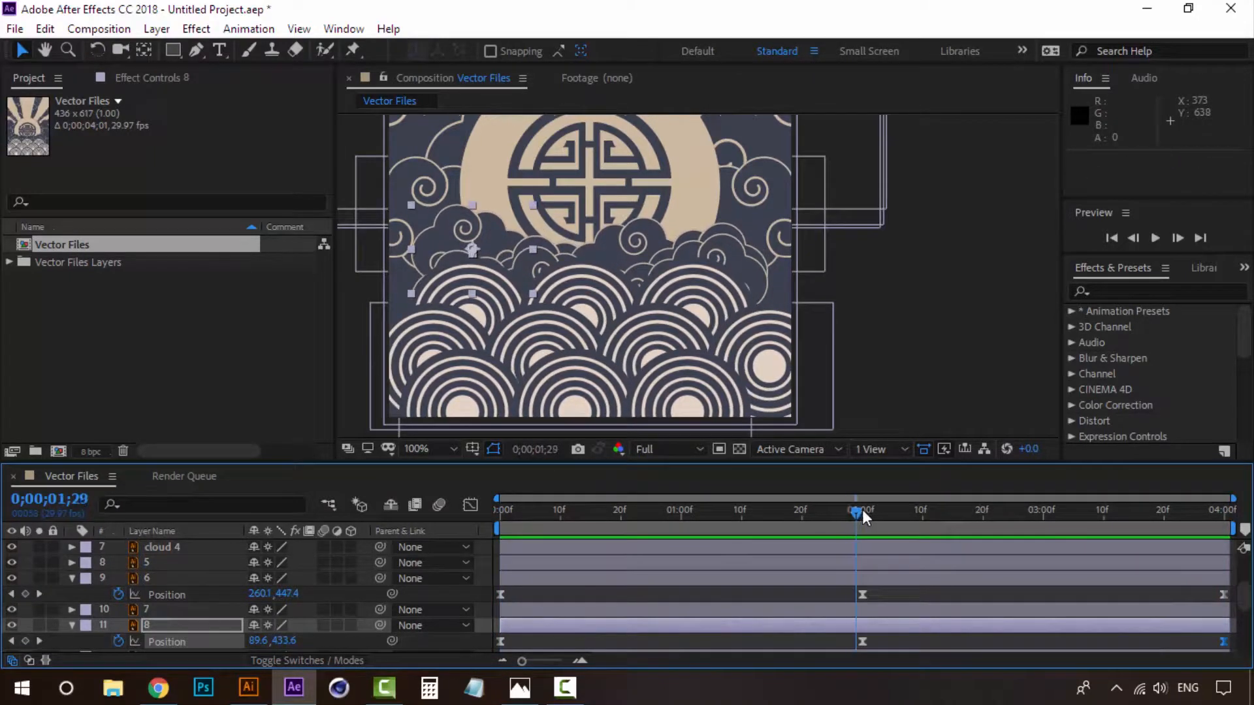
pyautogui.click(900, 597)
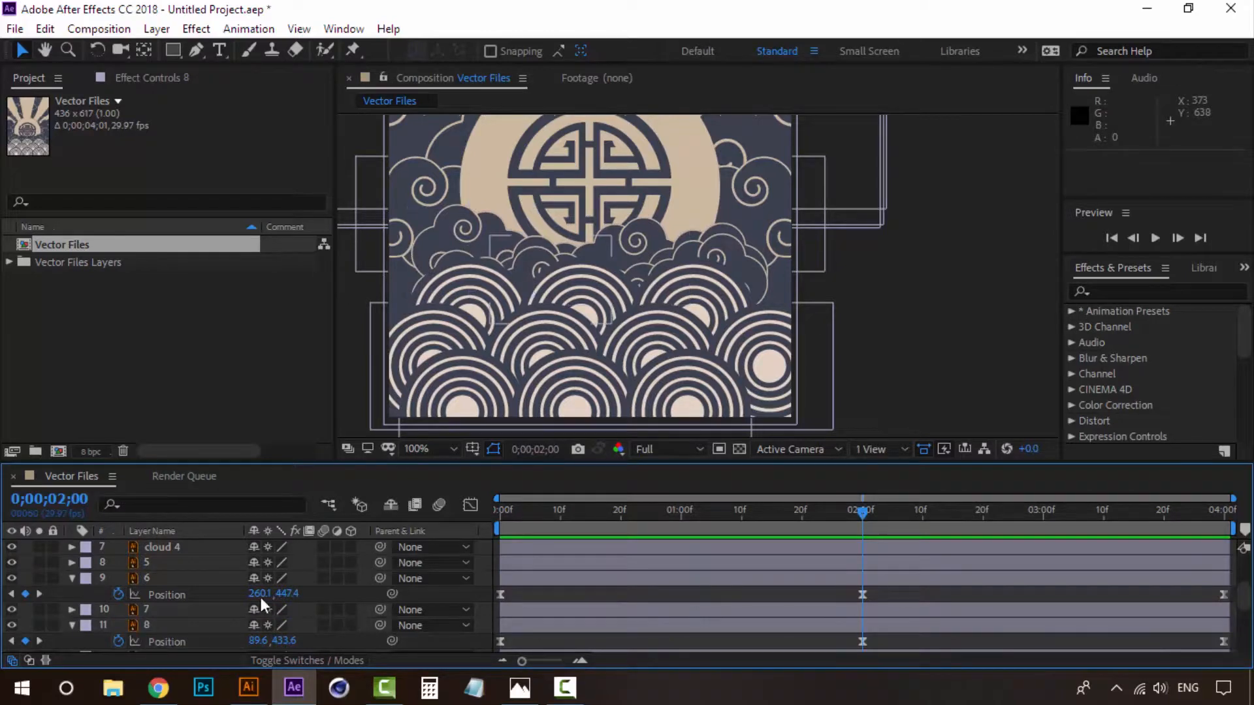
pyautogui.click(145, 579)
pyautogui.keyDown('ctrl'); pyautogui.click(165, 629); pyautogui.keyUp('ctrl')
pyautogui.press('Up')
pyautogui.press('Up')
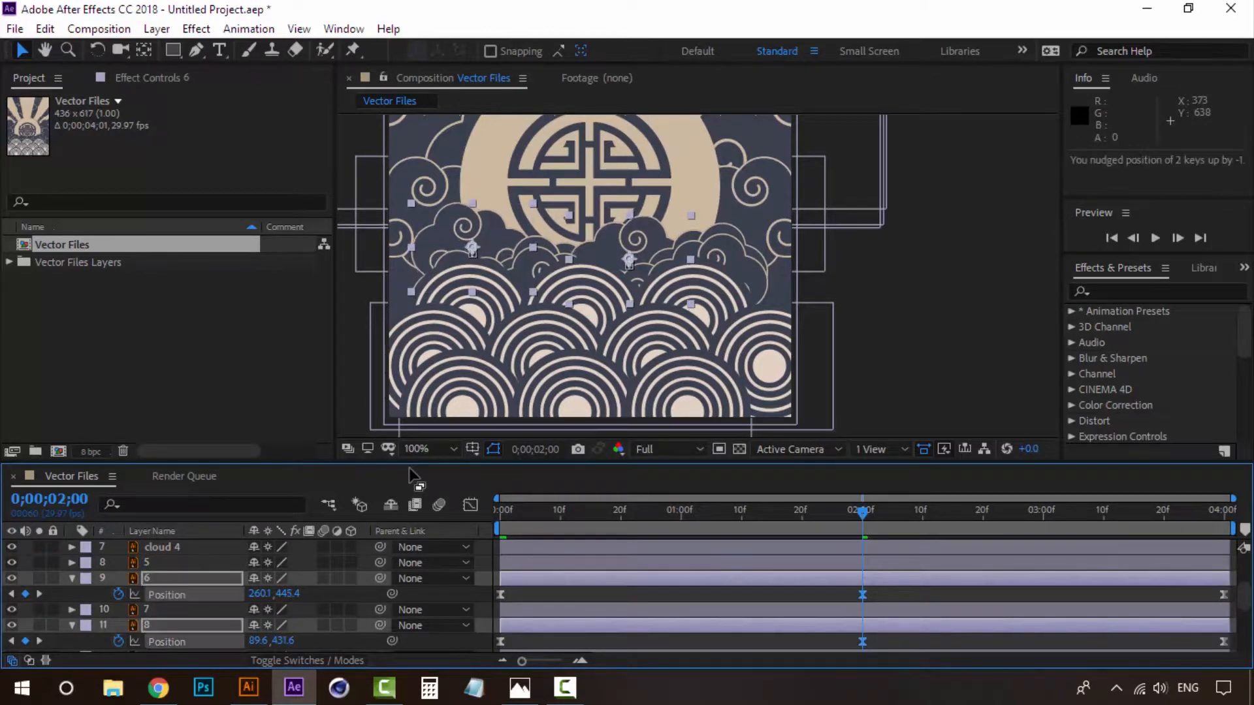
pyautogui.press('Up')
pyautogui.press('Up')
pyautogui.press('Up')
pyautogui.press('Up')
pyautogui.press('Up')
pyautogui.press('Up')
pyautogui.moveTo(517, 515); pyautogui.dragTo(481, 509)
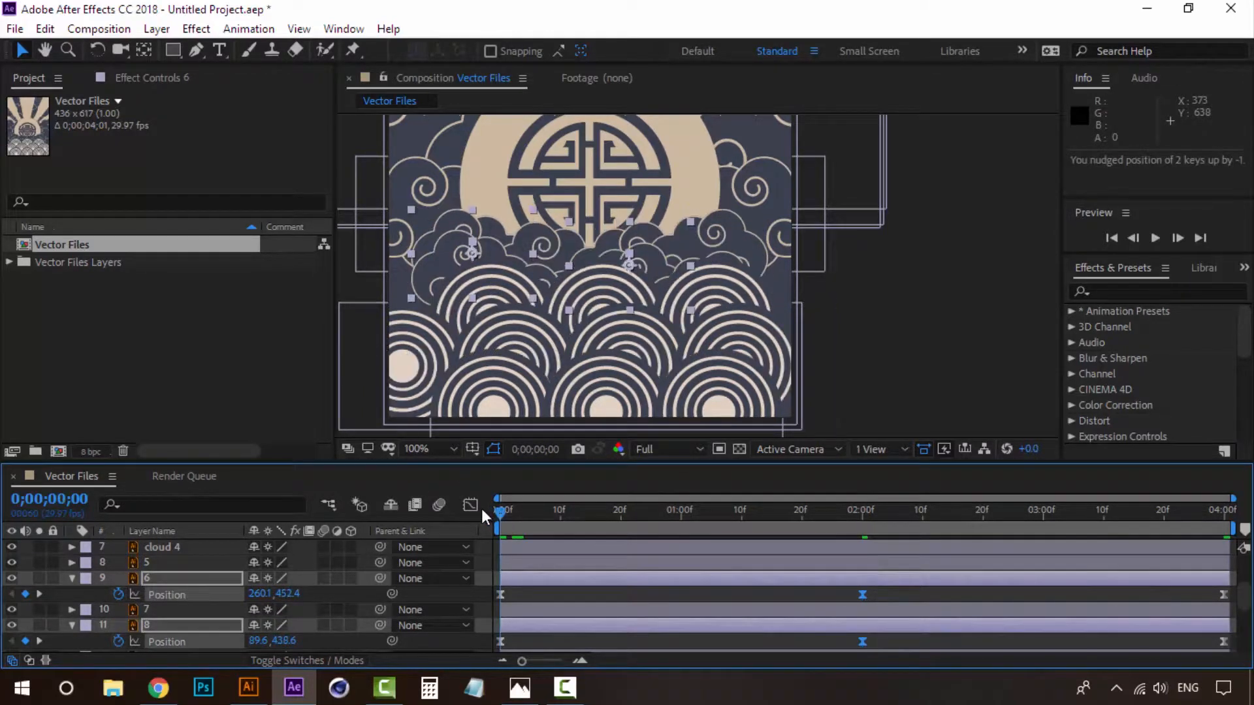
pyautogui.press('space')
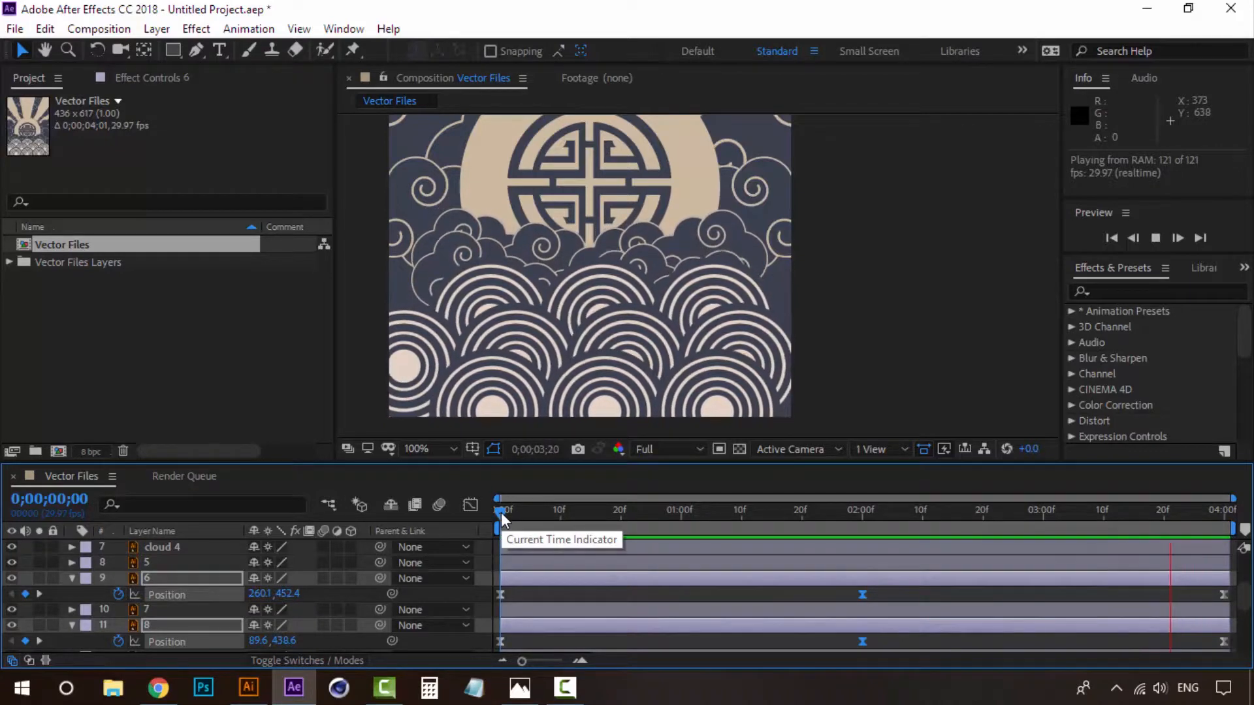
pyautogui.click(500, 513)
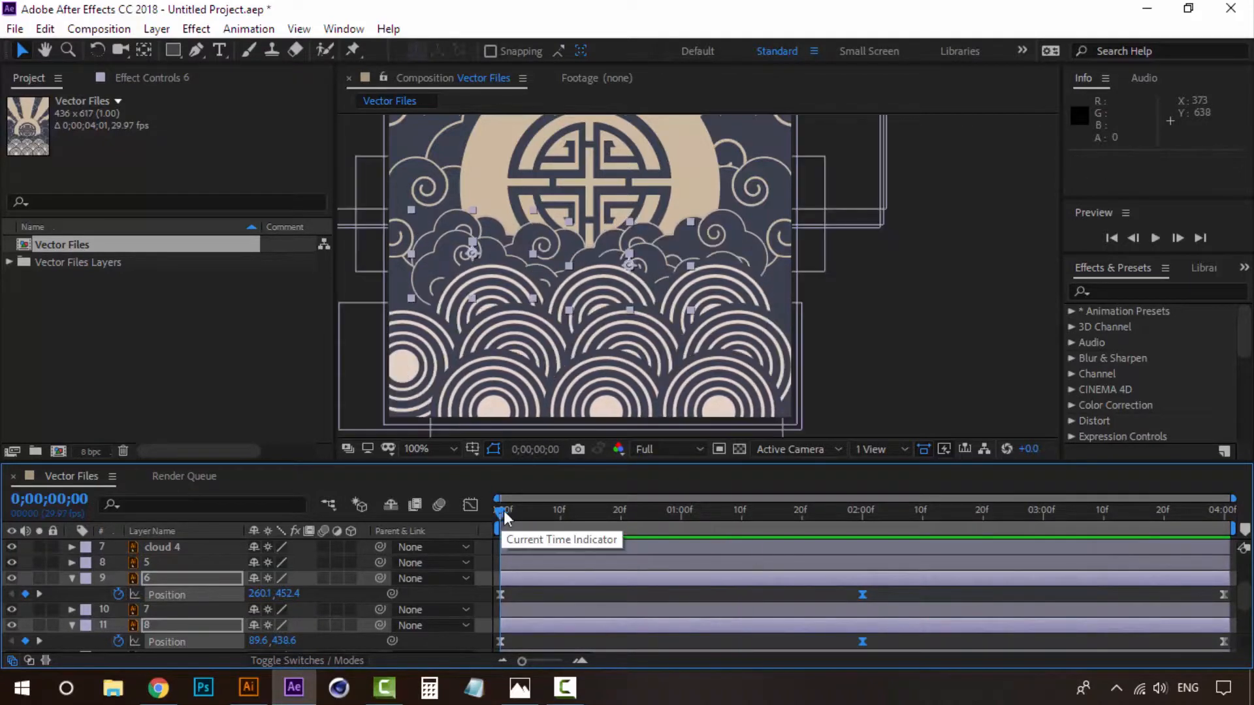
# Reduce the composition's frame size to 407 × 576 px in the Composition Settings, keeping the aspect ratio locked.
pyautogui.click(801, 143)
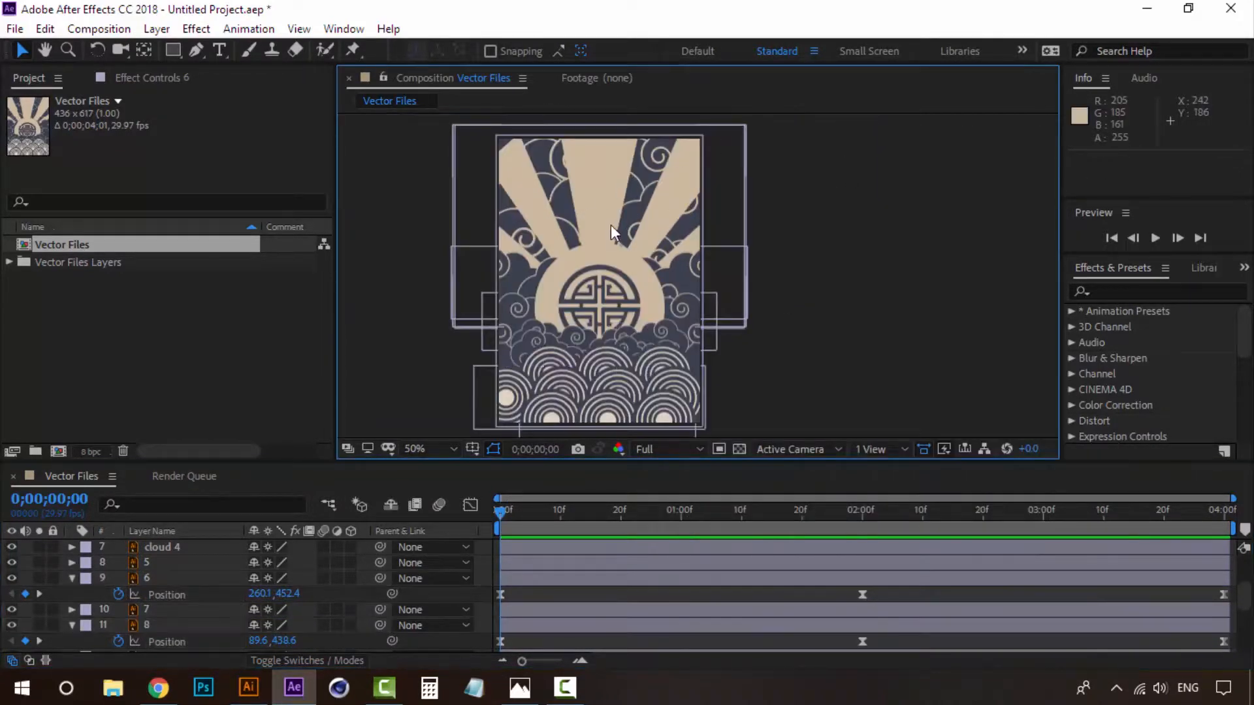
pyautogui.scroll(1, 497, 154)
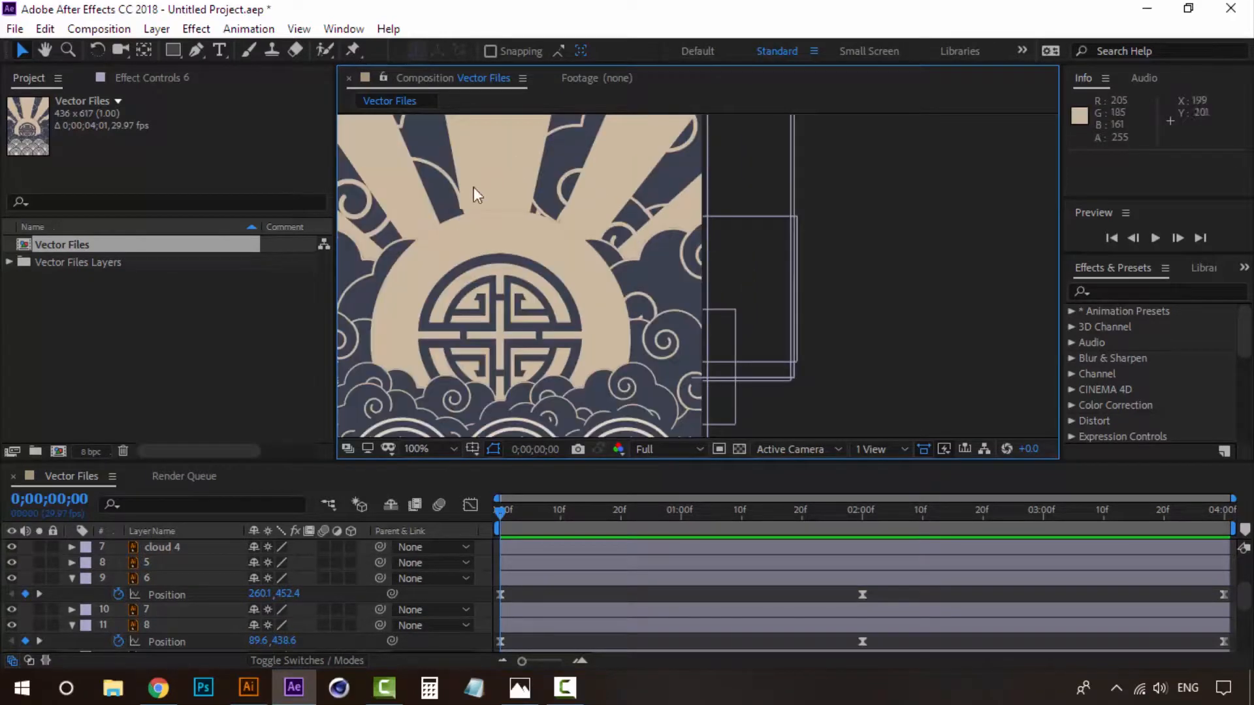
pyautogui.scroll(-1, 472, 185)
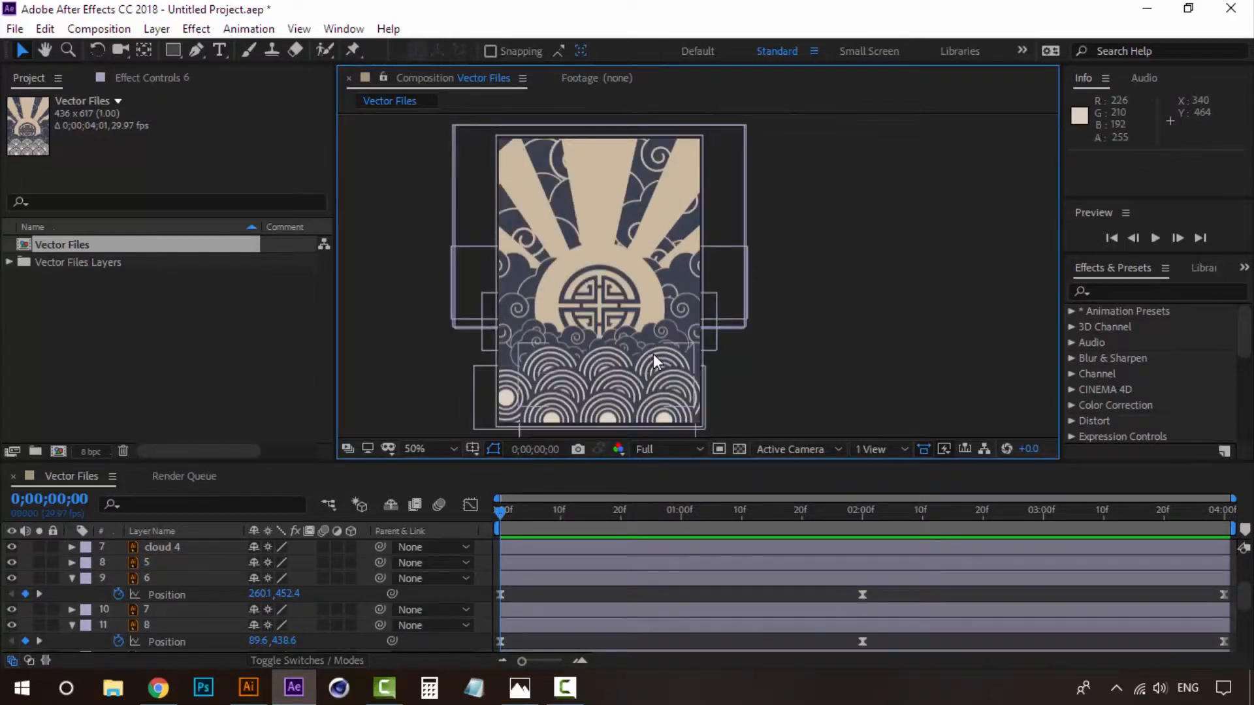
pyautogui.scroll(1, 653, 354)
pyautogui.scroll(-1, 429, 244)
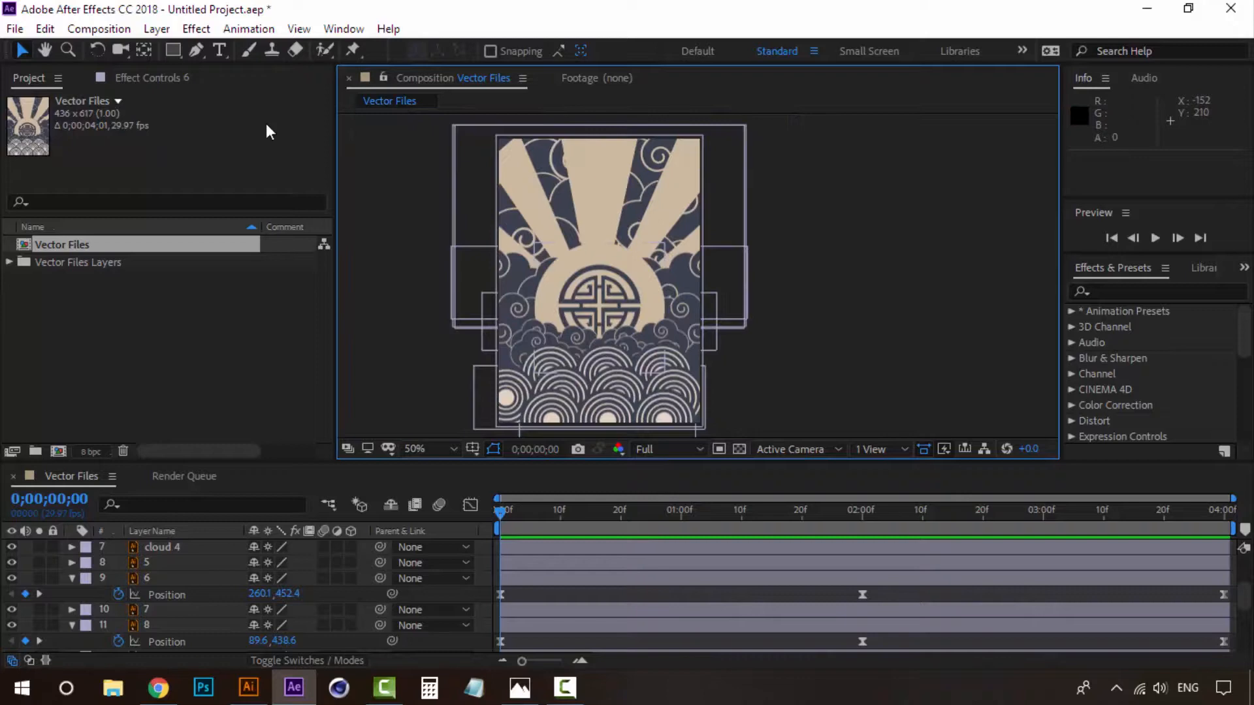
pyautogui.click(102, 30)
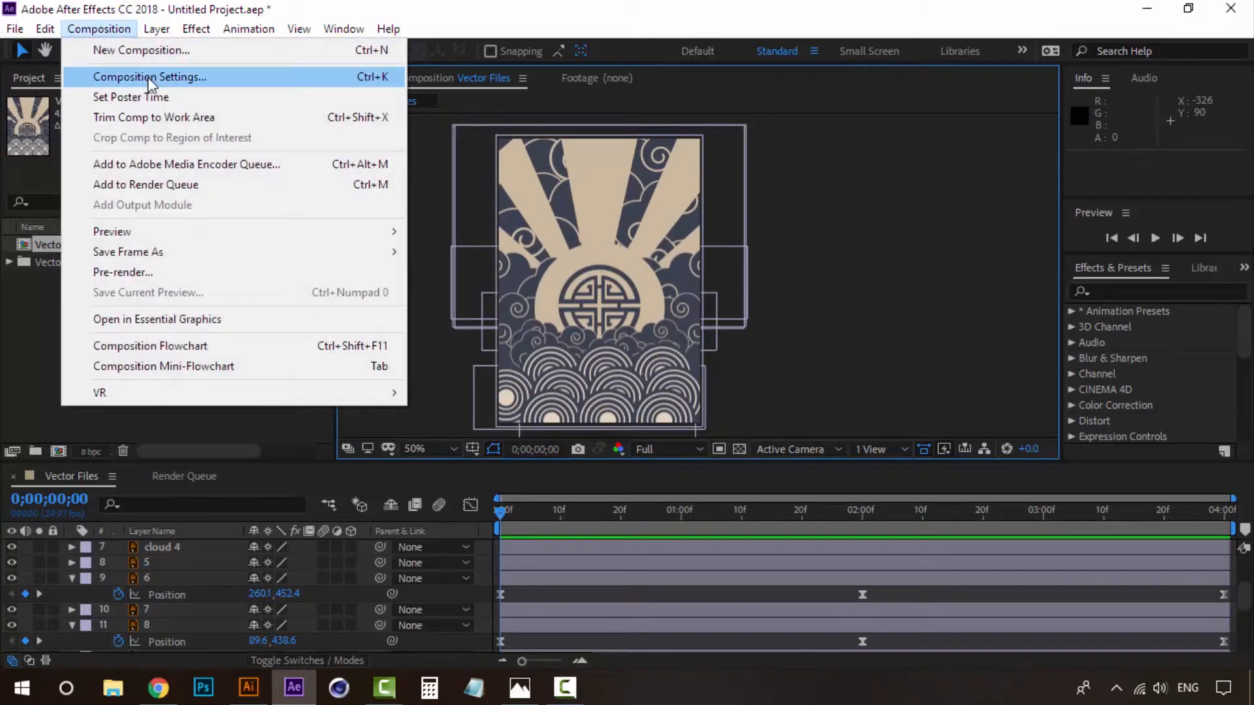
pyautogui.click(150, 78)
pyautogui.moveTo(423, 113); pyautogui.dragTo(1003, 191)
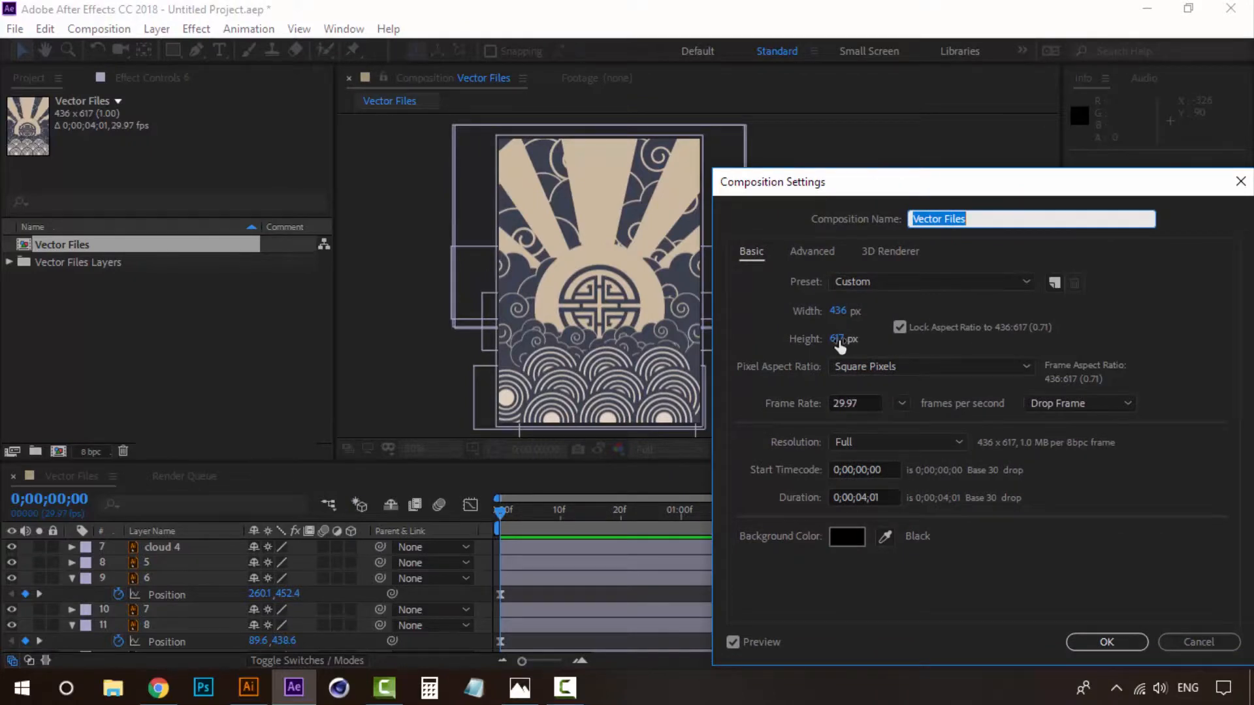
pyautogui.moveTo(841, 344); pyautogui.dragTo(805, 345)
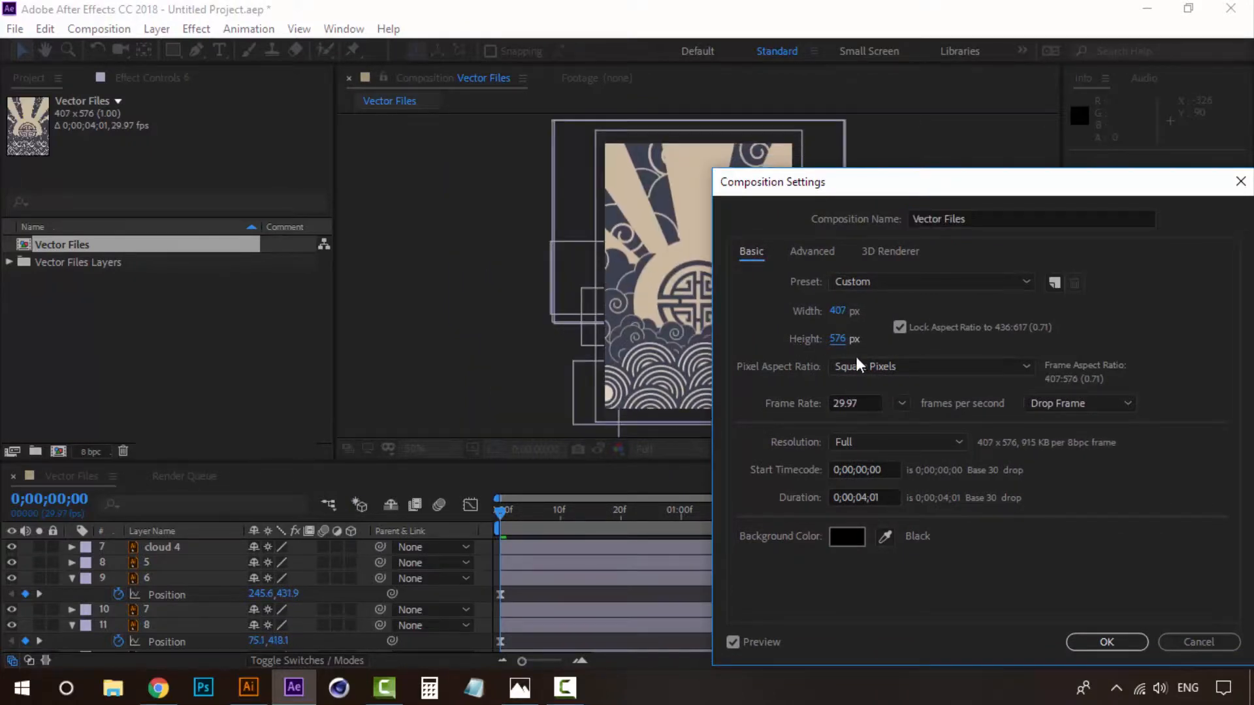
pyautogui.moveTo(948, 203); pyautogui.dragTo(830, 369)
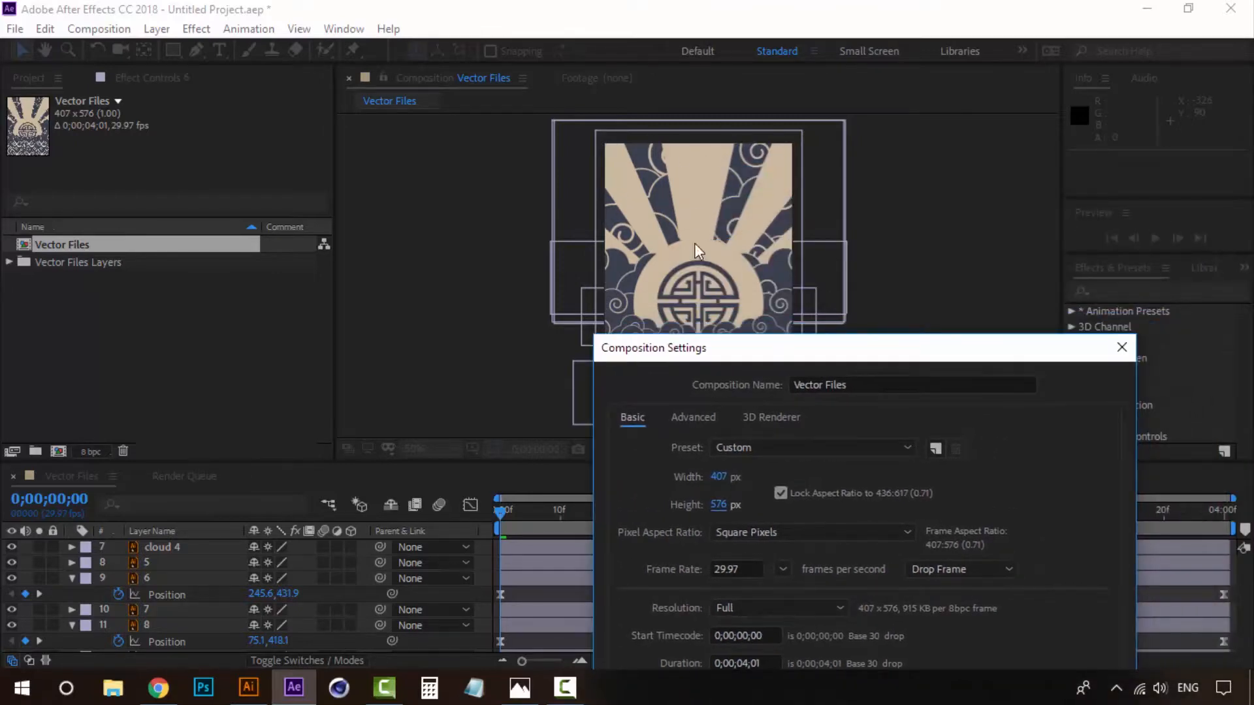
pyautogui.moveTo(824, 352); pyautogui.dragTo(597, 172)
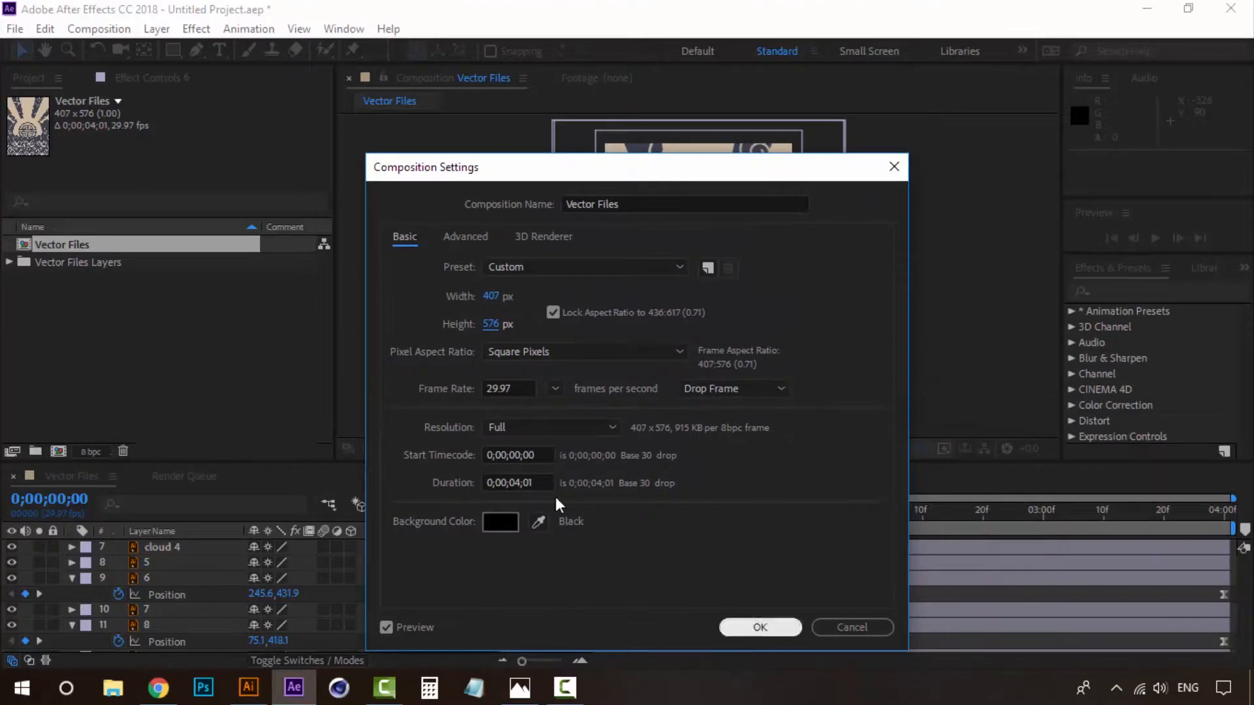
pyautogui.click(776, 632)
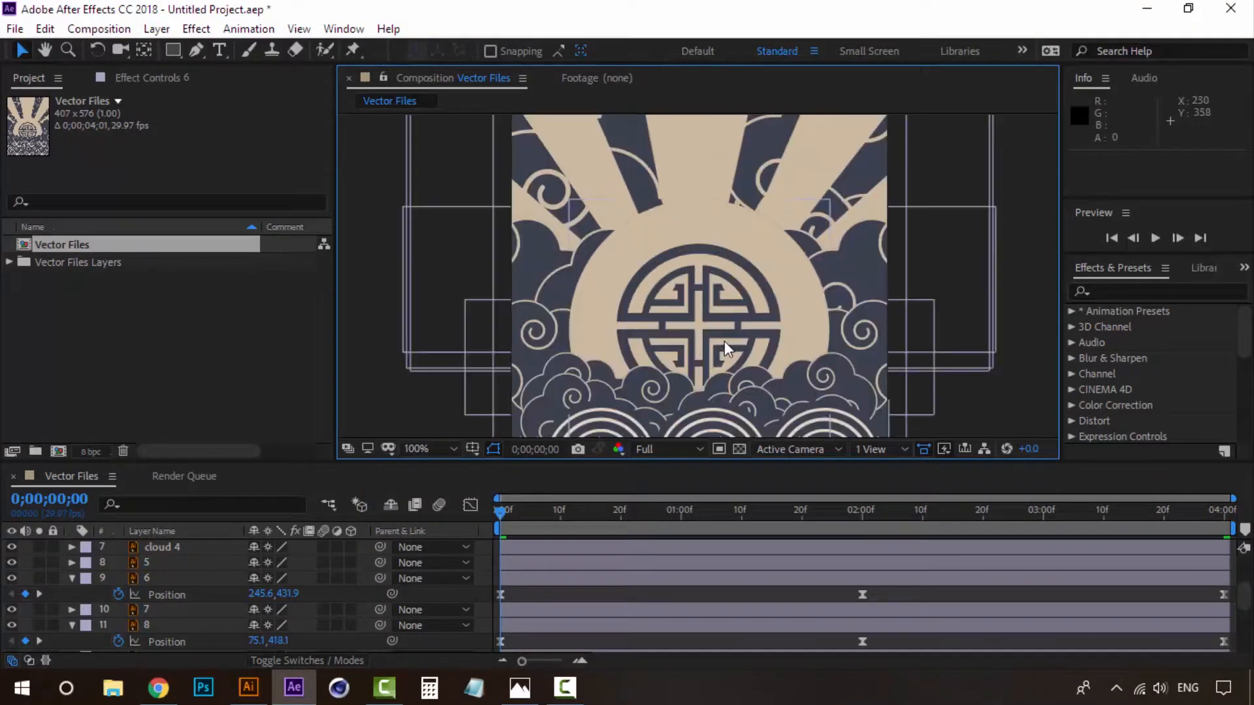
# Preview the animation from the start, then collapse the expanded properties of layers 6 and 8.
pyautogui.click(504, 516)
pyautogui.press('space')
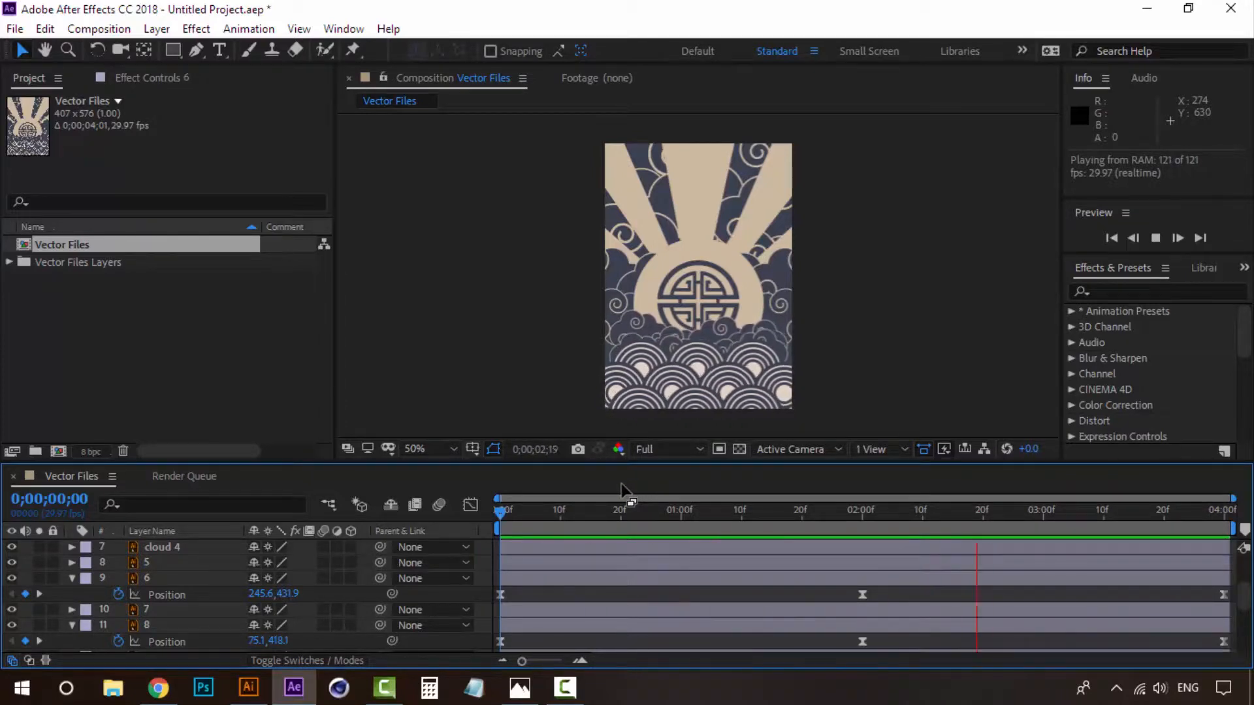
pyautogui.press('space')
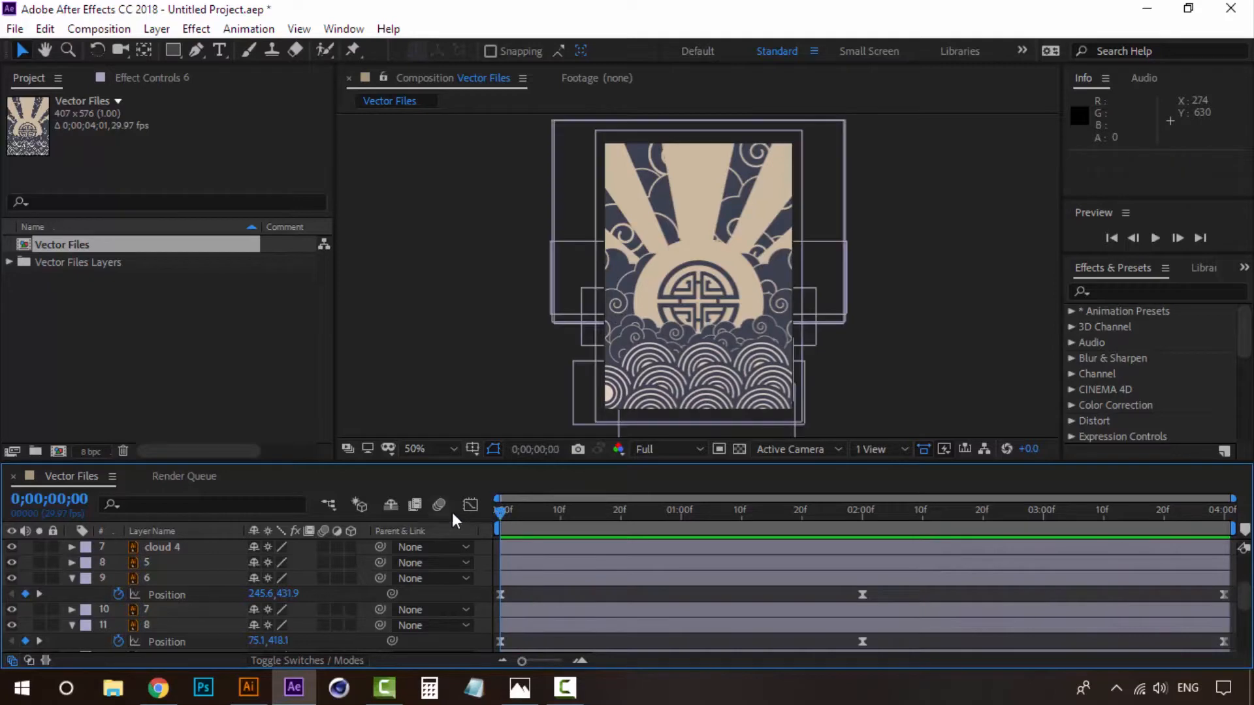
pyautogui.click(71, 579)
pyautogui.click(71, 610)
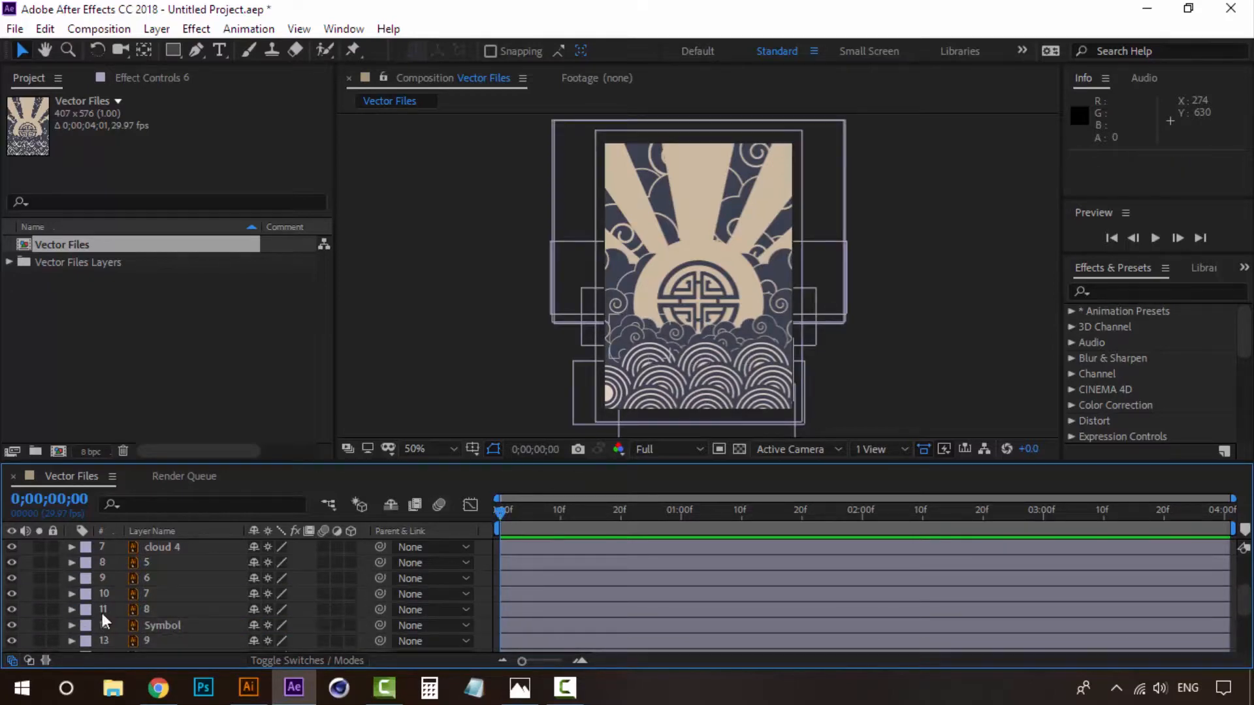
# Toggle the Symbol layer's visibility off and on to check which artwork it holds.
pyautogui.click(162, 627)
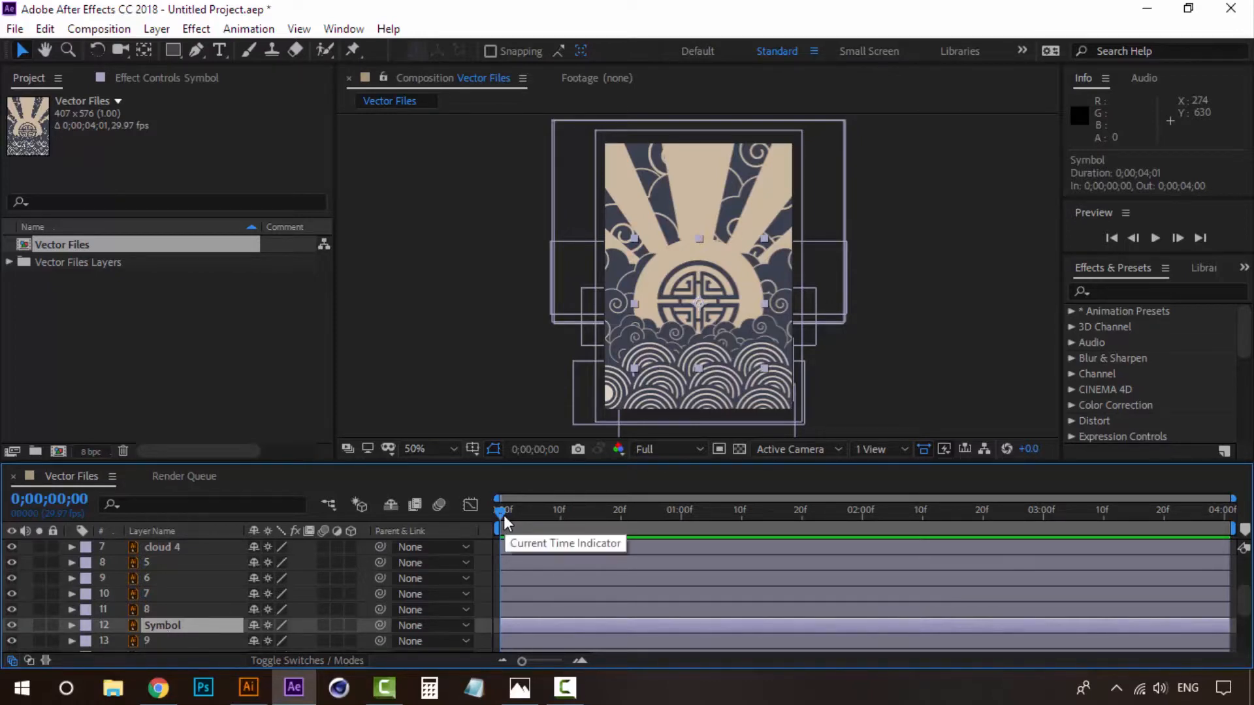
pyautogui.moveTo(505, 517); pyautogui.dragTo(400, 503)
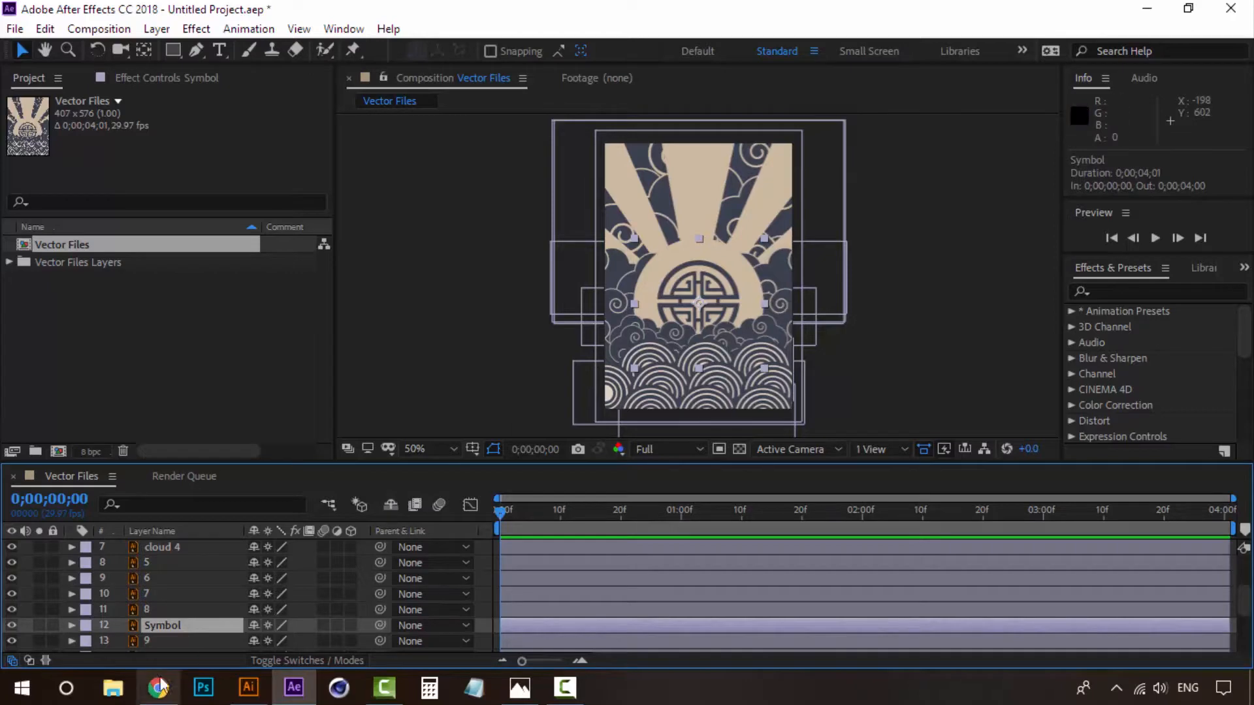
pyautogui.click(12, 626)
pyautogui.click(12, 626)
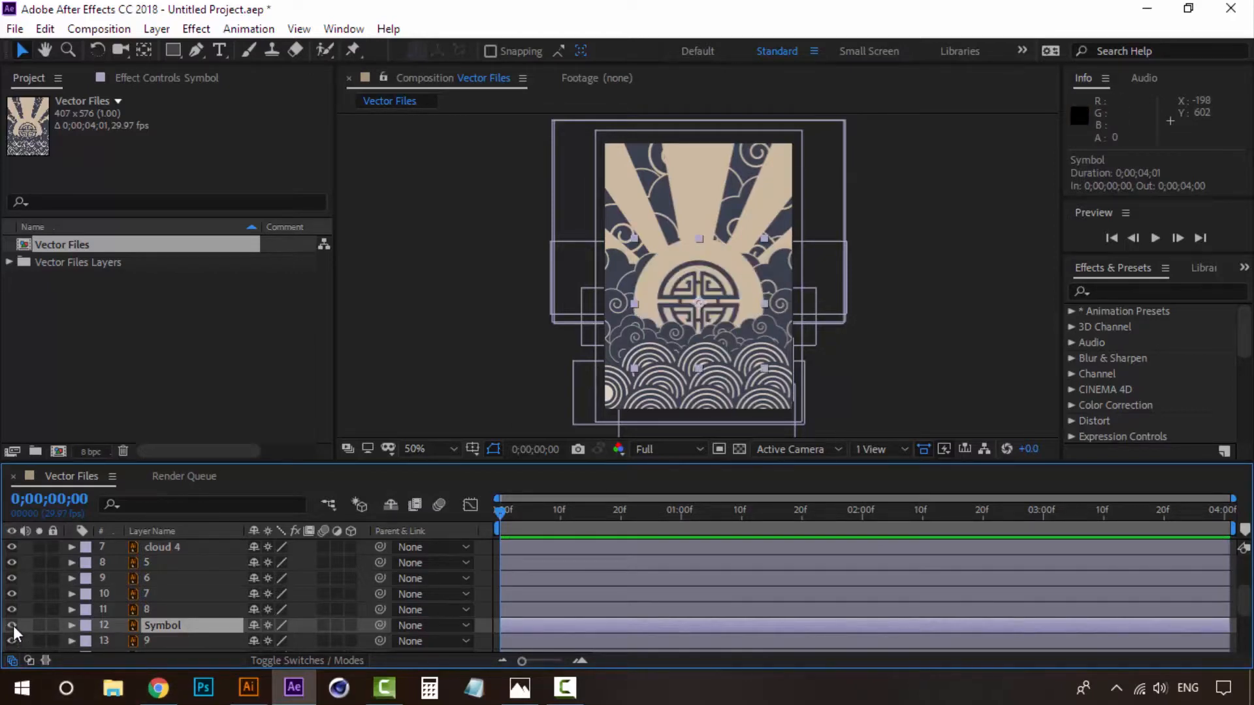
pyautogui.click(12, 626)
pyautogui.click(11, 626)
pyautogui.scroll(-3, 160, 630)
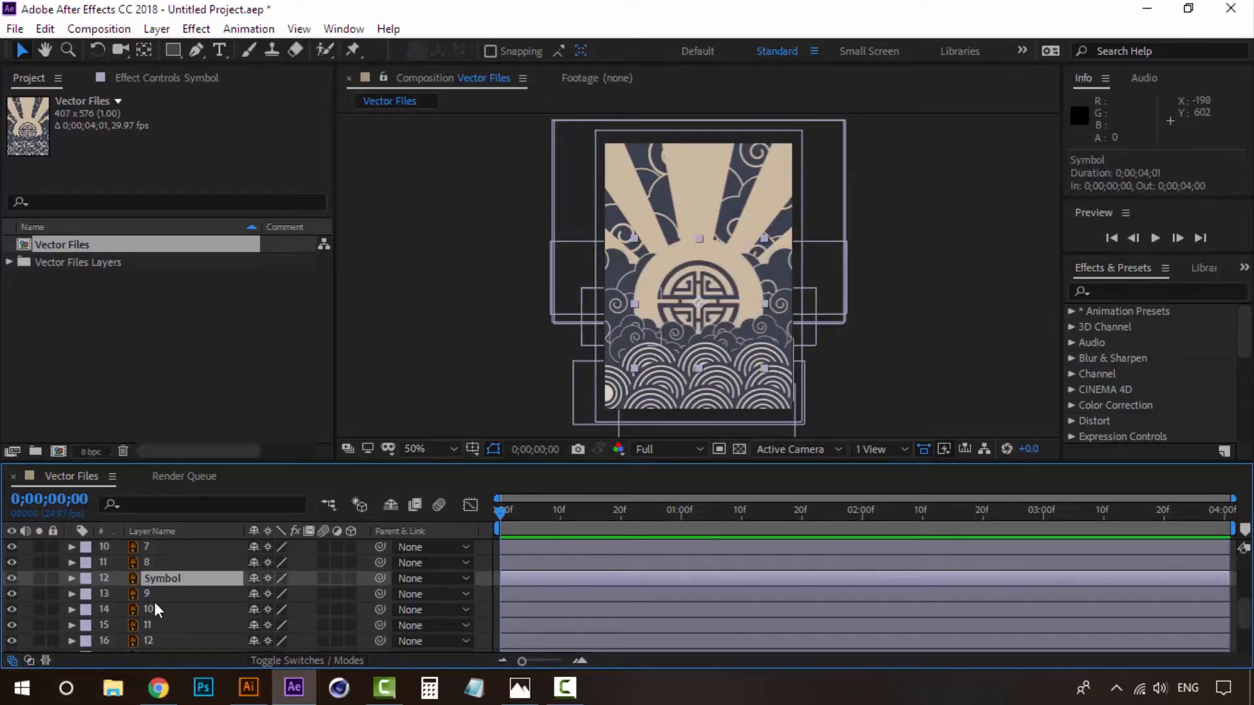
# Examine layers 9 and 10 up close to identify which side clouds they hold.
pyautogui.click(160, 597)
pyautogui.scroll(1, 779, 299)
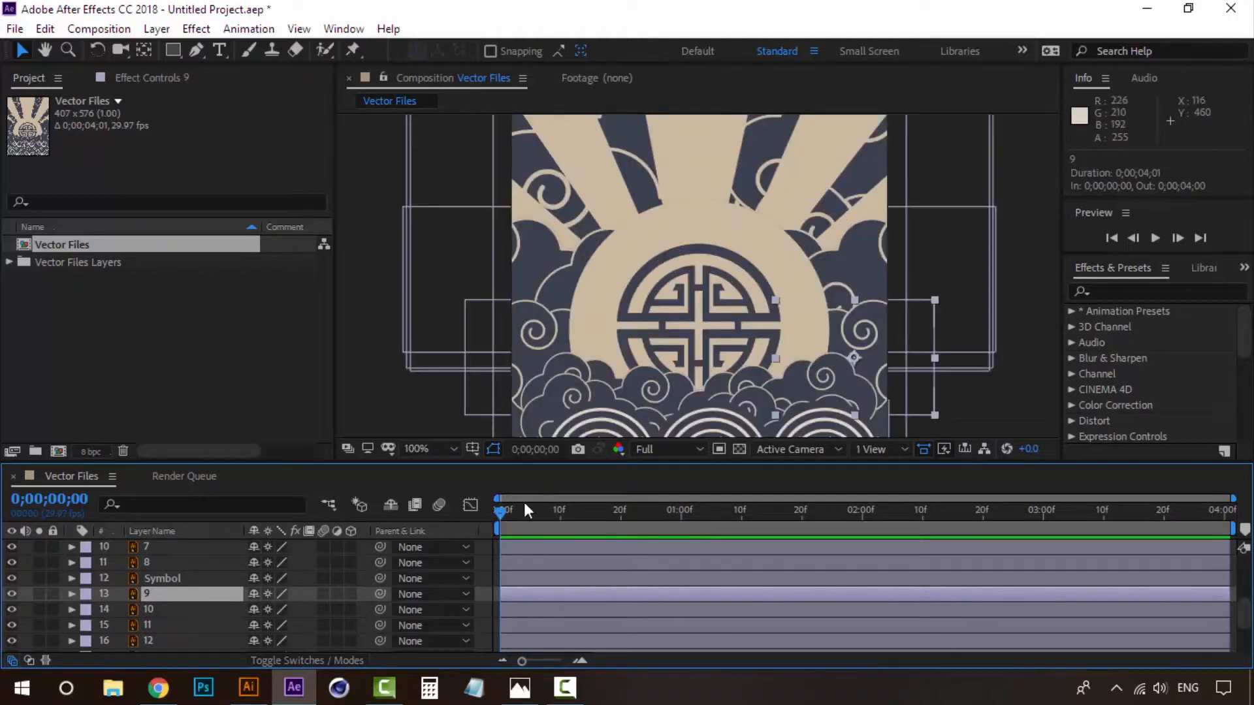
pyautogui.press('h')
pyautogui.moveTo(477, 334); pyautogui.dragTo(441, 263)
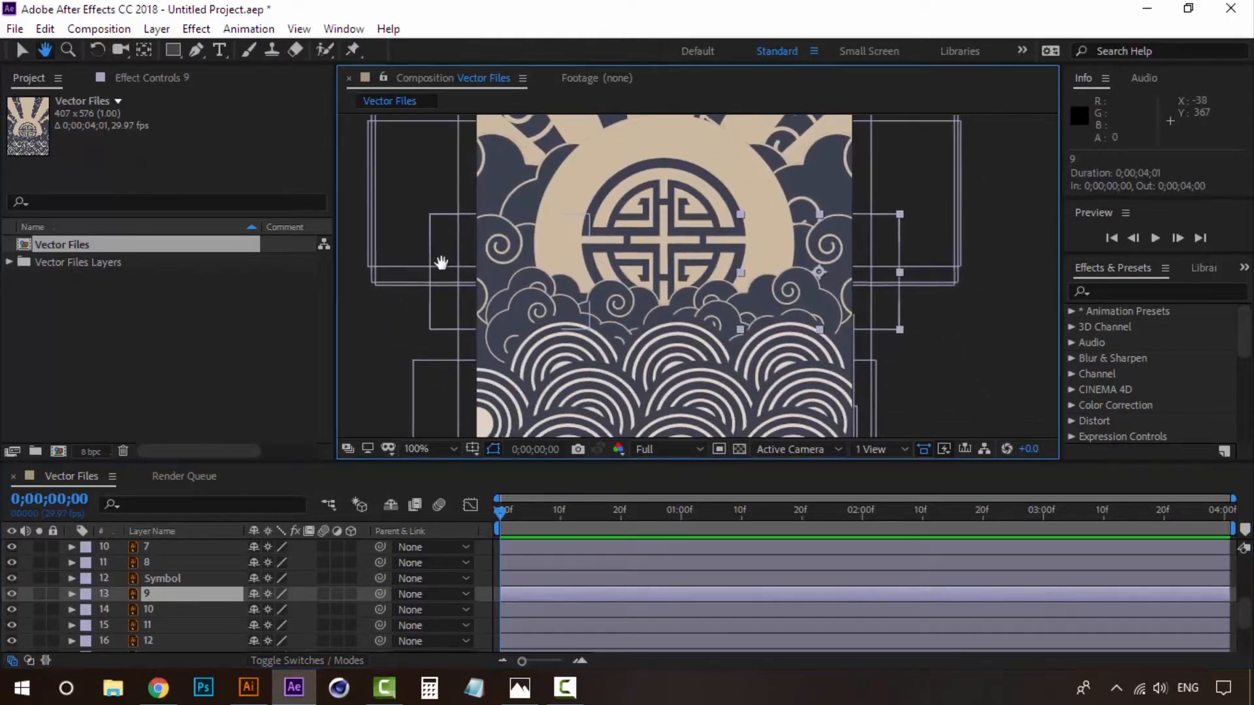
pyautogui.press('v')
pyautogui.click(151, 608)
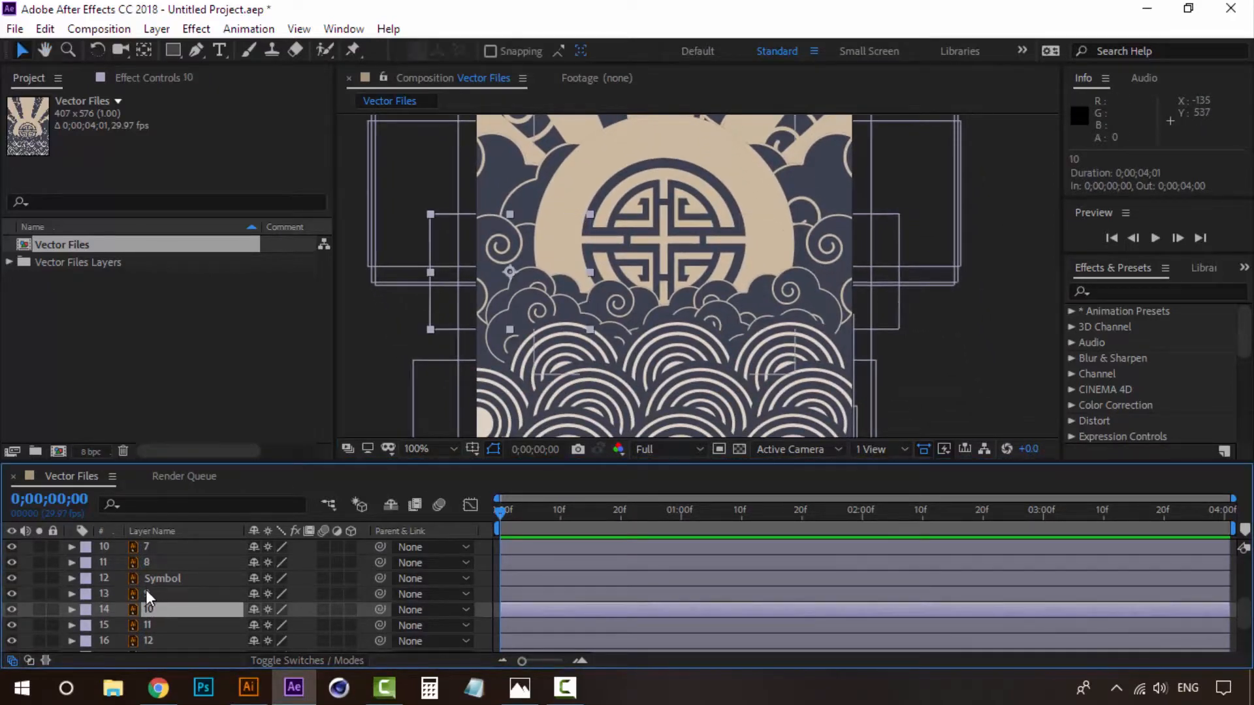
pyautogui.click(152, 593)
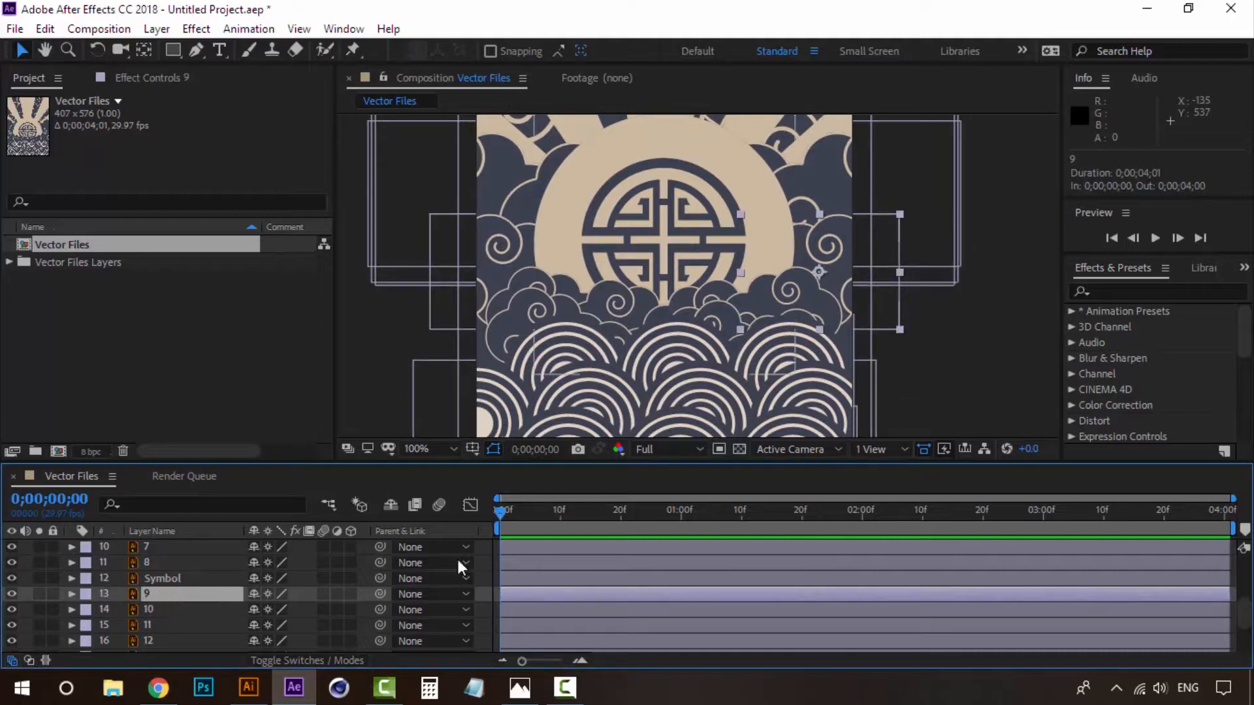
# Add a Position keyframe to layer 9 at 0;00;00;00 and apply Easy Ease to it.
pyautogui.moveTo(503, 512)
pyautogui.mouseDown()
pyautogui.moveTo(704, 504)
pyautogui.moveTo(472, 499)
pyautogui.moveTo(578, 498)
pyautogui.moveTo(483, 516)
pyautogui.mouseUp()
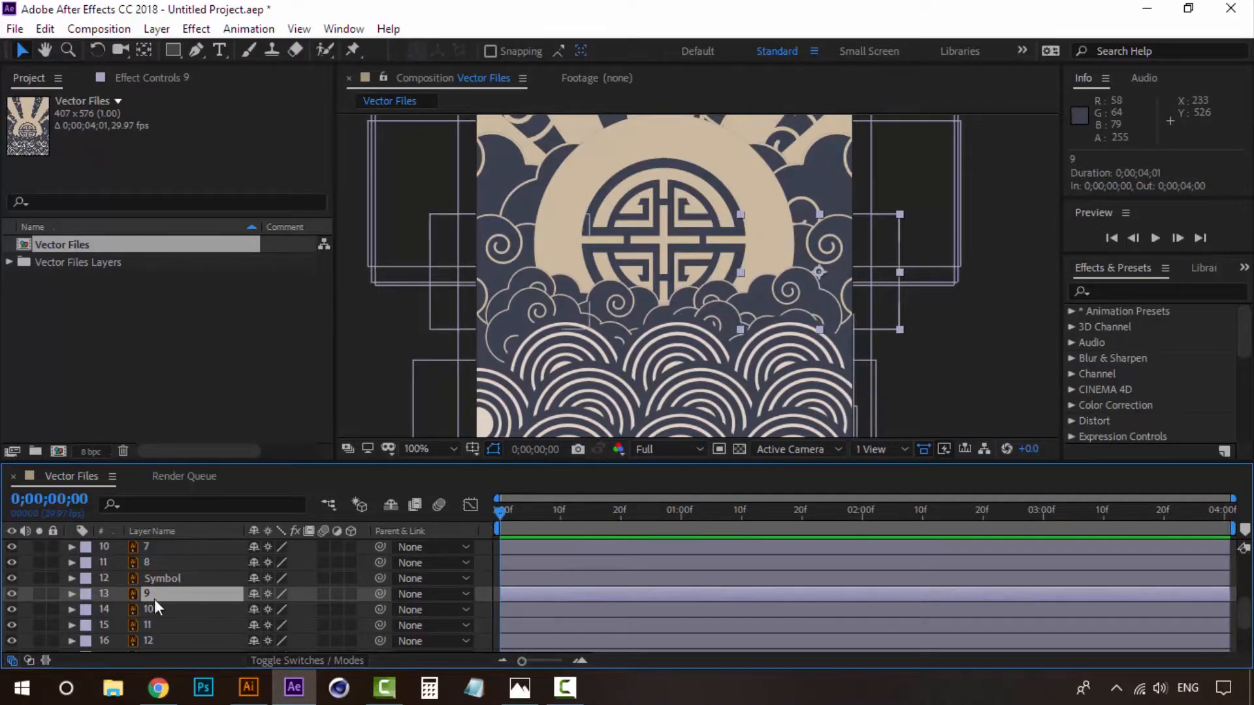
pyautogui.press('p')
pyautogui.click(118, 609)
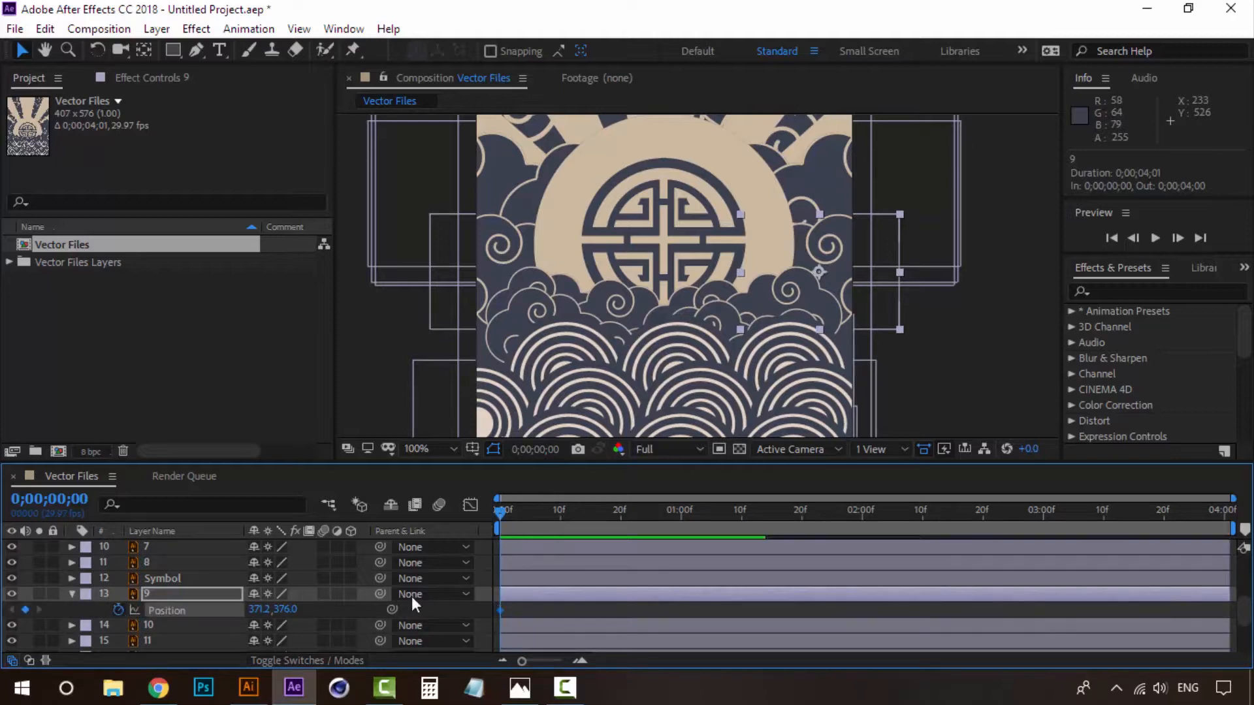
pyautogui.rightClick(503, 610)
pyautogui.moveTo(582, 598)
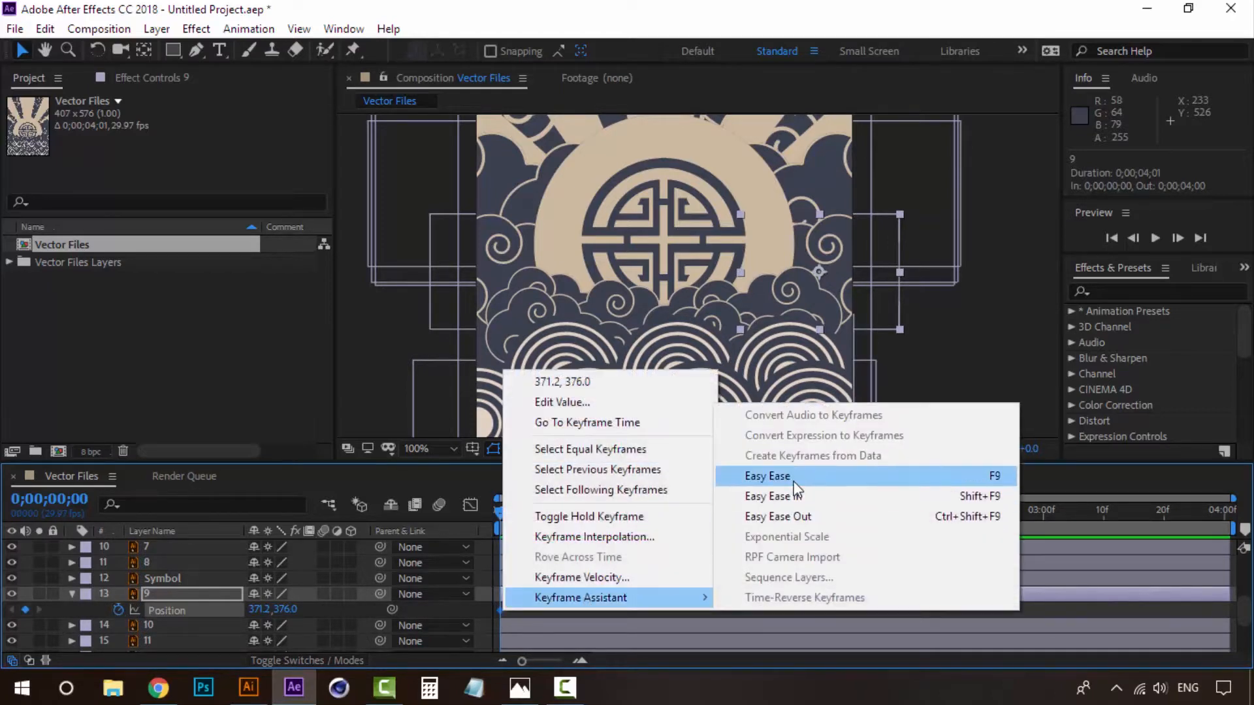
pyautogui.click(768, 476)
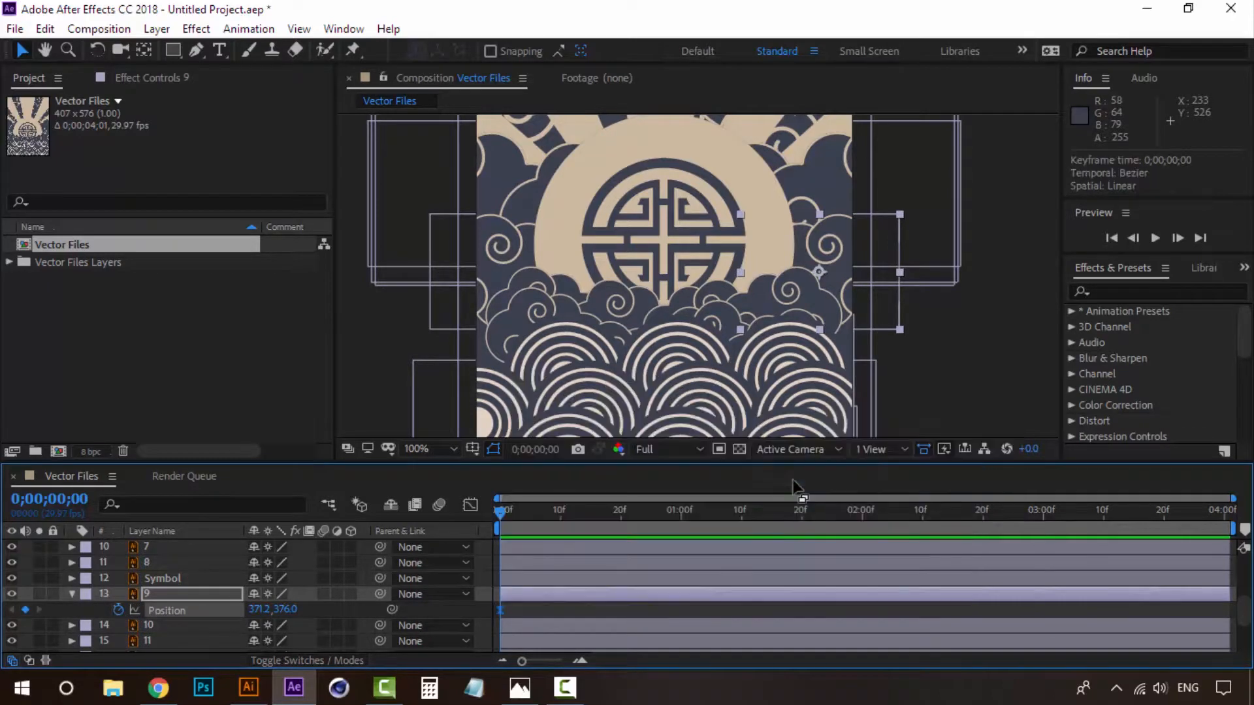
# At 0;00;02;00, raise layer 9 to Y position 362.
pyautogui.click(862, 513)
pyautogui.press('Up')
pyautogui.press('Up')
pyautogui.press('Up')
pyautogui.press('Up')
pyautogui.press('Up')
pyautogui.press('Up')
pyautogui.press('Up')
pyautogui.press('Up')
pyautogui.press('Up')
pyautogui.press('Up')
pyautogui.press('Up')
pyautogui.press('Up')
pyautogui.press('Up')
pyautogui.press('Up')
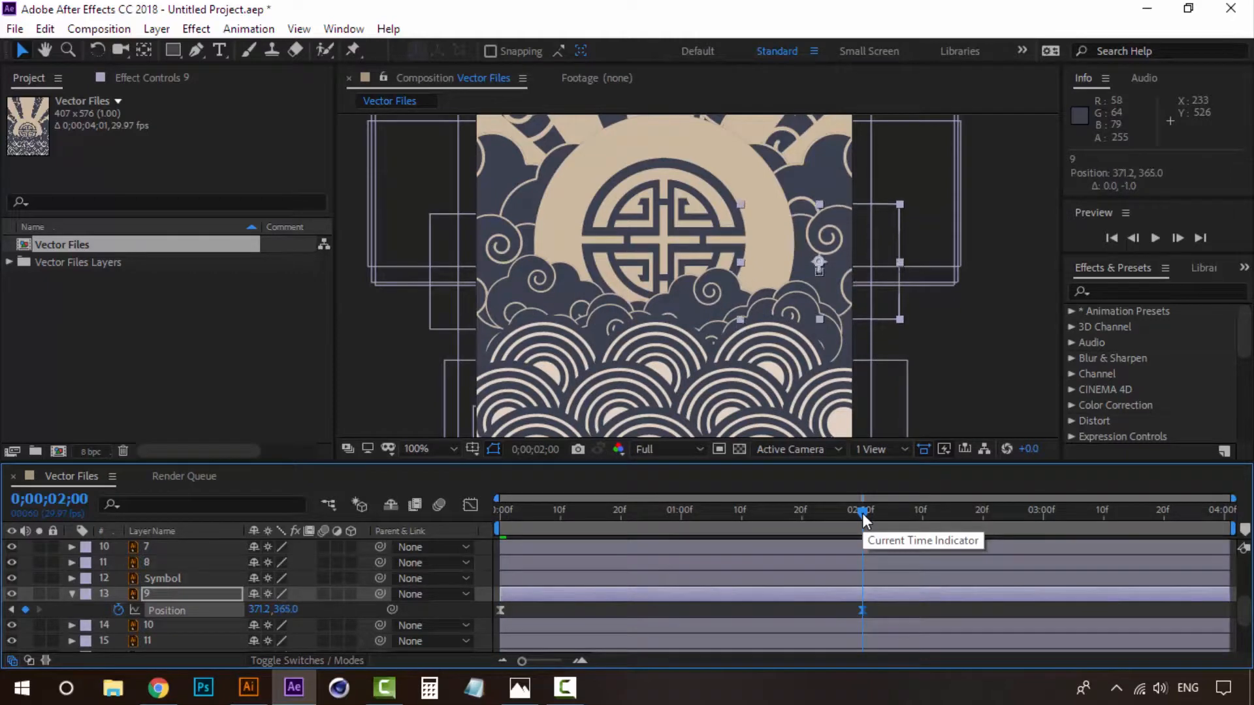
# Copy layer 9's starting Position keyframe to 0;00;04;00 and preview the animation.
pyautogui.moveTo(862, 514); pyautogui.dragTo(1241, 522)
pyautogui.click(500, 610)
pyautogui.hotkey('ctrl', 'c')
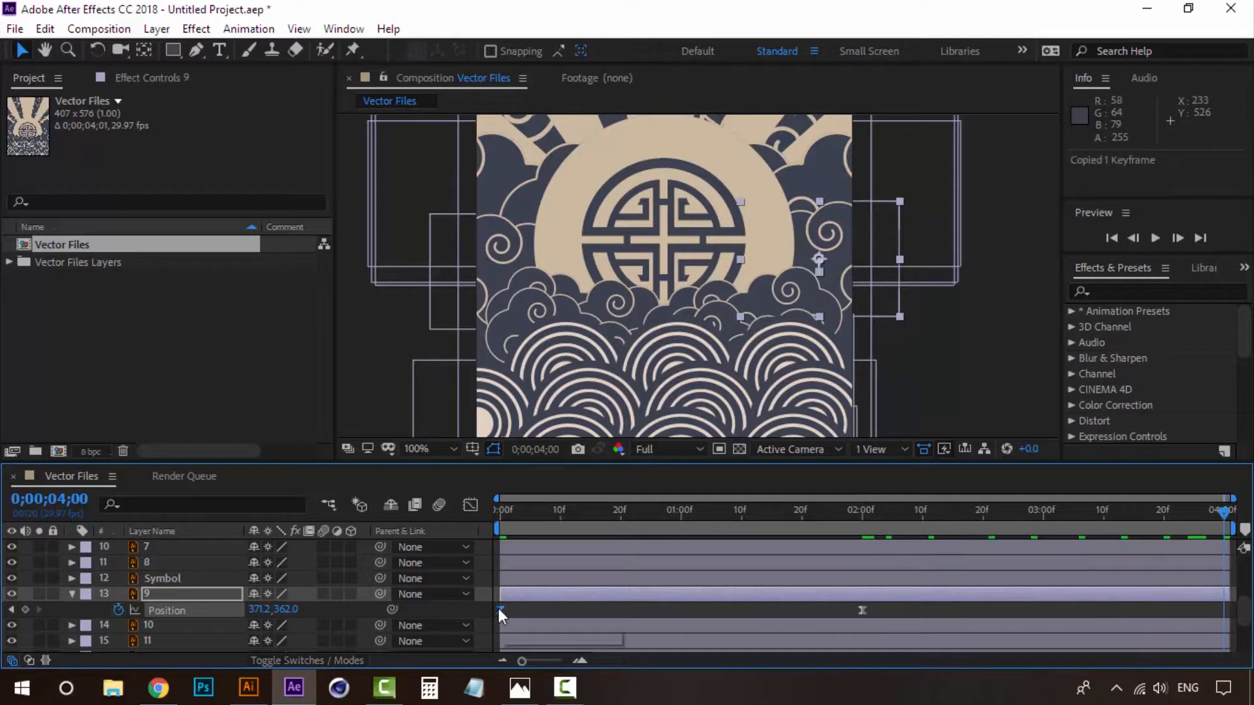
pyautogui.hotkey('ctrl', 'v')
pyautogui.press('Home')
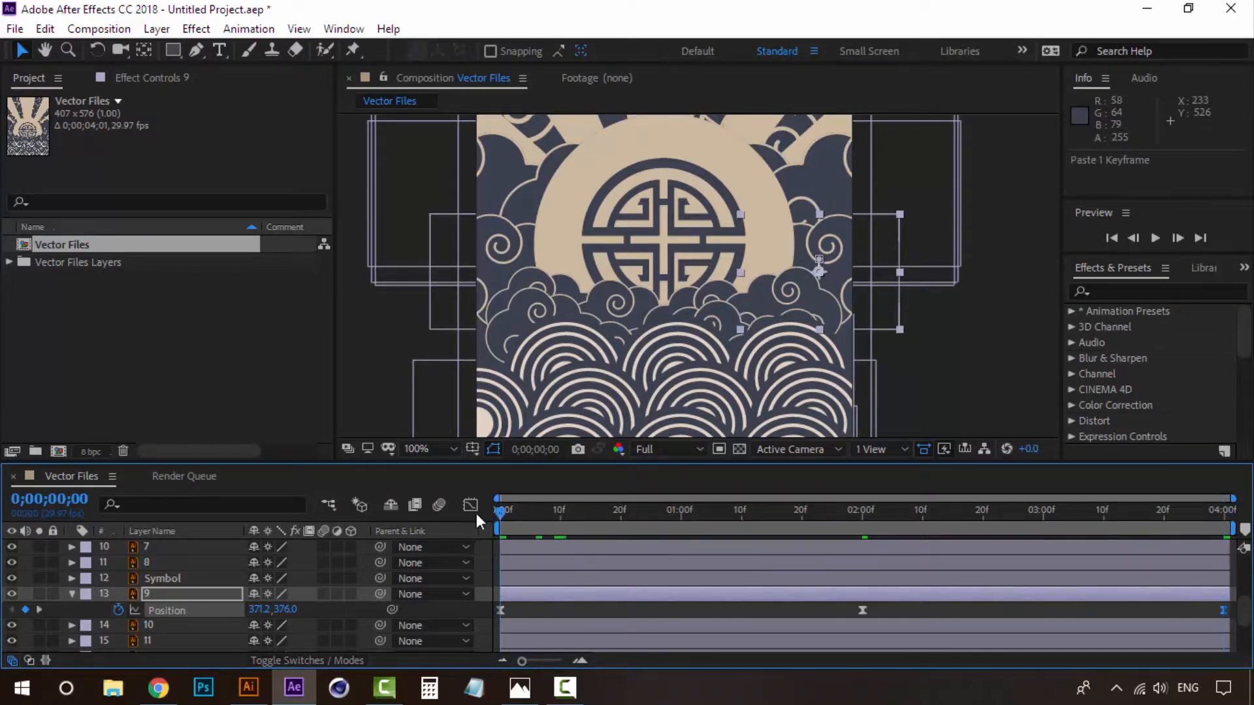
pyautogui.press('space')
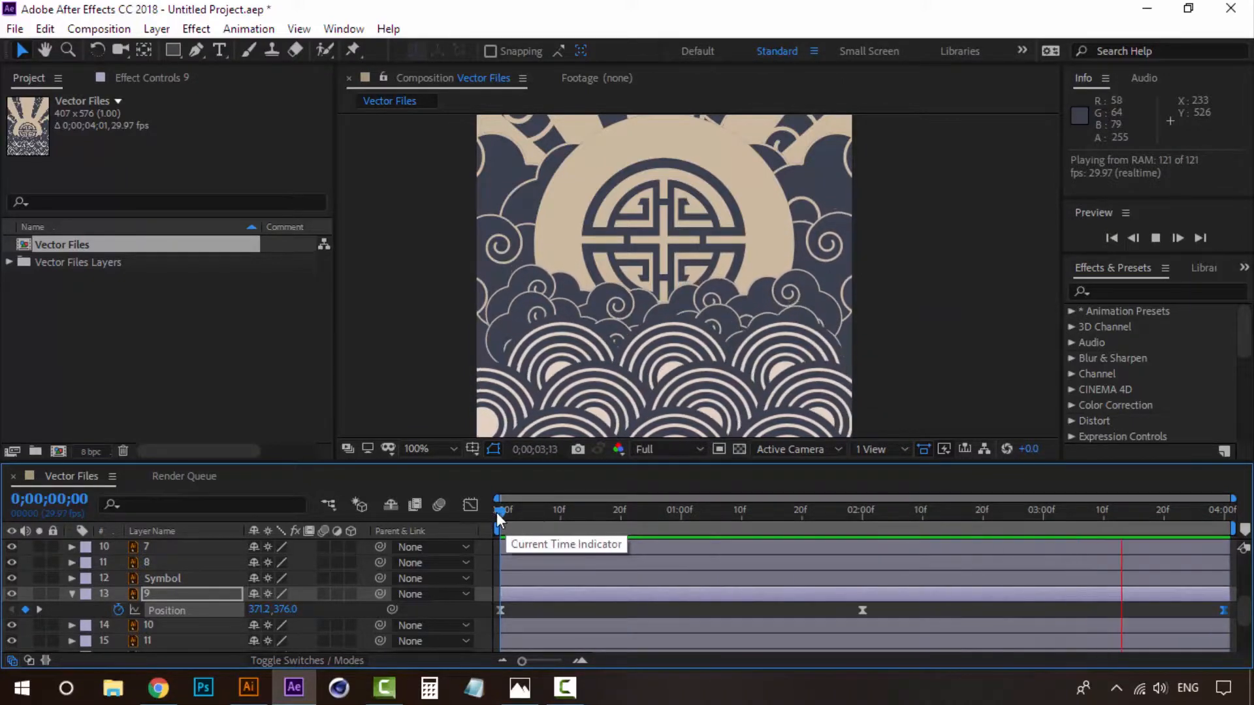
pyautogui.press('space')
# Add a Position keyframe to layer 10 at 0;00;00;00 and apply Easy Ease to it.
pyautogui.click(161, 624)
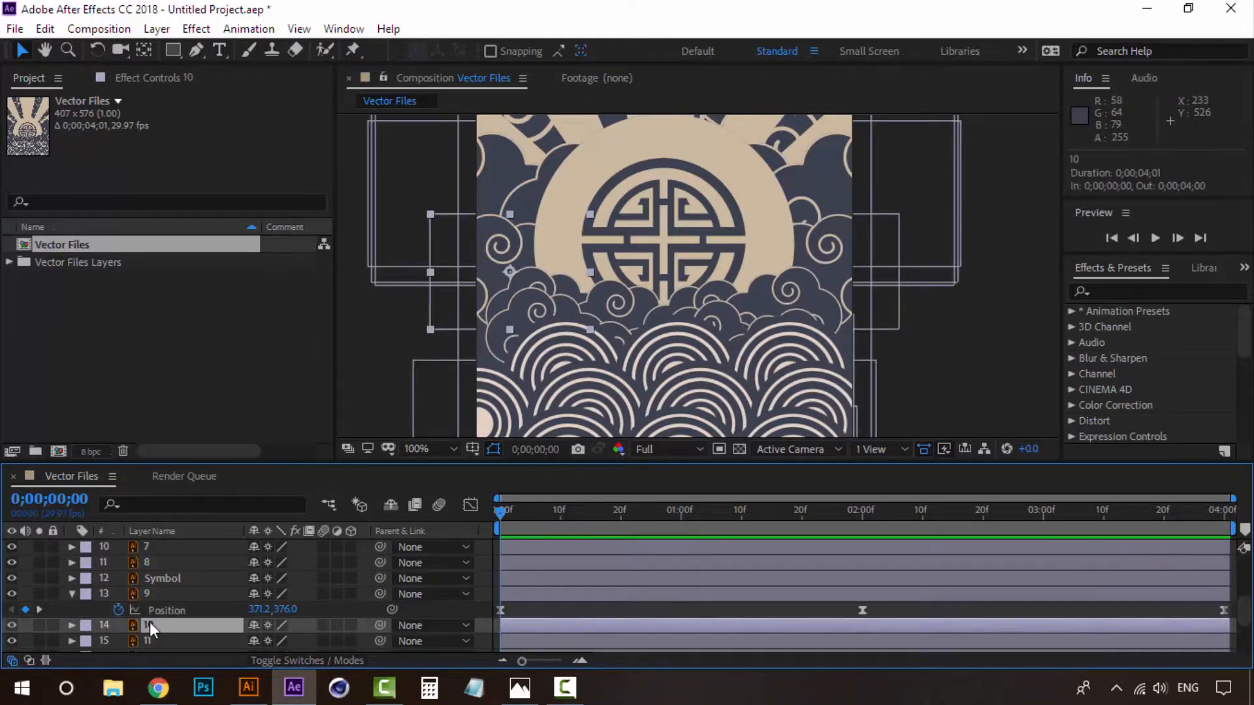
pyautogui.press('p')
pyautogui.click(118, 641)
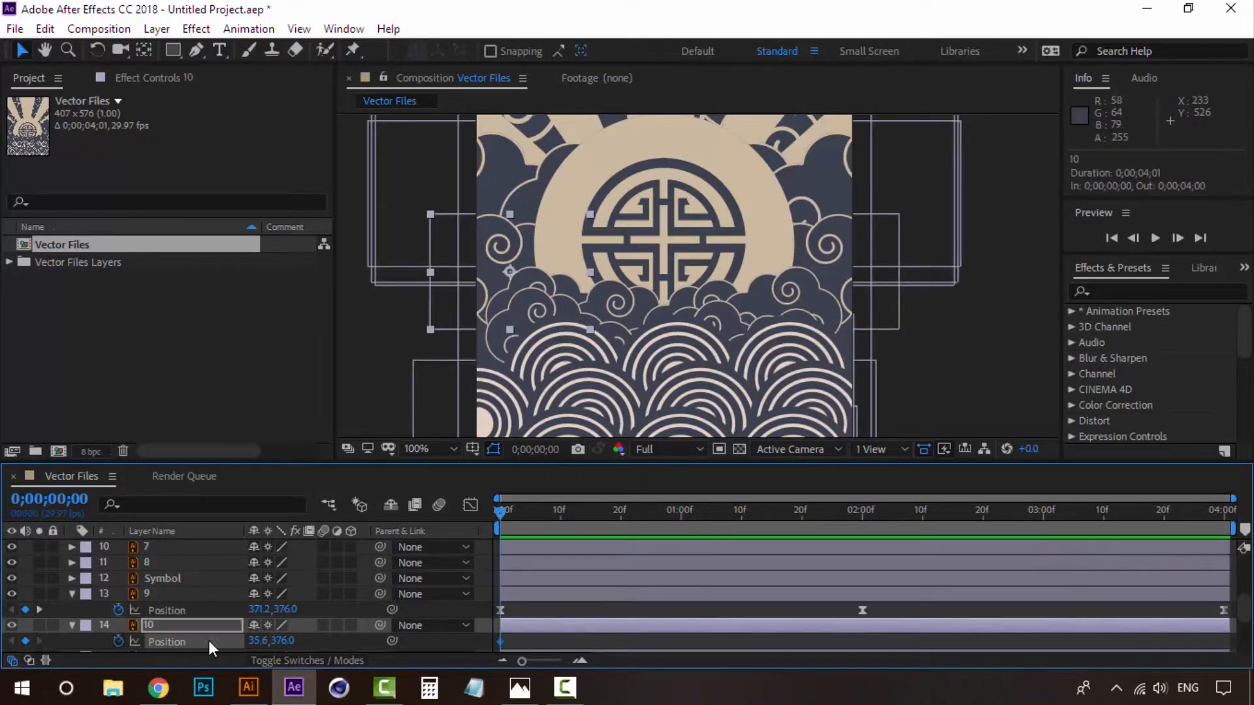
pyautogui.rightClick(501, 641)
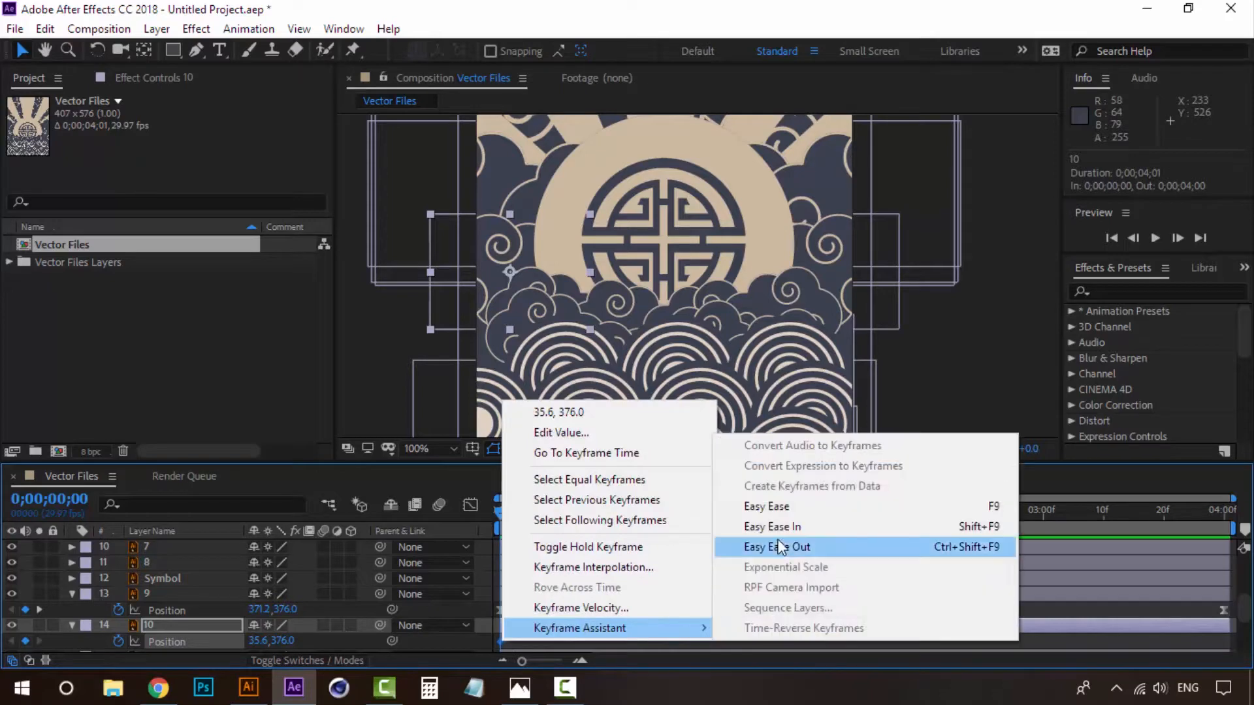
pyautogui.click(771, 505)
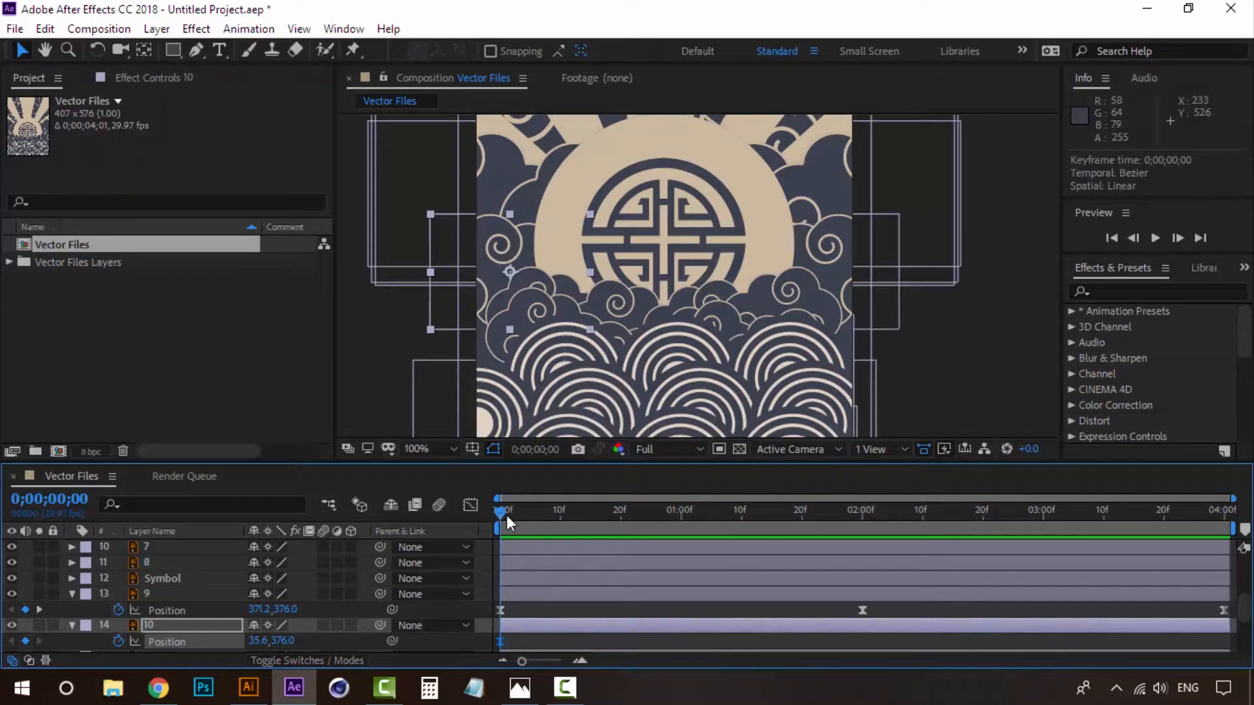
# At 0;00;02;00, lower layer 10 to Y position 386.
pyautogui.moveTo(506, 515); pyautogui.dragTo(857, 523)
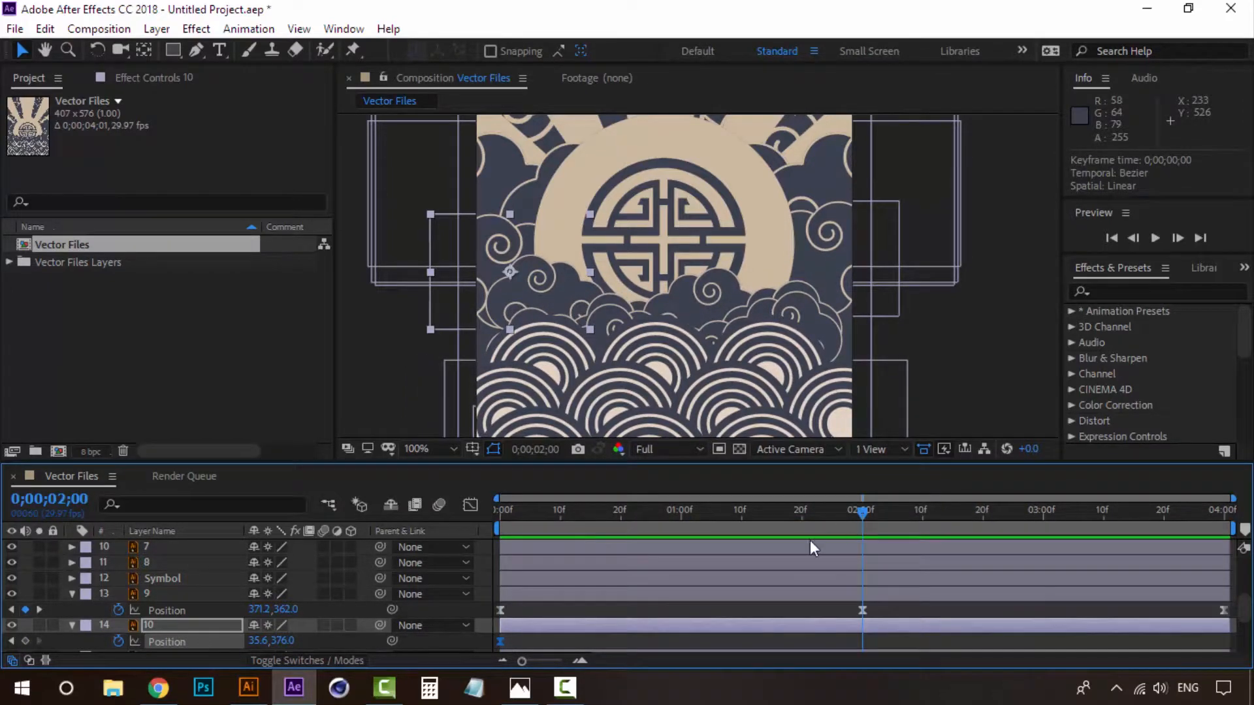
pyautogui.press('Down')
pyautogui.press('Down')
pyautogui.press('Down')
pyautogui.press('Down')
pyautogui.press('Down')
pyautogui.press('Down')
pyautogui.press('Down')
pyautogui.press('Down')
pyautogui.press('Down')
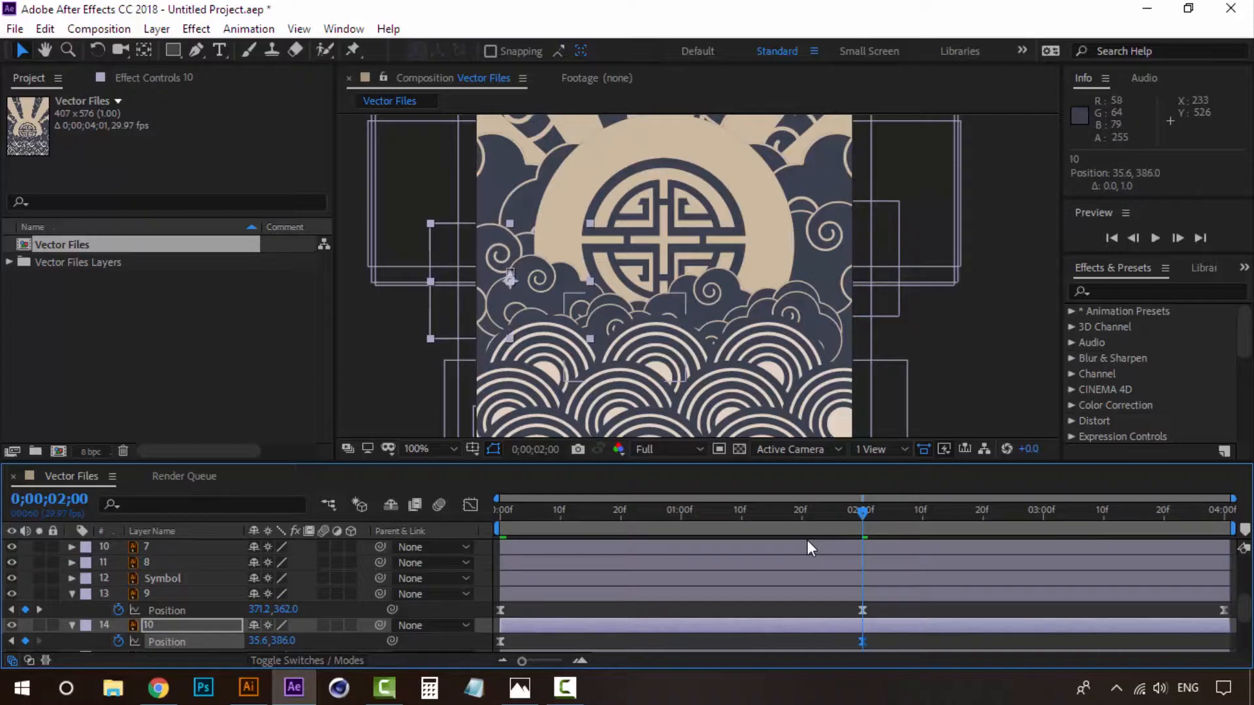
# Copy layer 10's starting Position keyframe to 0;00;04;00 and preview the animation.
pyautogui.press('space')
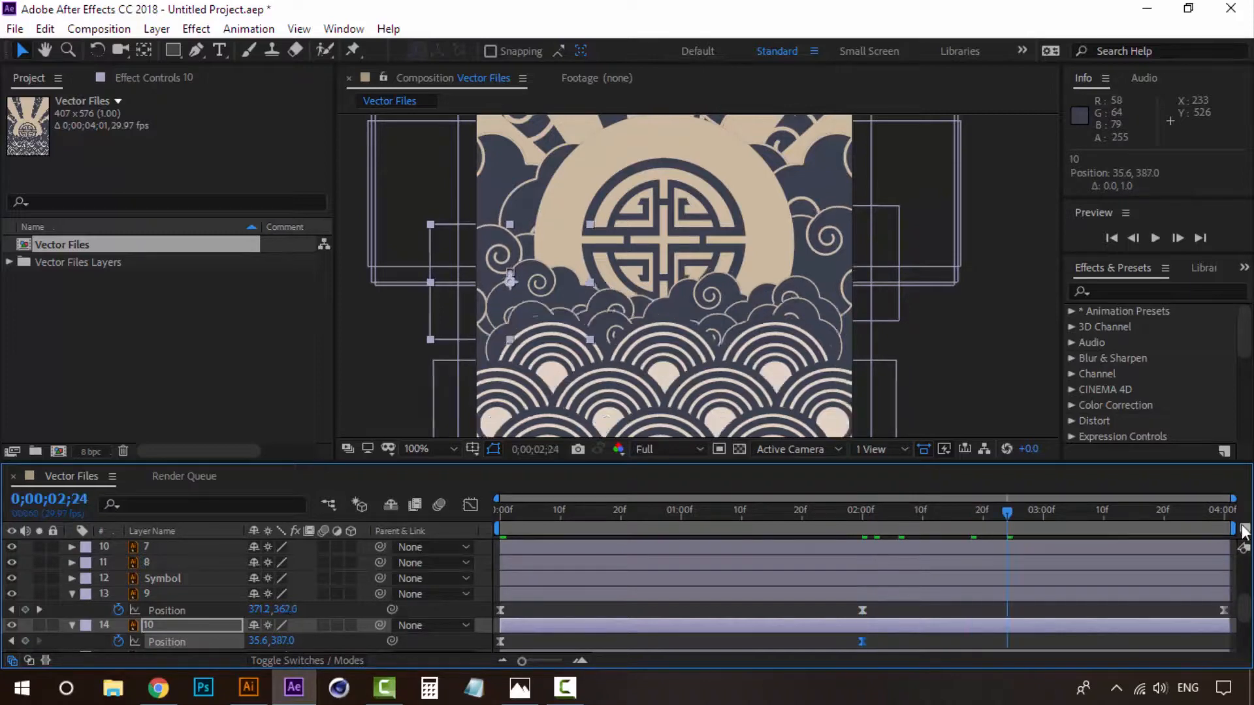
pyautogui.click(501, 642)
pyautogui.hotkey('ctrl', 'c')
pyautogui.hotkey('ctrl', 'v')
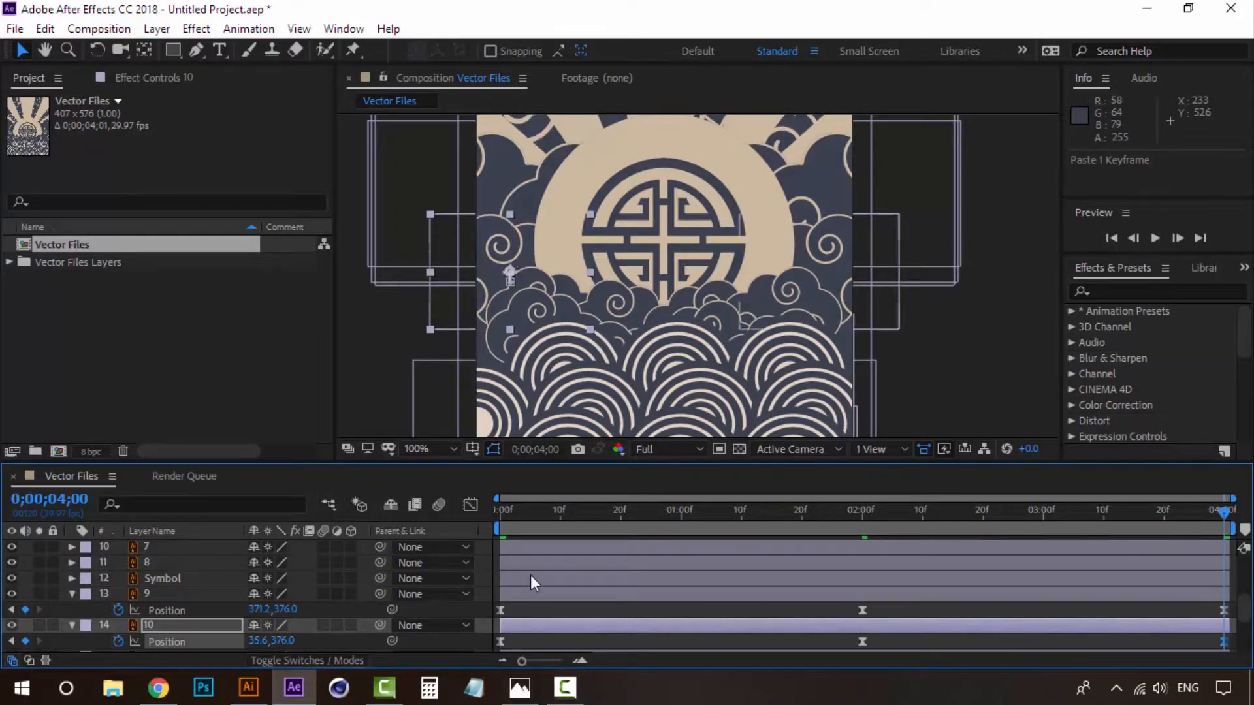
pyautogui.press('space')
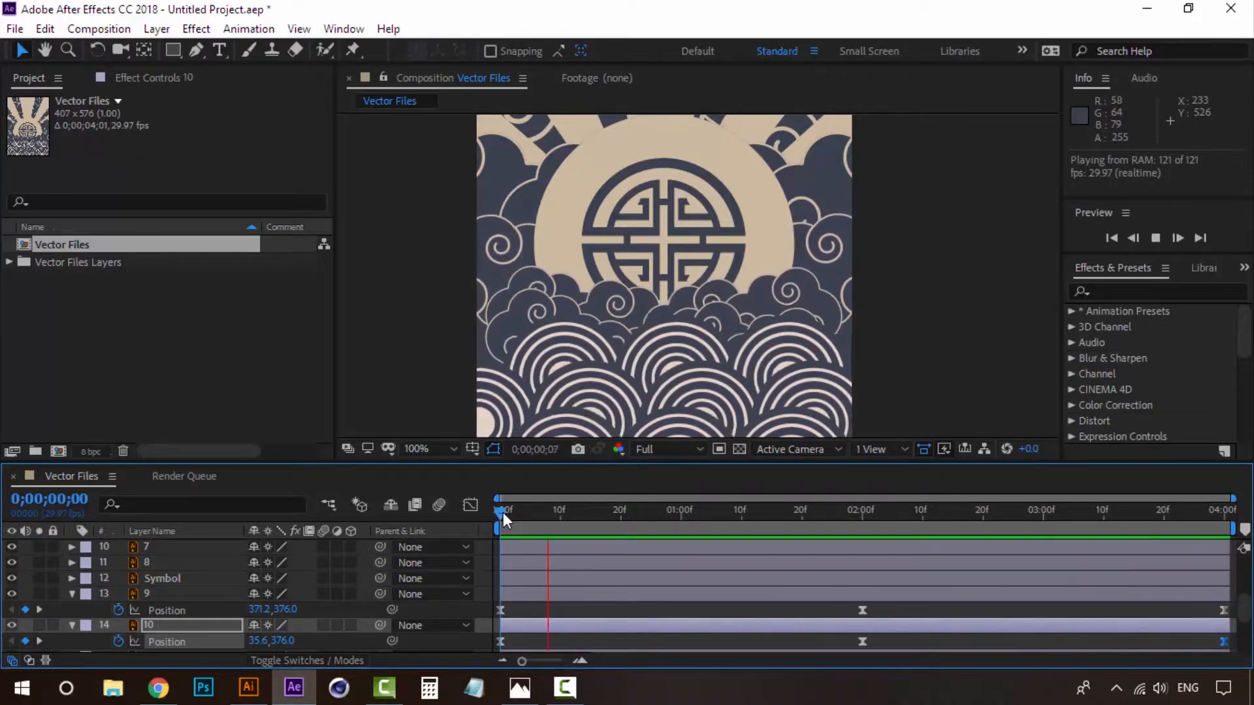
pyautogui.press('space')
# Collapse the properties of layers 9 and 10 in the timeline.
pyautogui.moveTo(729, 236); pyautogui.dragTo(711, 370)
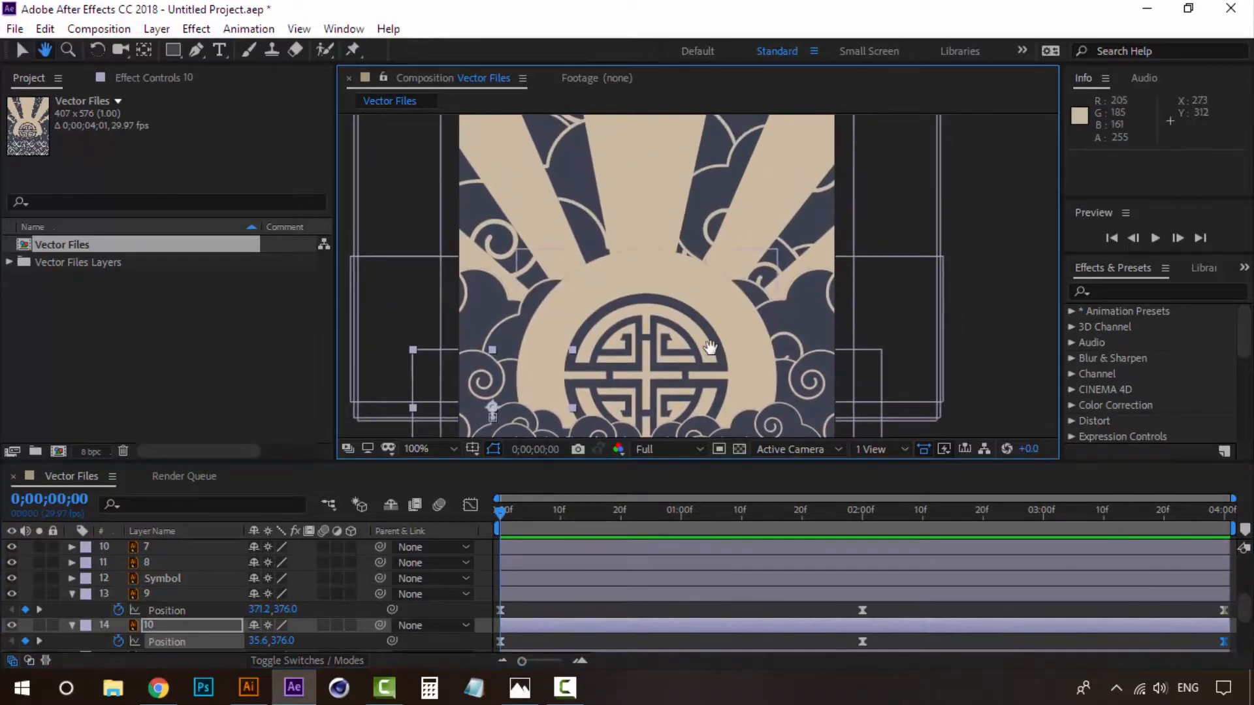
pyautogui.click(71, 594)
pyautogui.click(72, 609)
pyautogui.click(156, 612)
pyautogui.scroll(-1, 154, 613)
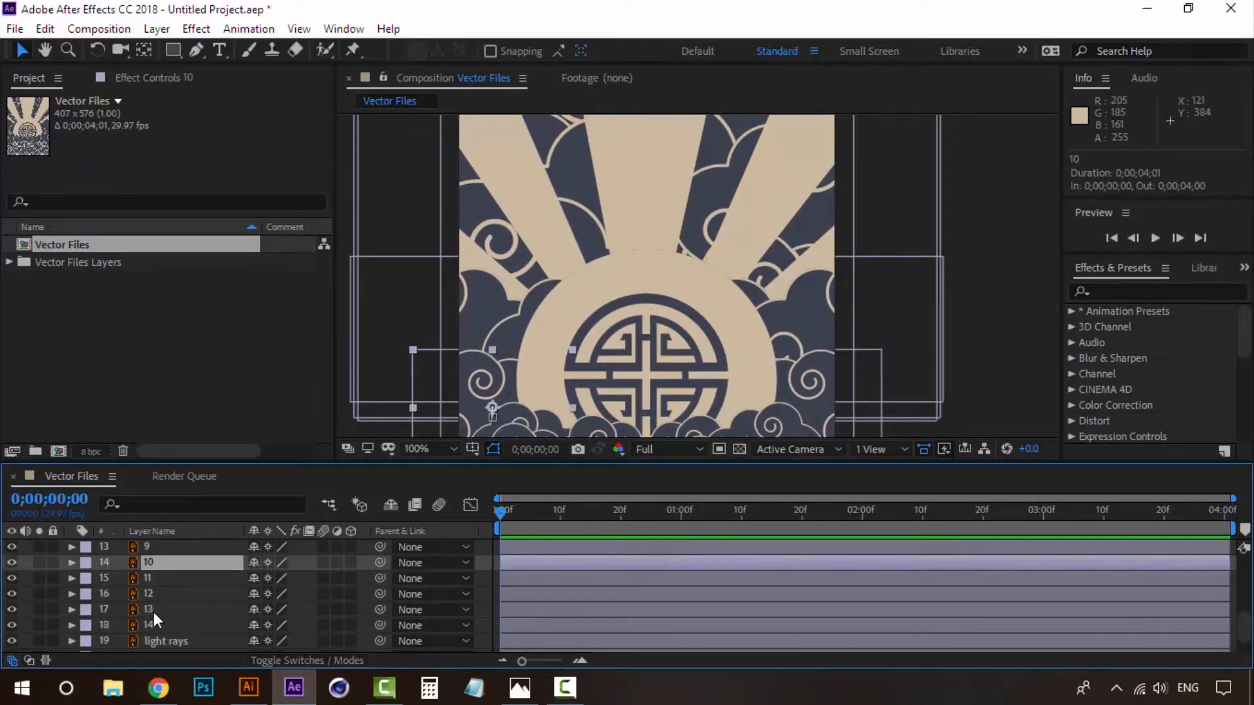
# Add a Position keyframe to layer 11 at 0;00;00;00 and apply Easy Ease to it.
pyautogui.click(154, 578)
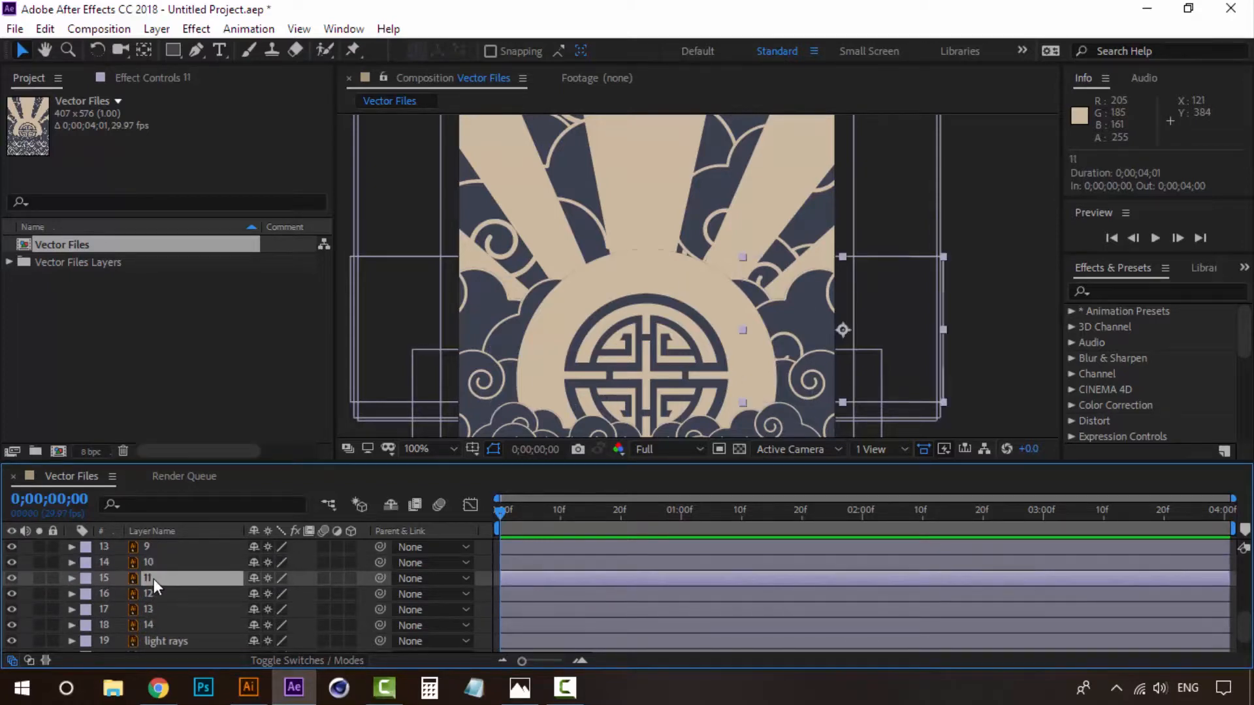
pyautogui.click(11, 579)
pyautogui.press('p')
pyautogui.click(120, 594)
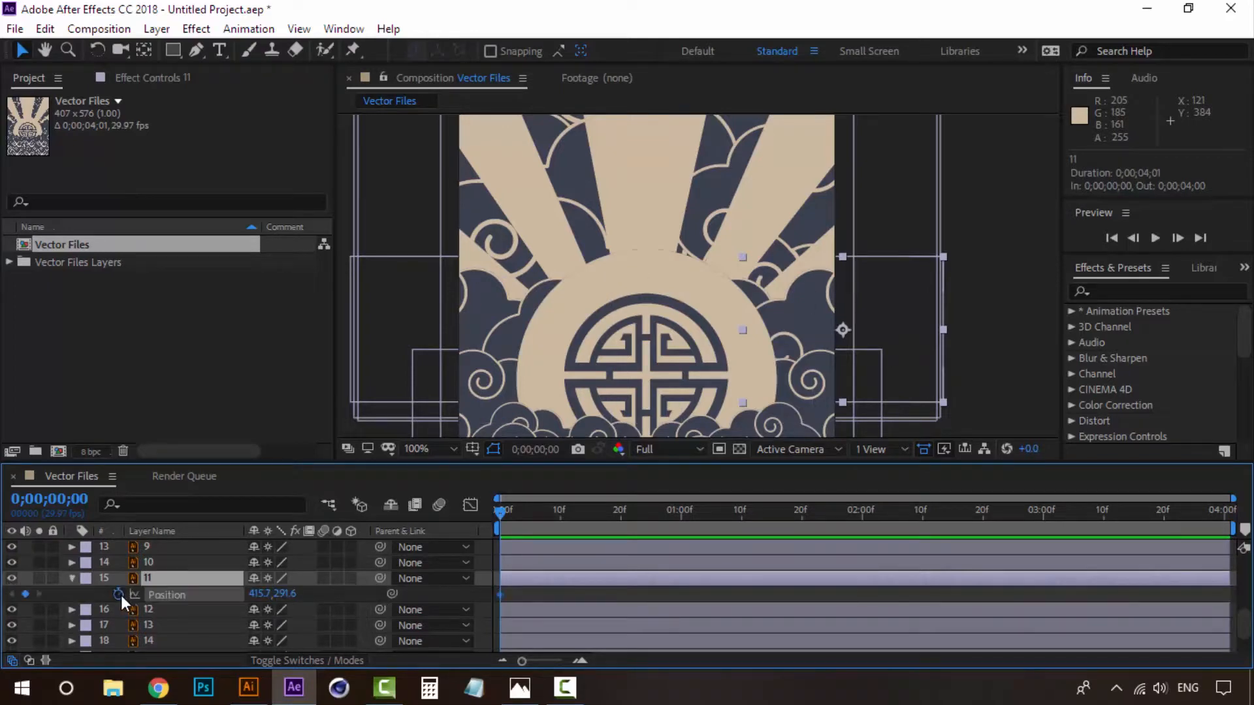
pyautogui.rightClick(503, 597)
pyautogui.moveTo(652, 583)
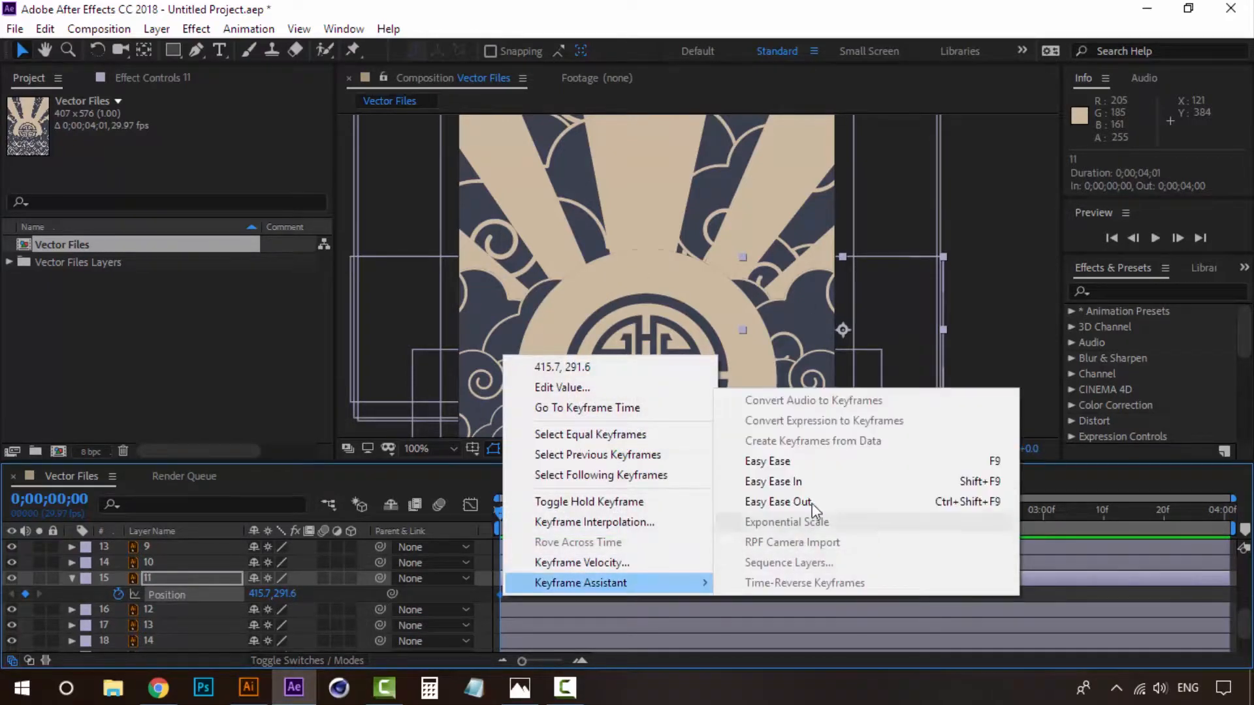
pyautogui.click(817, 458)
# At 0;00;02;00, lower layer 11 to Y position 303.6.
pyautogui.moveTo(502, 510); pyautogui.dragTo(1225, 512)
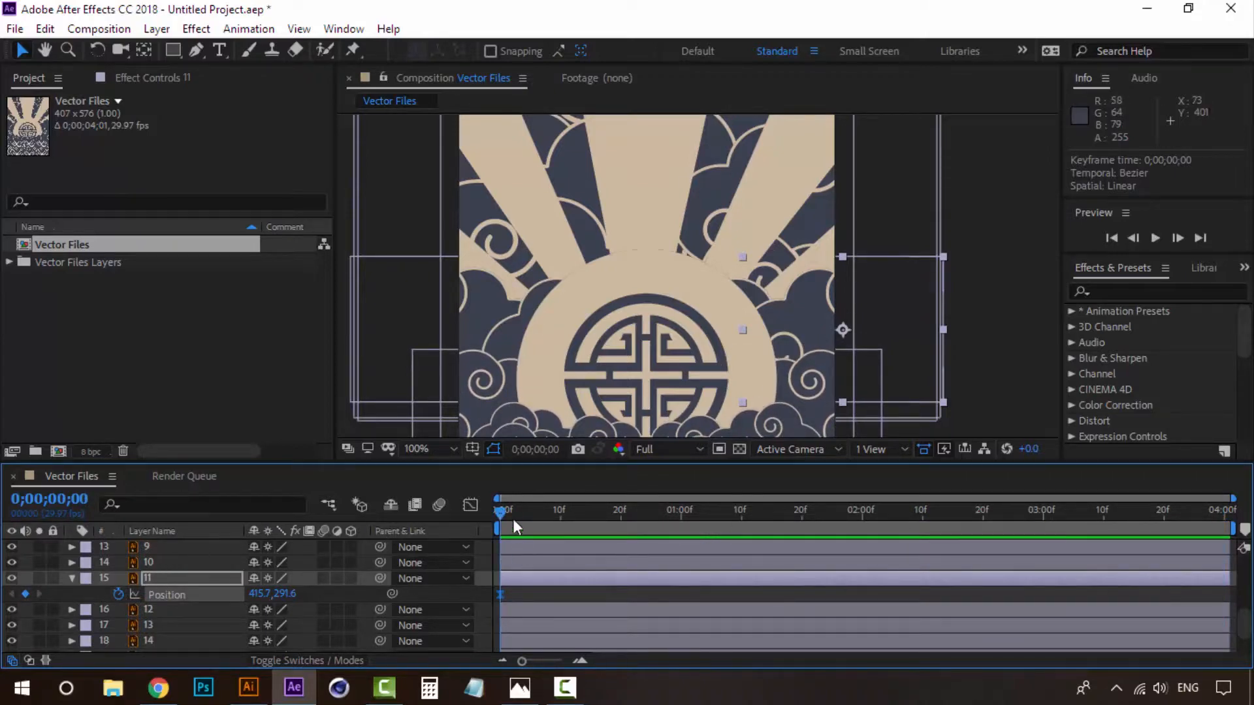
pyautogui.moveTo(500, 512); pyautogui.dragTo(861, 512)
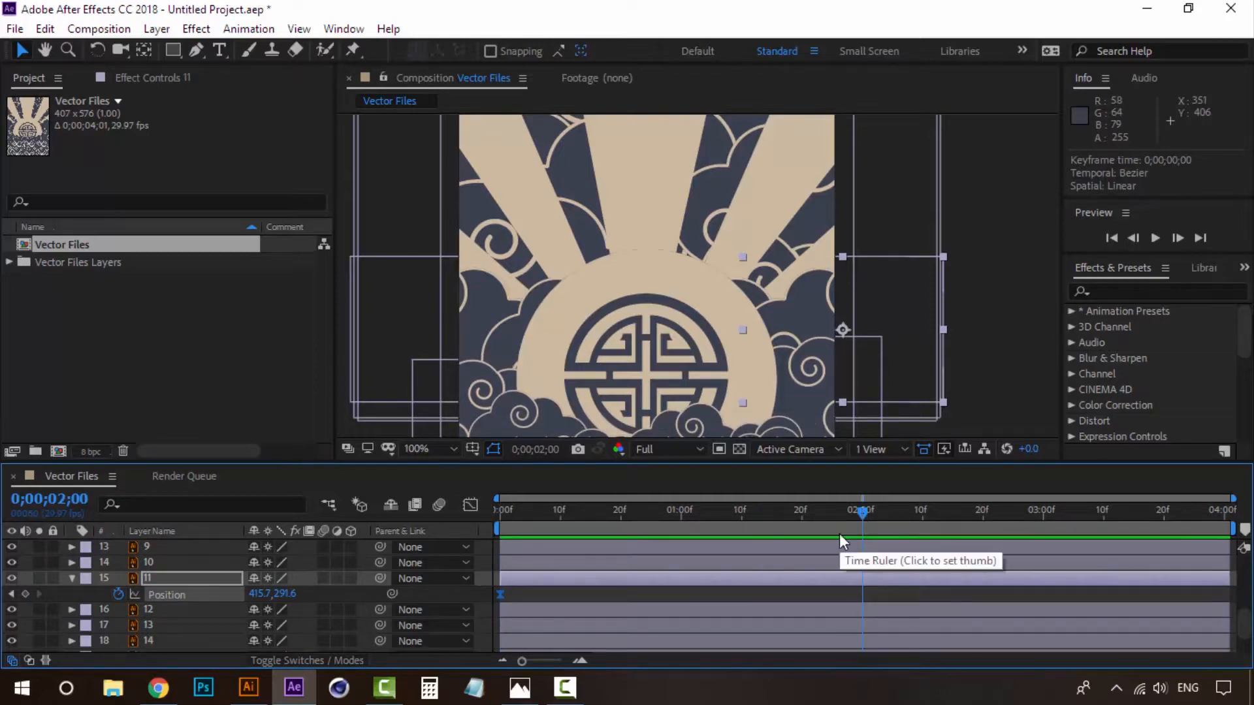
pyautogui.press('Down')
pyautogui.press('Down')
pyautogui.press('Down')
pyautogui.press('Down')
pyautogui.press('Down')
pyautogui.press('Down')
pyautogui.press('Down')
pyautogui.press('Down')
pyautogui.press('Down')
pyautogui.press('Down')
pyautogui.press('Down')
pyautogui.press('Down')
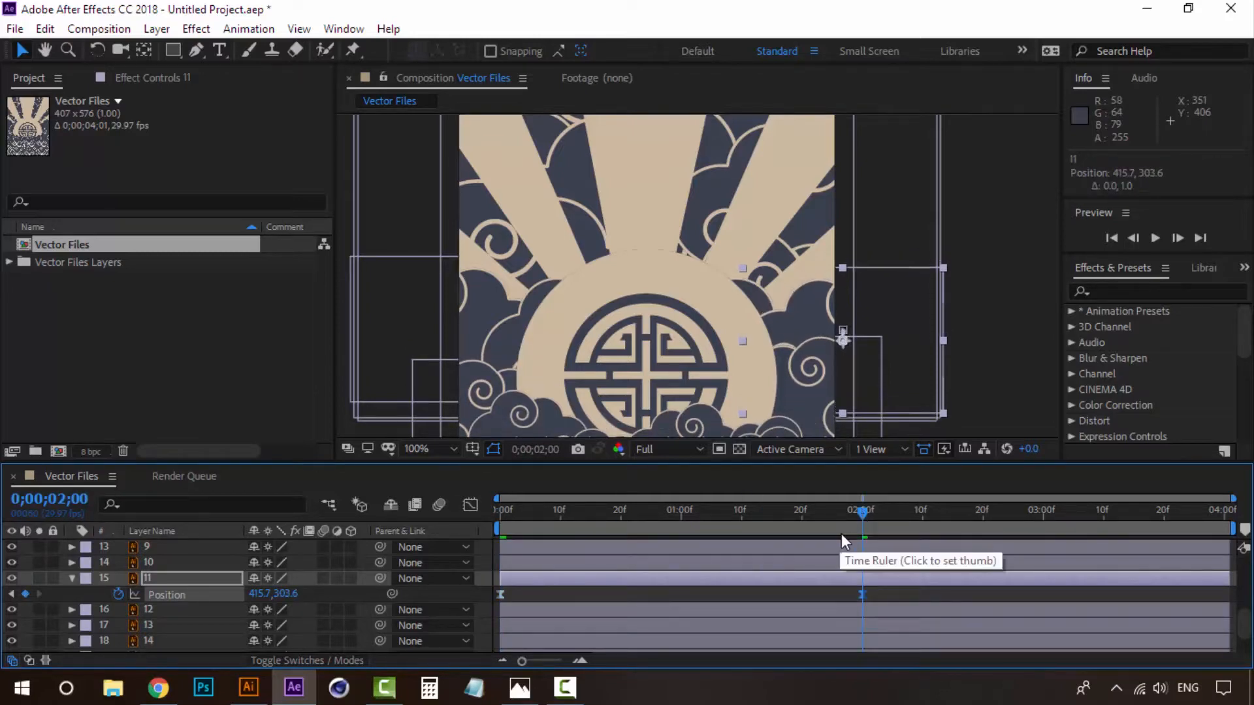
# Copy layer 11's starting Position keyframe to 0;00;04;00, then preview and scrub through the animation.
pyautogui.moveTo(861, 512); pyautogui.dragTo(1201, 512)
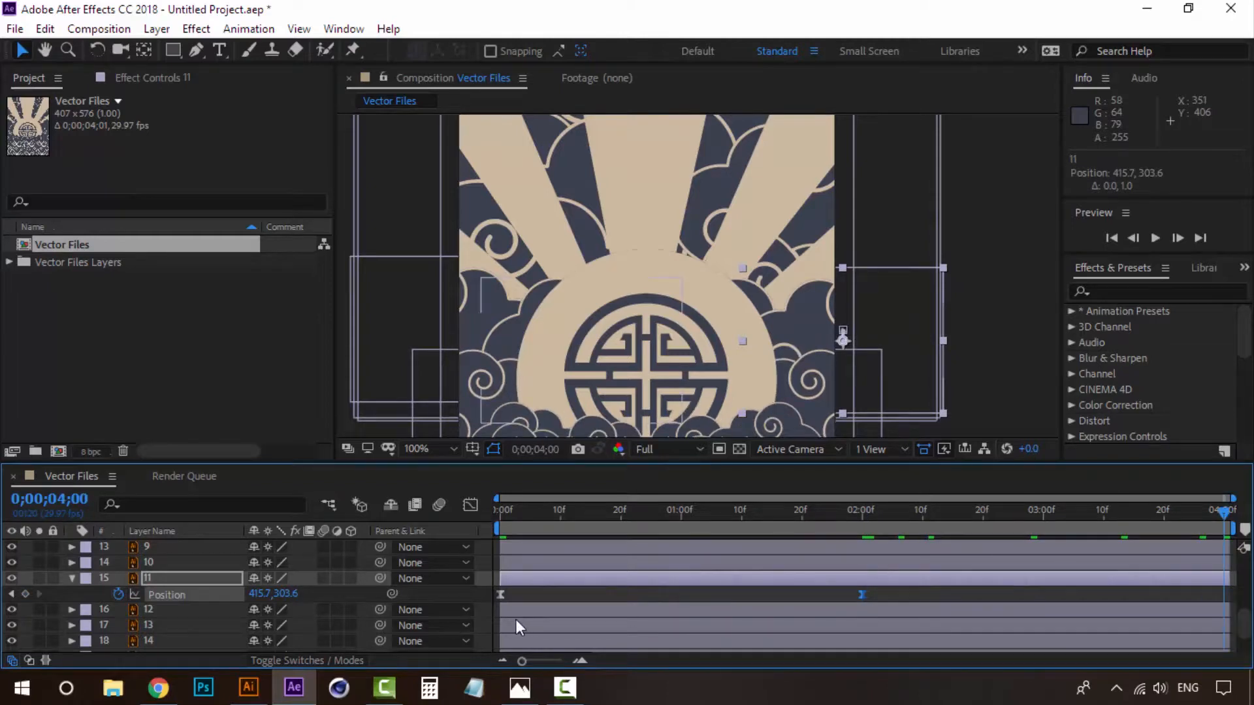
pyautogui.click(500, 595)
pyautogui.hotkey('ctrl', 'c')
pyautogui.hotkey('ctrl', 'v')
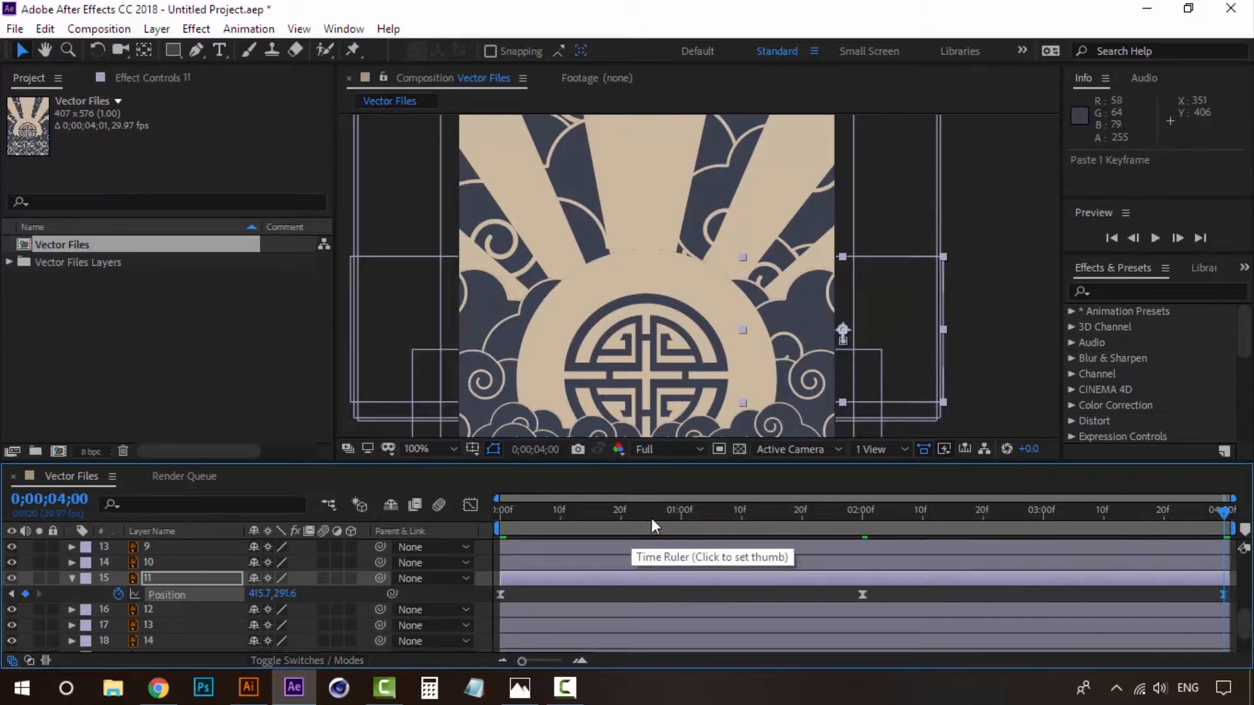
pyautogui.moveTo(672, 508); pyautogui.dragTo(479, 495)
pyautogui.press('space')
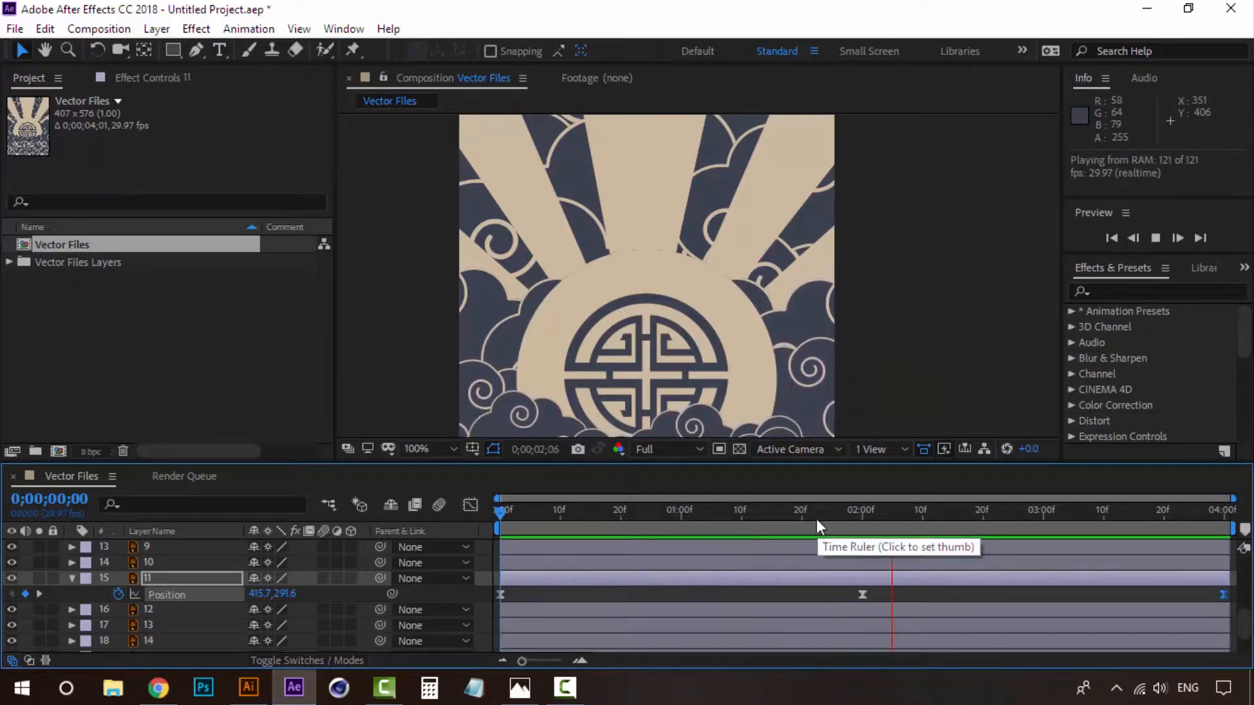
pyautogui.moveTo(818, 511); pyautogui.dragTo(876, 510)
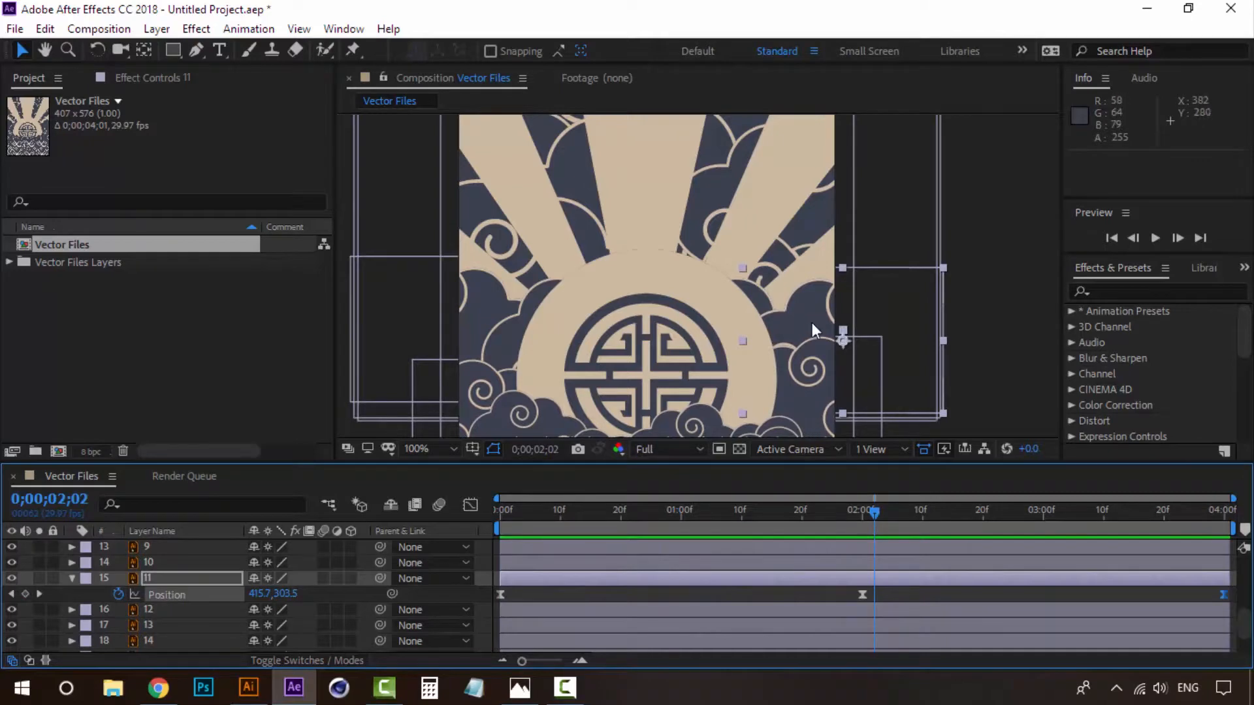
pyautogui.moveTo(778, 283); pyautogui.dragTo(762, 201)
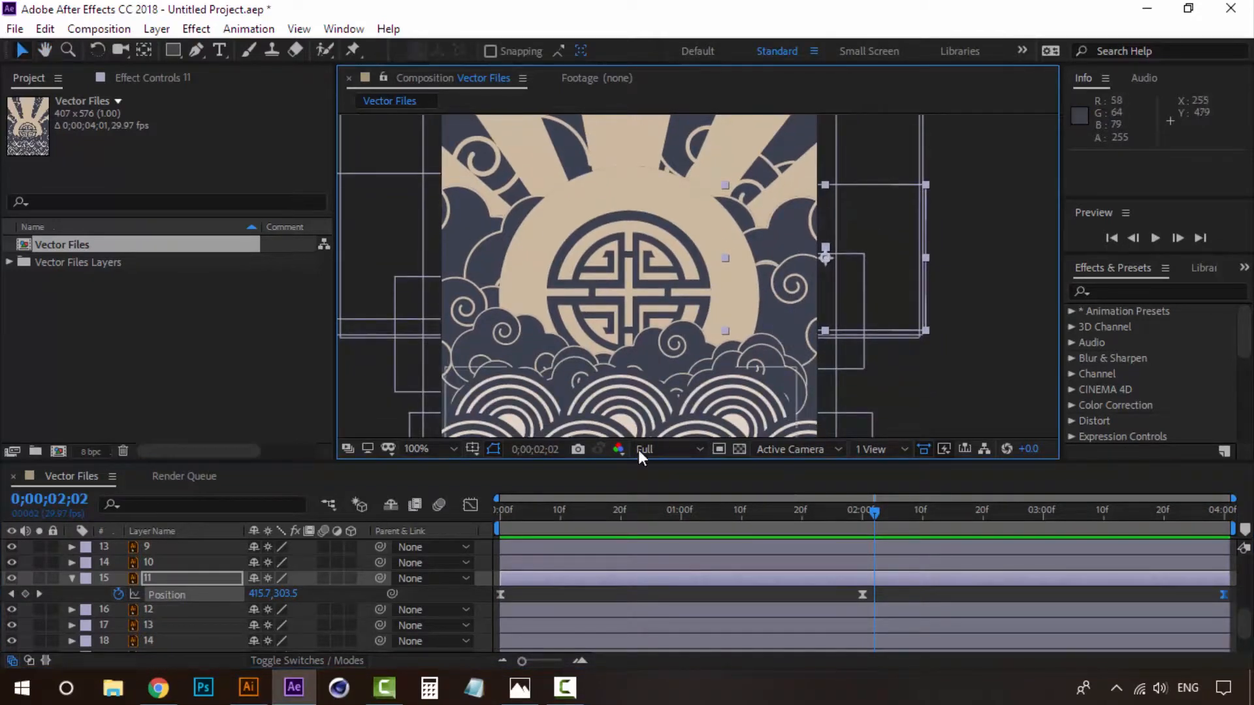
pyautogui.moveTo(527, 512); pyautogui.dragTo(512, 483)
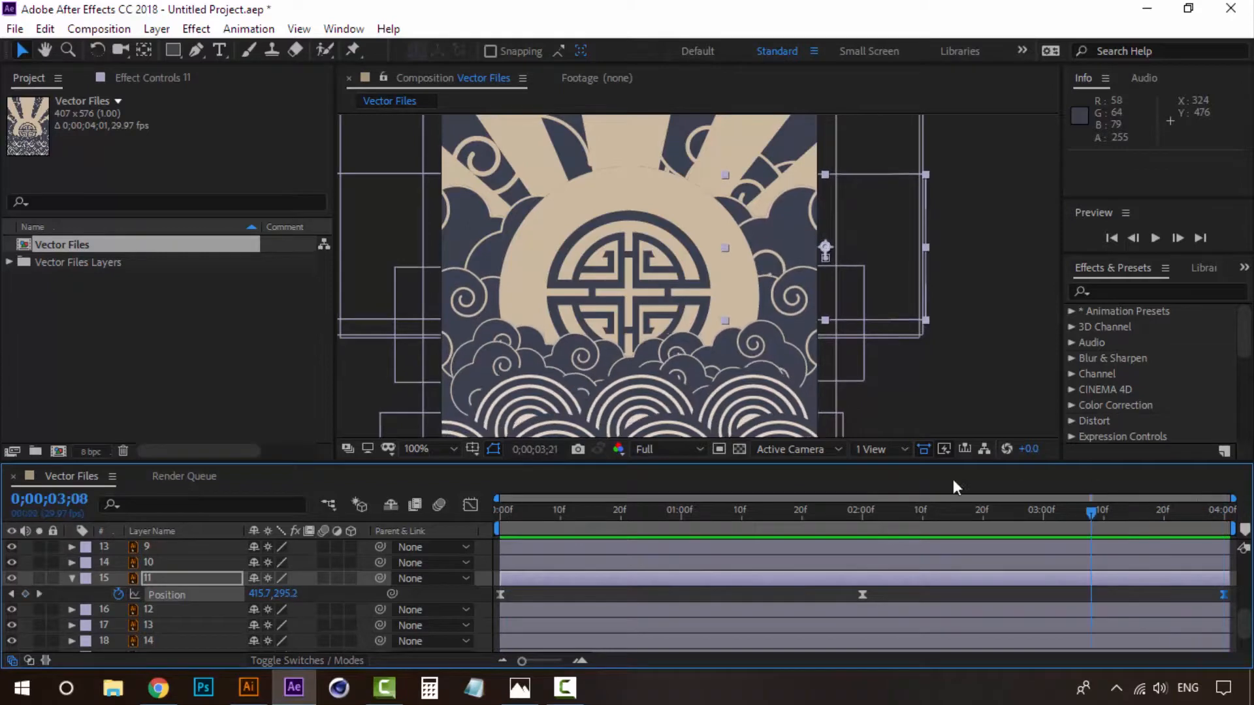
pyautogui.moveTo(784, 459); pyautogui.dragTo(414, 509)
# Delete layer 12 and toggle the visibility of layers 13 and 14 to check which clouds they contain.
pyautogui.click(145, 607)
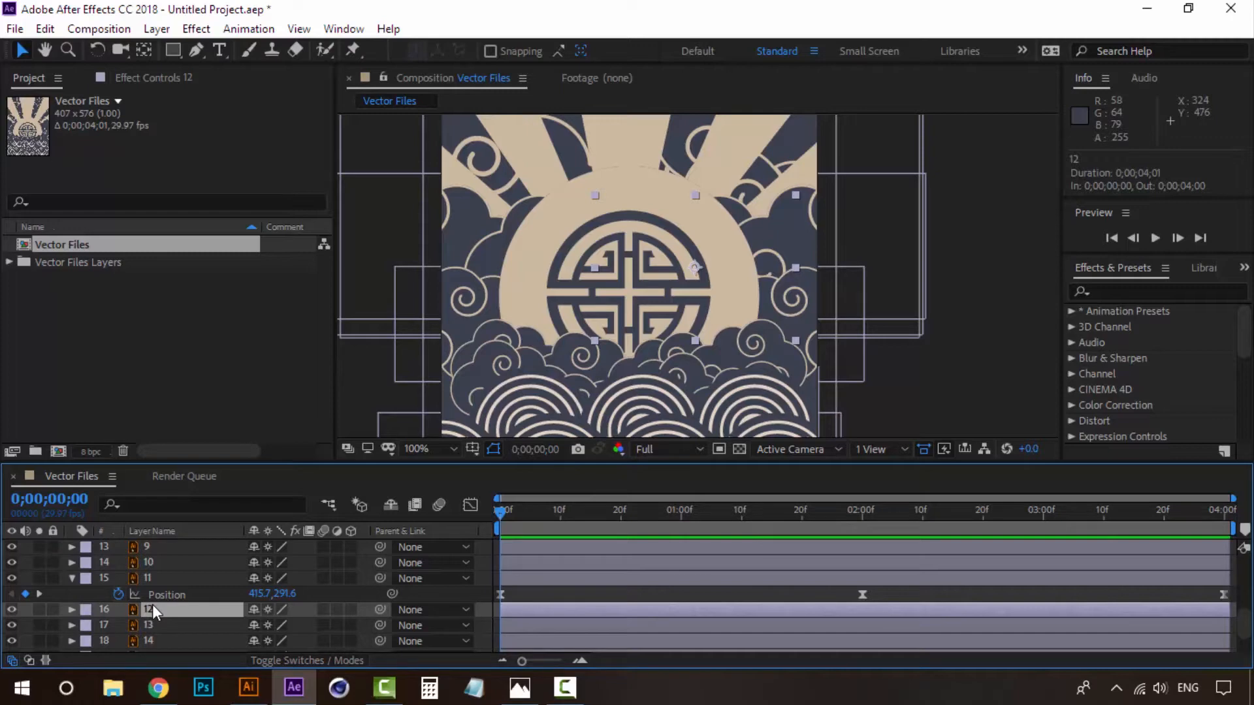
pyautogui.press('Delete')
pyautogui.click(154, 603)
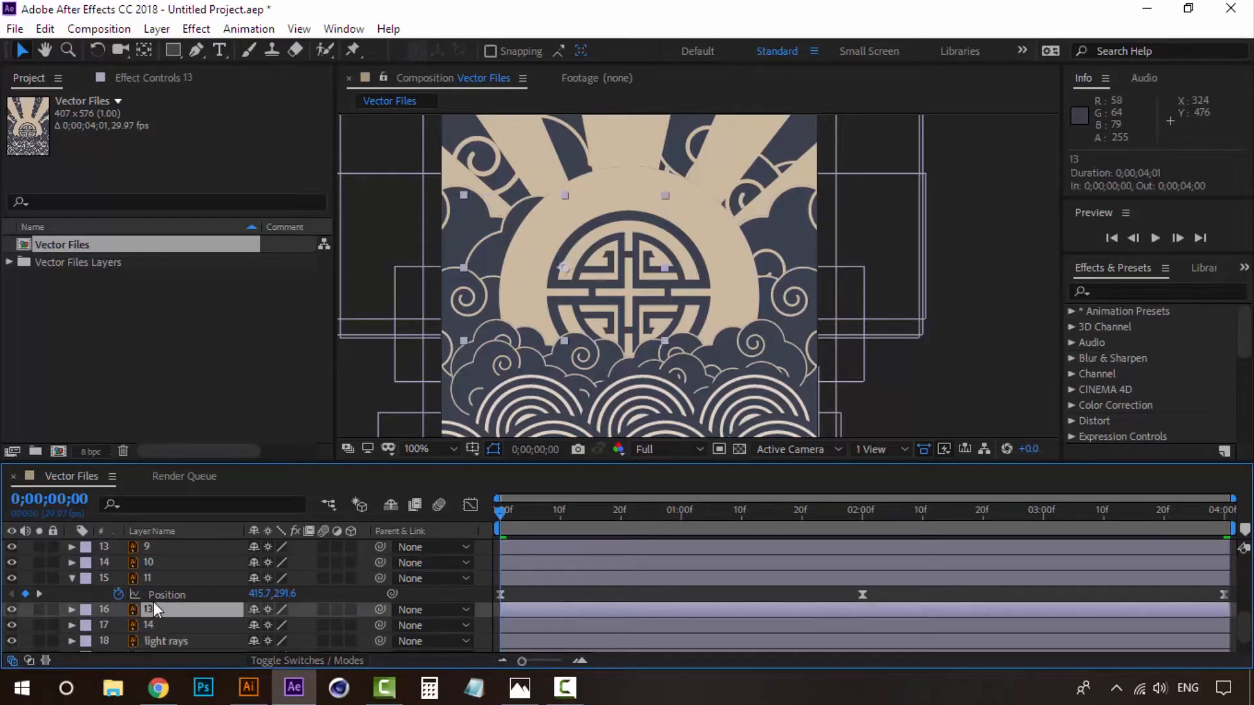
pyautogui.click(13, 610)
pyautogui.click(13, 610)
pyautogui.click(13, 610)
pyautogui.click(5, 628)
pyautogui.click(10, 626)
pyautogui.click(10, 626)
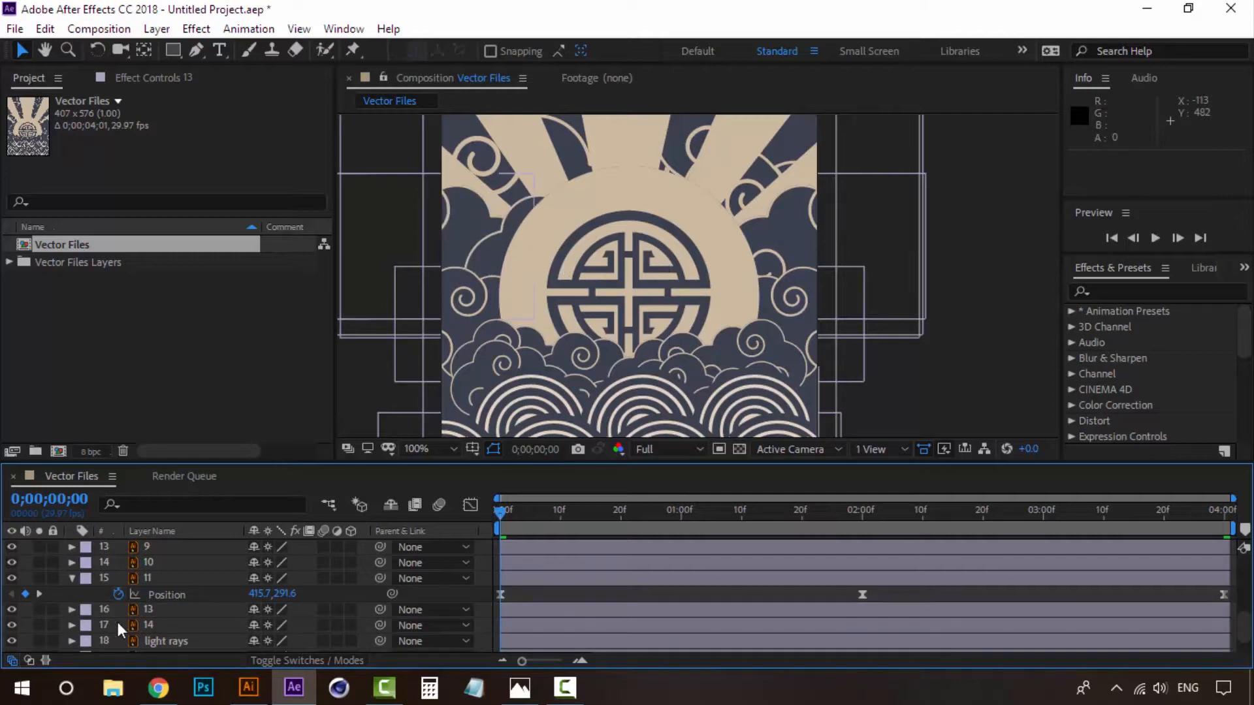
# Add a Position keyframe to layer 14 at 0;00;00;00 and apply Easy Ease to it.
pyautogui.click(154, 628)
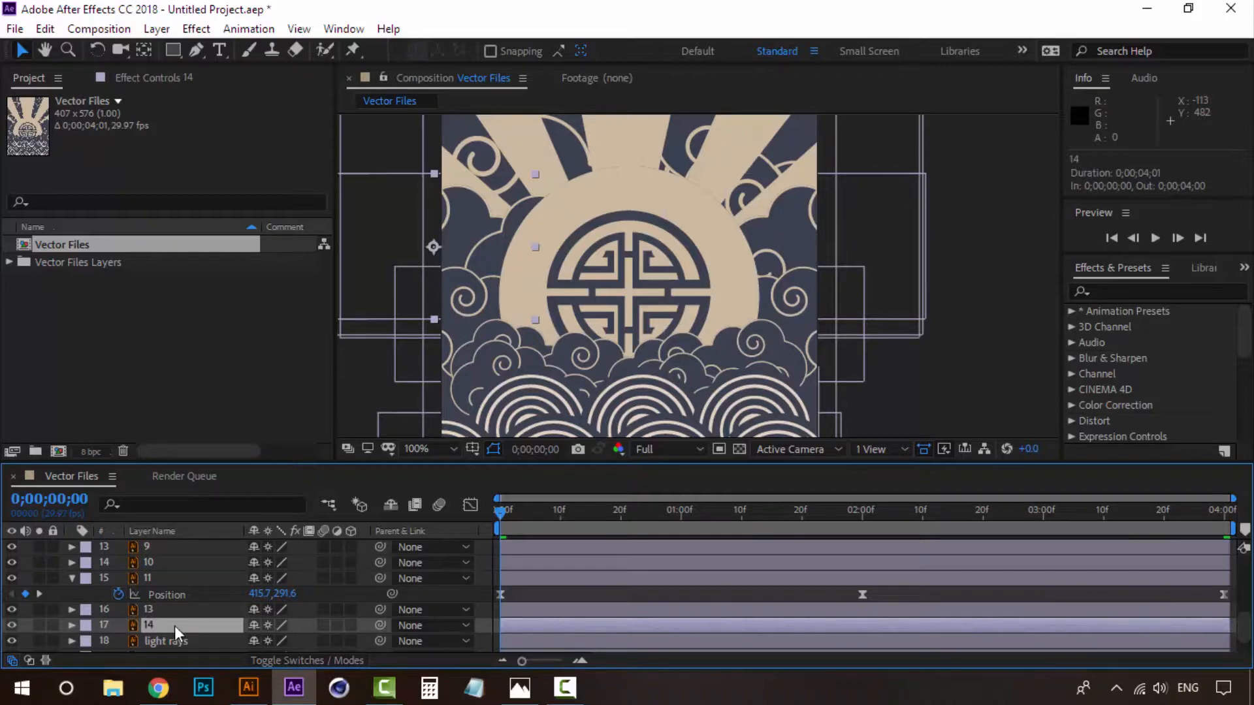
pyautogui.press('p')
pyautogui.click(118, 641)
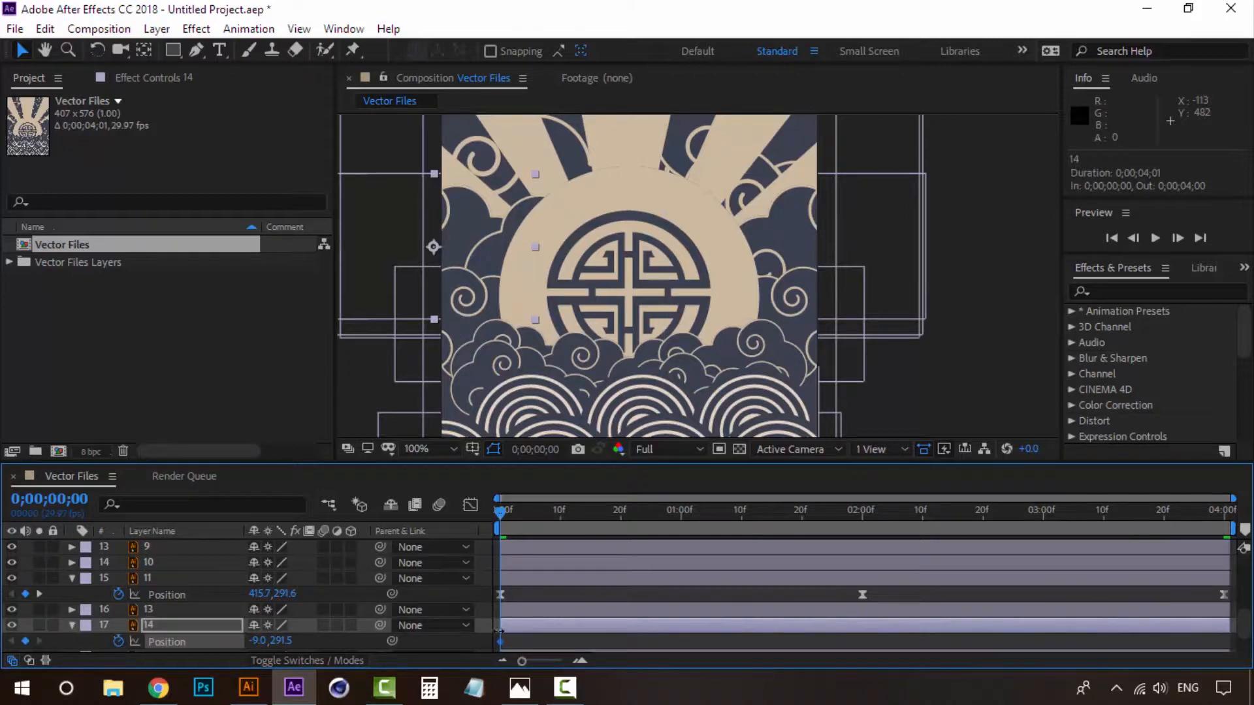
pyautogui.rightClick(501, 642)
pyautogui.moveTo(657, 633)
pyautogui.click(810, 550)
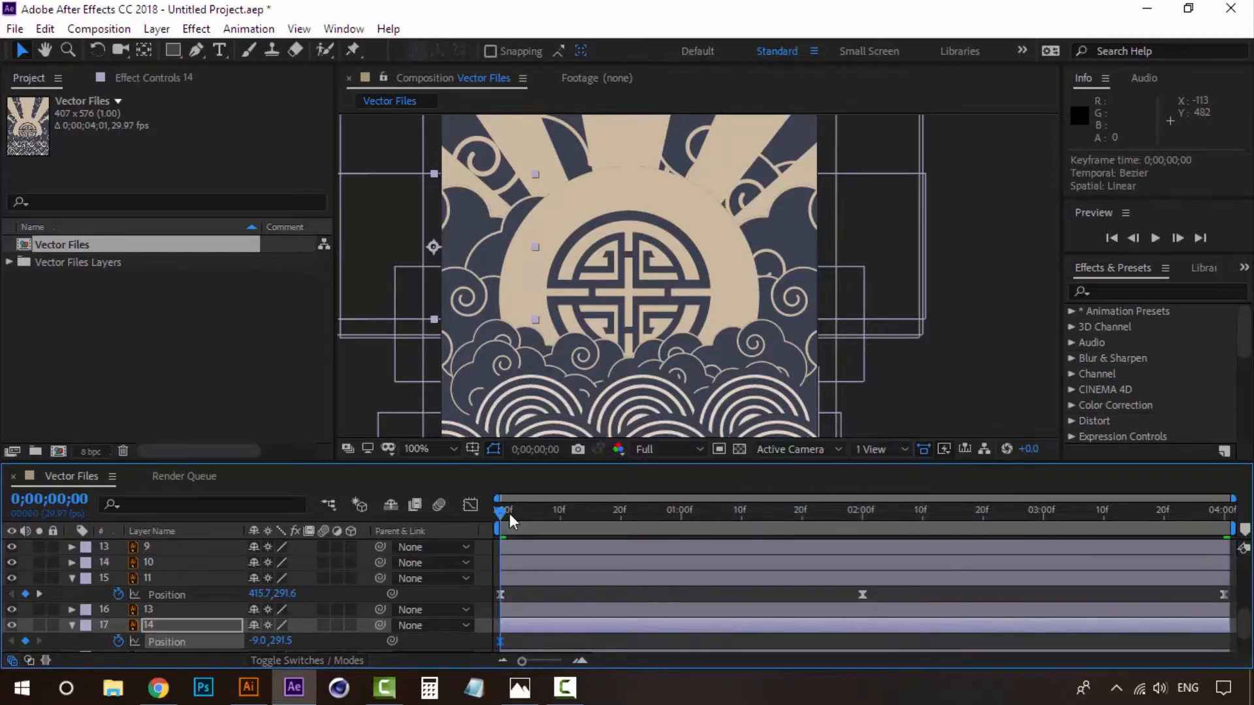
# At 0;00;02;00, raise layer 14 to Y position 280.5.
pyautogui.moveTo(504, 518); pyautogui.dragTo(864, 514)
pyautogui.press('Up')
pyautogui.press('Up')
pyautogui.press('Up')
pyautogui.press('Up')
pyautogui.press('Up')
pyautogui.press('Up')
pyautogui.press('Up')
pyautogui.press('Up')
pyautogui.press('Up')
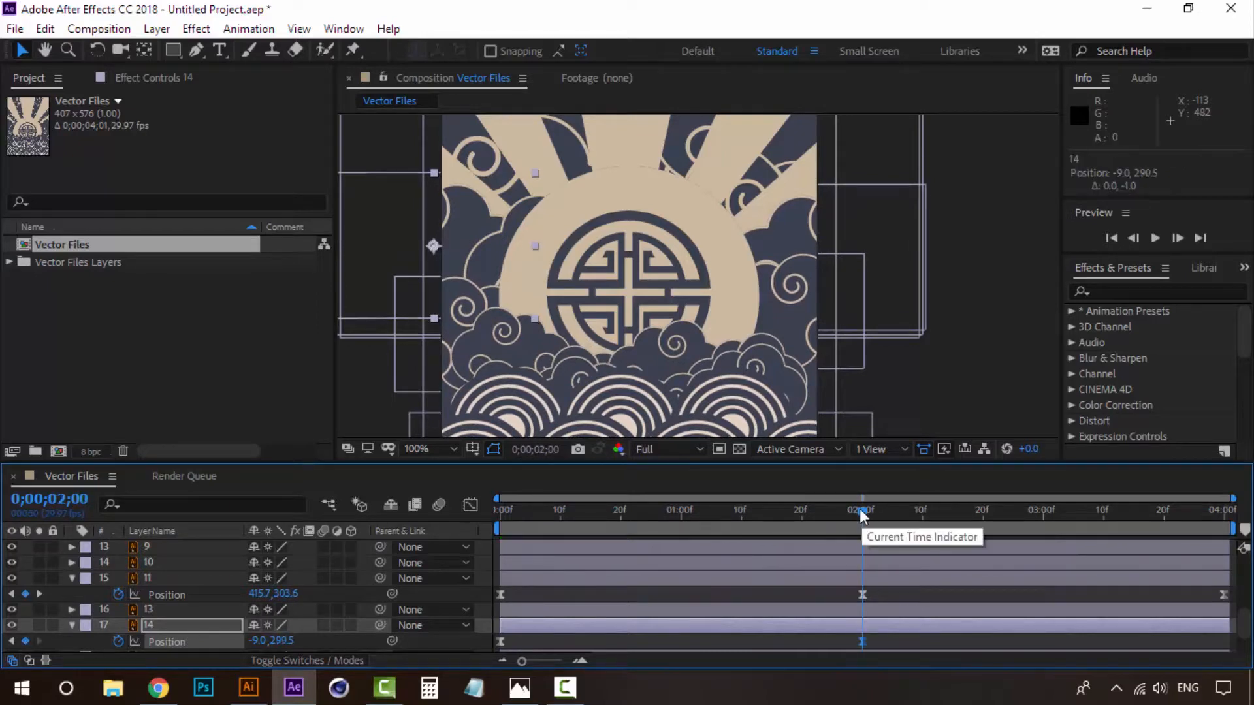
pyautogui.press('Up')
pyautogui.press('Up')
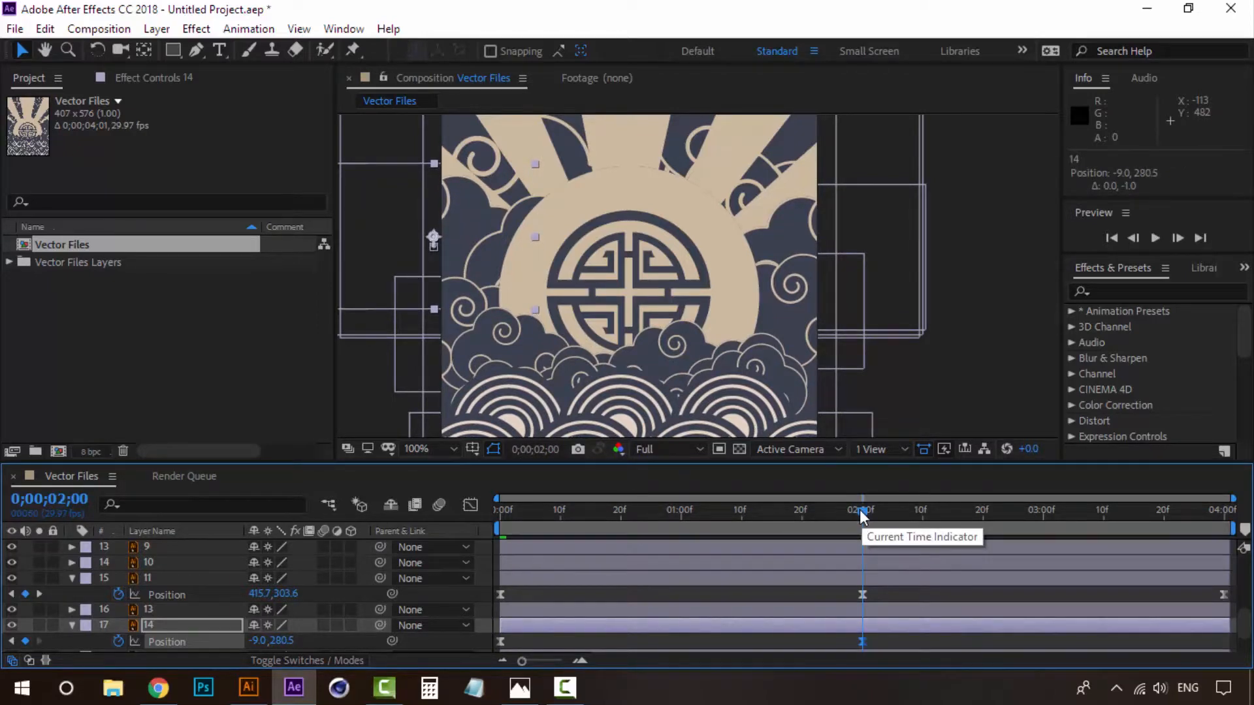
# Copy layer 14's starting Position keyframe to 0;00;04;00 and preview the animation.
pyautogui.moveTo(863, 513); pyautogui.dragTo(1234, 515)
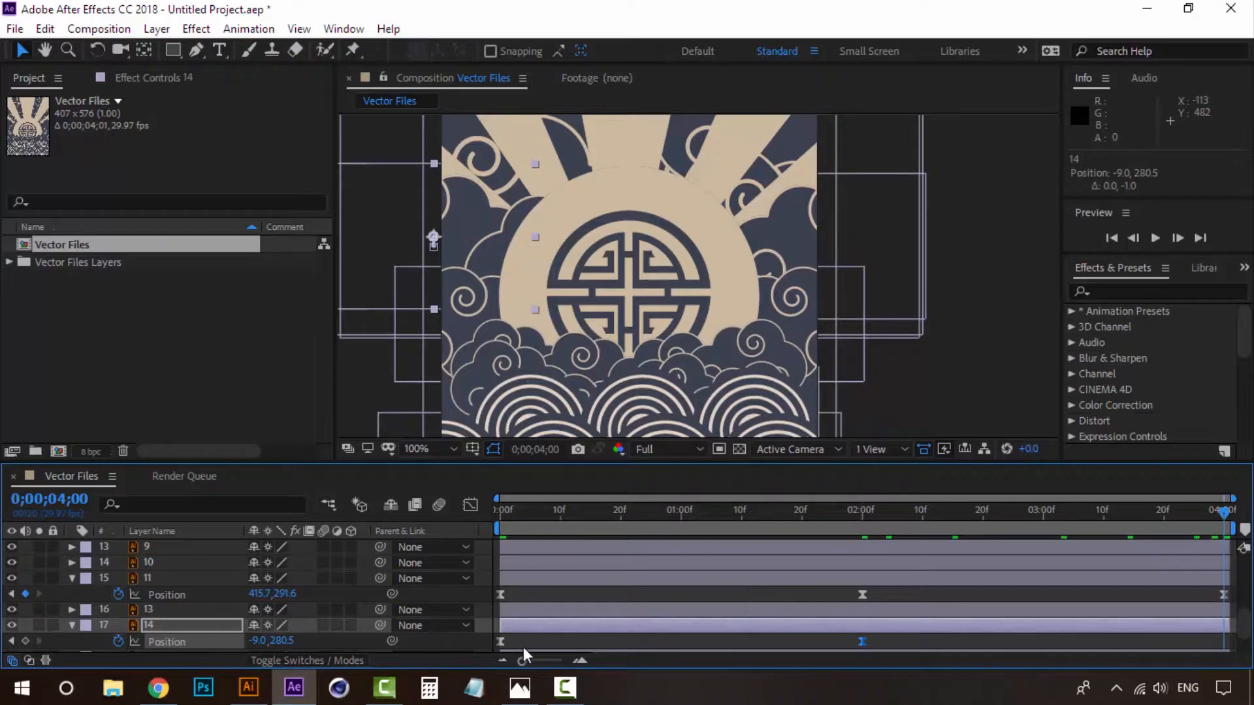
pyautogui.click(501, 640)
pyautogui.hotkey('ctrl', 'c')
pyautogui.hotkey('ctrl', 'v')
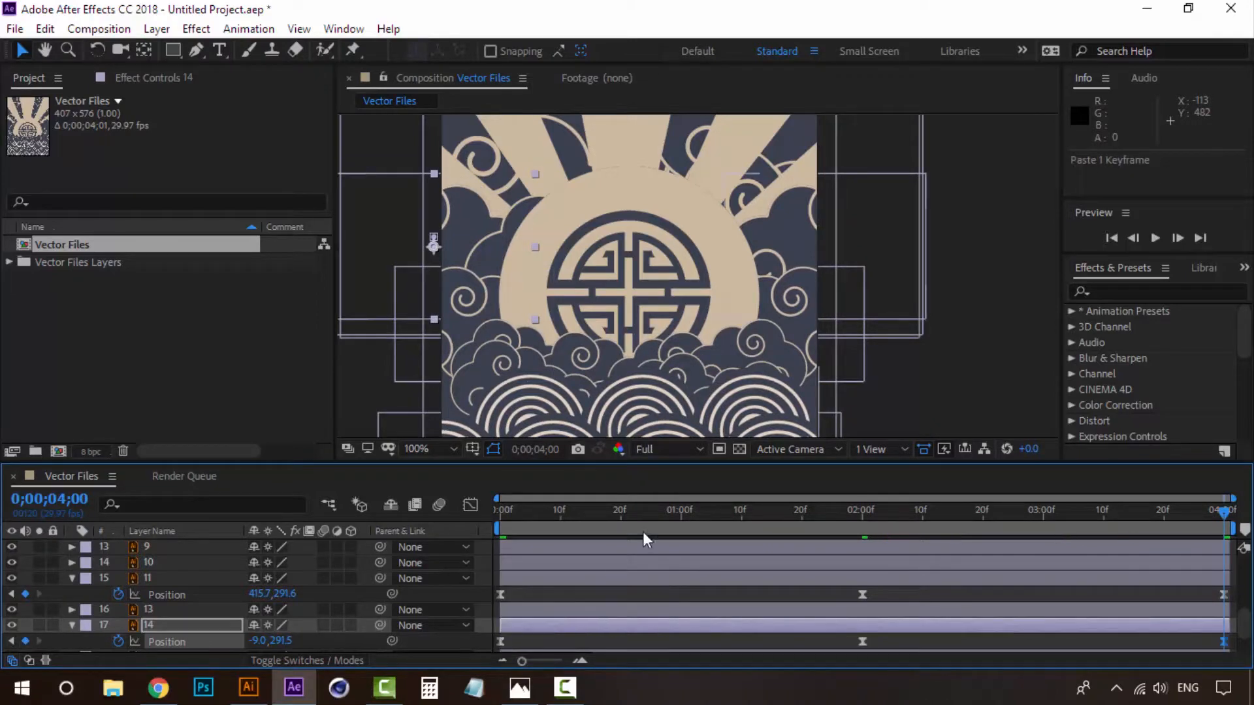
pyautogui.click(491, 510)
pyautogui.press('space')
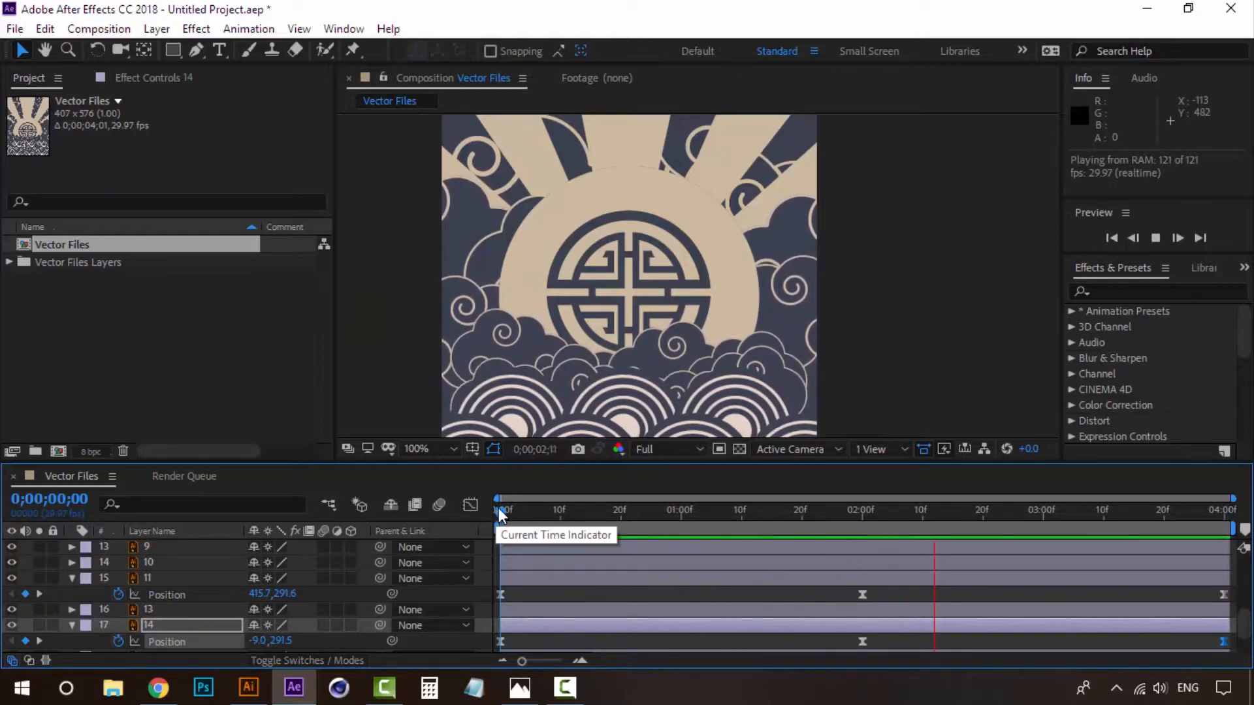
pyautogui.press('space')
# Add a Position keyframe to layer 13 at 0;00;00;00 and apply Easy Ease to it.
pyautogui.click(147, 609)
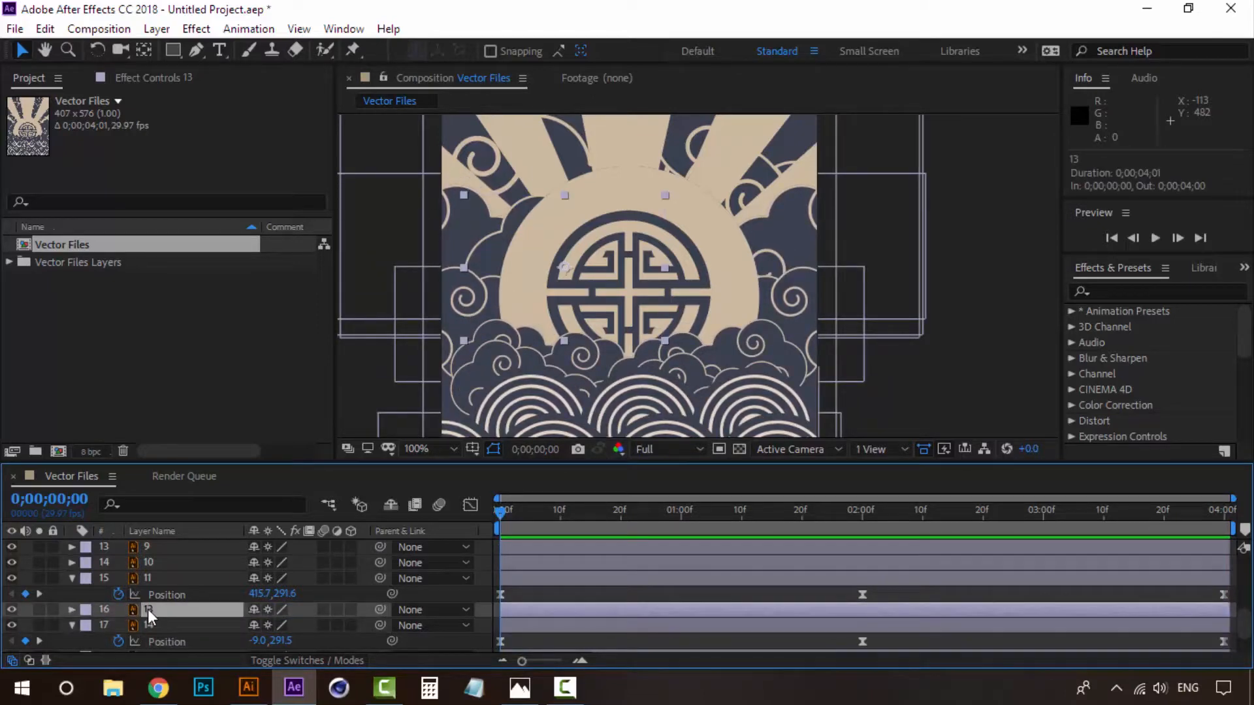
pyautogui.press('p')
pyautogui.click(119, 624)
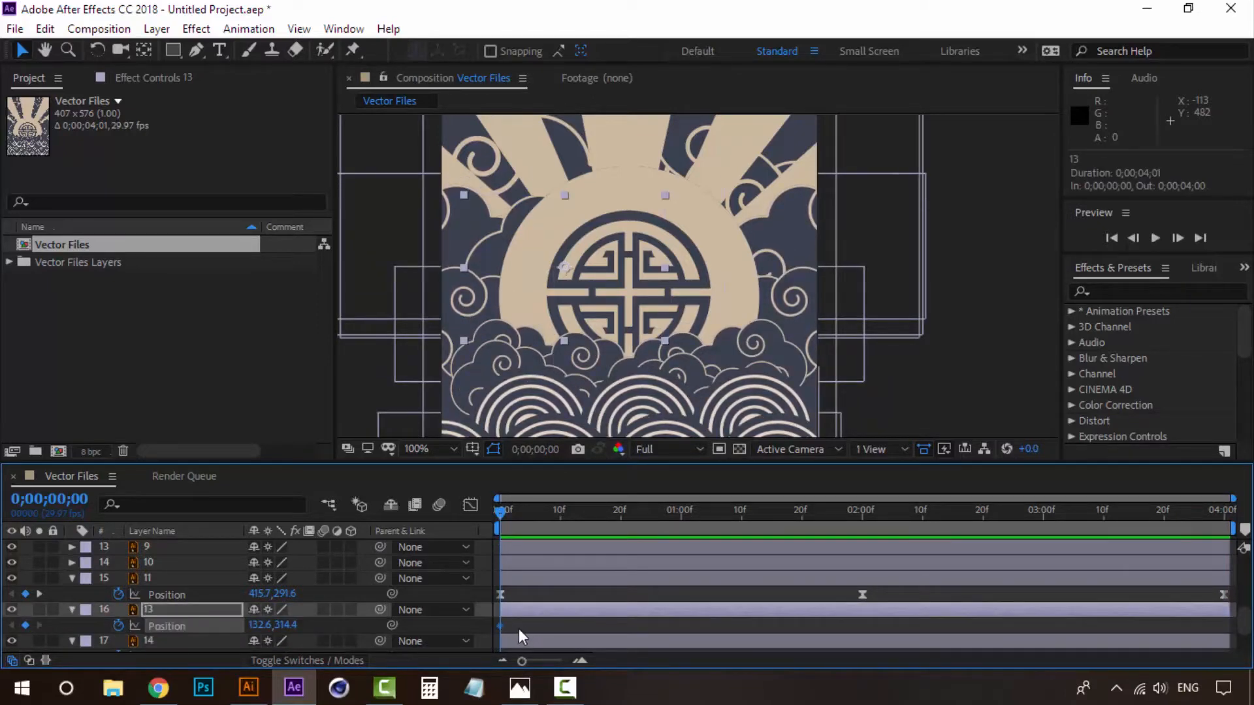
pyautogui.rightClick(501, 625)
pyautogui.moveTo(610, 617)
pyautogui.click(818, 504)
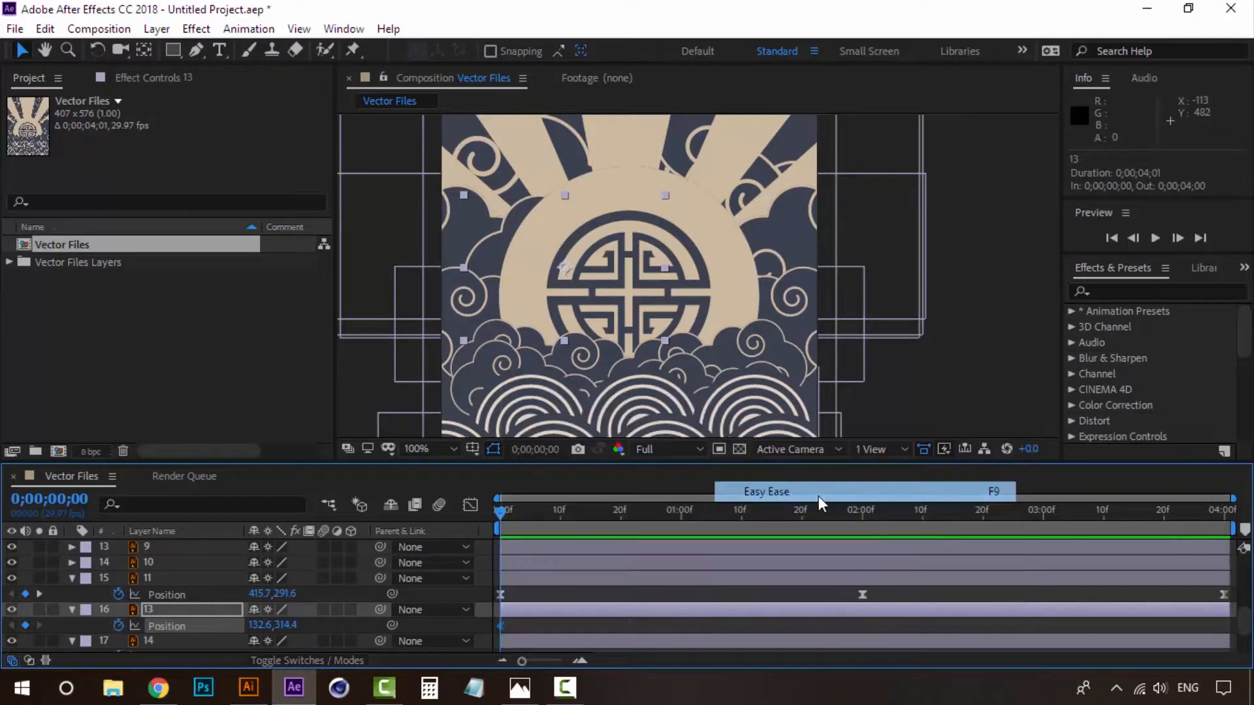
# At 0;00;02;00, lower layer 13 to Y position 329.4.
pyautogui.click(861, 514)
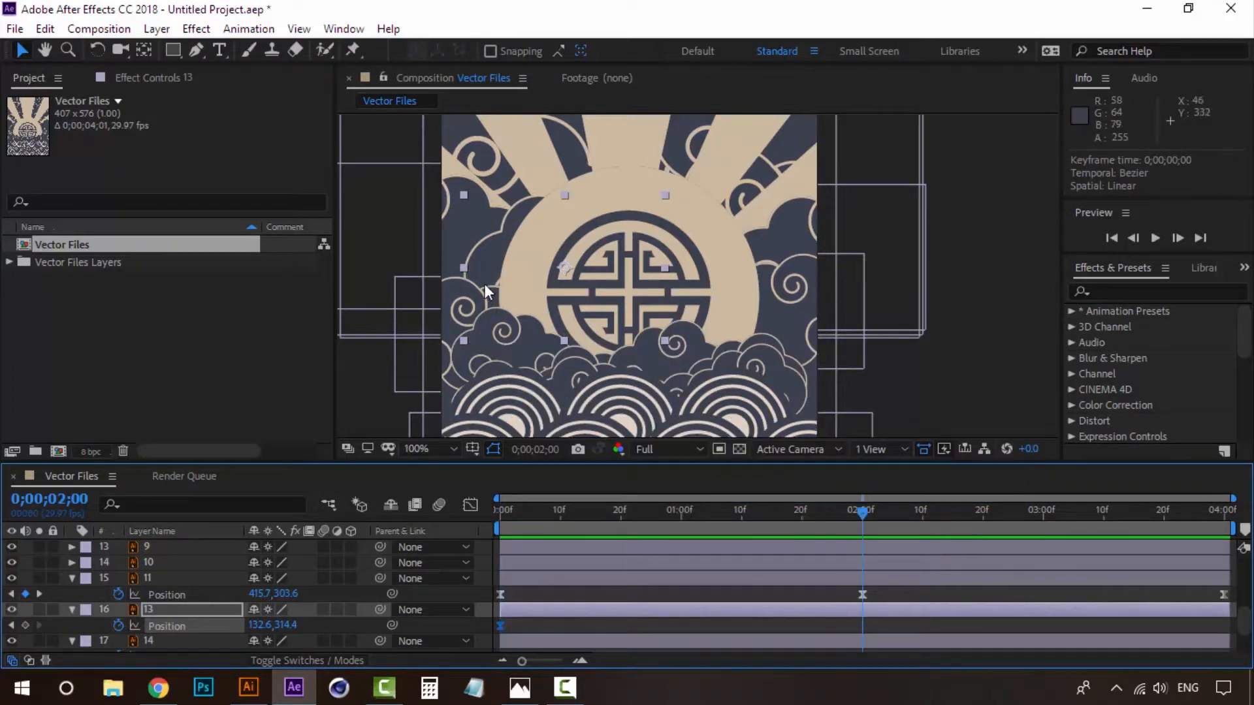
pyautogui.press('Down')
pyautogui.press('Down')
pyautogui.press('Down')
pyautogui.press('Down')
pyautogui.press('Down')
pyautogui.press('Down')
pyautogui.press('Down')
pyautogui.press('Down')
pyautogui.press('Down')
pyautogui.press('Down')
pyautogui.press('Down')
pyautogui.press('Down')
pyautogui.press('Down')
pyautogui.press('Down')
pyautogui.press('Down')
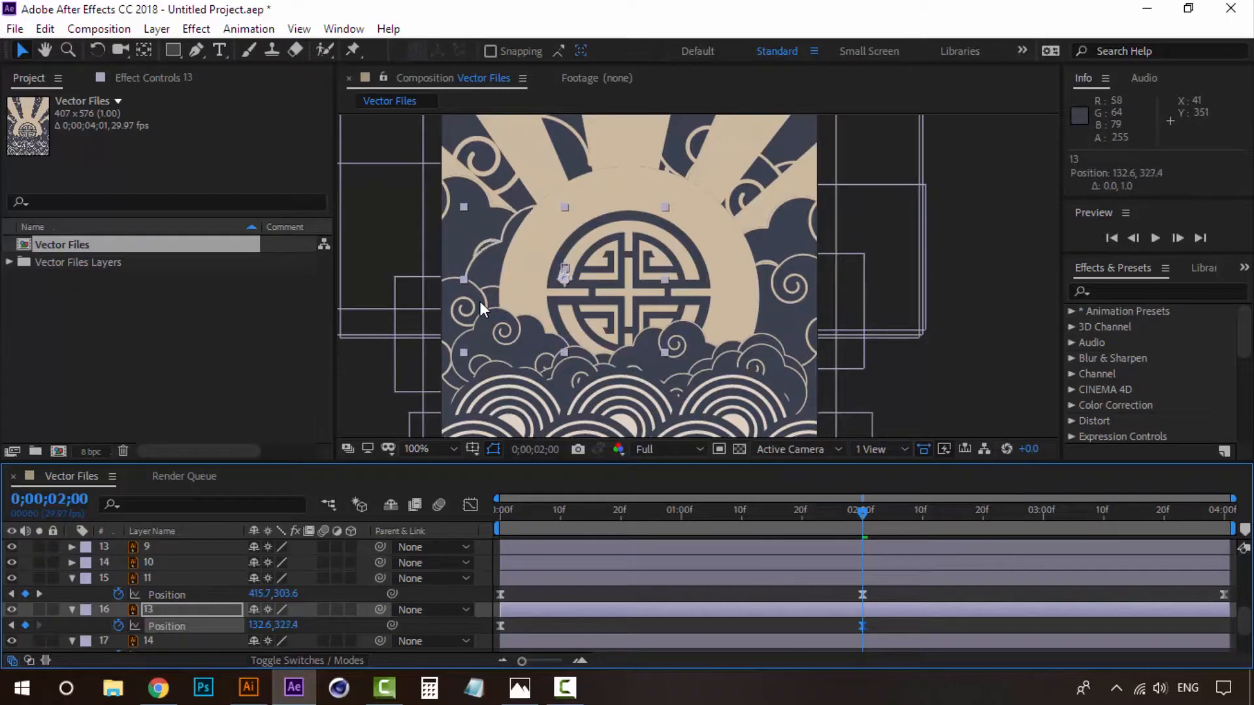
# Copy layer 13's starting Position keyframe to 0;00;04;00.
pyautogui.press('space')
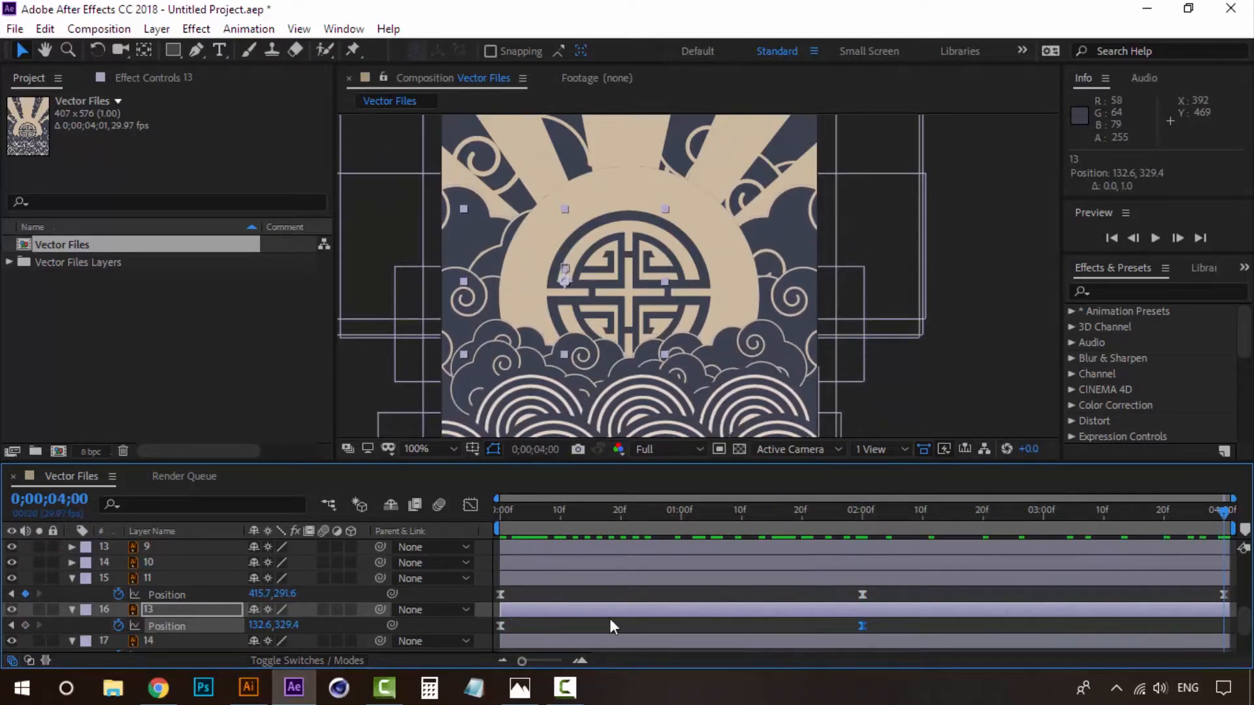
pyautogui.click(502, 628)
pyautogui.hotkey('ctrl', 'c')
pyautogui.hotkey('ctrl', 'v')
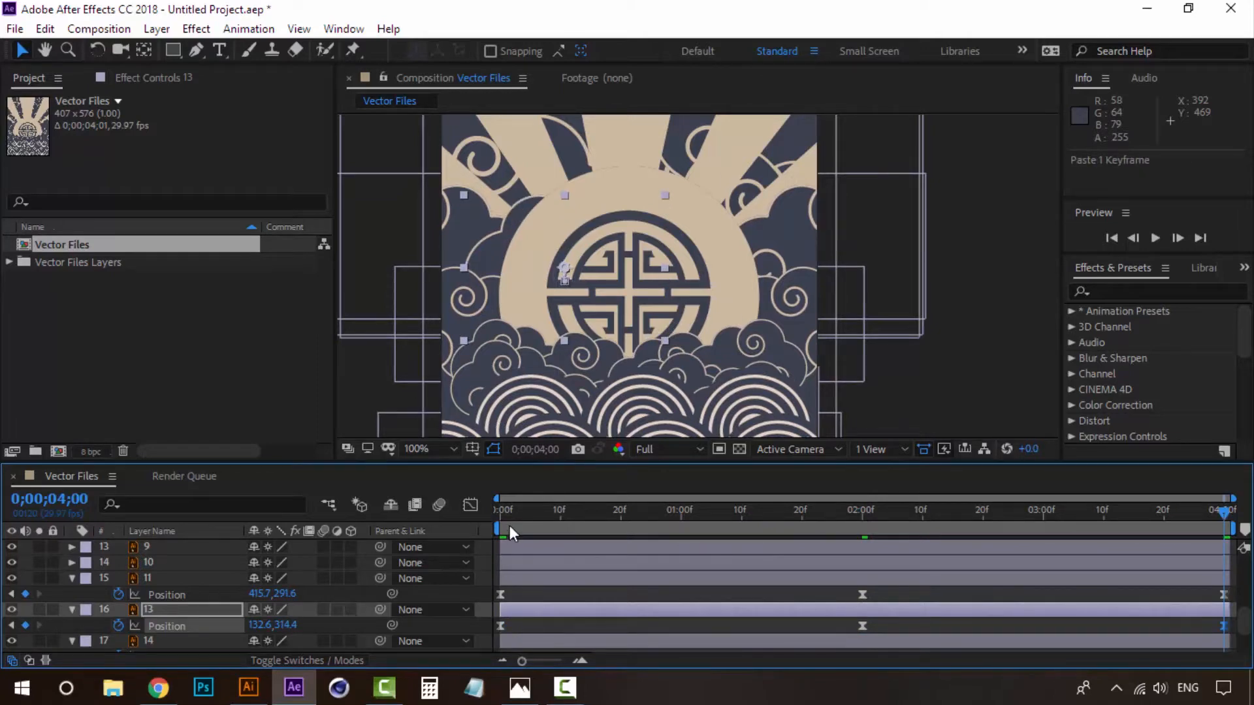
# Preview the cloud animation from the start of the timeline.
pyautogui.press('Home')
pyautogui.press('space')
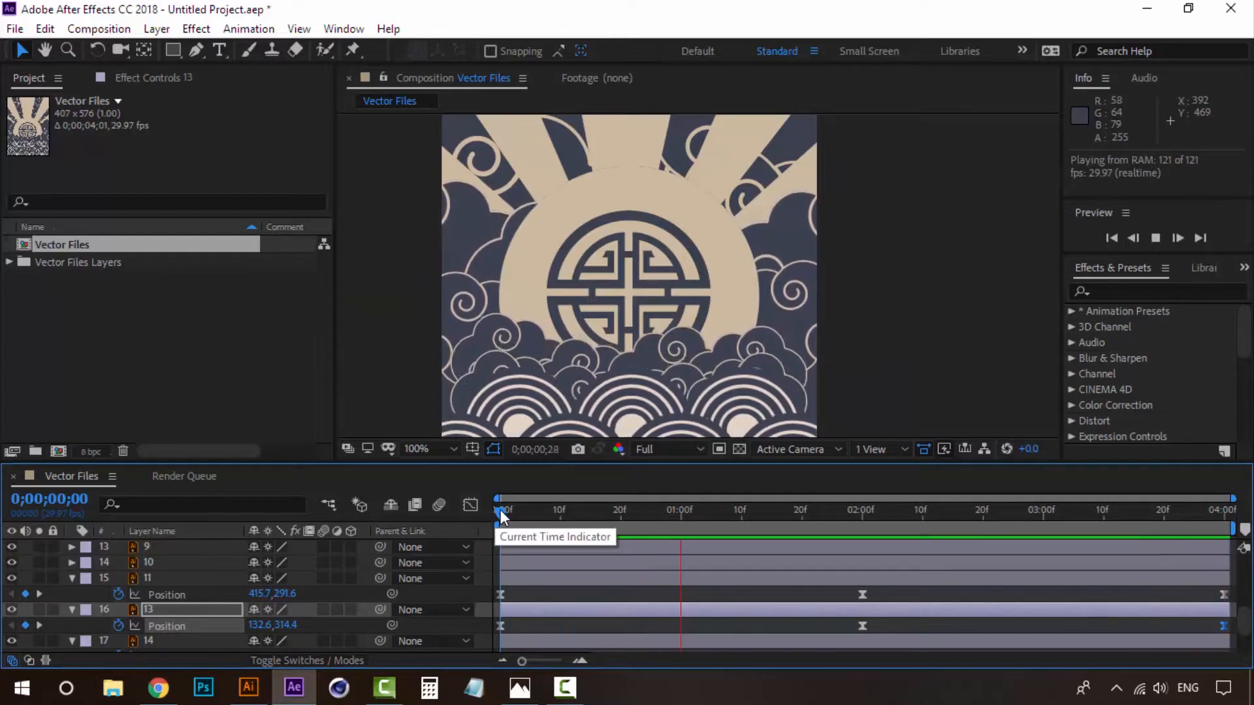
pyautogui.press('space')
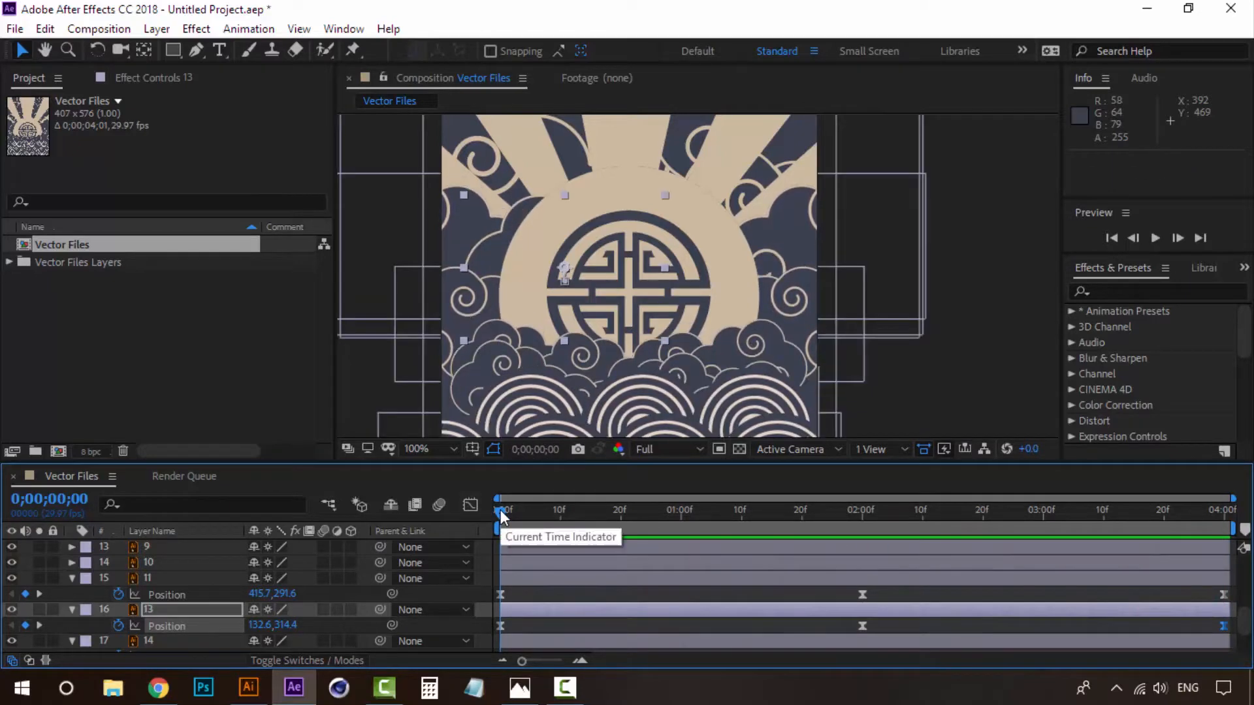
# Collapse the Position properties of layers 11, 13 and 14.
pyautogui.click(71, 577)
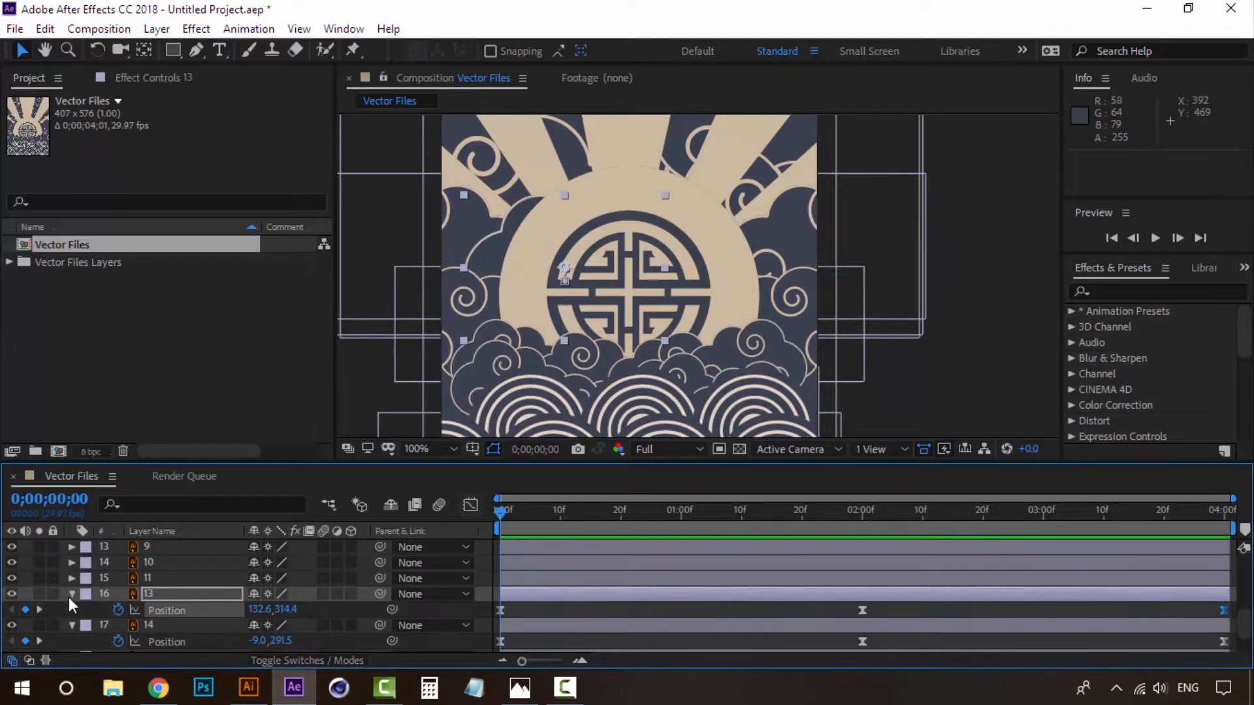
pyautogui.click(71, 594)
pyautogui.click(152, 608)
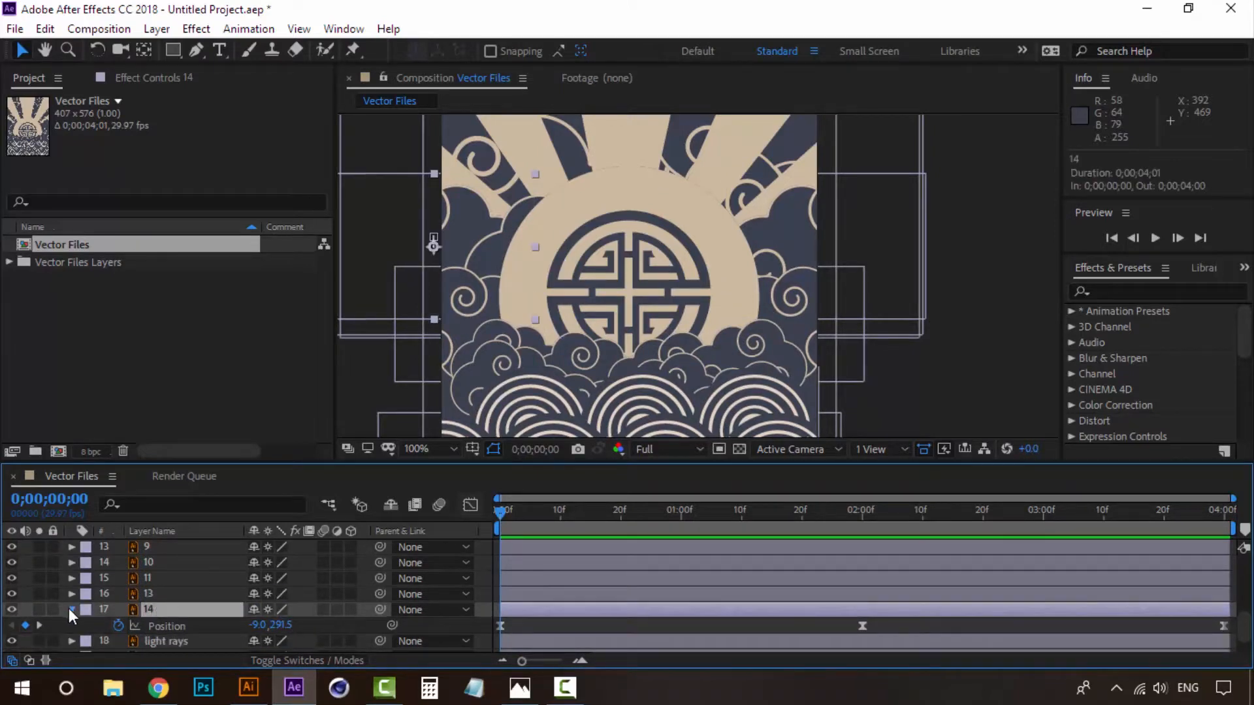
pyautogui.click(71, 609)
# Add a Position keyframe to the big clouds layer at 0;00;00;00 and apply Easy Ease to it.
pyautogui.click(154, 626)
pyautogui.press('space')
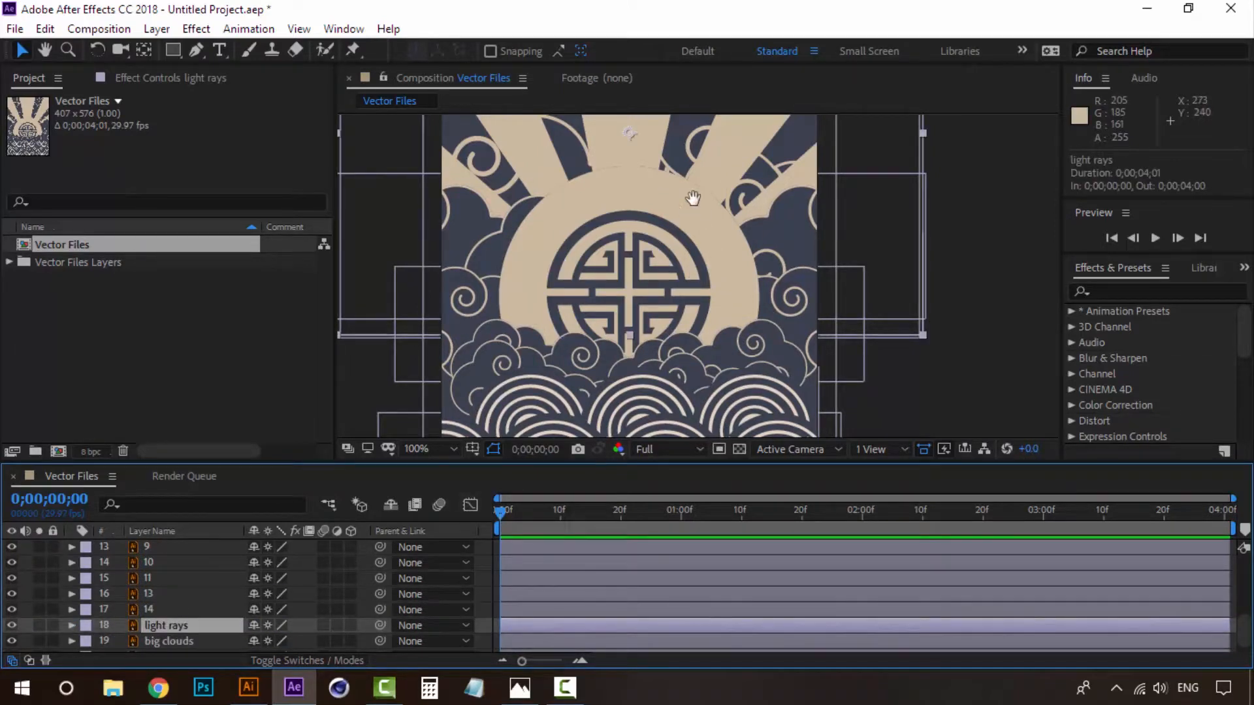
pyautogui.moveTo(693, 199); pyautogui.dragTo(689, 293)
pyautogui.scroll(-1, 181, 590)
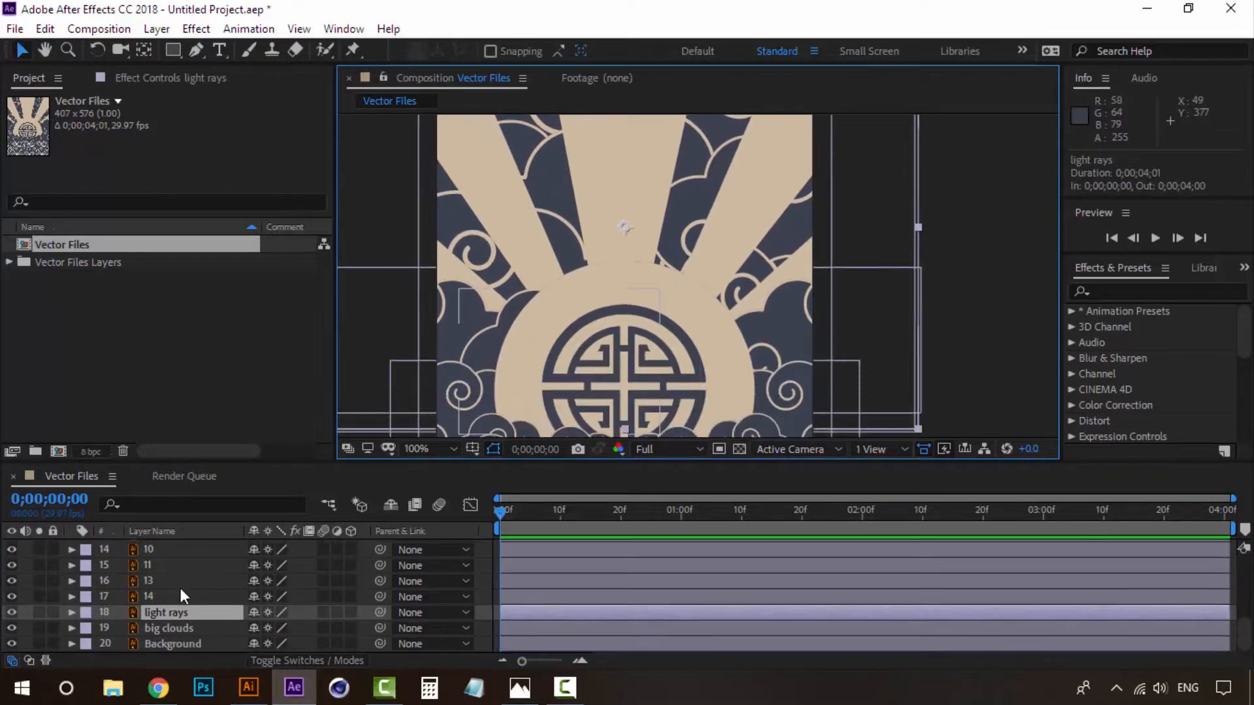
pyautogui.click(155, 625)
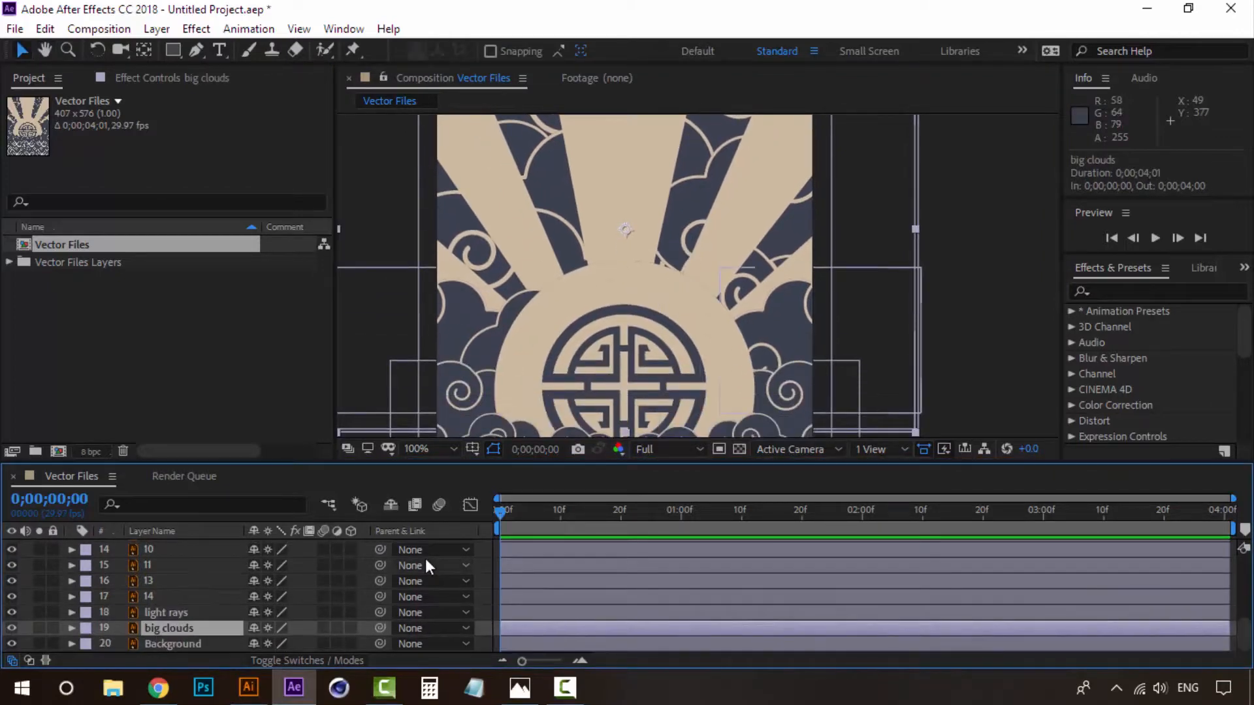
pyautogui.click(9, 626)
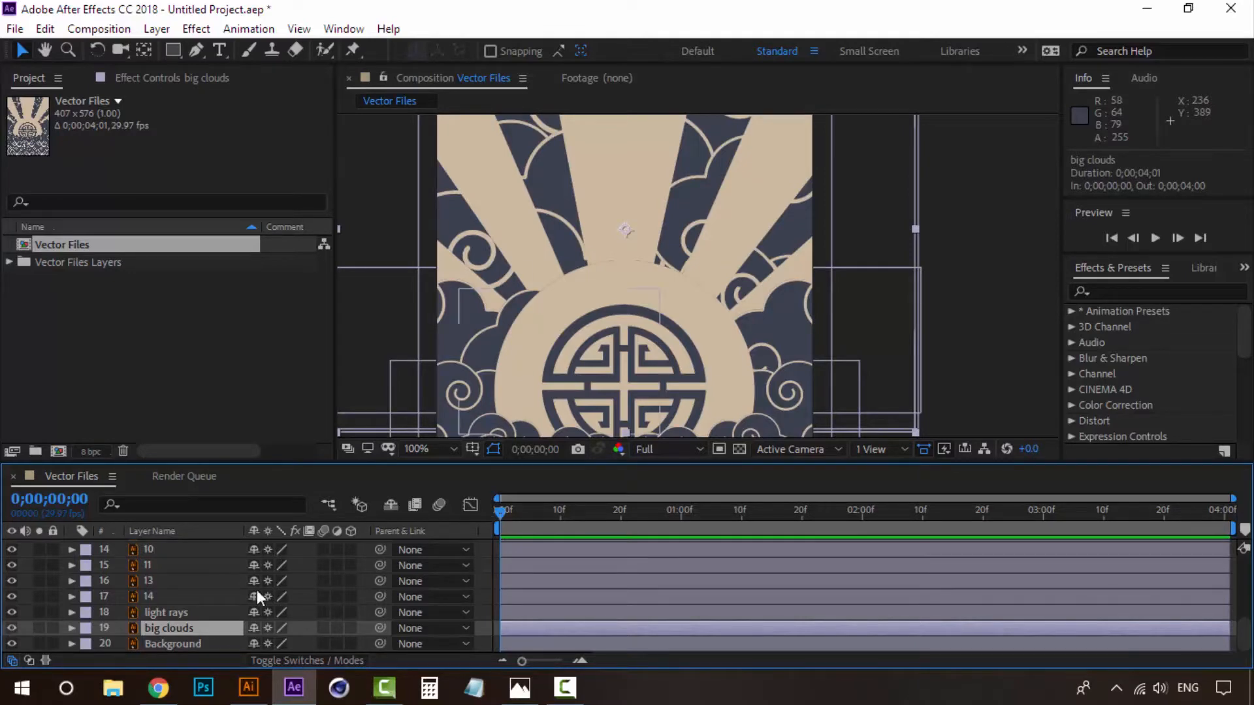
pyautogui.press('p')
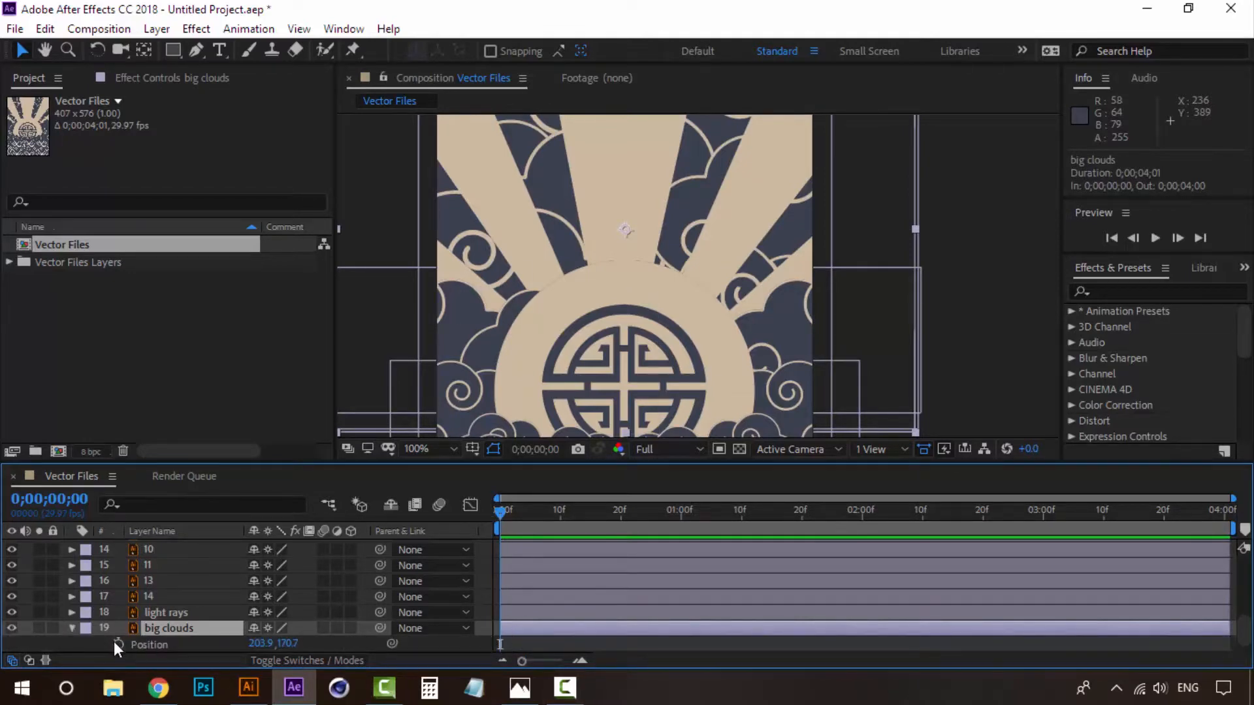
pyautogui.click(118, 644)
pyautogui.rightClick(501, 644)
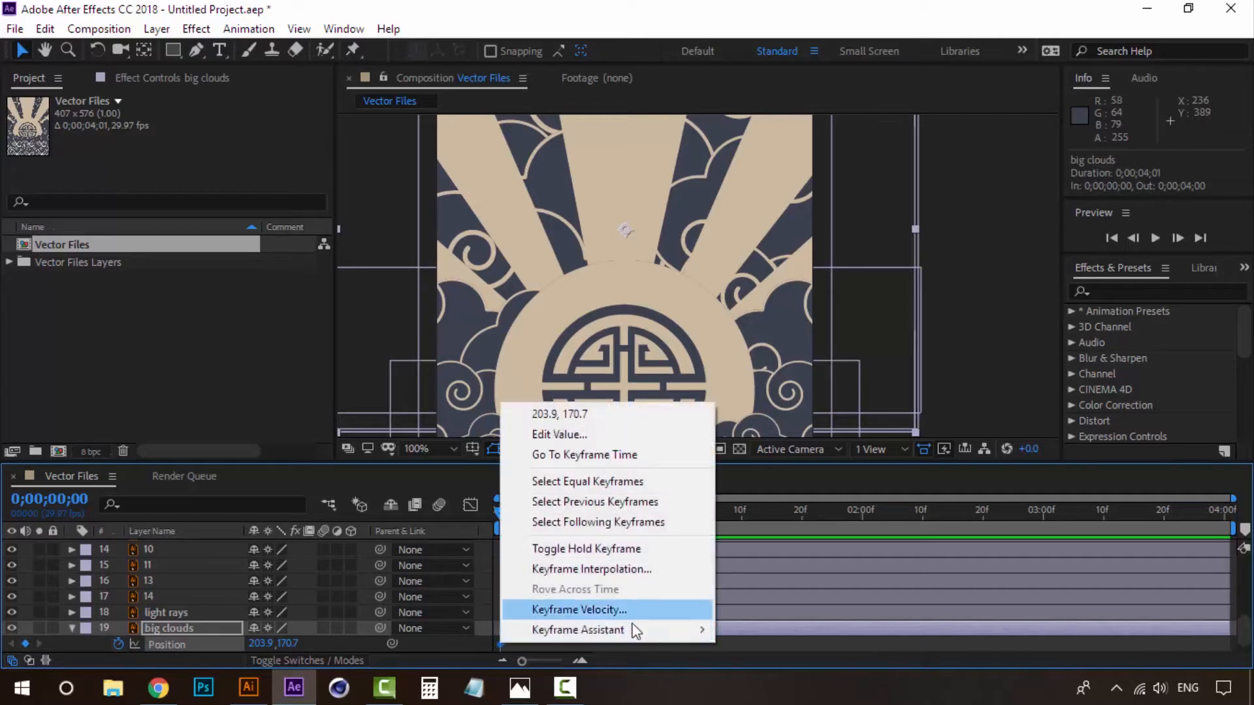
pyautogui.moveTo(636, 630)
pyautogui.click(817, 512)
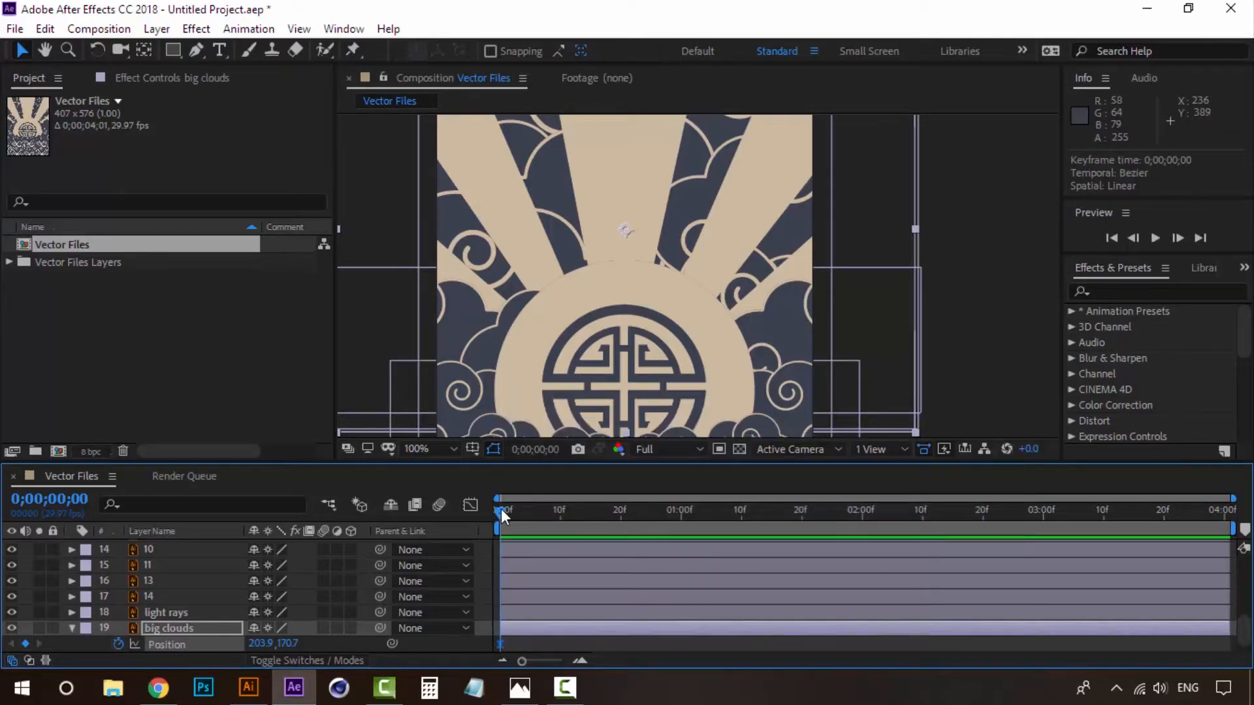
# At 0;00;02;00, lower the big clouds layer to Y position 194.7.
pyautogui.moveTo(500, 508); pyautogui.dragTo(865, 500)
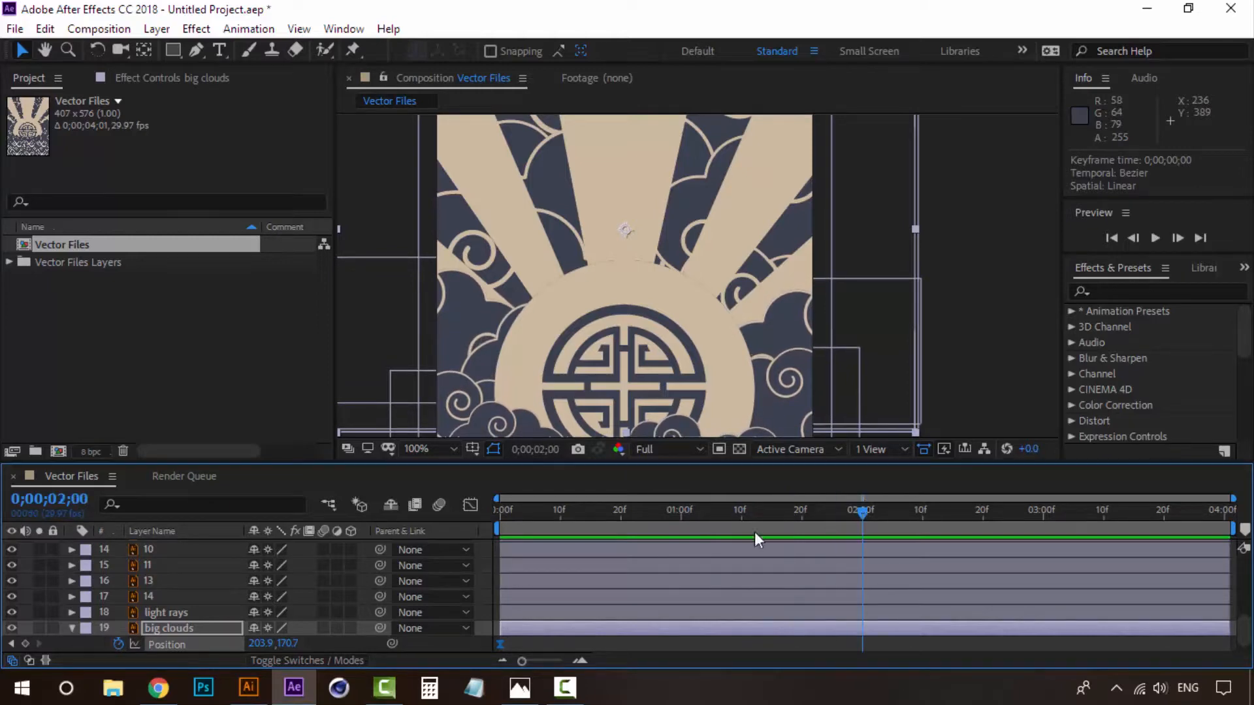
pyautogui.press(',')
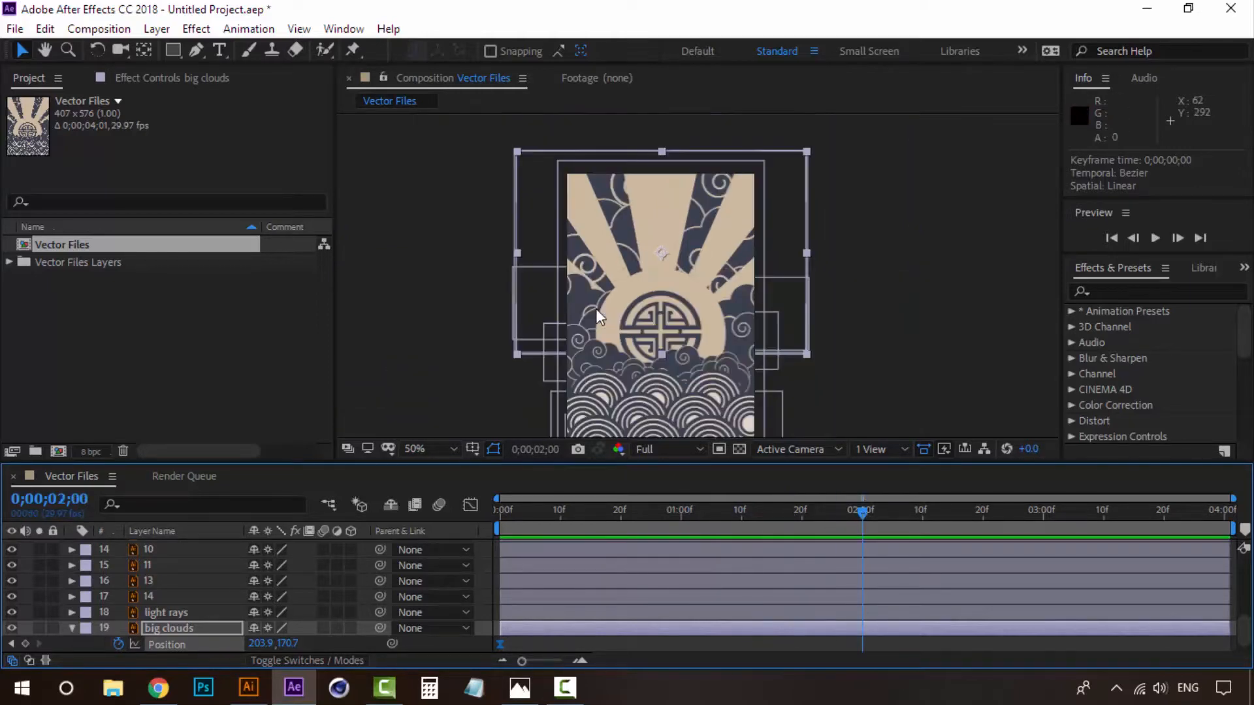
pyautogui.press('Down')
pyautogui.press('Down')
pyautogui.press('Down')
pyautogui.press('Down')
pyautogui.press('Down')
pyautogui.press('Down')
pyautogui.press('Down')
pyautogui.press('Down')
pyautogui.press('Down')
pyautogui.press('Down')
pyautogui.press('Down')
pyautogui.press('Down')
pyautogui.press('Down')
pyautogui.press('Down')
pyautogui.press('Down')
pyautogui.press('Down')
pyautogui.press('Down')
pyautogui.press('Down')
pyautogui.press('Down')
pyautogui.press('Down')
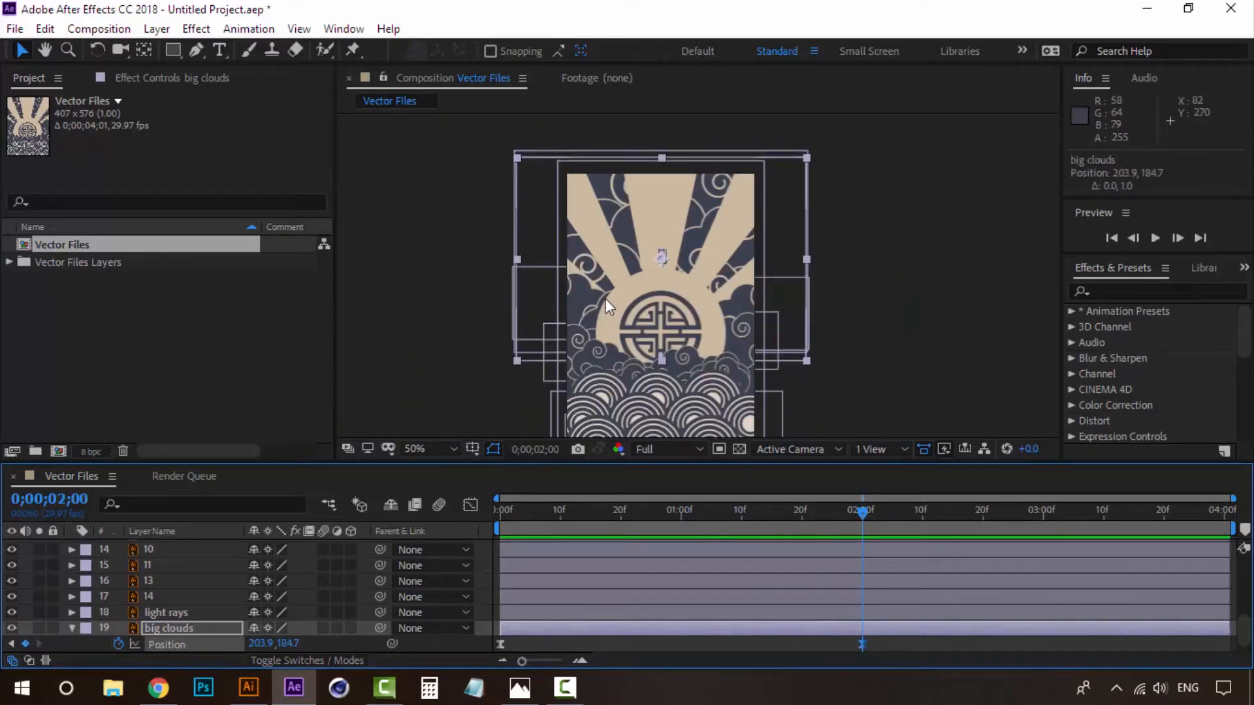
pyautogui.press('Down')
pyautogui.press('Down')
pyautogui.press('Down')
pyautogui.press('Down')
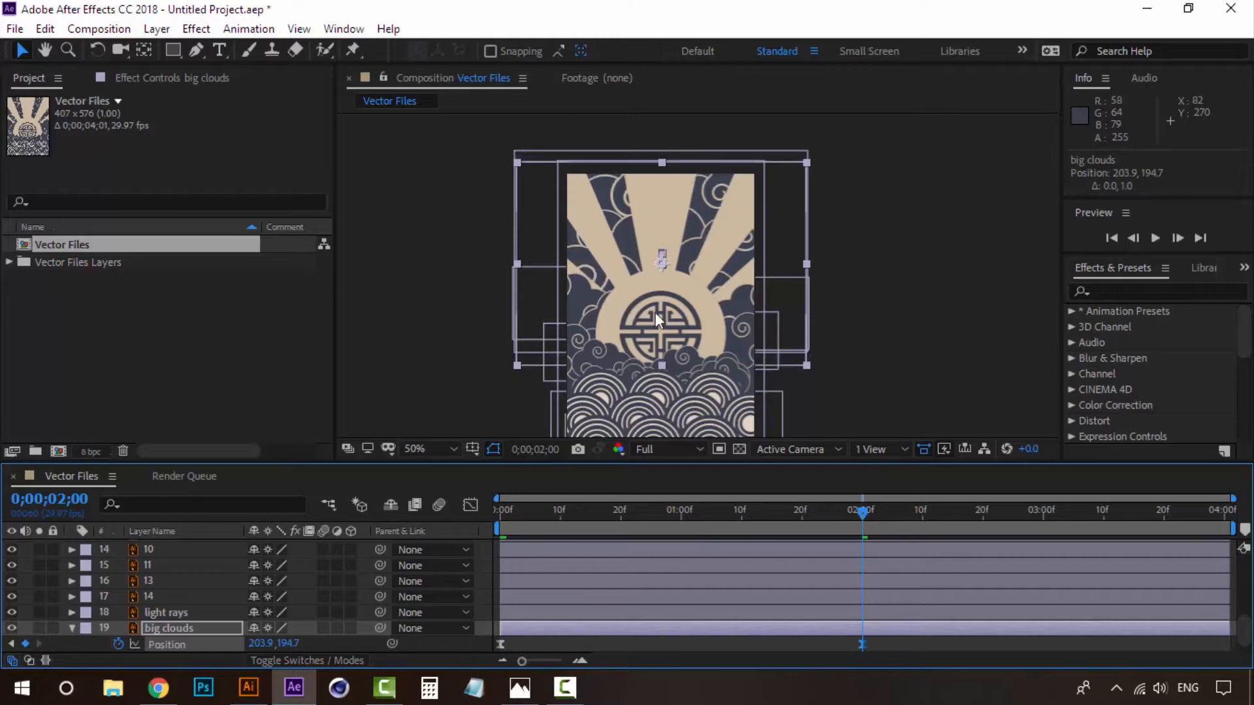
# Copy the big clouds layer's starting Position keyframe to 0;00;04;00.
pyautogui.click(1212, 510)
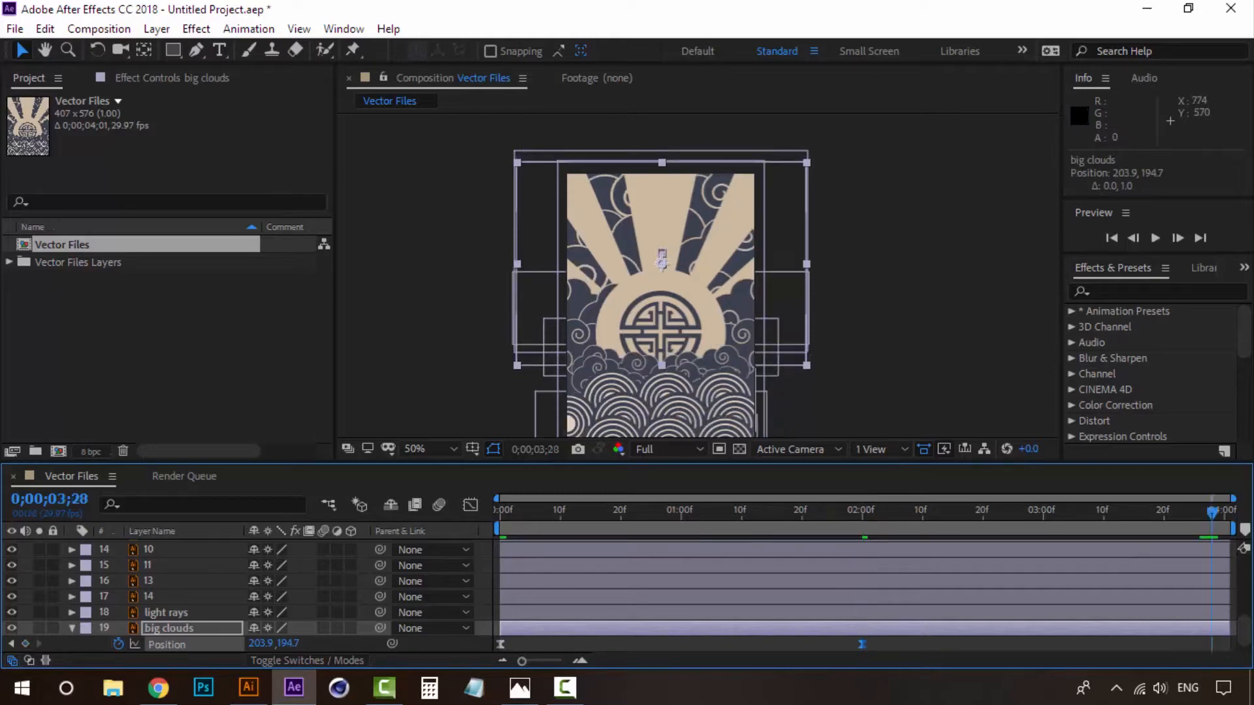
pyautogui.click(500, 644)
pyautogui.hotkey('ctrl', 'c')
pyautogui.hotkey('ctrl', 'v')
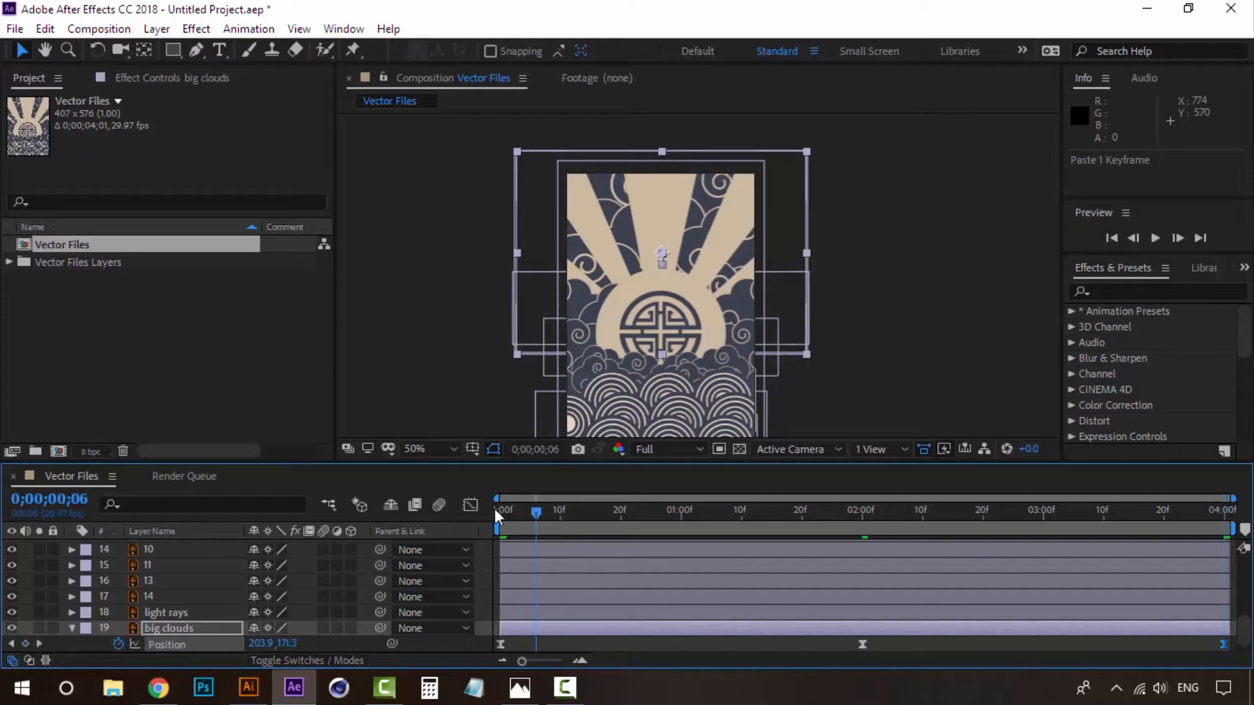
# Preview the full animation from the start and collapse the big clouds layer's properties.
pyautogui.click(495, 508)
pyautogui.press('space')
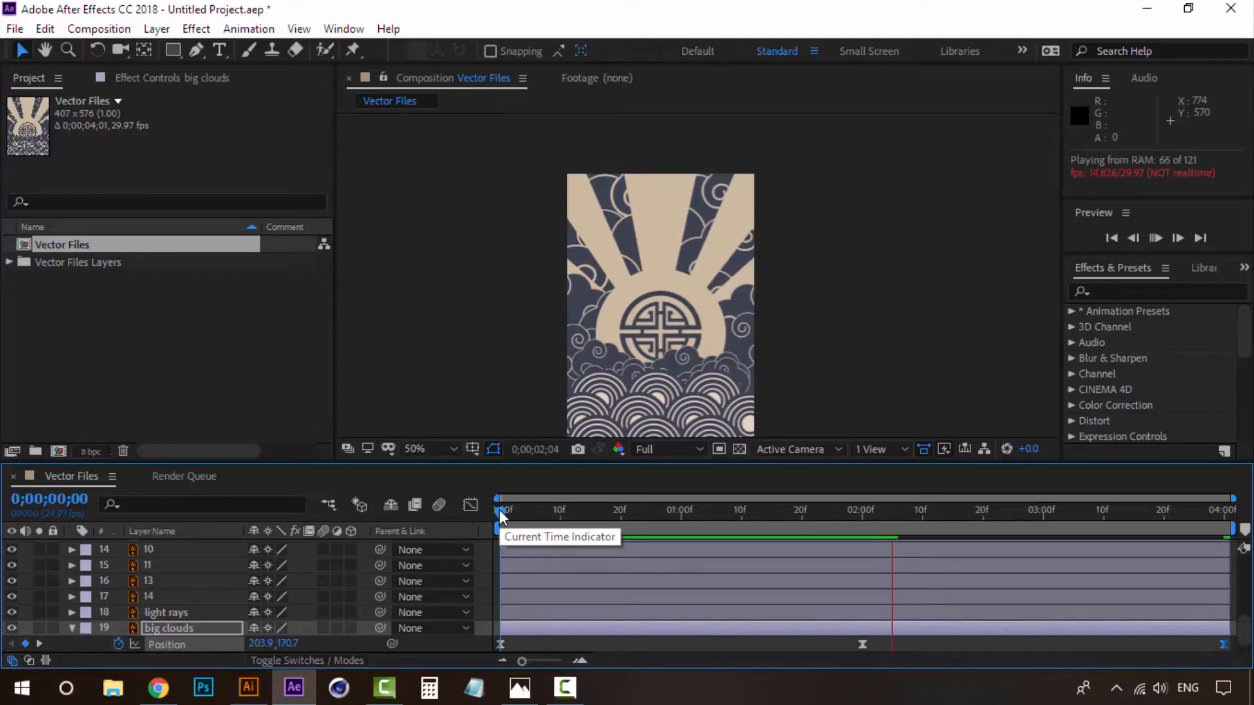
pyautogui.click(500, 515)
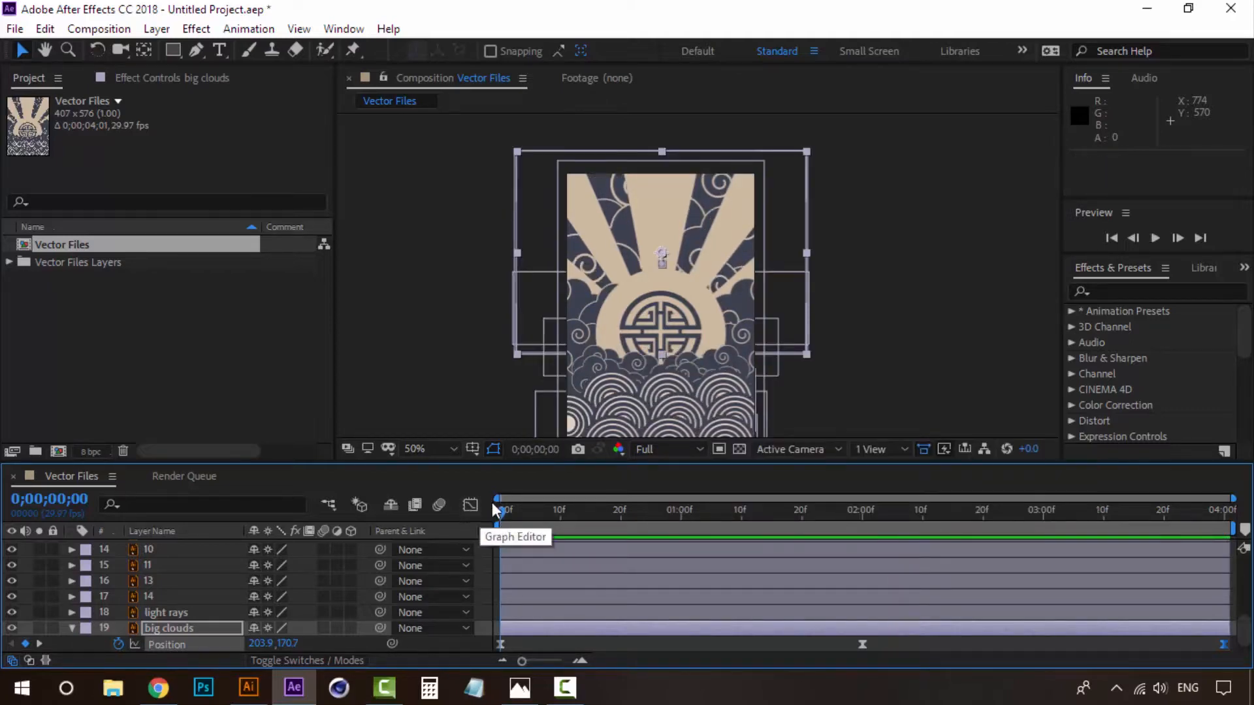
pyautogui.press('space')
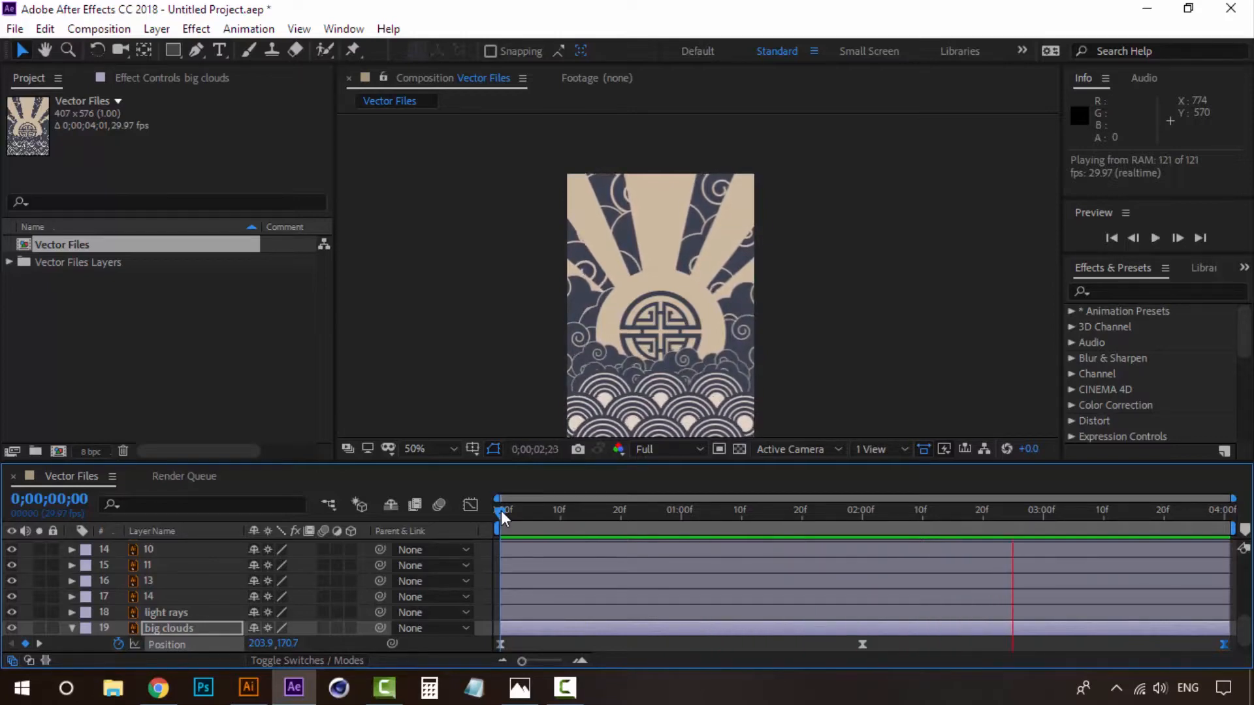
pyautogui.press('space')
pyautogui.click(83, 629)
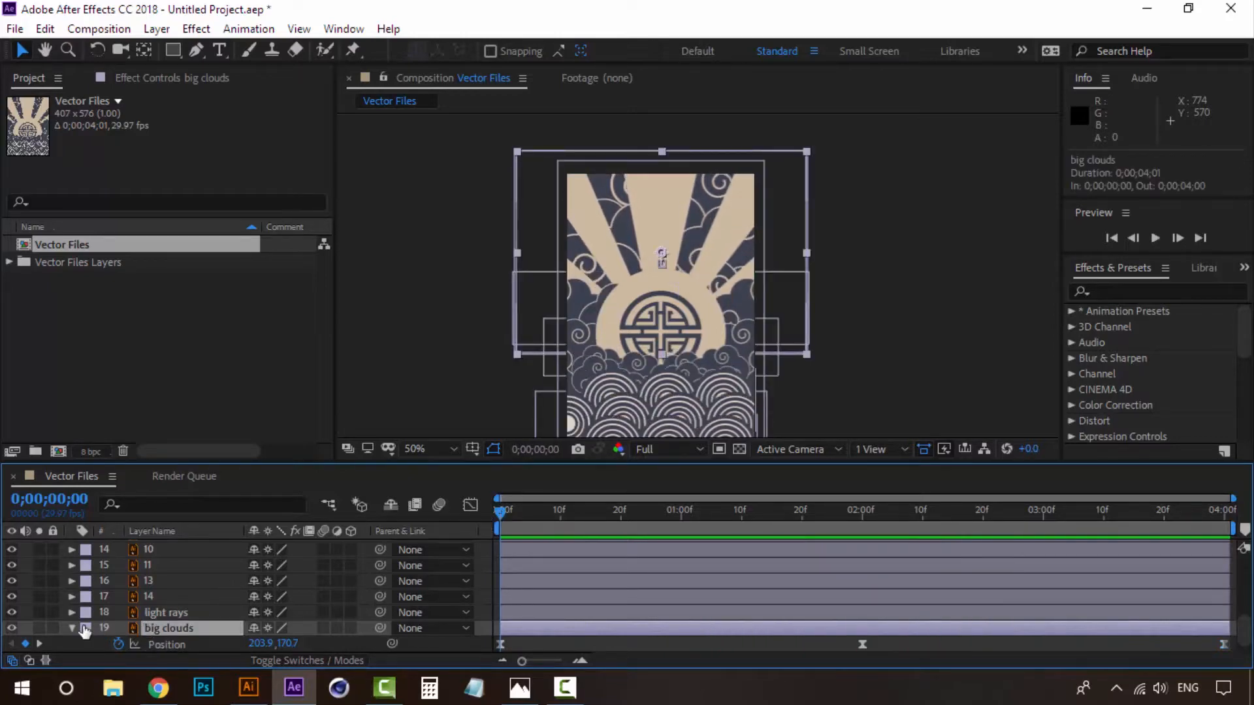
pyautogui.click(72, 628)
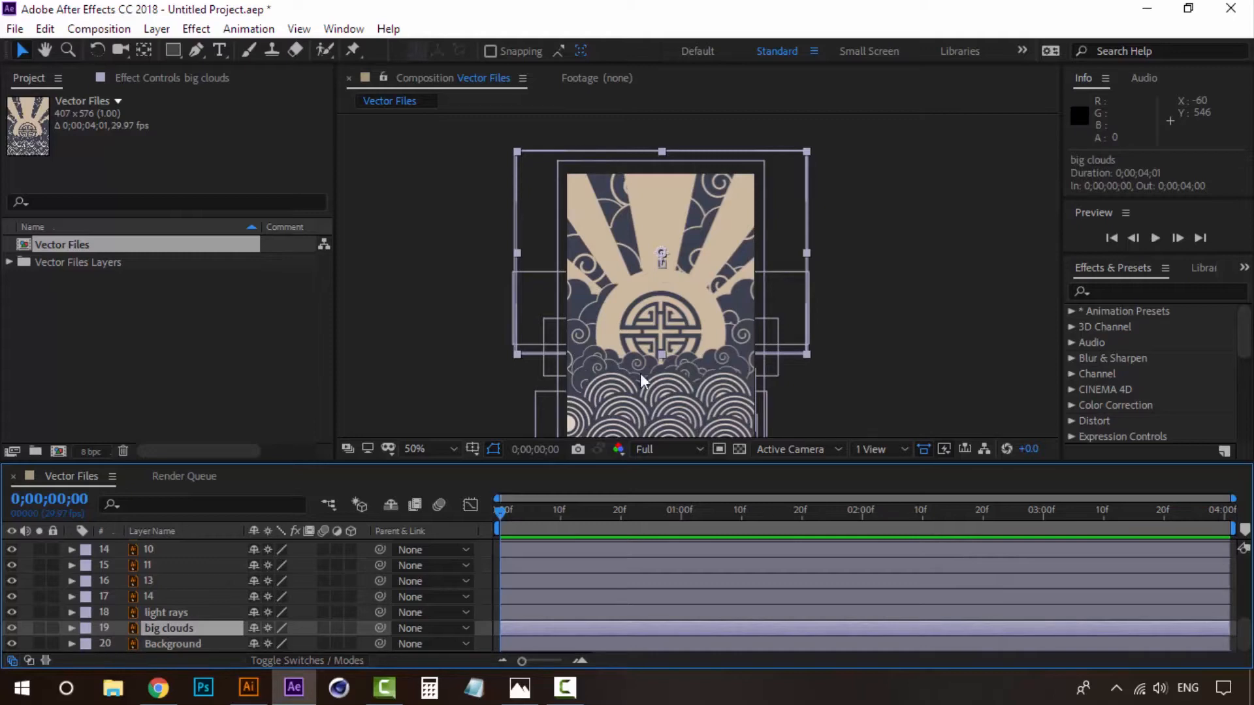
# Check the reference animation Prueba.gif in the Photos app and return to After Effects.
pyautogui.scroll(1, 731, 349)
pyautogui.moveTo(681, 327); pyautogui.dragTo(667, 199)
pyautogui.scroll(-2, 621, 259)
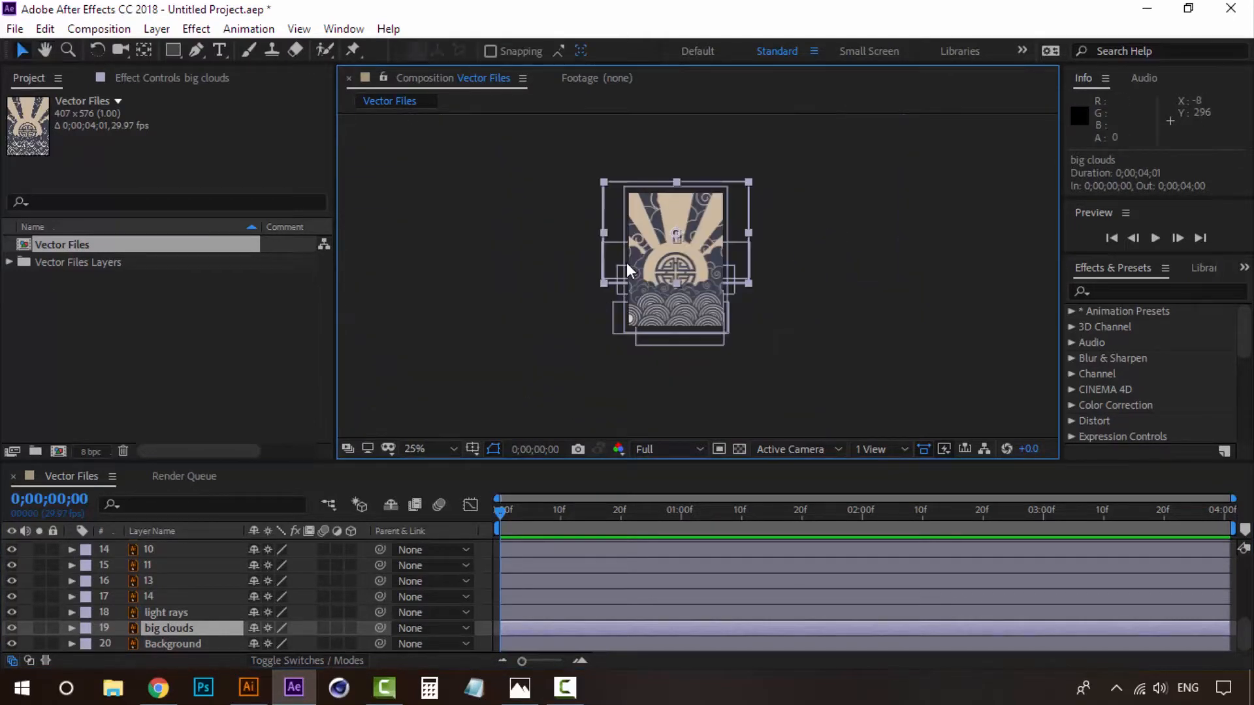
pyautogui.scroll(1, 626, 263)
pyautogui.click(520, 685)
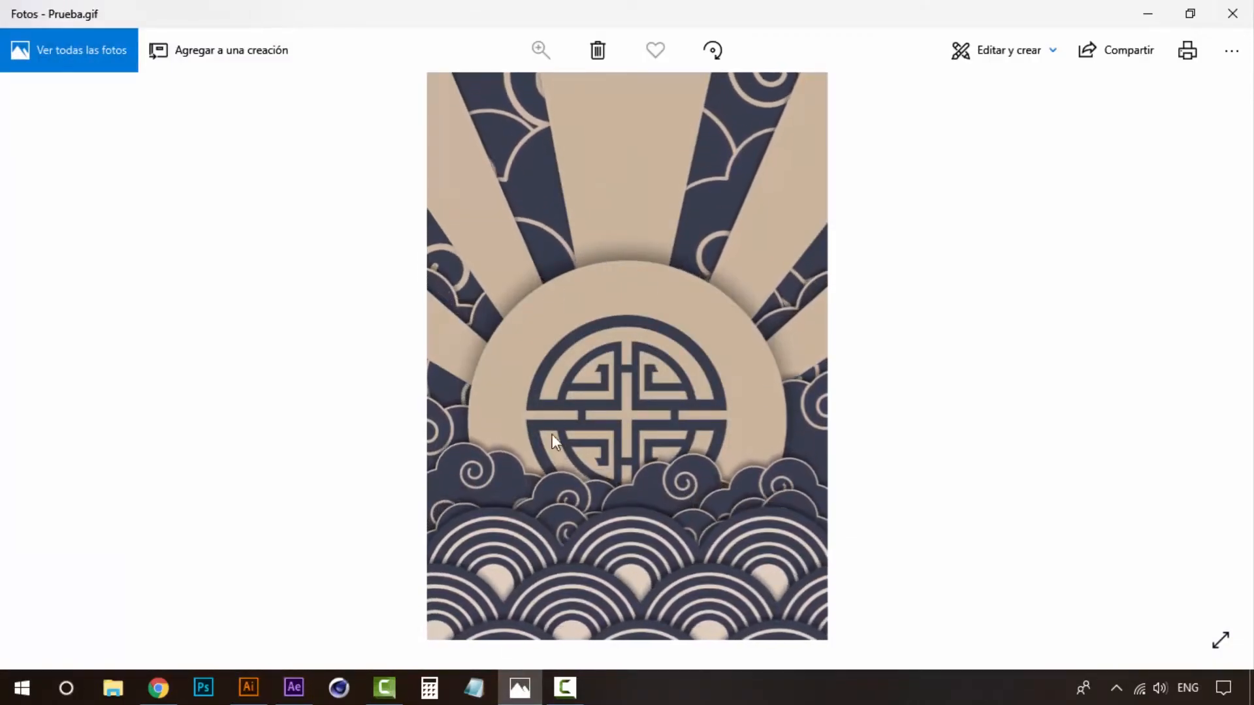
pyautogui.click(531, 691)
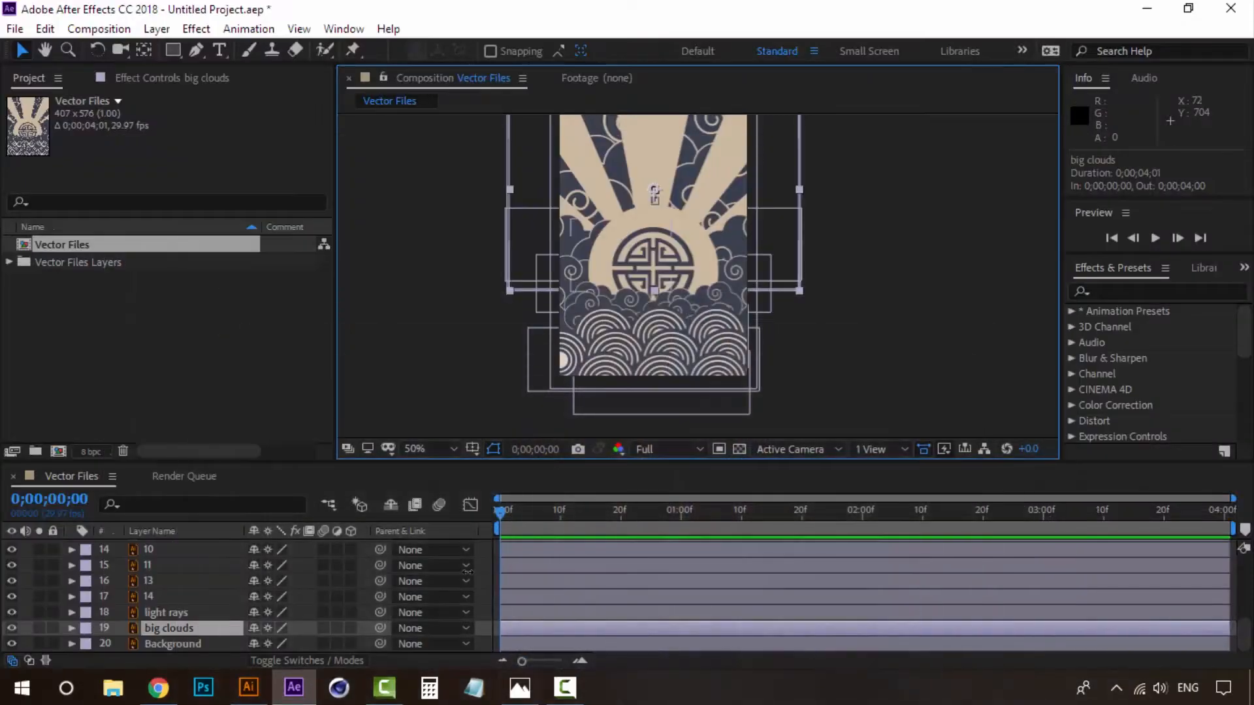
# Find the Drop Shadow effect and apply it to the Front Circles layer.
pyautogui.click(137, 390)
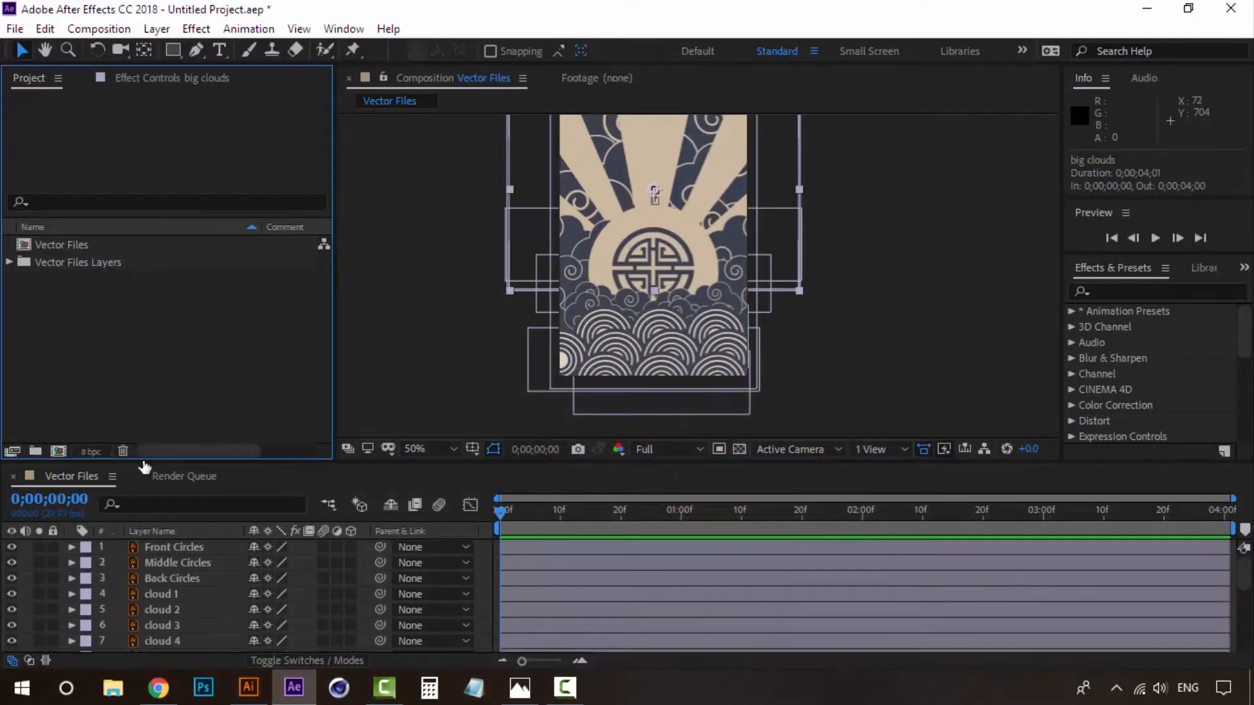
pyautogui.click(171, 548)
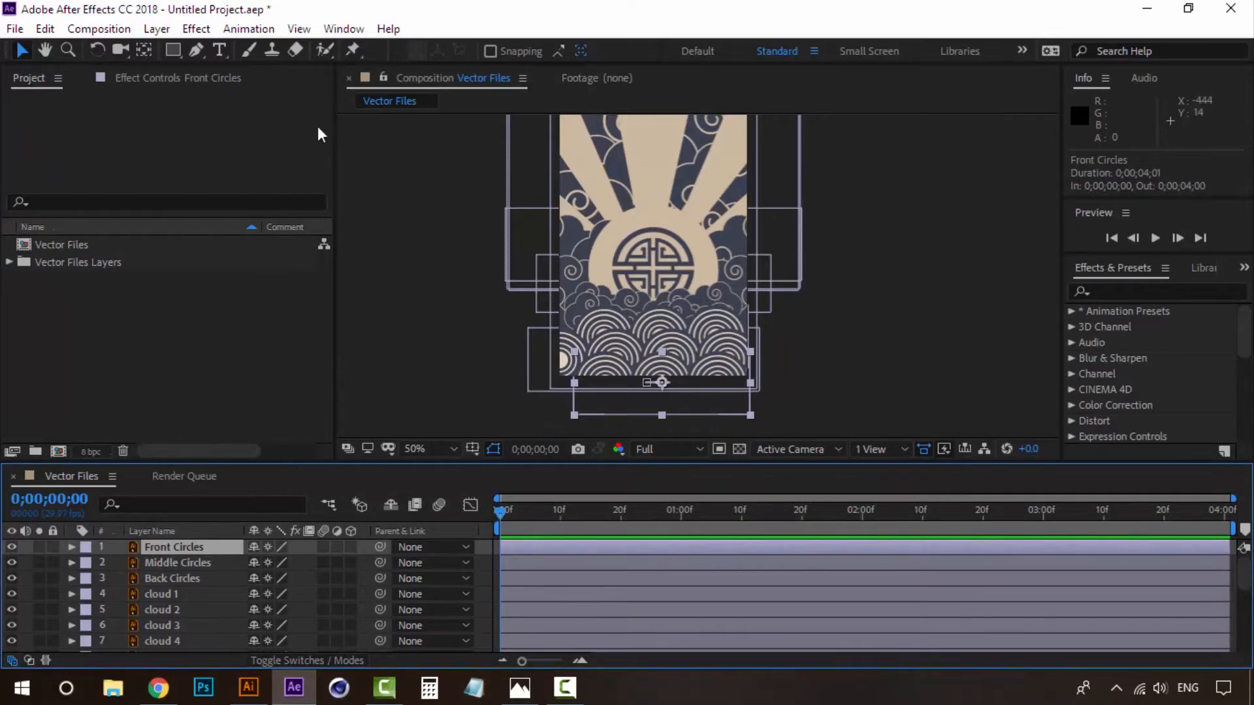
pyautogui.click(1128, 292)
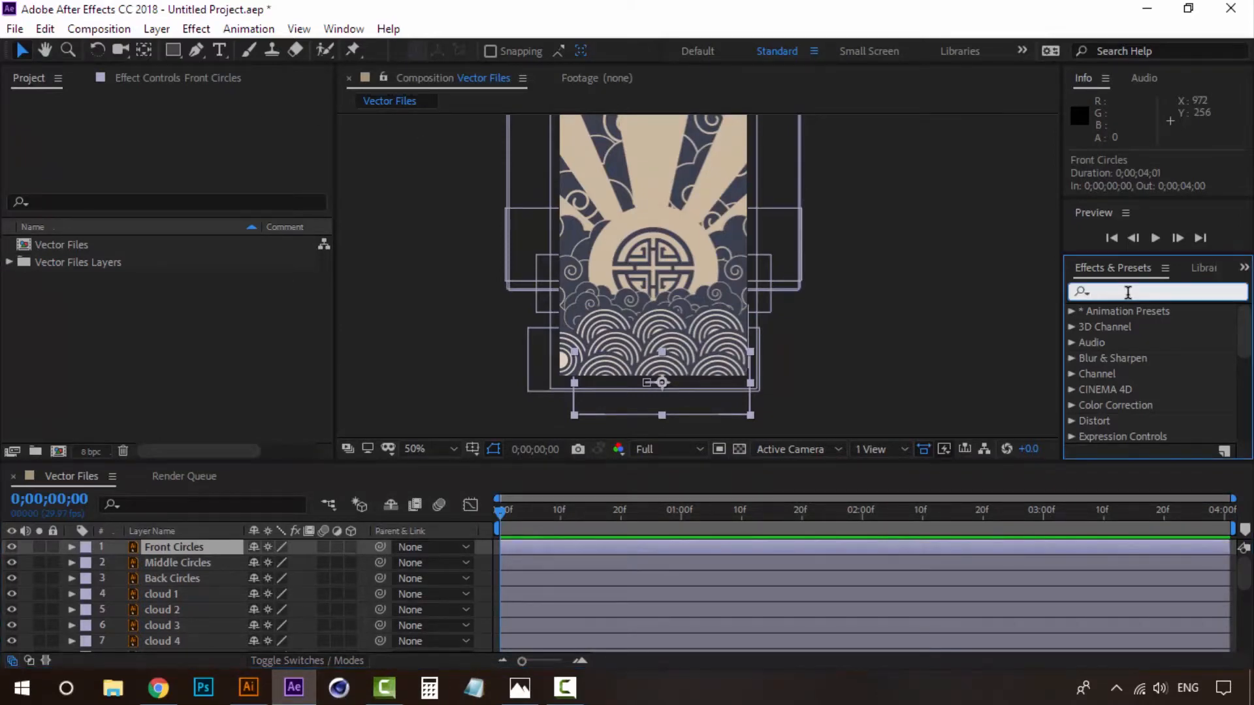
pyautogui.write('drop shad')
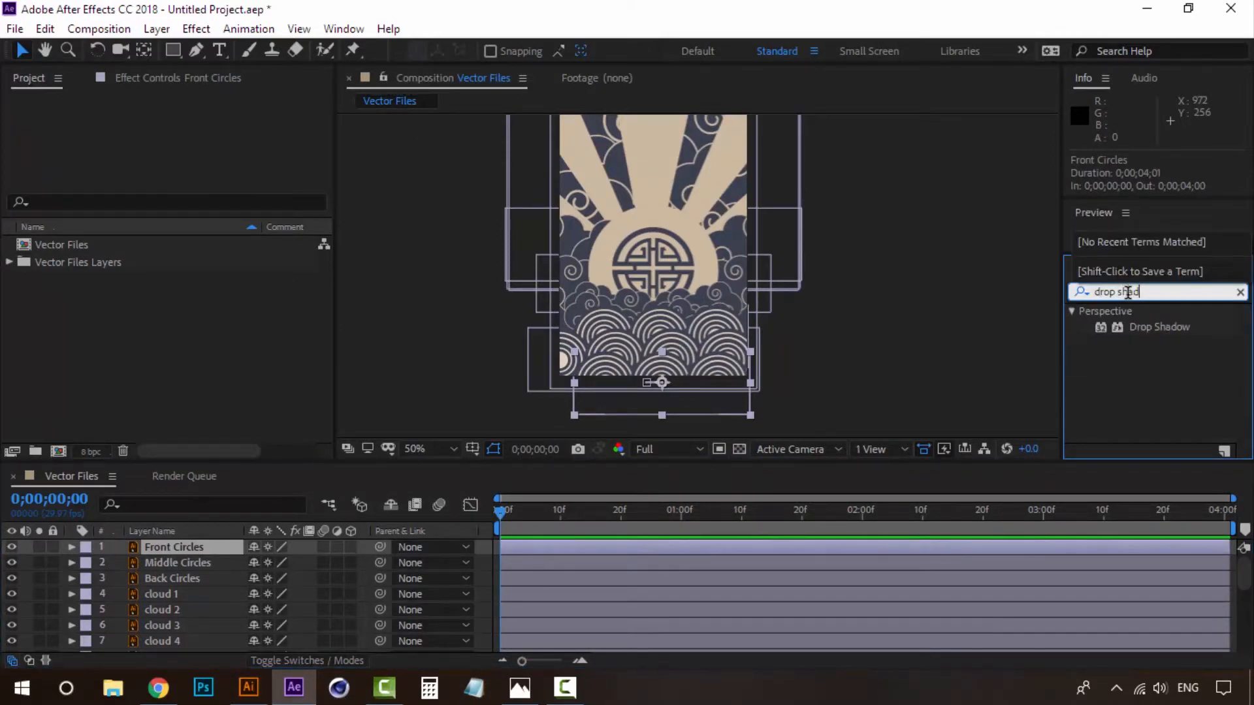
pyautogui.doubleClick(1174, 326)
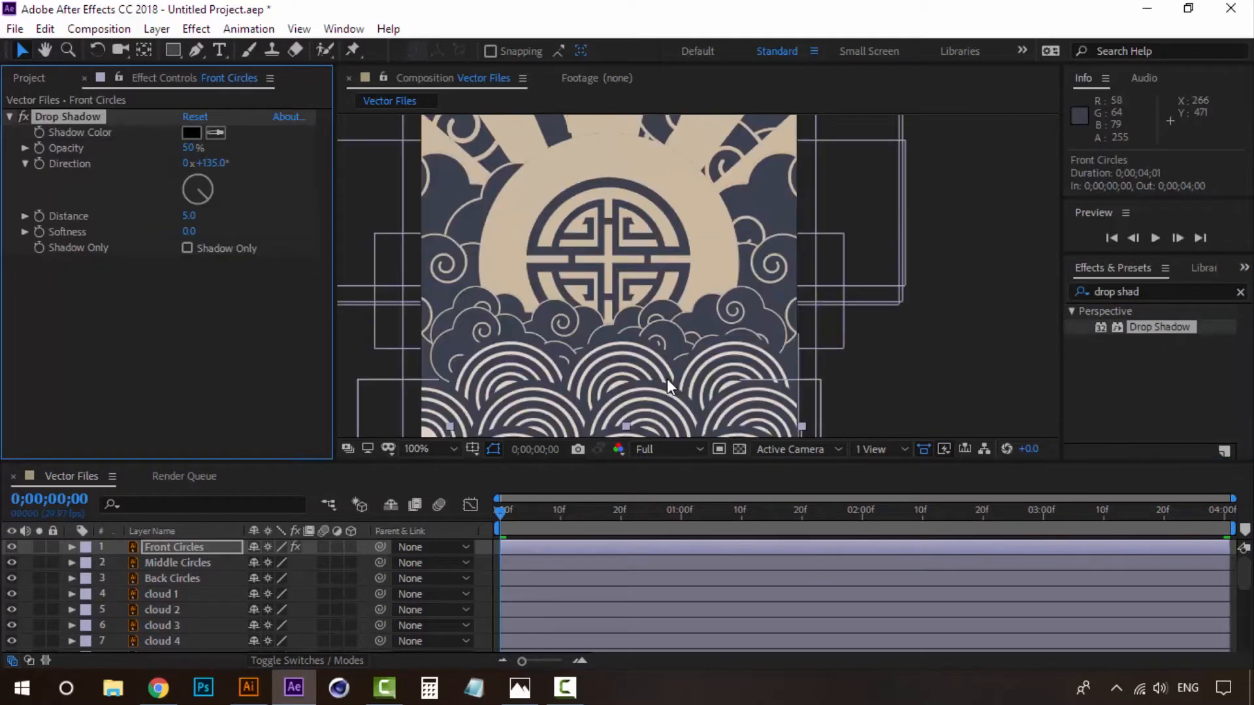
# Set the Front Circles drop shadow's Direction to 1° and its Softness to 50.
pyautogui.press('.')
pyautogui.moveTo(637, 367); pyautogui.dragTo(639, 287)
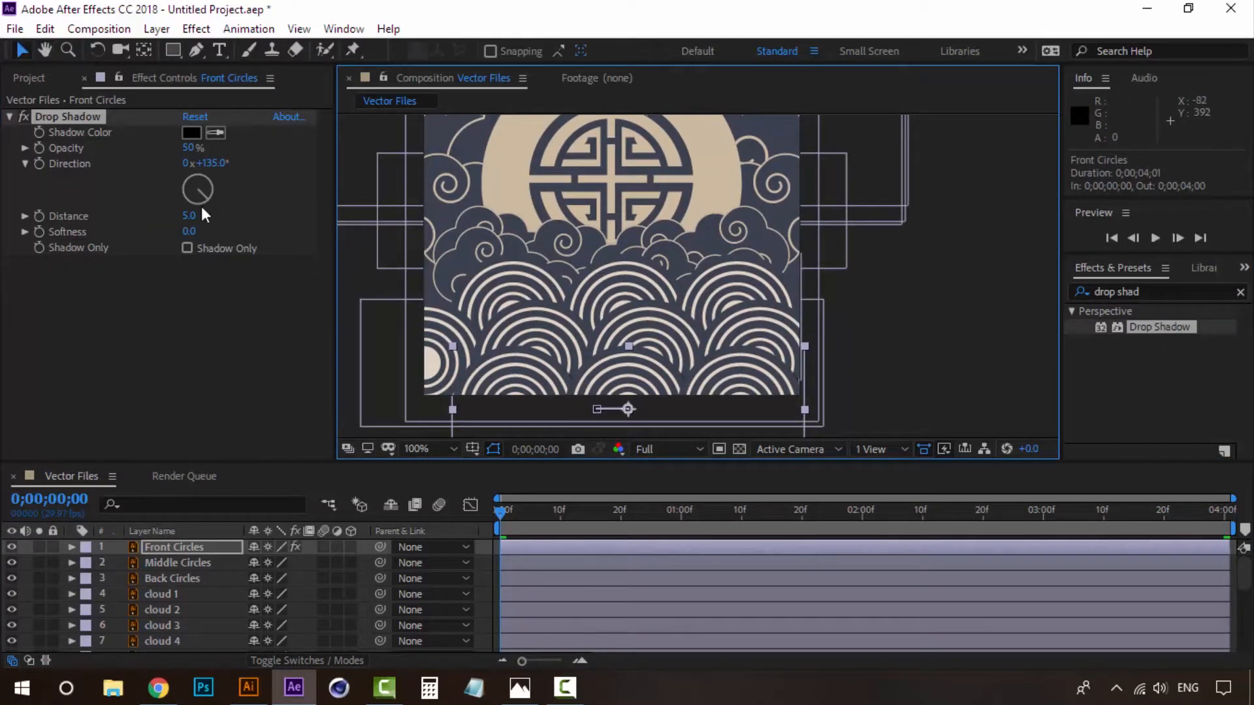
pyautogui.click(201, 184)
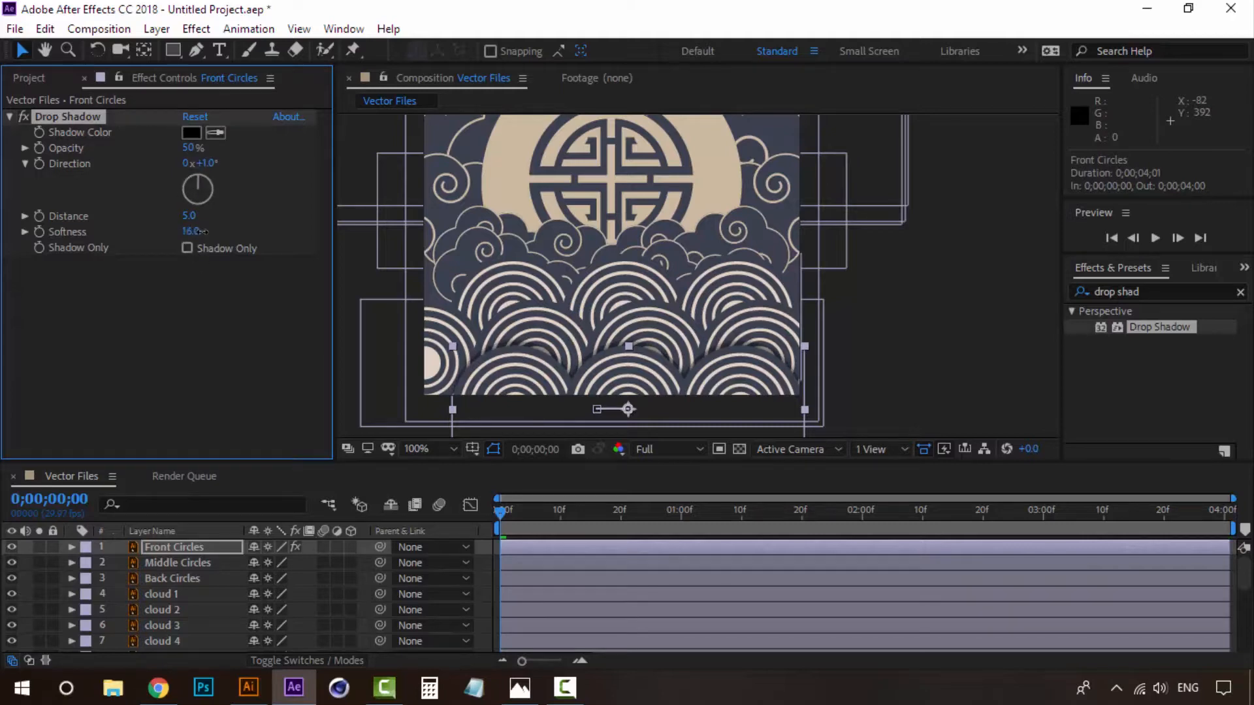
pyautogui.moveTo(203, 232); pyautogui.dragTo(230, 231)
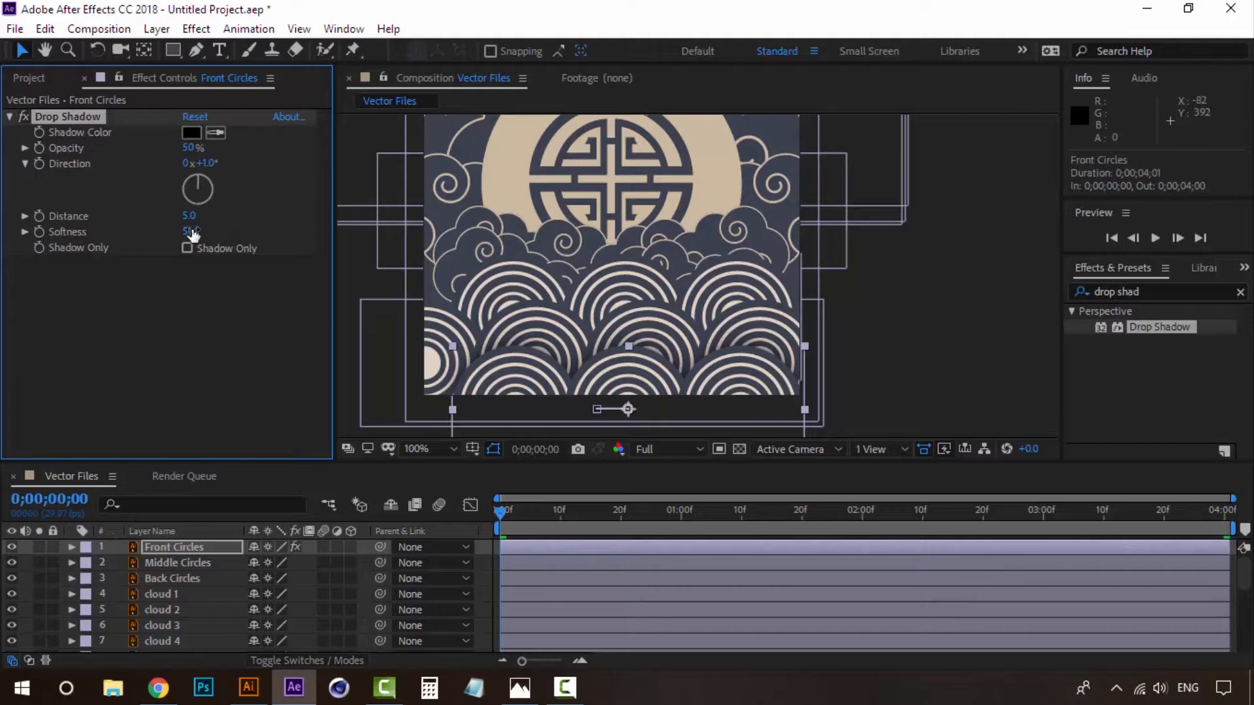
pyautogui.click(192, 232)
pyautogui.write('50')
pyautogui.press('Return')
# Compare the artwork with the Drop Shadow off and on, and set the shadow's Distance to 4.
pyautogui.click(24, 118)
pyautogui.click(25, 118)
pyautogui.click(24, 118)
pyautogui.click(25, 117)
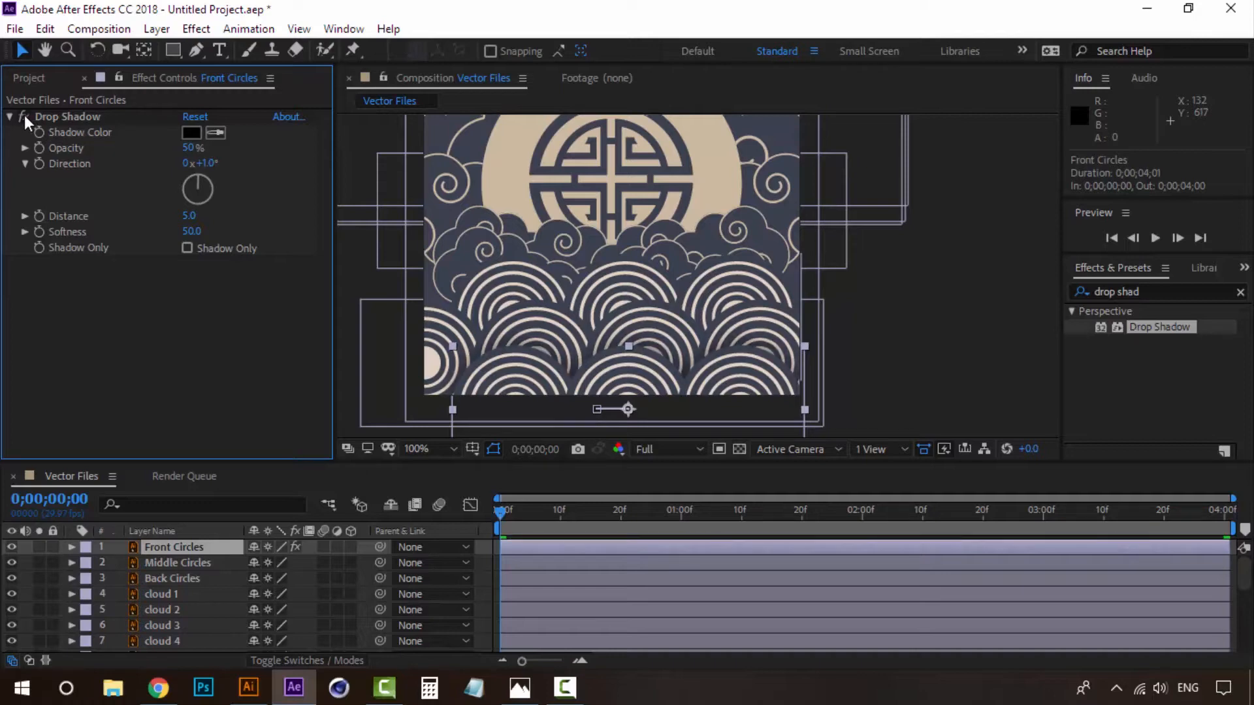
pyautogui.click(188, 217)
pyautogui.press('Return')
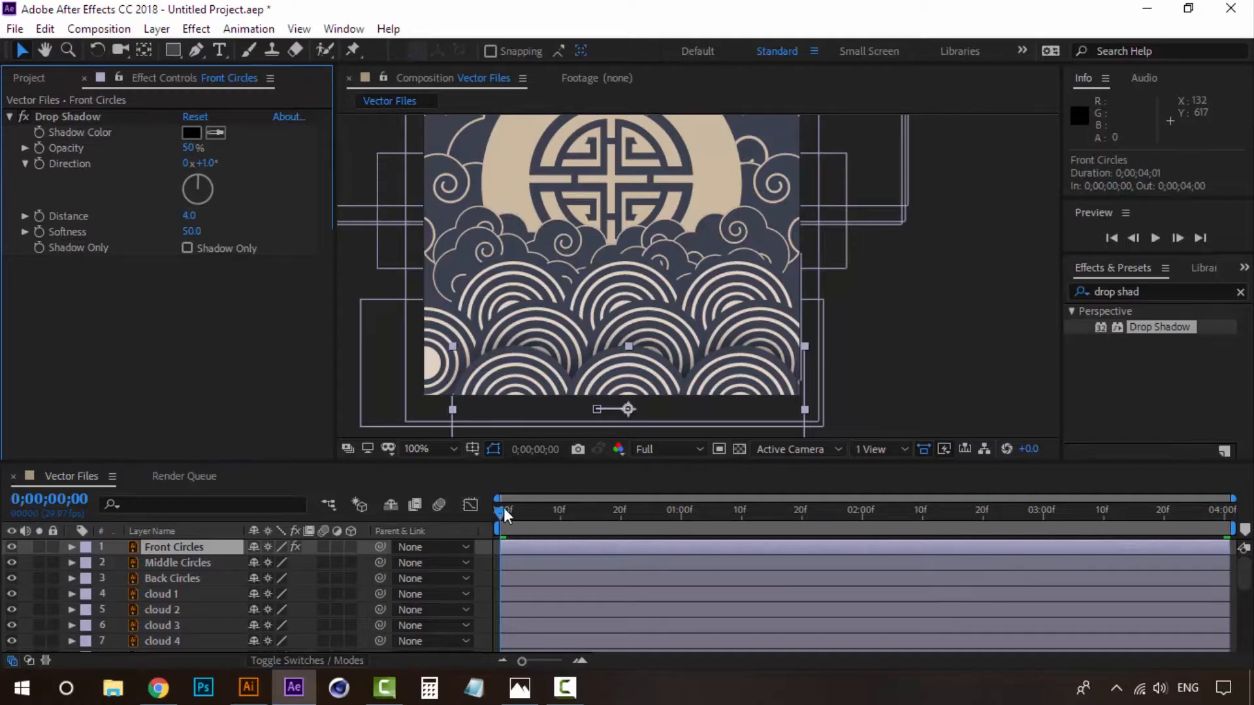
# Copy the Drop Shadow effect from the Front Circles layer.
pyautogui.click(81, 117)
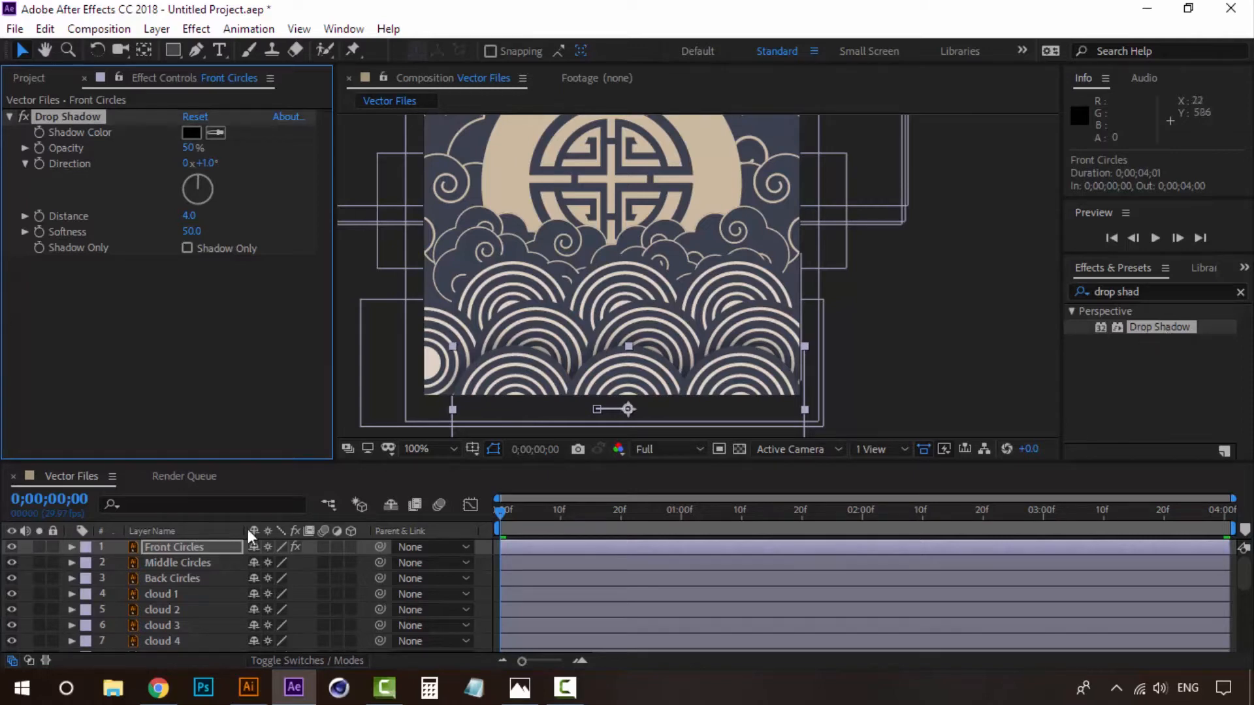
pyautogui.click(175, 566)
pyautogui.click(174, 549)
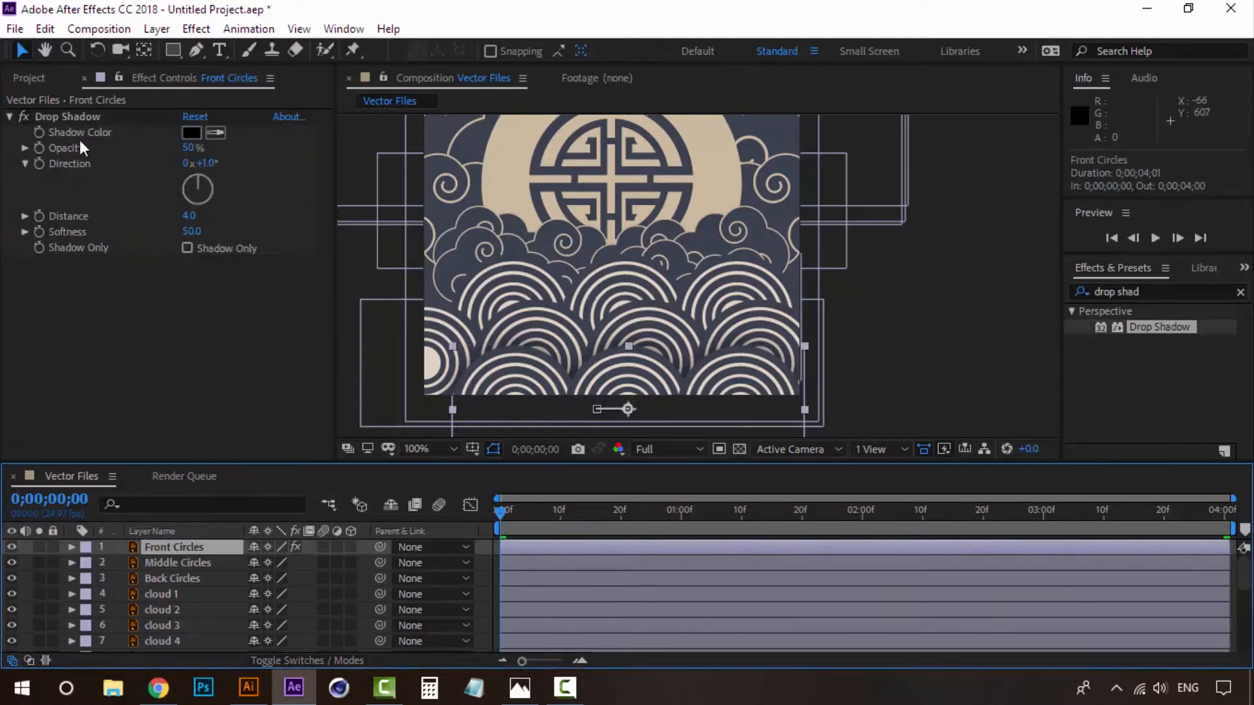
pyautogui.click(81, 116)
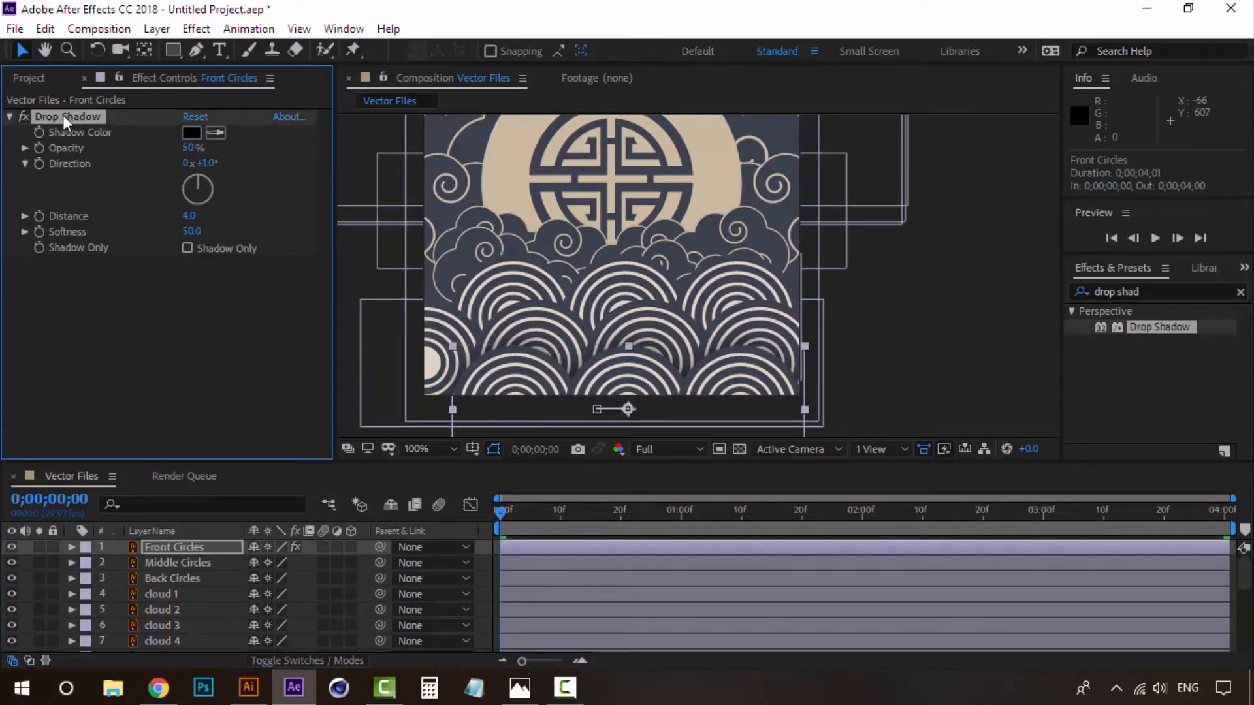
pyautogui.click(9, 117)
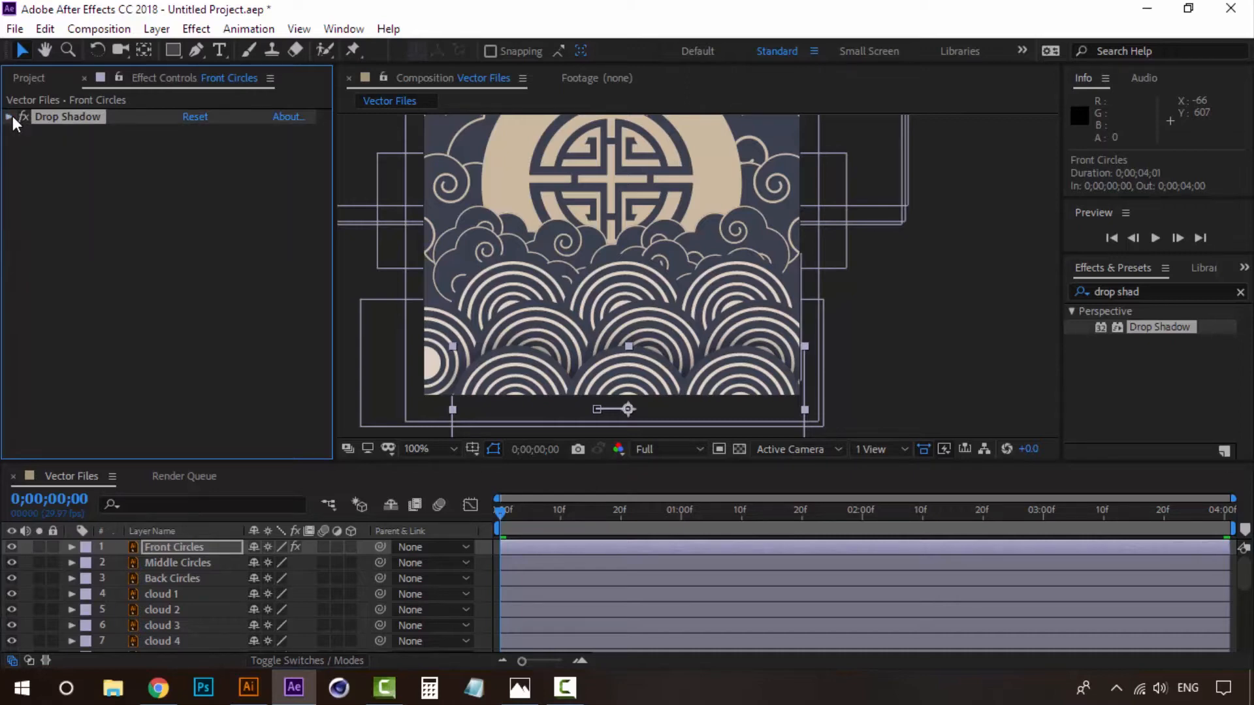
# Paste the copied Drop Shadow onto all layers from Middle Circles down to Background.
pyautogui.click(171, 564)
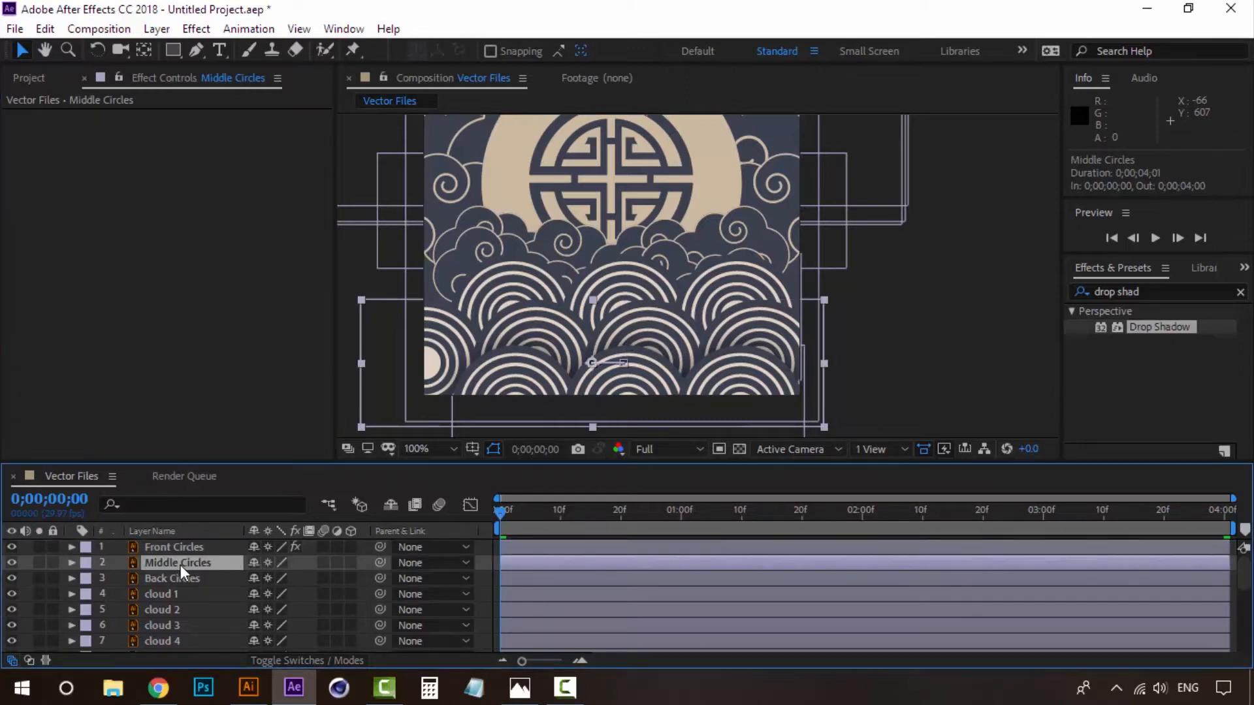
pyautogui.scroll(-5, 183, 587)
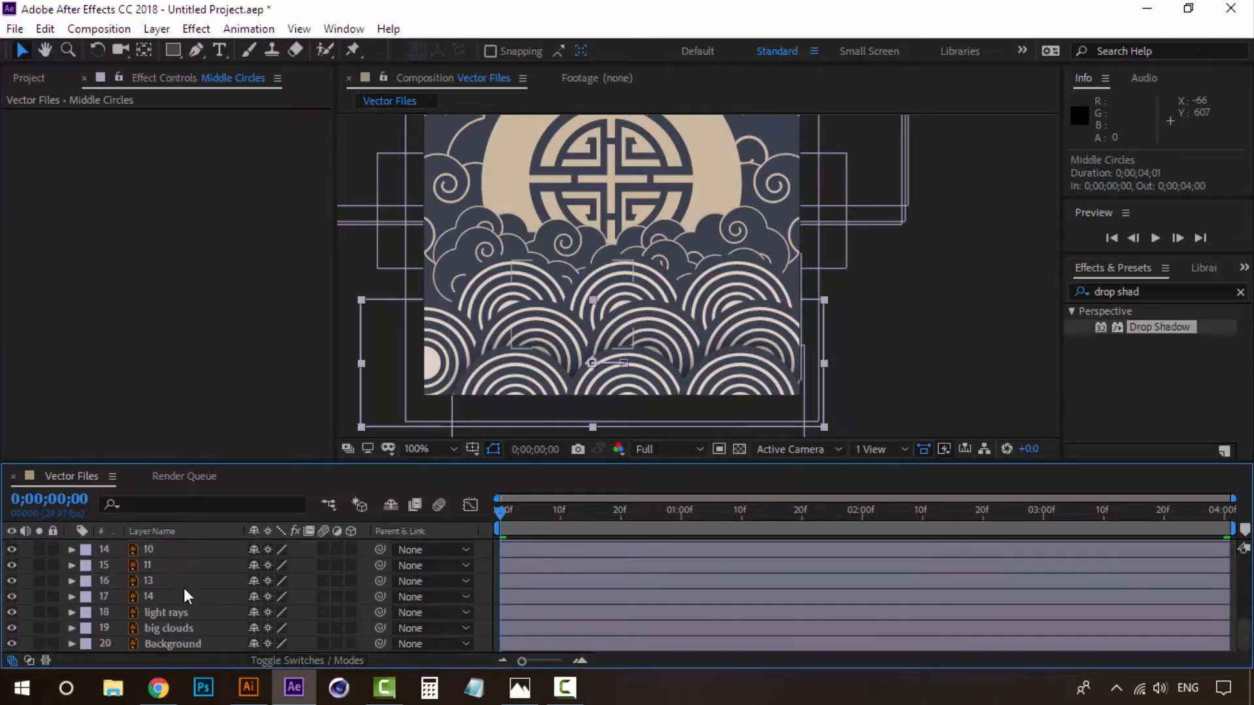
pyautogui.keyDown('shift'); pyautogui.click(175, 646); pyautogui.keyUp('shift')
pyautogui.scroll(5, 168, 610)
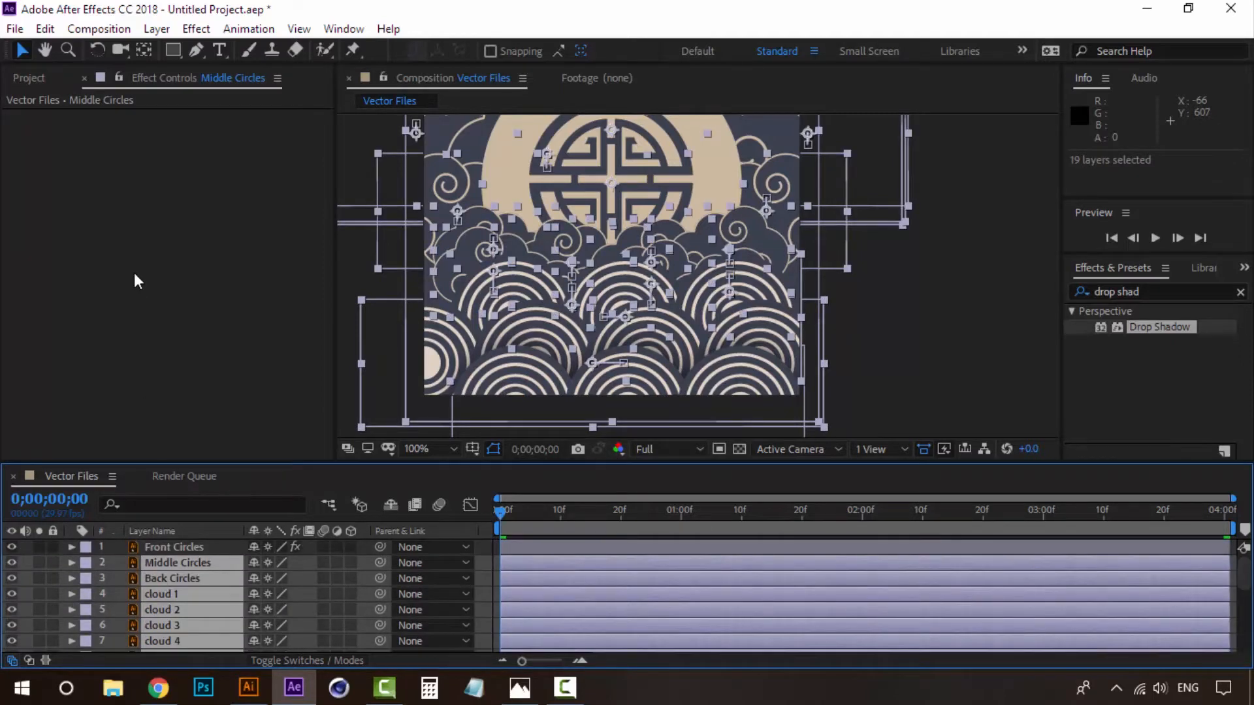
pyautogui.hotkey('ctrl', 'v')
pyautogui.click(132, 316)
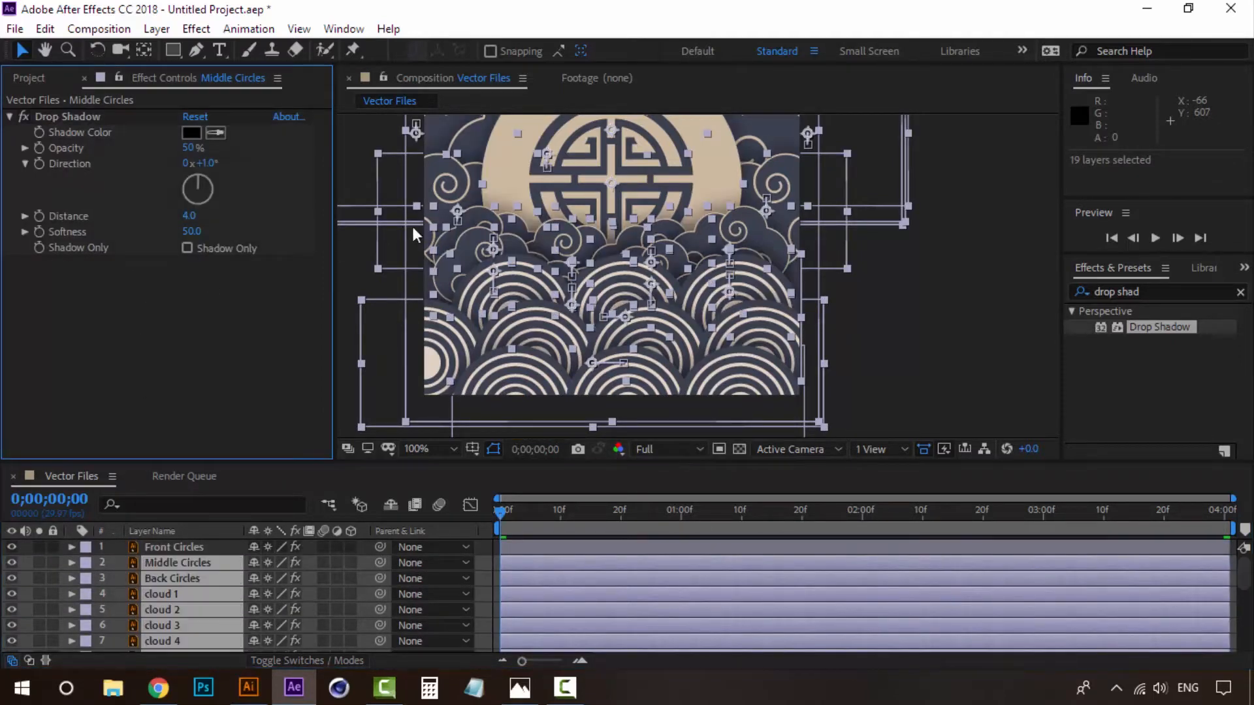
pyautogui.click(947, 364)
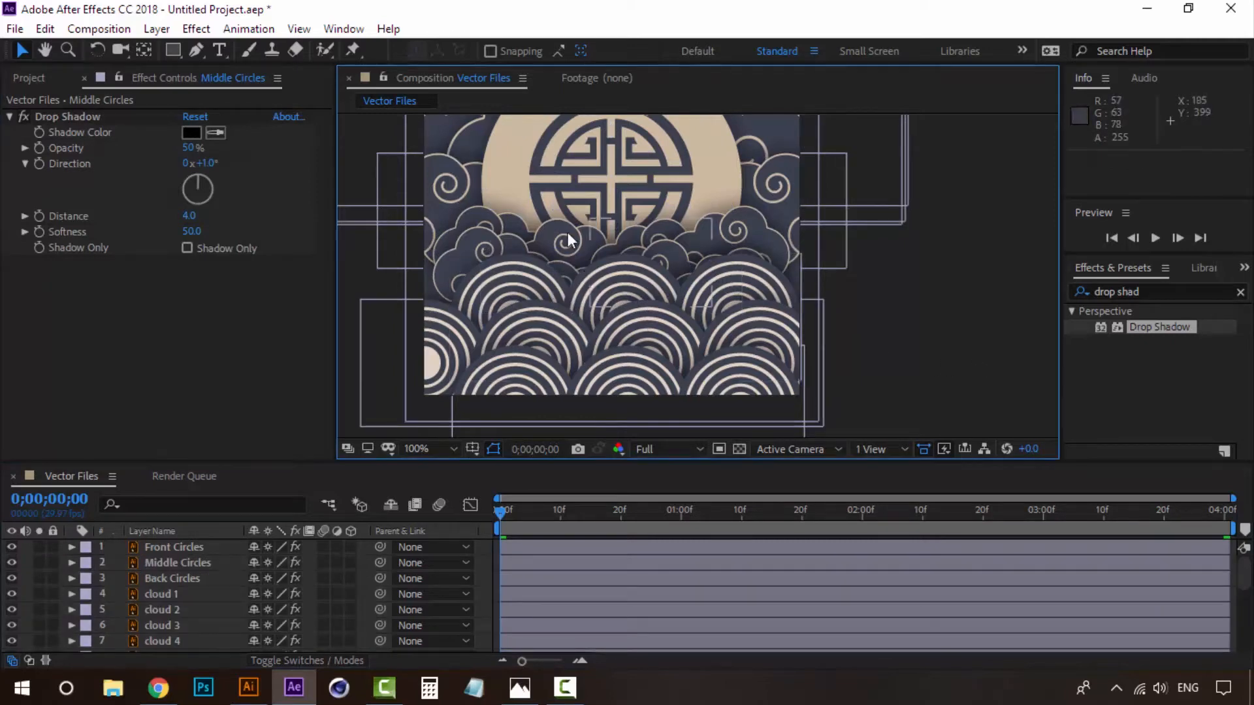
# Play the composition from the first frame to check the shadows and movement across the whole artwork.
pyautogui.moveTo(626, 196); pyautogui.dragTo(617, 335)
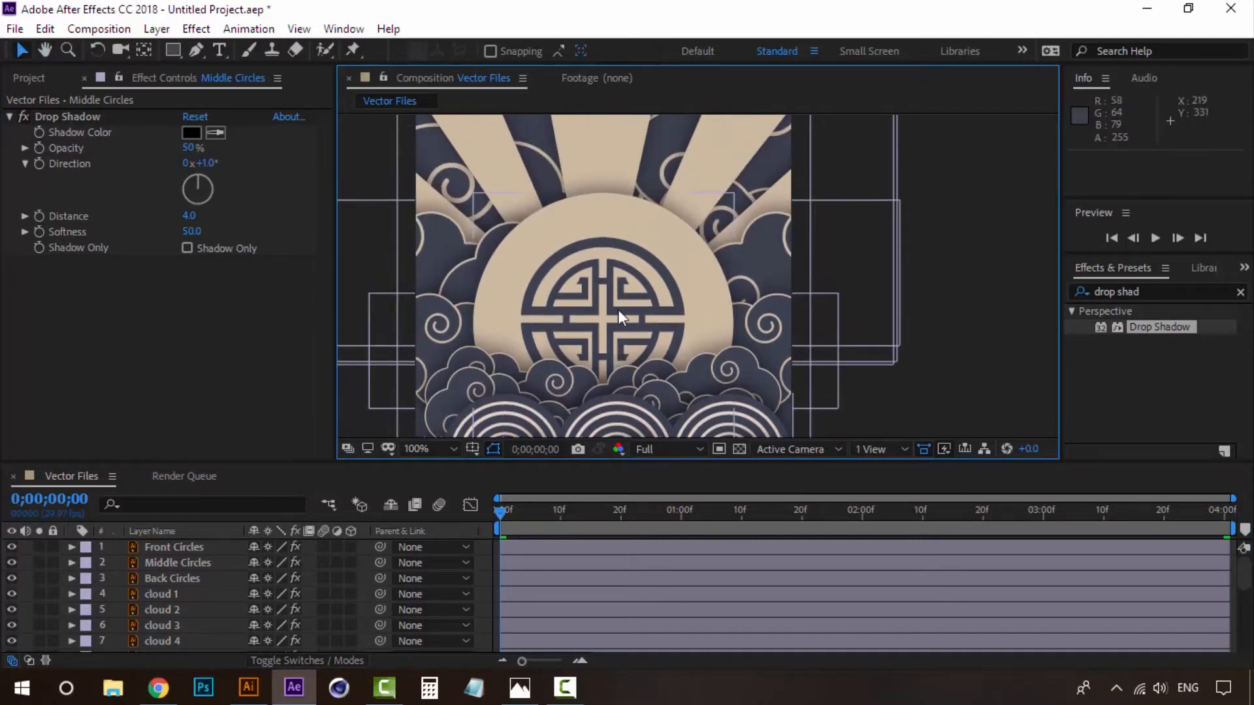
pyautogui.press(',')
pyautogui.click(502, 522)
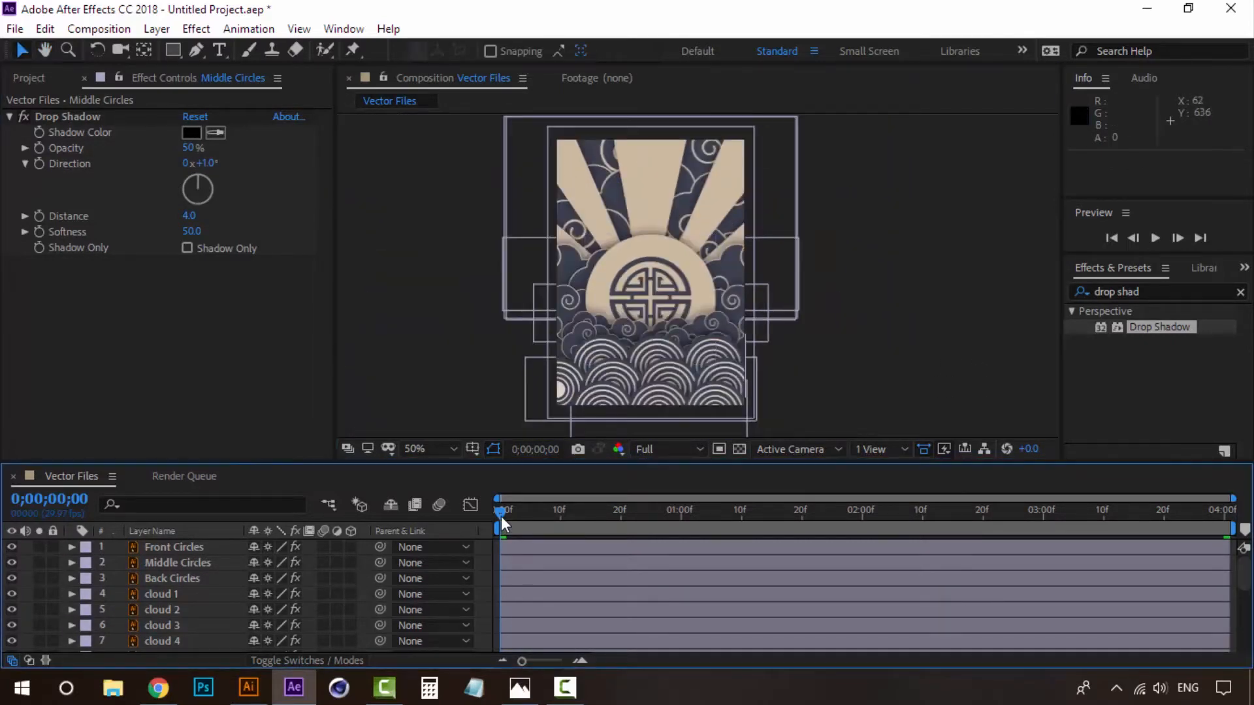
pyautogui.press('space')
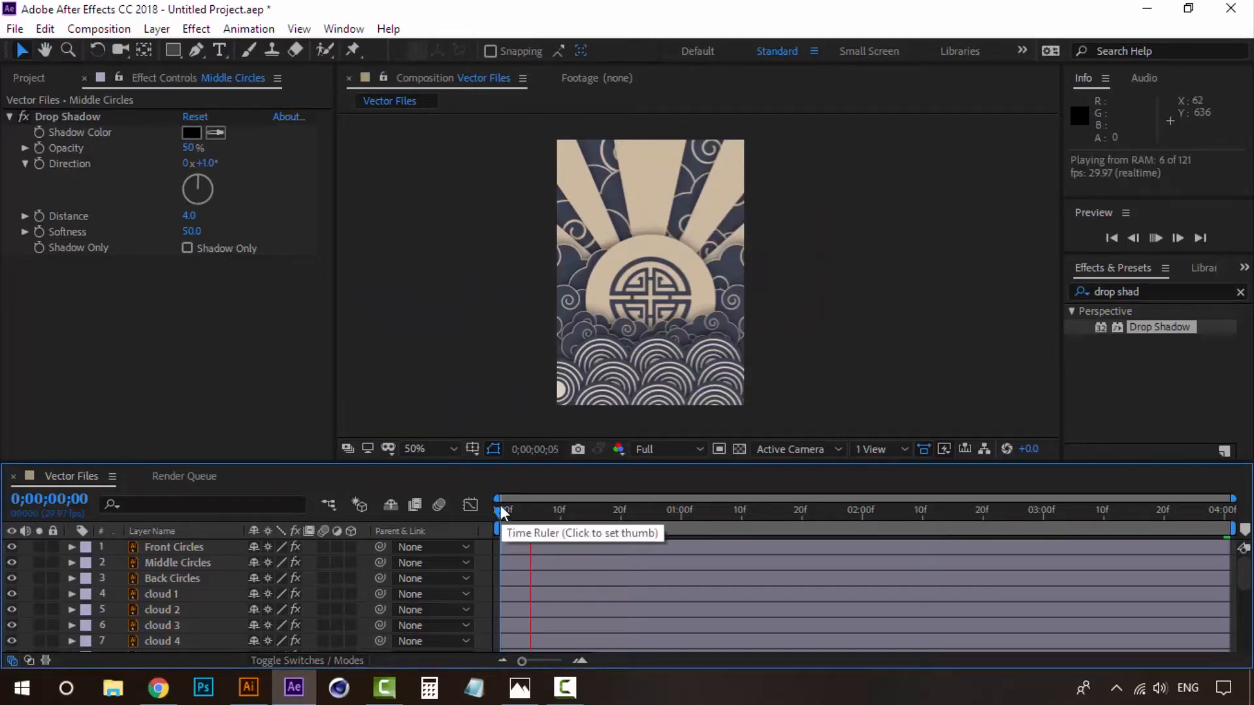
pyautogui.moveTo(501, 522)
pyautogui.mouseDown()
pyautogui.moveTo(578, 511)
pyautogui.moveTo(486, 508)
pyautogui.mouseUp()
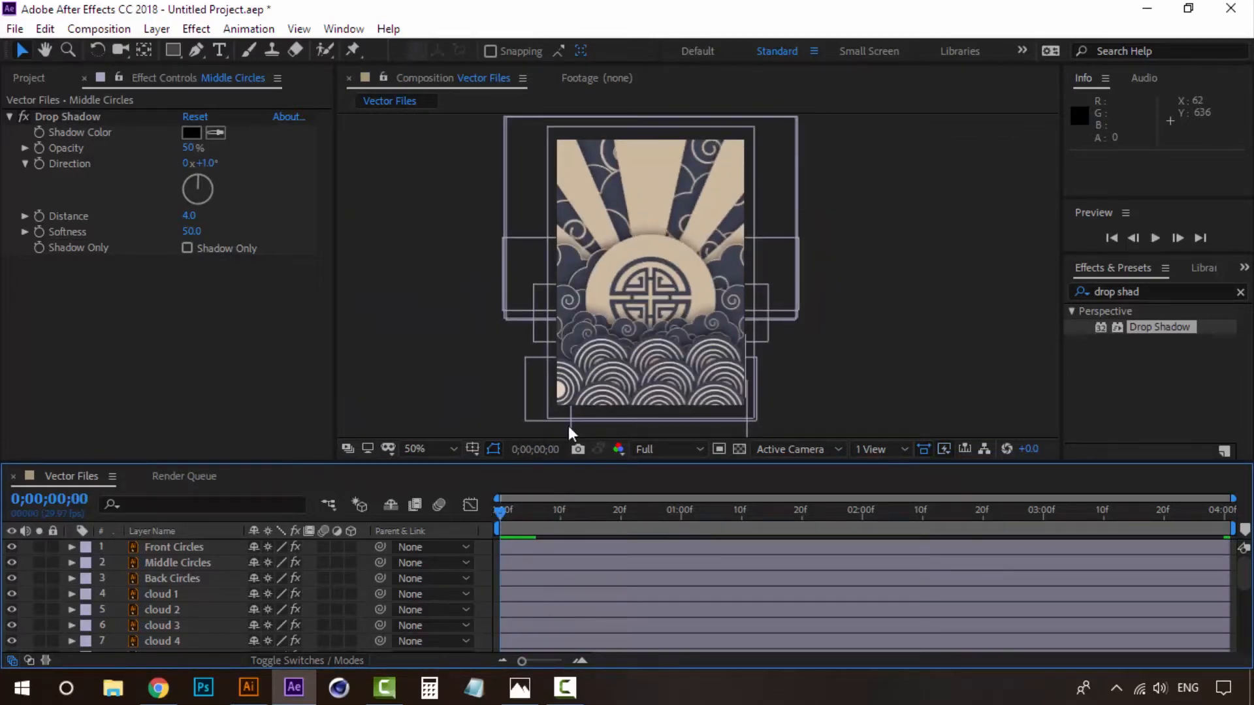
pyautogui.scroll(2, 633, 288)
pyautogui.scroll(-2, 633, 278)
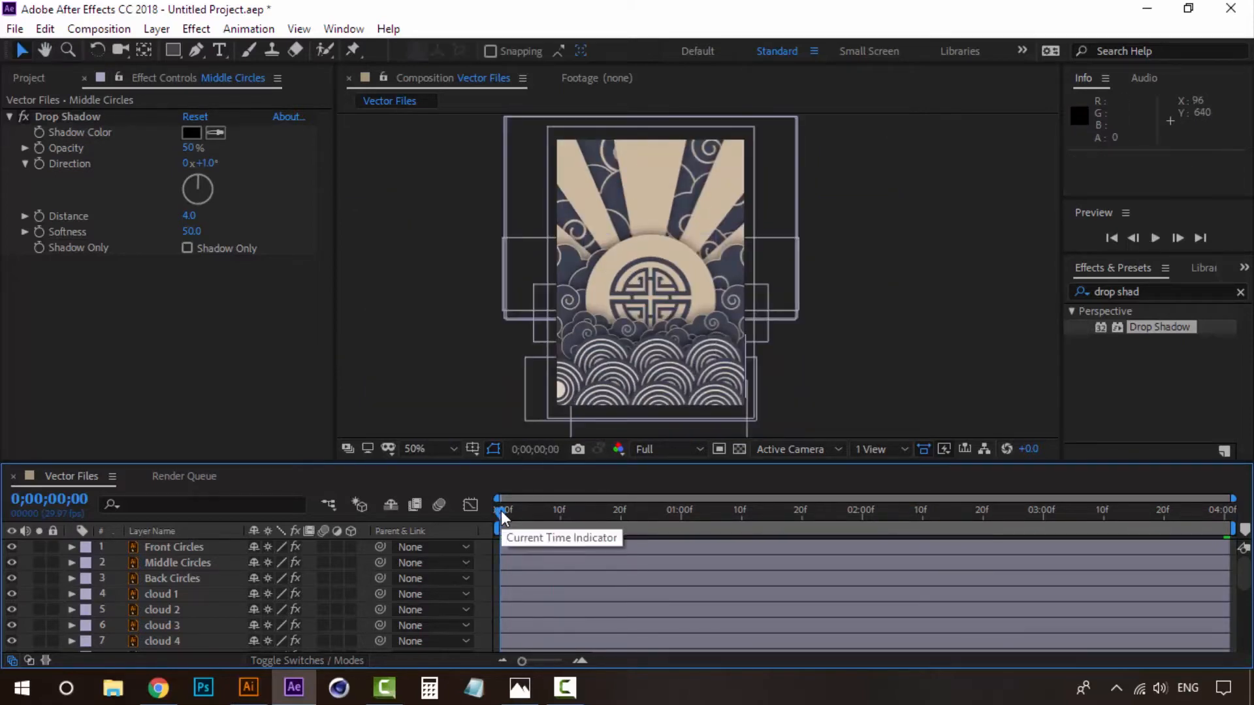
pyautogui.press('space')
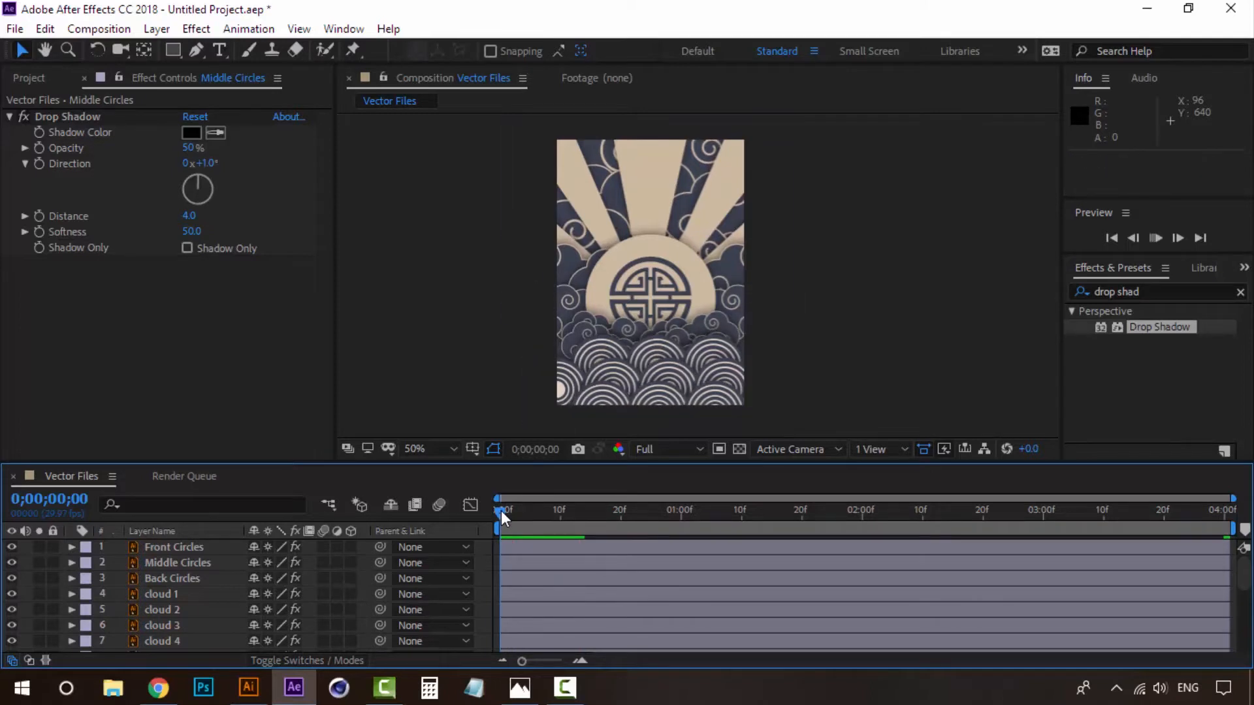
pyautogui.press('space')
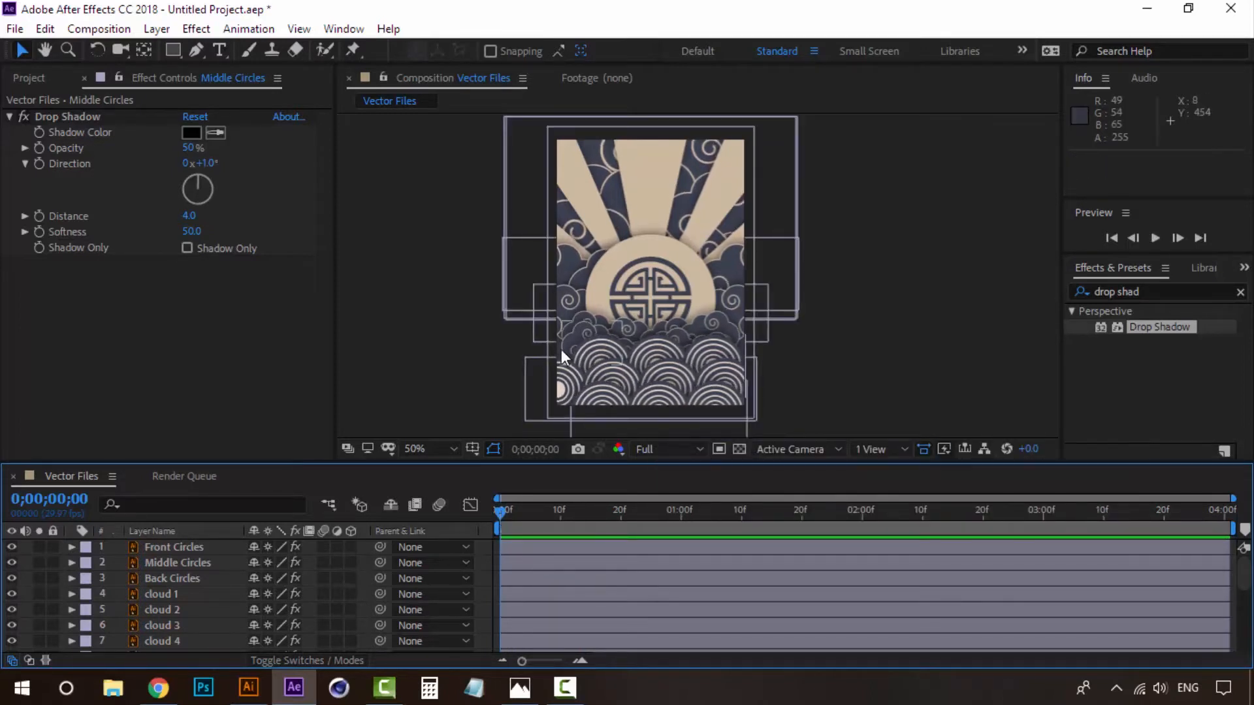
pyautogui.press('space')
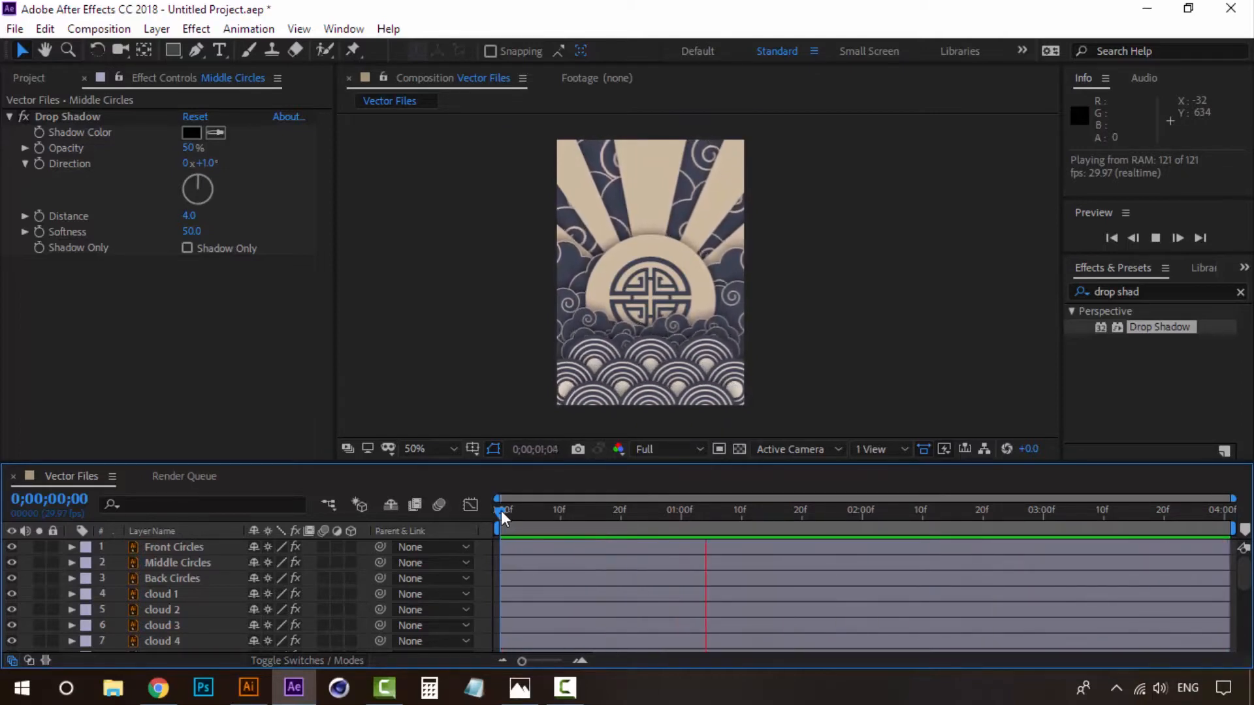
pyautogui.press('space')
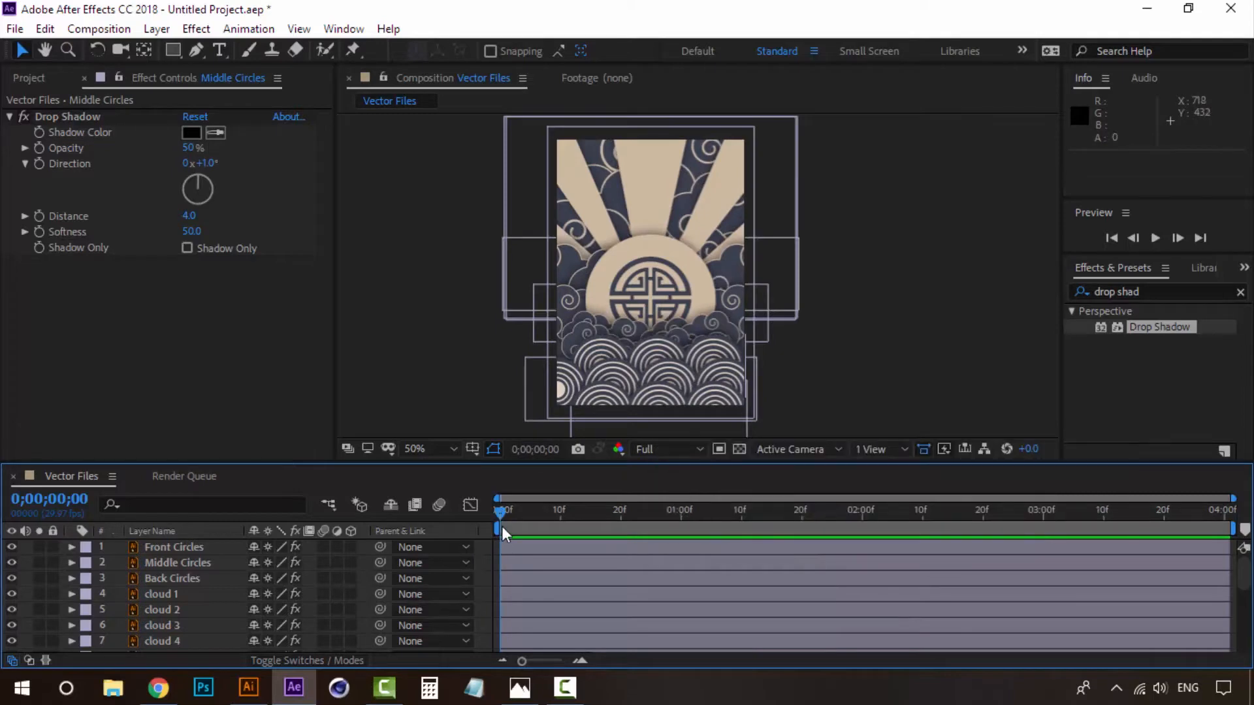
# Compare the start and end frames of the timeline and replay the animation to check its loop.
pyautogui.moveTo(544, 518); pyautogui.dragTo(1225, 543)
pyautogui.moveTo(1226, 516); pyautogui.dragTo(479, 526)
pyautogui.press('space')
pyautogui.moveTo(500, 513); pyautogui.dragTo(1224, 515)
pyautogui.moveTo(1224, 515); pyautogui.dragTo(483, 508)
pyautogui.press('space')
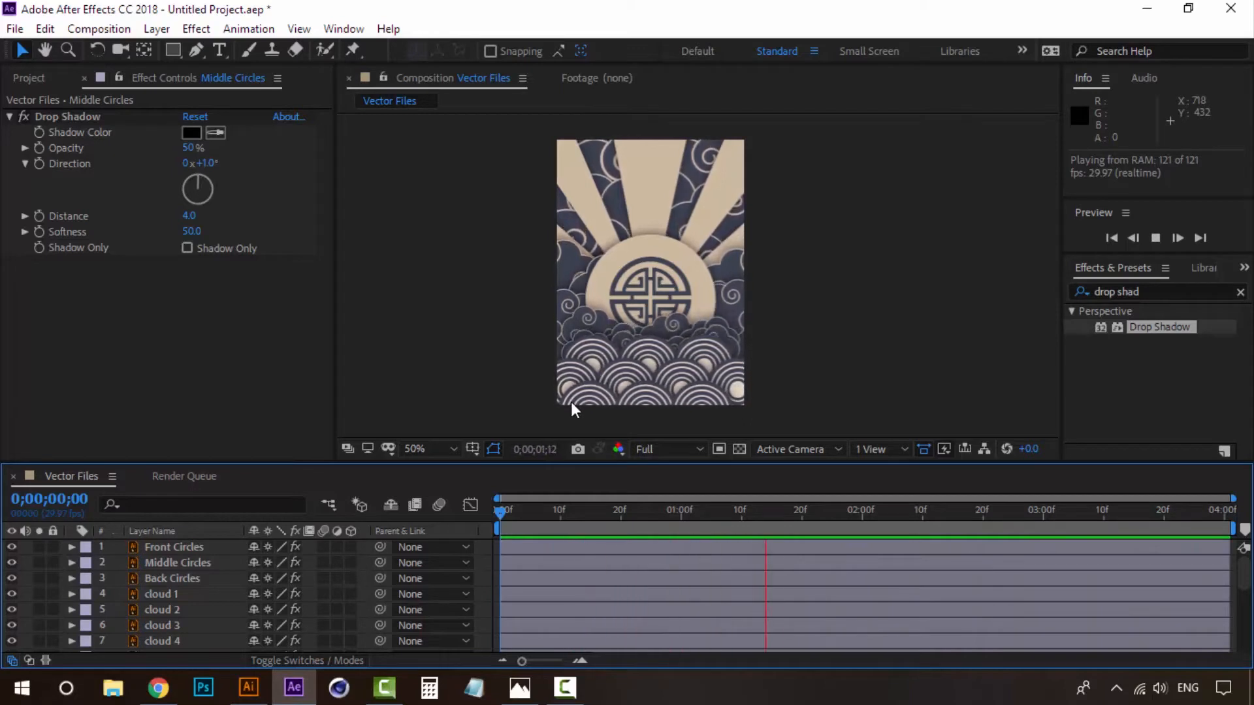
pyautogui.click(500, 511)
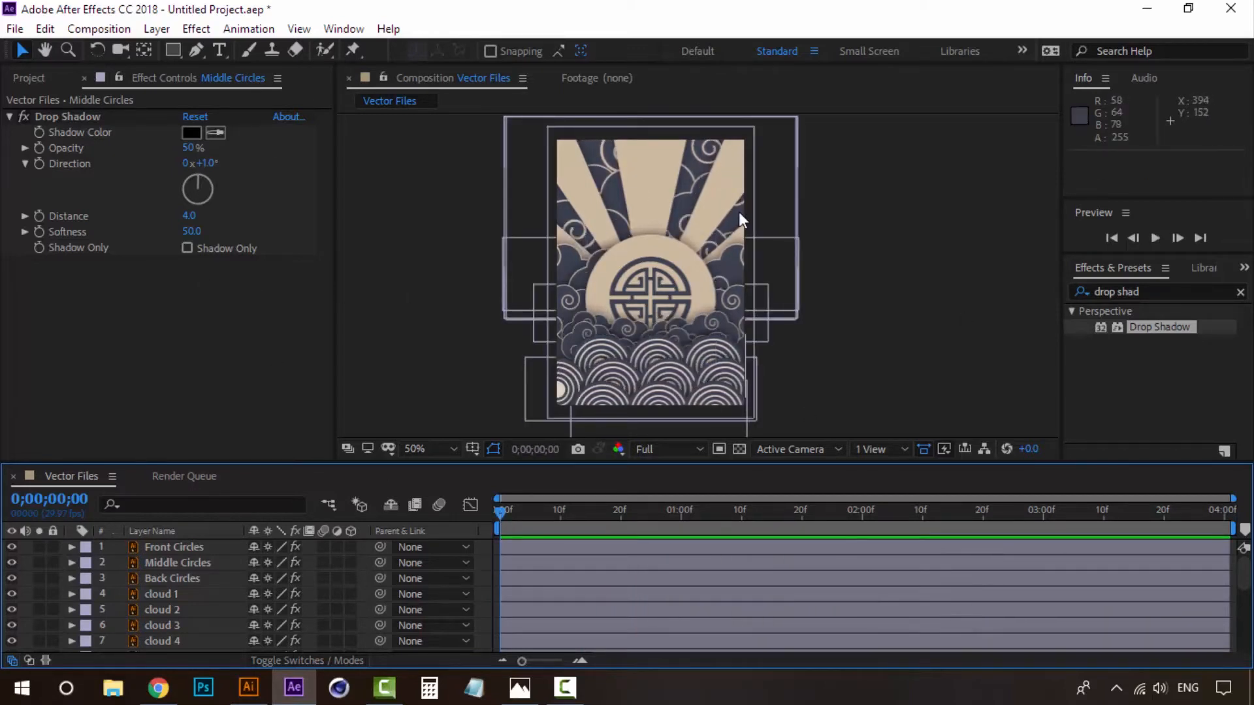
# Send the Vector Files composition to the Adobe Media Encoder queue and remove the old Prueba item from the queue.
pyautogui.click(98, 31)
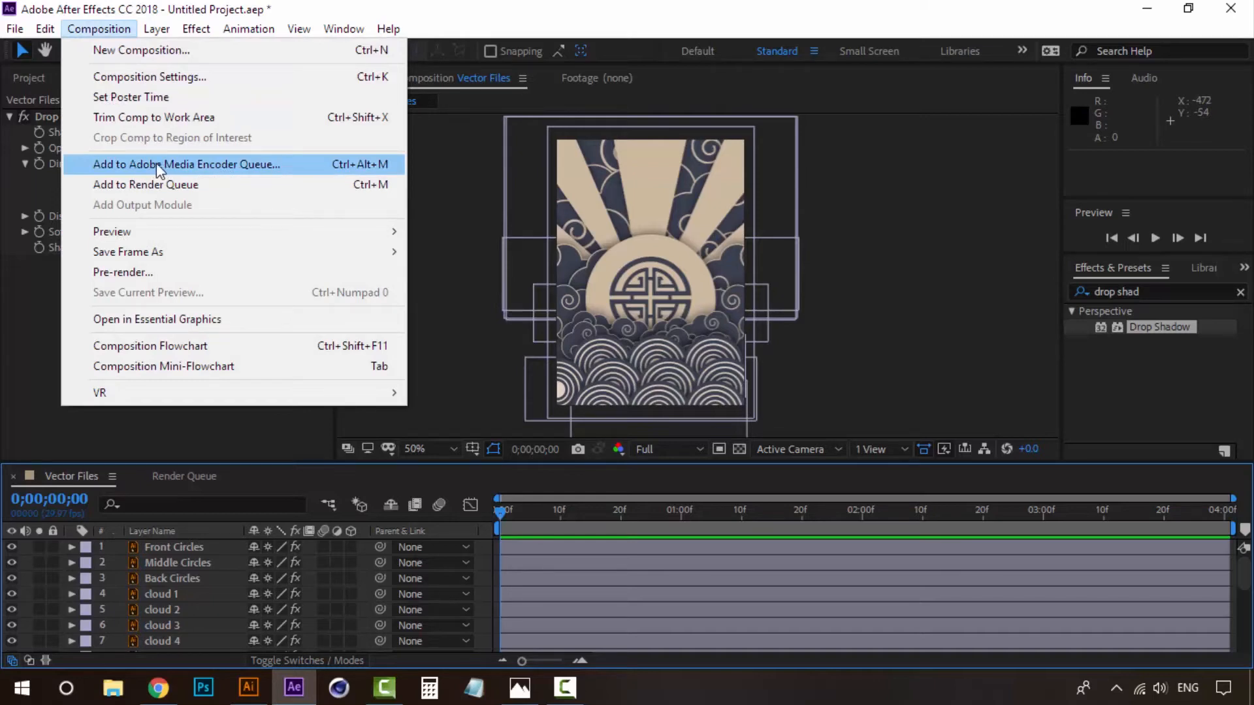
pyautogui.click(195, 166)
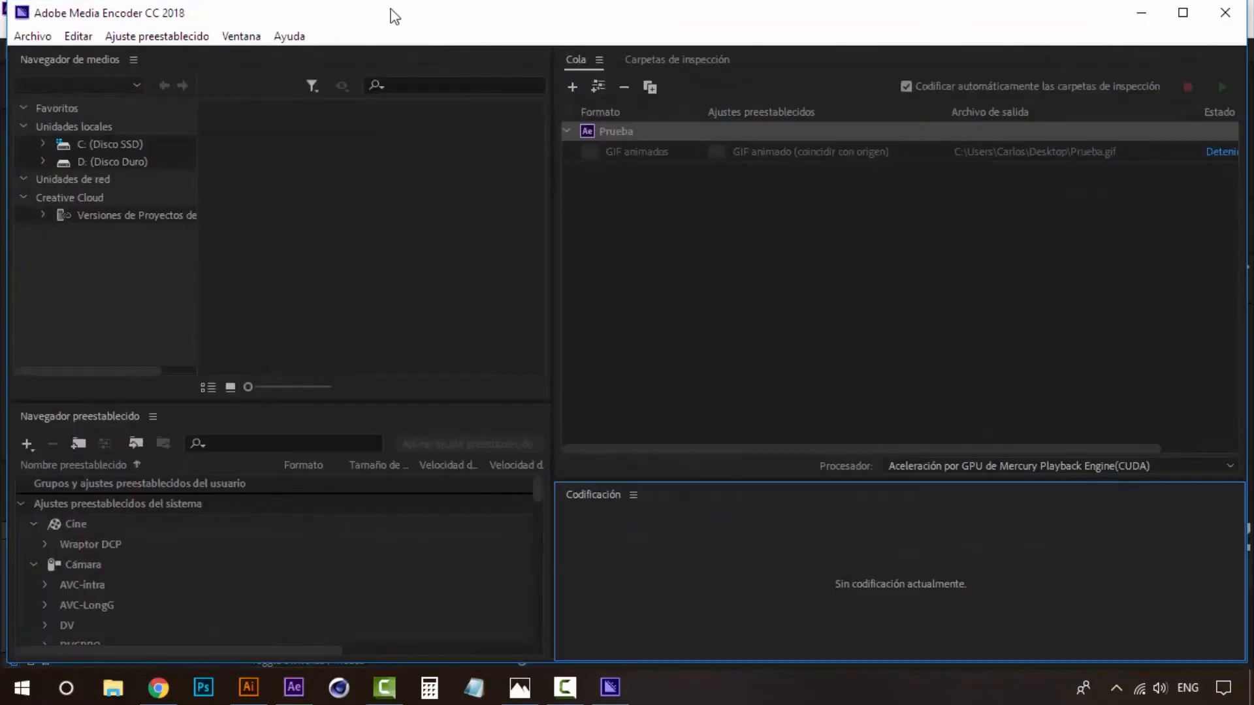
pyautogui.click(720, 265)
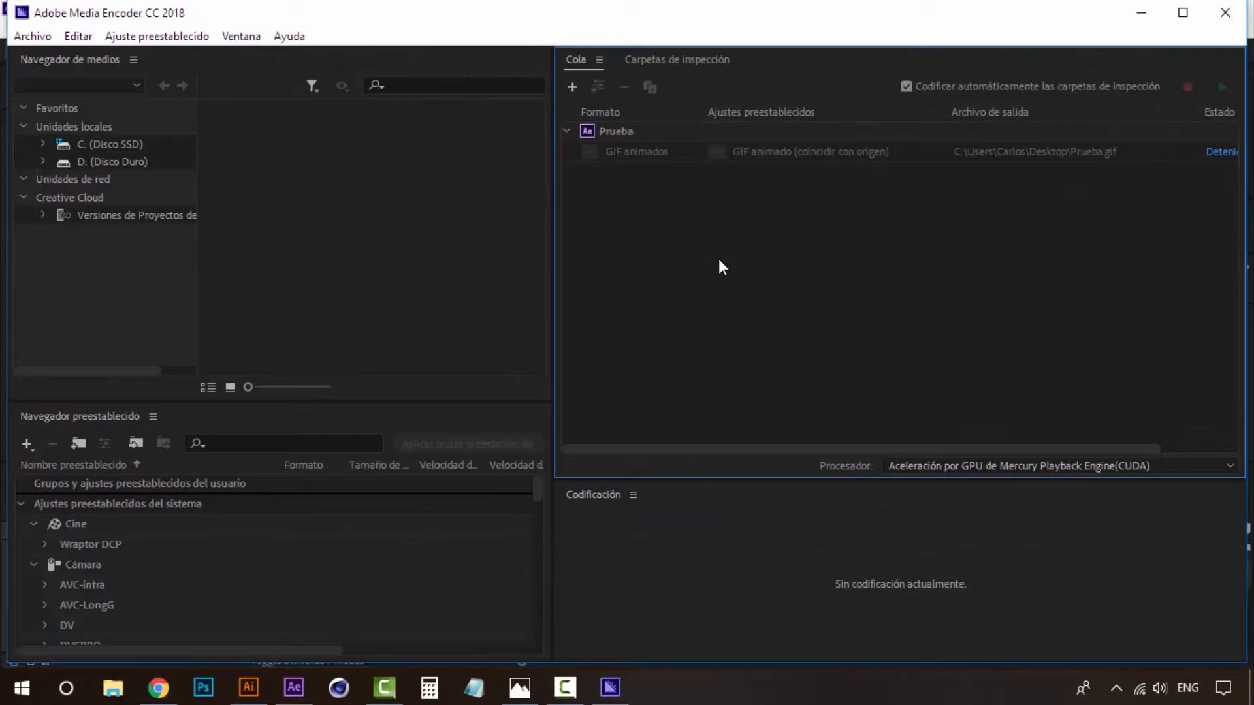
pyautogui.click(843, 158)
pyautogui.press('Delete')
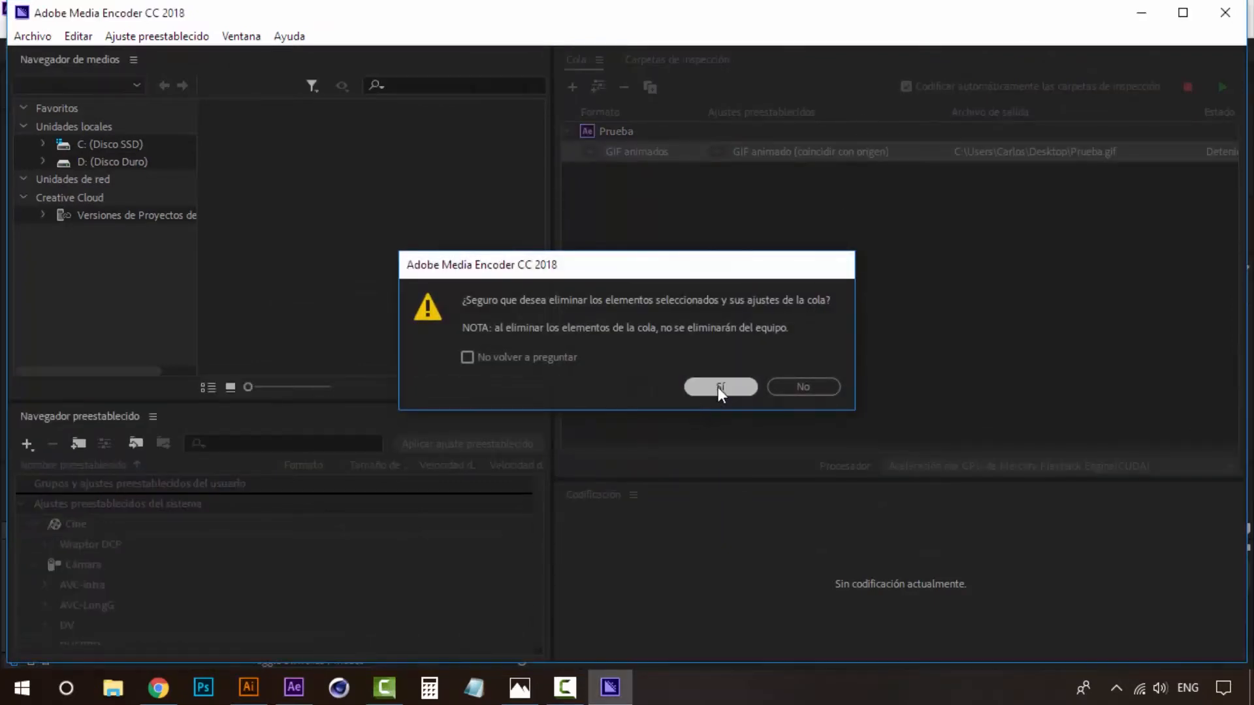
pyautogui.click(720, 387)
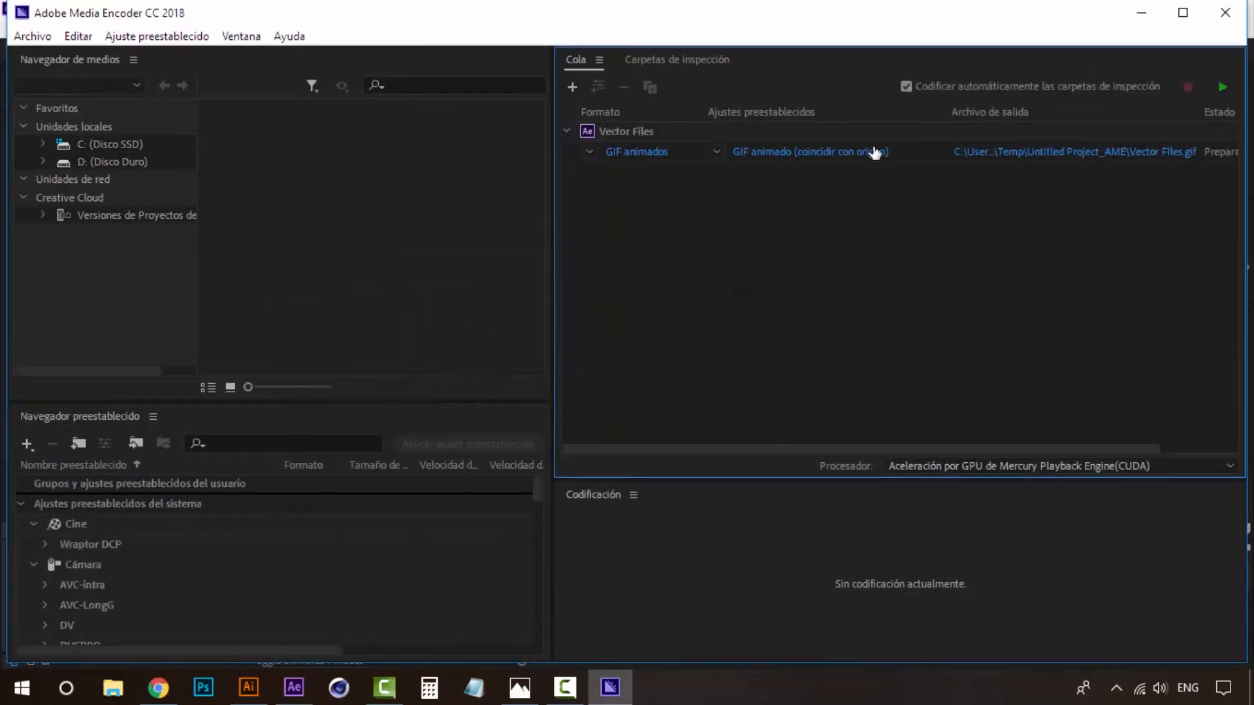
# Search the presets for "gif" and encode the Vector Files composition as an animated GIF with "GIF animado (coincidir con origen)".
pyautogui.click(269, 446)
pyautogui.write('gi')
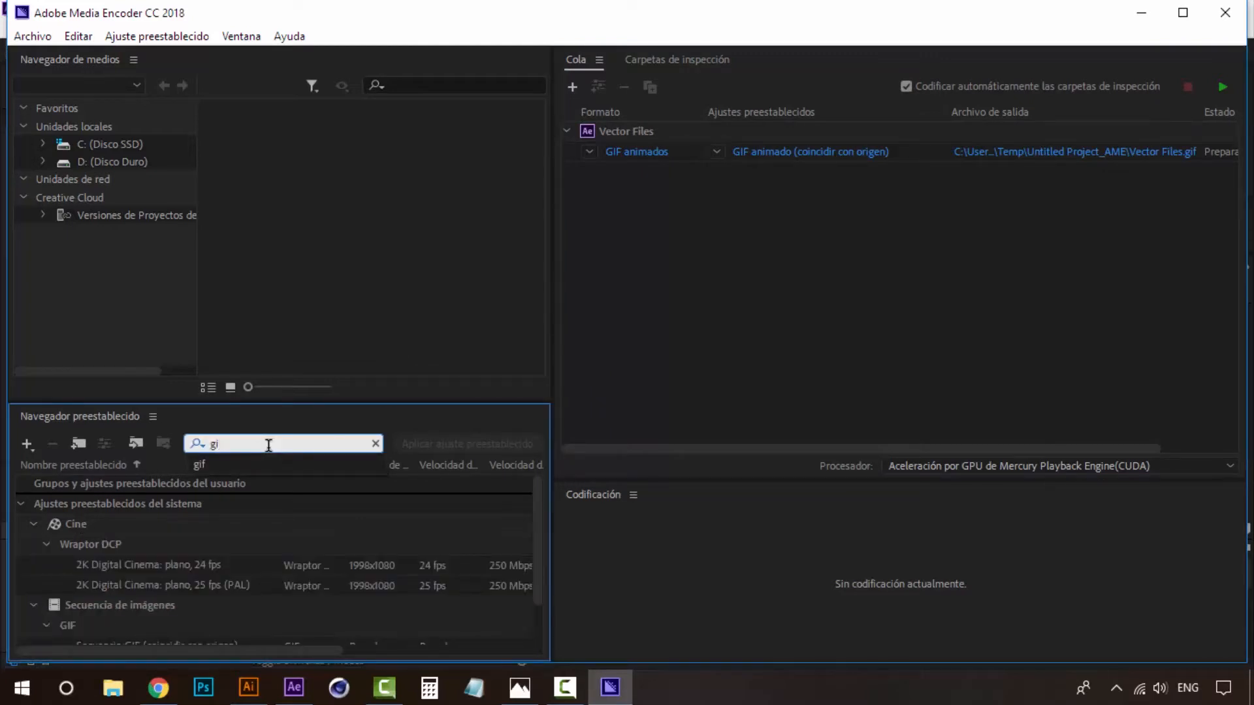
pyautogui.write('f')
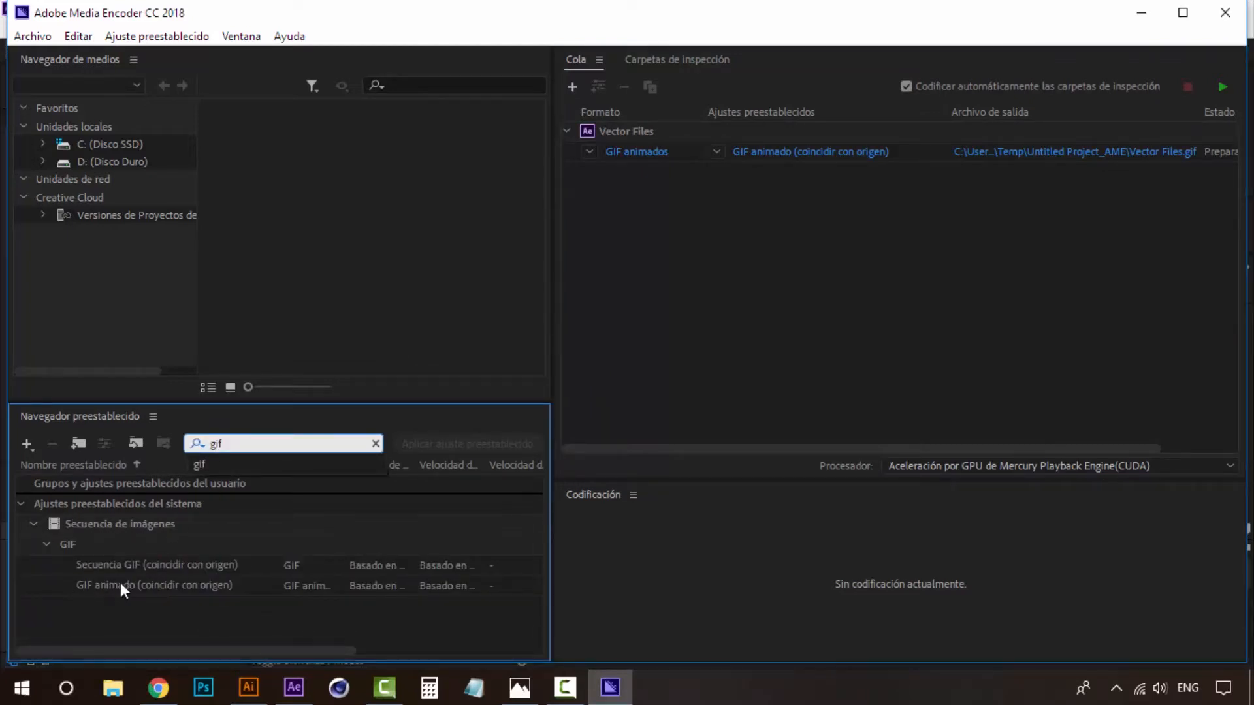
pyautogui.click(878, 171)
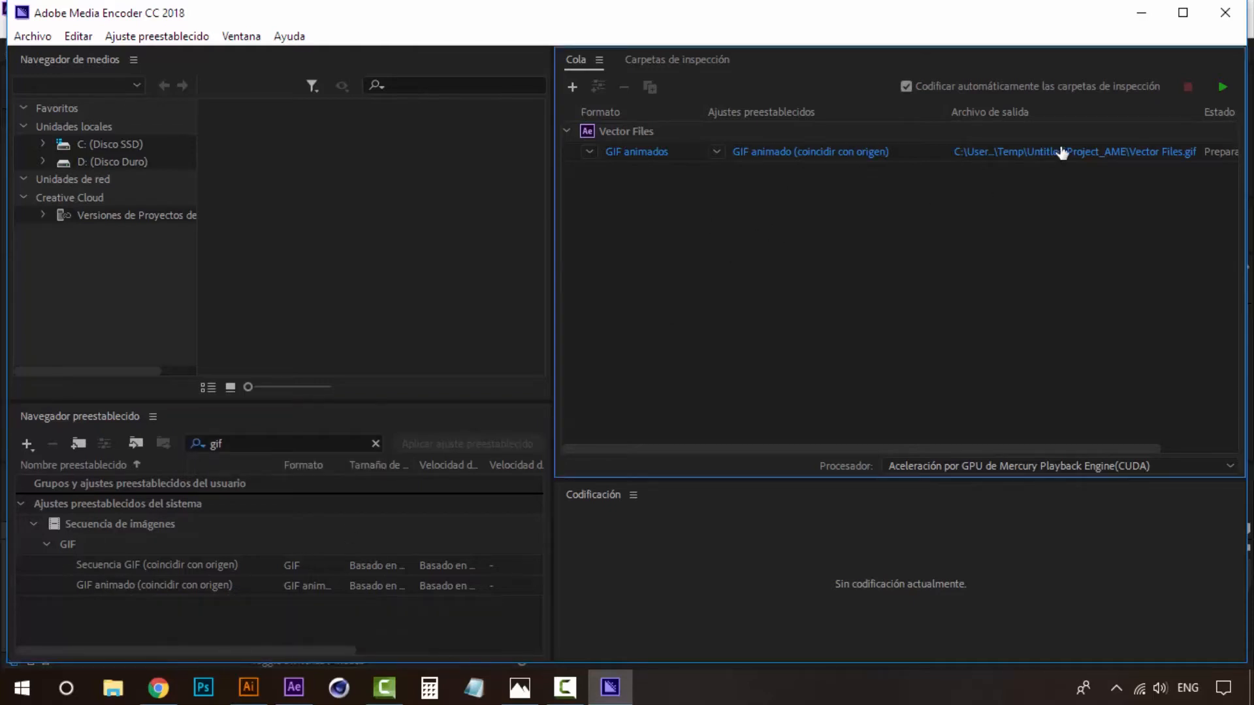
pyautogui.click(1222, 87)
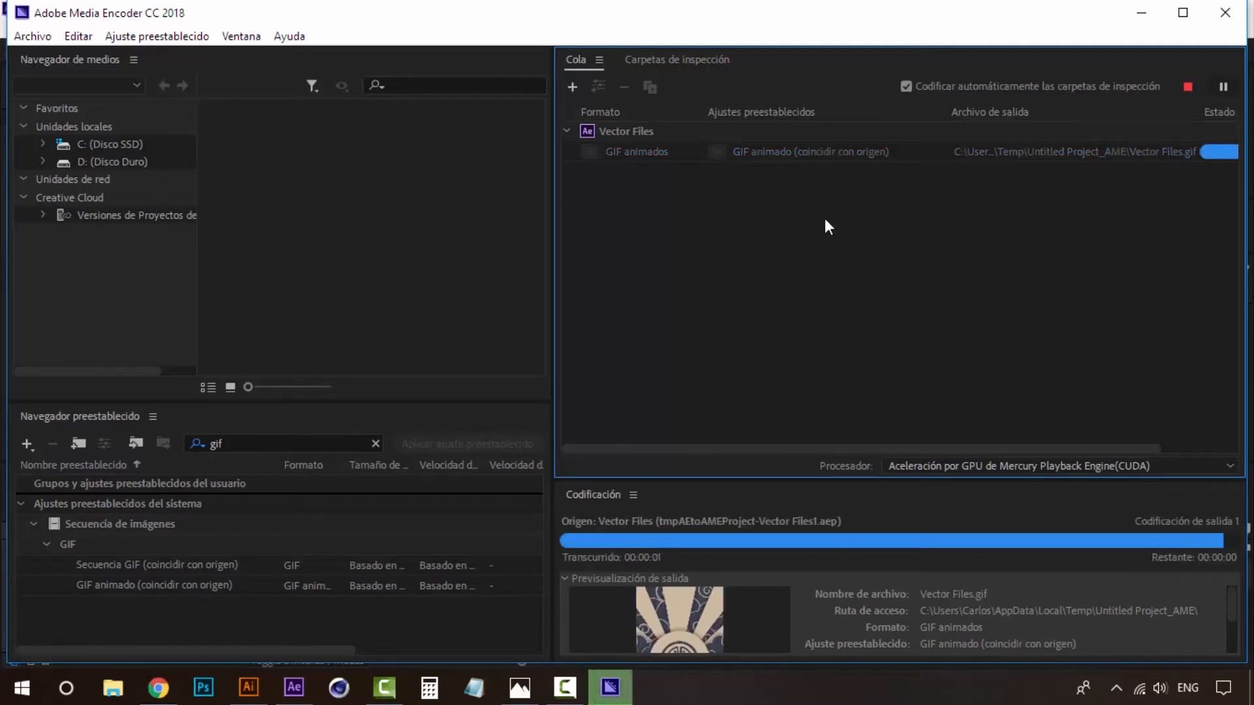
# View the exported Vector Files.gif in the Photos app, close it with its folder and Media Encoder, and return to After Effects.
pyautogui.click(1059, 154)
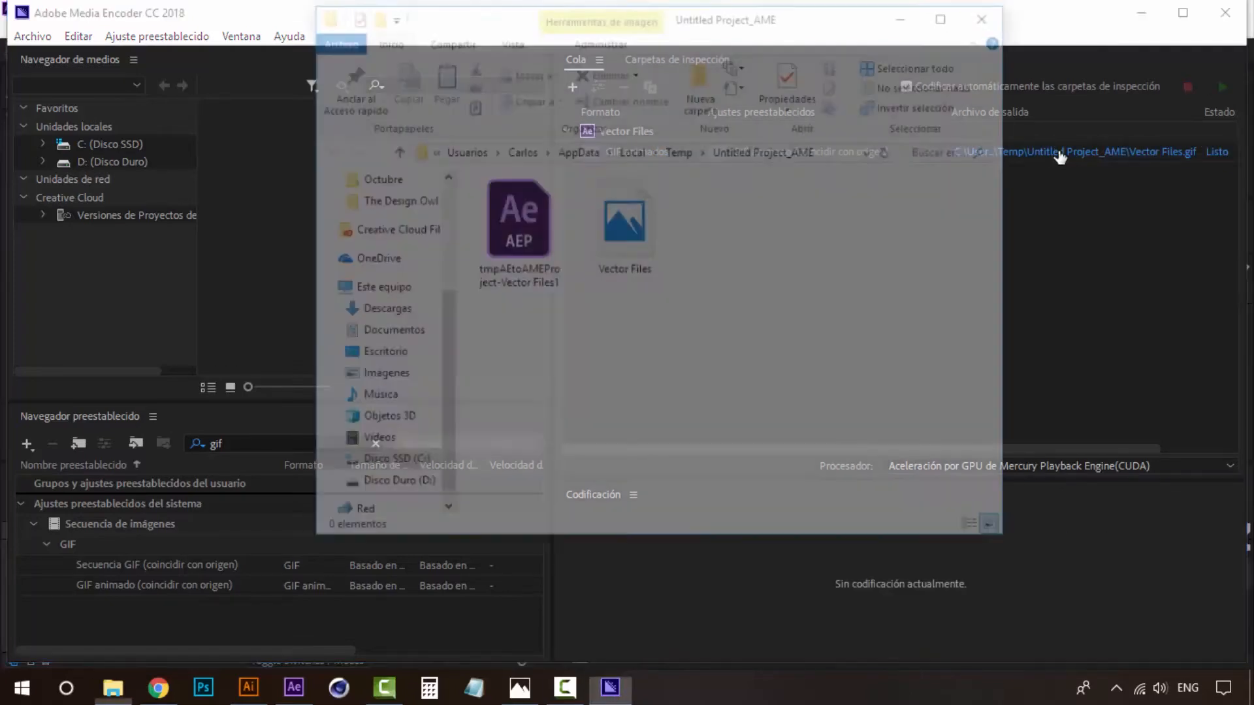
pyautogui.doubleClick(624, 222)
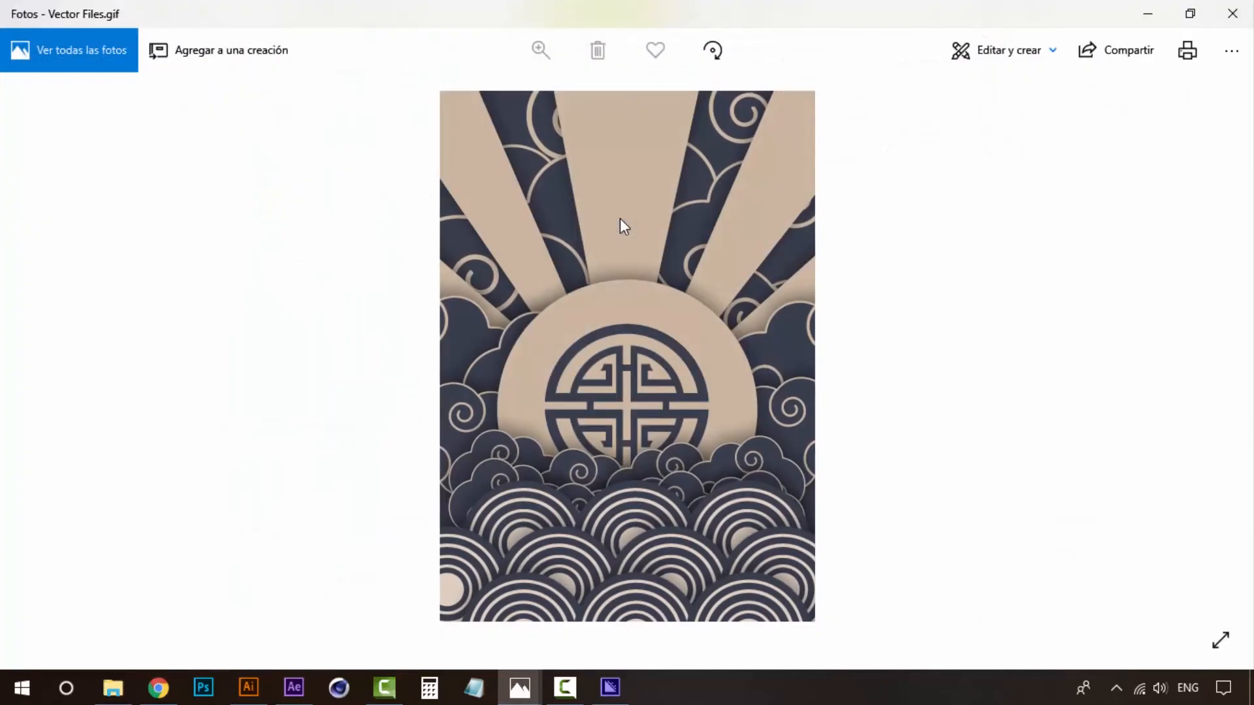
pyautogui.click(1243, 13)
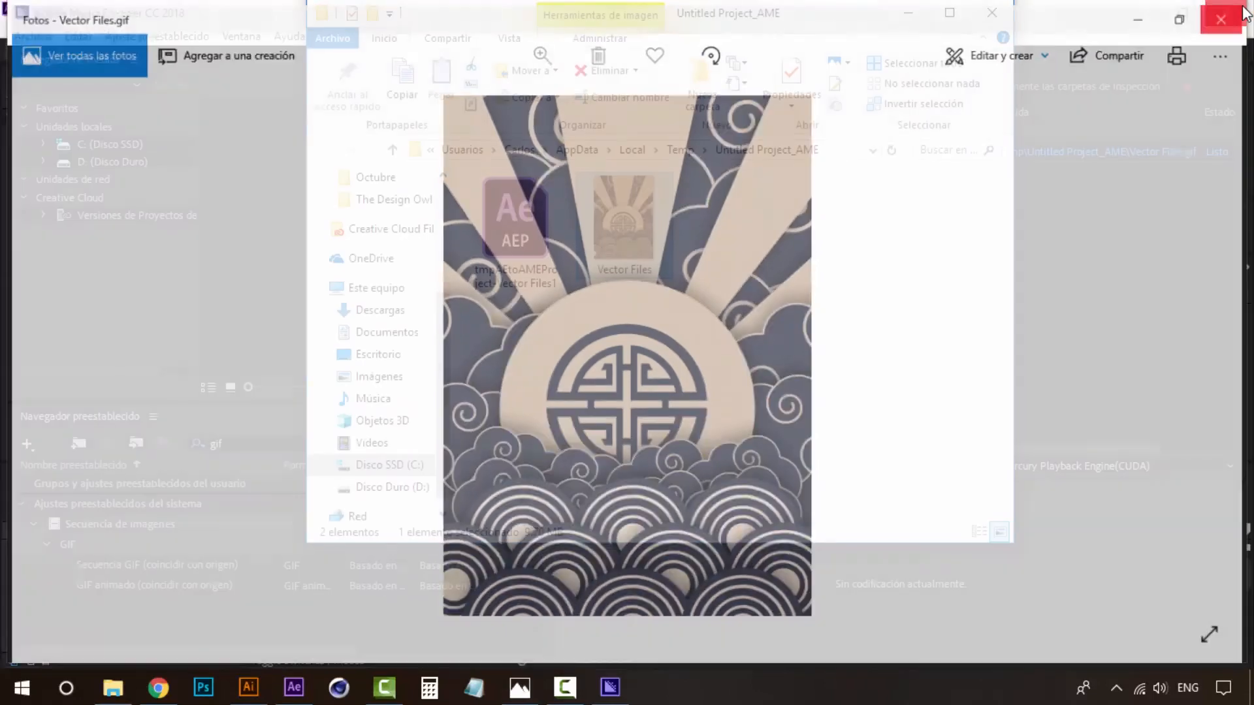
pyautogui.click(1009, 13)
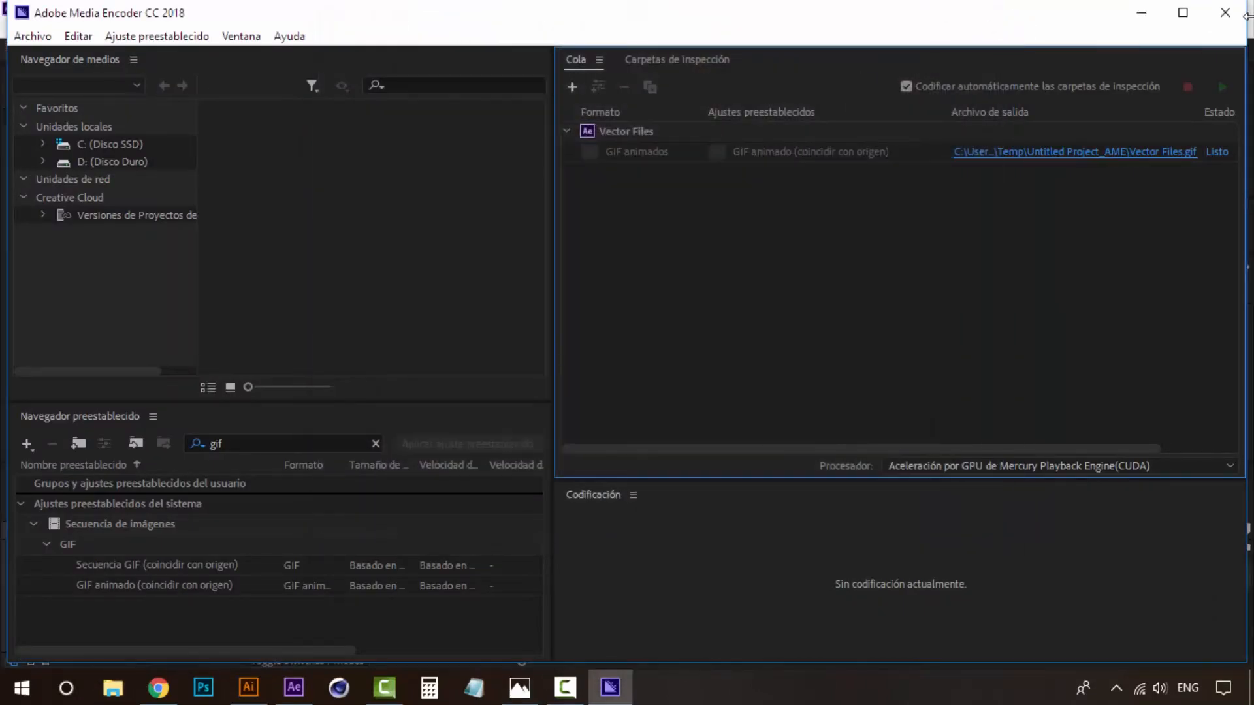
pyautogui.click(1225, 13)
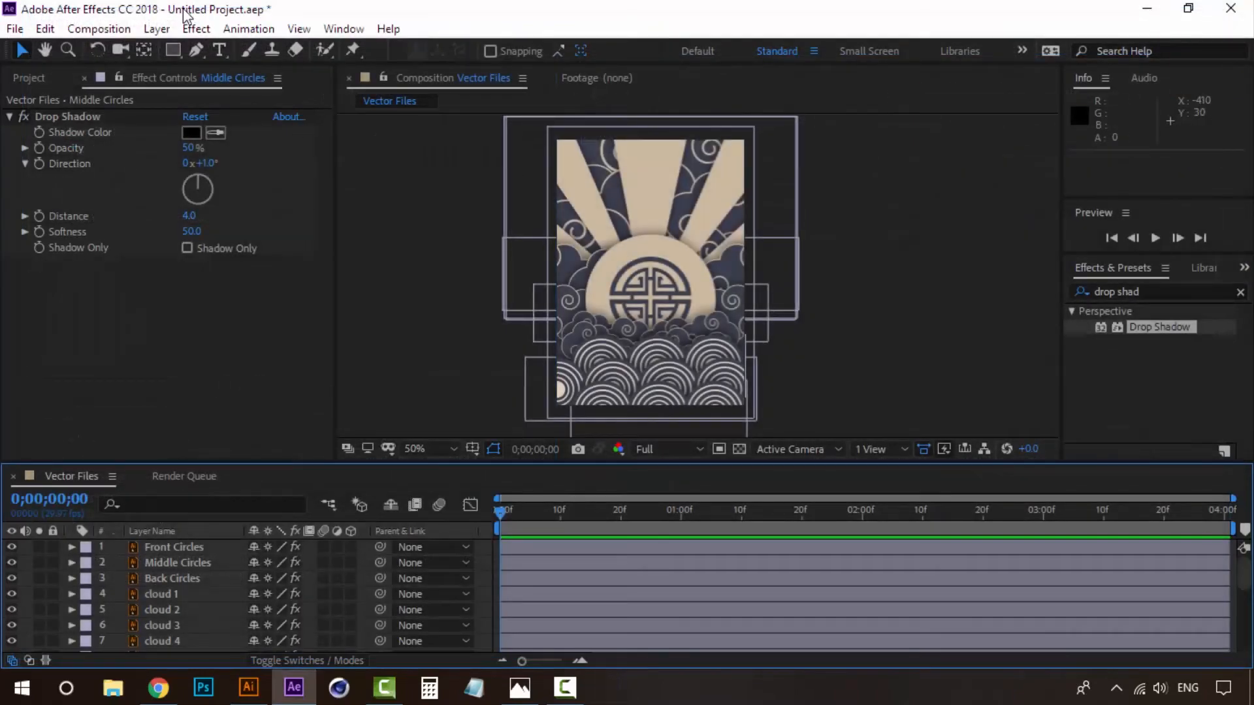
# Add the Vector Files composition to the After Effects render queue.
pyautogui.click(81, 30)
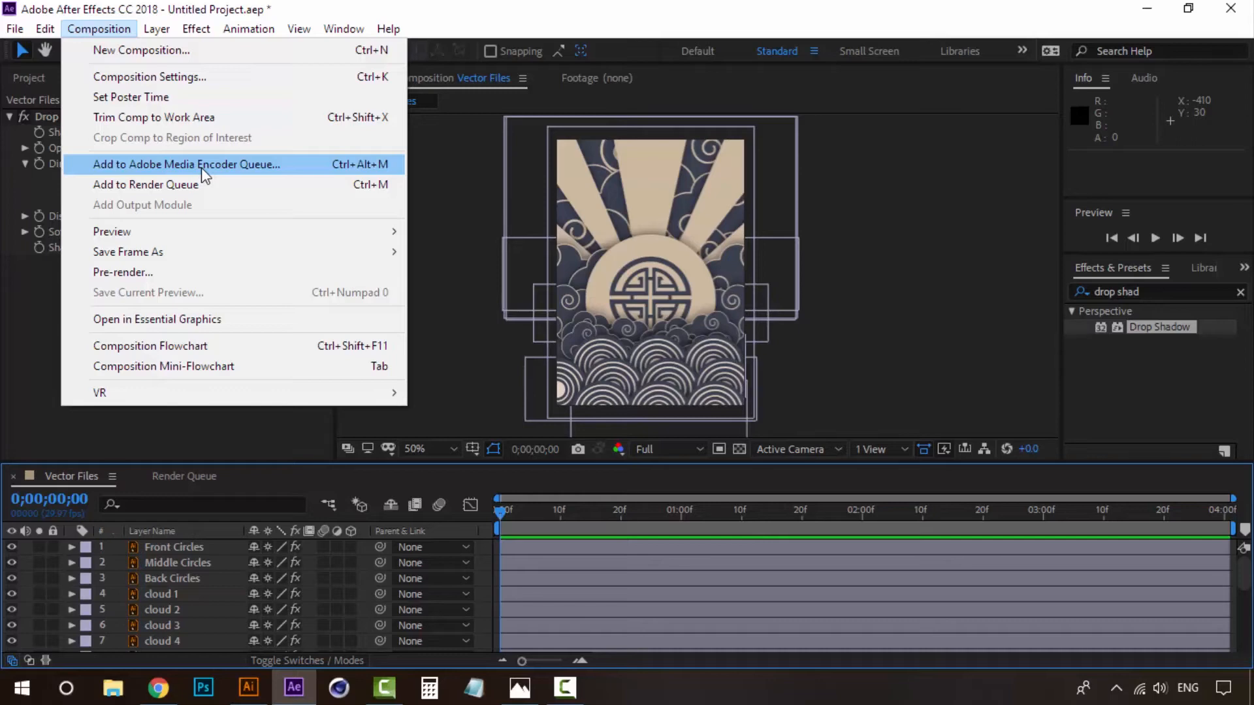
pyautogui.click(302, 14)
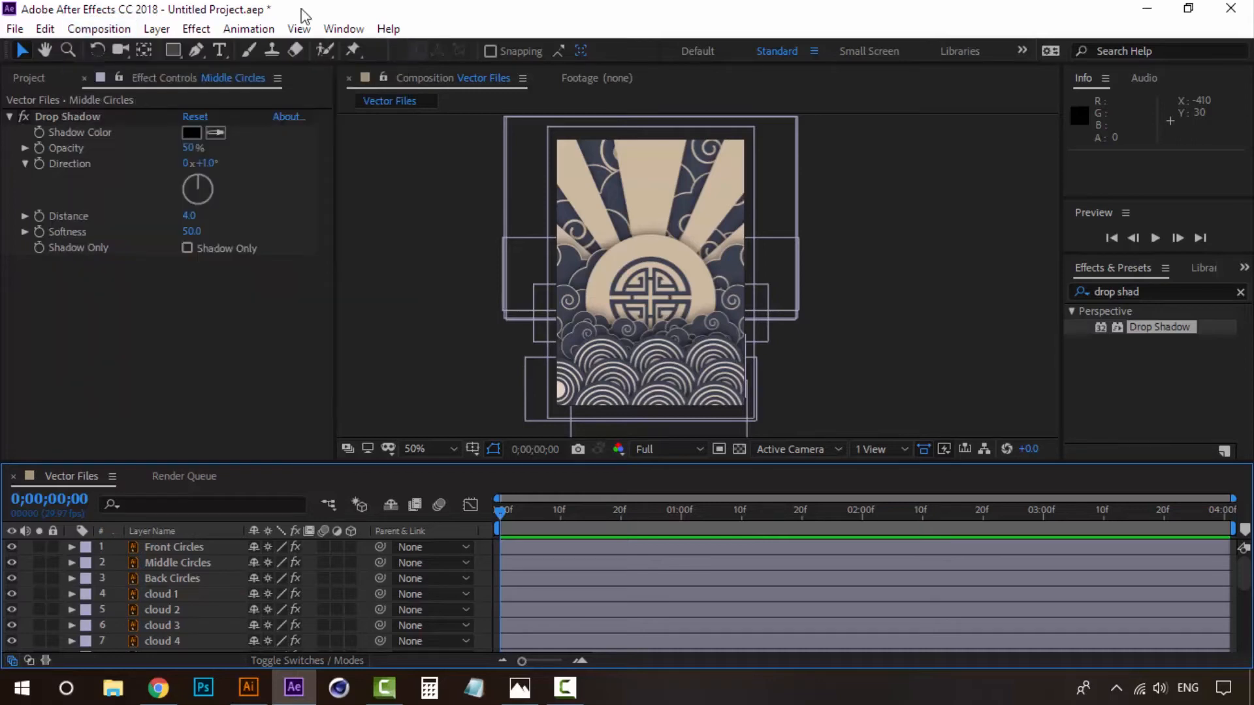
pyautogui.click(126, 30)
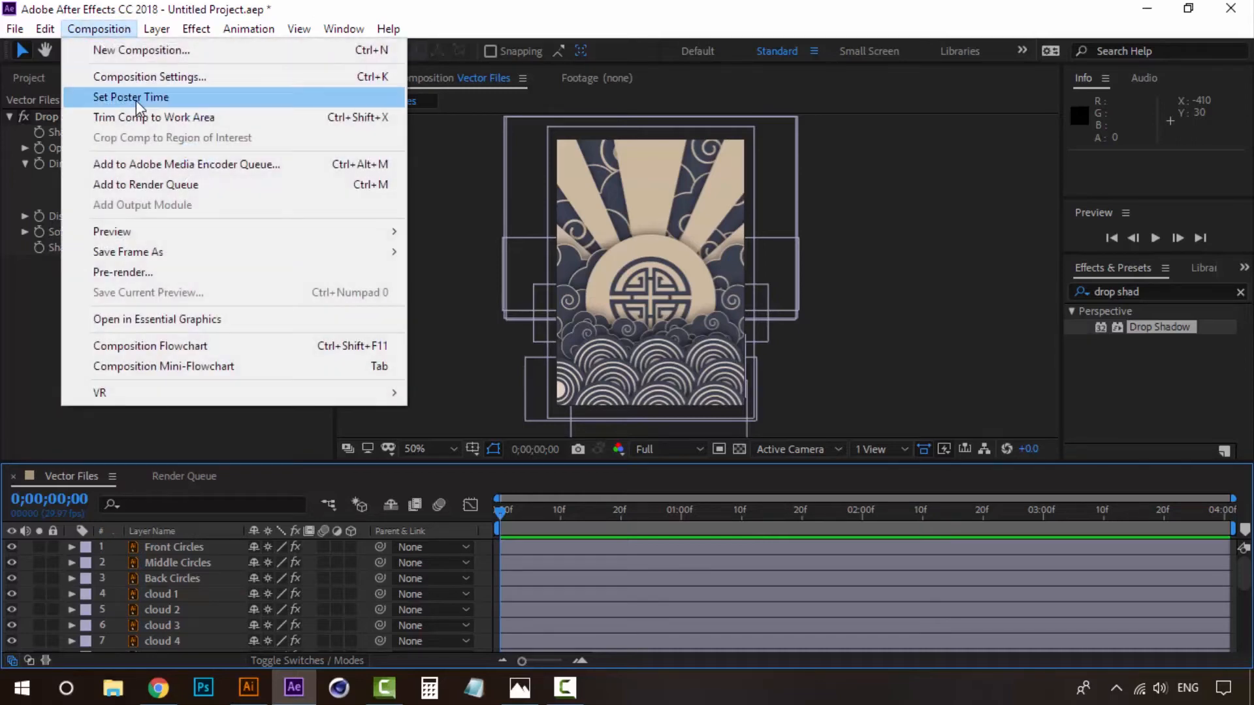
pyautogui.click(134, 185)
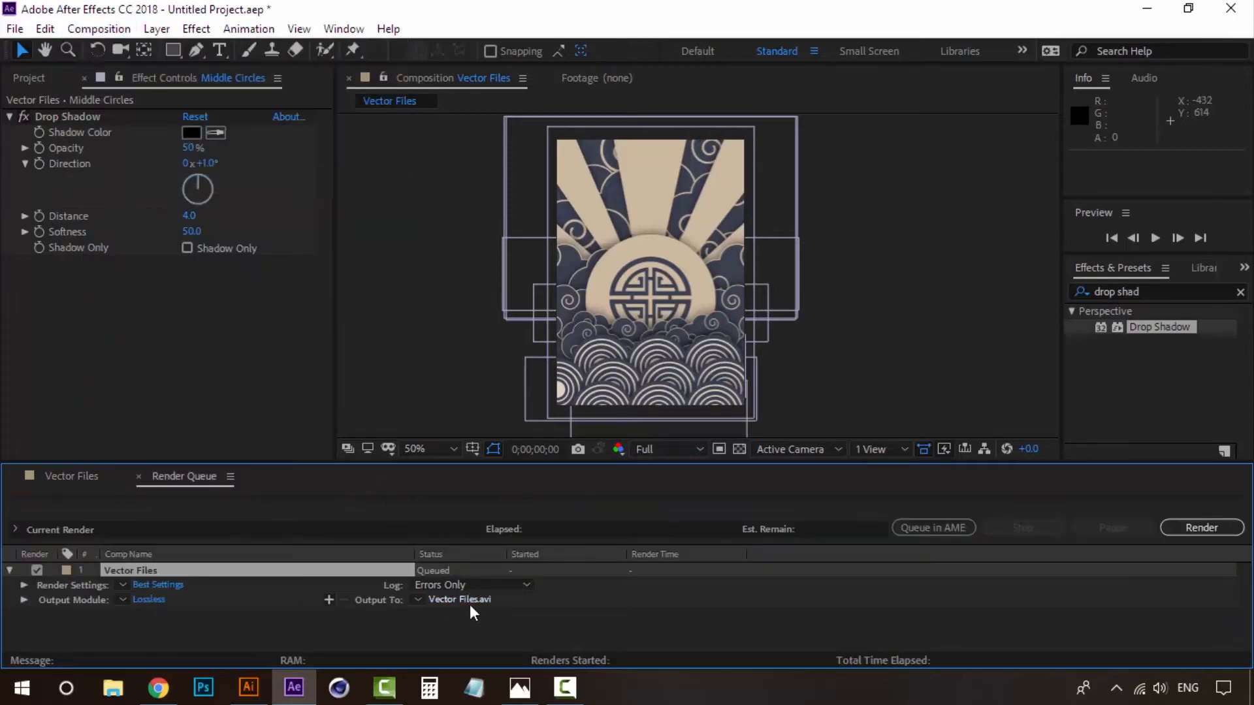
# Set the output module to QuickTime format with Audio Output Off and render the Vector Files composition.
pyautogui.click(148, 600)
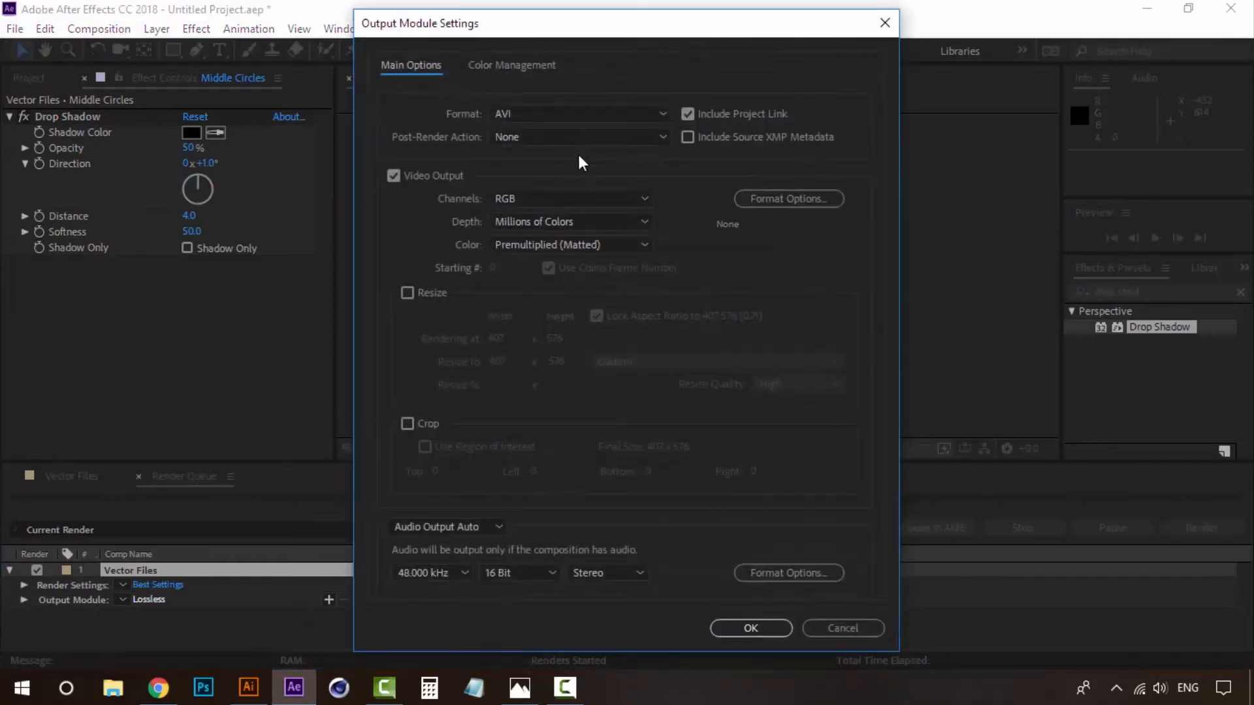
pyautogui.click(597, 119)
pyautogui.click(554, 316)
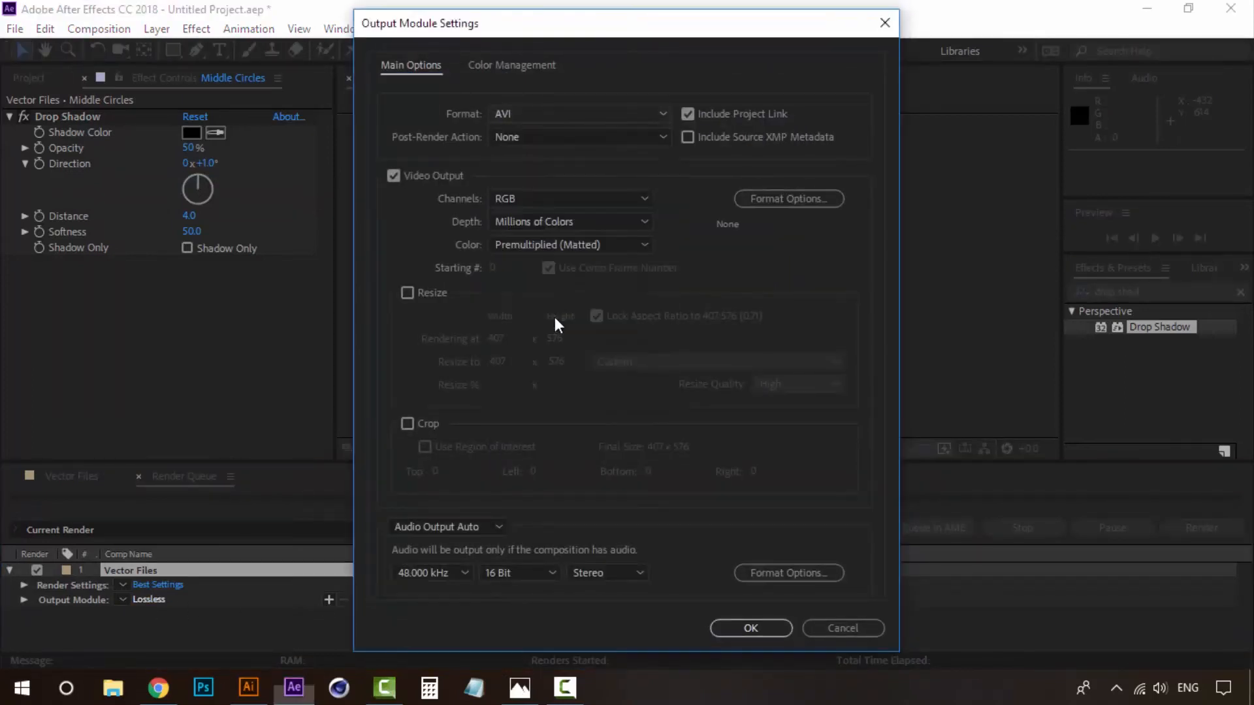
pyautogui.click(465, 528)
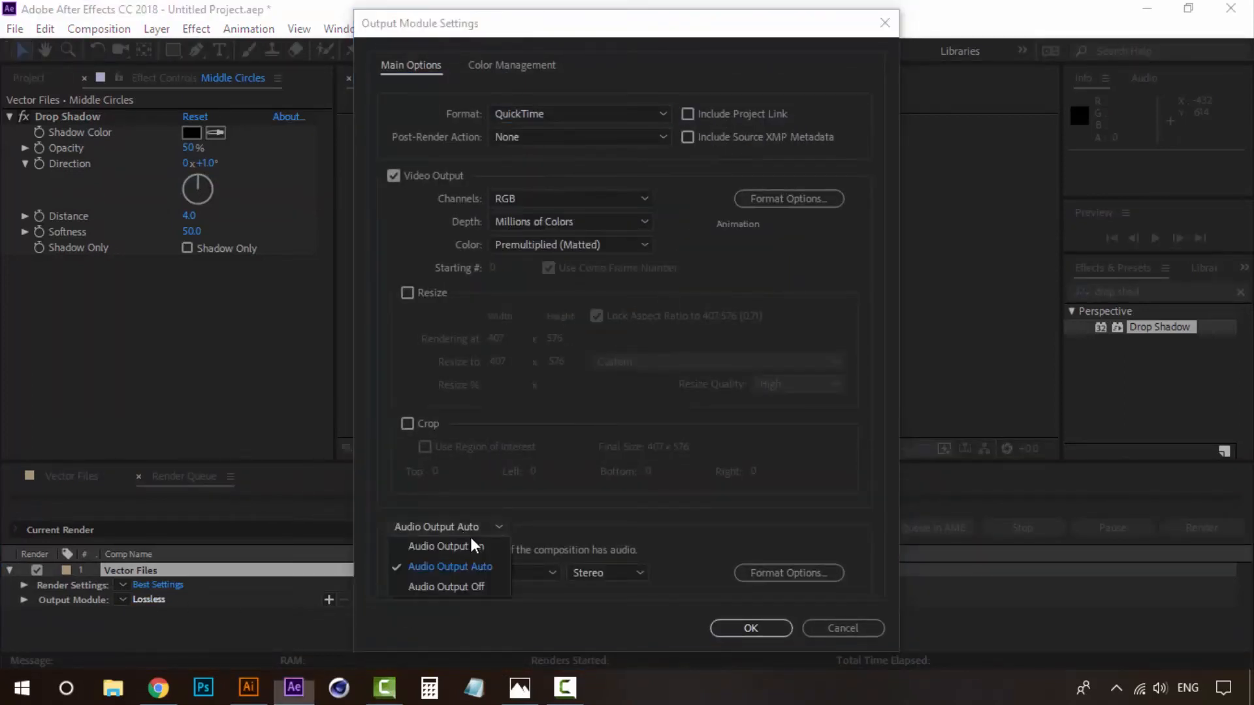
pyautogui.click(468, 588)
pyautogui.click(751, 628)
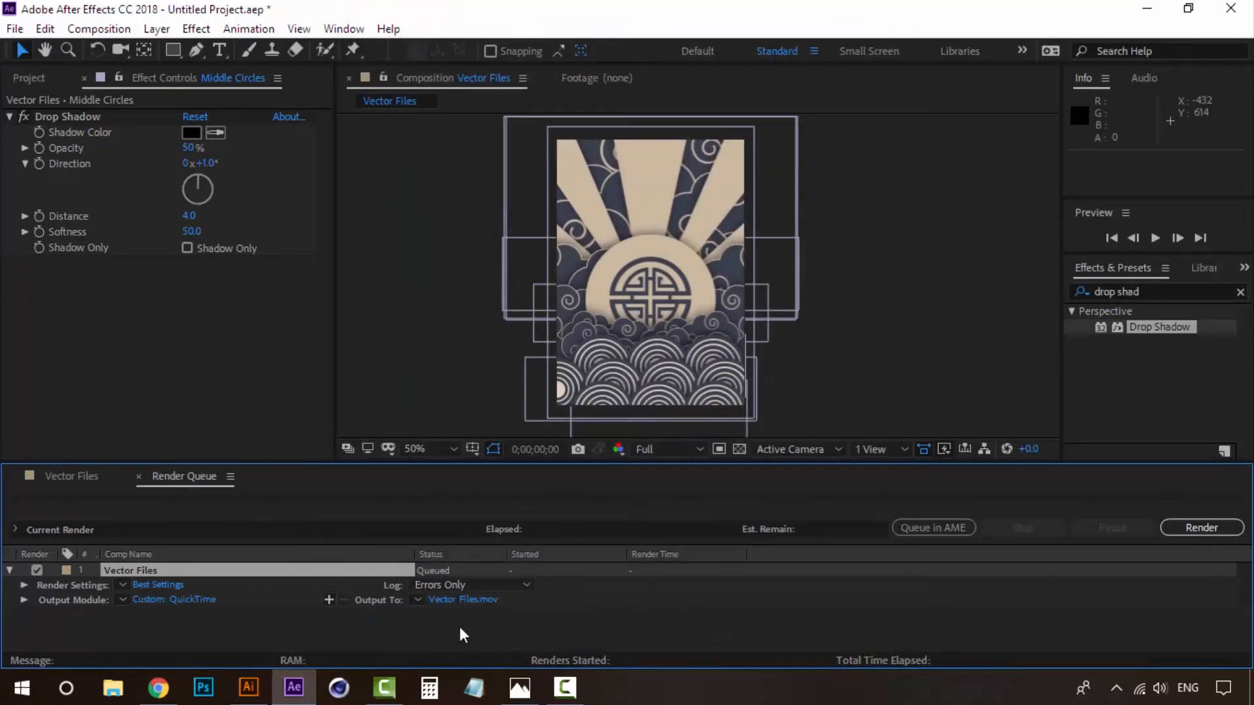
pyautogui.click(1175, 527)
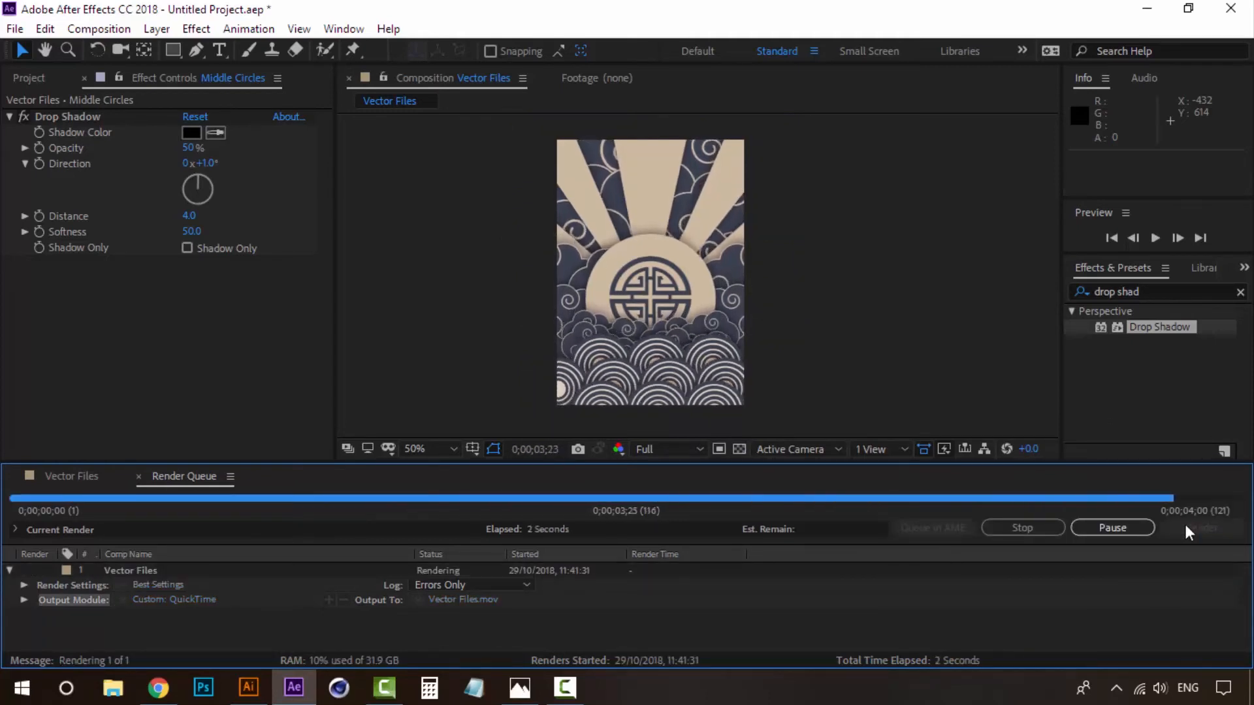
# Switch to Photoshop, deselect the video layer and play the Vector Files animation in its timeline.
pyautogui.click(202, 692)
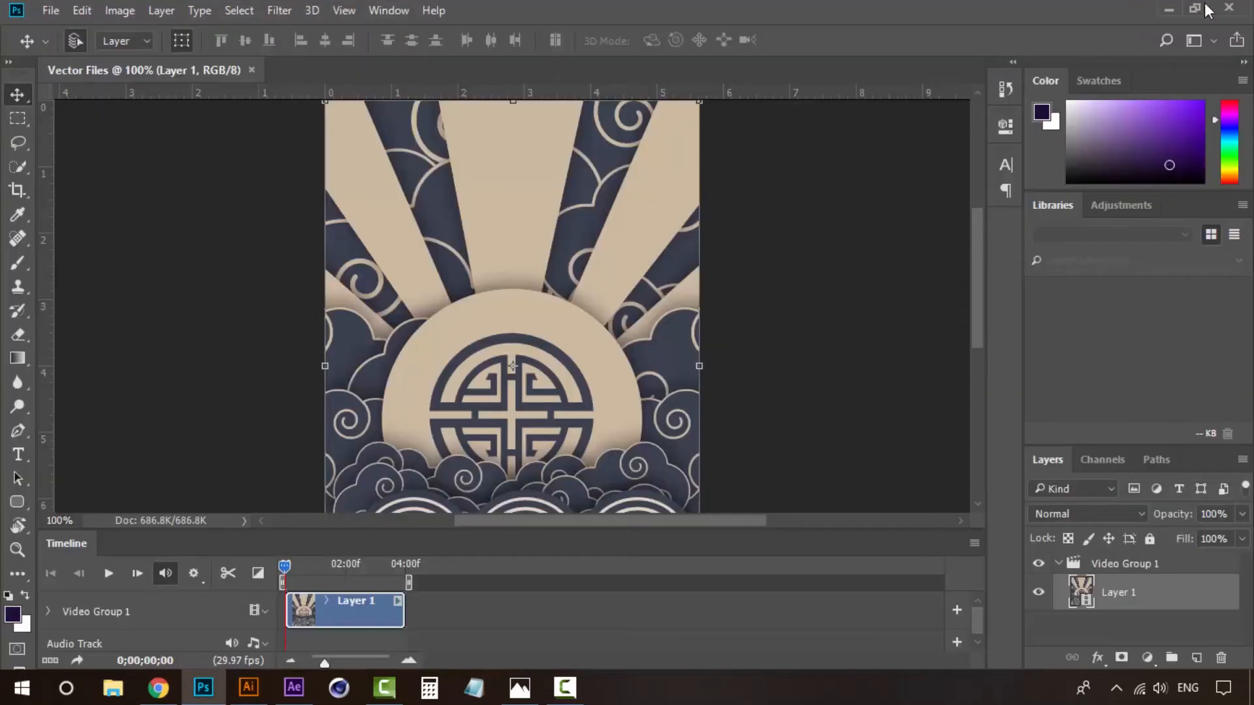
pyautogui.click(766, 304)
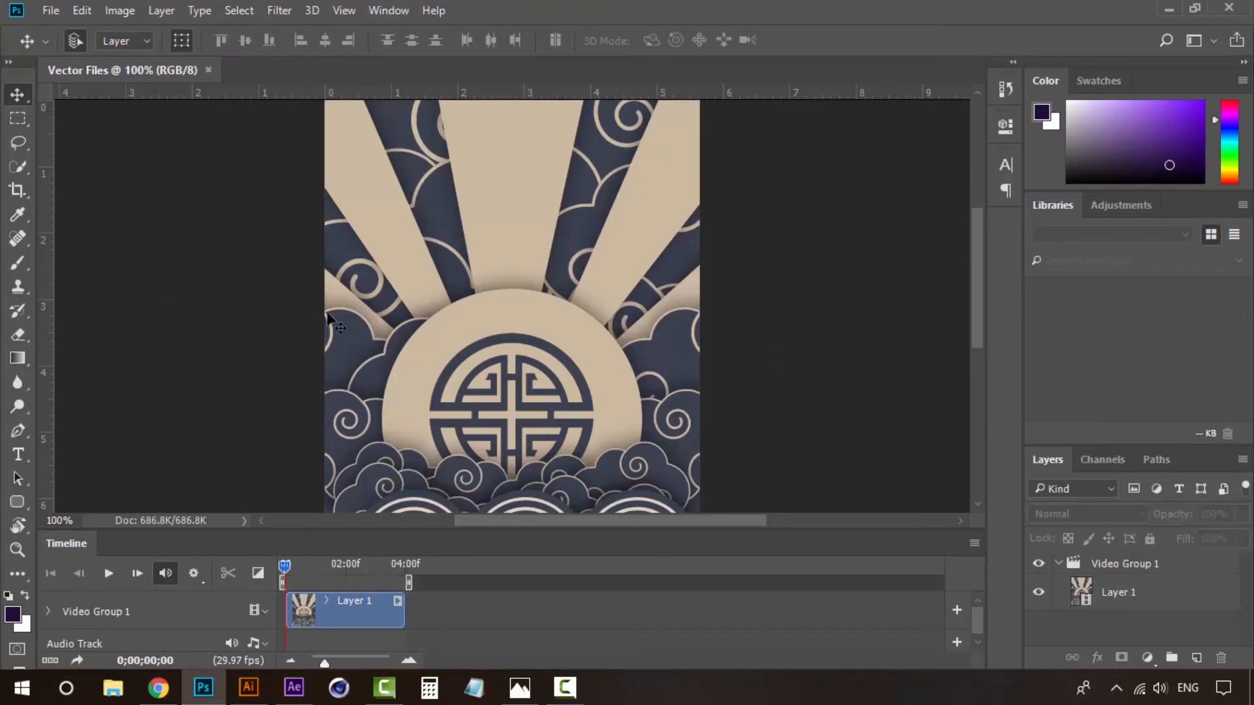
pyautogui.scroll(-1, 431, 330)
pyautogui.scroll(-1, 566, 332)
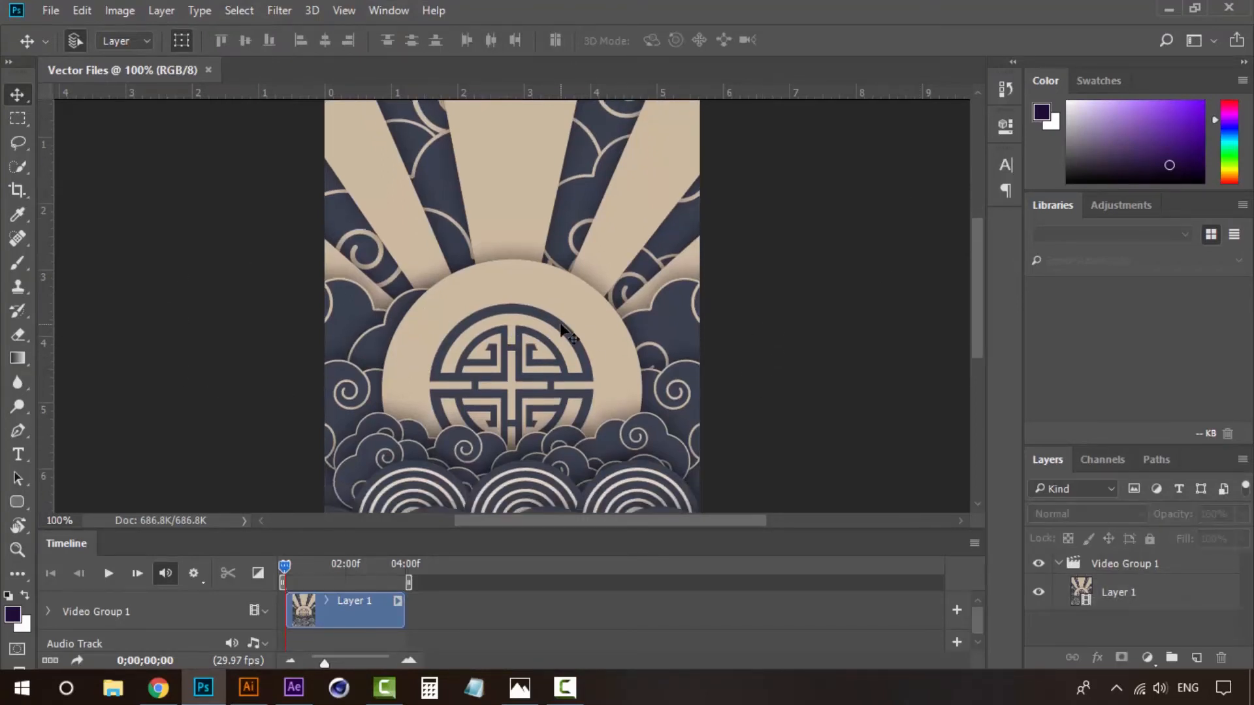
pyautogui.scroll(1, 592, 334)
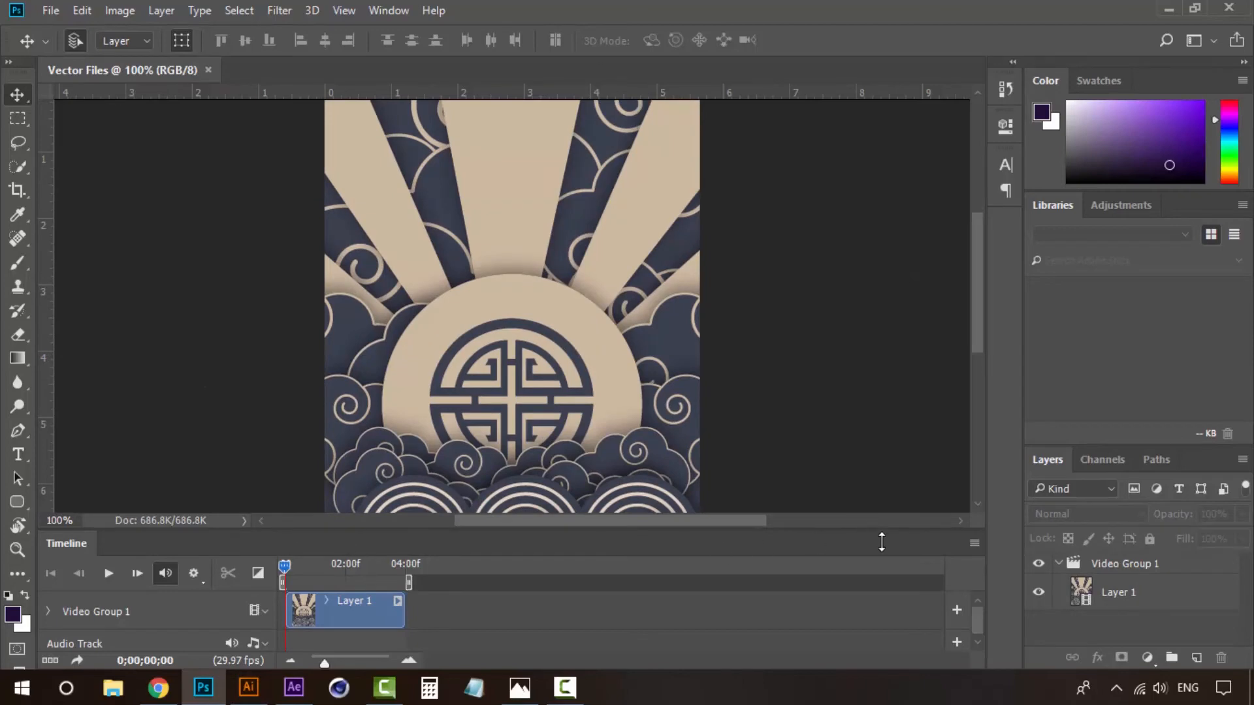
pyautogui.click(109, 575)
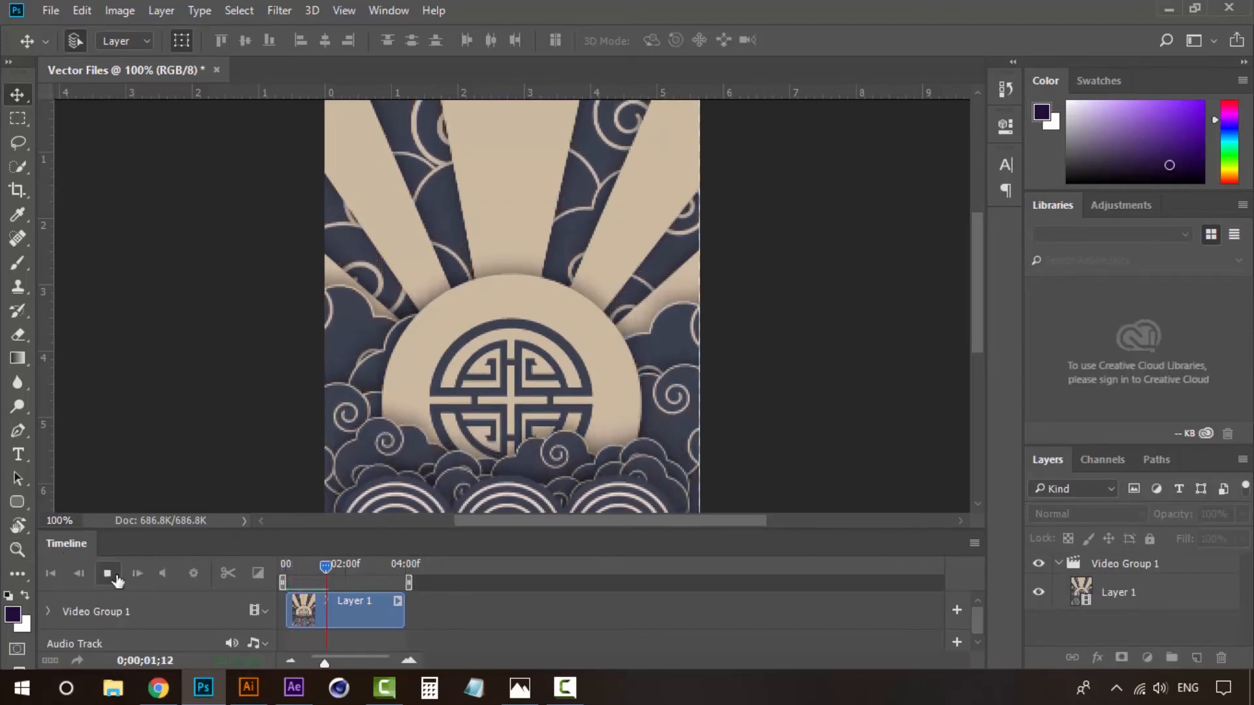
pyautogui.click(110, 575)
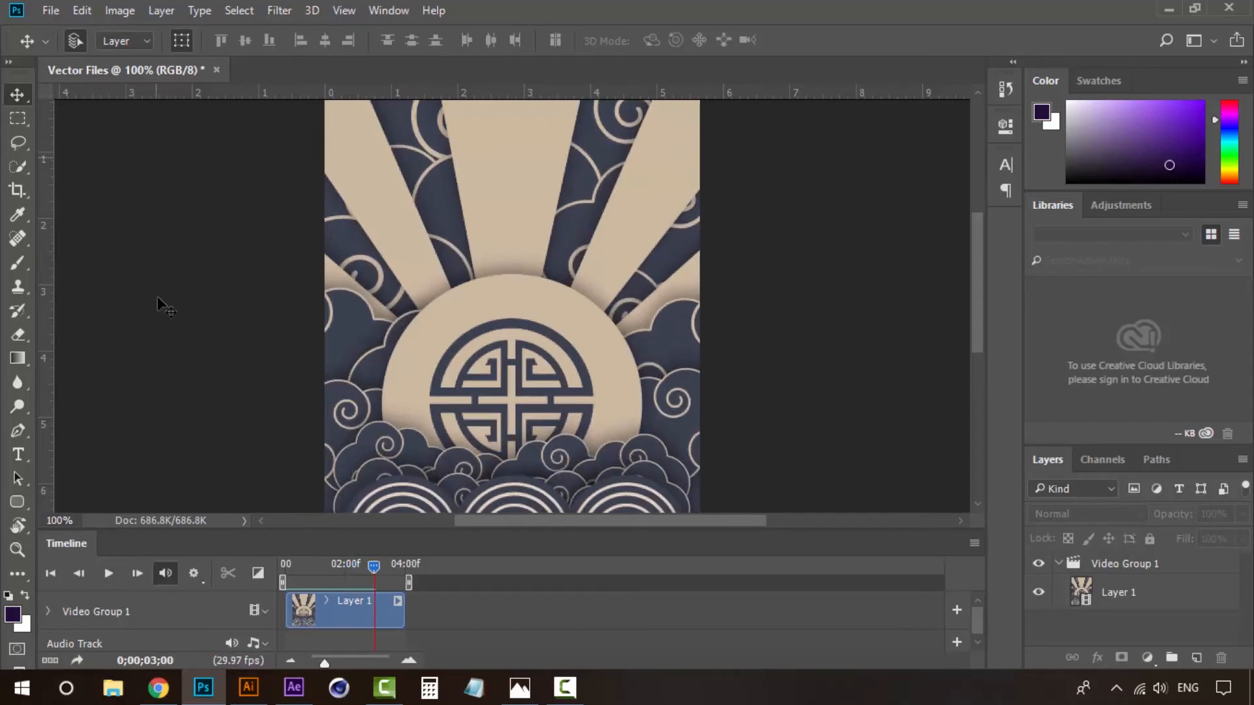
# Export the Vector Files animation through Save for Web (Legacy) as a GIF with looping set to Forever, preview its playback and save it.
pyautogui.click(51, 12)
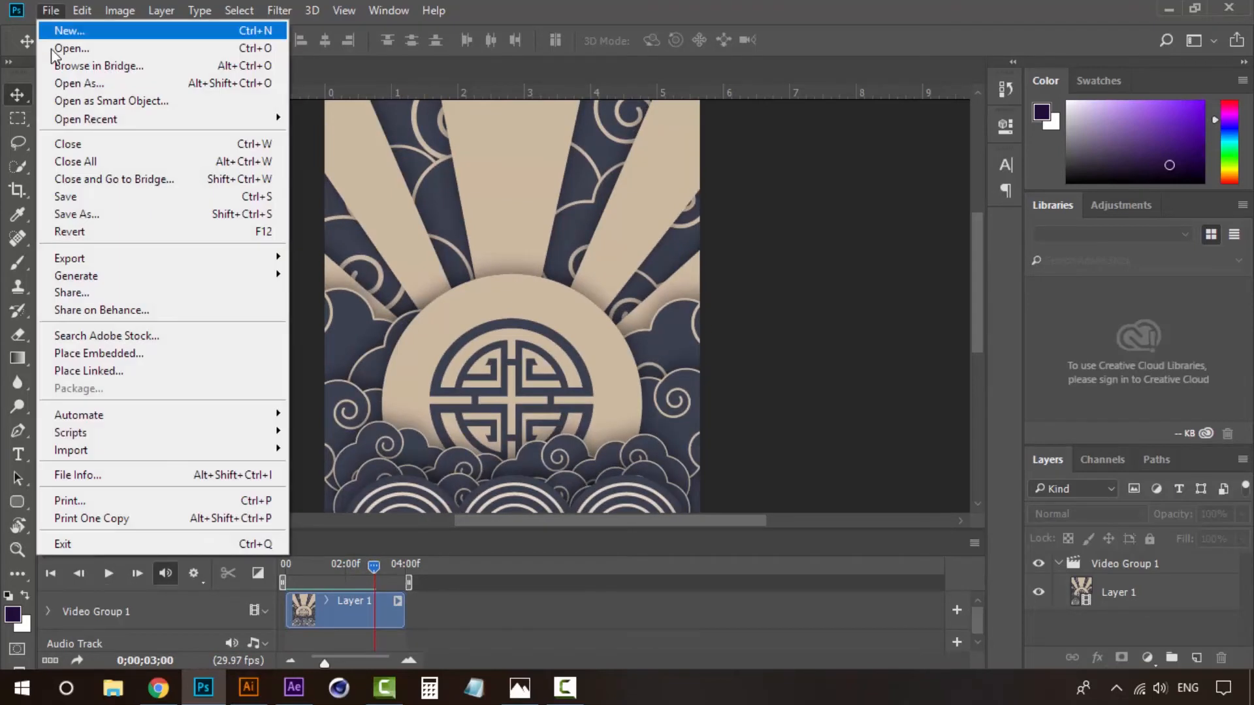
pyautogui.moveTo(132, 261)
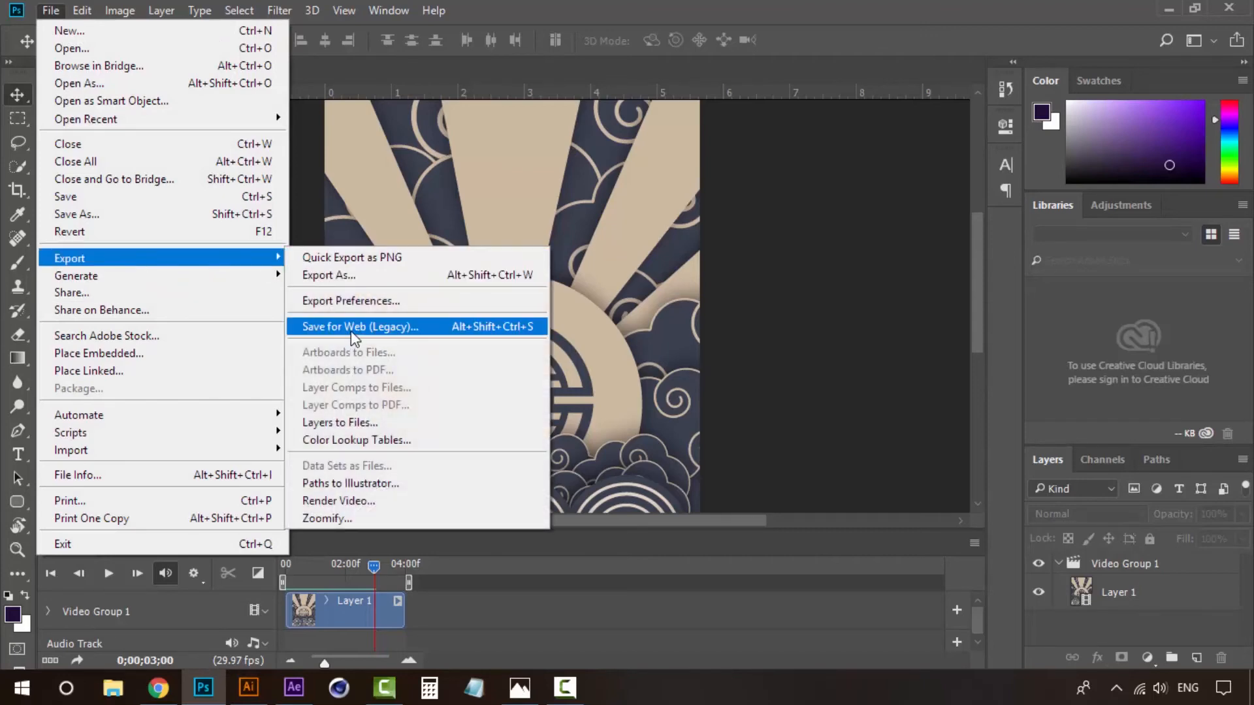
pyautogui.click(382, 327)
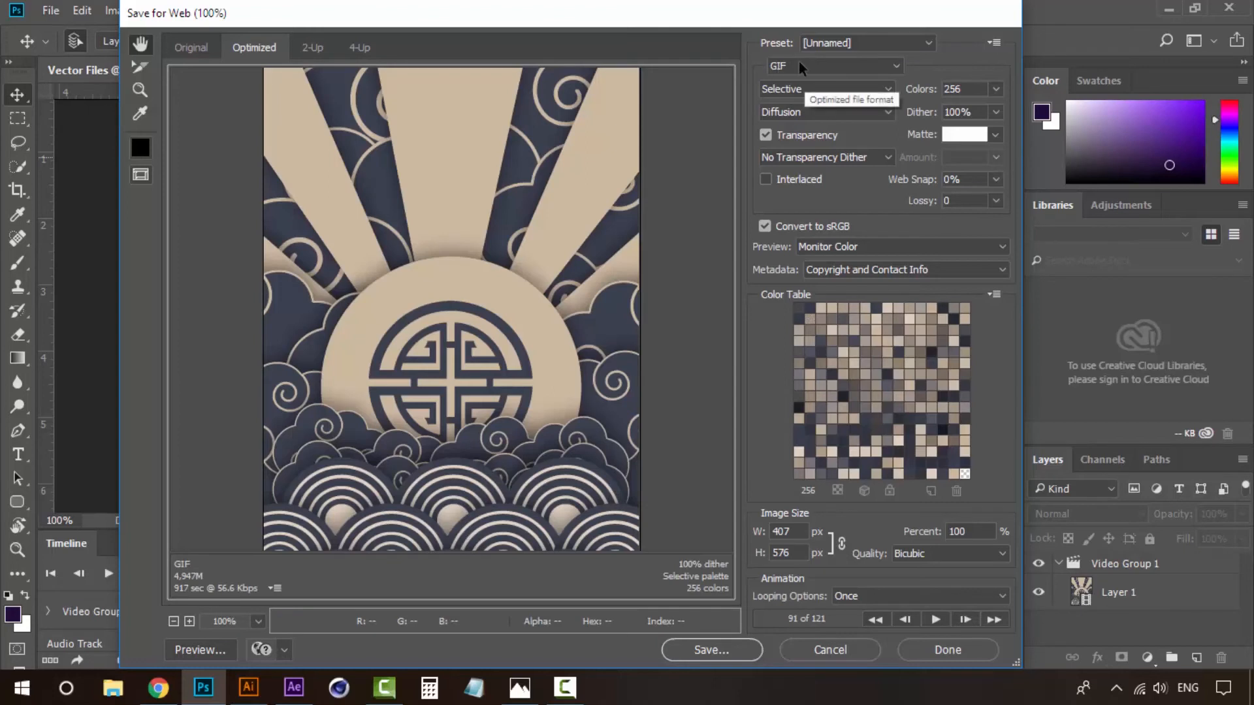
pyautogui.click(800, 63)
pyautogui.click(801, 61)
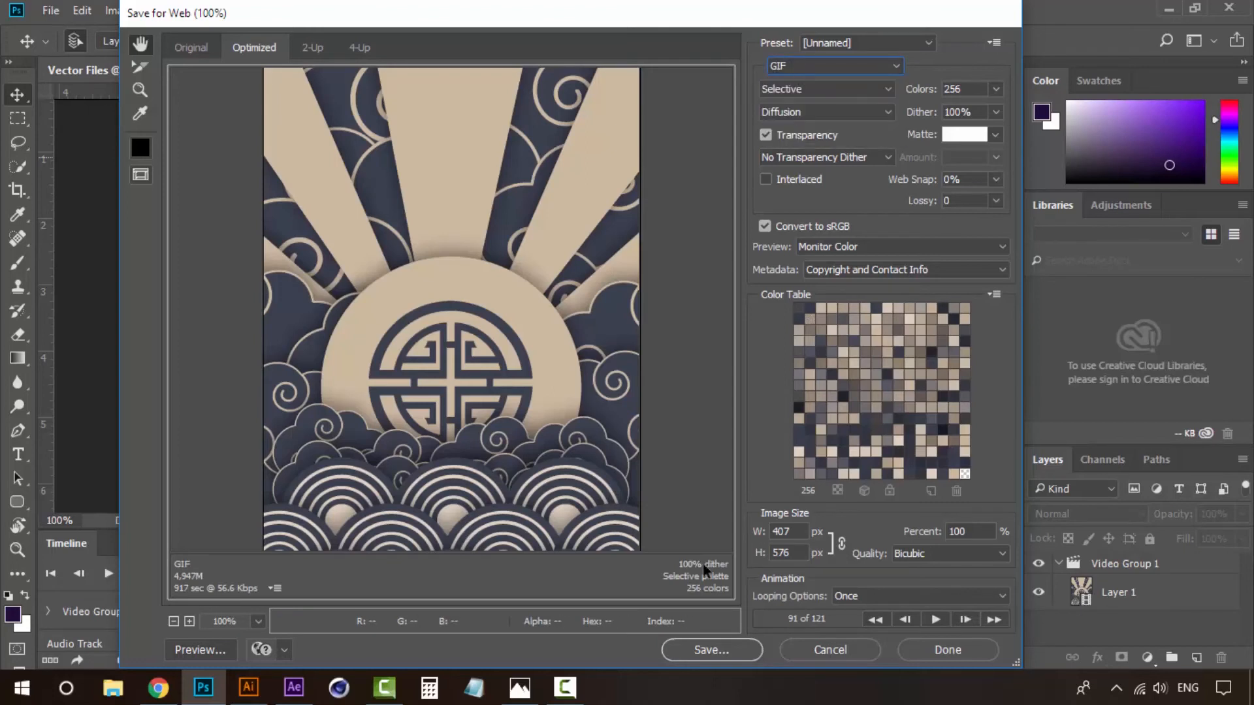
pyautogui.click(887, 594)
pyautogui.click(849, 627)
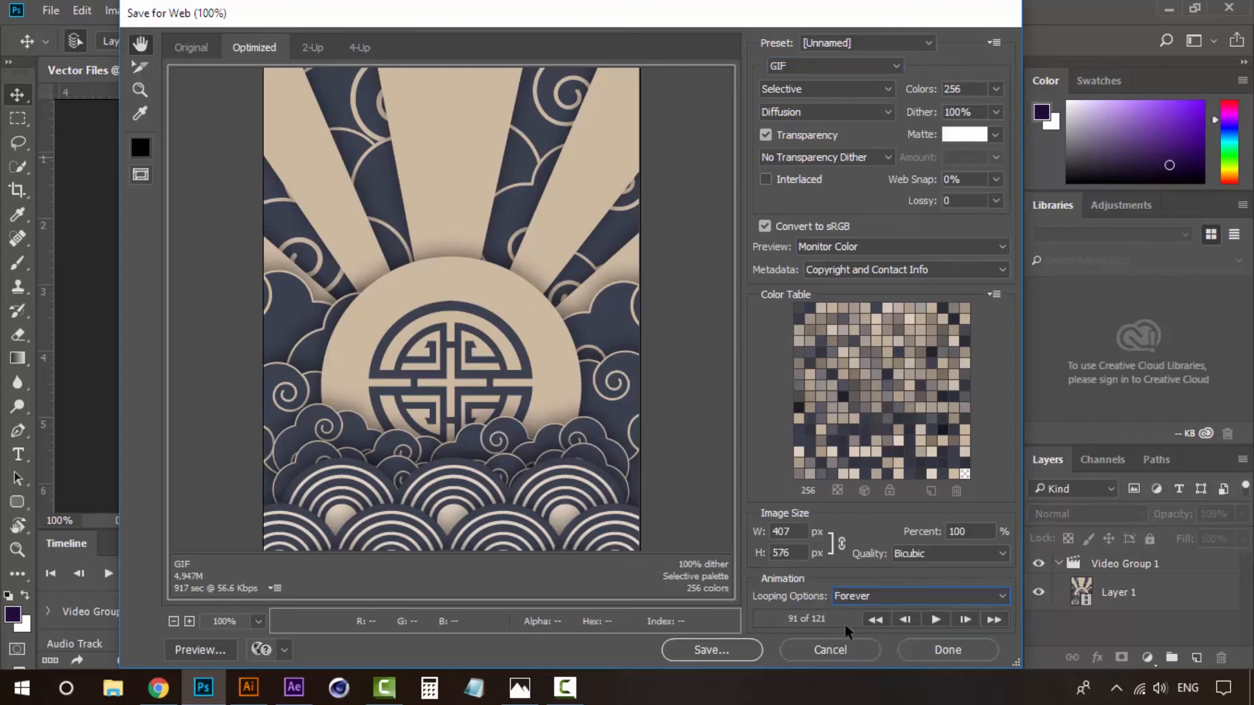
pyautogui.click(932, 619)
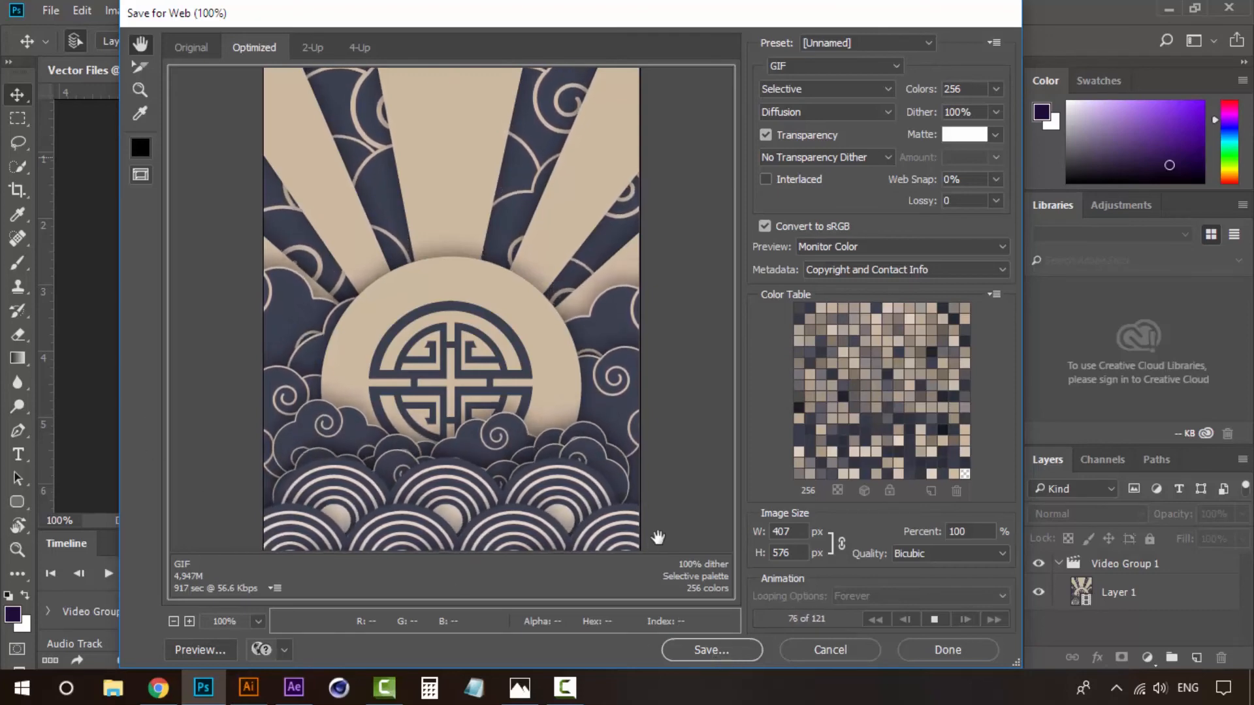
pyautogui.click(727, 650)
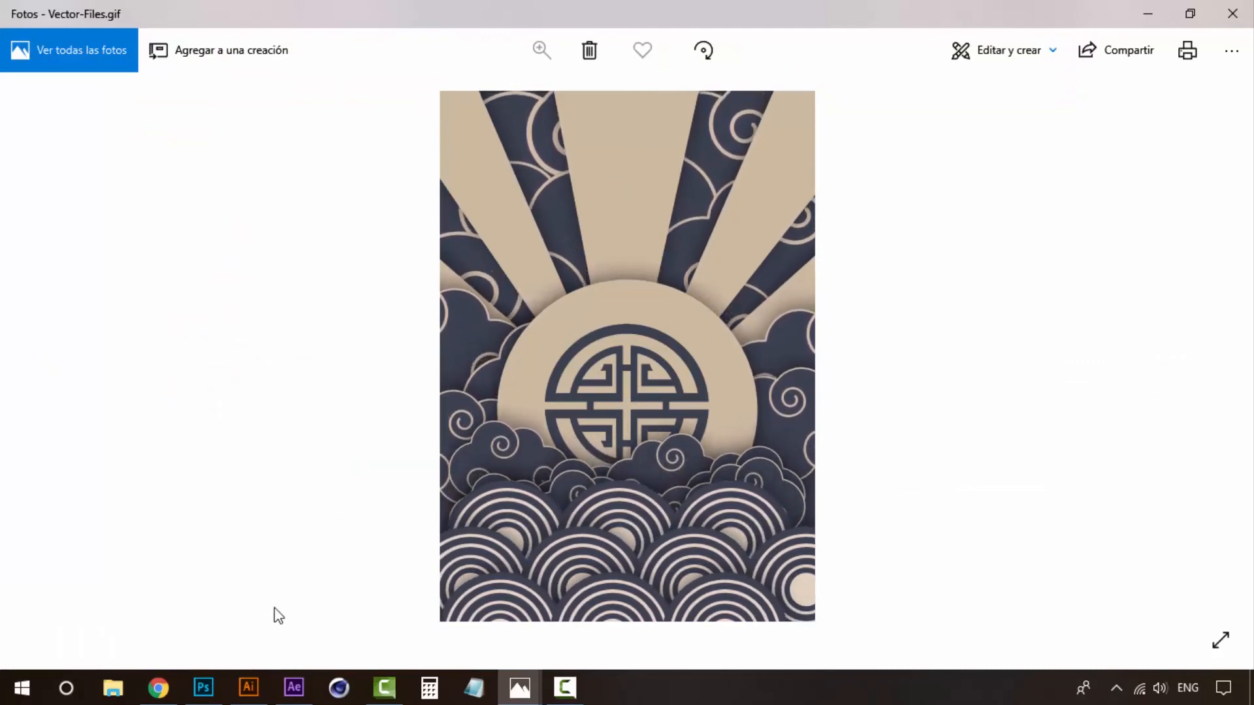
# Return to After Effects to view the Vector Files composition at 100%, and switch to Photos to watch the exported Vector-Files.gif.
pyautogui.click(294, 687)
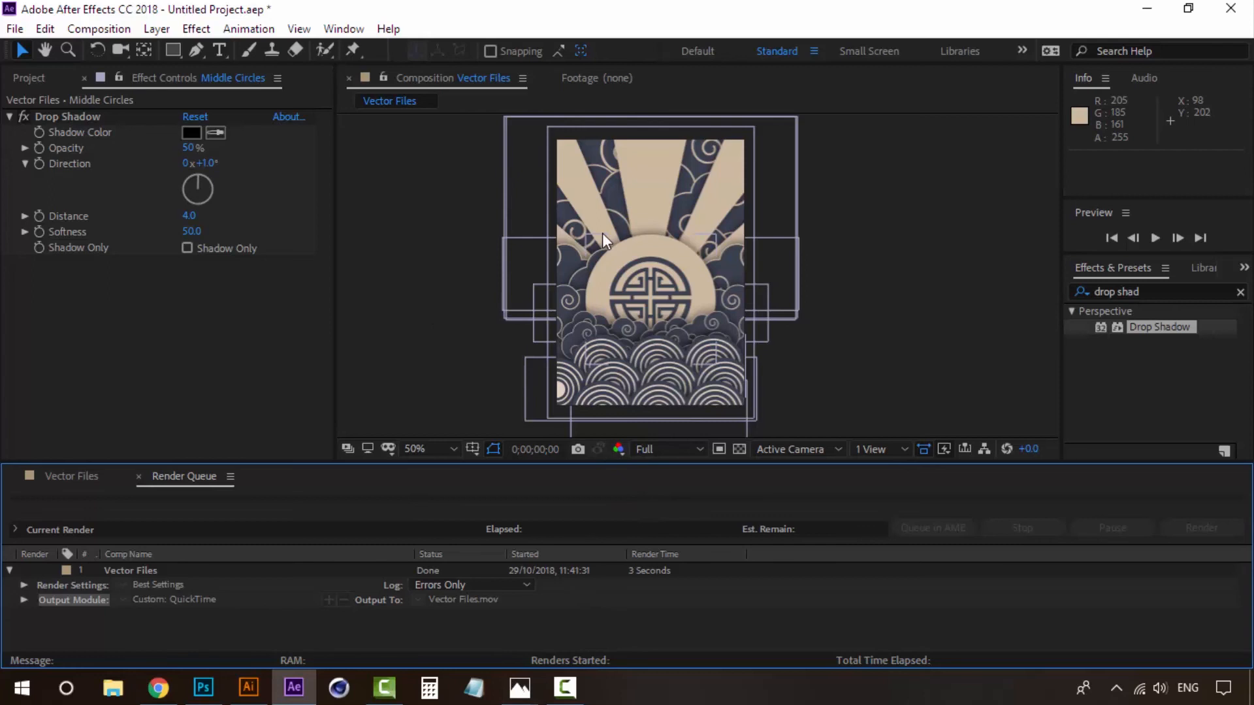
pyautogui.click(69, 479)
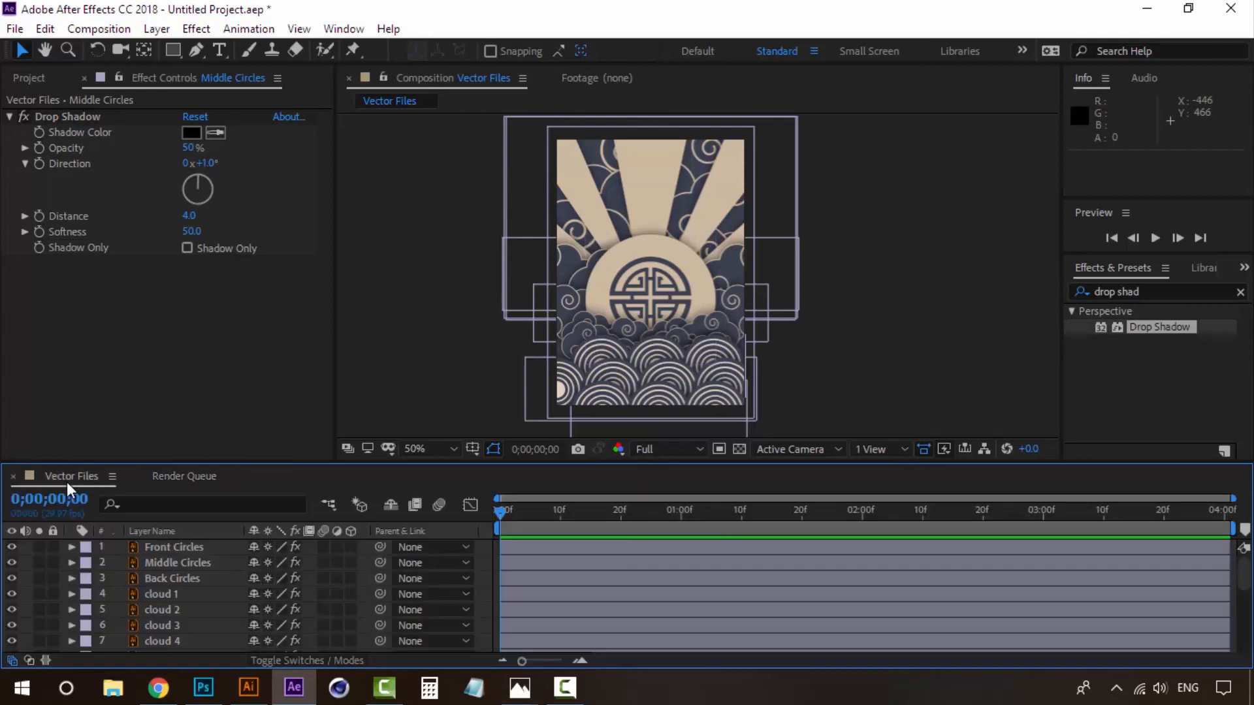
pyautogui.scroll(2, 689, 268)
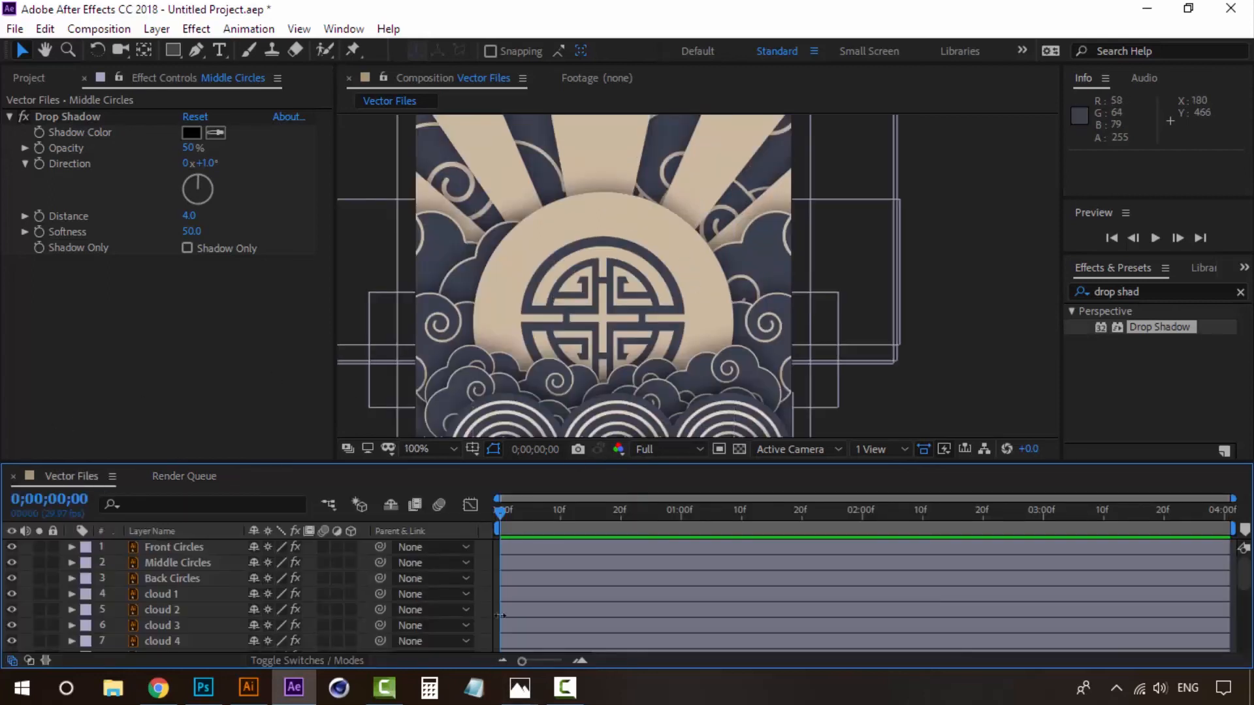
pyautogui.click(520, 687)
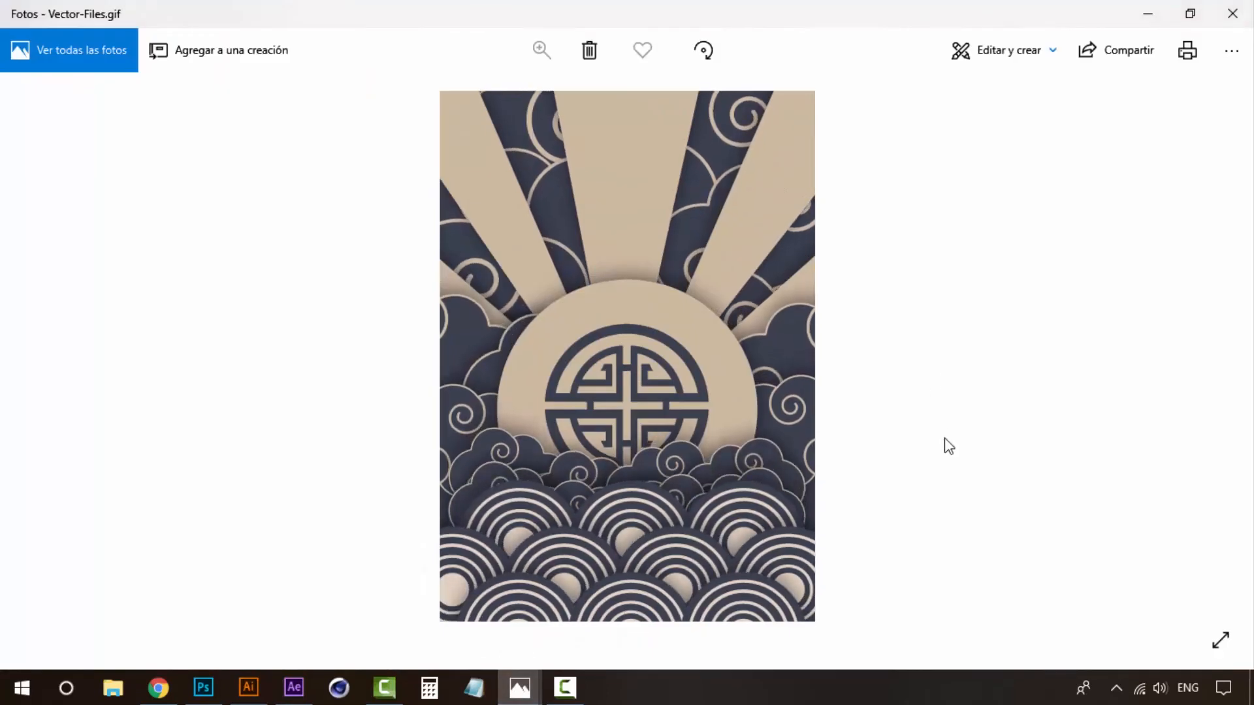